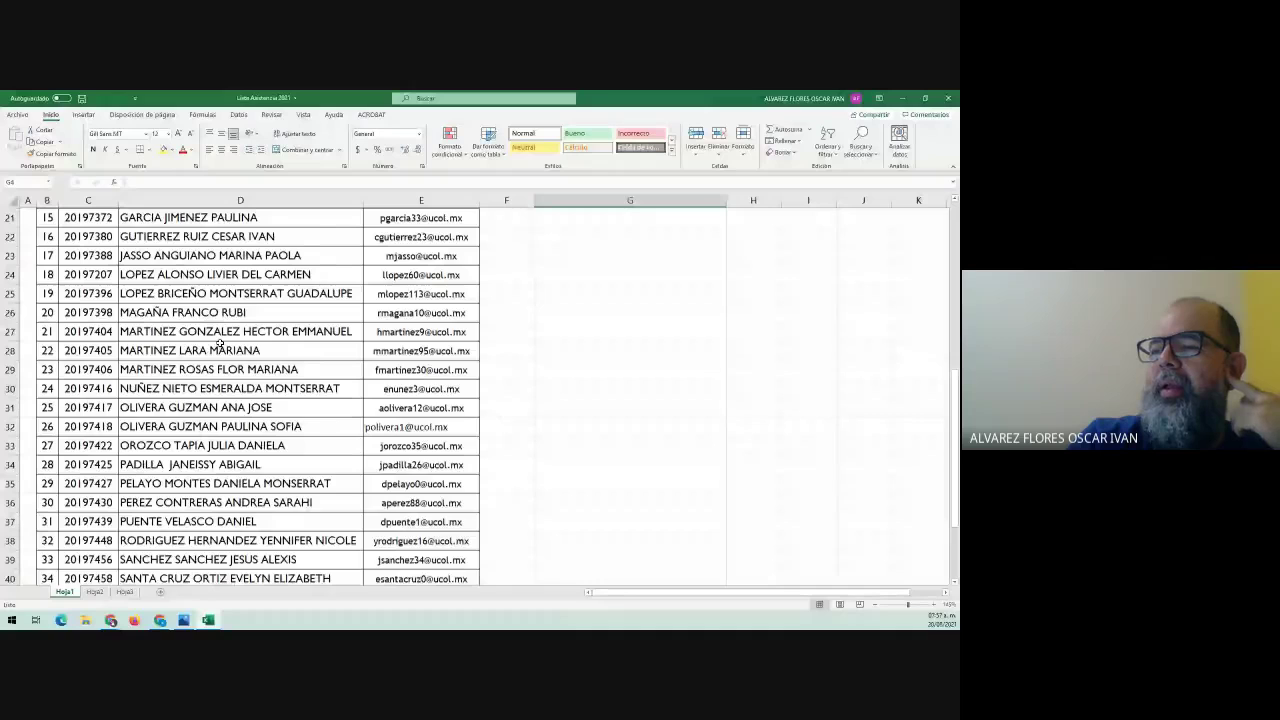
- Look over the 5°D attendance list in Excel, then open a new Chrome window
scroll(220, 343, down, 4)
scroll(220, 343, up, 11)
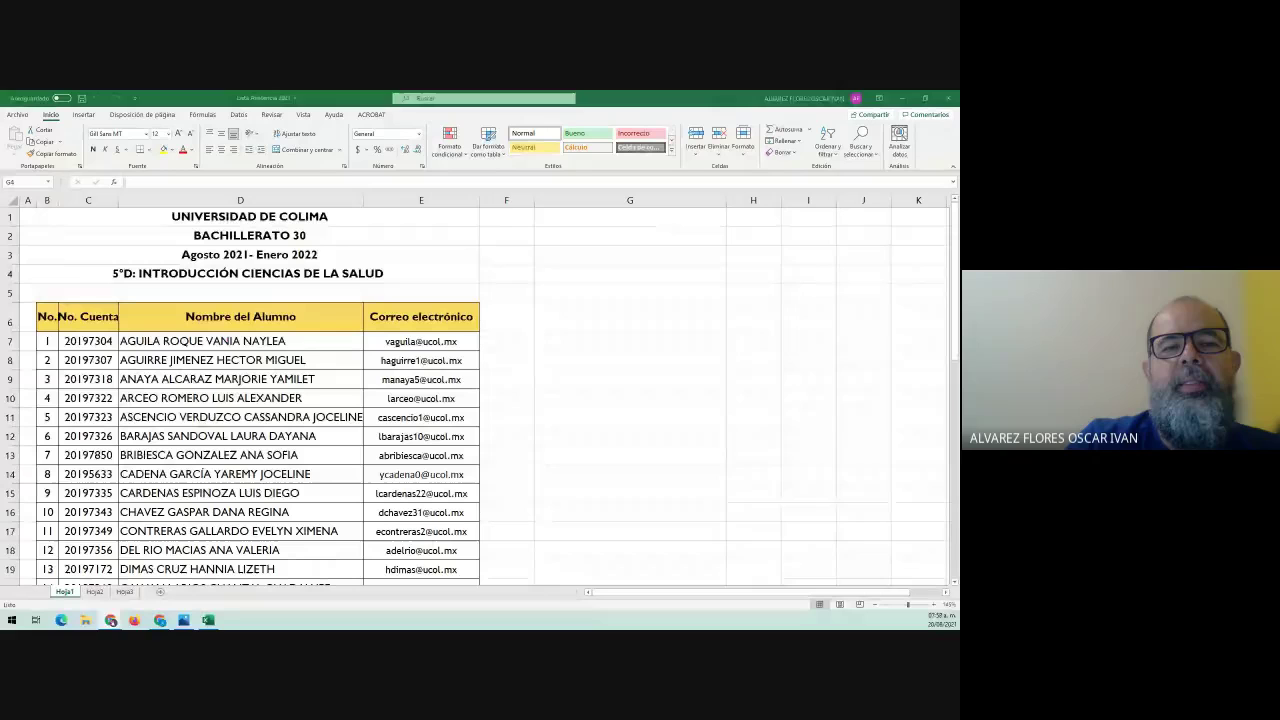
click(110, 620)
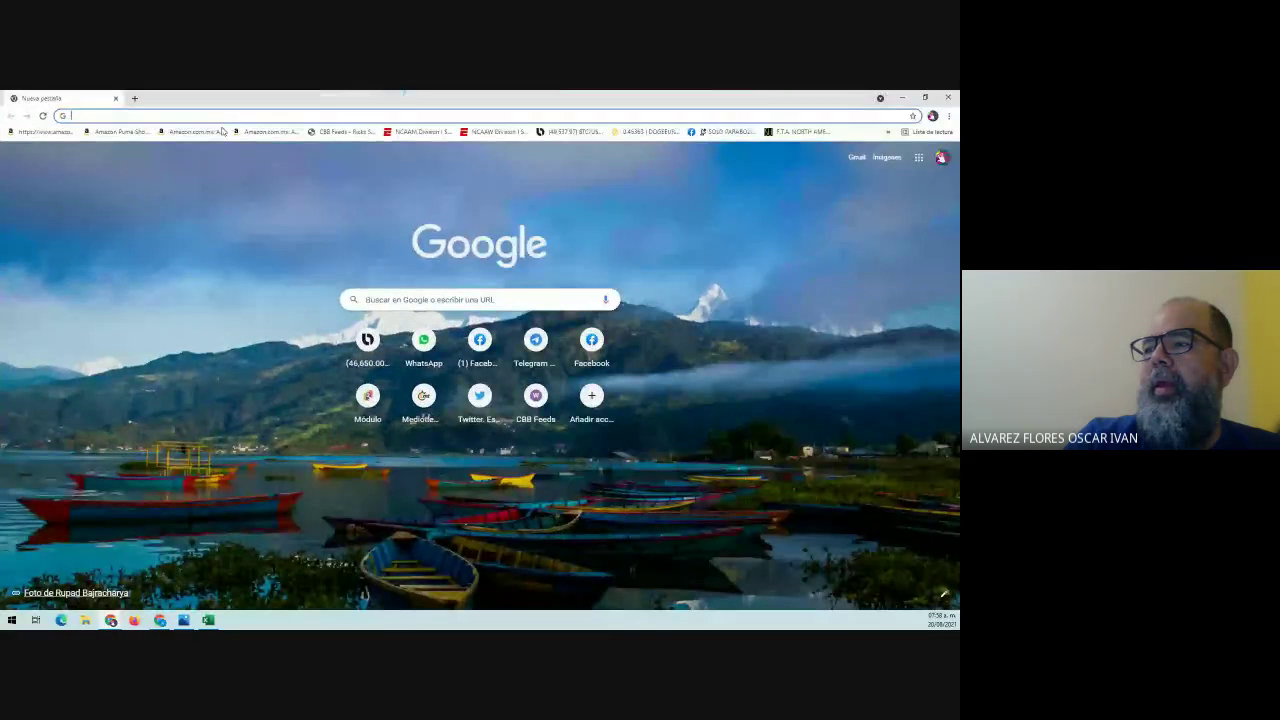
- Go to the Edmodo website and sign in to the teacher account
click(212, 117)
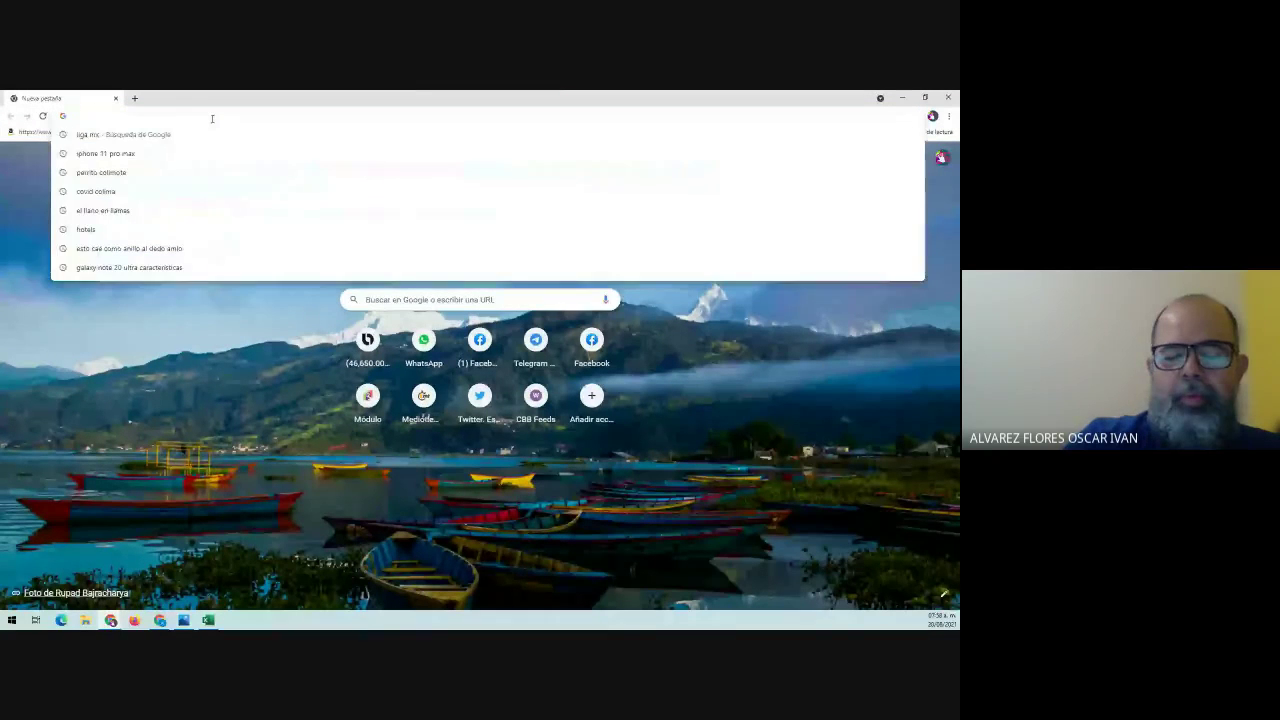
text(edmodo)
key(Return)
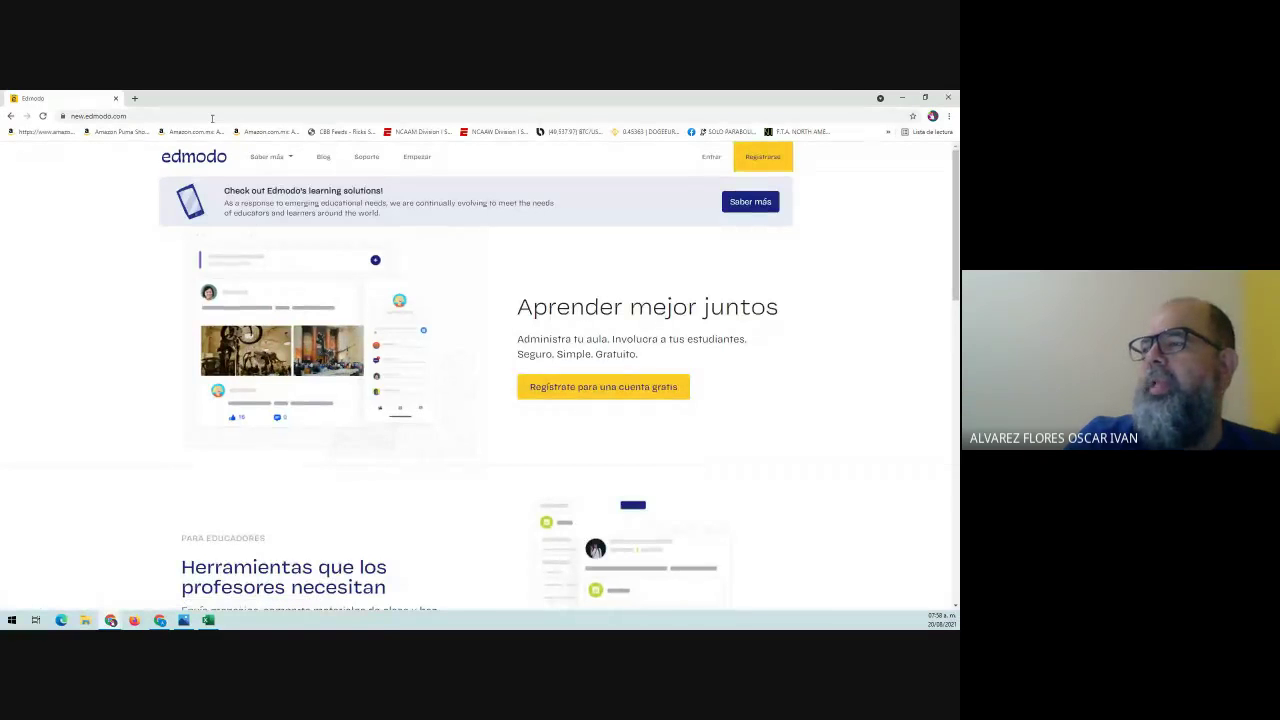
click(711, 157)
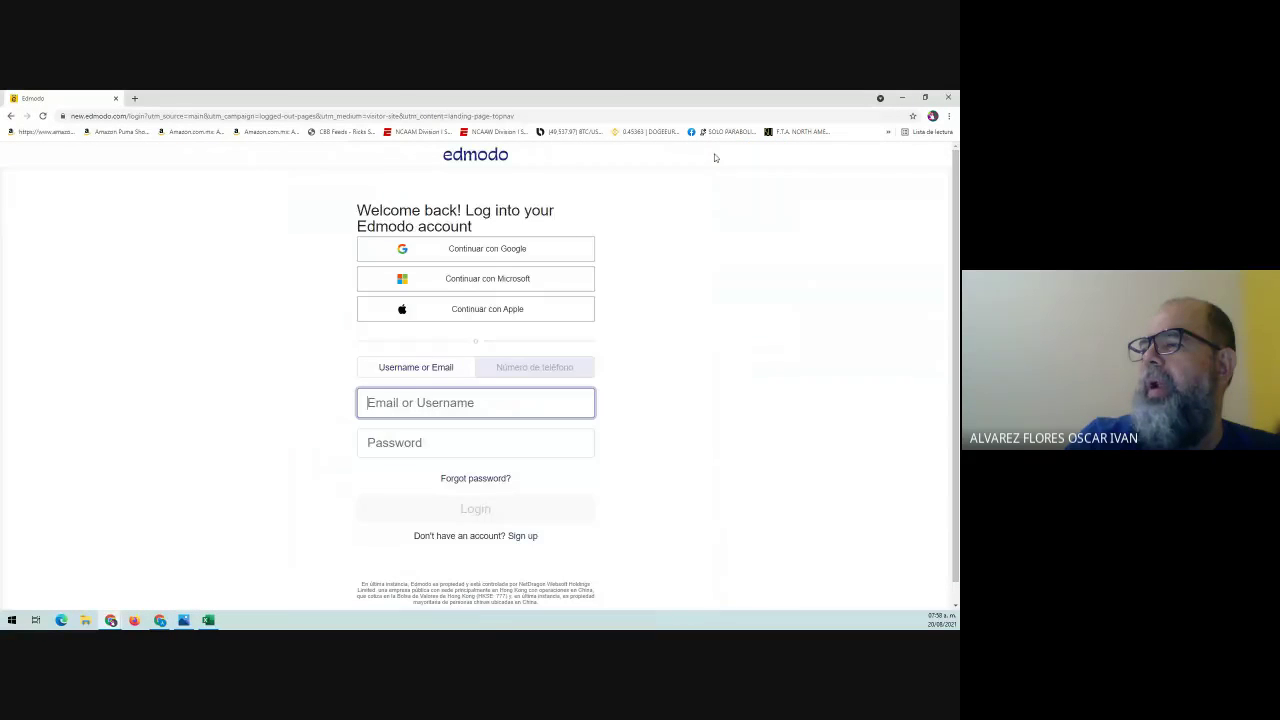
click(476, 510)
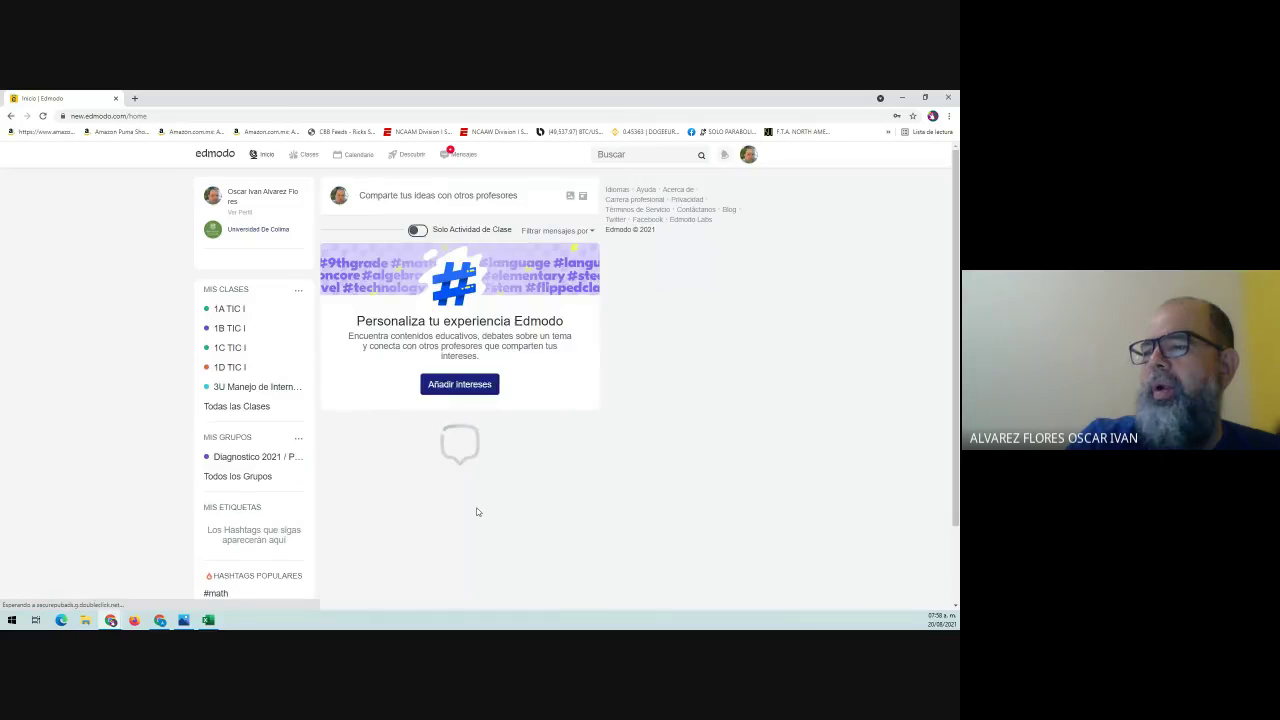
- Open the Miembros list of the 5D Informática Aplicada al Área de la Salud class
click(240, 406)
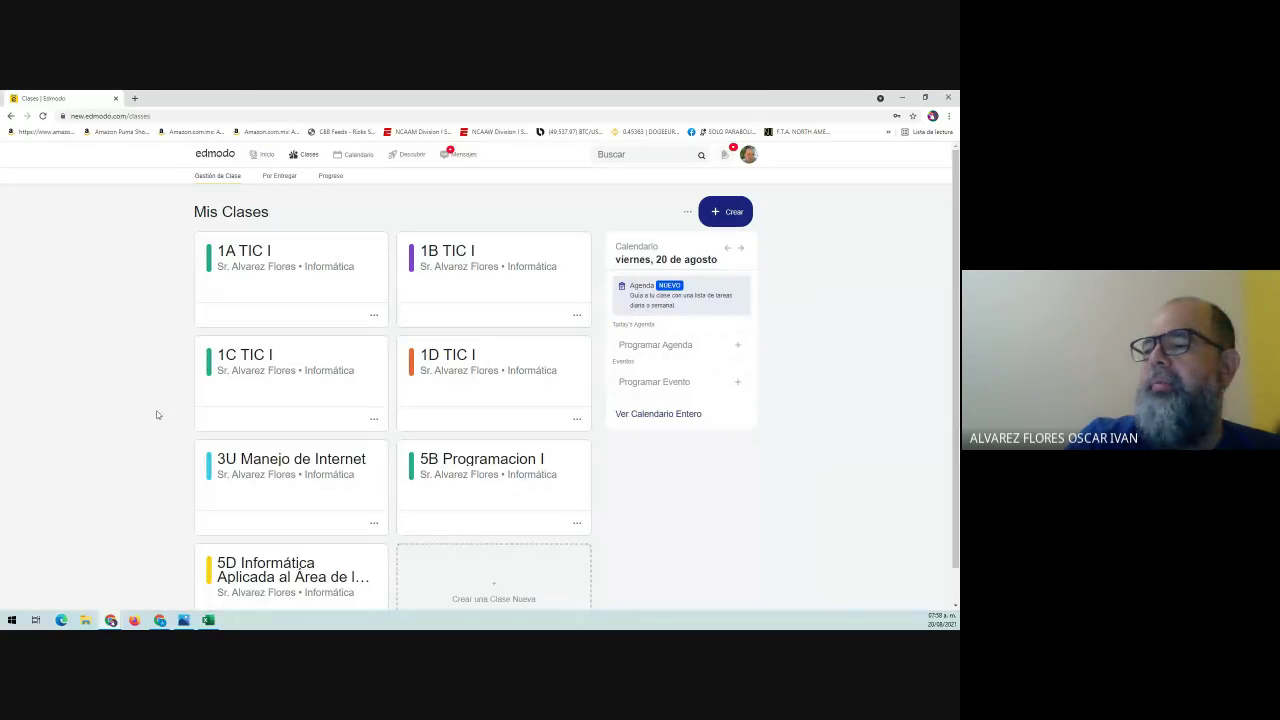
scroll(196, 439, down, 1)
click(288, 524)
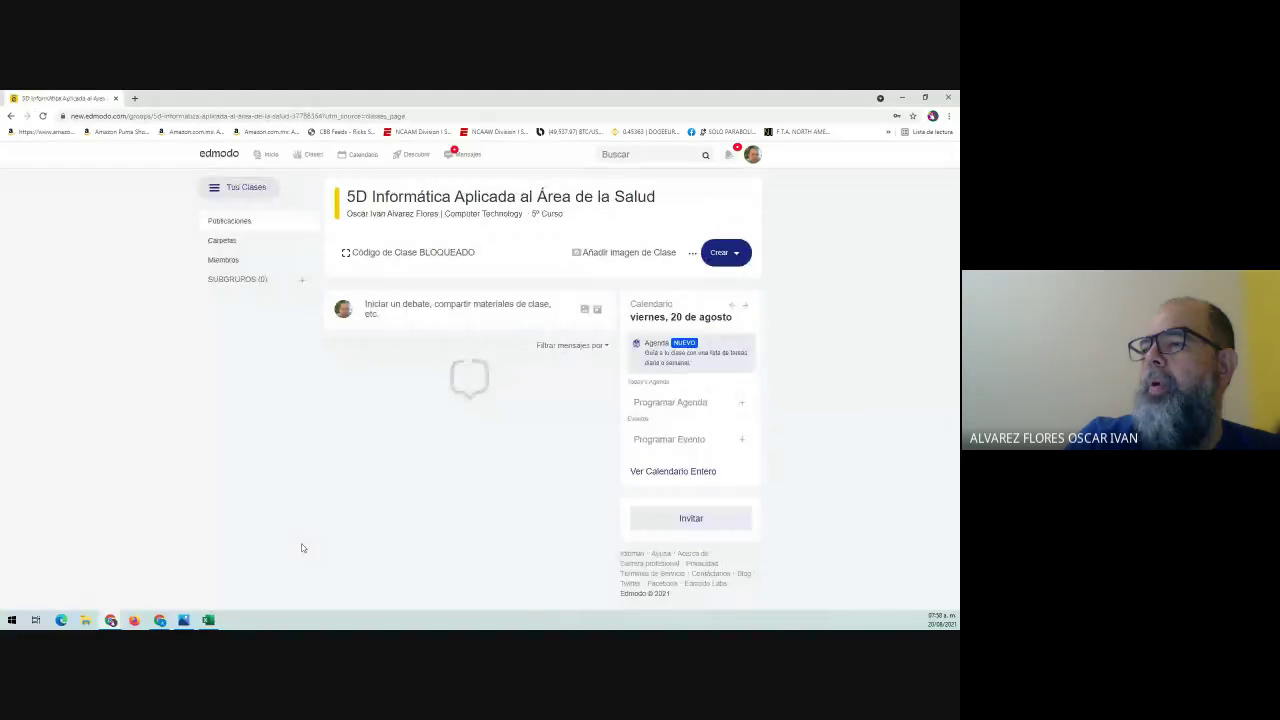
click(229, 263)
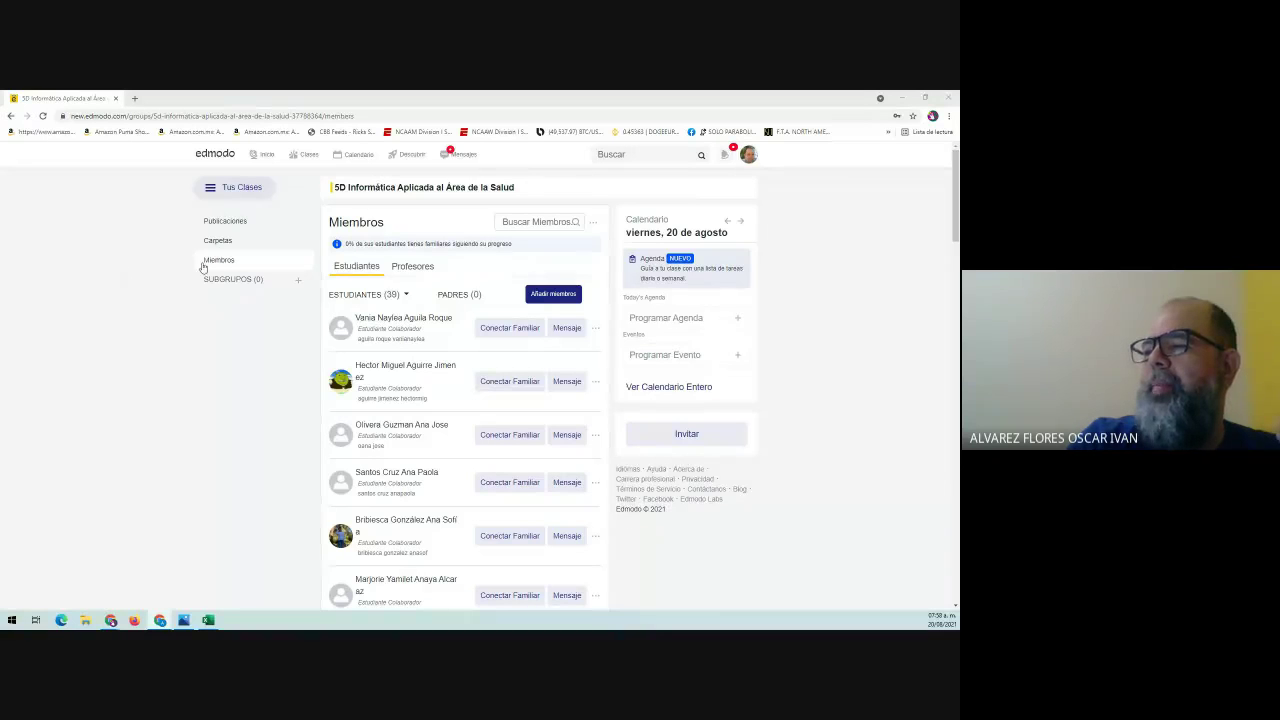
- Scroll through the 39 enrolled students, then go back to the Excel attendance workbook
scroll(224, 343, down, 1)
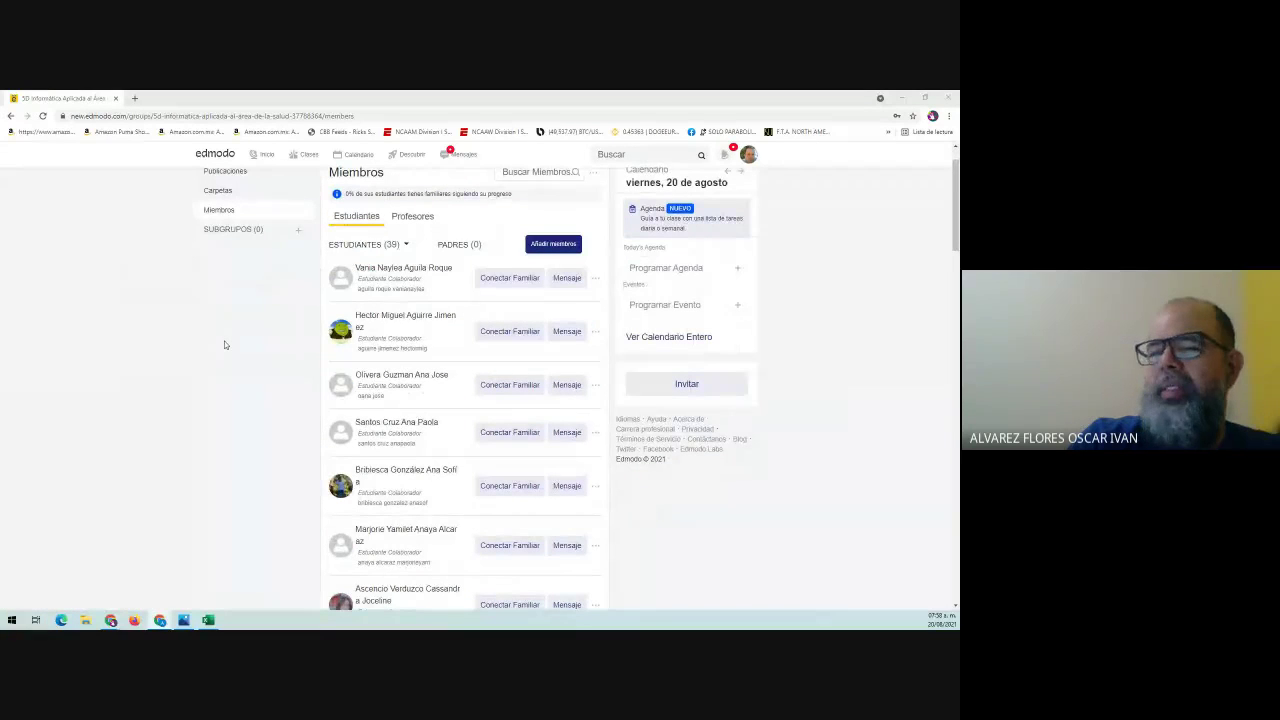
scroll(256, 344, up, 3)
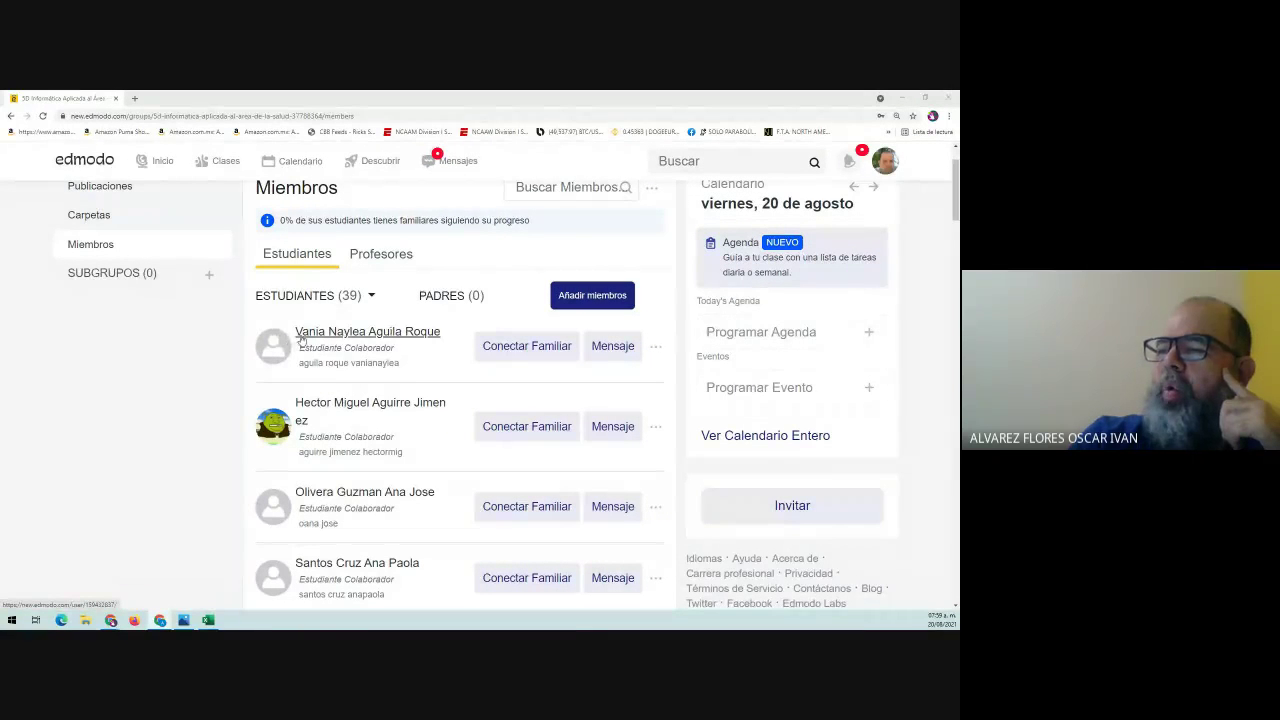
scroll(301, 340, down, 6)
scroll(301, 340, up, 3)
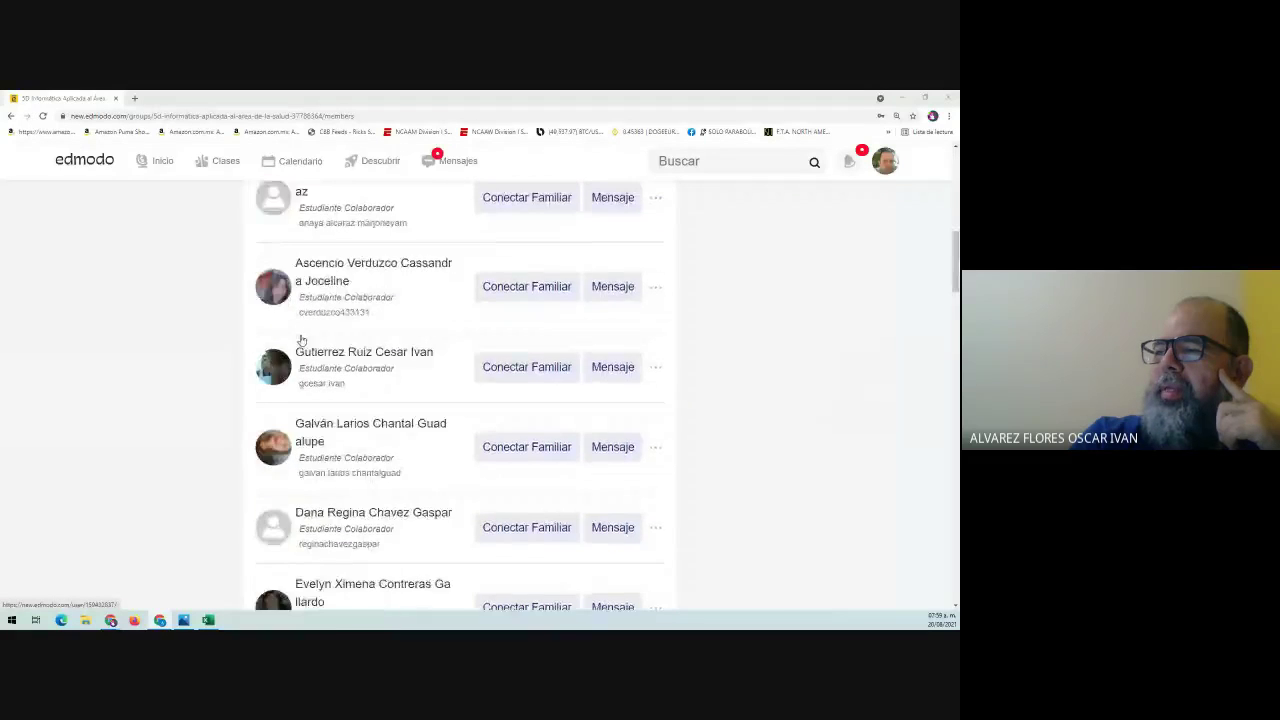
scroll(301, 340, up, 3)
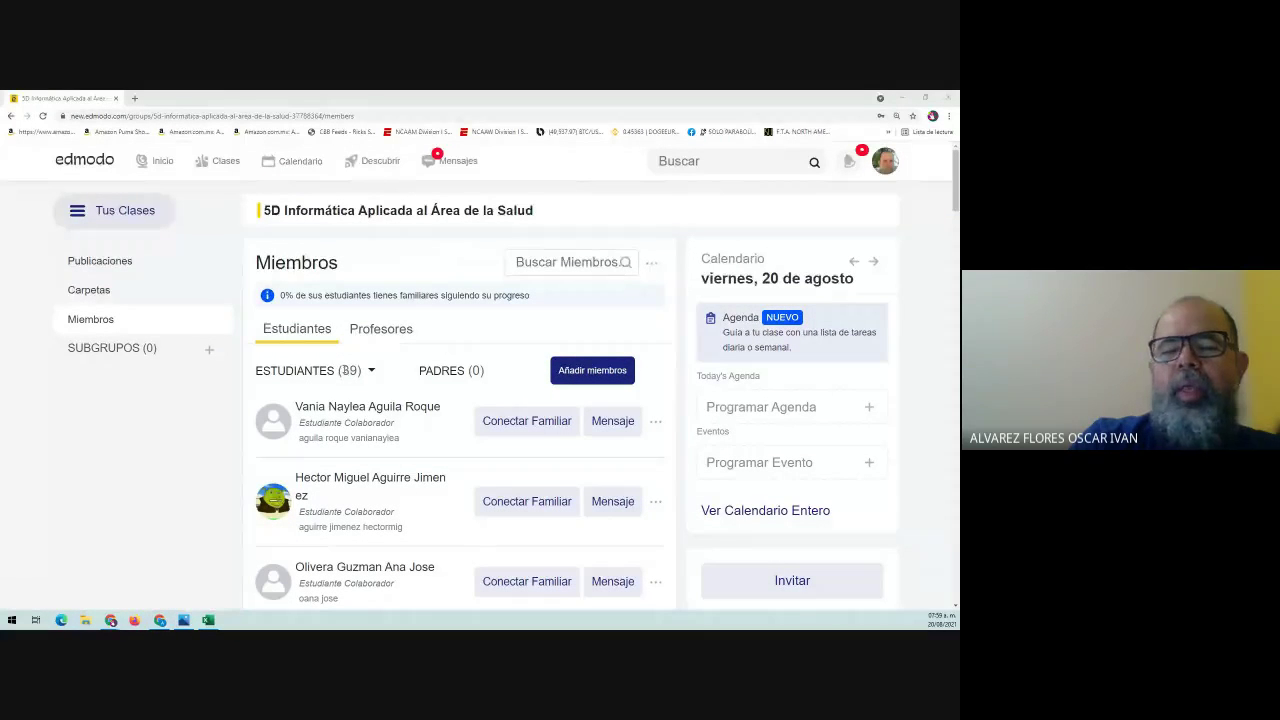
key(alt+Tab)
scroll(228, 375, down, 13)
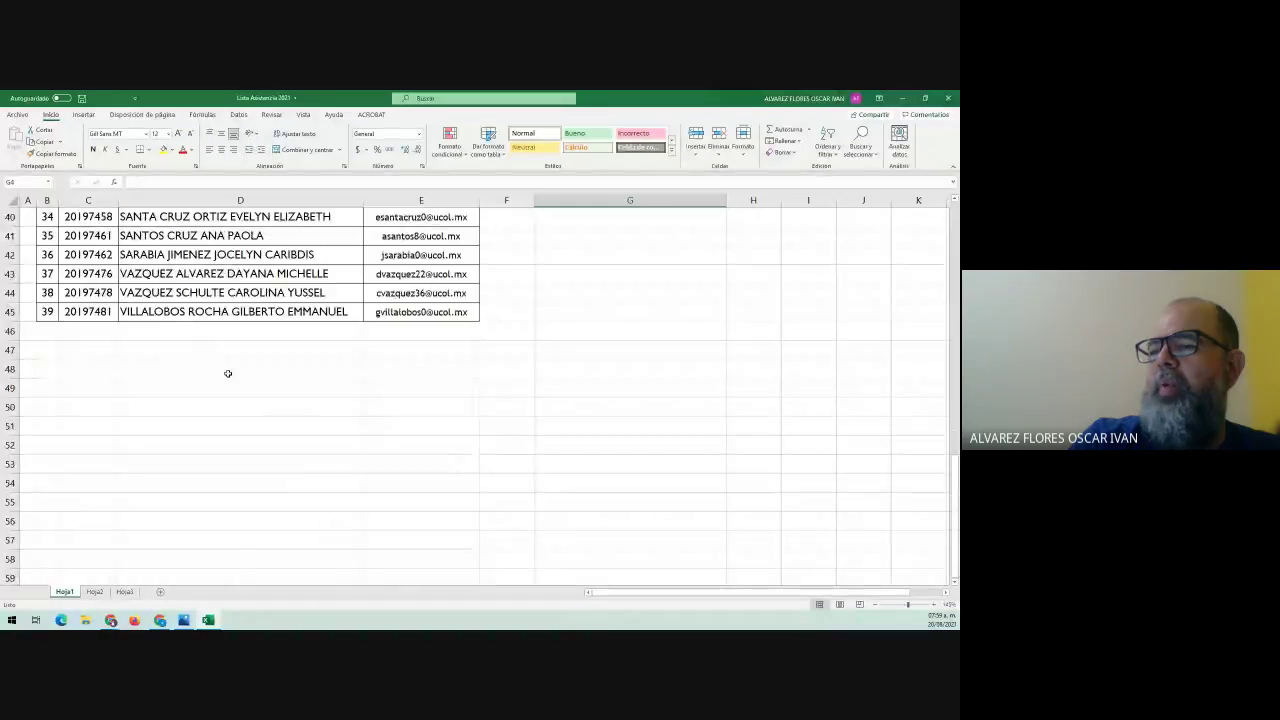
- Check that cell B45 shows student number 39, then return to Edmodo's Miembros page
click(47, 312)
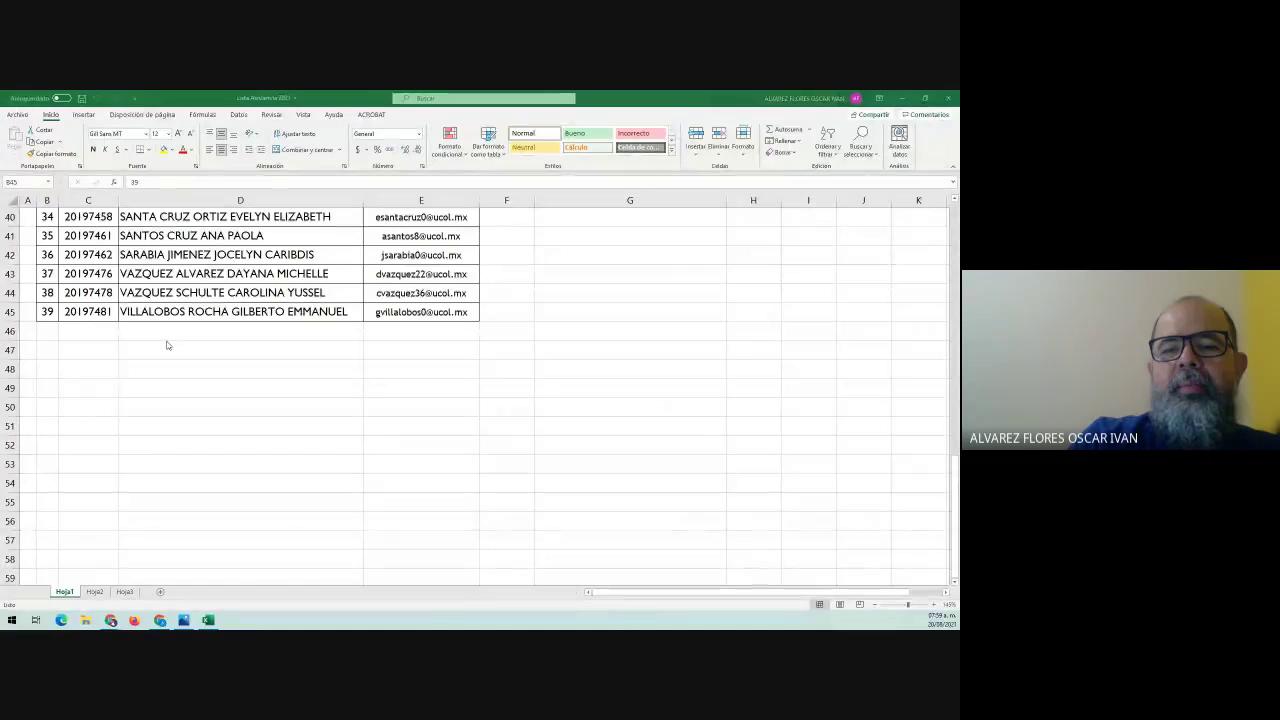
key(alt+Tab)
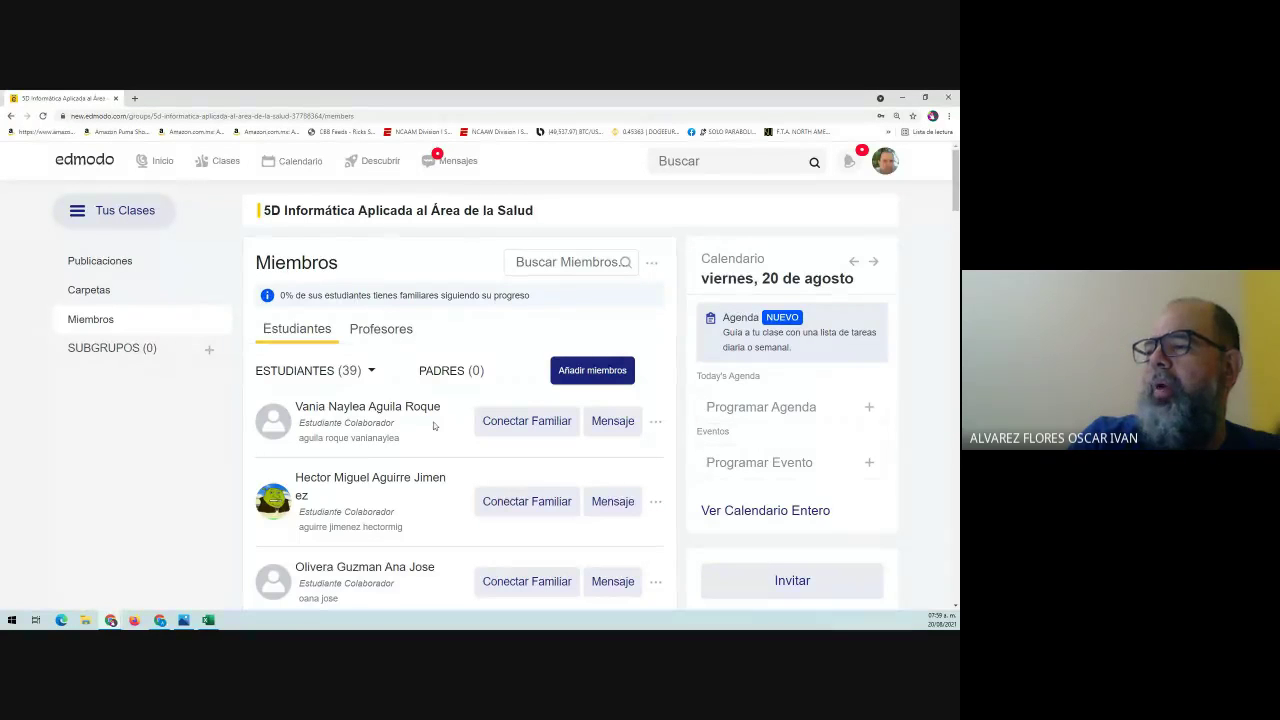
scroll(431, 426, down, 1)
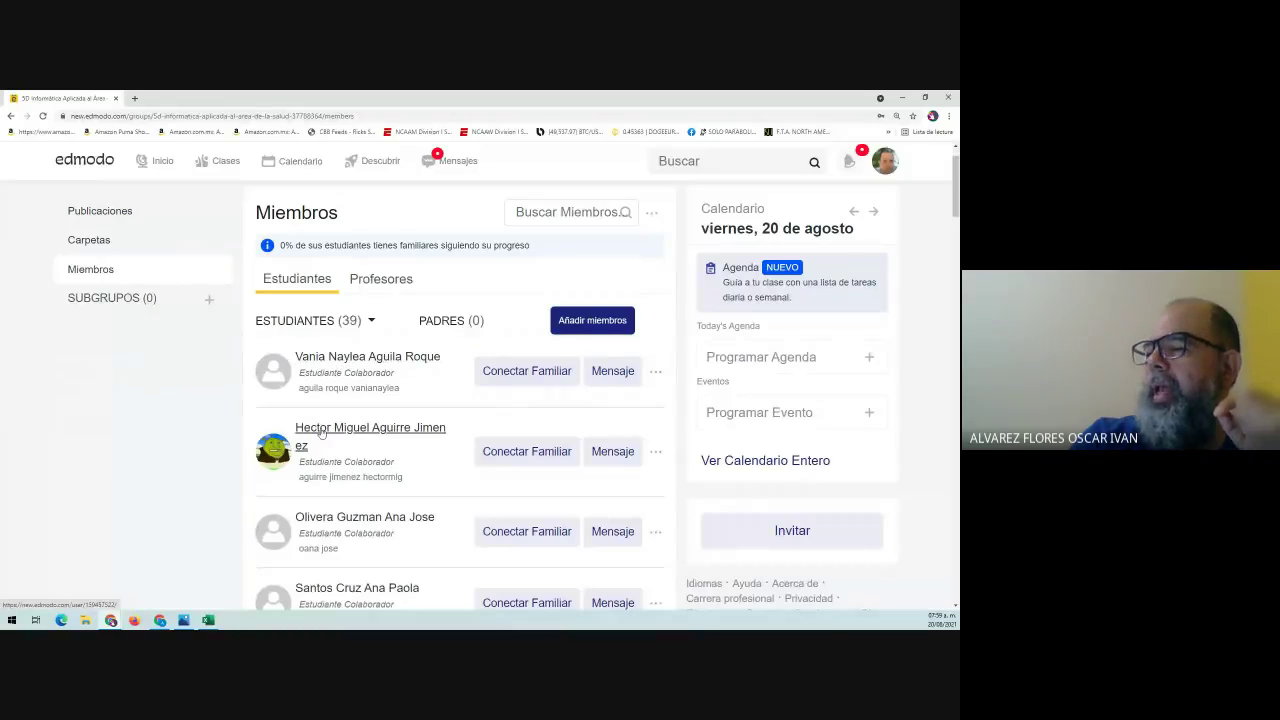
scroll(321, 432, down, 3)
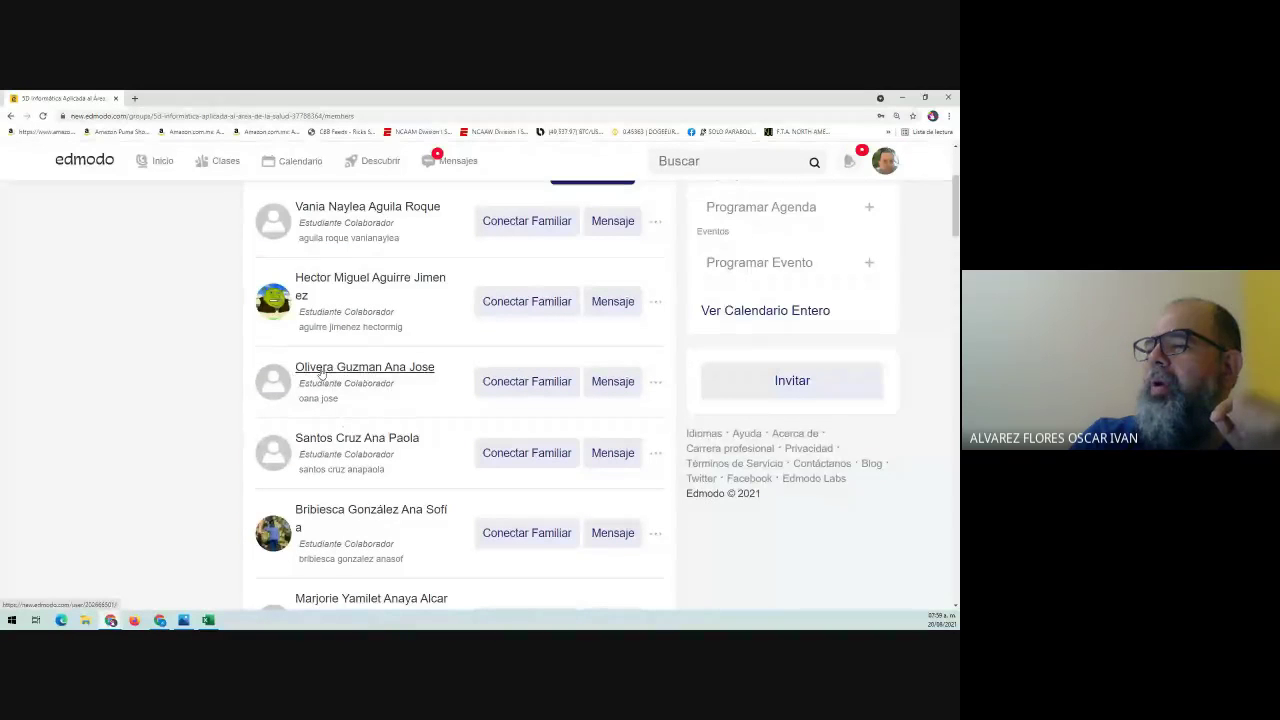
scroll(321, 372, up, 1)
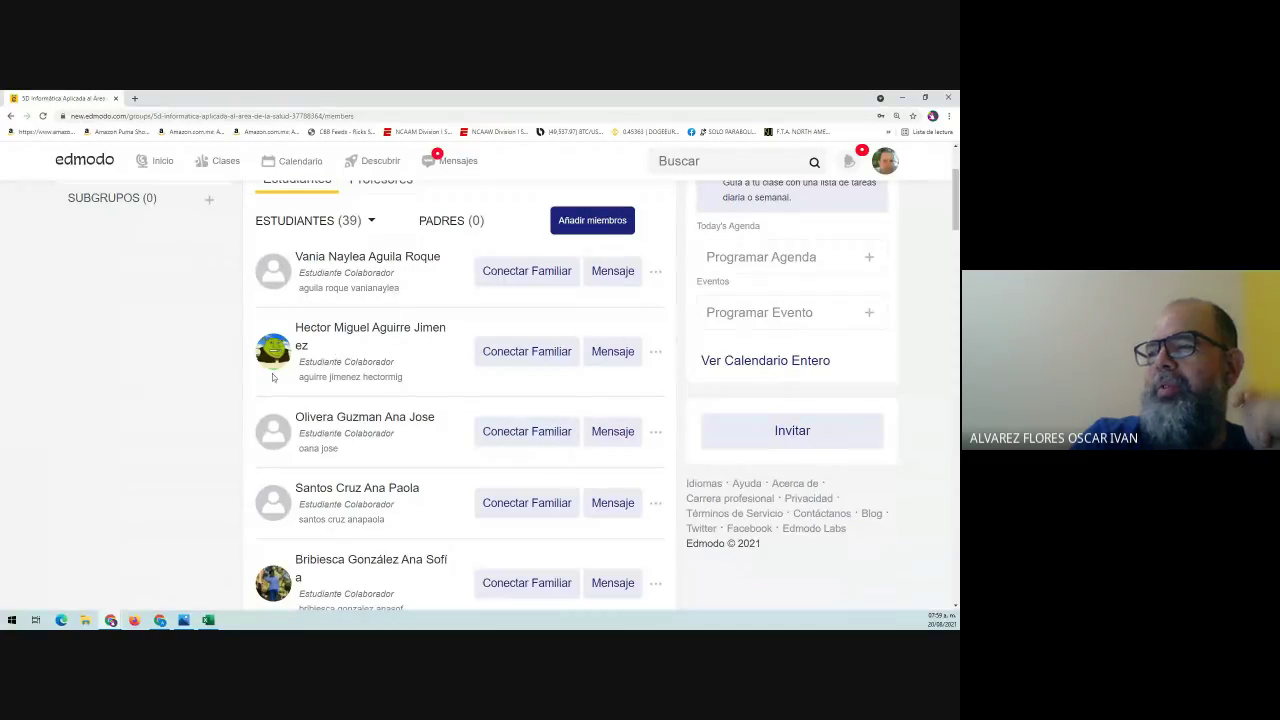
scroll(204, 364, up, 1)
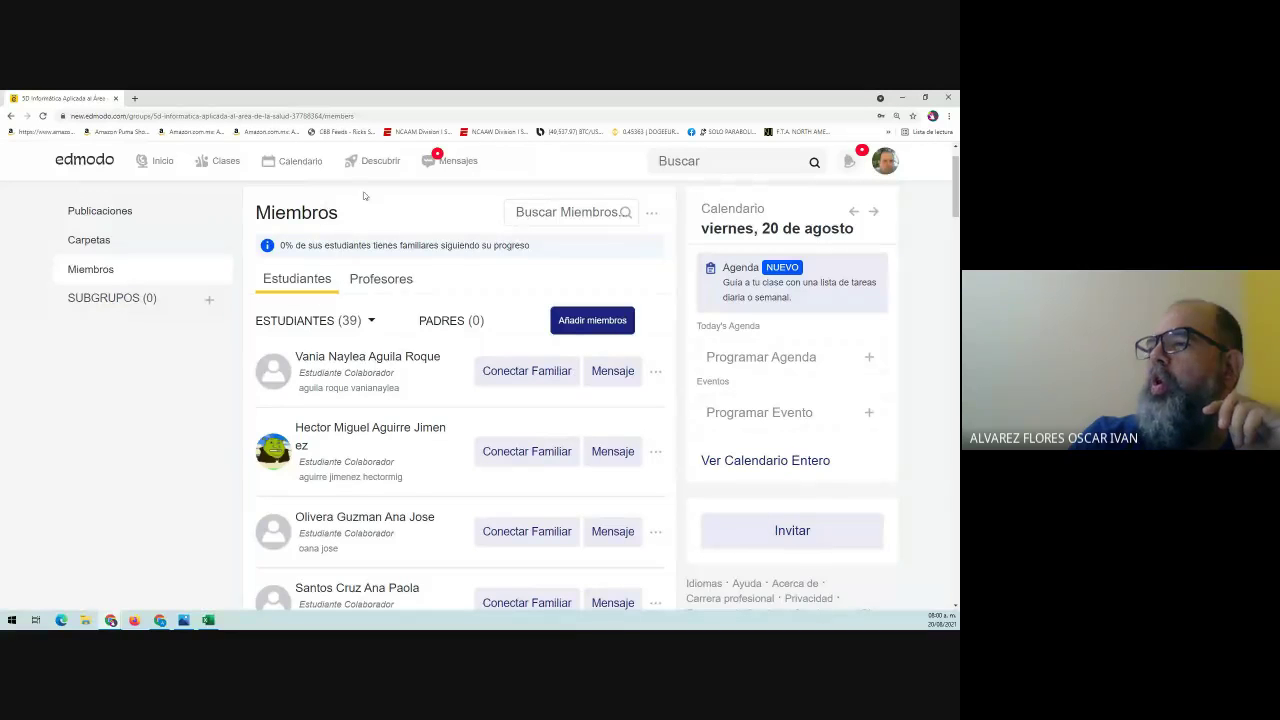
mouse_move(222, 162)
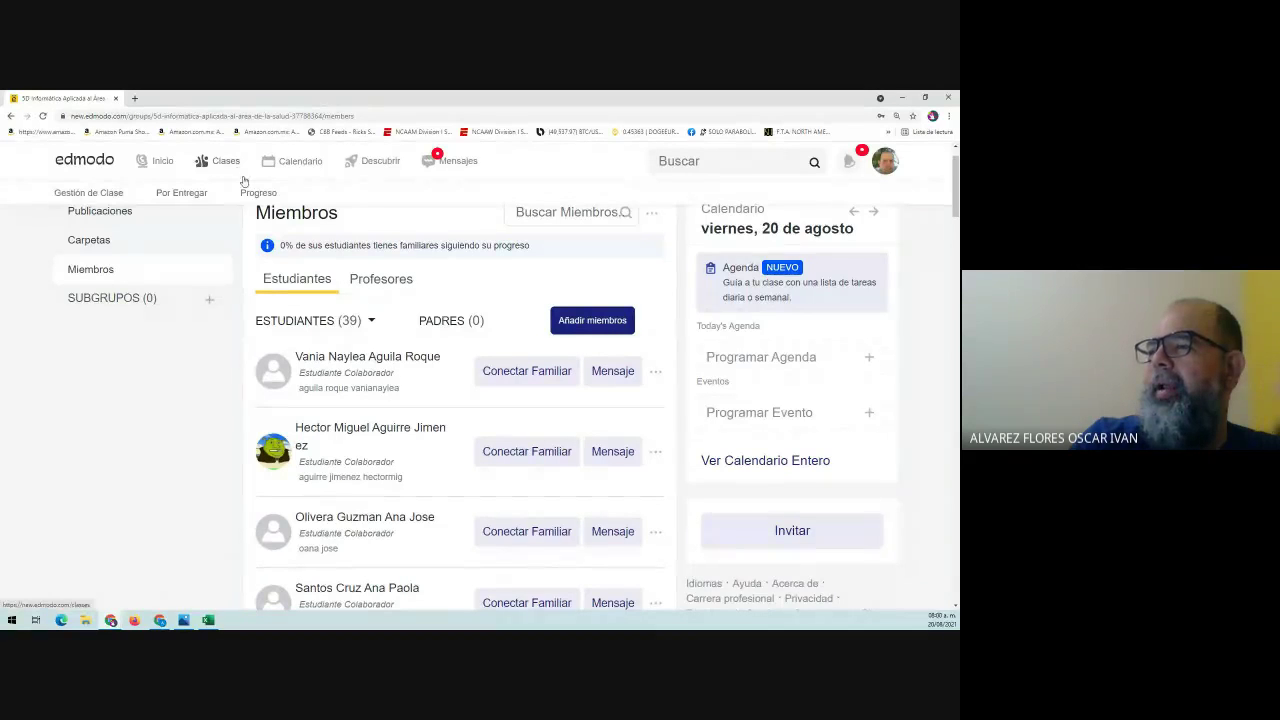
- Export the 5D class Progreso gradebook as CSV and open the downloaded file
click(252, 194)
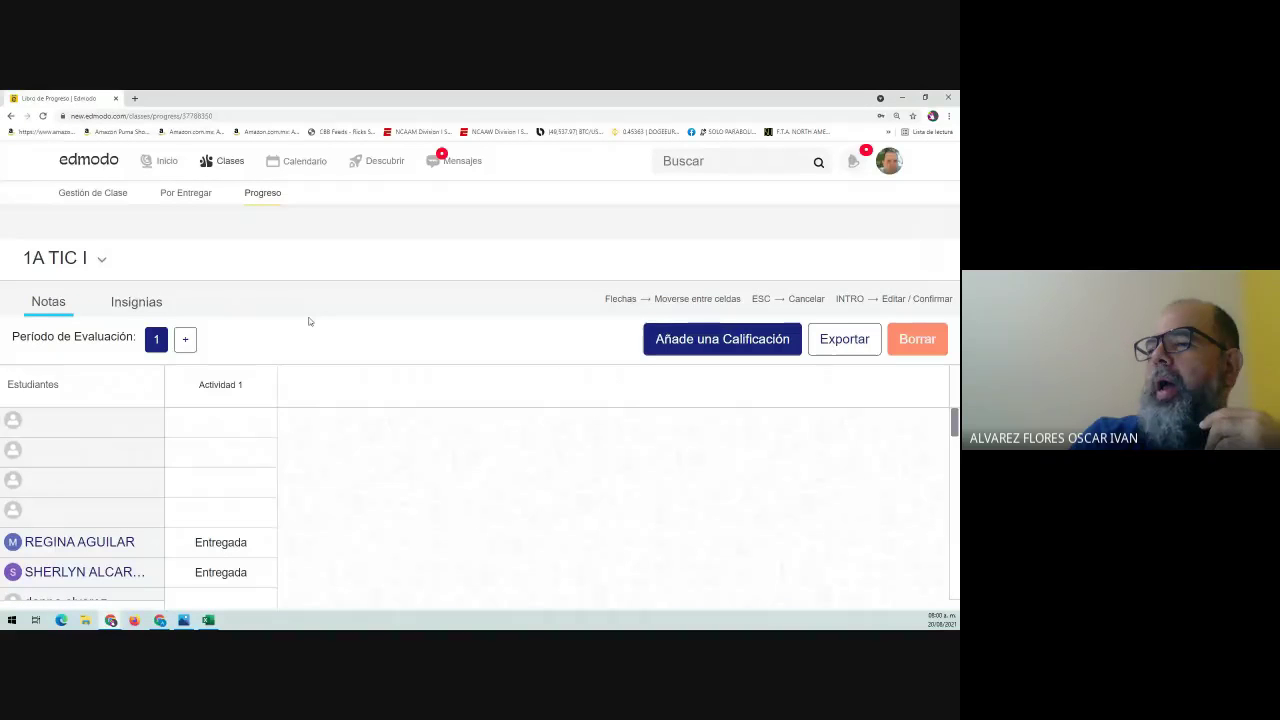
click(101, 259)
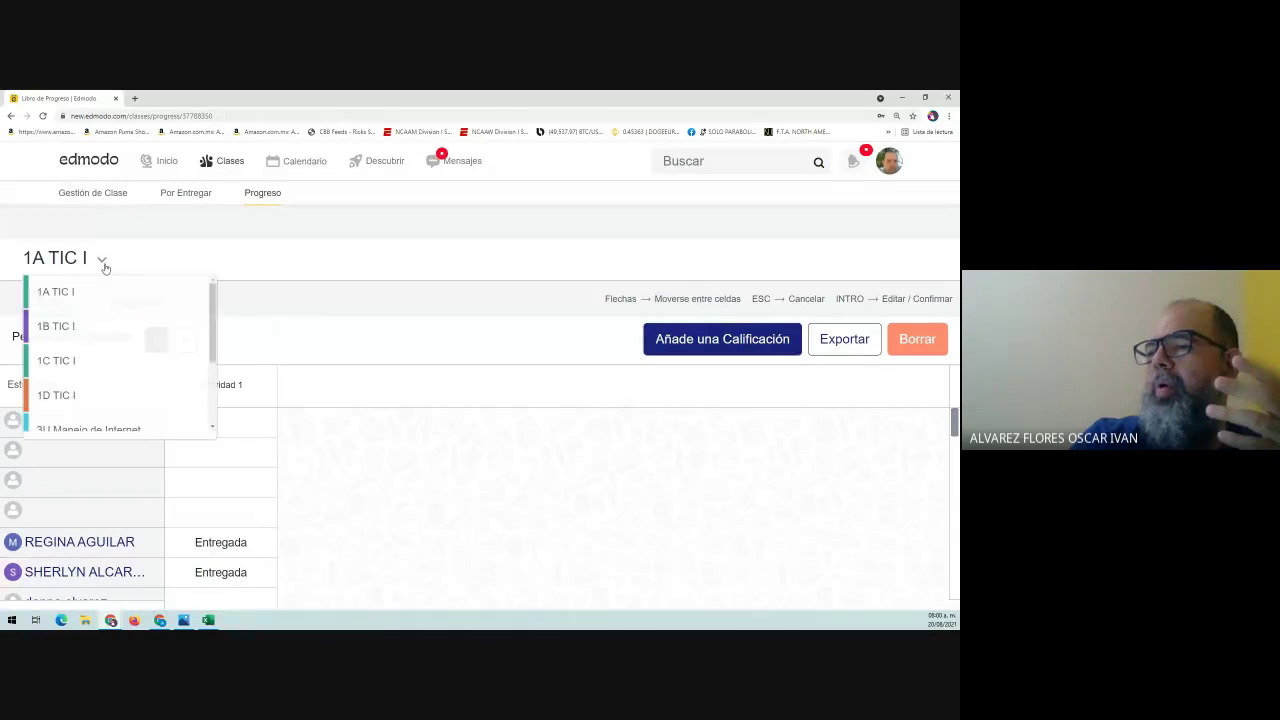
scroll(110, 325, down, 3)
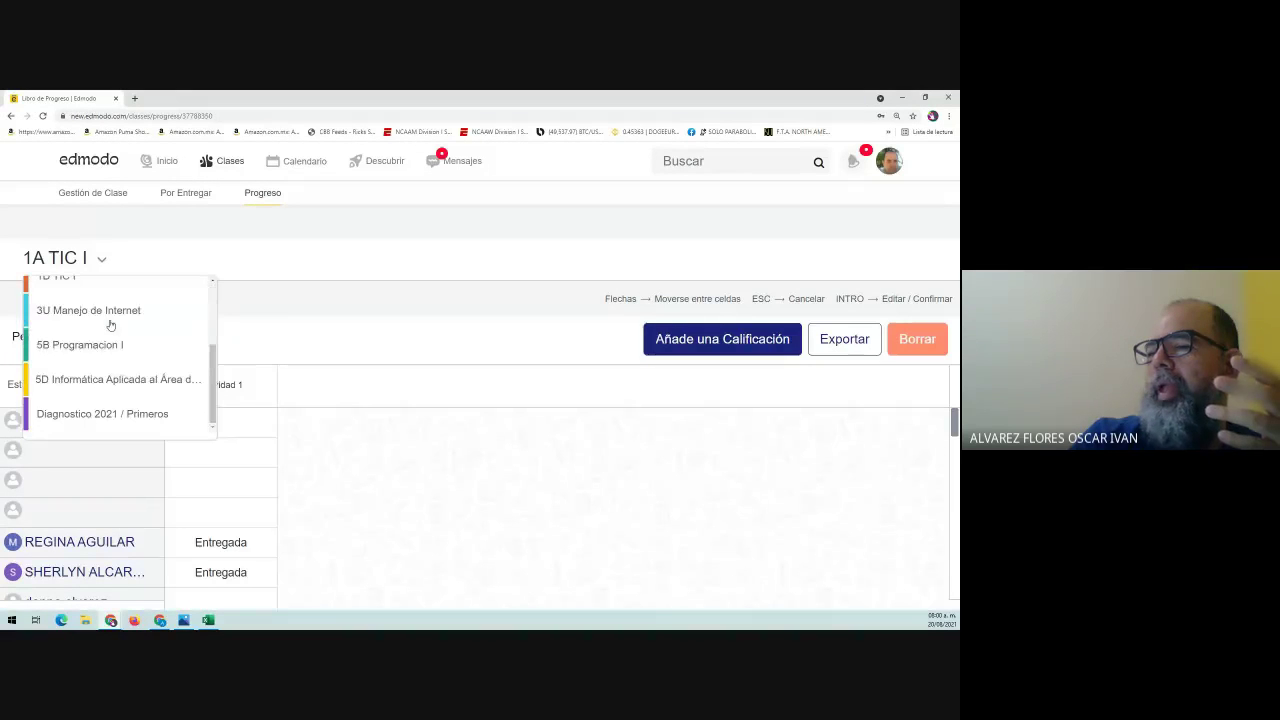
click(125, 381)
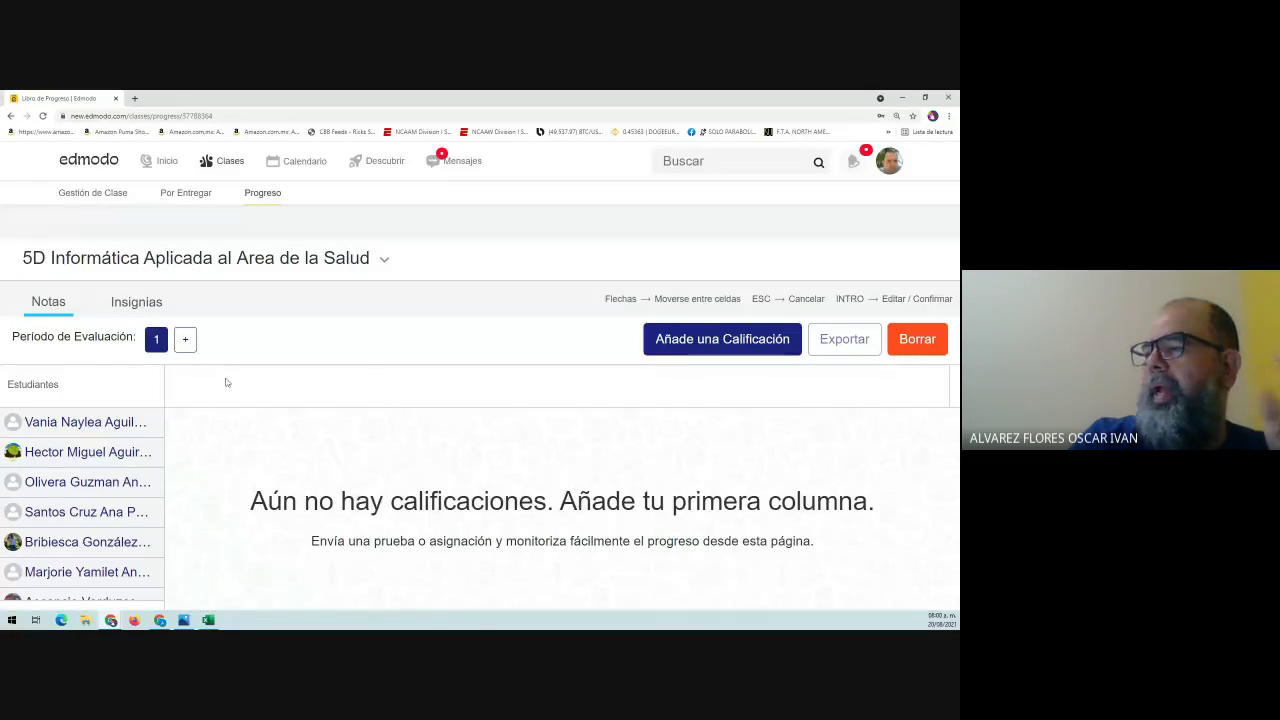
click(845, 340)
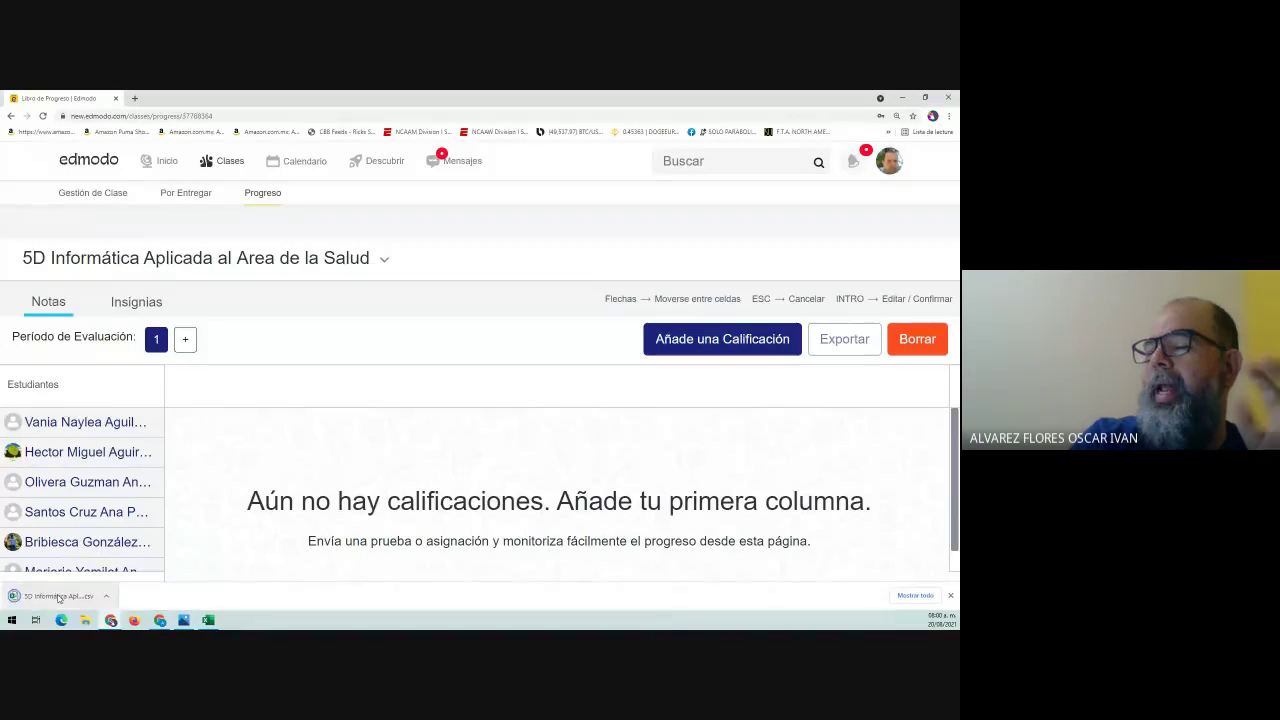
click(58, 596)
click(208, 620)
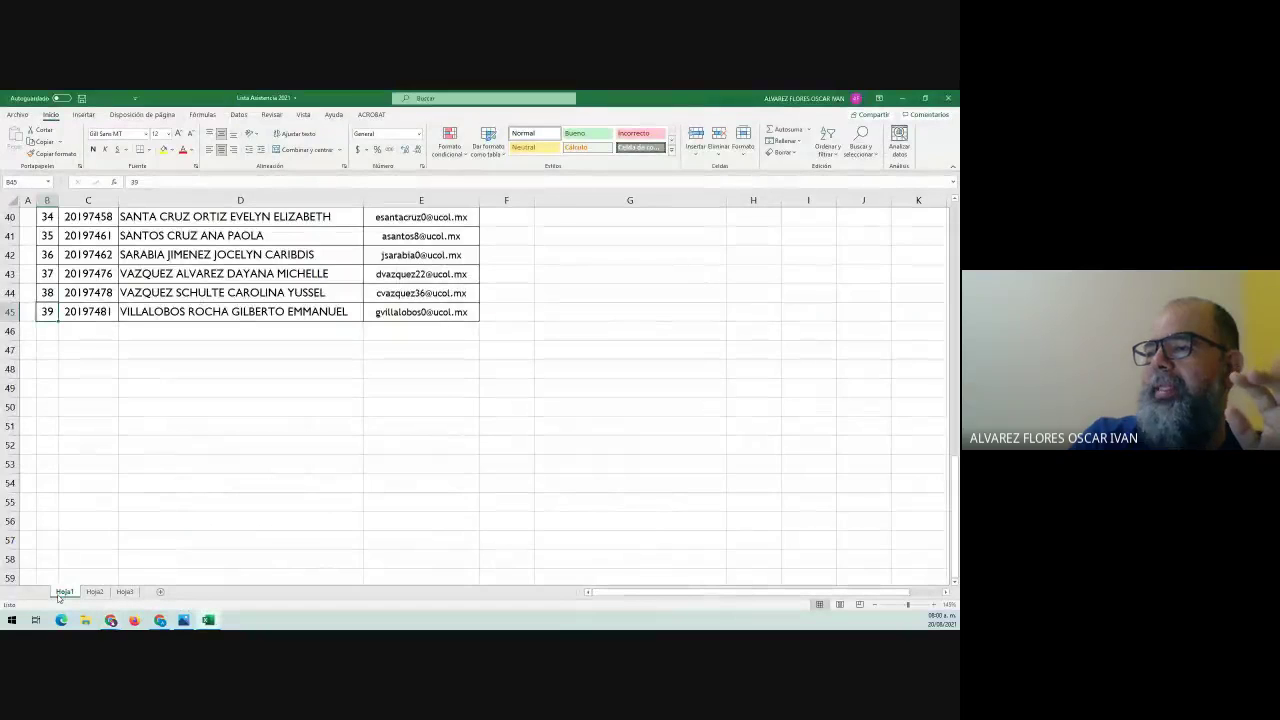
- Widen column A of the 5D workbook to fit full names and browse the first students
scroll(189, 483, up, 1)
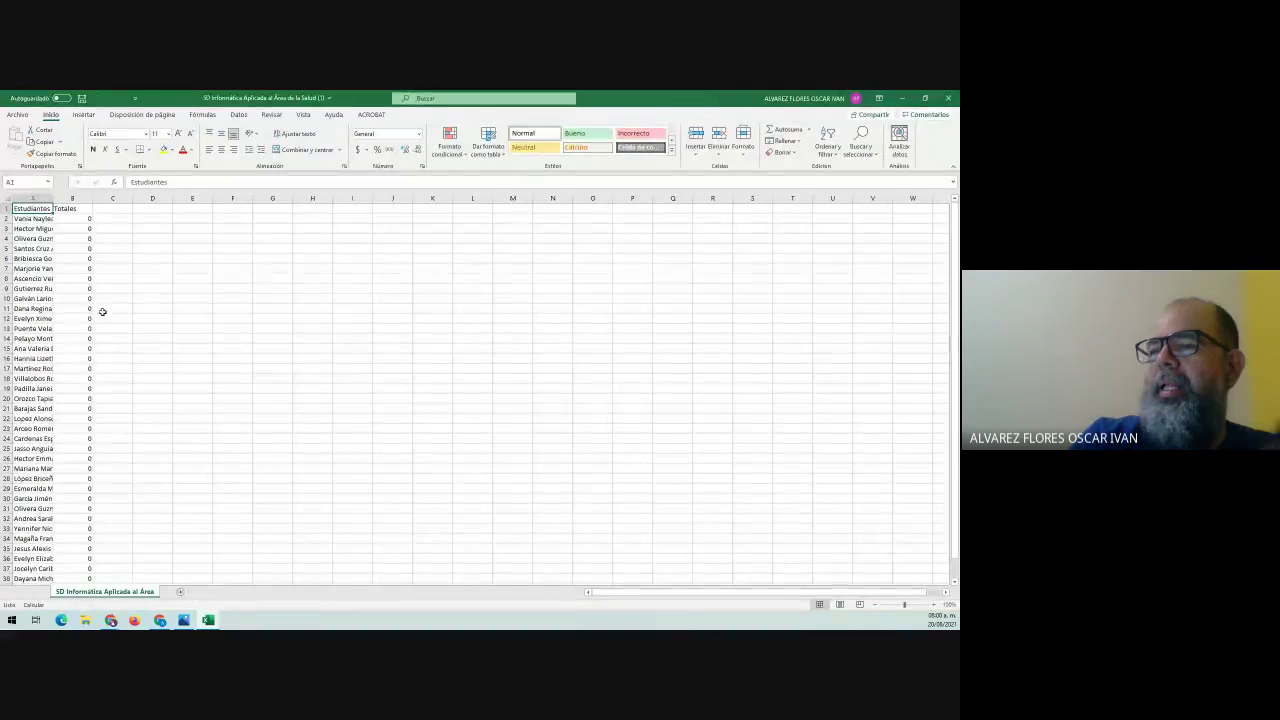
double_click(51, 200)
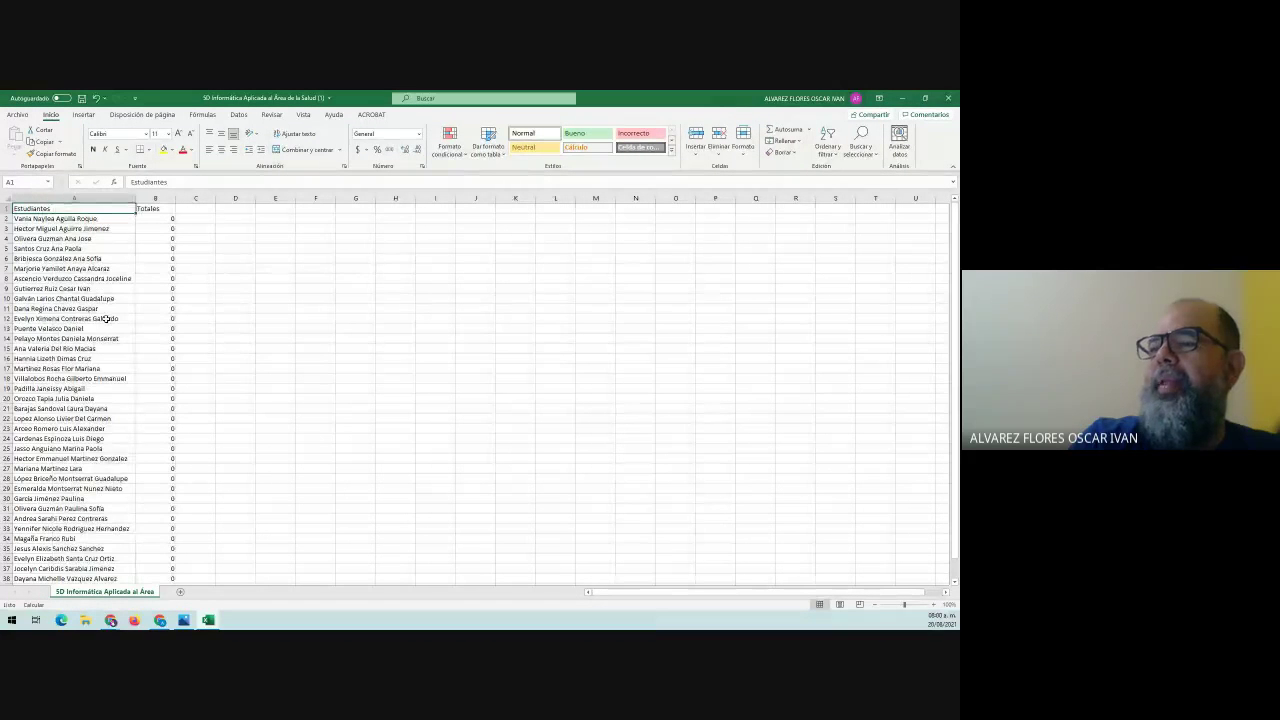
ctrl+scroll(105, 318, up, 8)
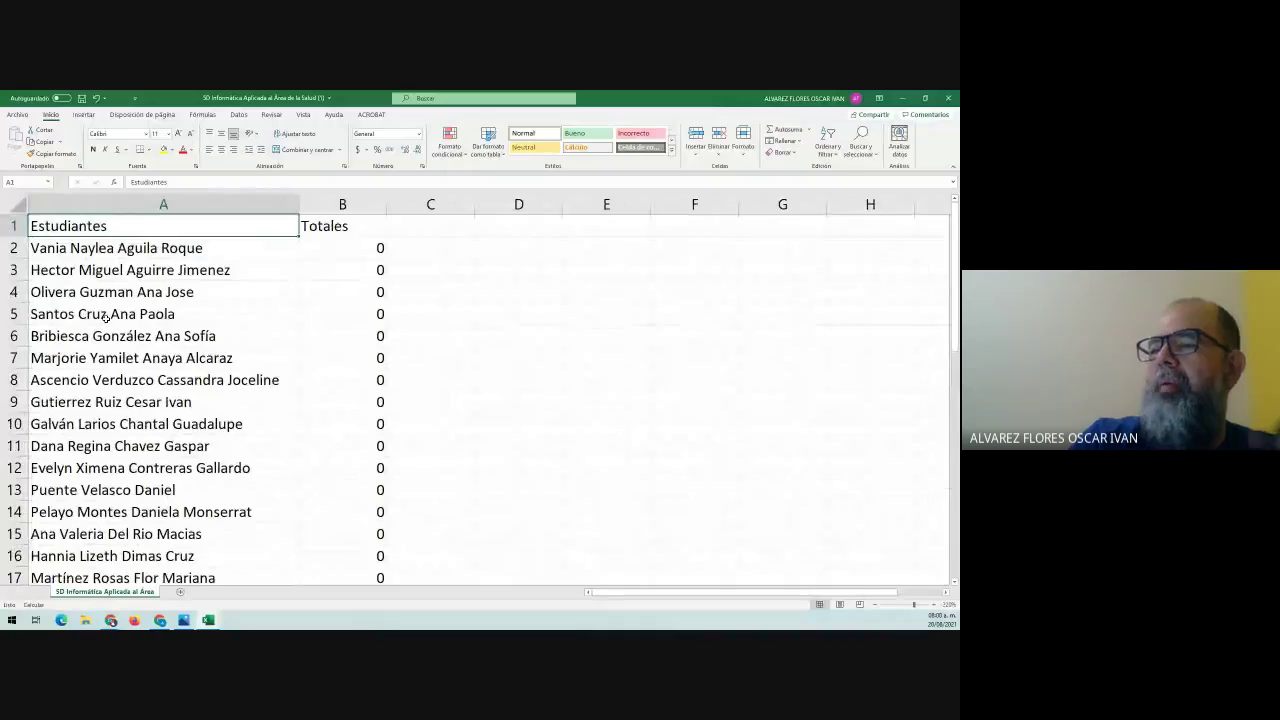
click(147, 252)
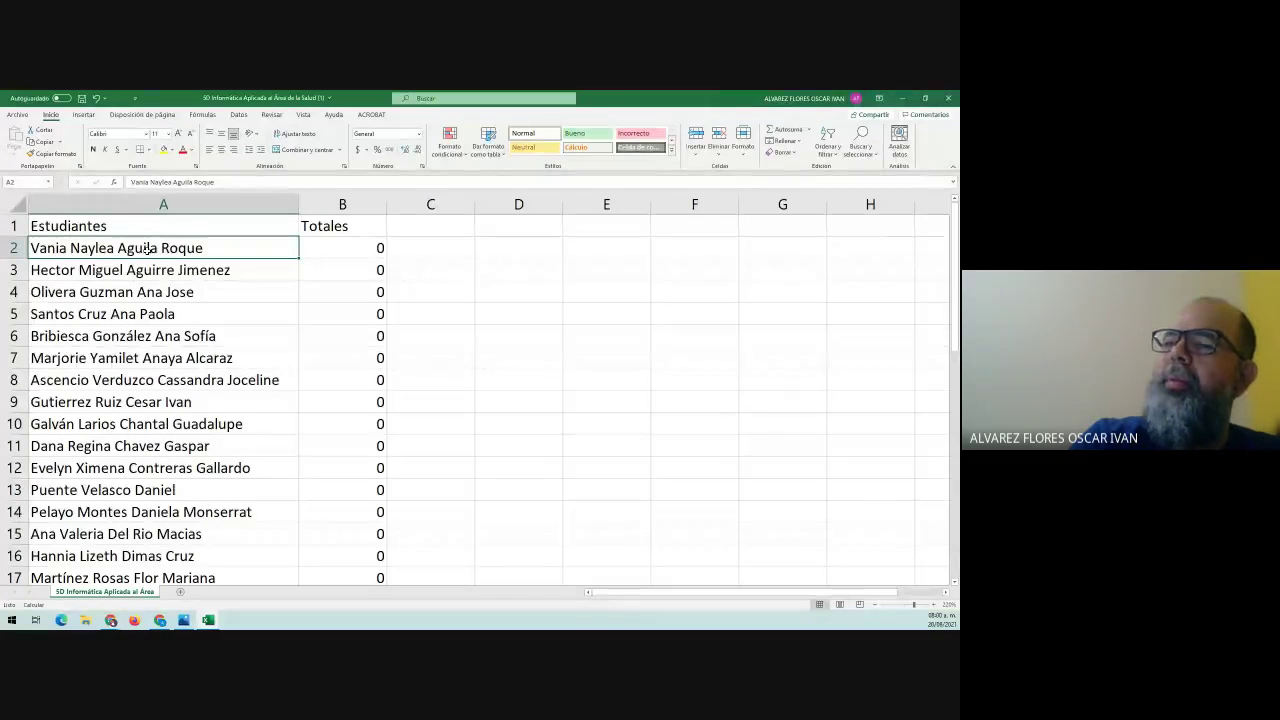
key(Down)
key(Down)
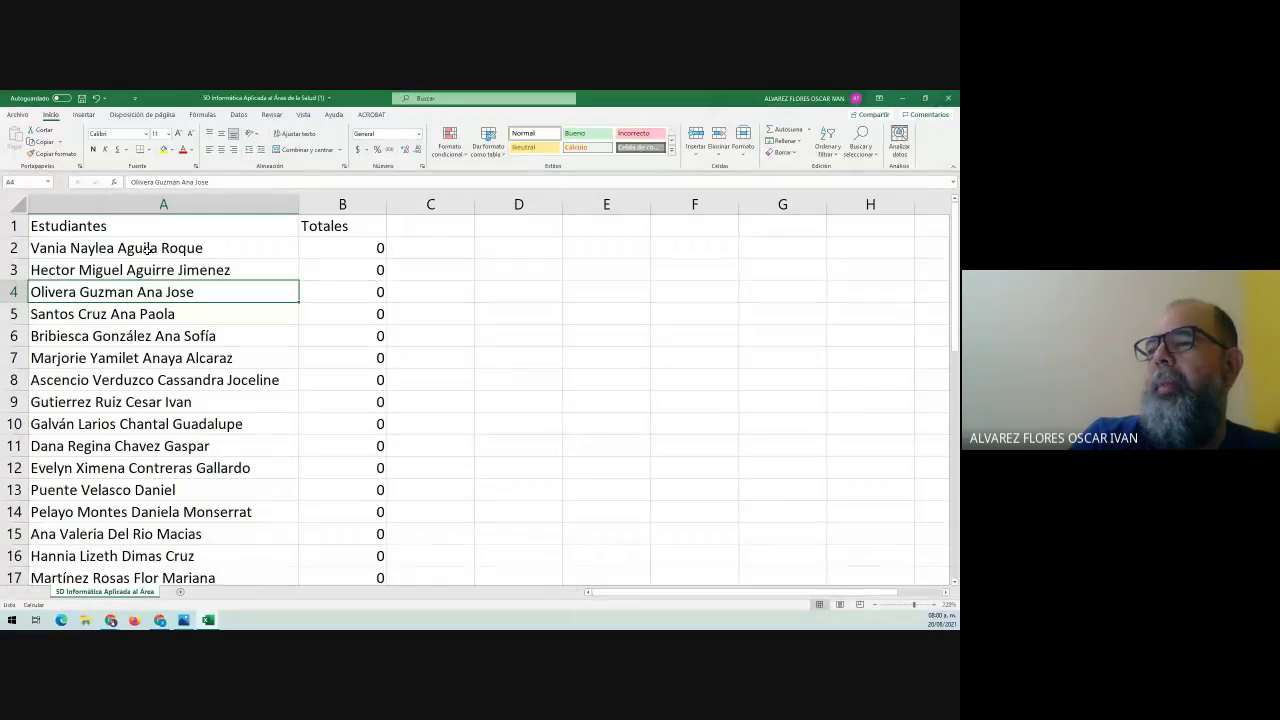
key(Up)
key(Up)
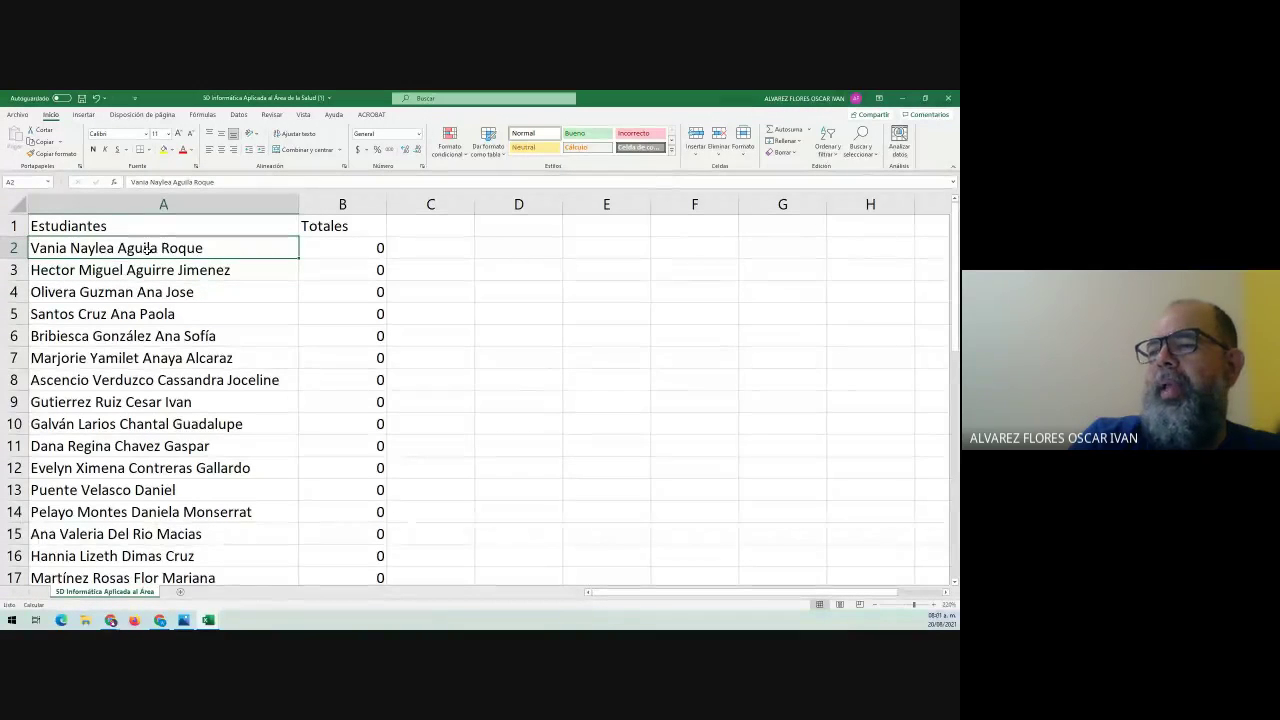
key(Down)
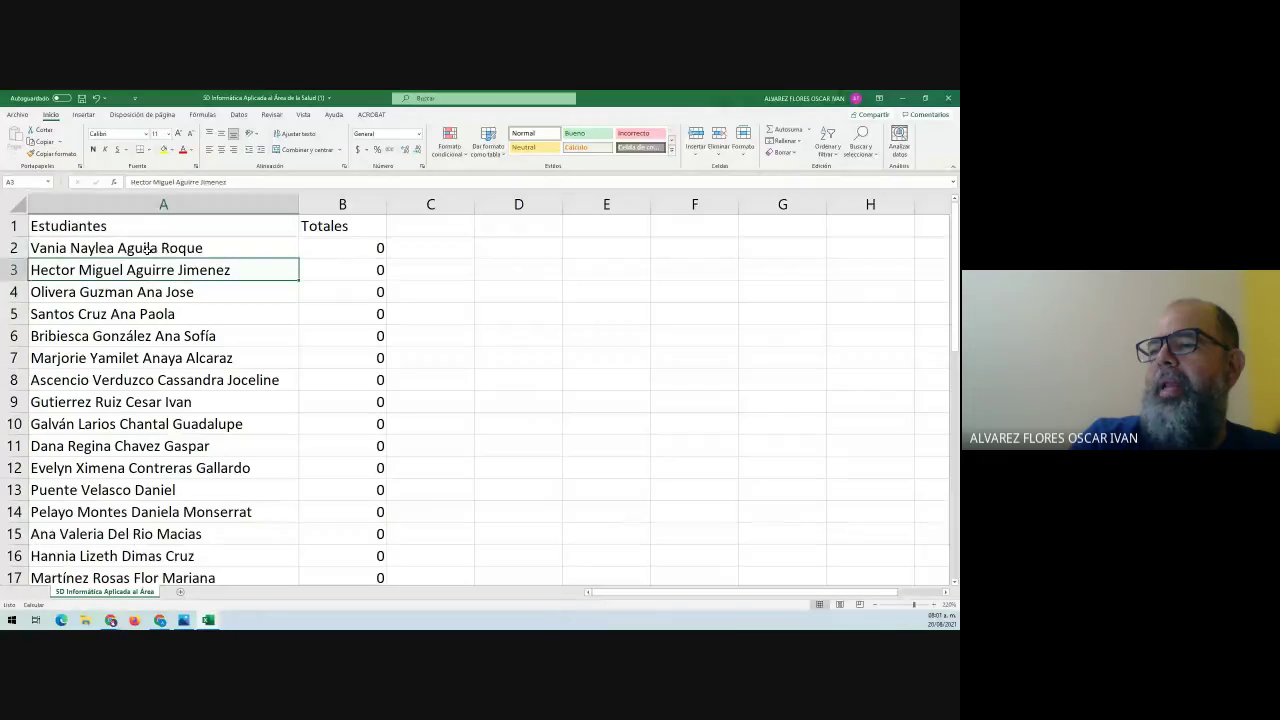
key(Down)
key(Down)
key(Down)
key(Down)
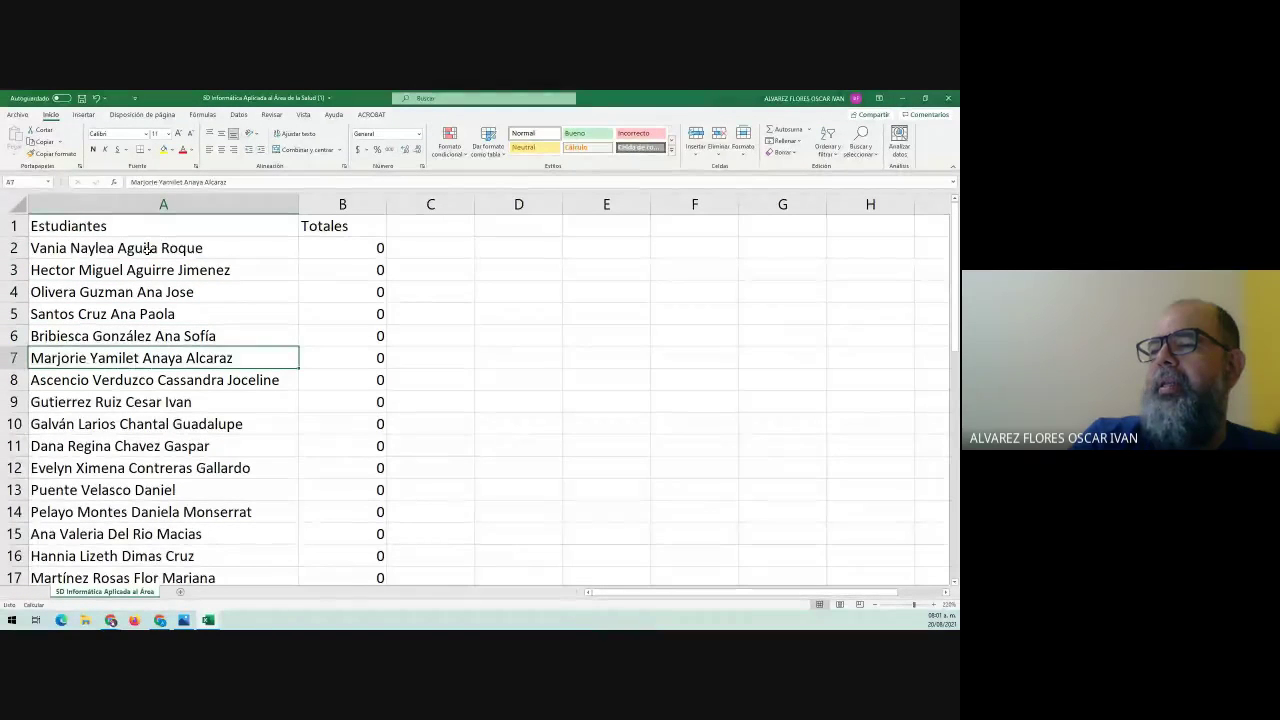
key(Down)
key(Down)
key(Down)
key(Up)
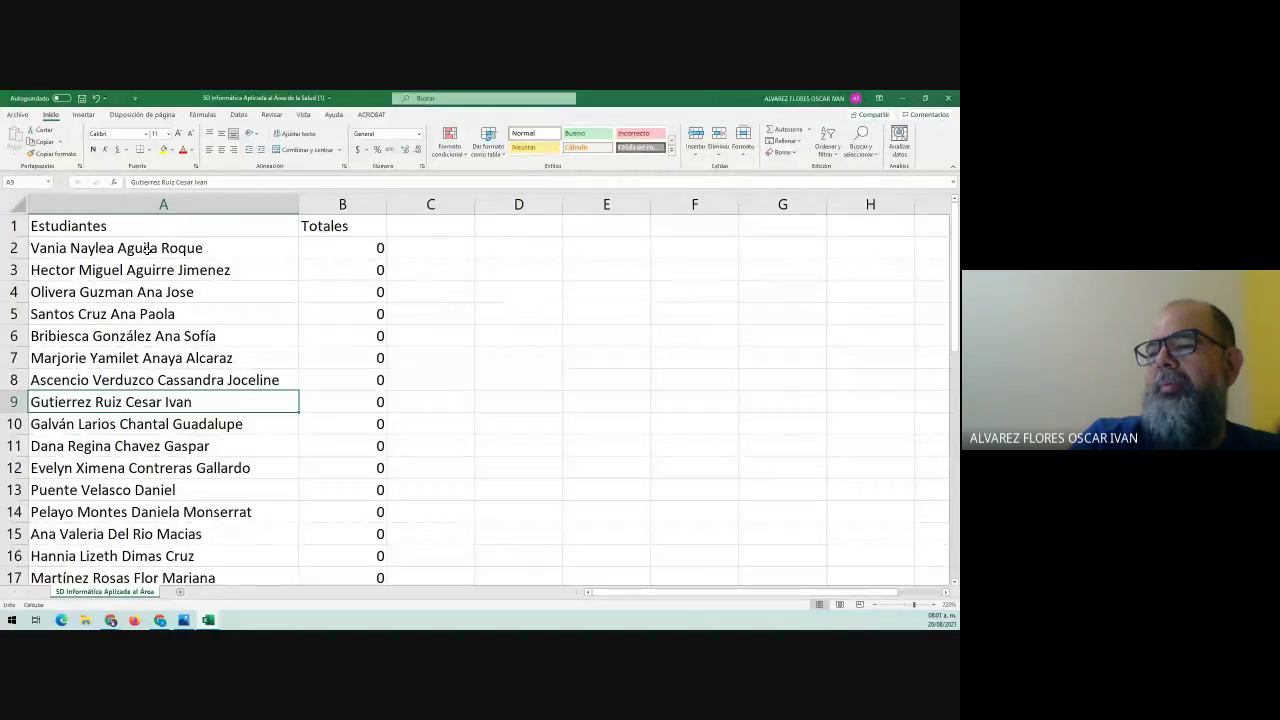
key(Up)
key(Up)
key(Up)
key(Up)
key(Up)
key(Up)
key(Up)
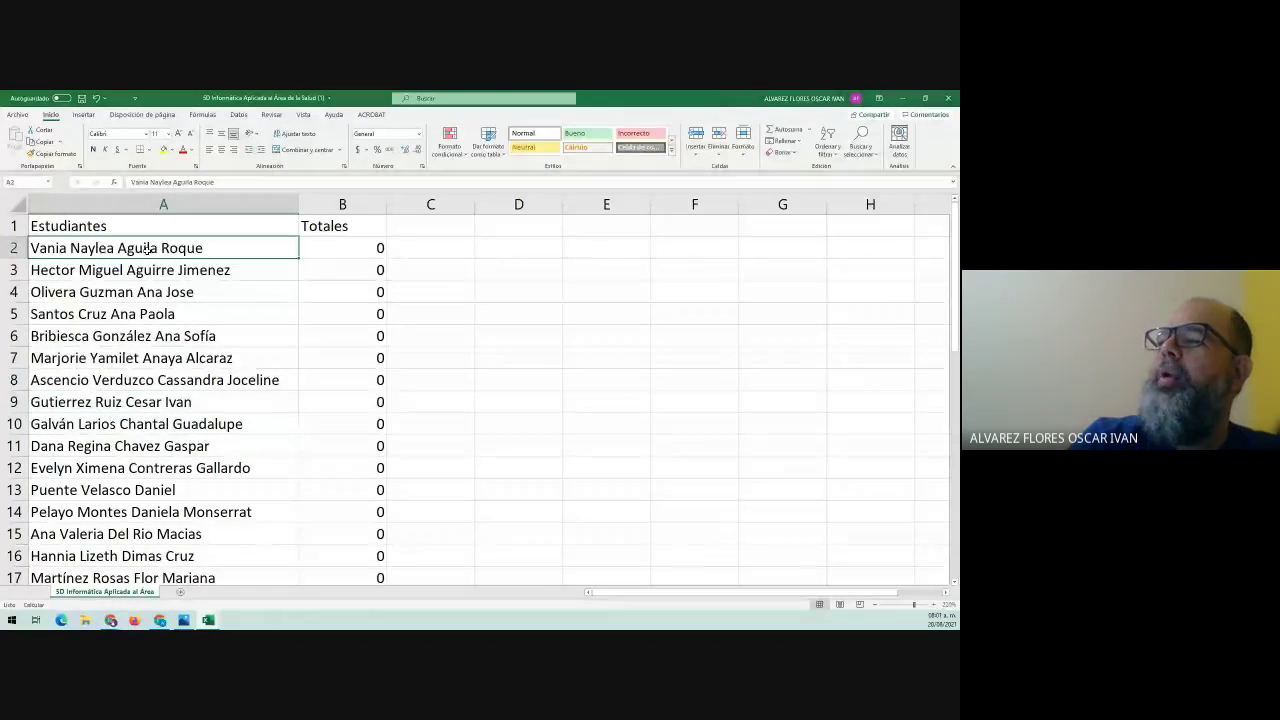
- Move to the end of the 5D student list, then return to the Edmodo Progreso gradebook
key(shift+Down)
key(shift+Down)
key(shift+Up)
key(shift+Up)
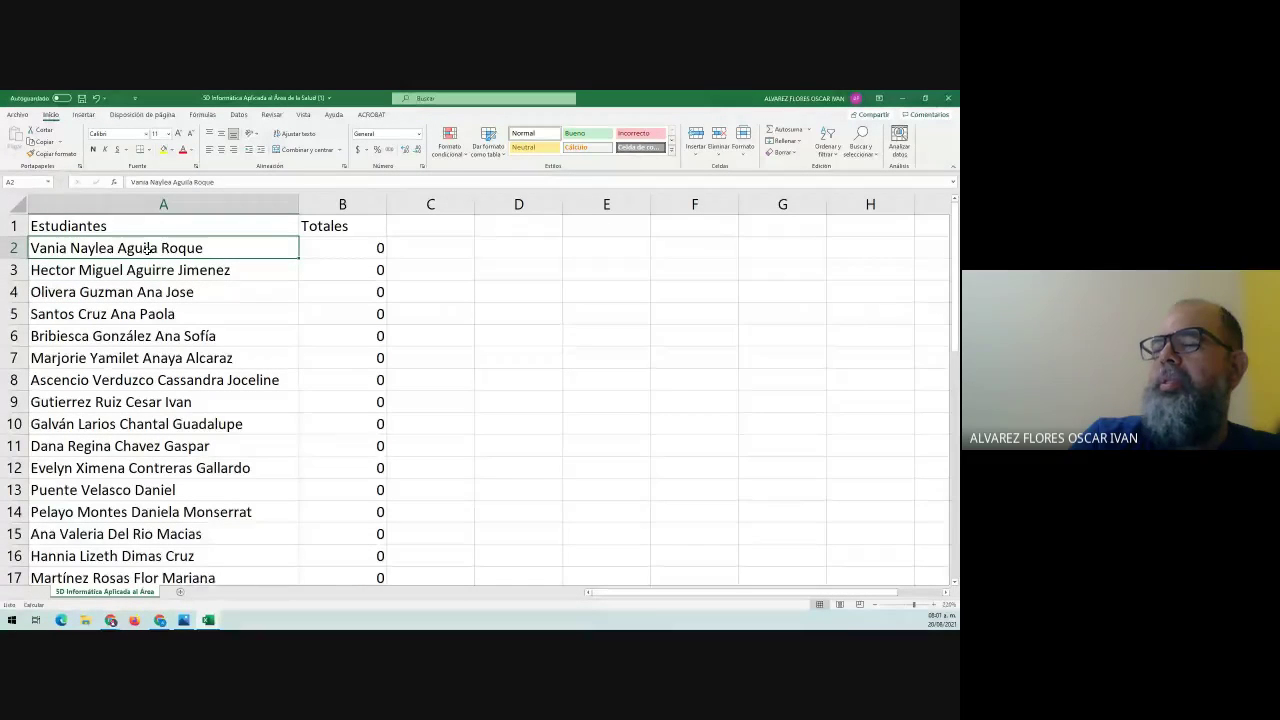
key(Down)
key(Down)
key(Down)
key(Down)
key(Down)
key(Down)
key(Down)
key(Down)
key(Down)
key(Down)
key(Down)
key(Down)
key(Down)
key(Down)
key(Down)
key(Down)
key(Down)
key(Down)
key(Down)
key(Down)
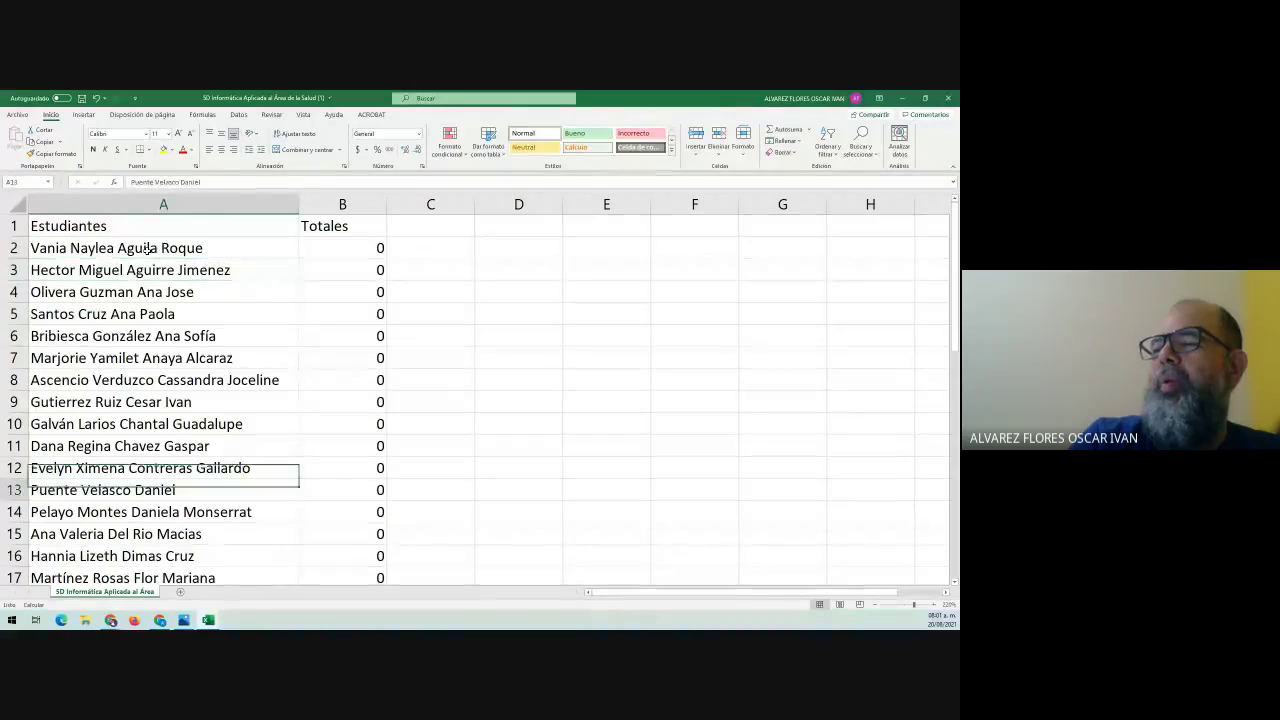
key(Down)
key(Down)
key(Down)
key(Down)
key(Down)
key(Down)
key(Down)
key(Down)
key(Down)
key(Down)
key(Down)
key(Down)
key(Down)
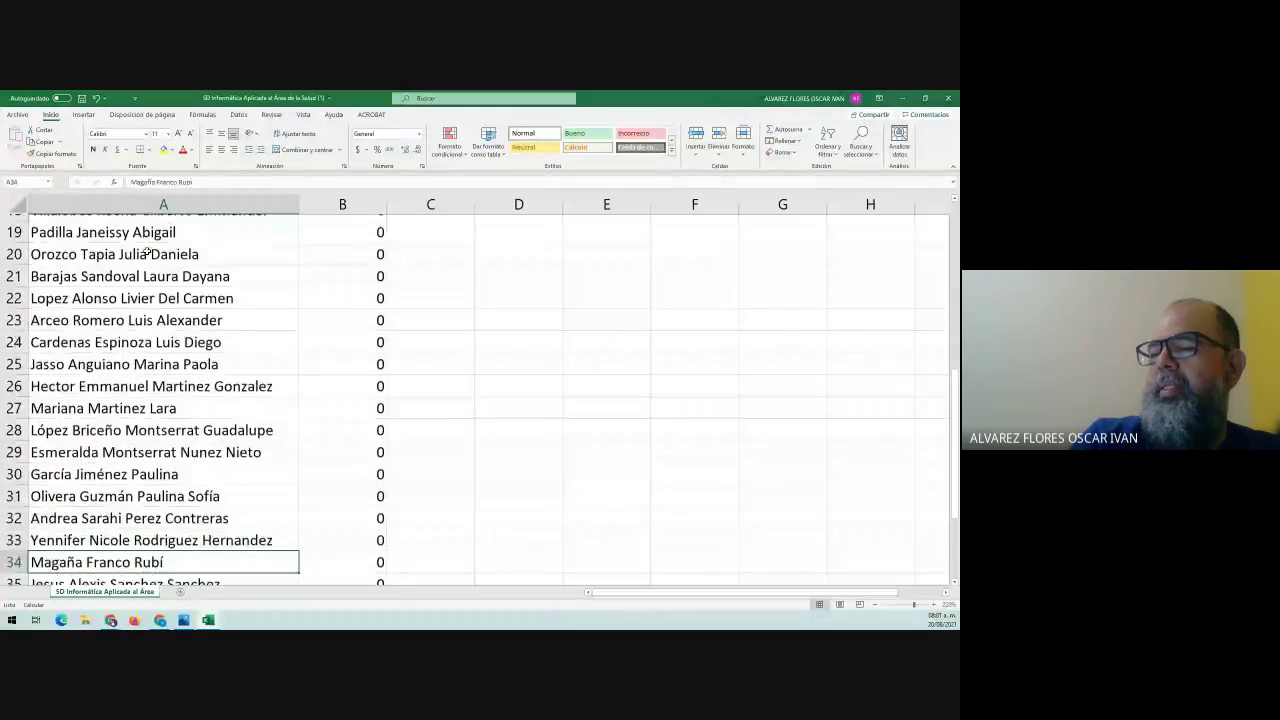
key(Down)
key(Down)
key(Down)
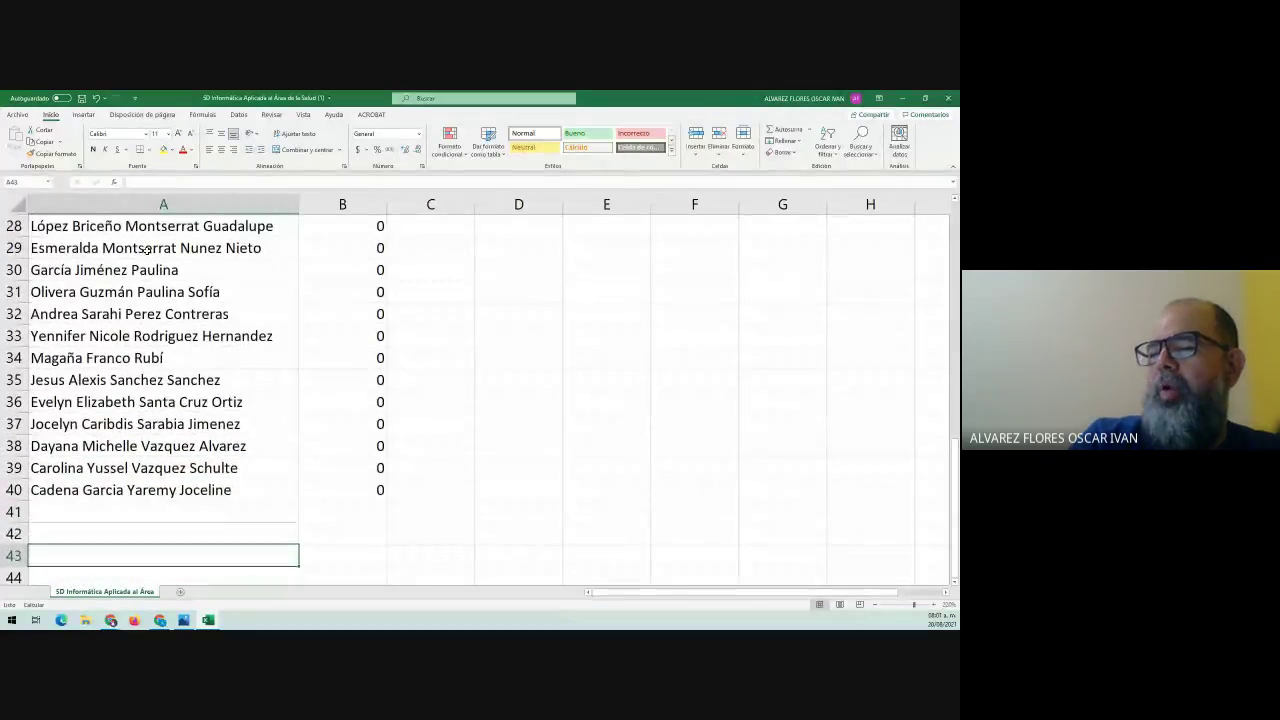
key(Up)
key(Up)
key(Up)
key(Up)
key(Up)
key(Up)
key(Up)
key(Up)
key(Up)
key(Up)
key(Up)
key(Up)
key(Up)
key(Up)
key(Up)
key(Up)
key(Up)
key(Up)
key(Up)
key(Up)
key(Up)
key(Up)
key(Up)
key(Up)
key(Up)
key(Up)
key(Up)
key(Up)
key(Up)
key(Up)
key(Up)
key(Up)
key(Up)
key(Up)
key(Up)
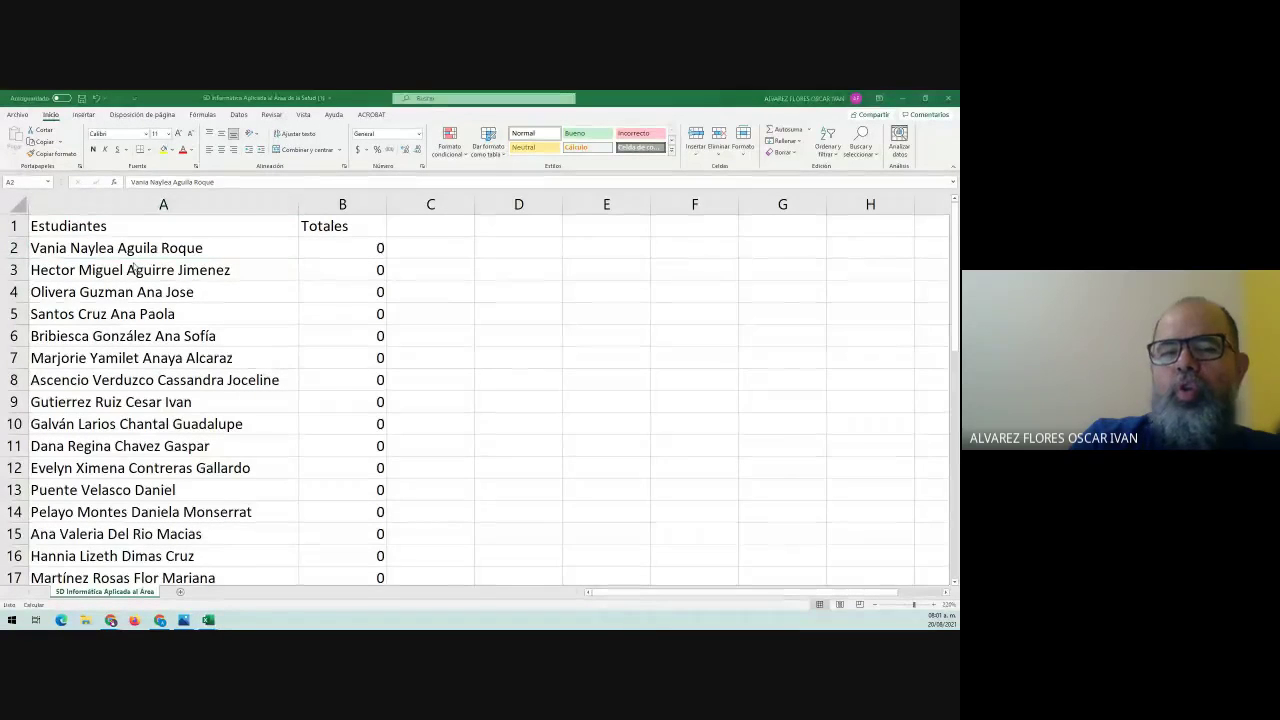
key(alt+Tab)
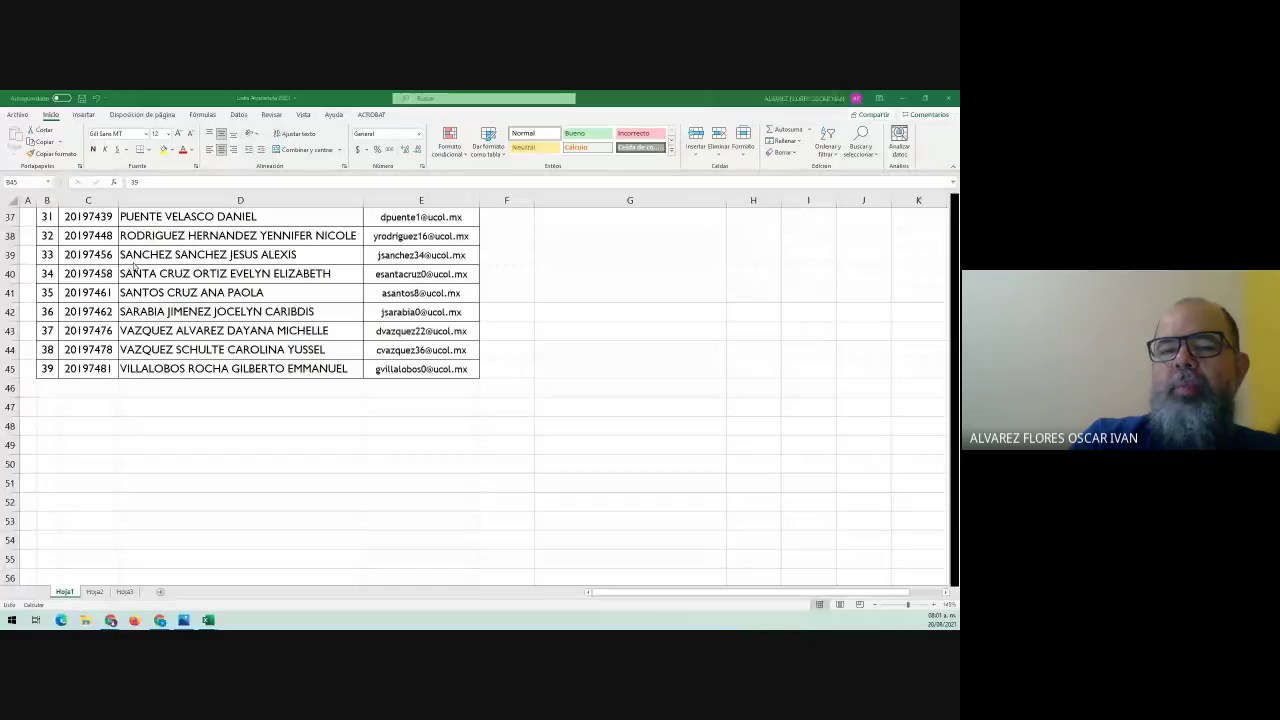
key(alt+Tab)
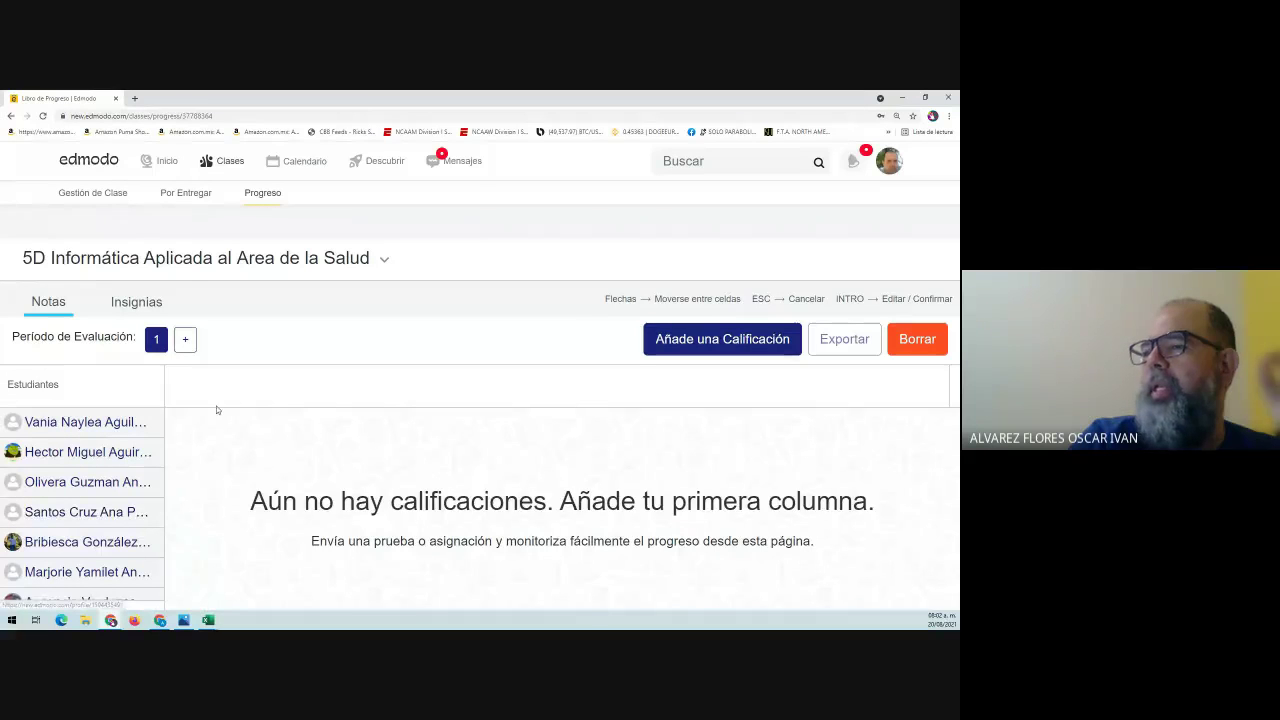
- Reopen the 5D Informática class Miembros page from the home page and open the profile avatar menu
click(113, 163)
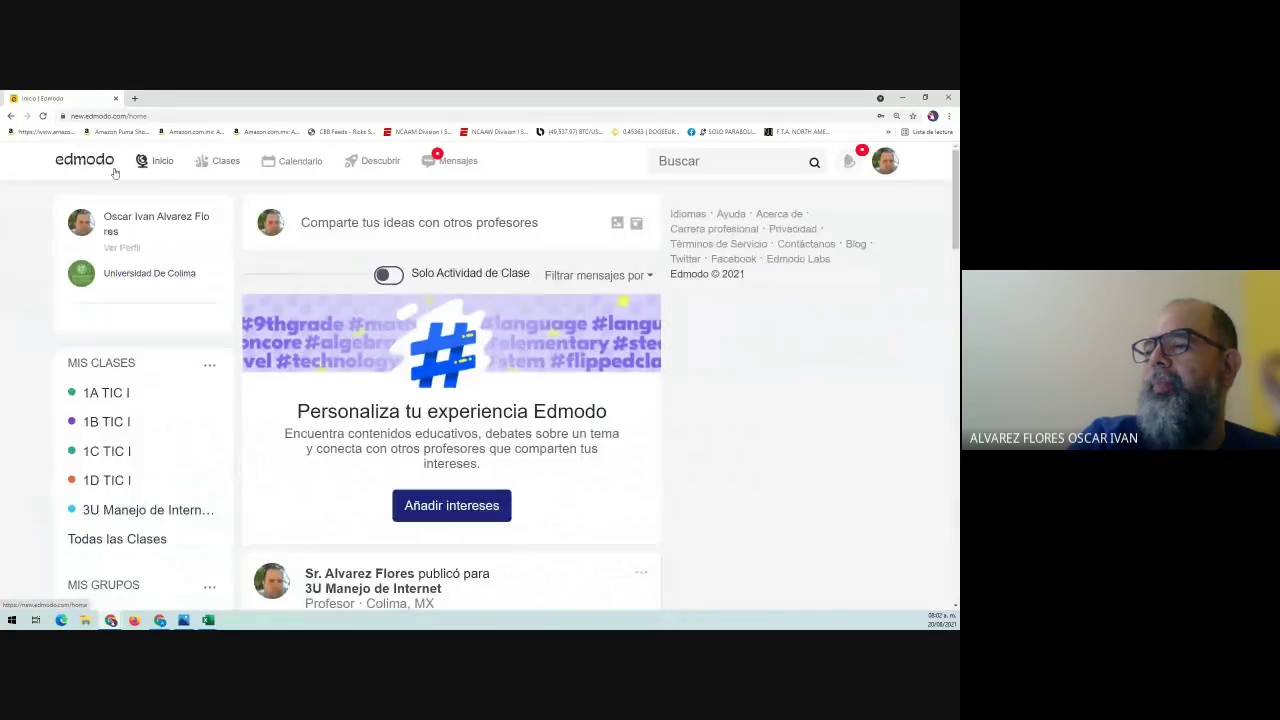
click(117, 539)
scroll(136, 540, down, 3)
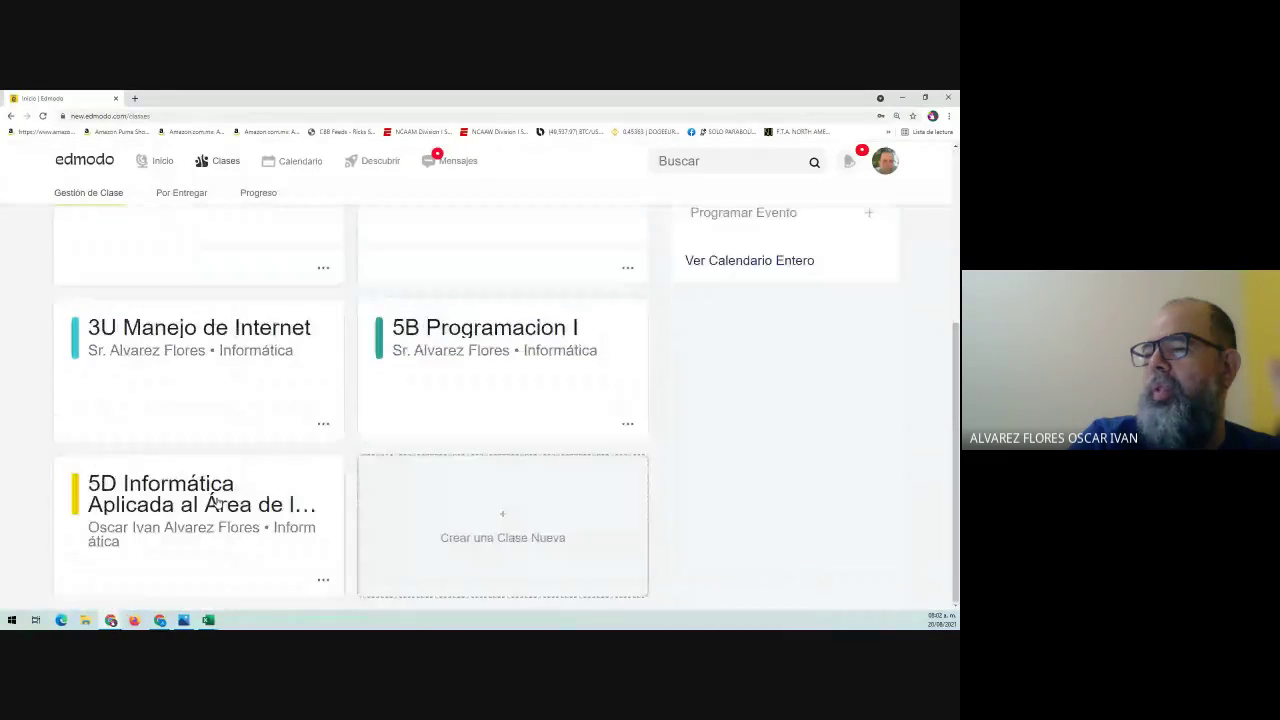
click(200, 517)
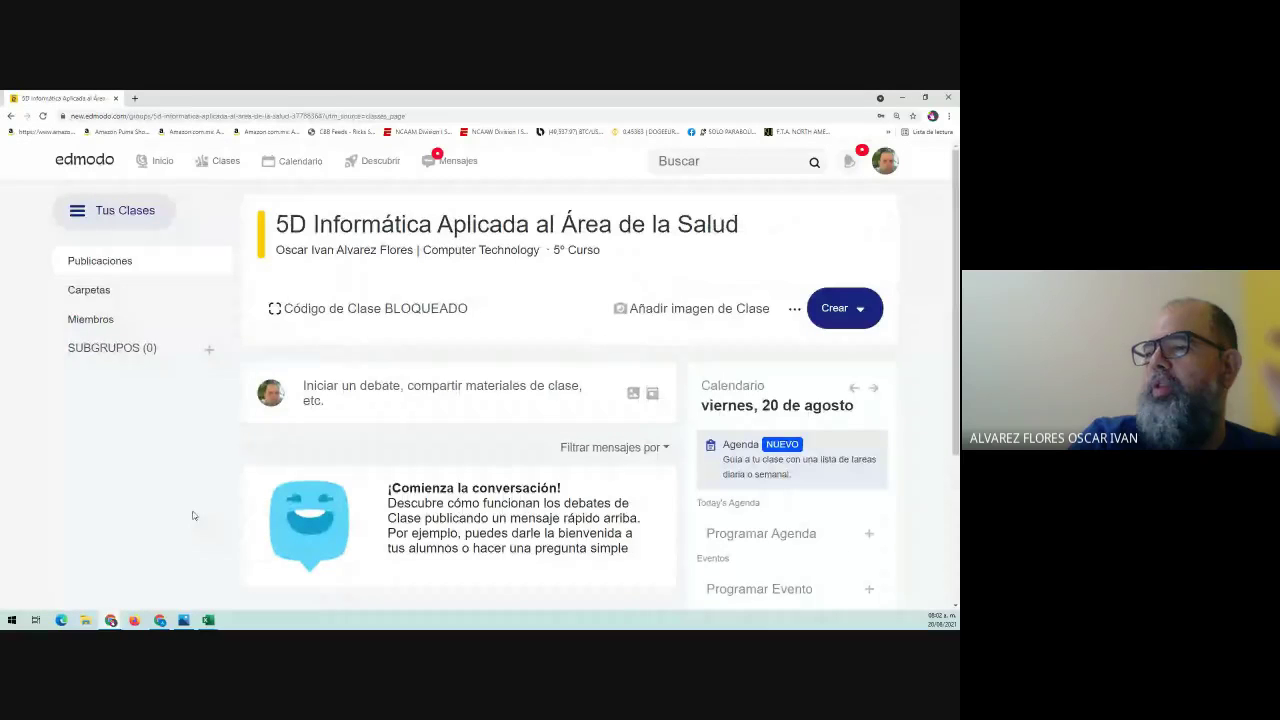
click(97, 320)
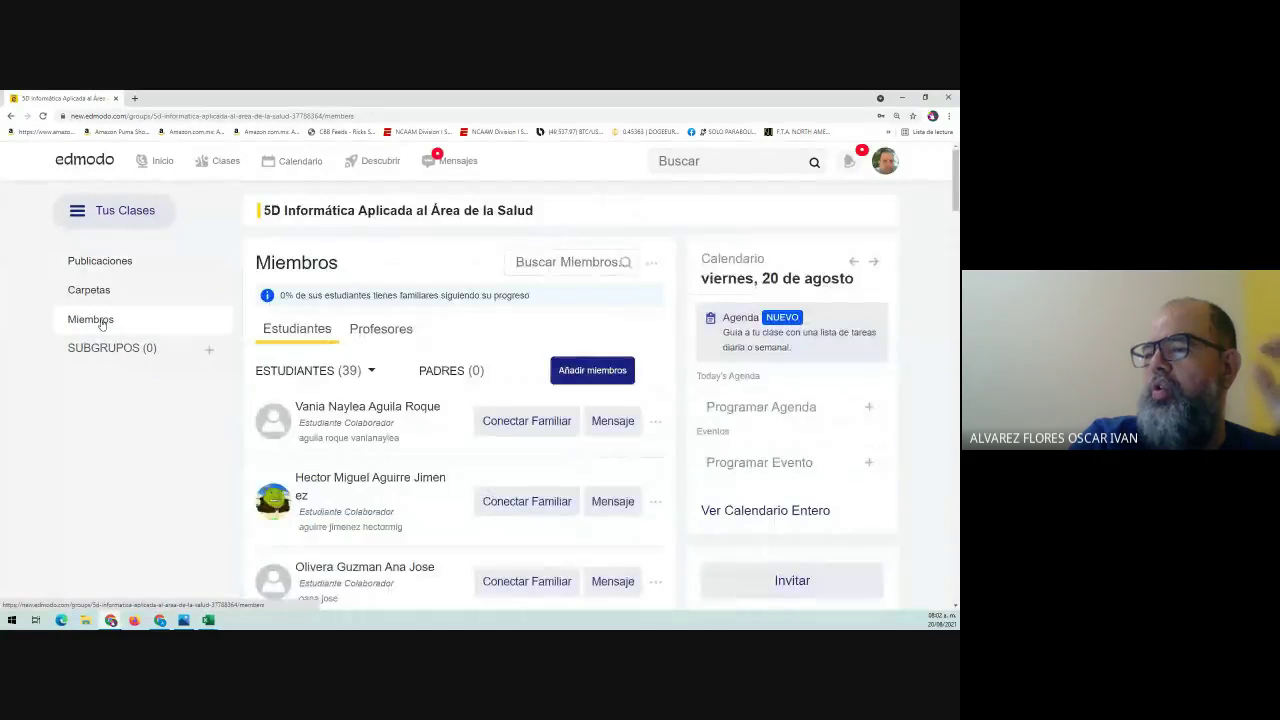
scroll(249, 414, down, 3)
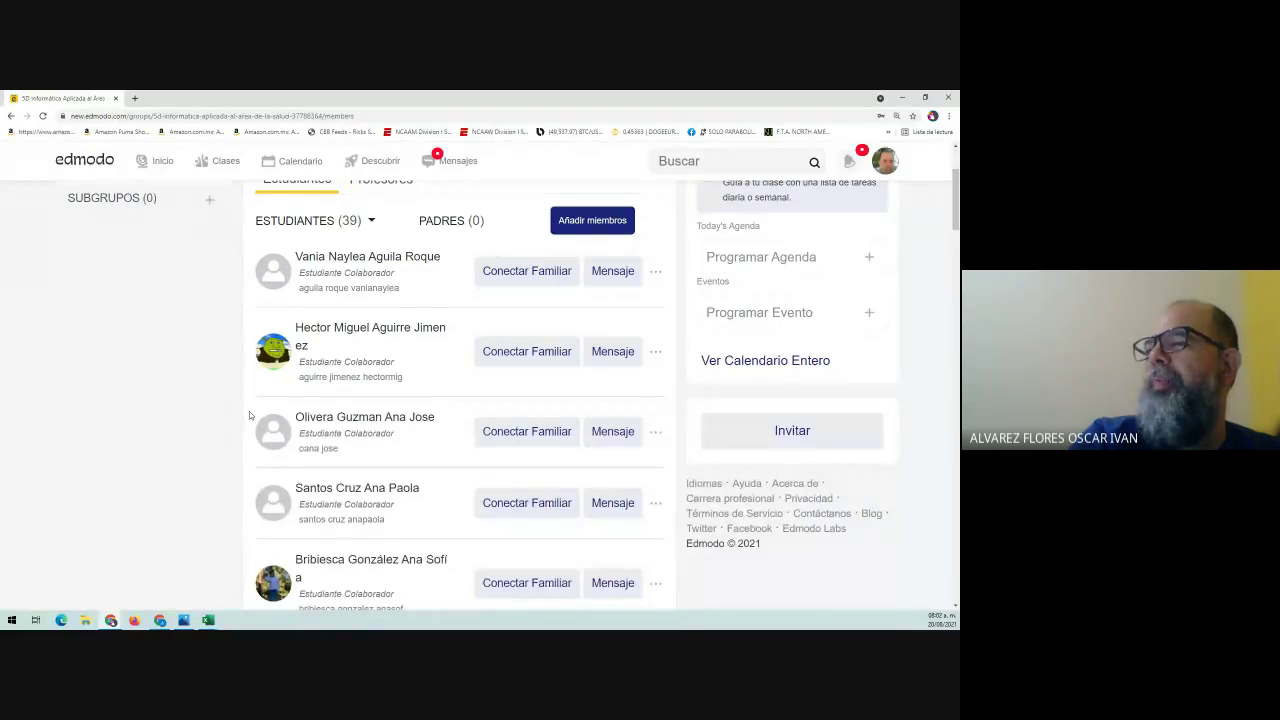
scroll(249, 411, up, 3)
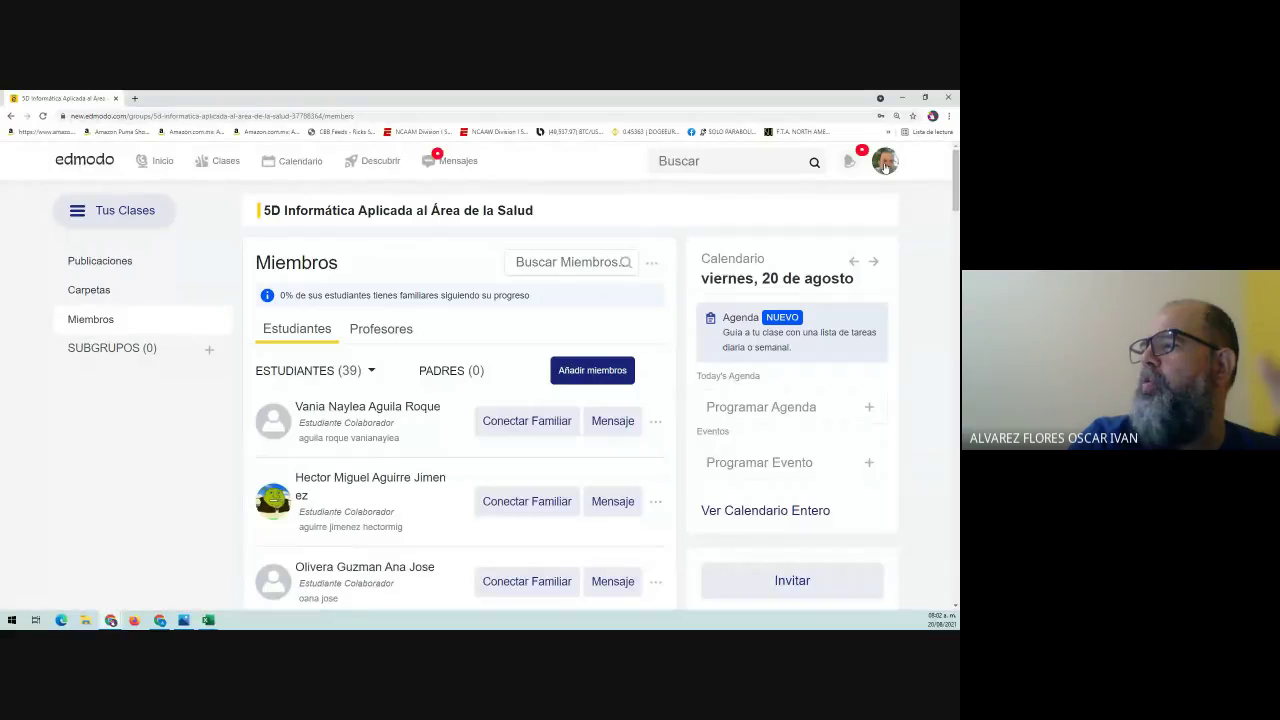
click(885, 165)
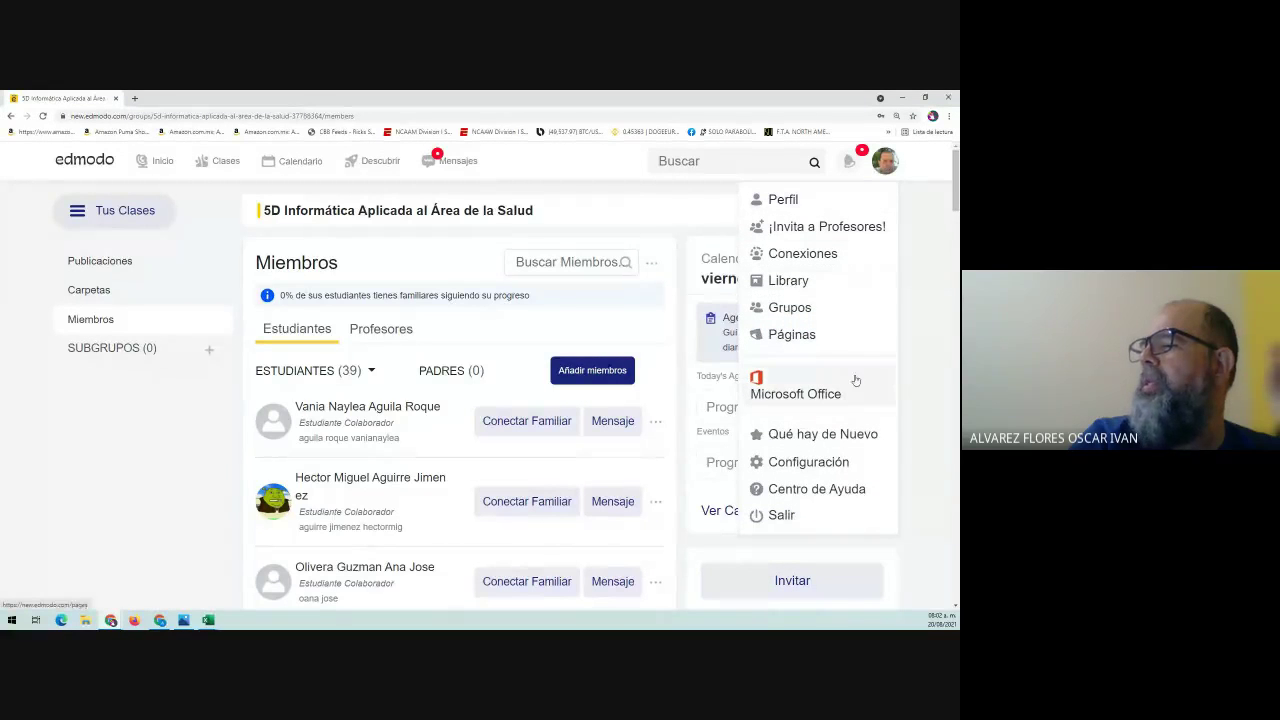
- In account settings, clear the existing first-name and last-name values
click(832, 463)
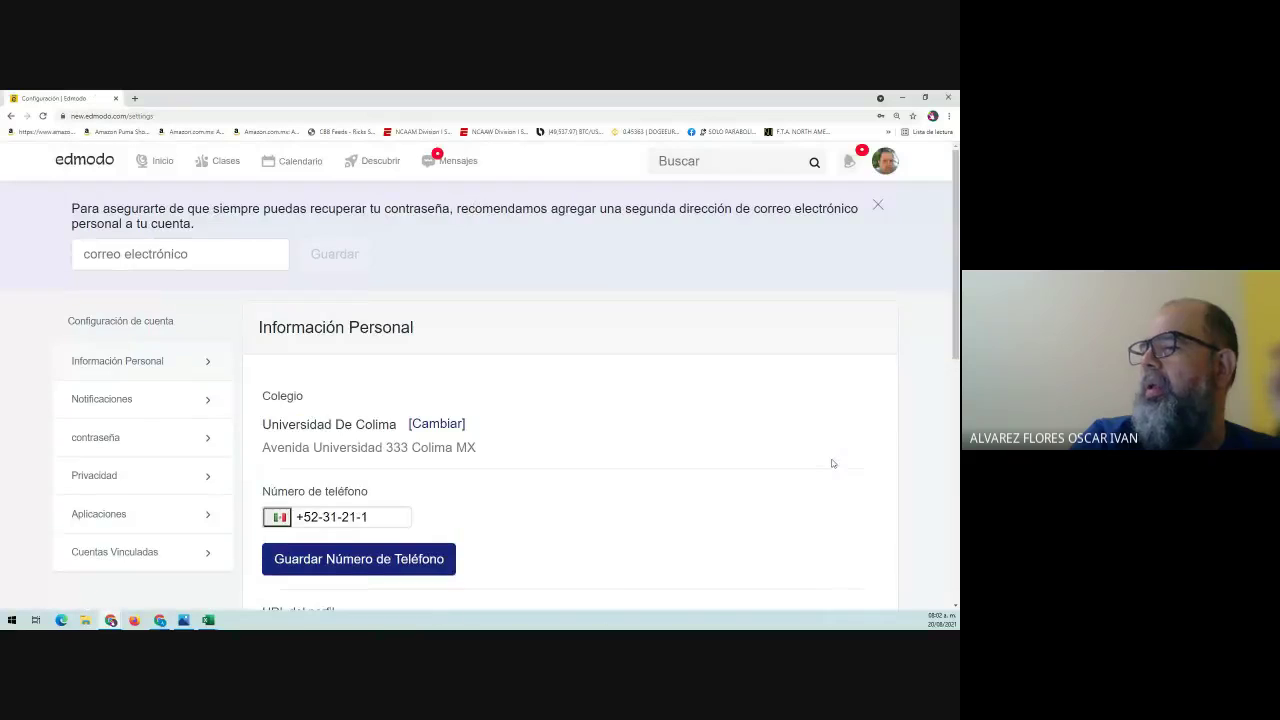
scroll(573, 405, down, 5)
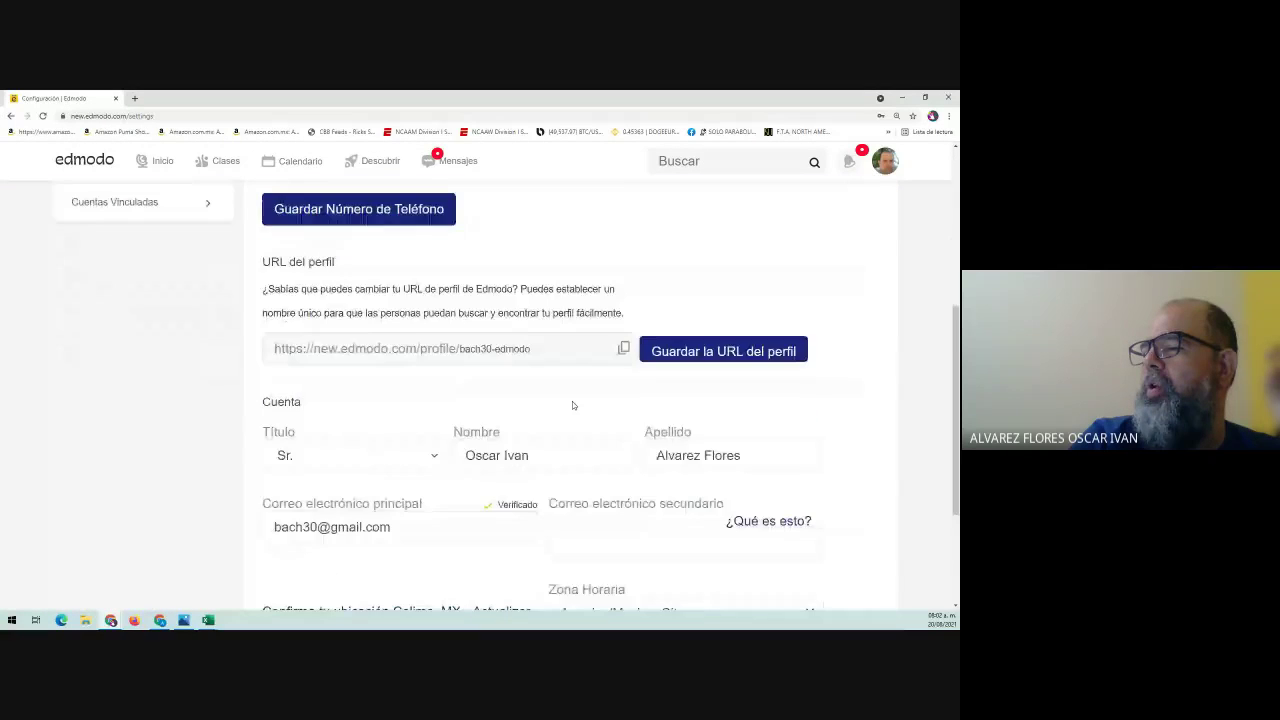
triple_click(534, 363)
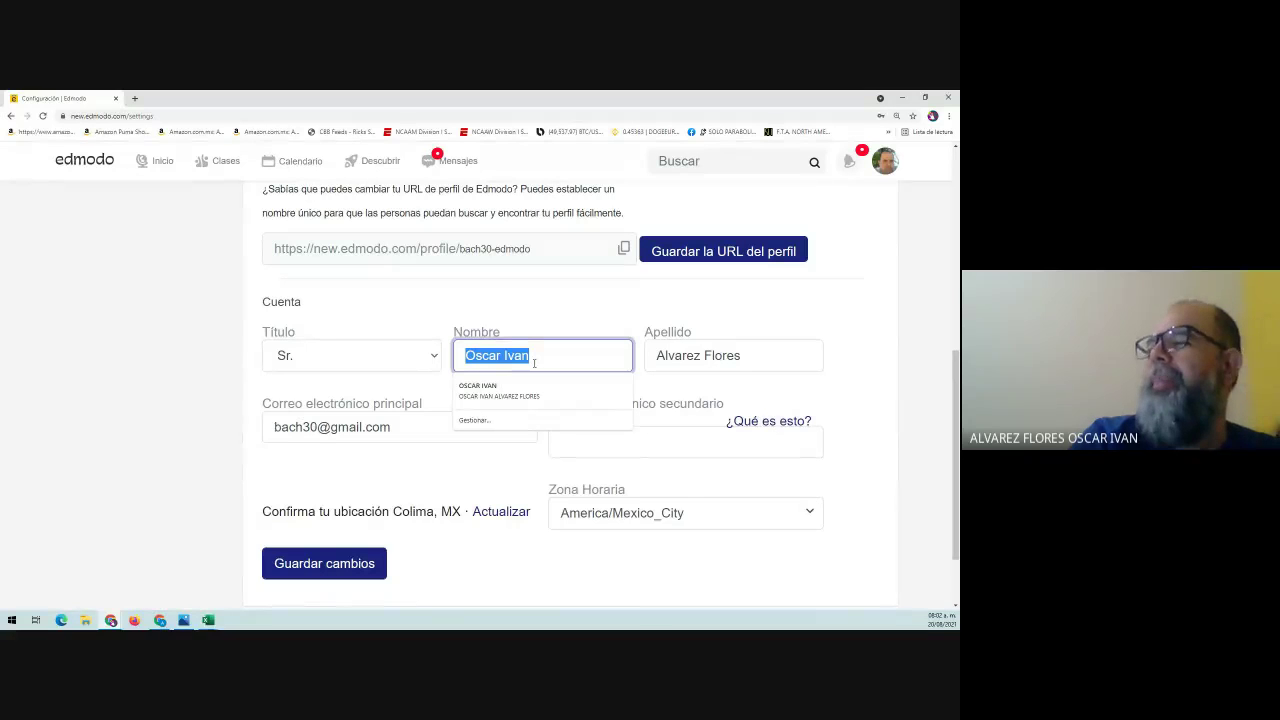
click(506, 355)
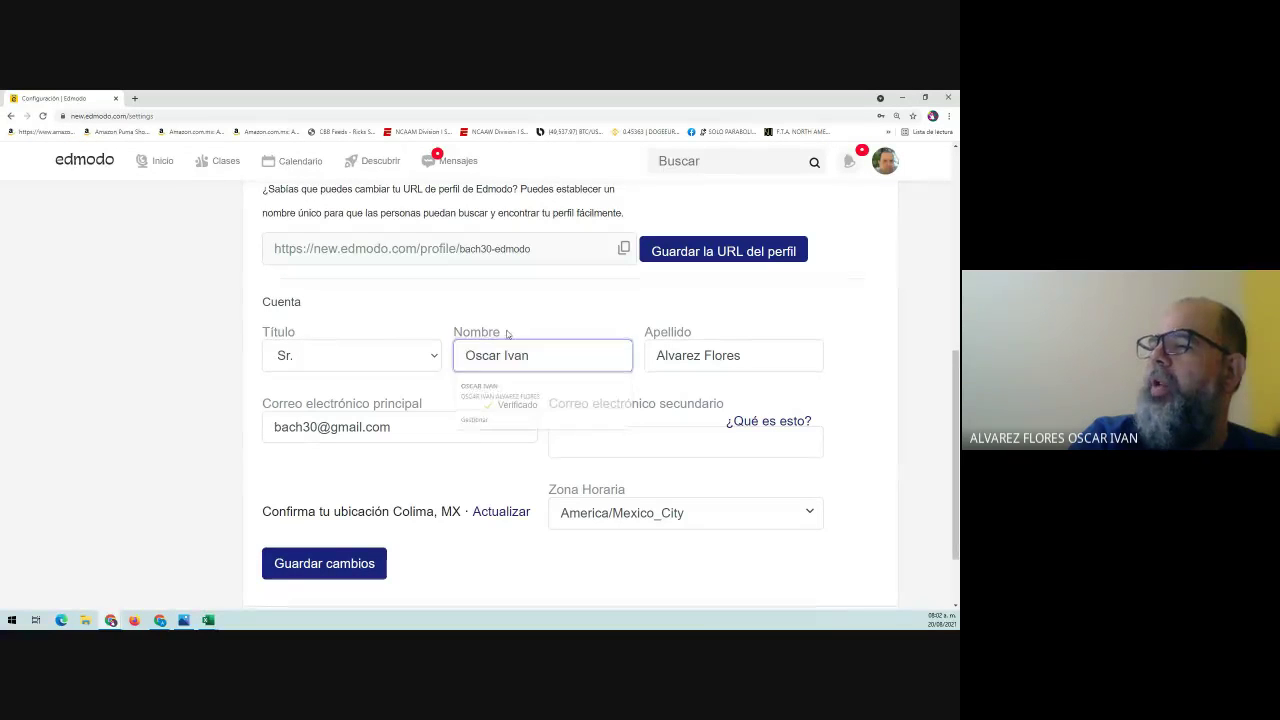
click(506, 355)
triple_click(506, 355)
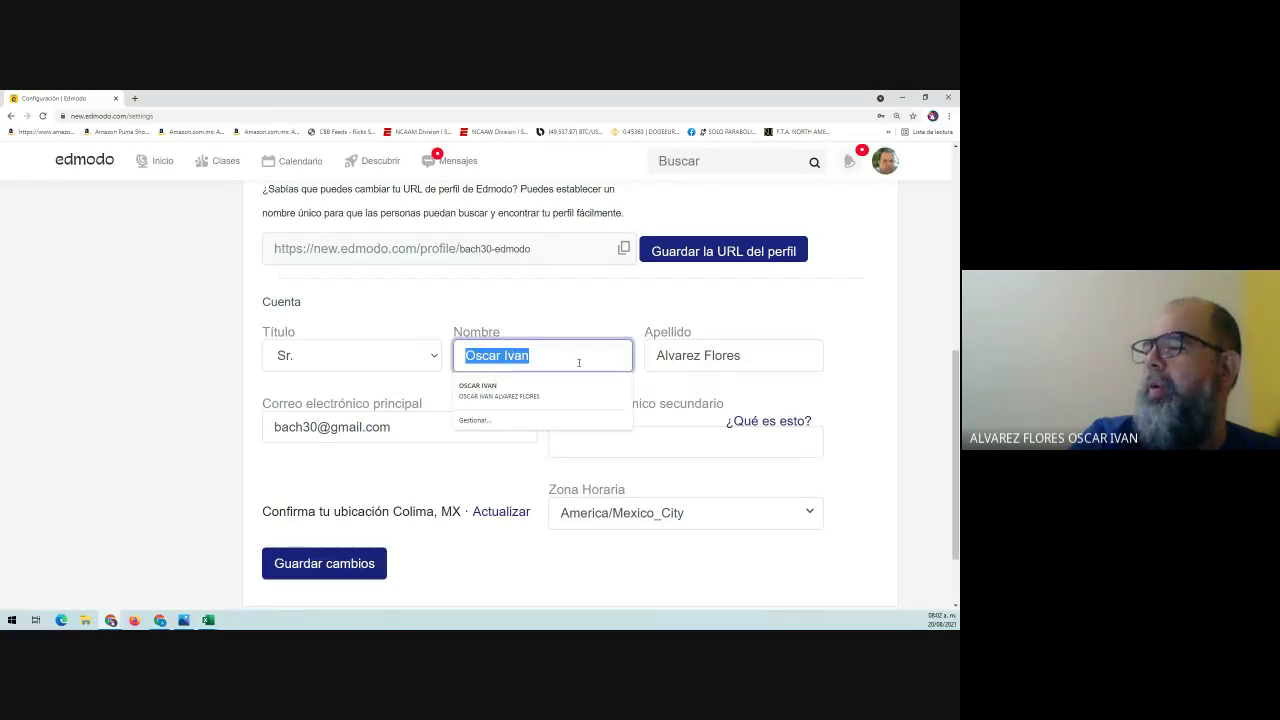
click(698, 355)
triple_click(698, 355)
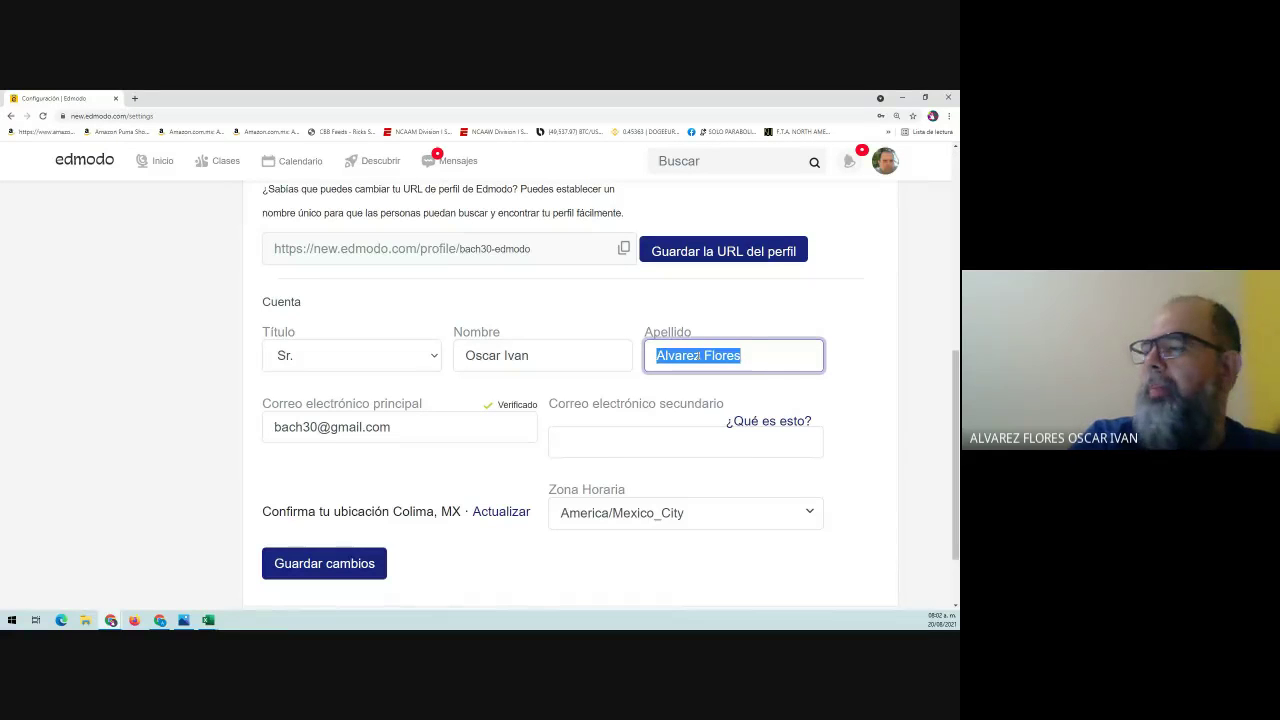
key(BackSpace)
key(shift+Tab)
key(BackSpace)
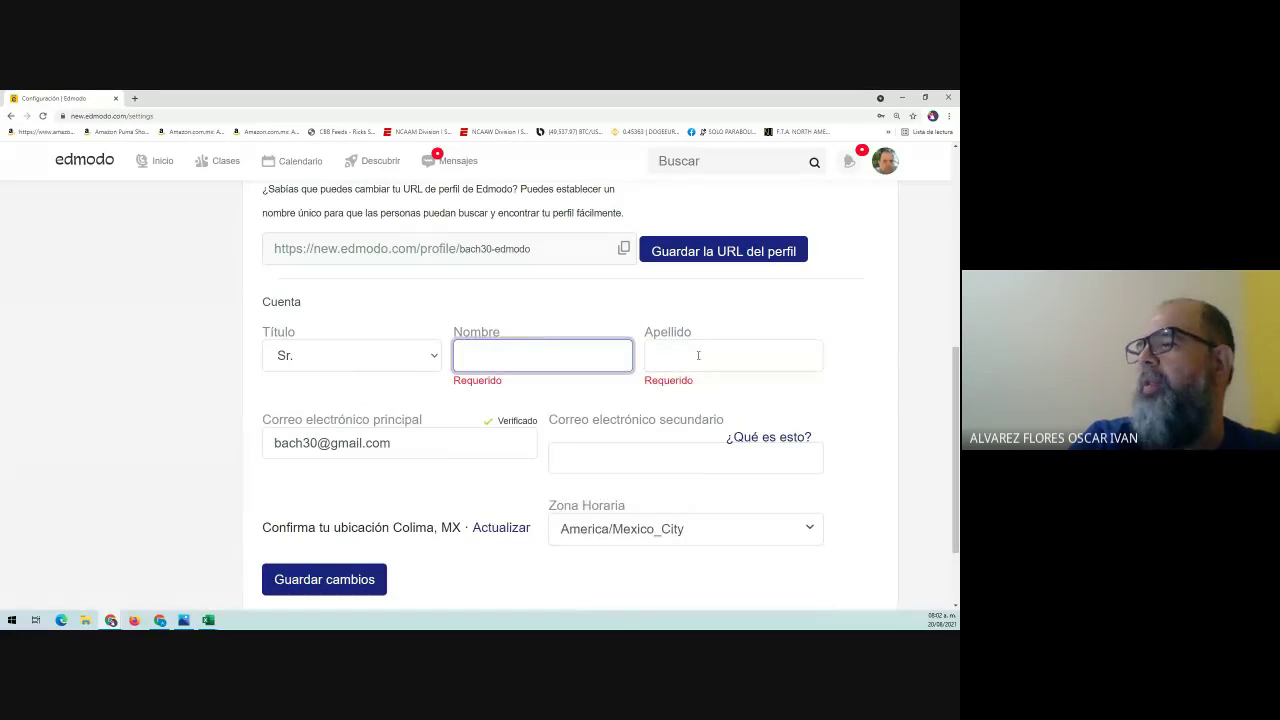
- Enter the teacher's new name into the first-name and last-name fields
click(511, 360)
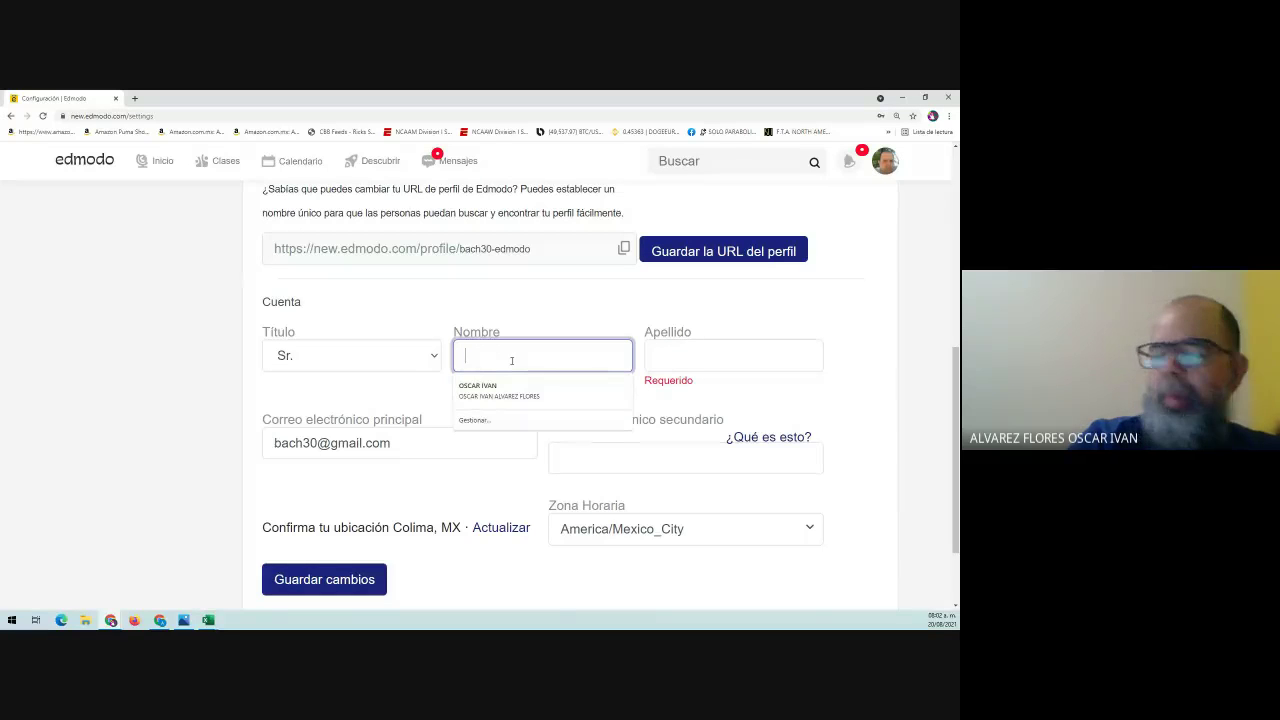
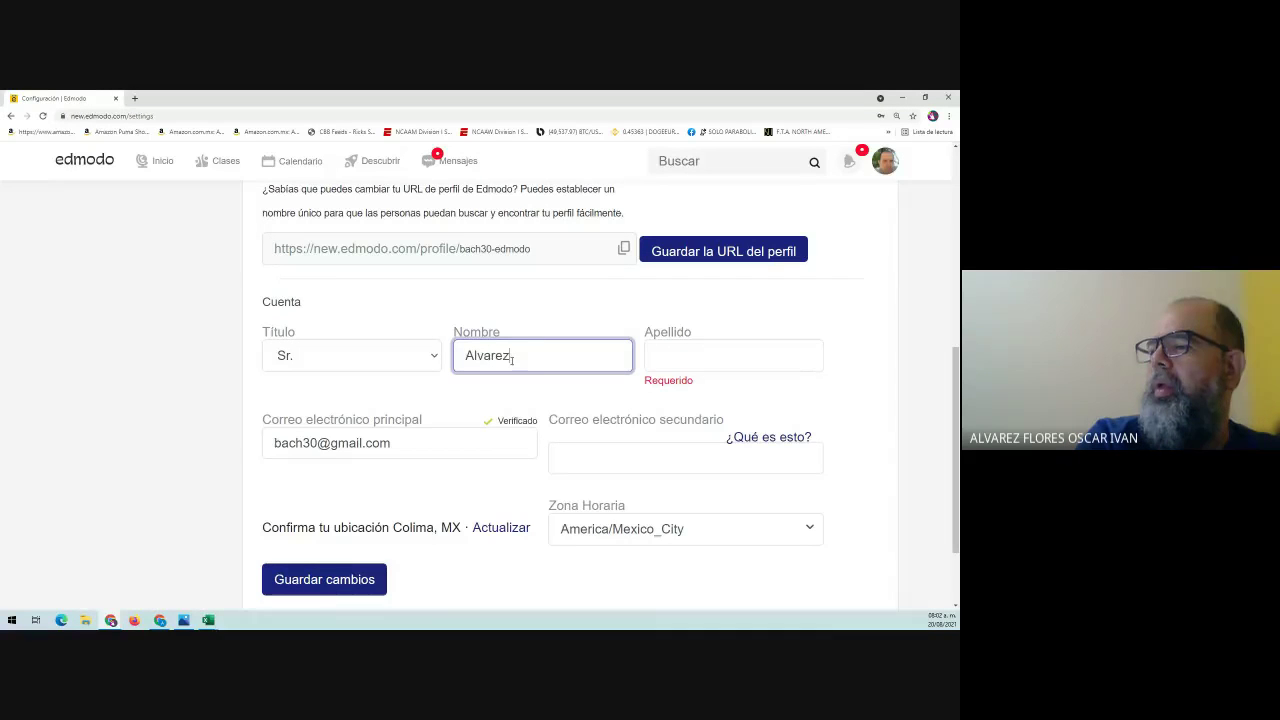
key(Tab)
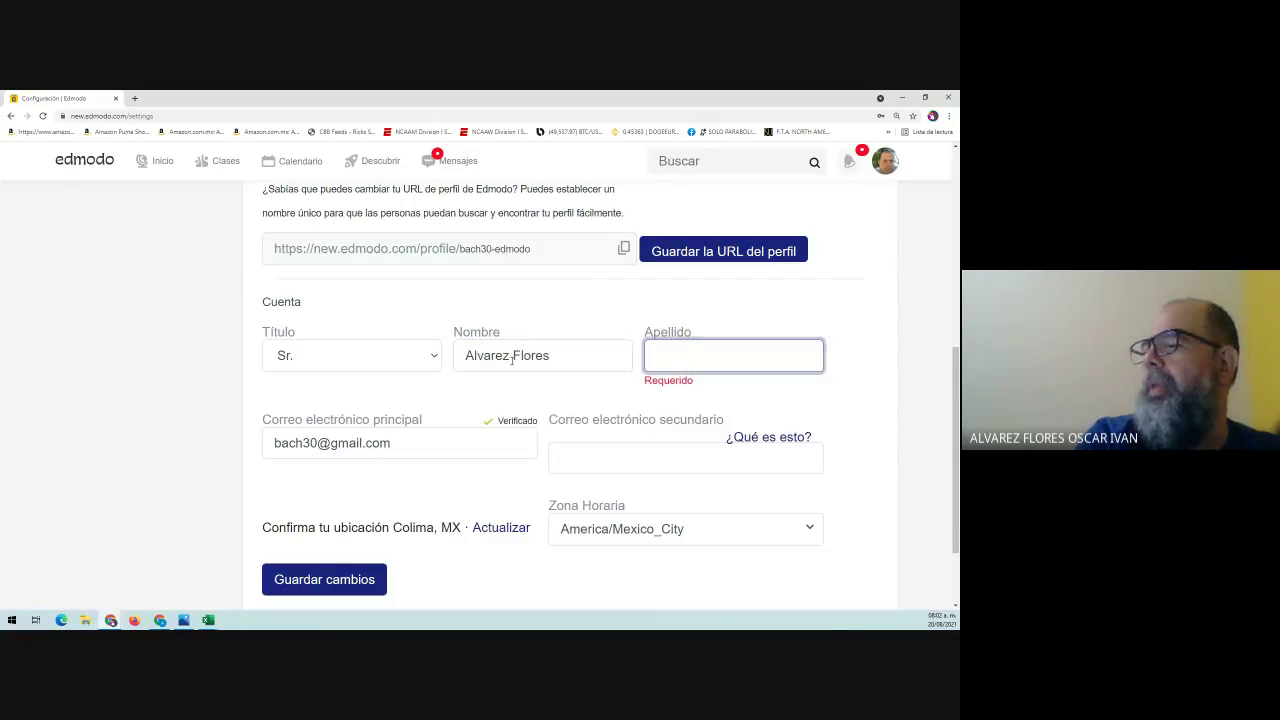
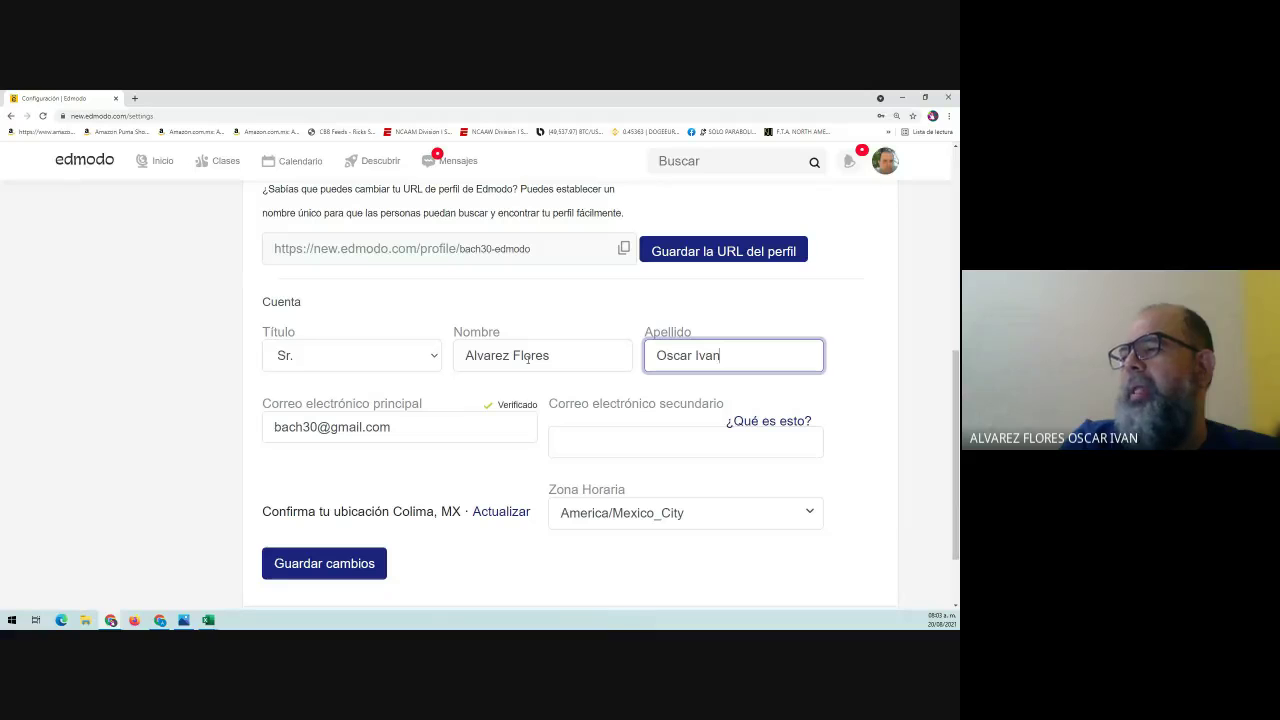
- Save the account changes, confirming with the saved account password
click(342, 566)
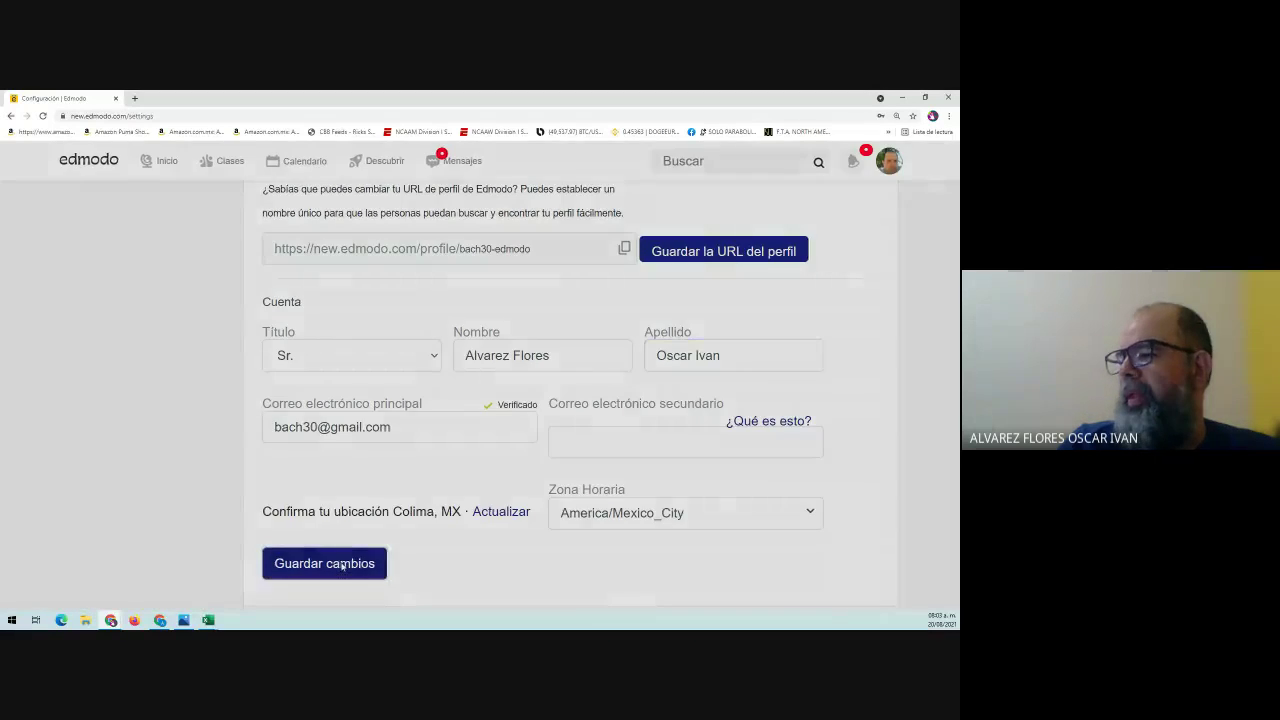
click(352, 265)
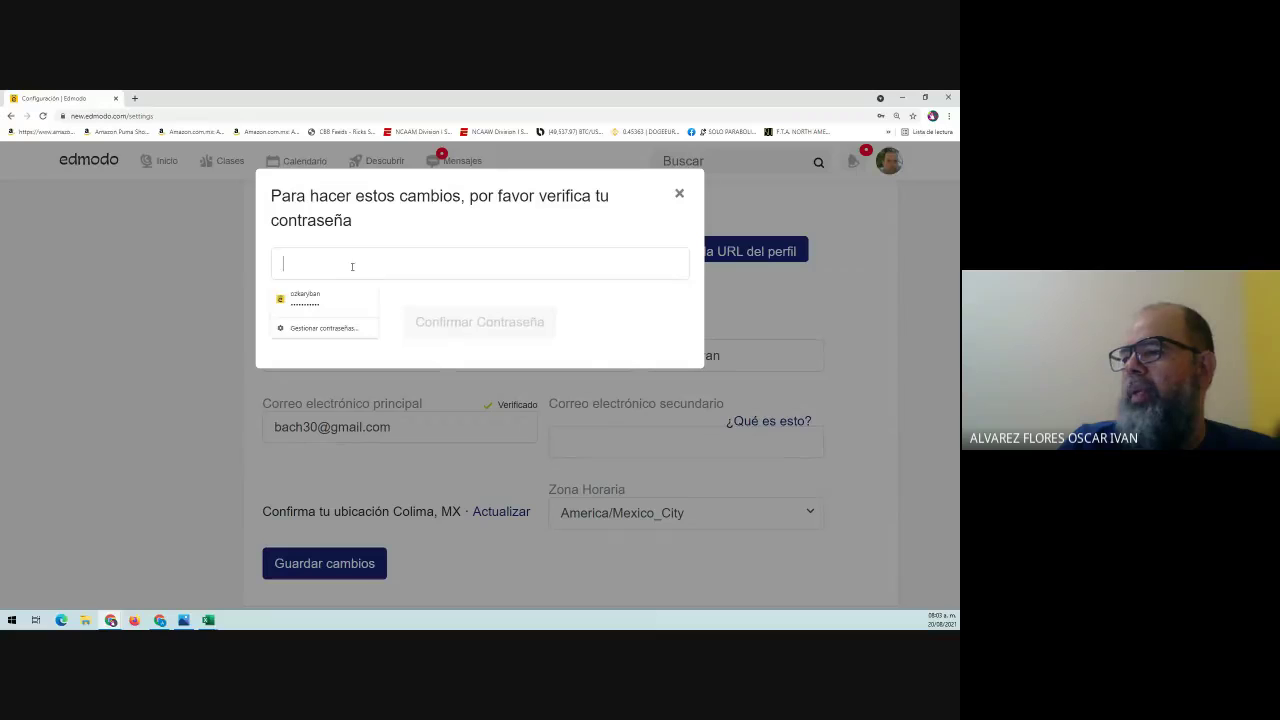
click(328, 298)
click(481, 323)
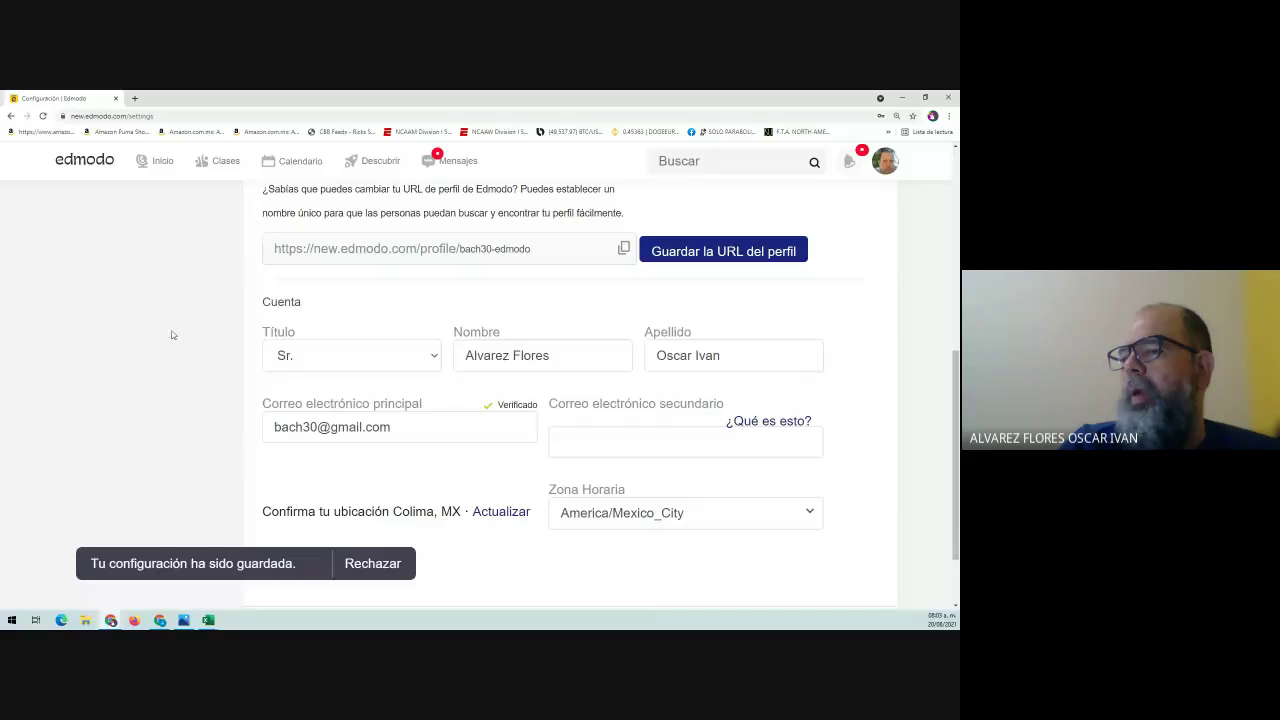
- Open the 5D class Miembros page from the home feed and scroll through its students
click(100, 163)
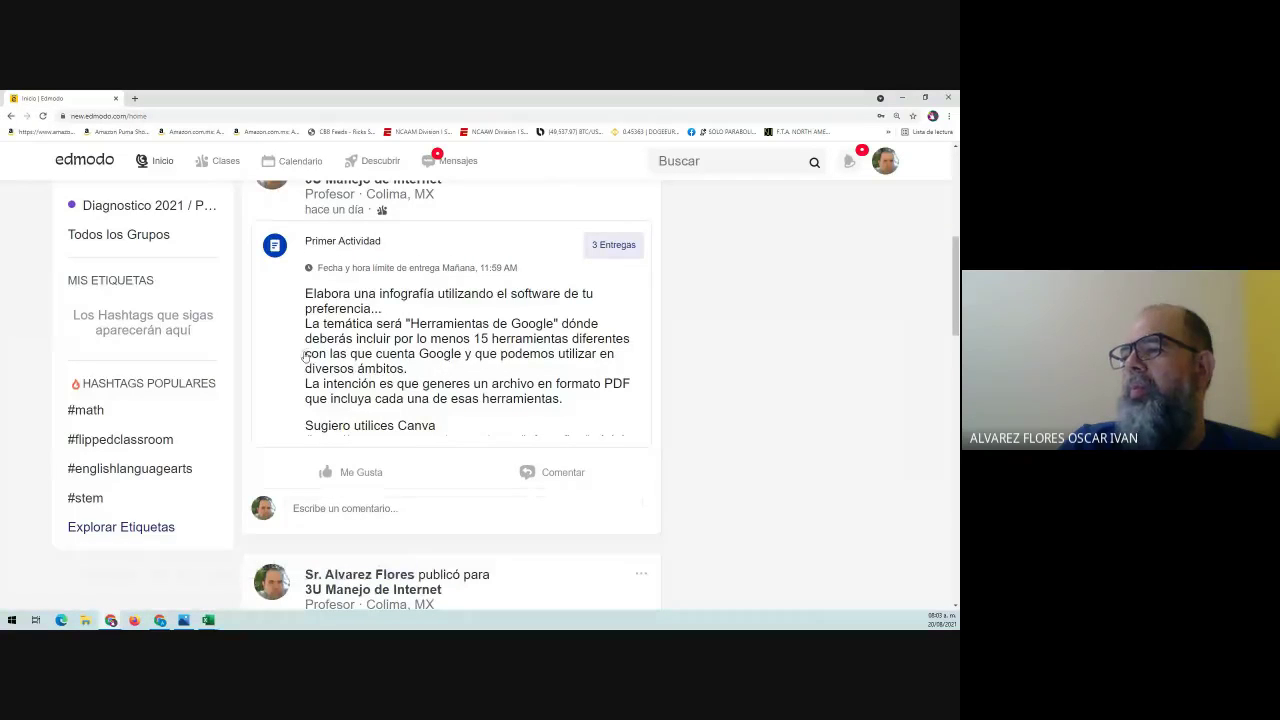
scroll(306, 352, up, 1)
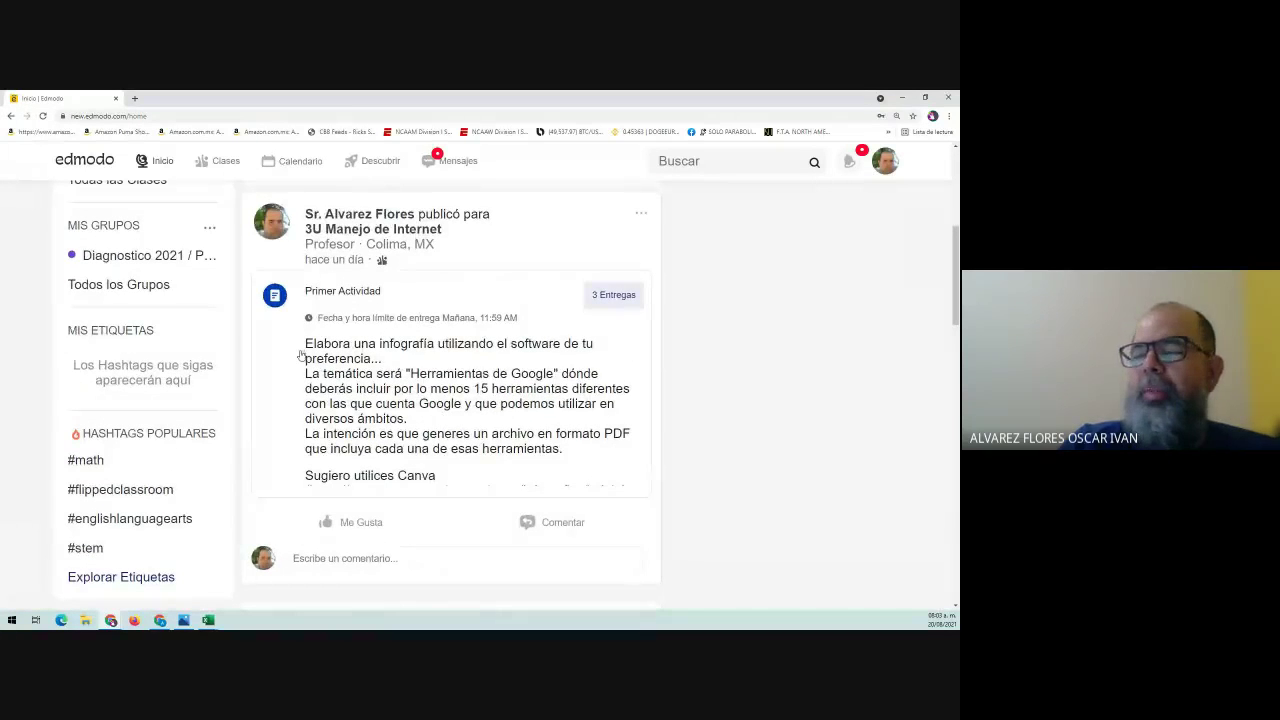
scroll(300, 355, up, 4)
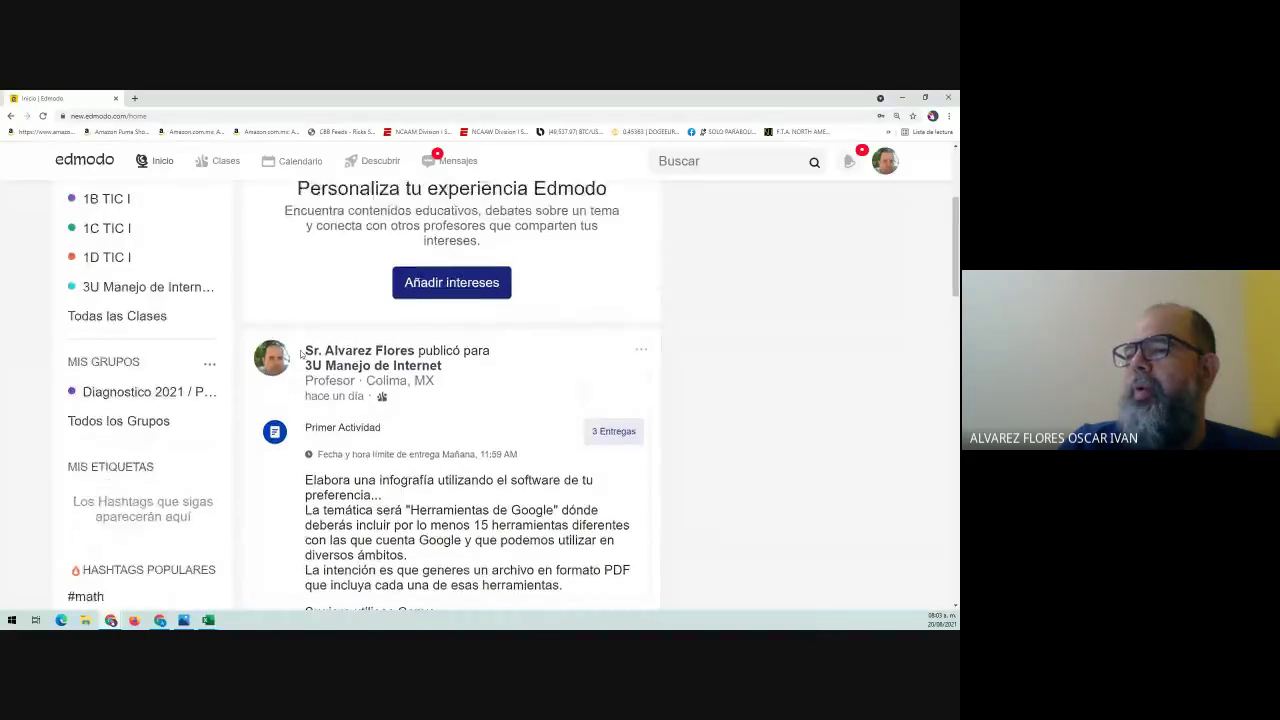
click(152, 381)
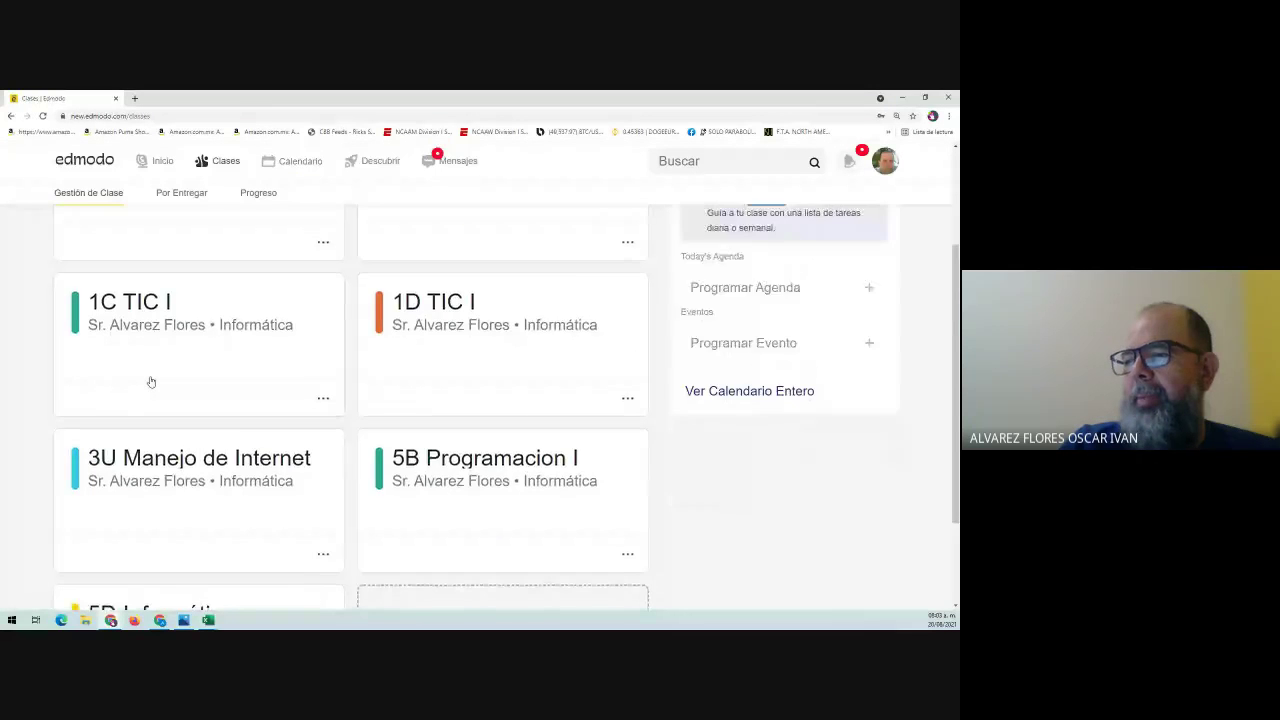
scroll(151, 382, down, 2)
click(145, 490)
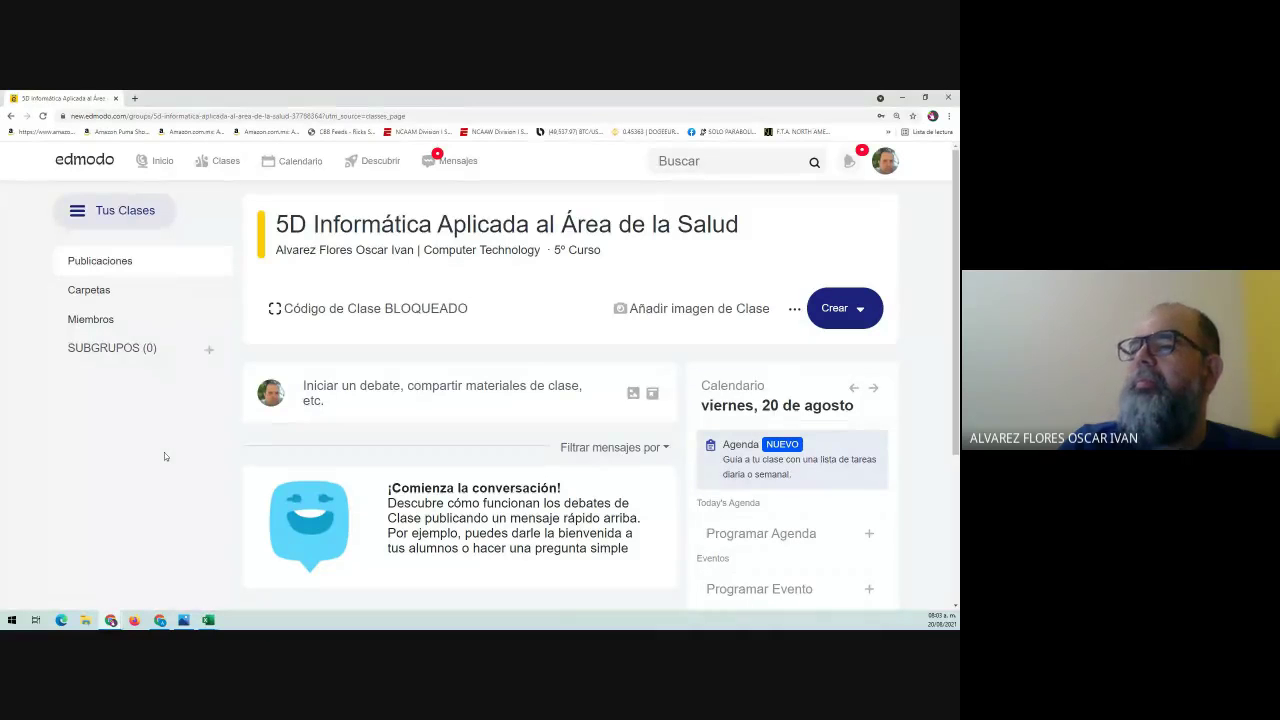
click(112, 320)
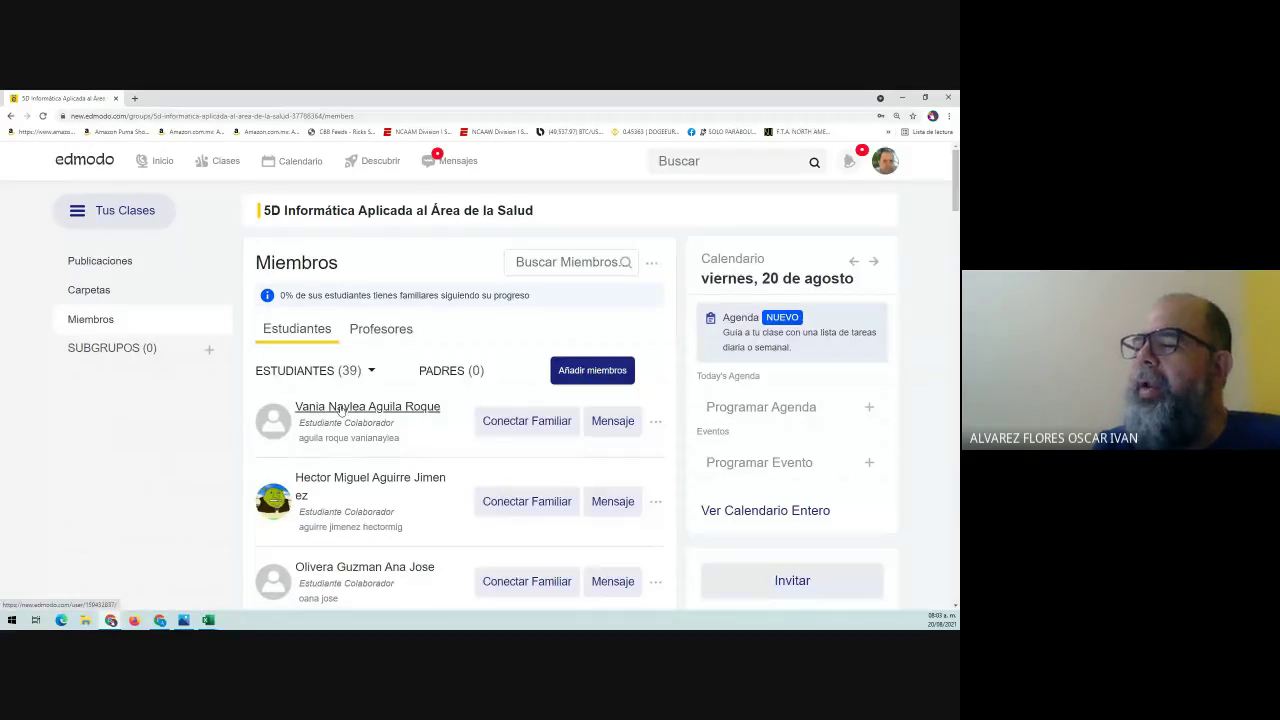
scroll(390, 405, down, 2)
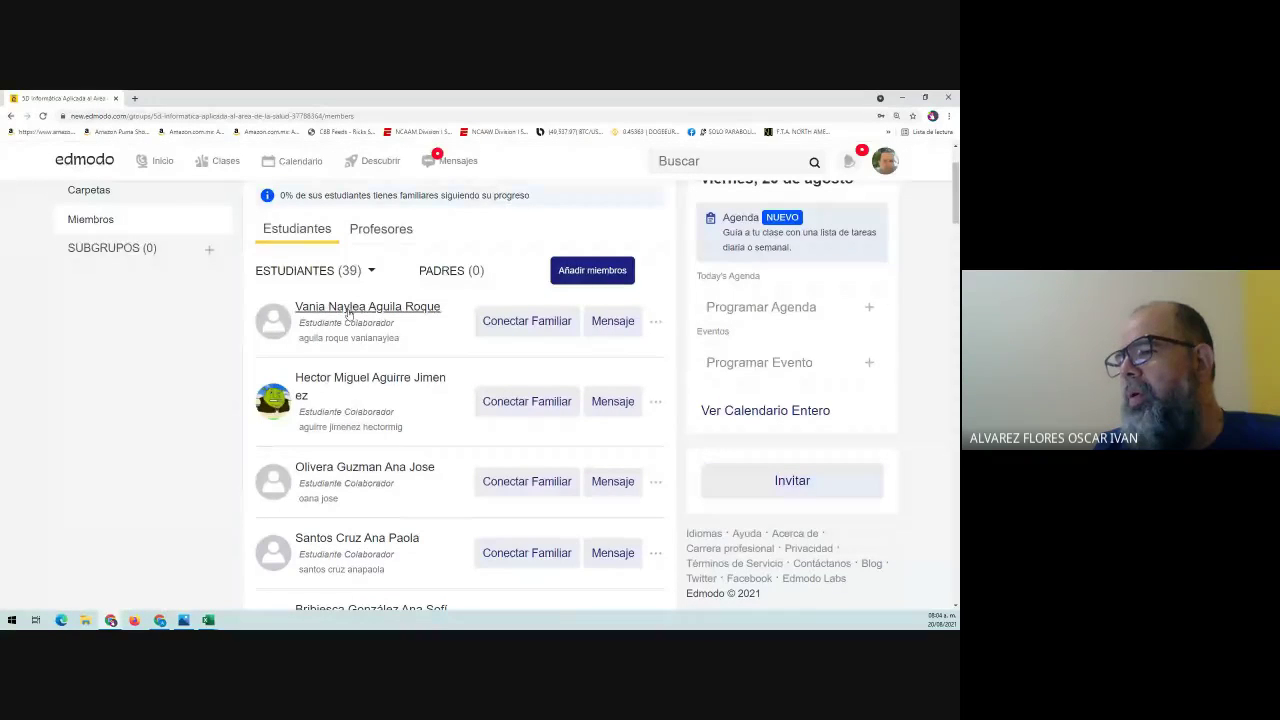
scroll(346, 320, down, 4)
scroll(340, 348, down, 2)
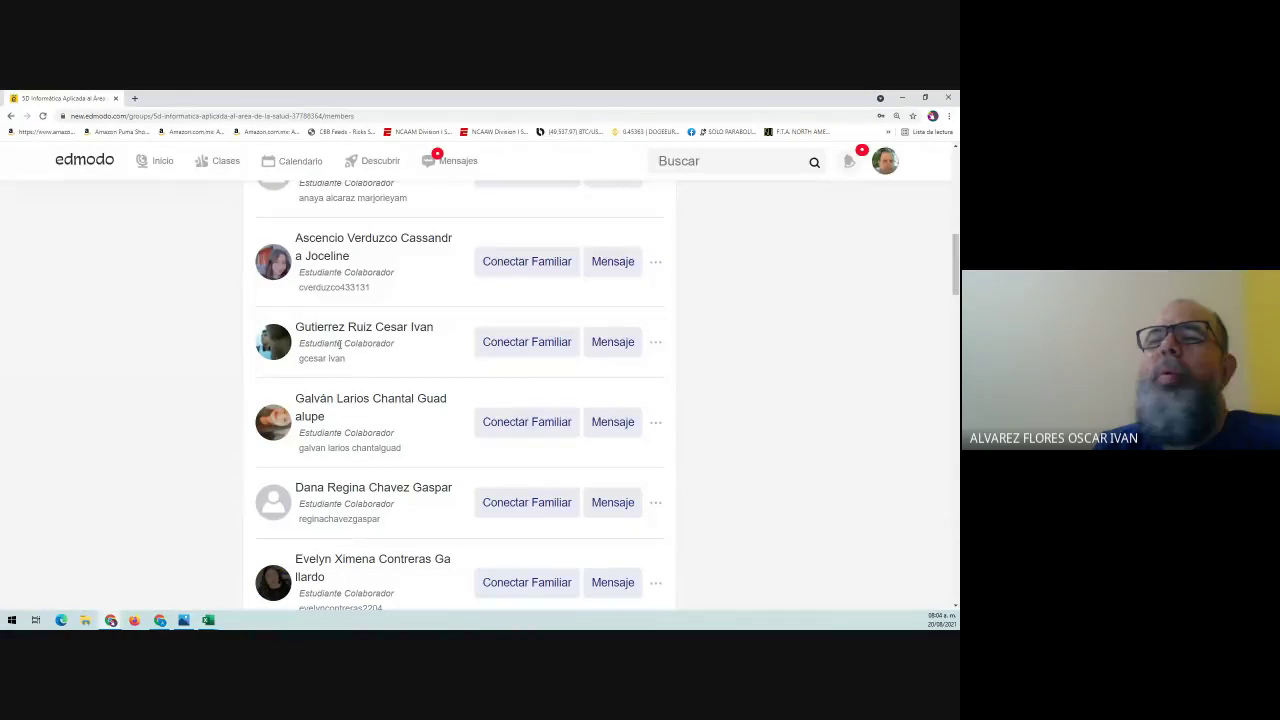
scroll(340, 343, down, 3)
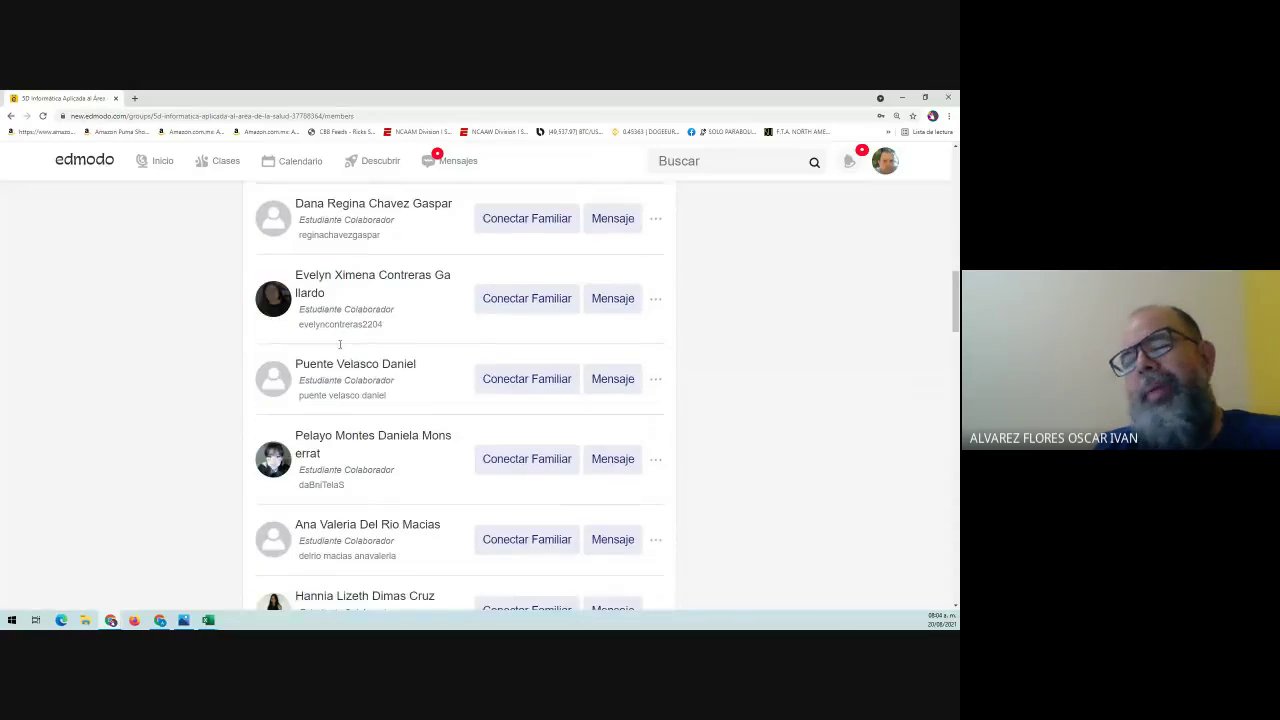
scroll(340, 349, down, 4)
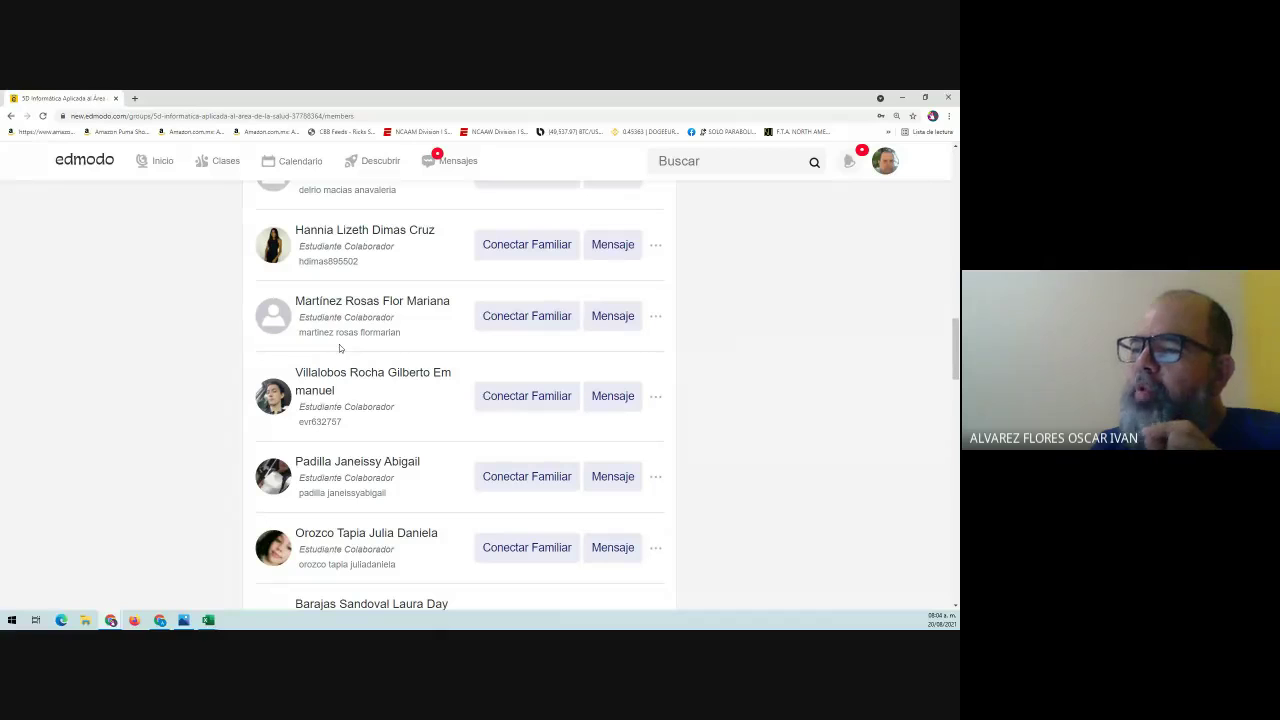
scroll(339, 344, down, 3)
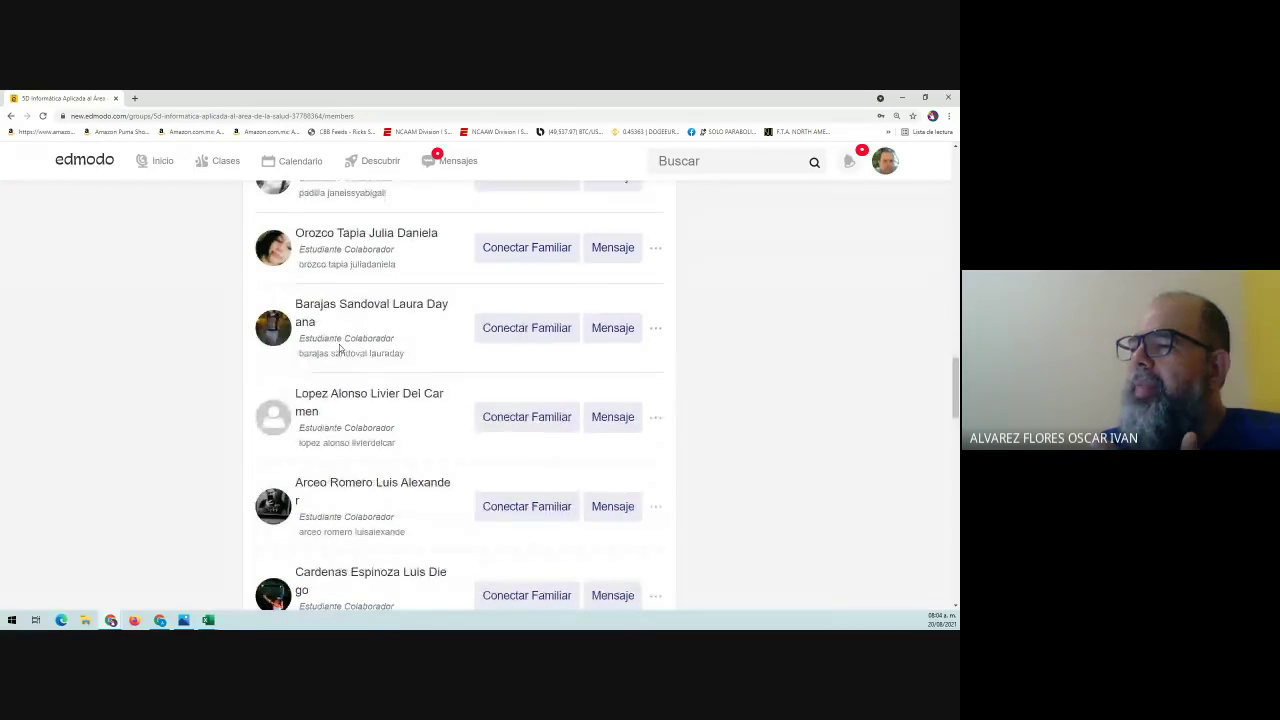
scroll(339, 348, down, 3)
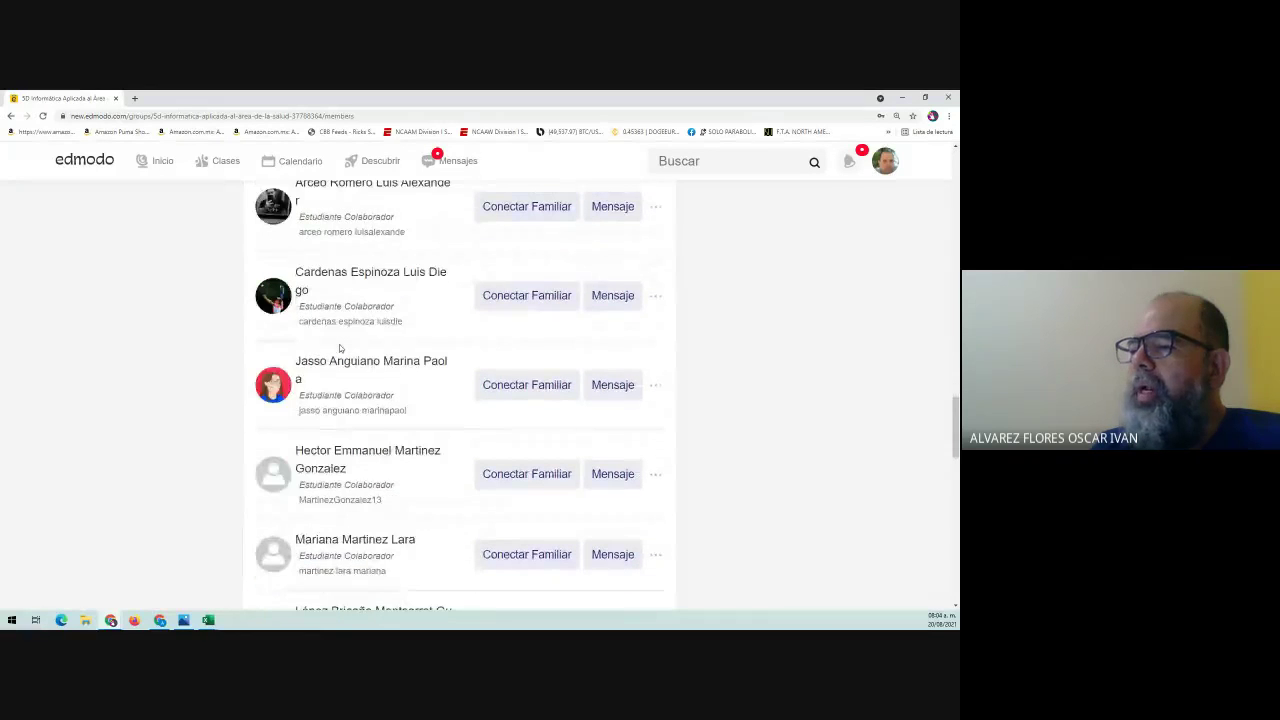
scroll(339, 348, down, 3)
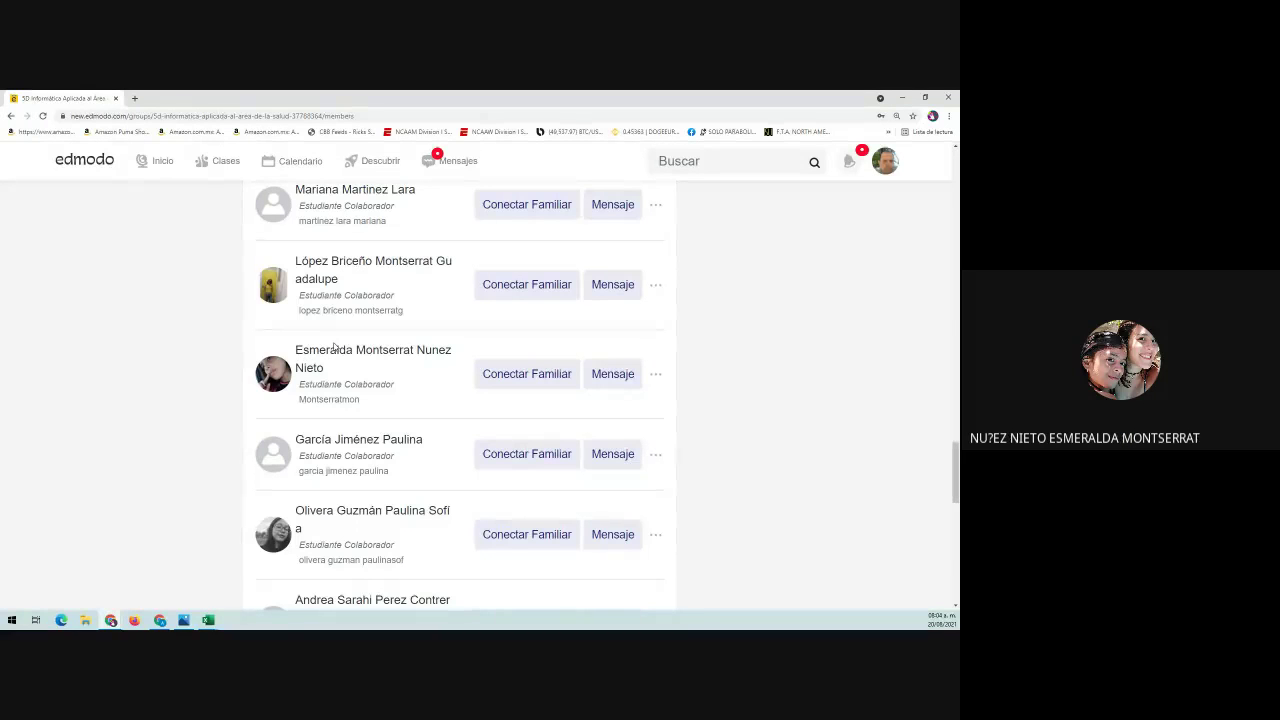
- Reopen the 5D class members from class management, reload with F5, and review the 39 students
click(88, 162)
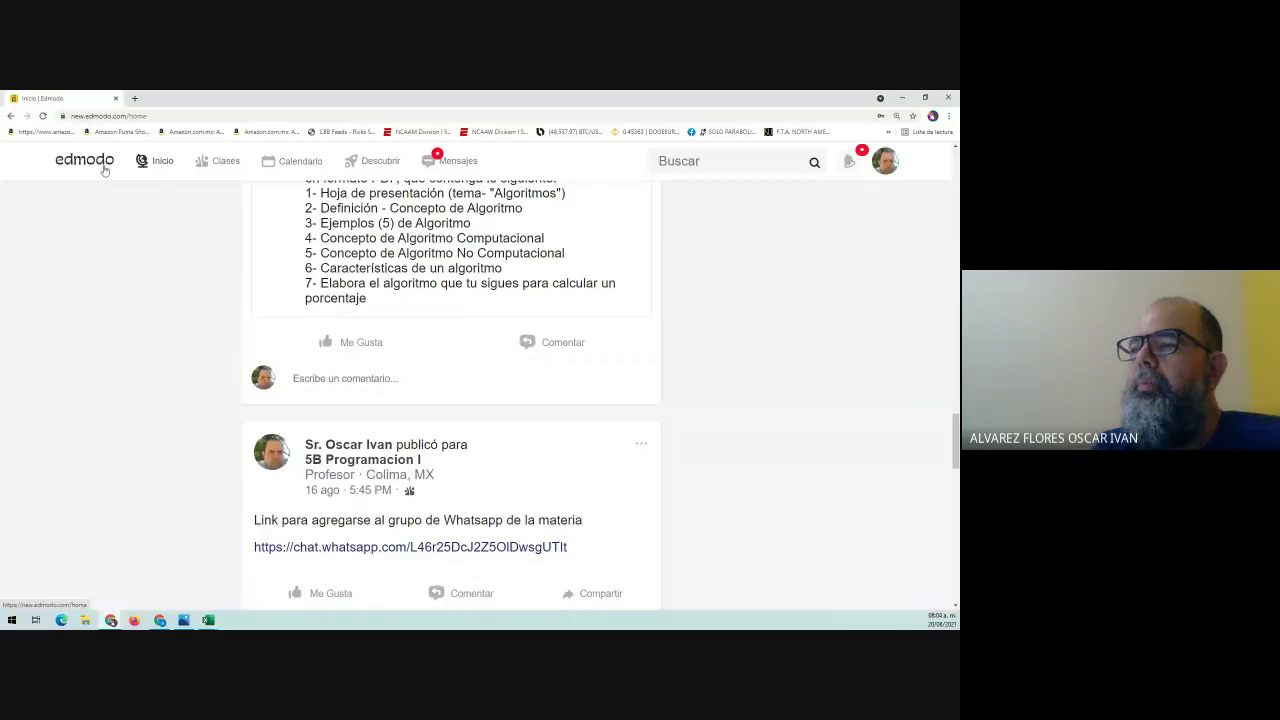
mouse_move(201, 162)
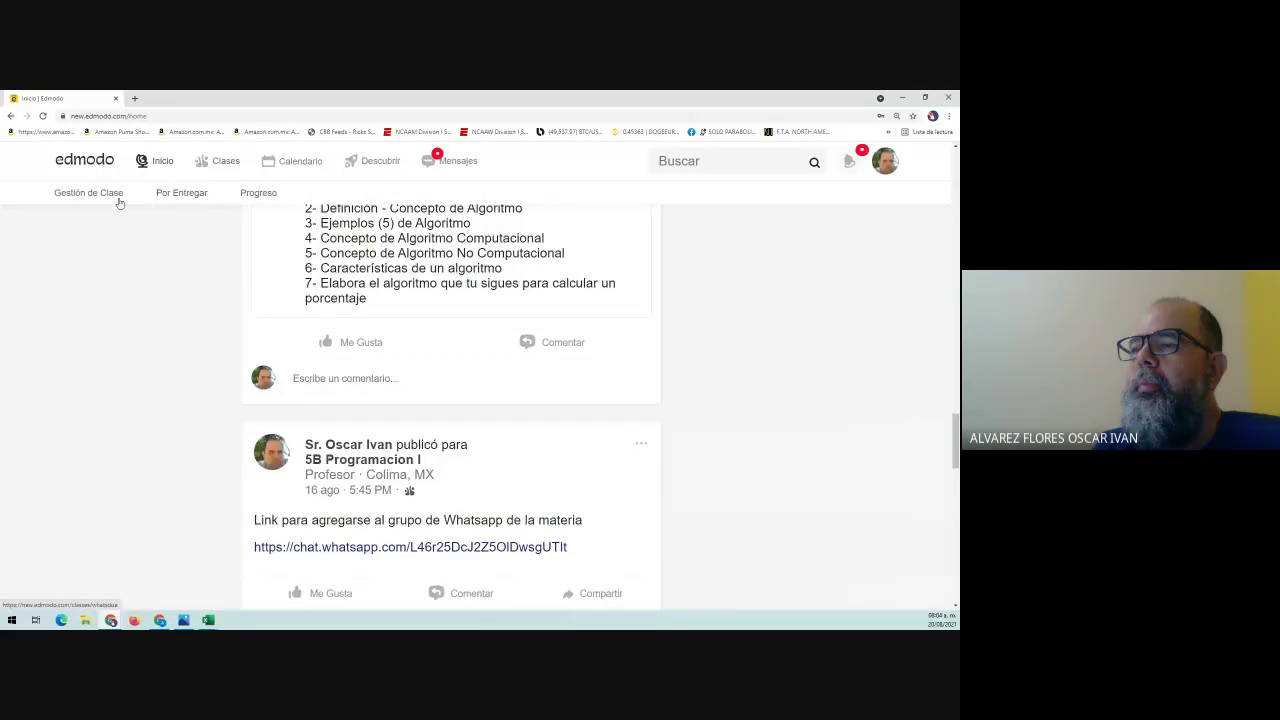
click(117, 201)
click(157, 512)
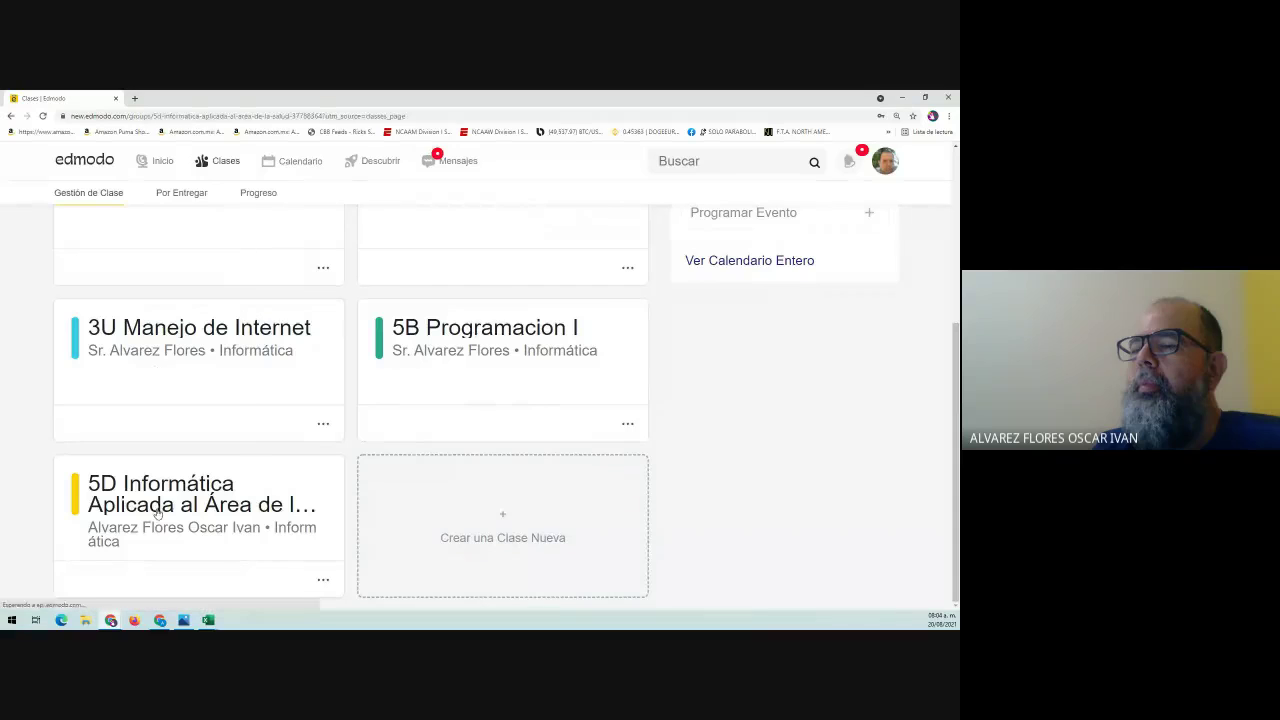
click(90, 319)
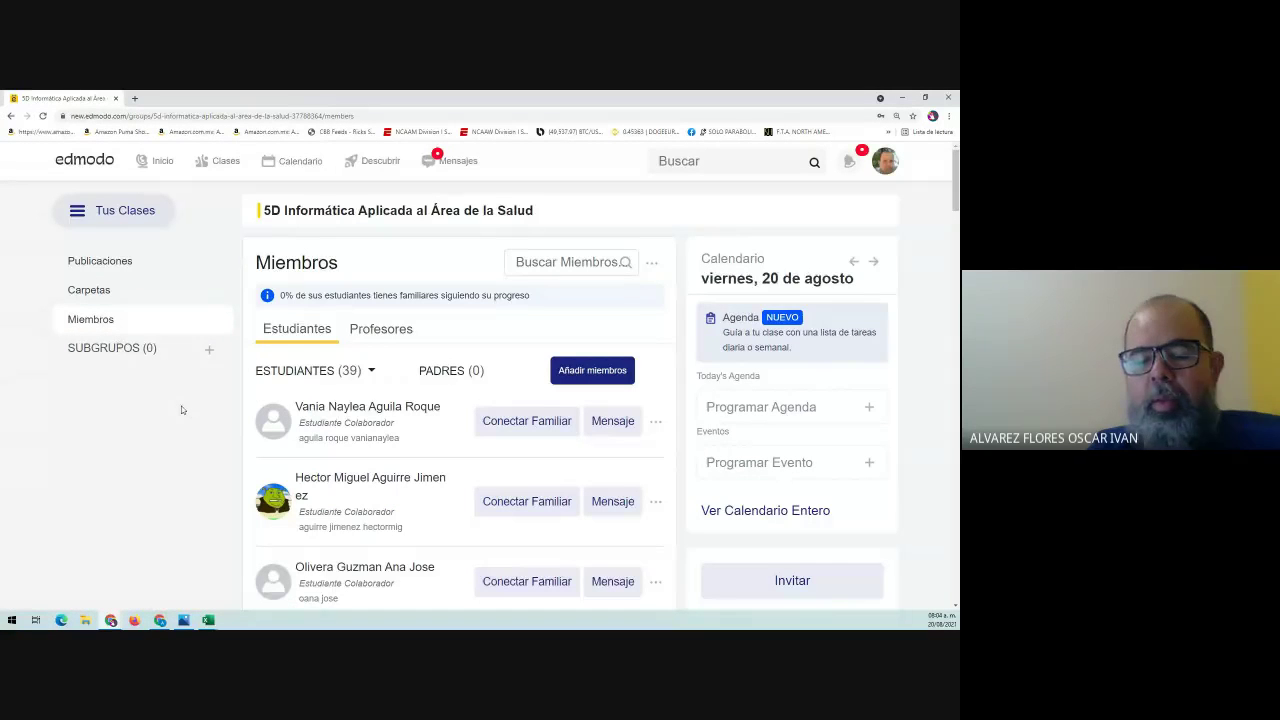
key(F5)
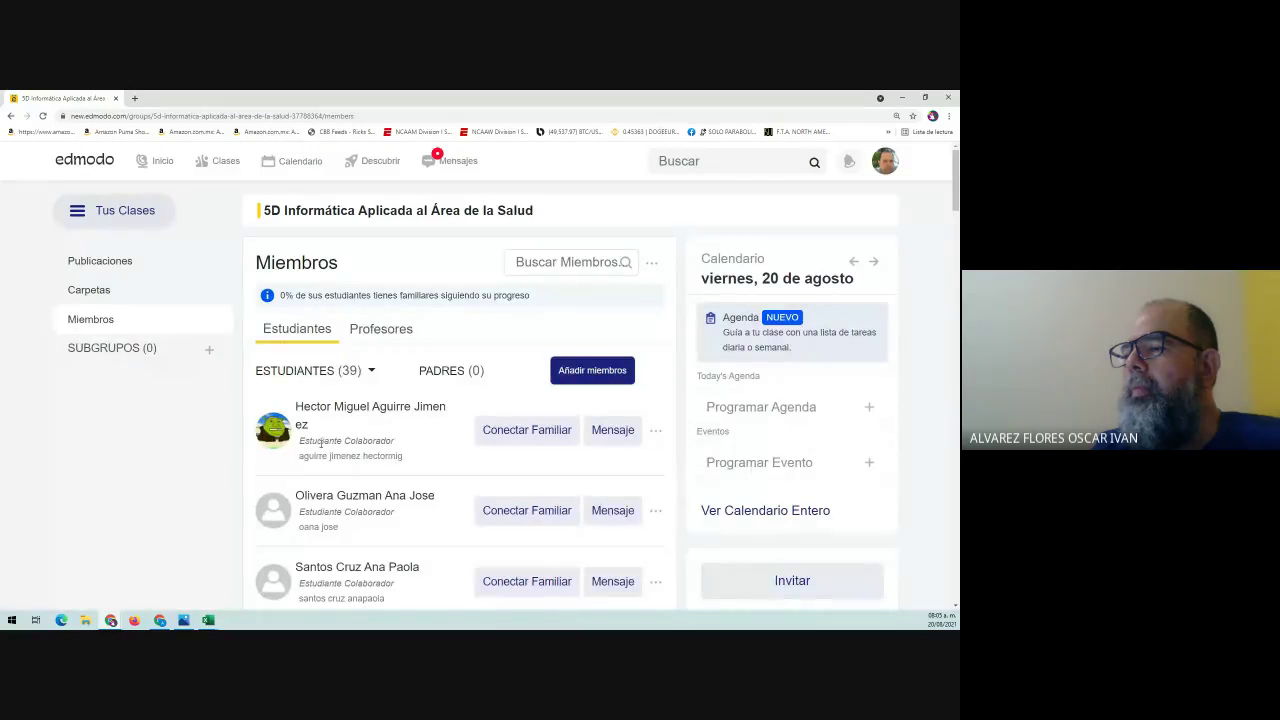
scroll(423, 455, down, 1)
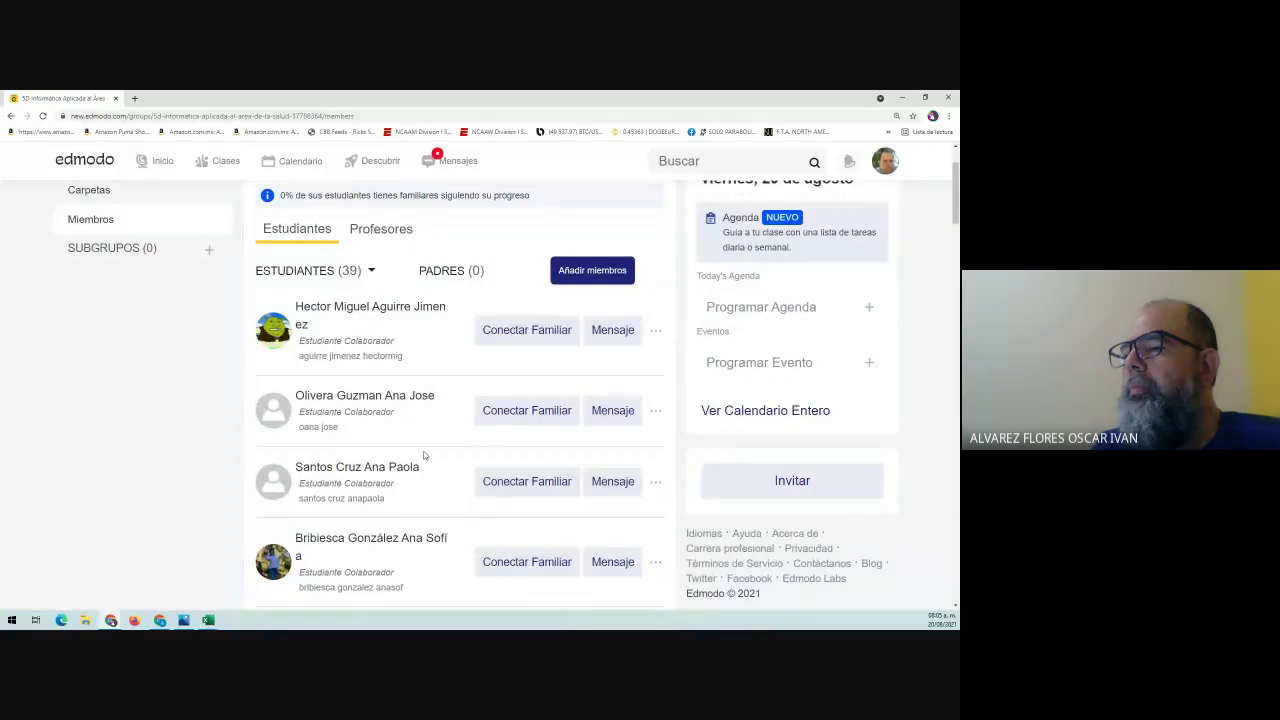
scroll(423, 455, down, 1)
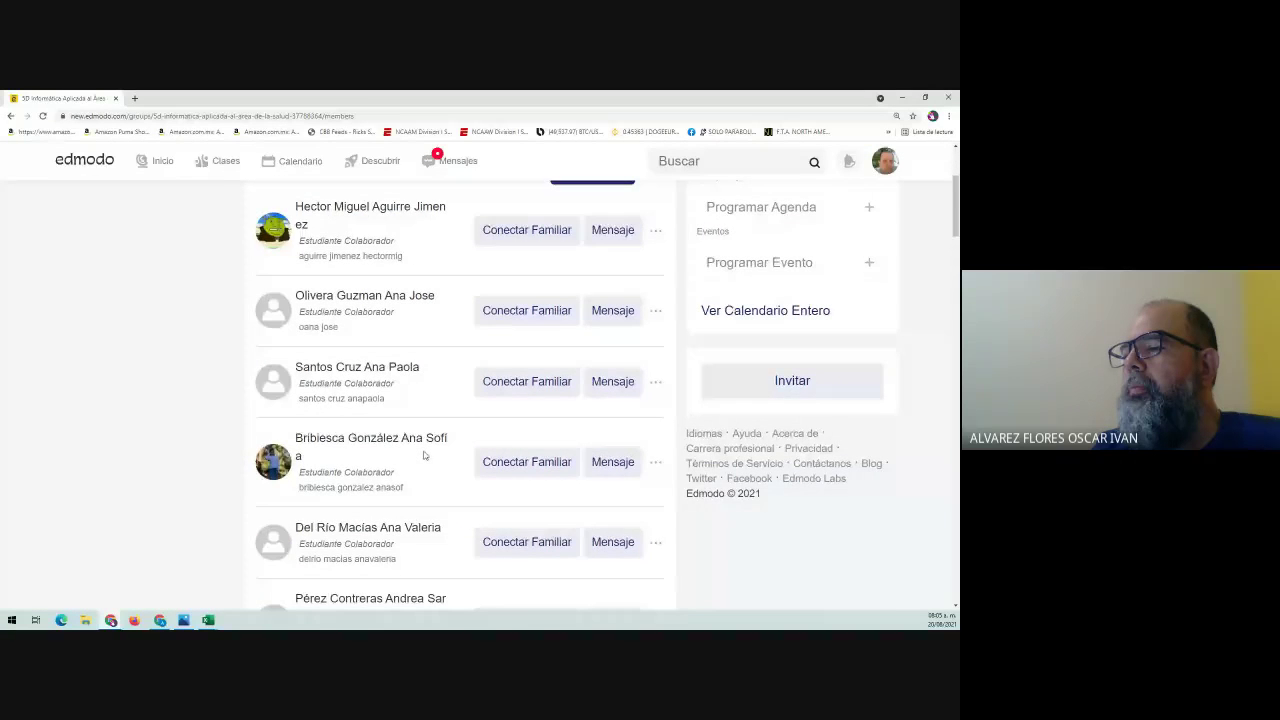
scroll(423, 455, down, 2)
scroll(423, 455, down, 1)
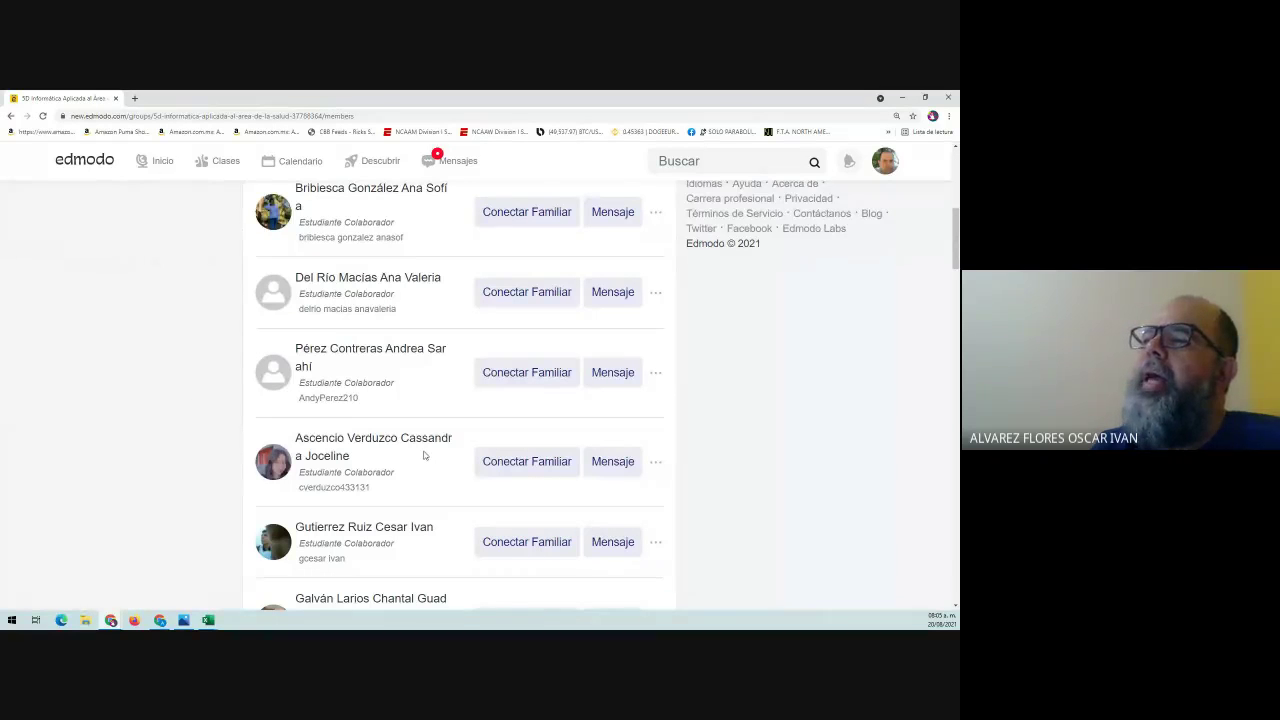
scroll(423, 455, down, 5)
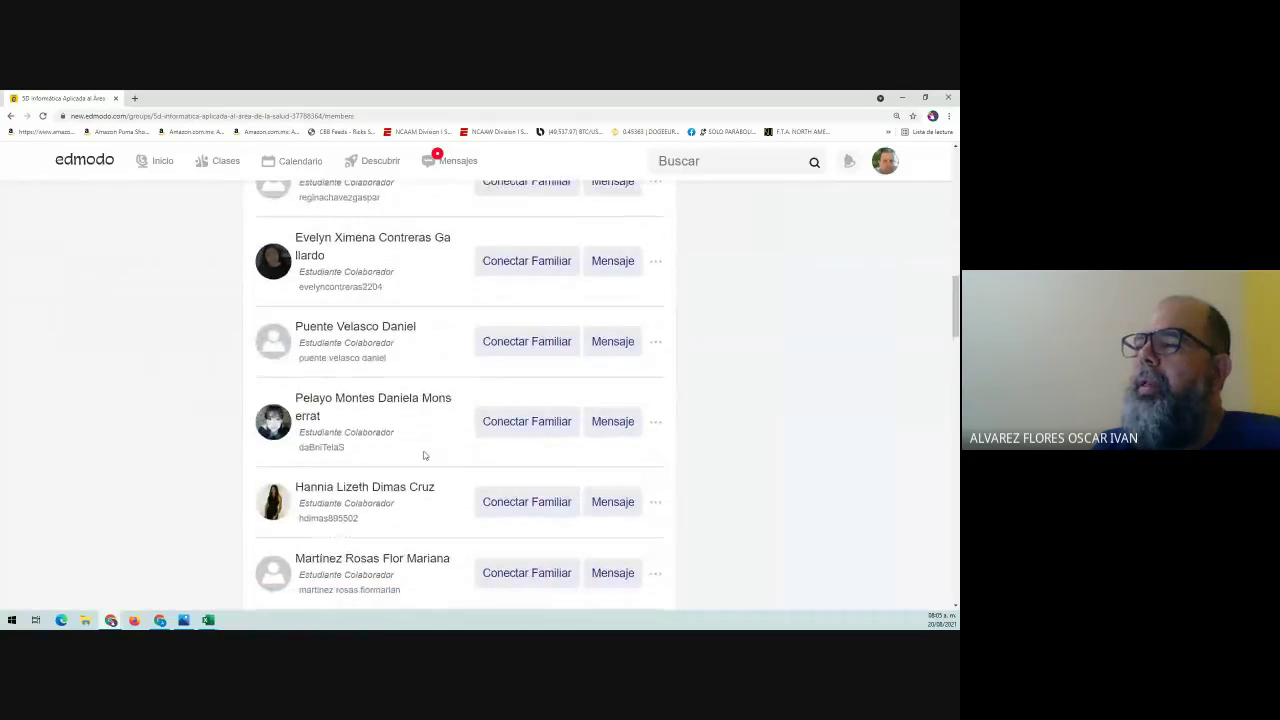
scroll(423, 455, down, 2)
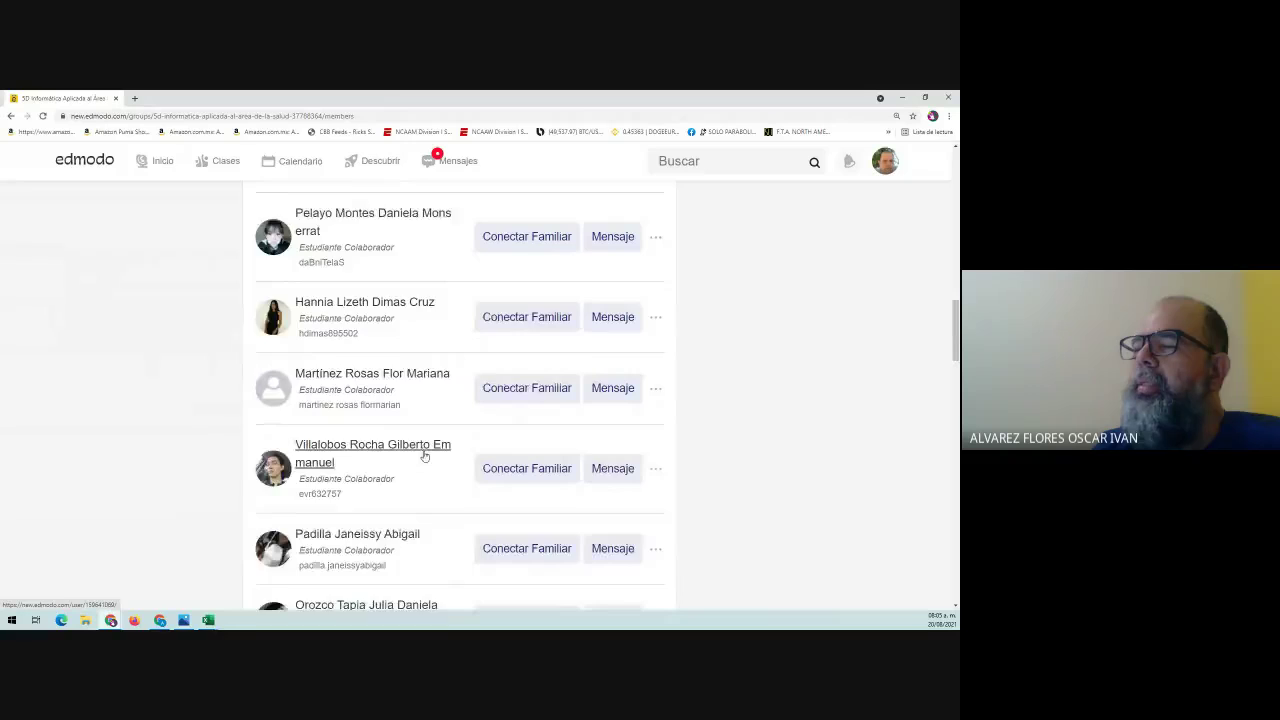
scroll(423, 455, down, 10)
scroll(423, 455, up, 15)
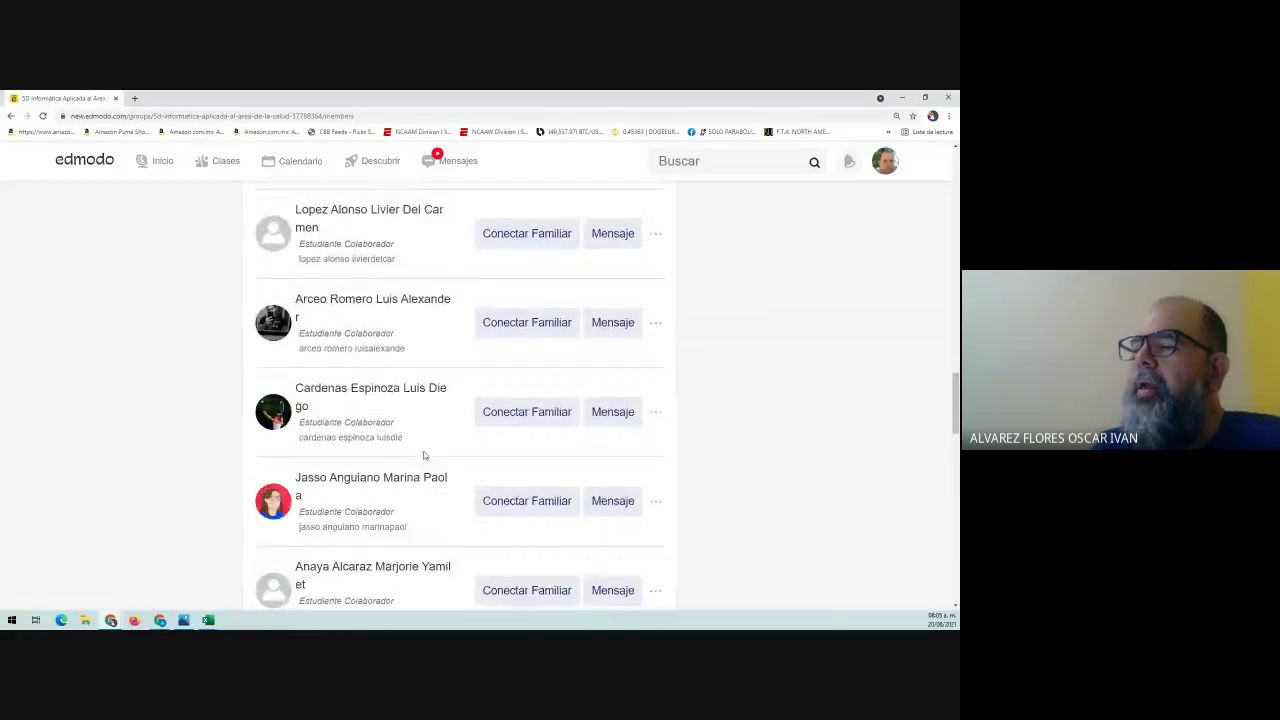
scroll(423, 455, up, 2)
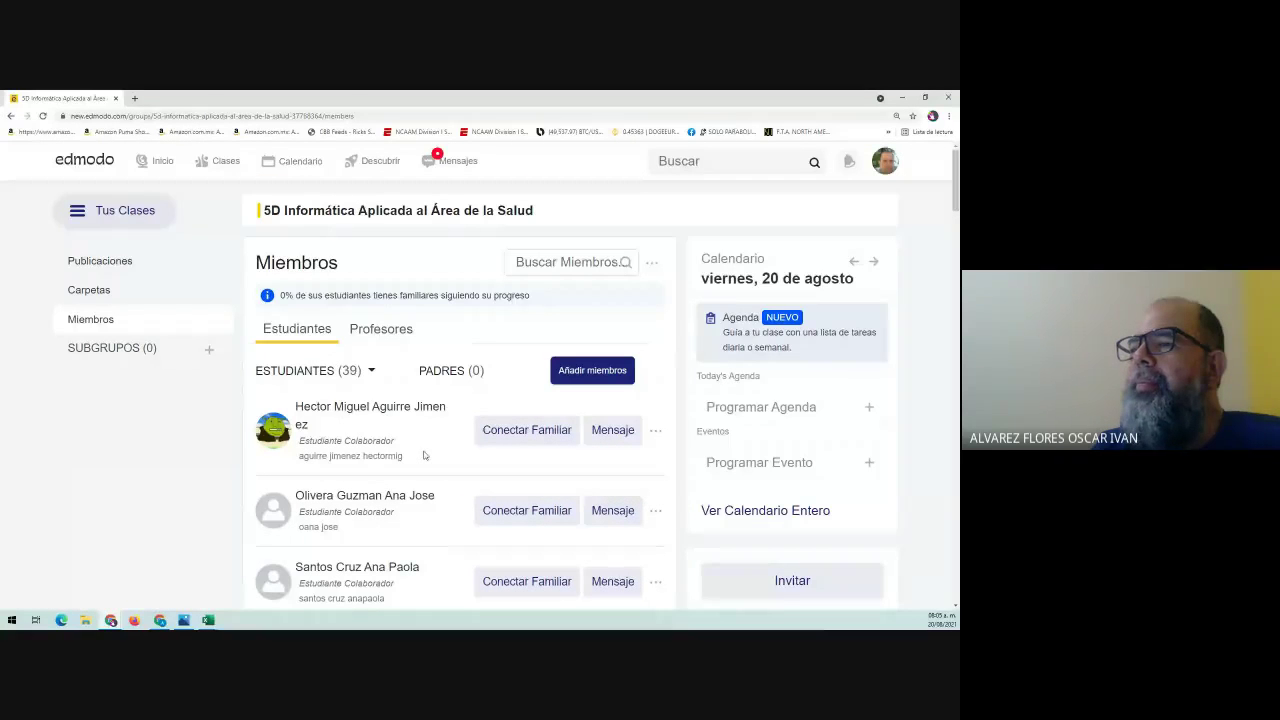
- Open the 5D Informática Aplicada al Área de la Salud class page and start a new post for it
click(86, 162)
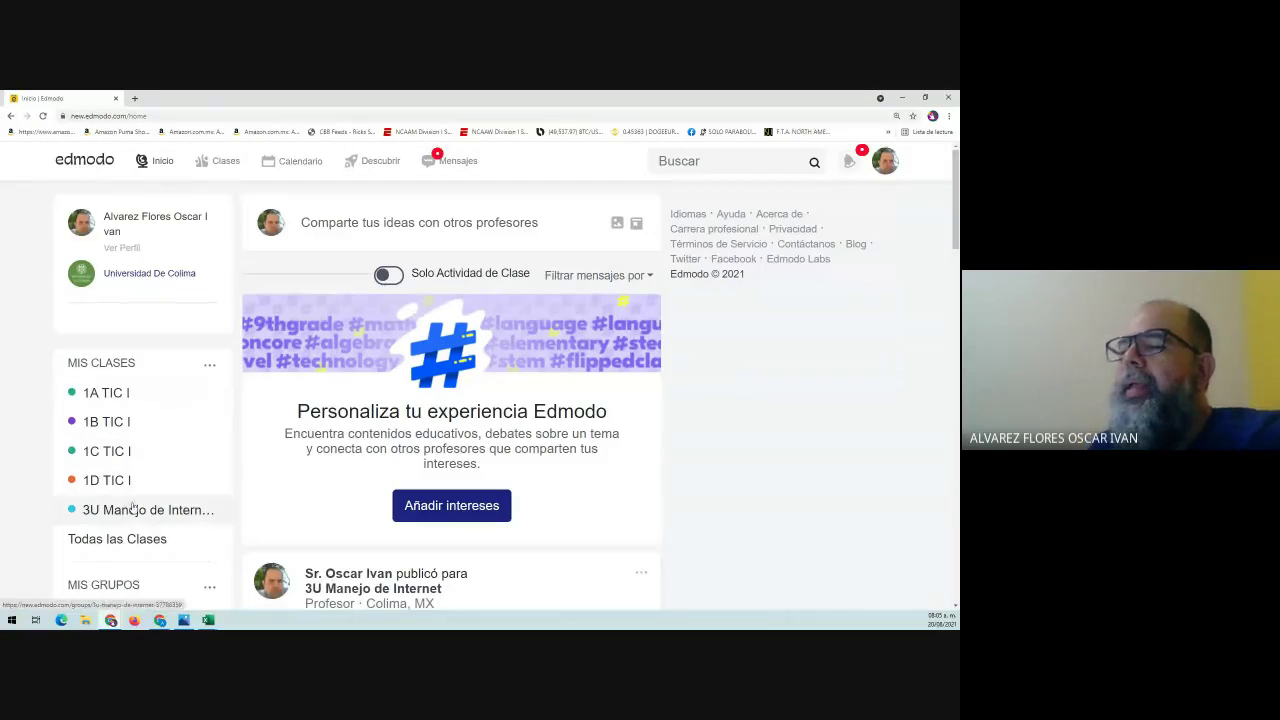
click(121, 546)
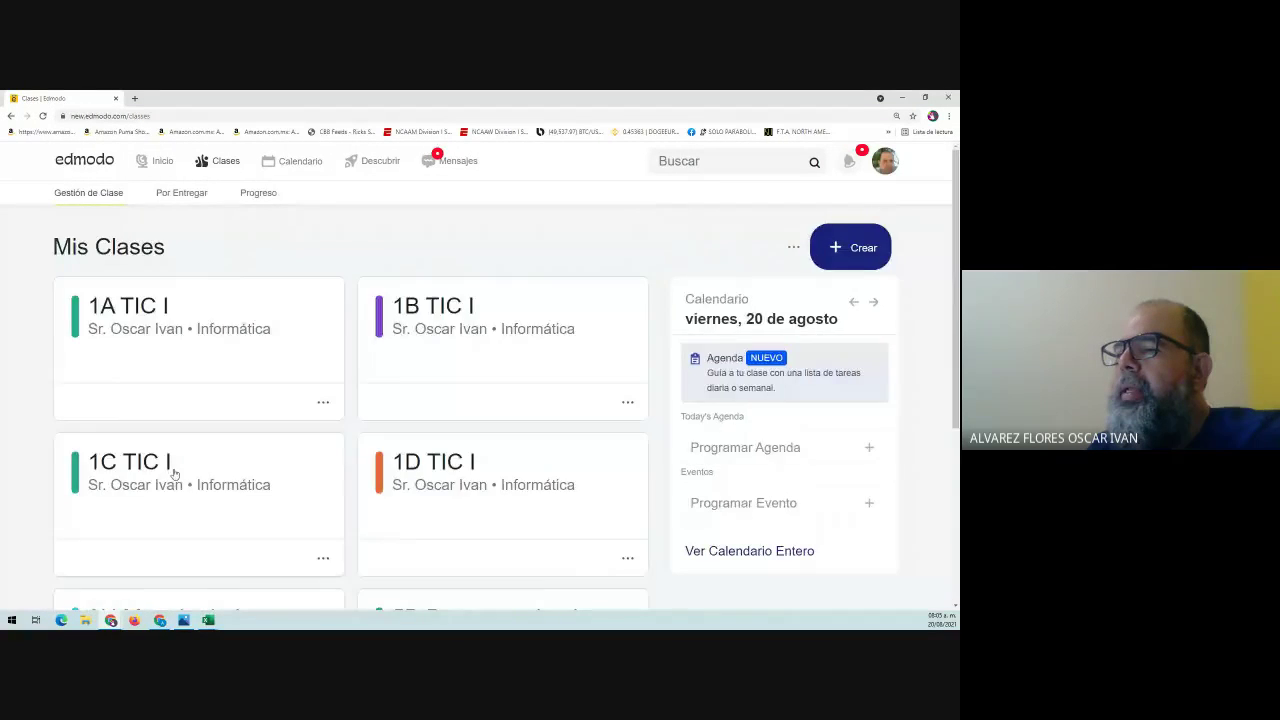
scroll(171, 470, down, 5)
click(156, 527)
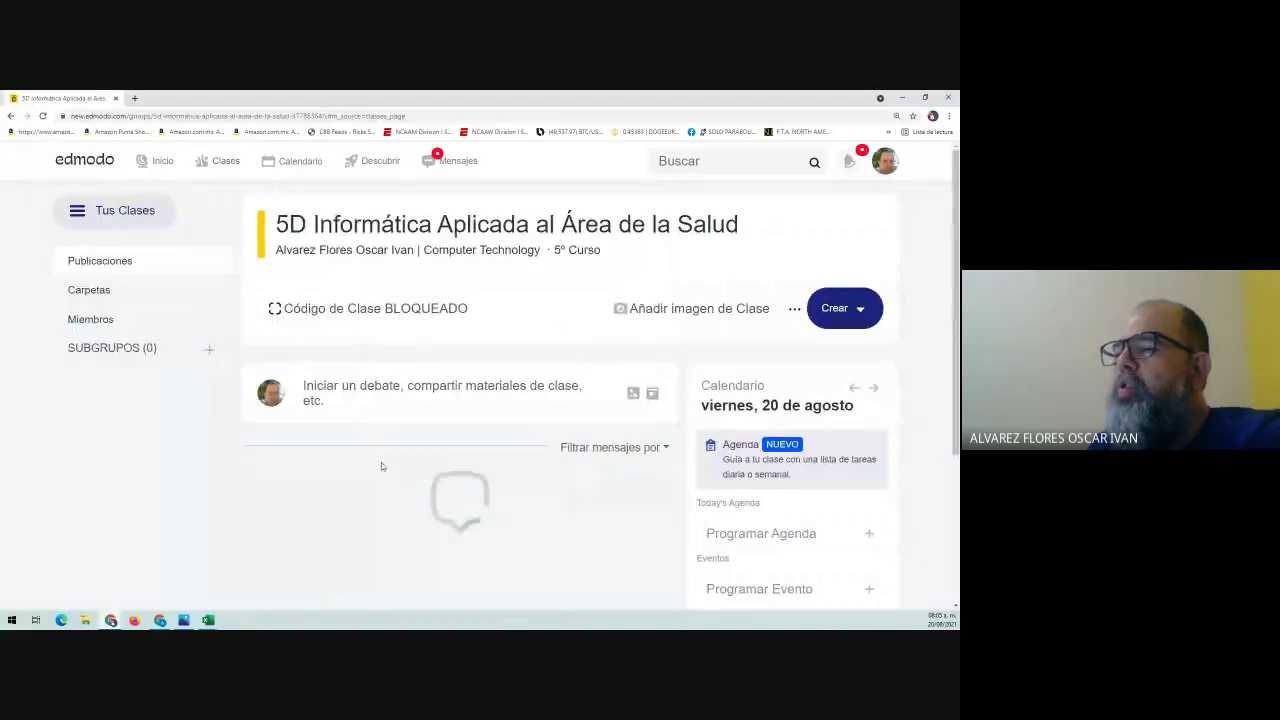
scroll(380, 466, down, 3)
scroll(380, 467, up, 3)
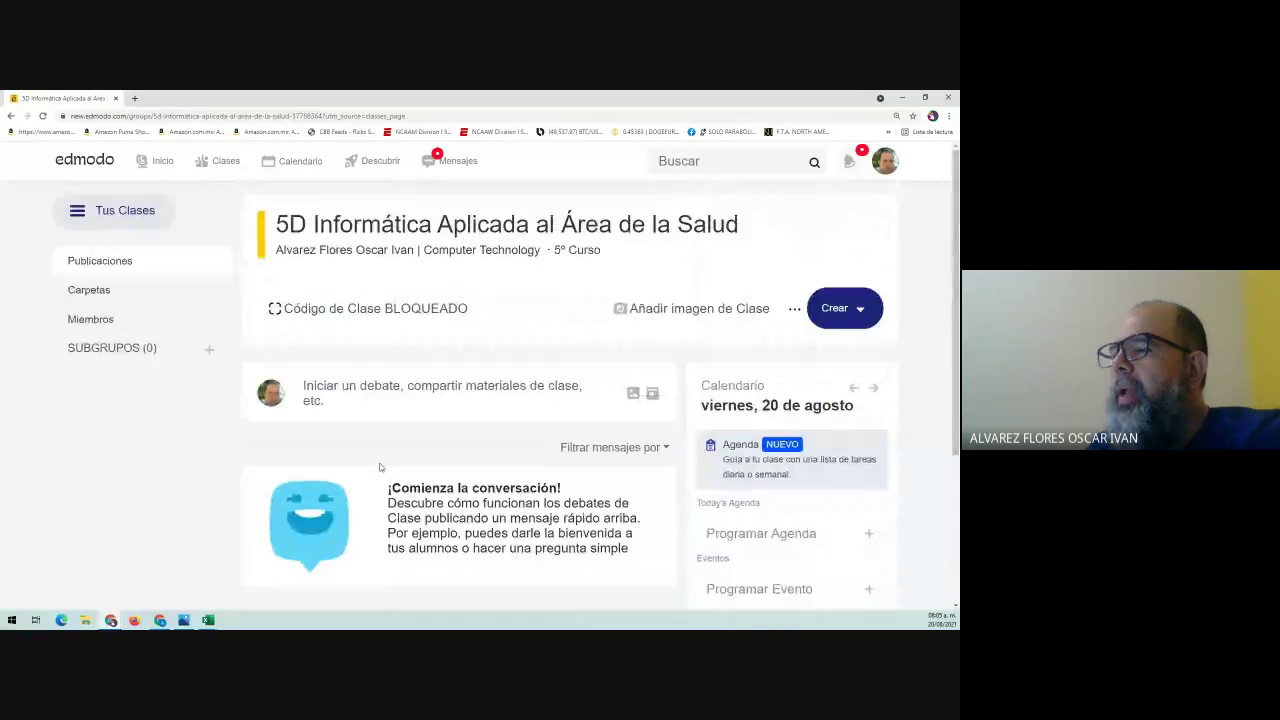
scroll(380, 466, down, 3)
scroll(377, 463, up, 3)
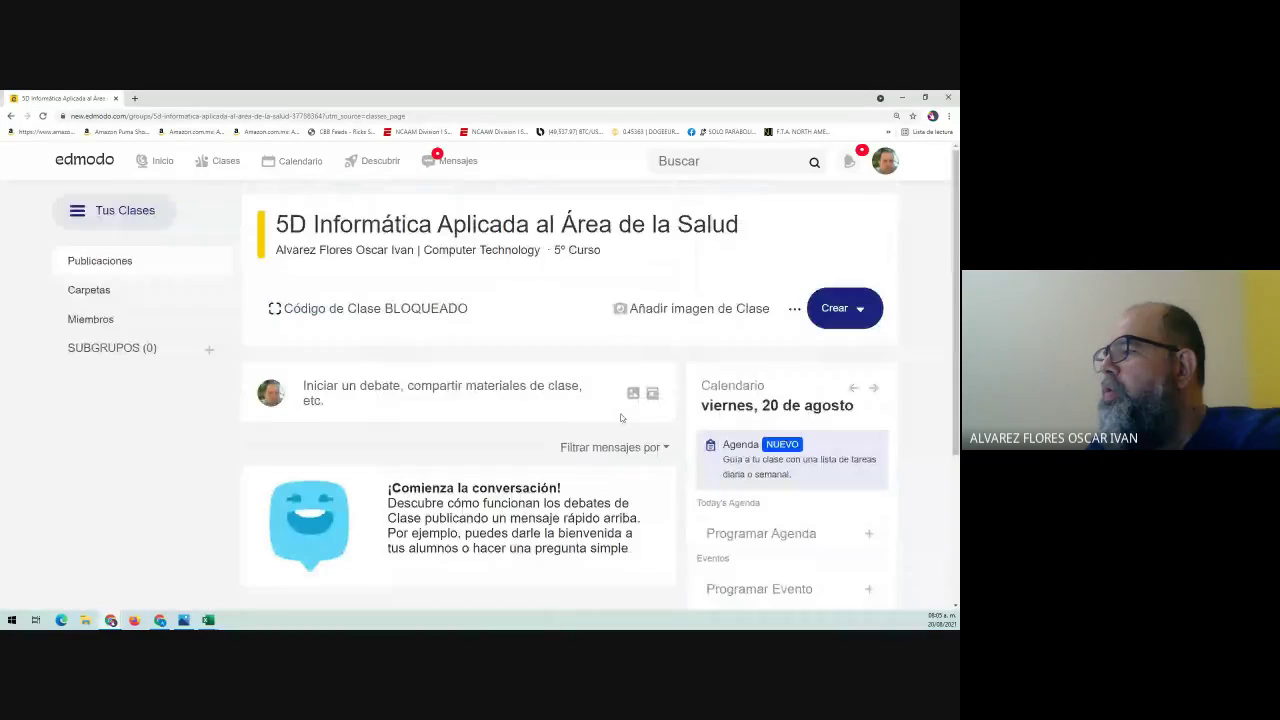
click(532, 400)
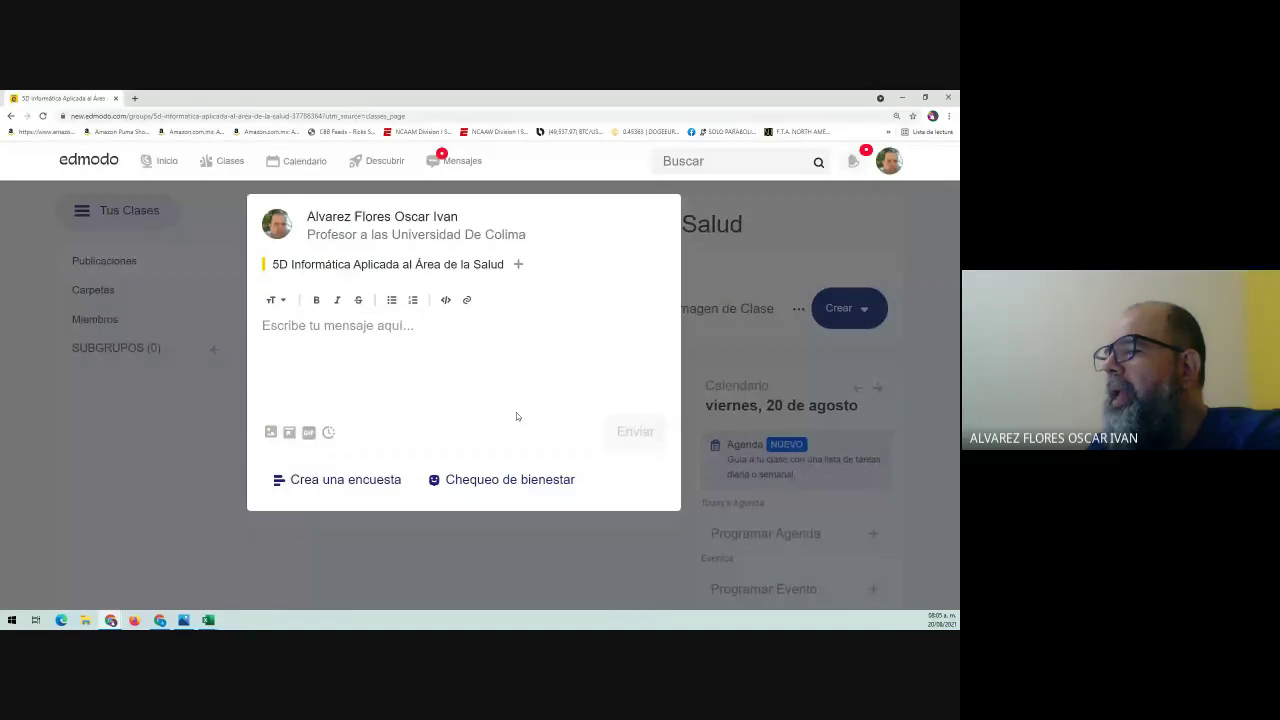
- Attach the A1_95 syllabus file to a new post
click(269, 434)
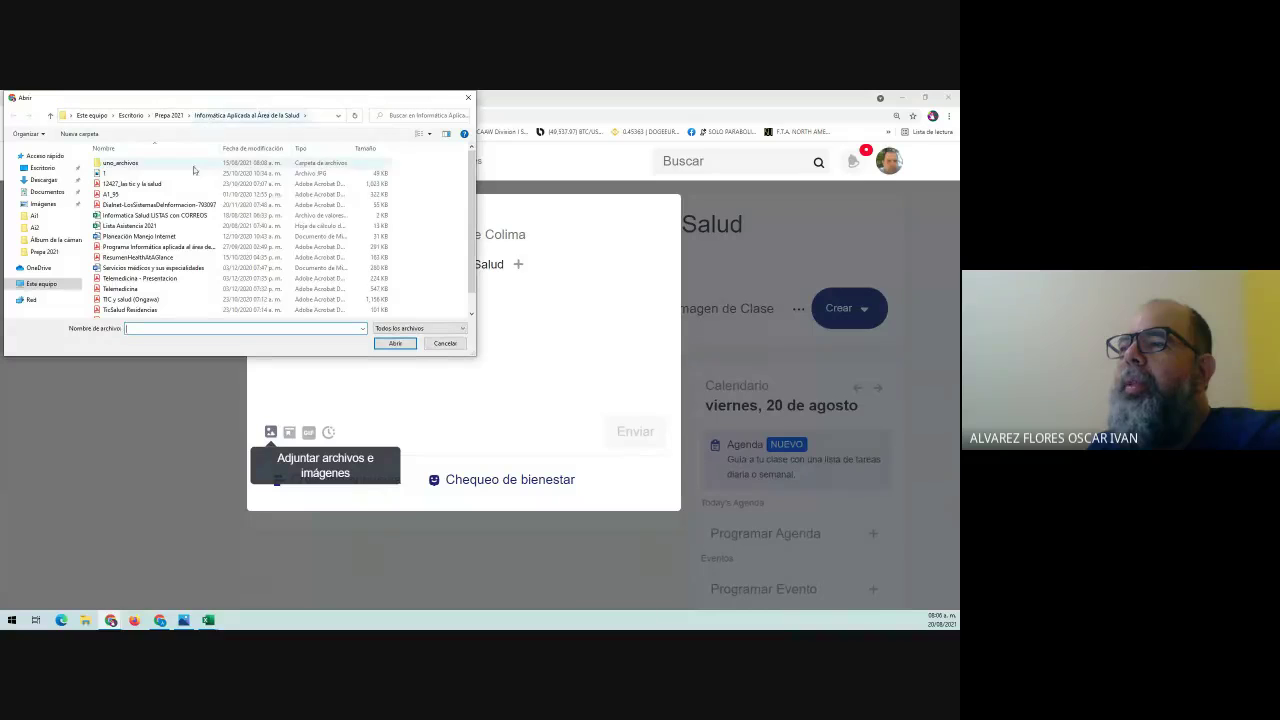
scroll(168, 224, down, 1)
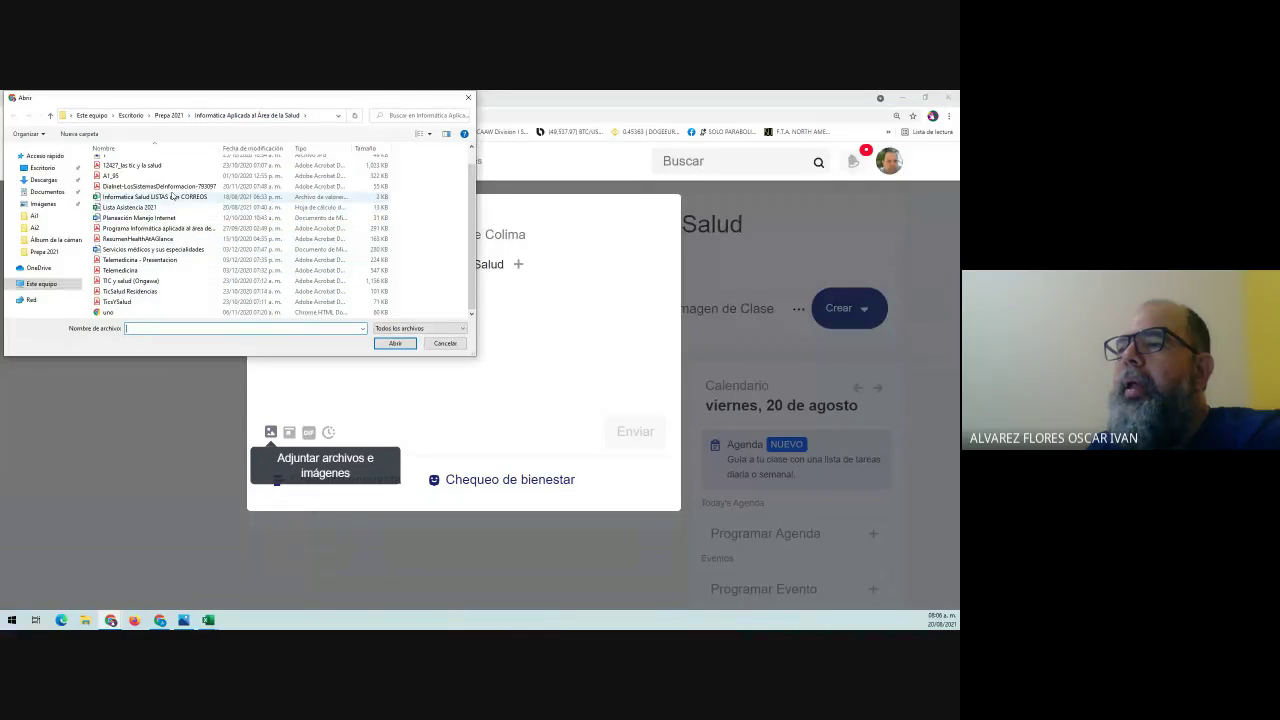
scroll(172, 208, up, 1)
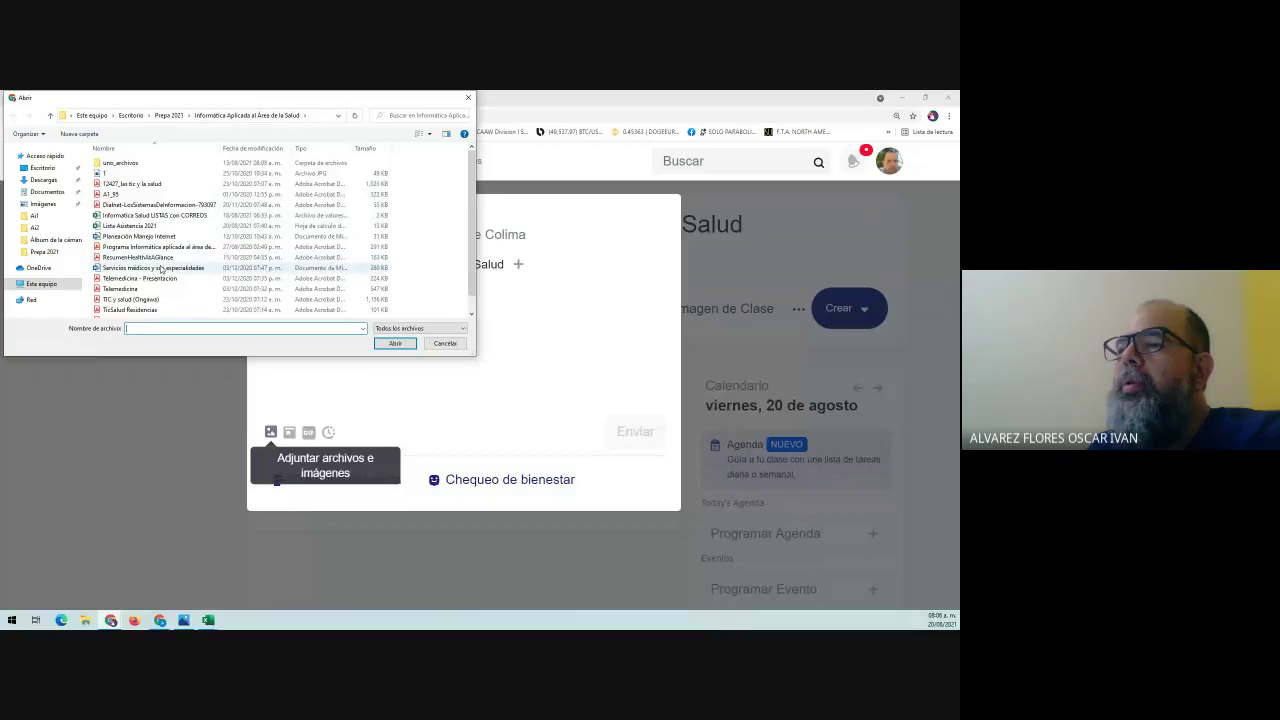
scroll(161, 268, down, 1)
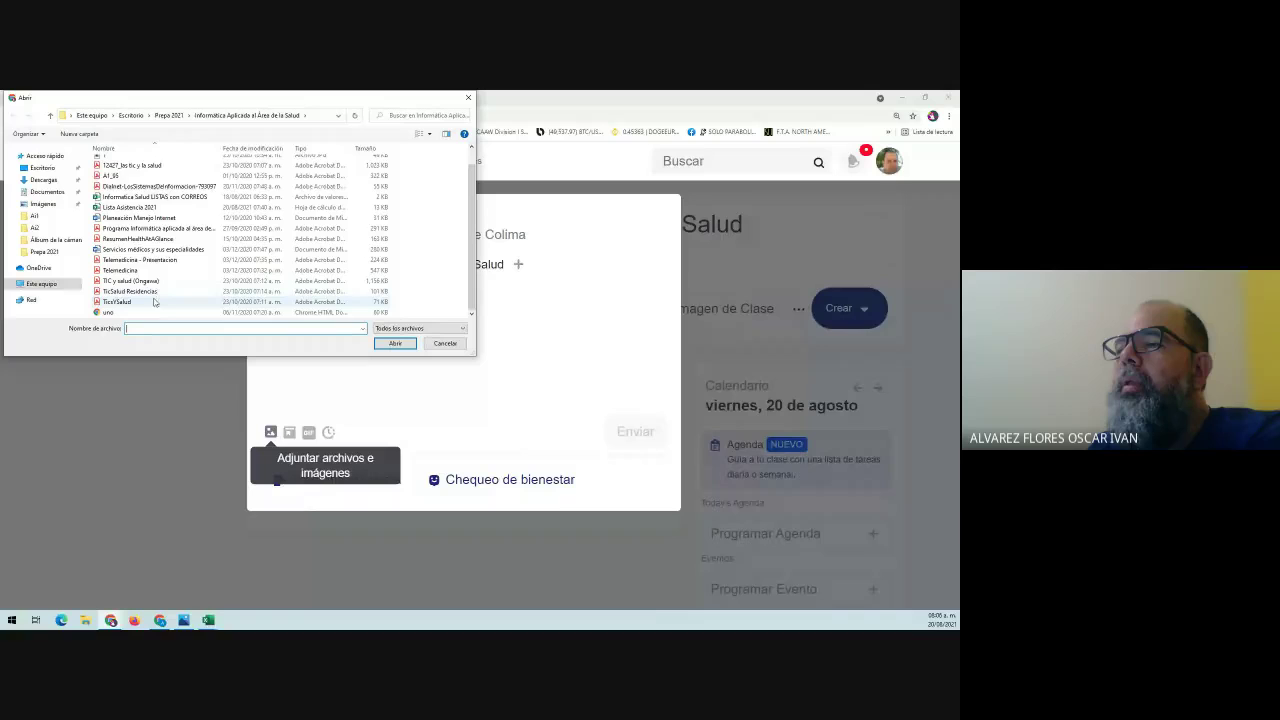
scroll(153, 306, up, 1)
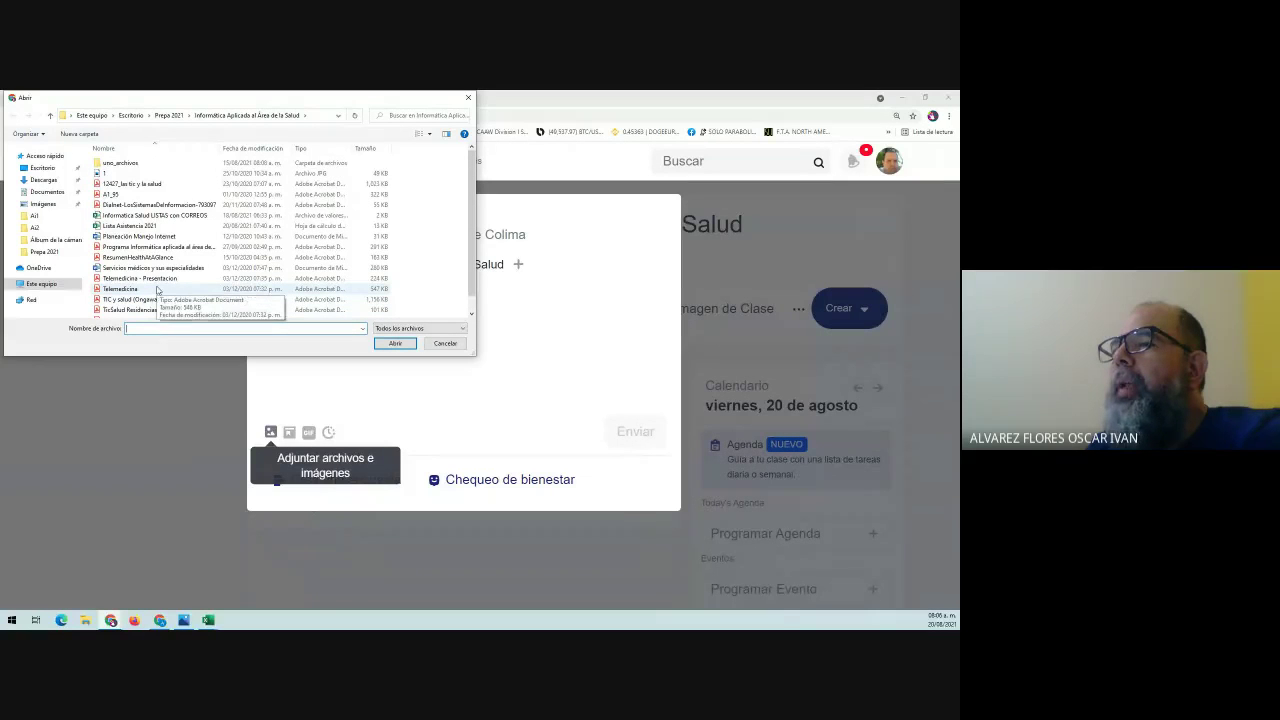
click(129, 195)
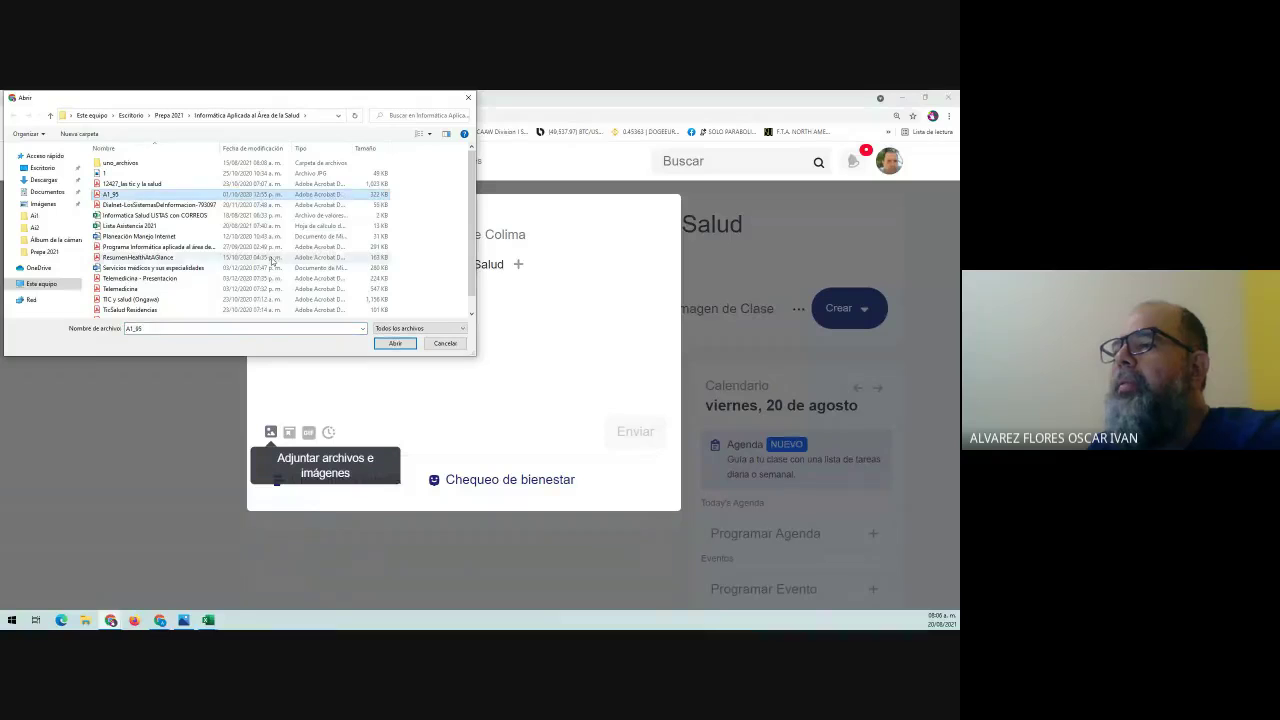
click(386, 343)
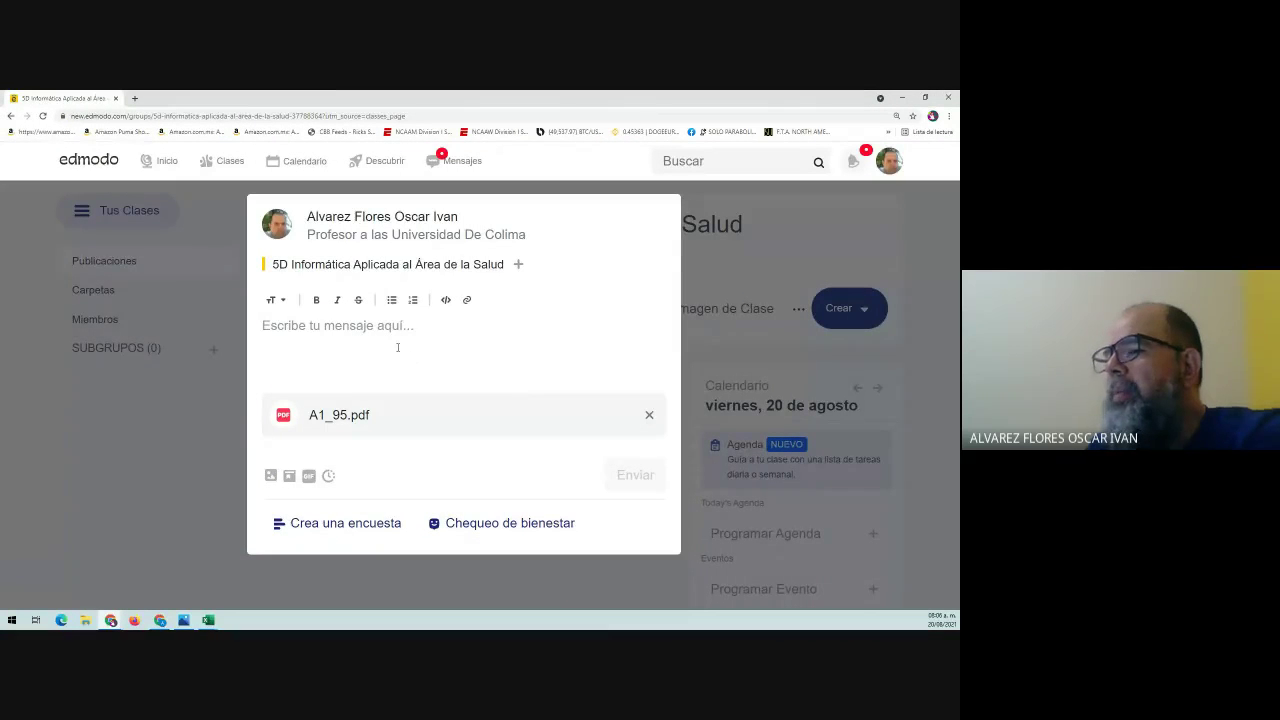
- Write 'Programa de la materia', publish the post, and open the attached A1_95.pdf
click(397, 346)
text(Progr)
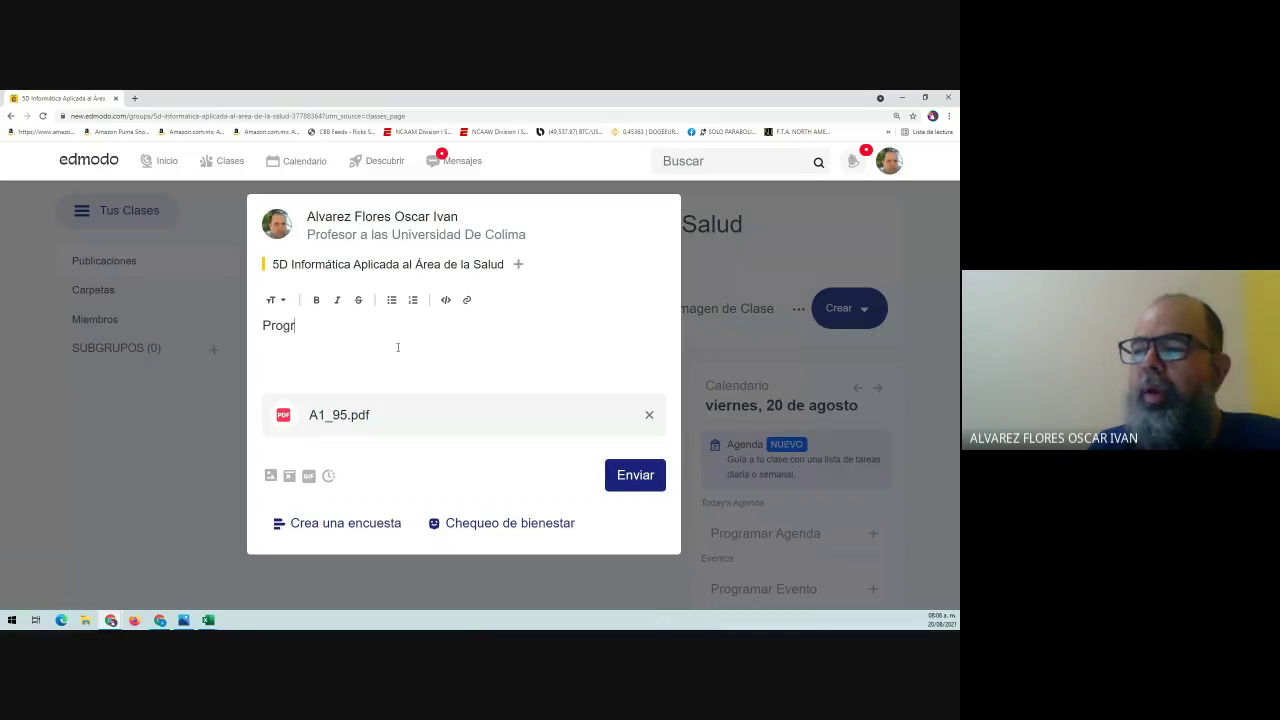
text(ama de la materia)
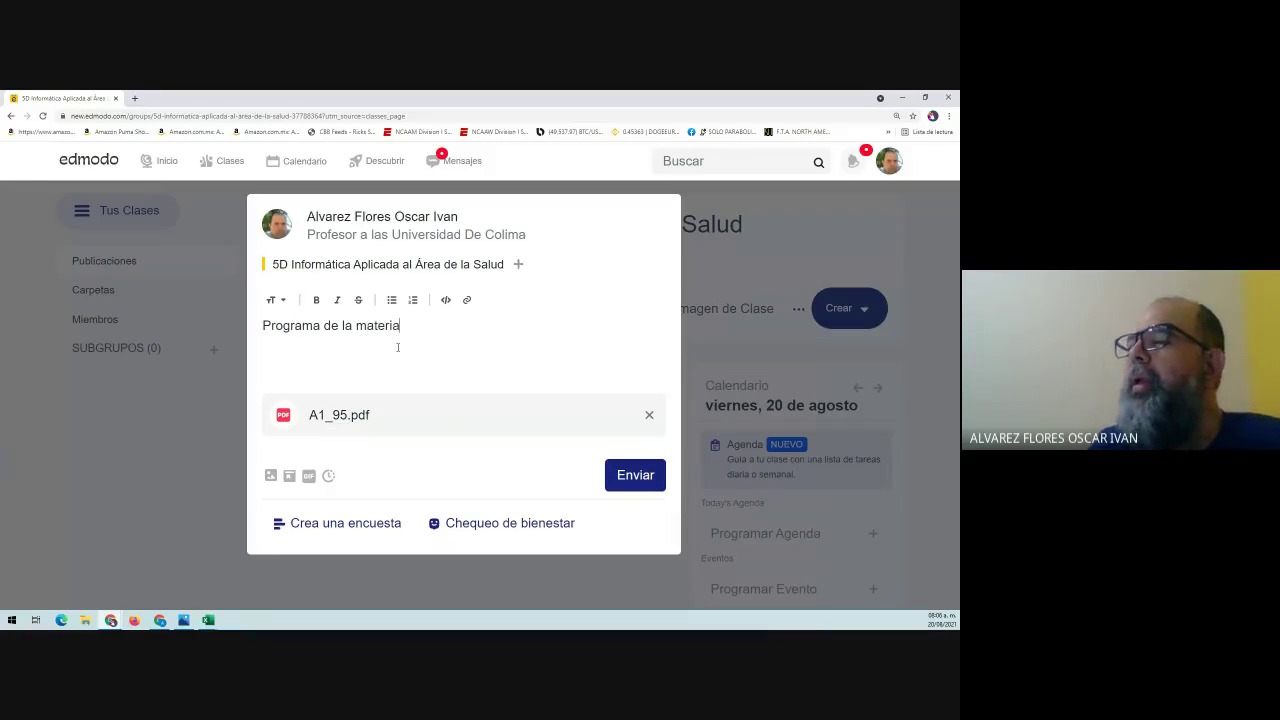
click(619, 479)
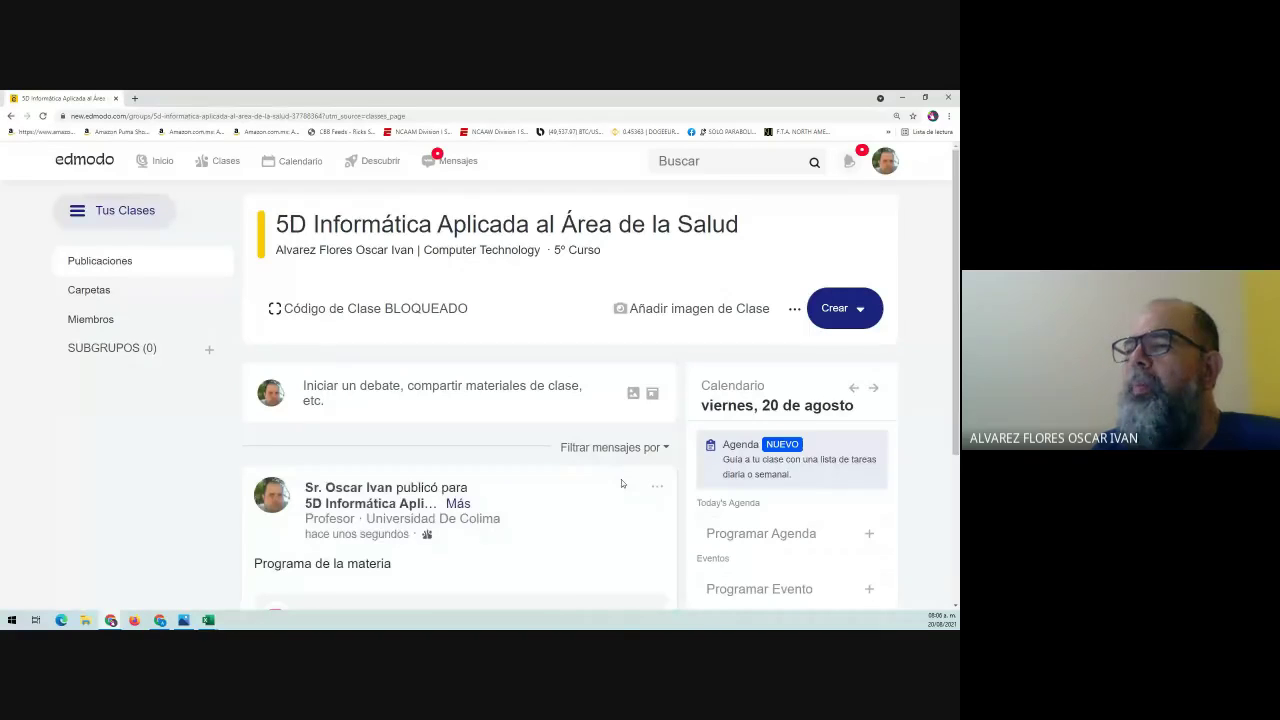
scroll(548, 461, down, 2)
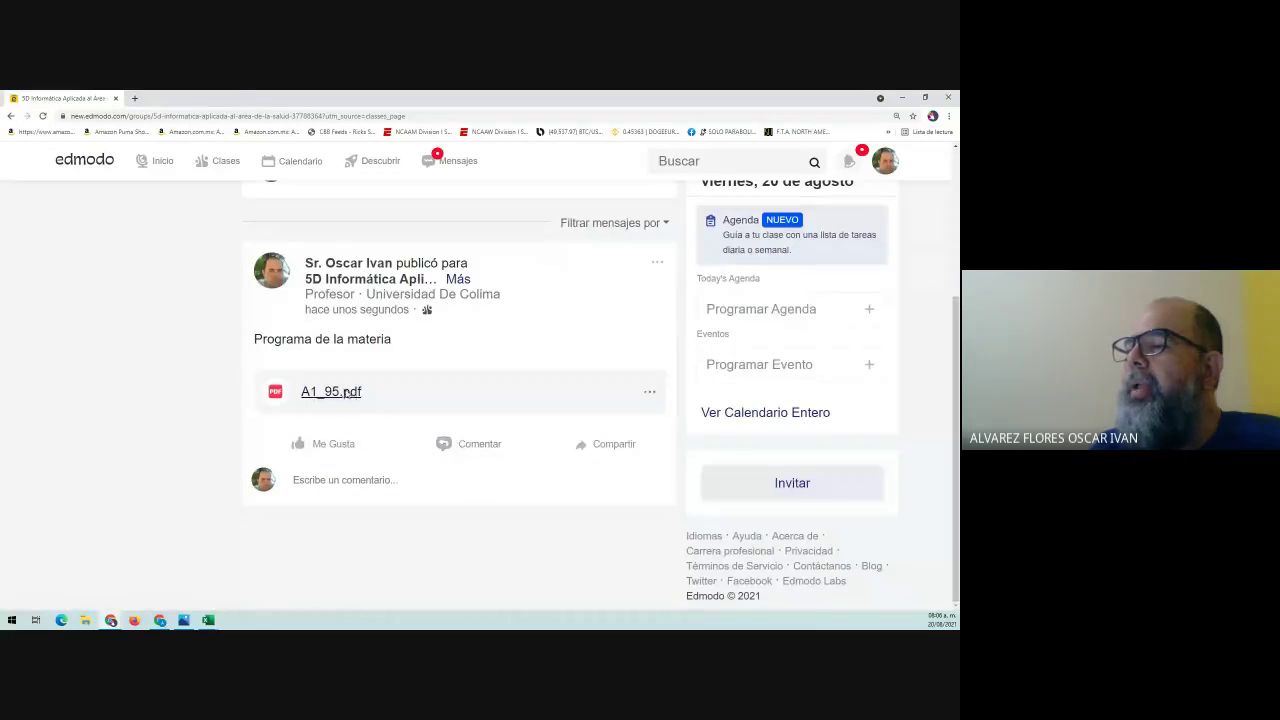
click(346, 394)
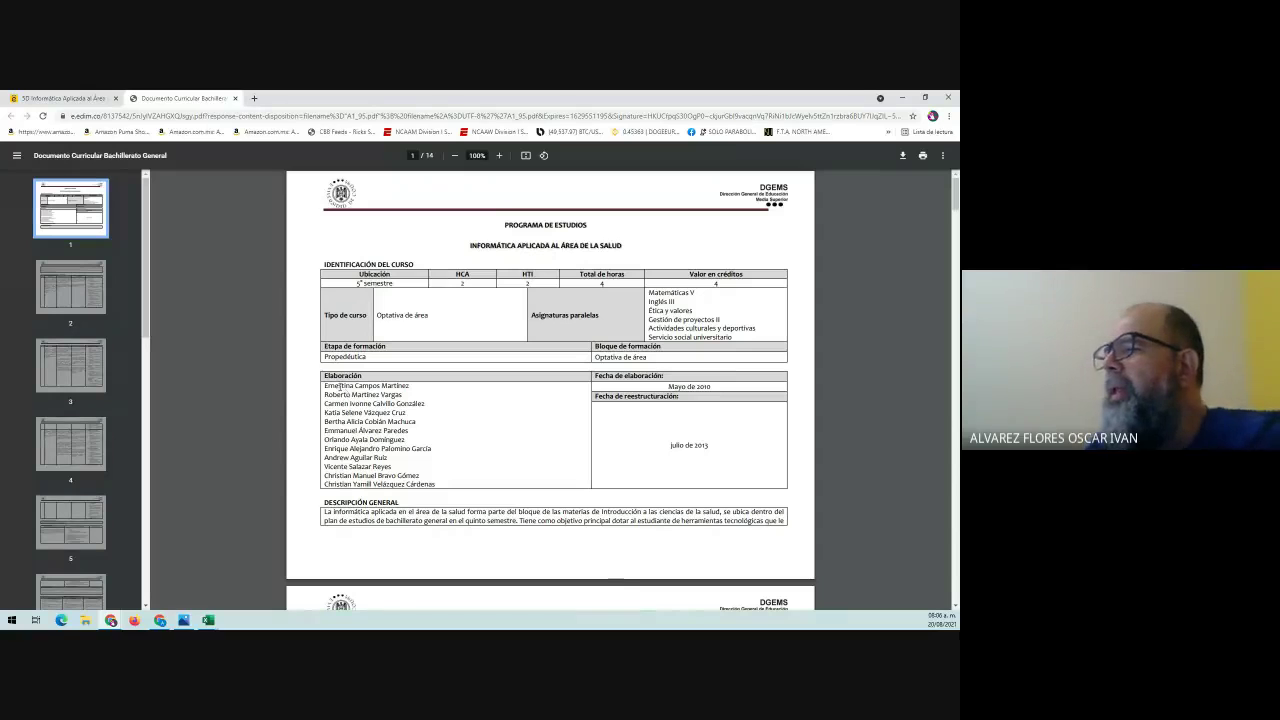
- Select the 'Mayo de 2010' date text on the PDF's first page
scroll(335, 384, down, 4)
scroll(668, 310, up, 4)
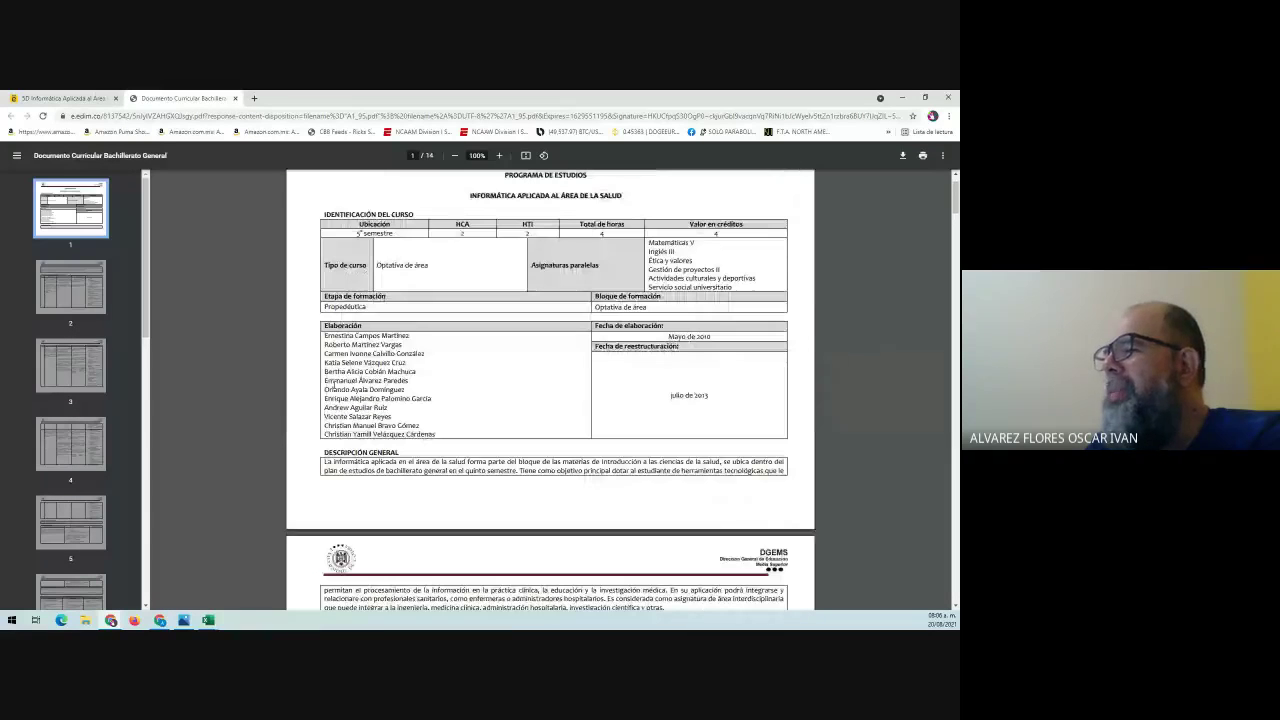
triple_click(688, 337)
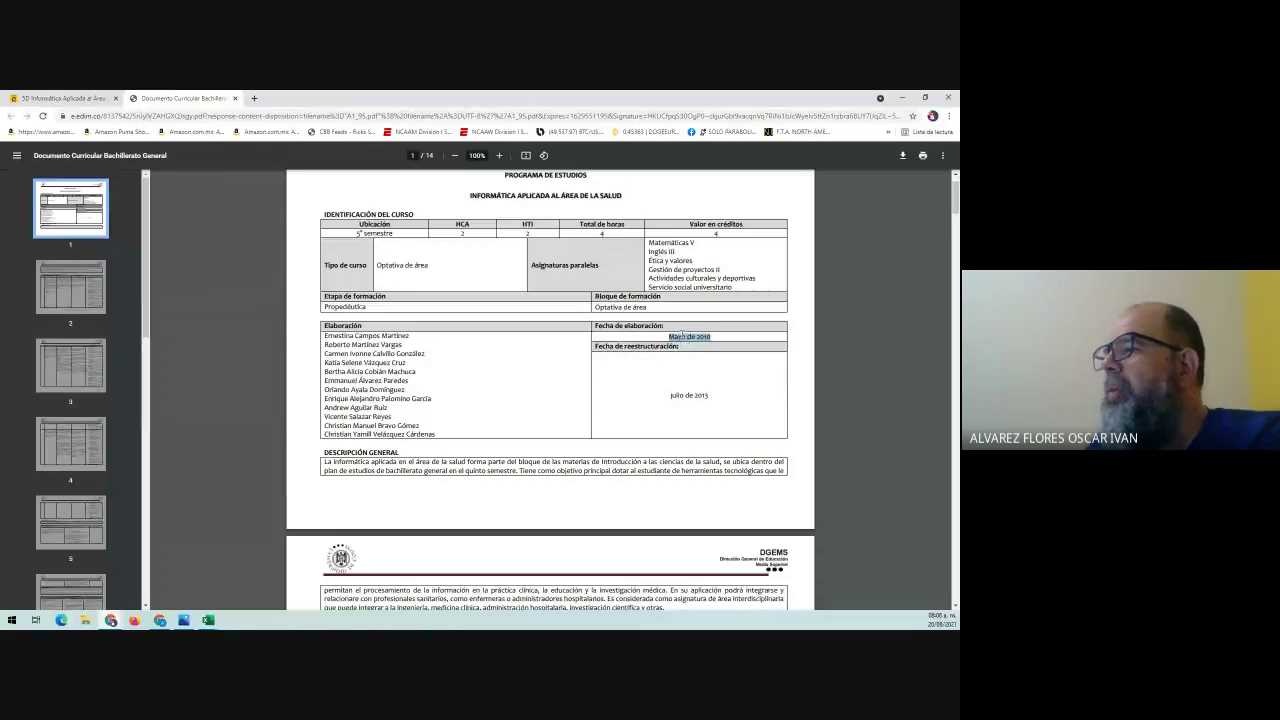
- Read through the syllabus up to page 9, then close the PDF tab
scroll(683, 336, down, 5)
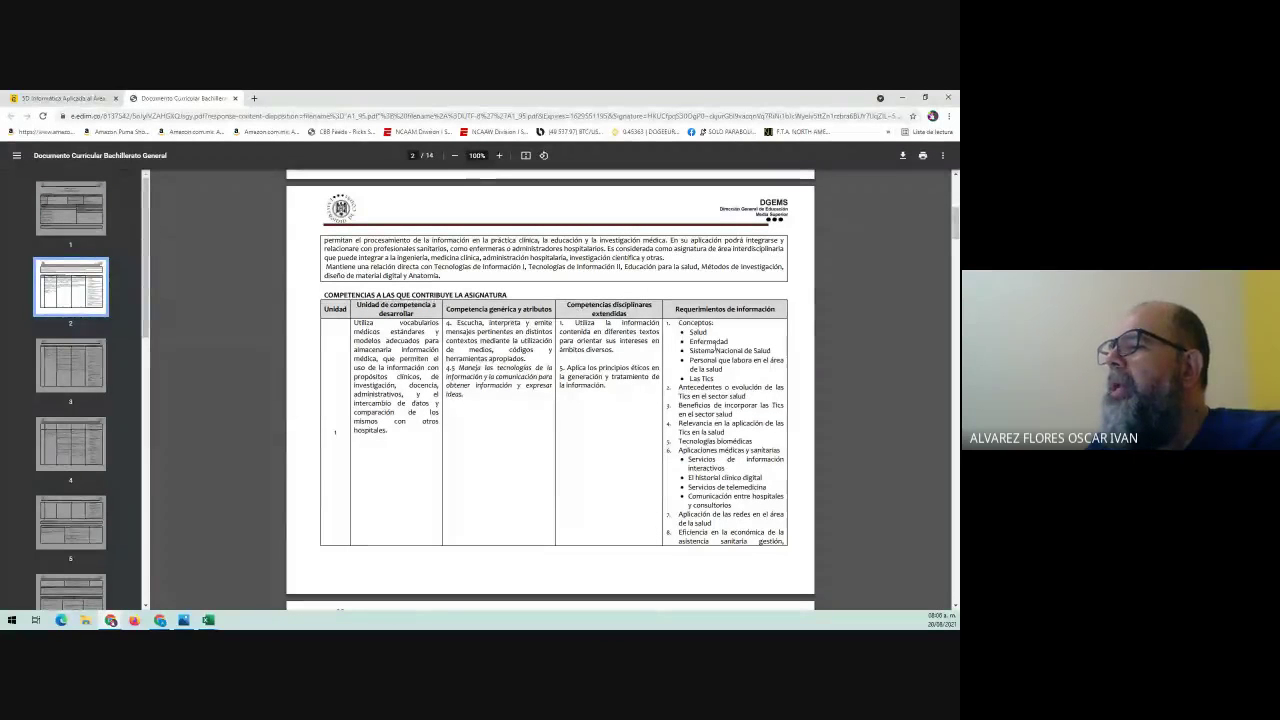
scroll(714, 348, down, 4)
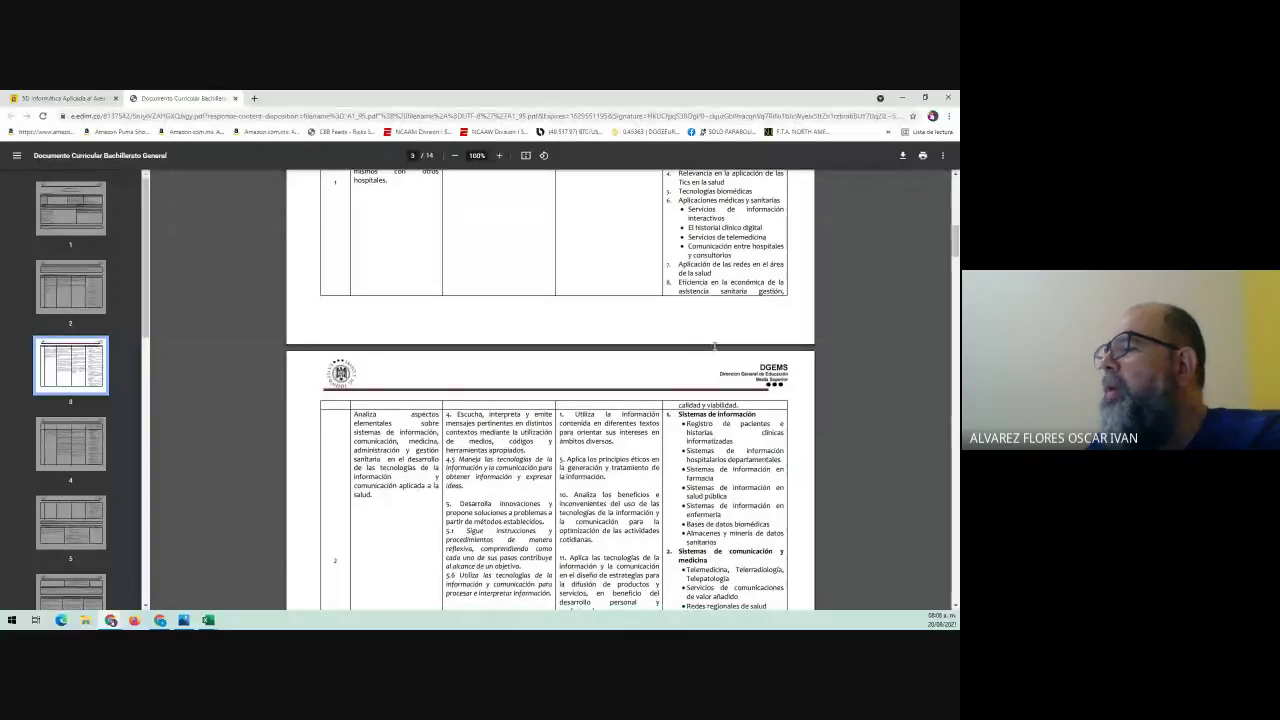
scroll(714, 346, down, 8)
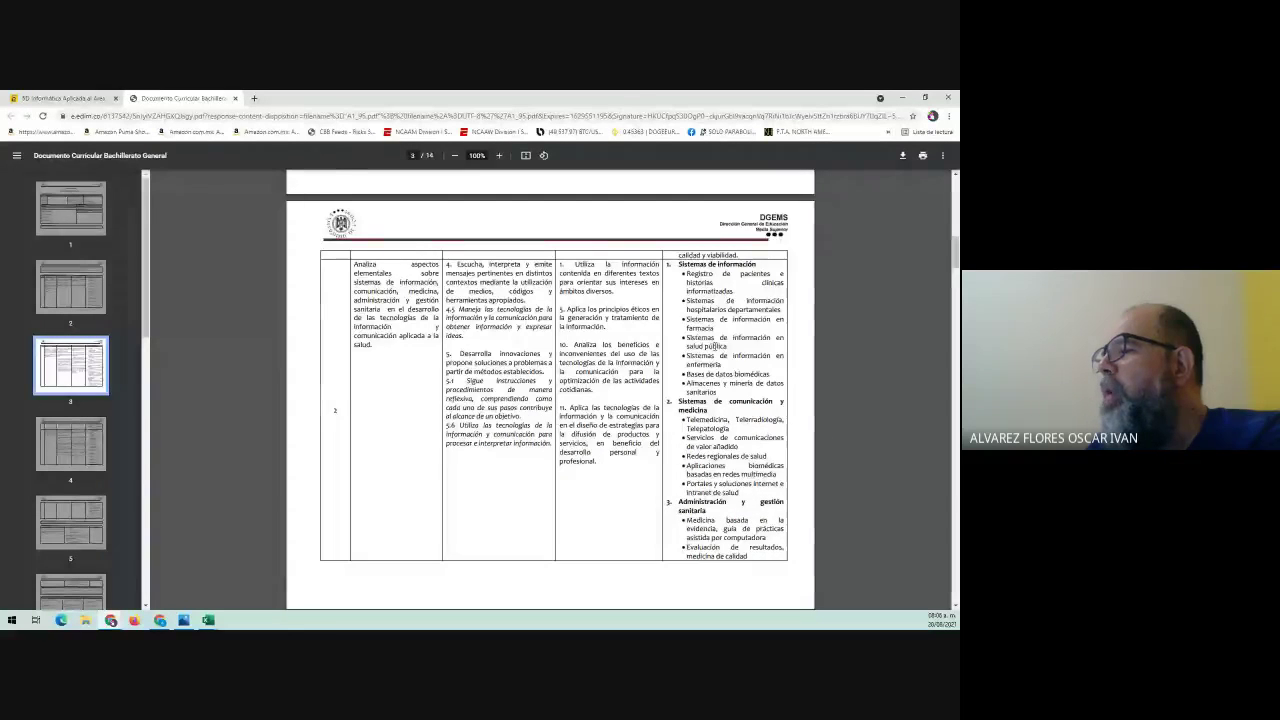
scroll(716, 347, down, 9)
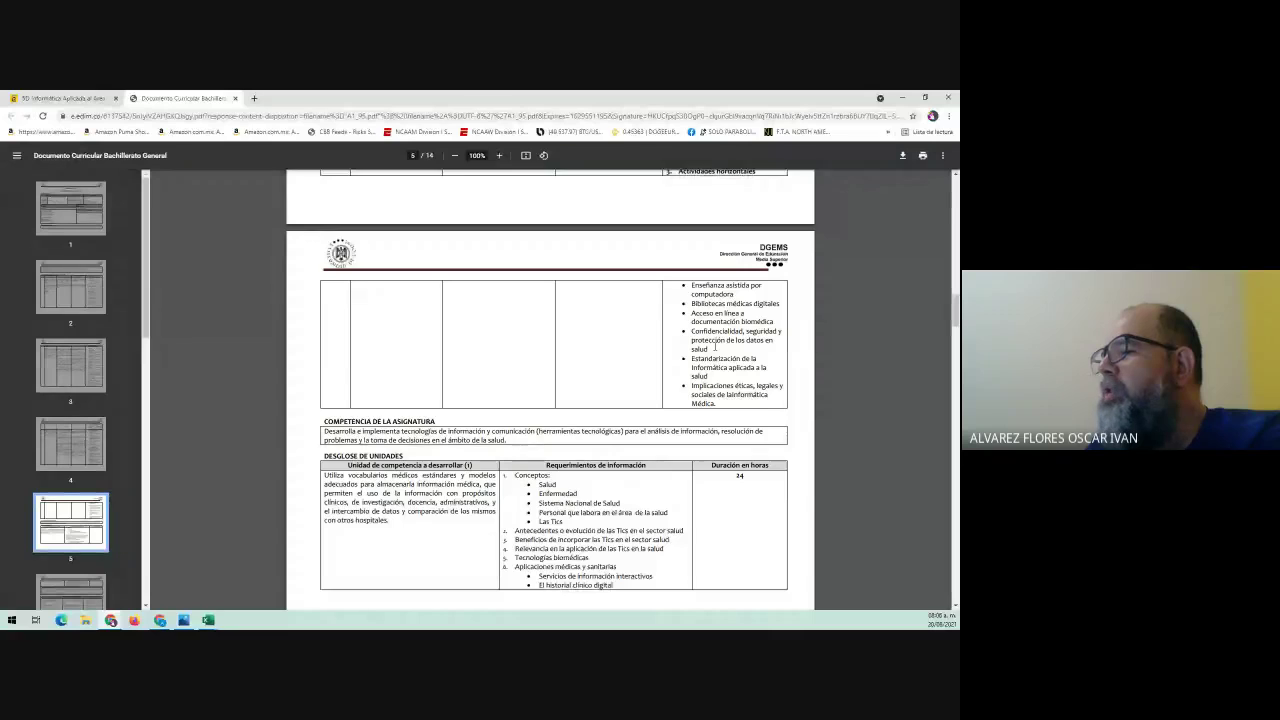
scroll(715, 347, down, 8)
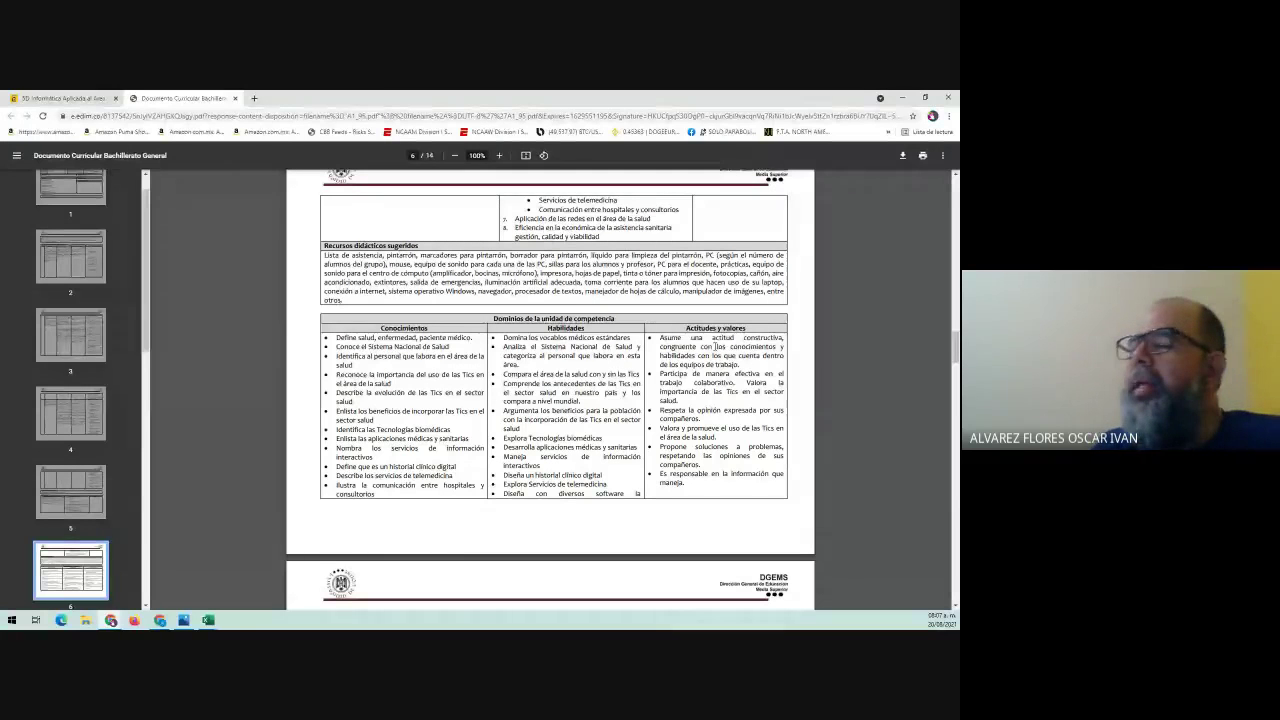
scroll(715, 346, down, 4)
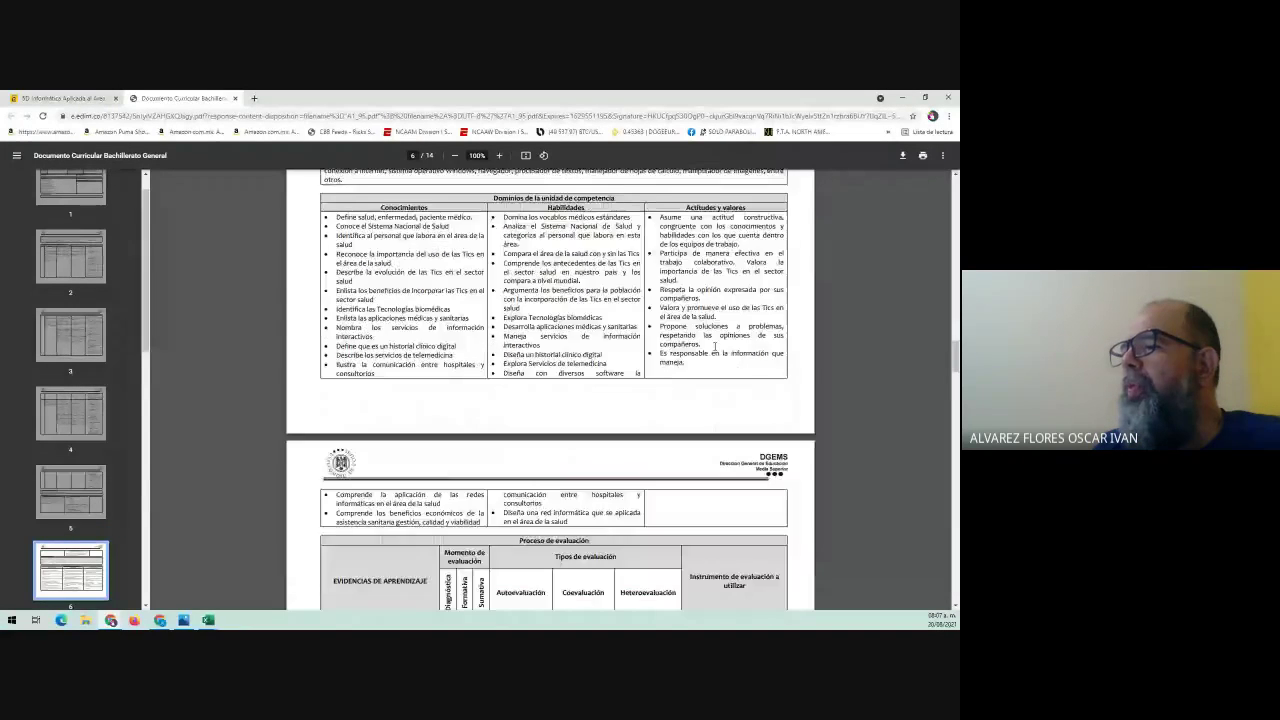
scroll(715, 346, down, 10)
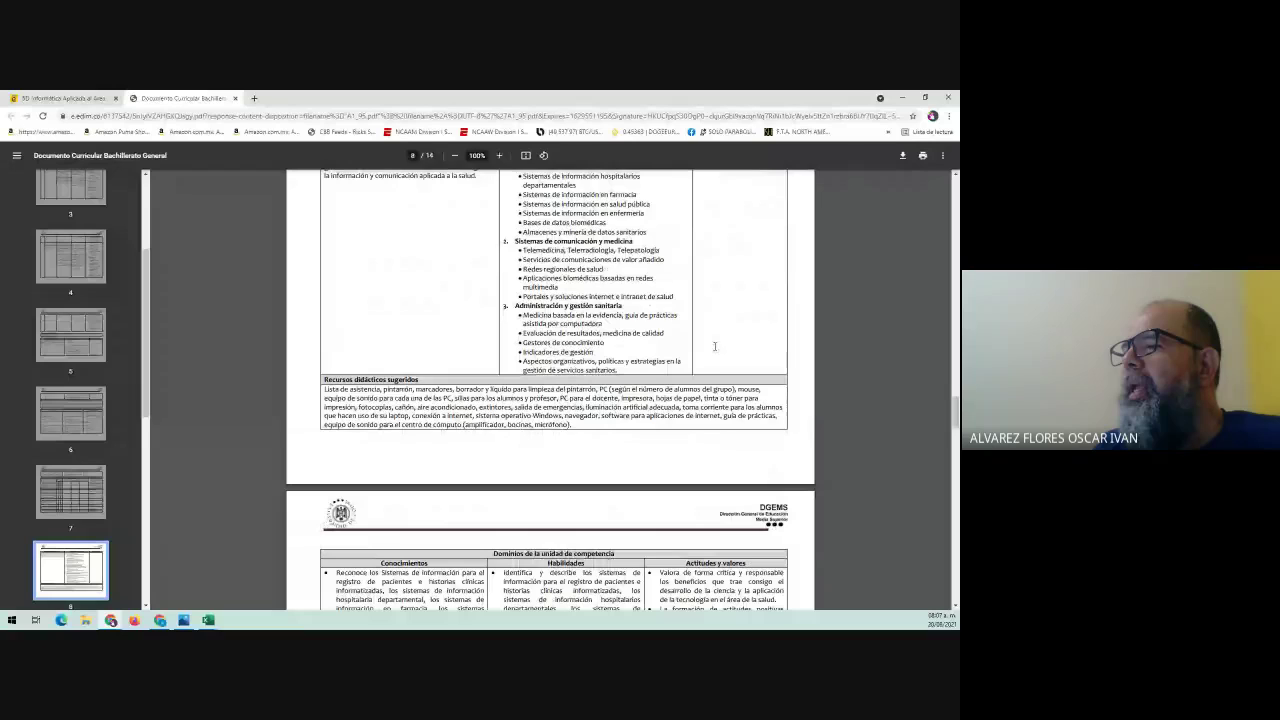
scroll(715, 346, down, 3)
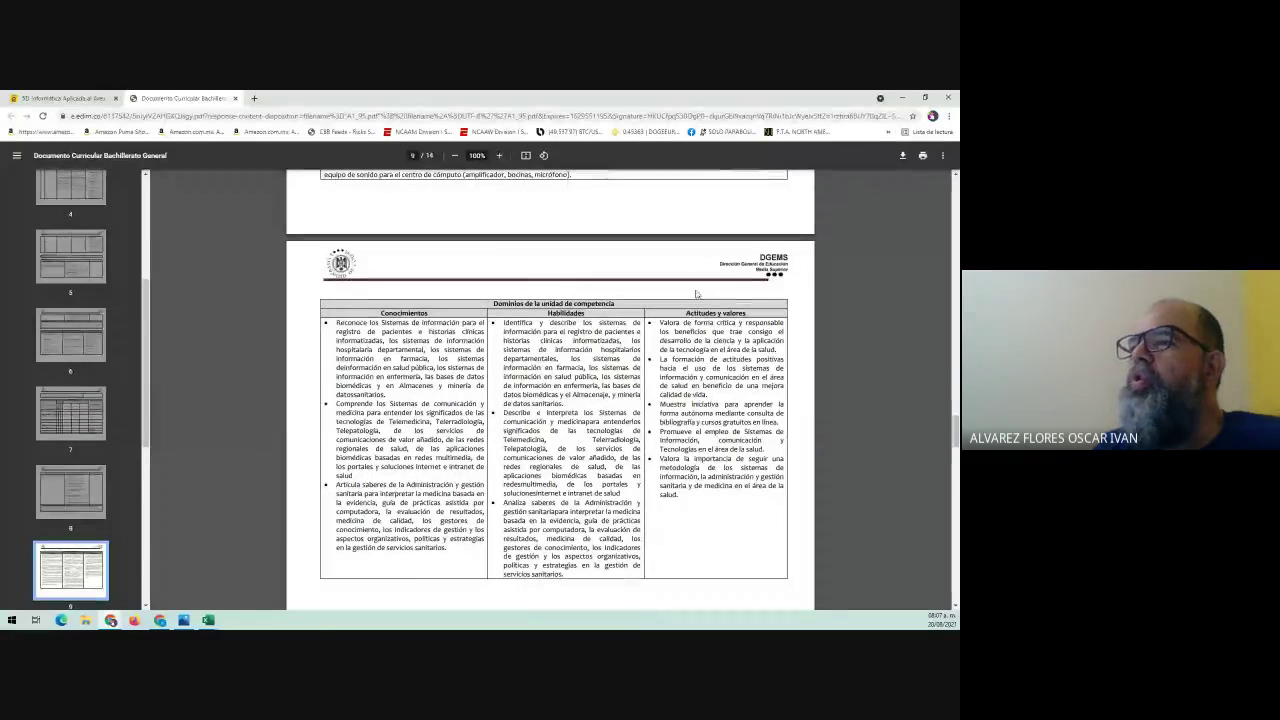
click(235, 98)
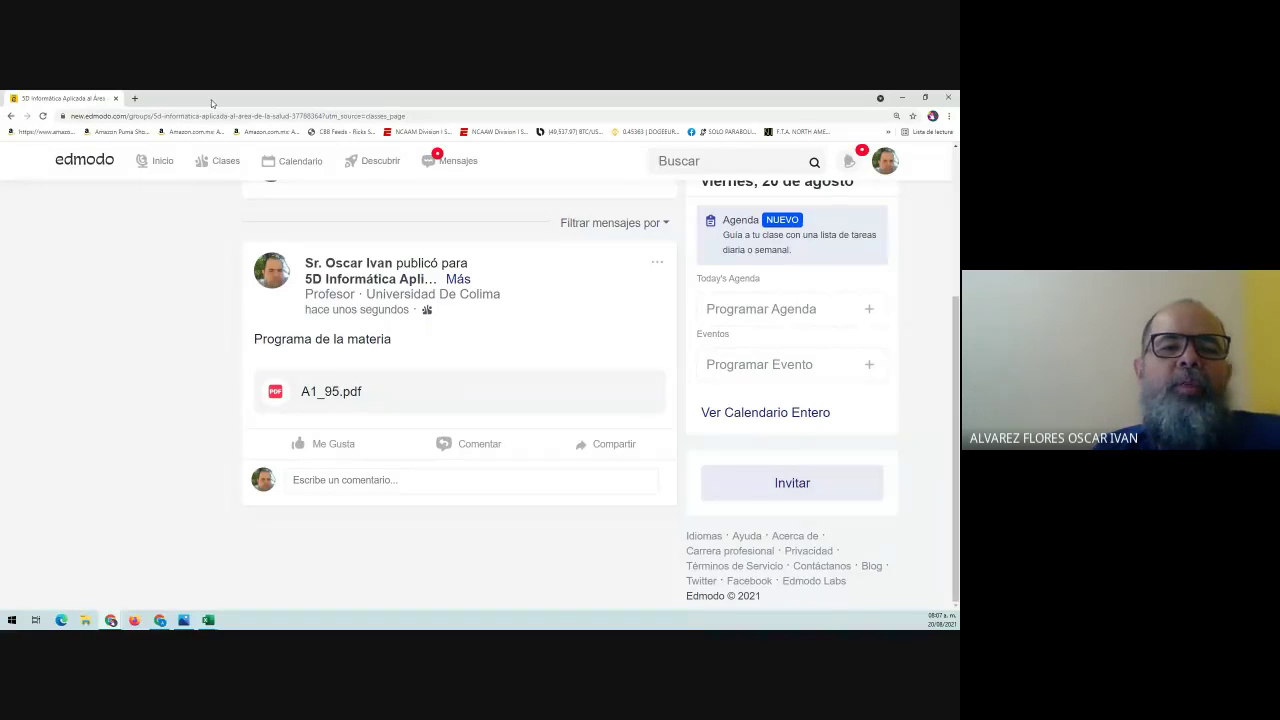
mouse_move(249, 148)
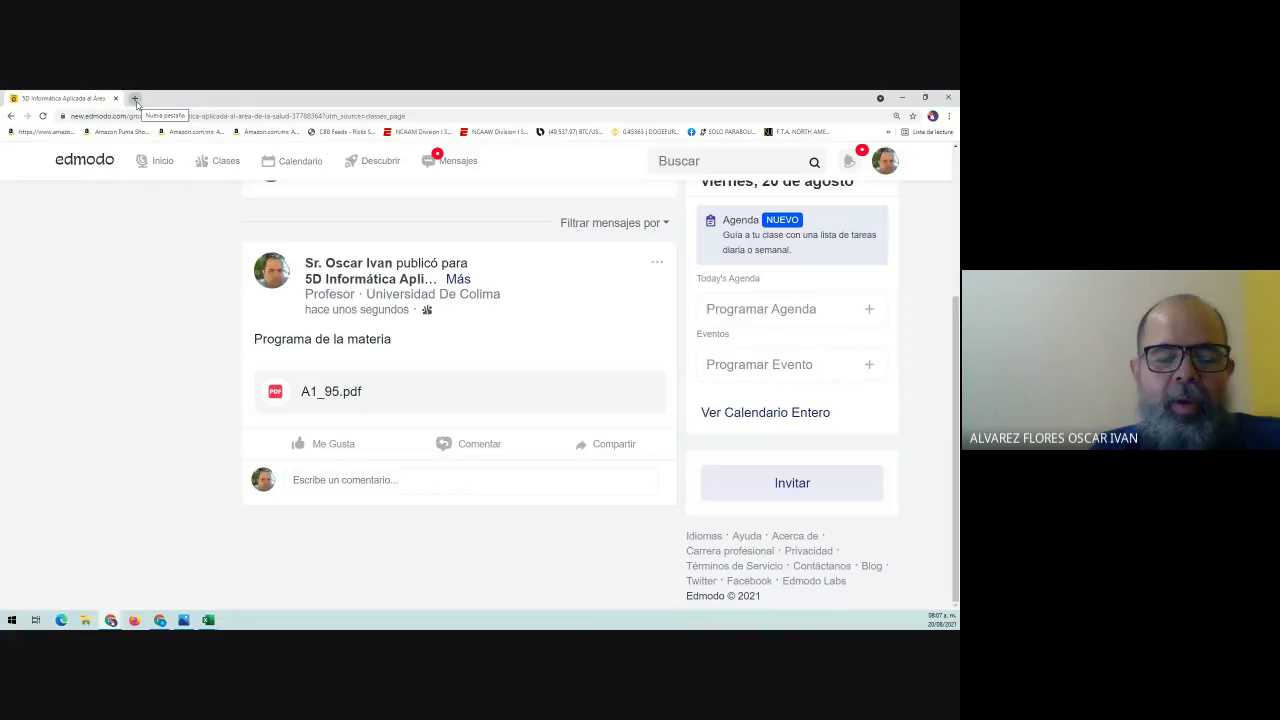
key(ctrl+shift+n)
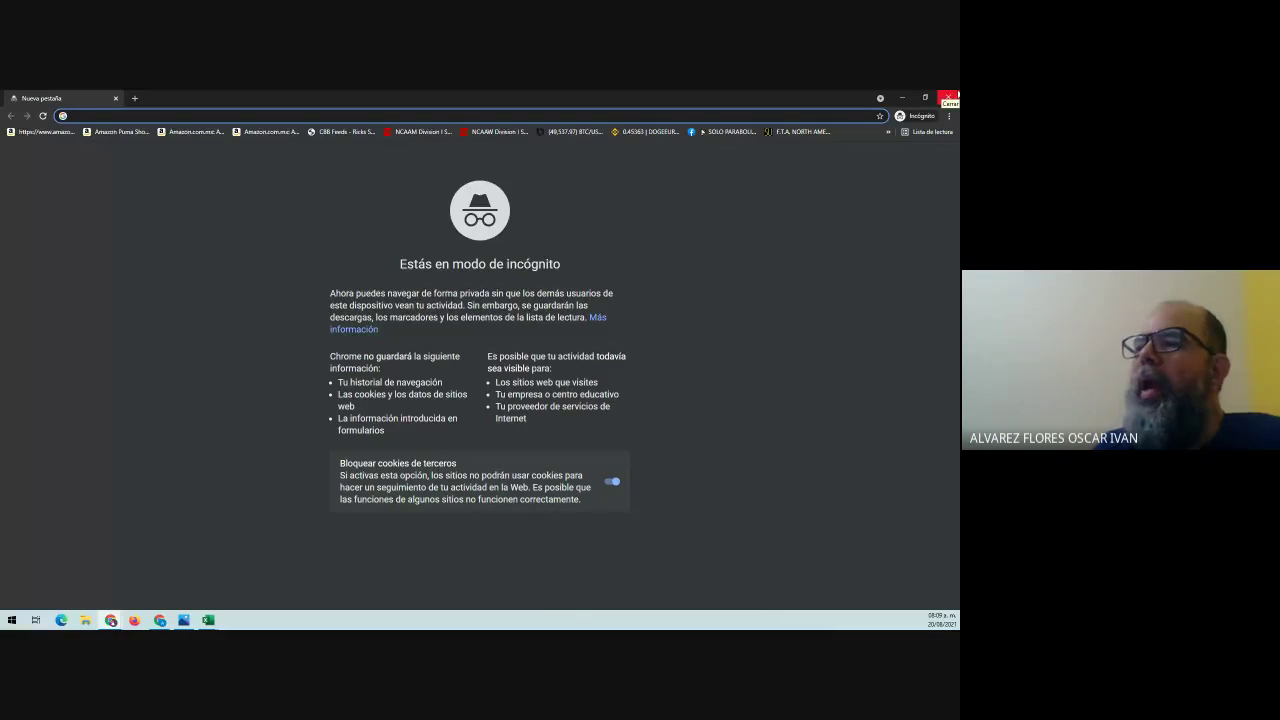
click(948, 98)
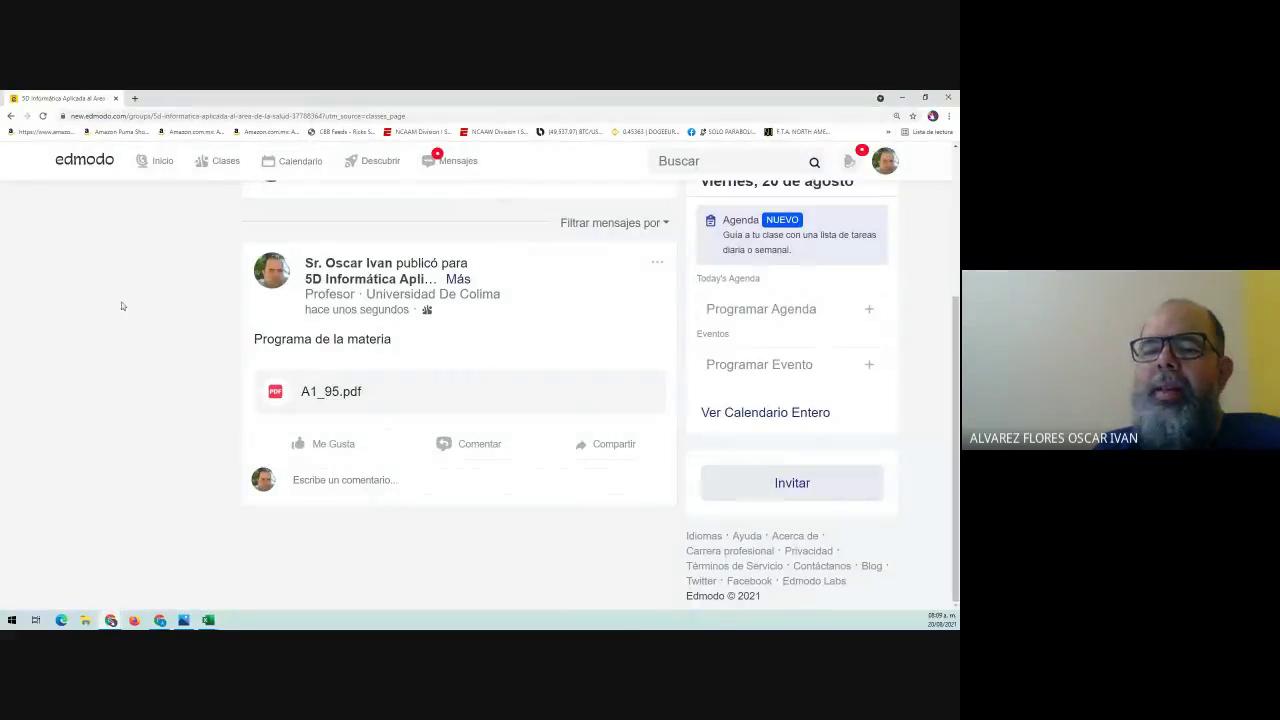
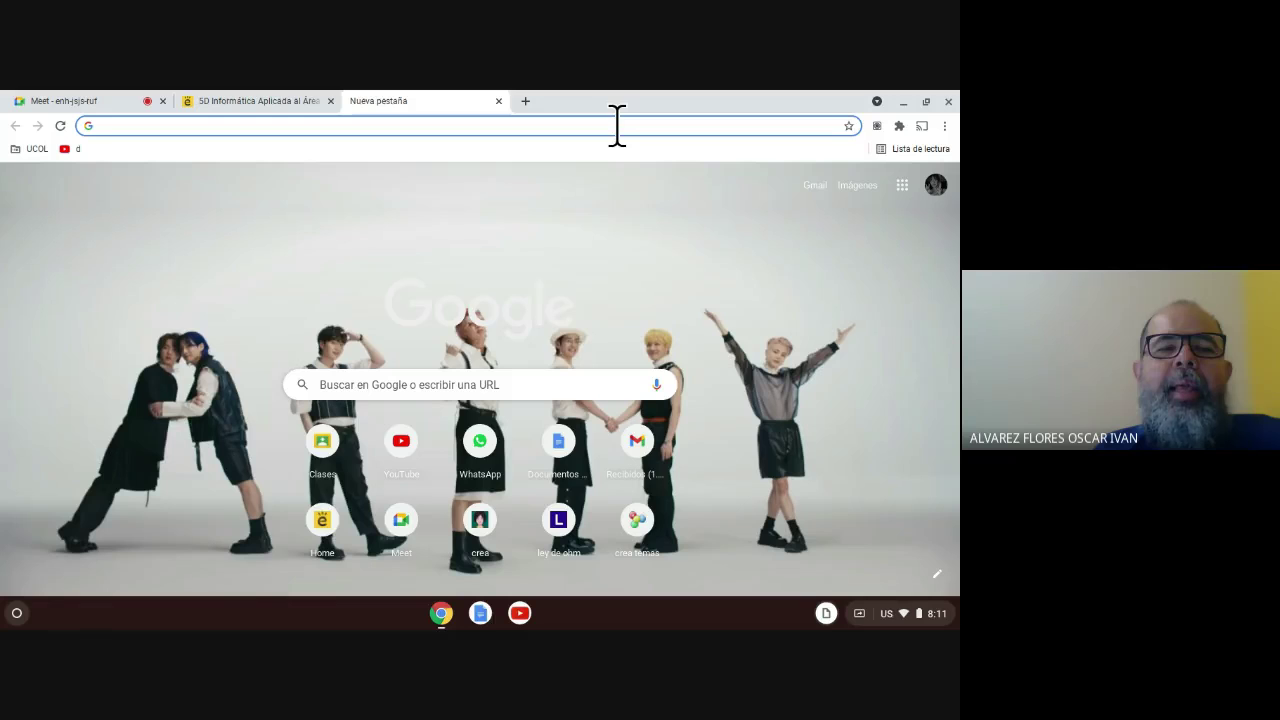
- Go to blogger.com in the new Chrome tab, correcting the typo in the address
text(bloge)
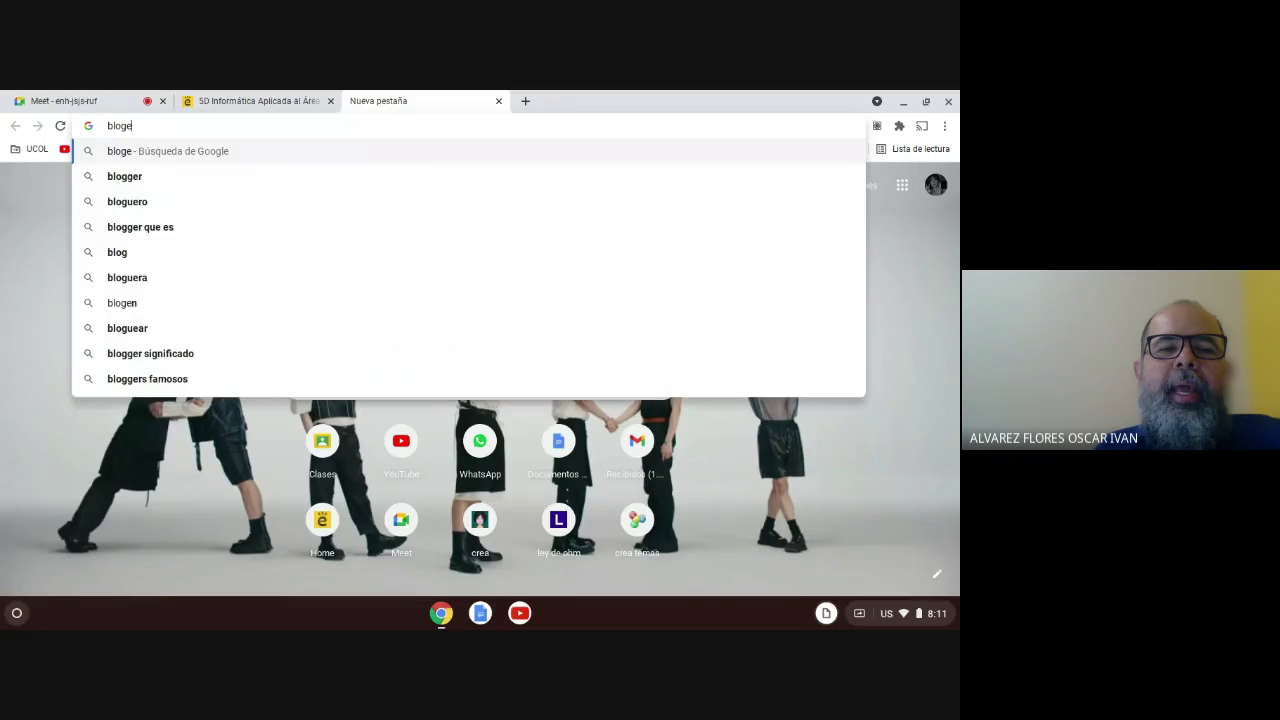
key(BackSpace)
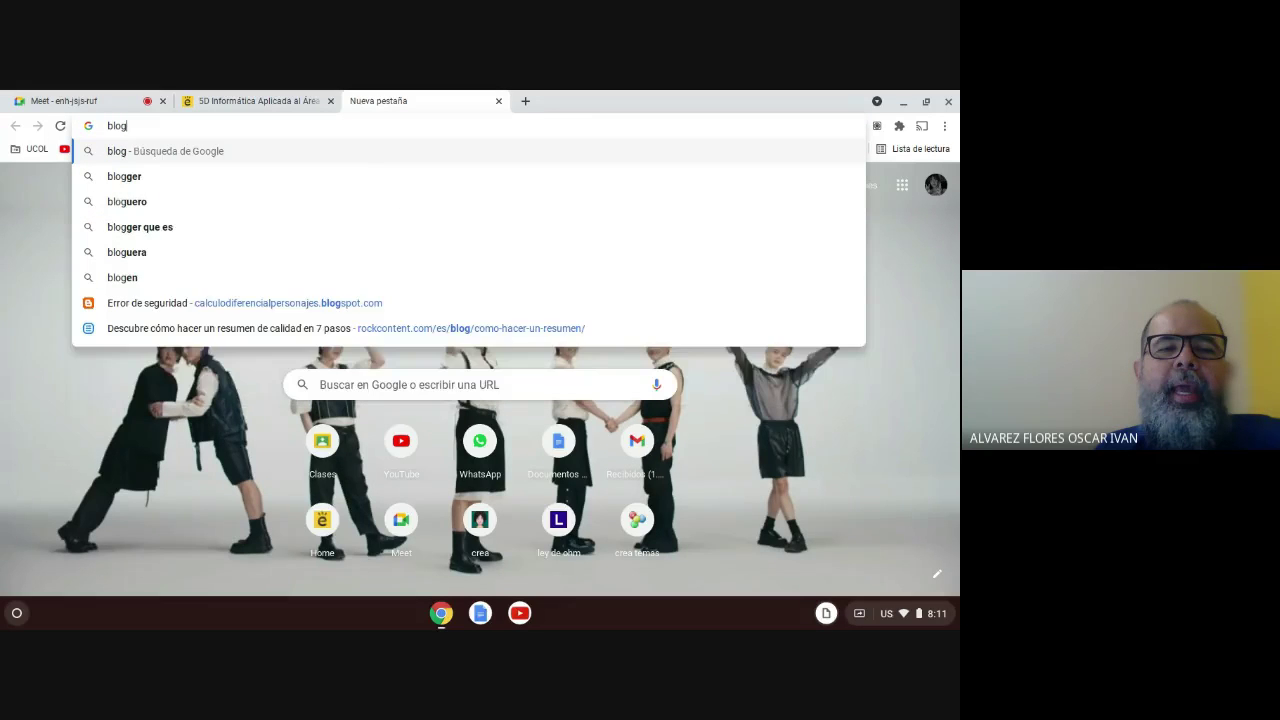
text(g)
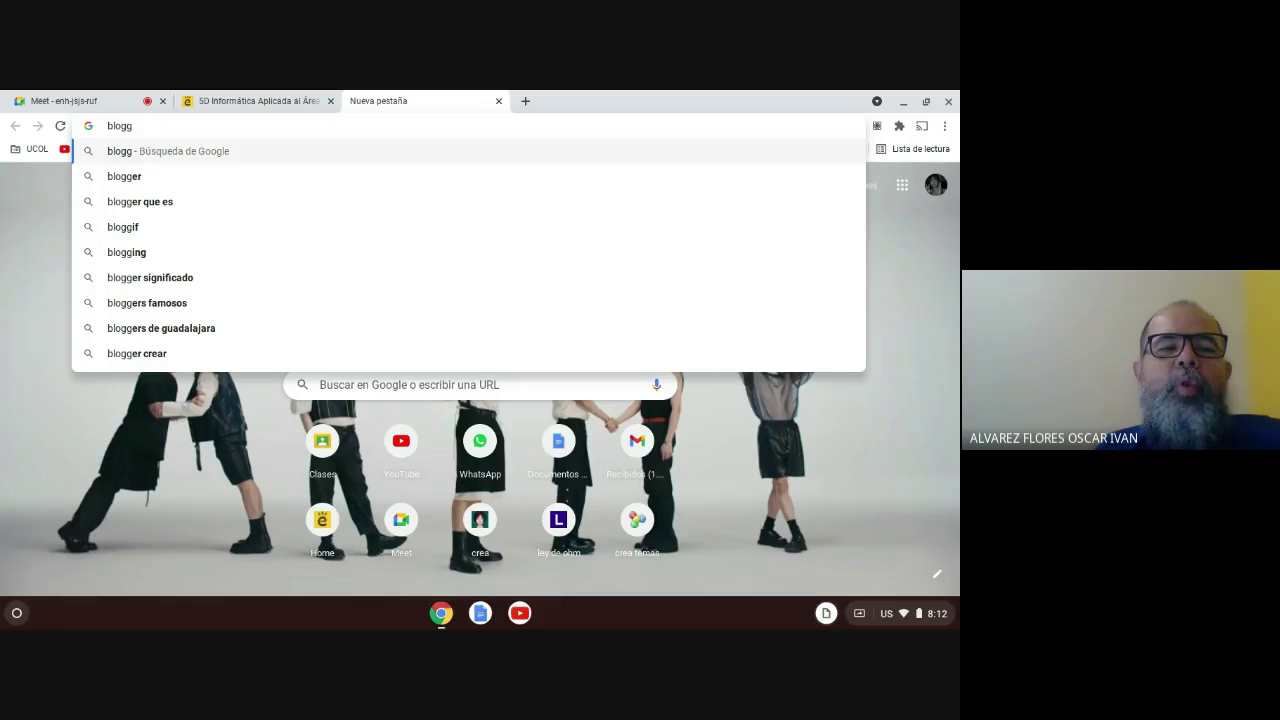
text(er)
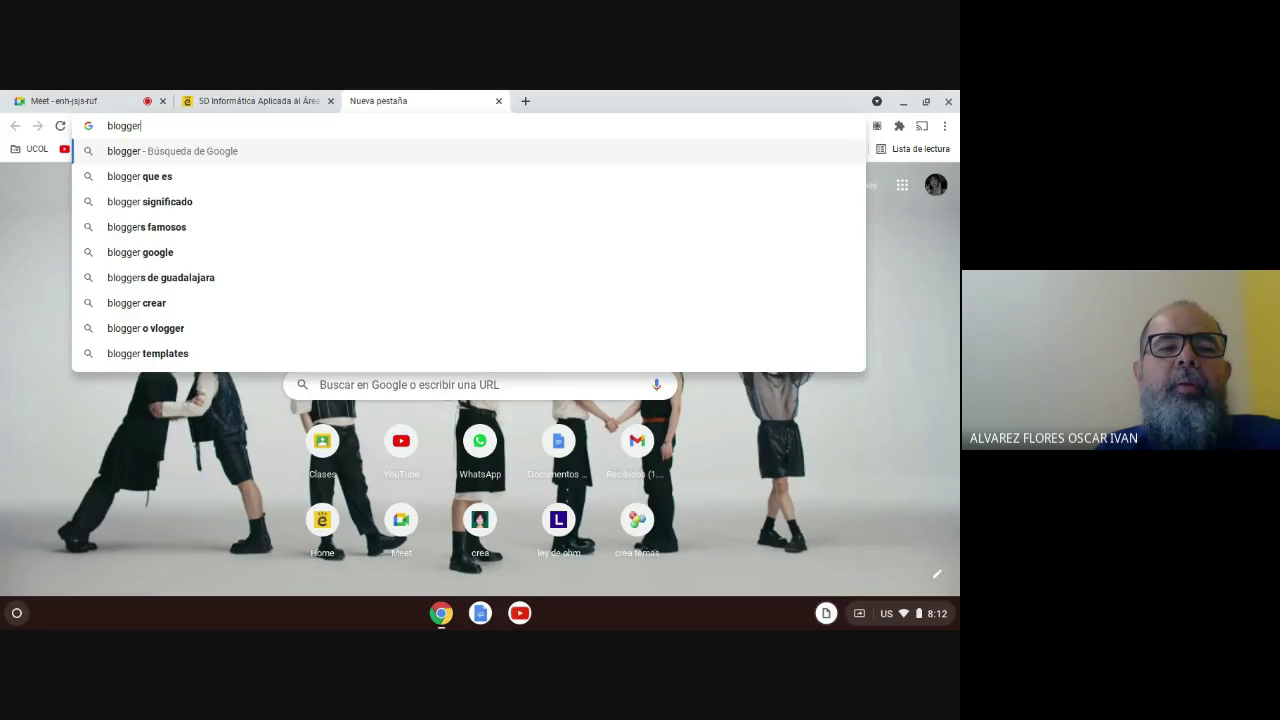
text(.com)
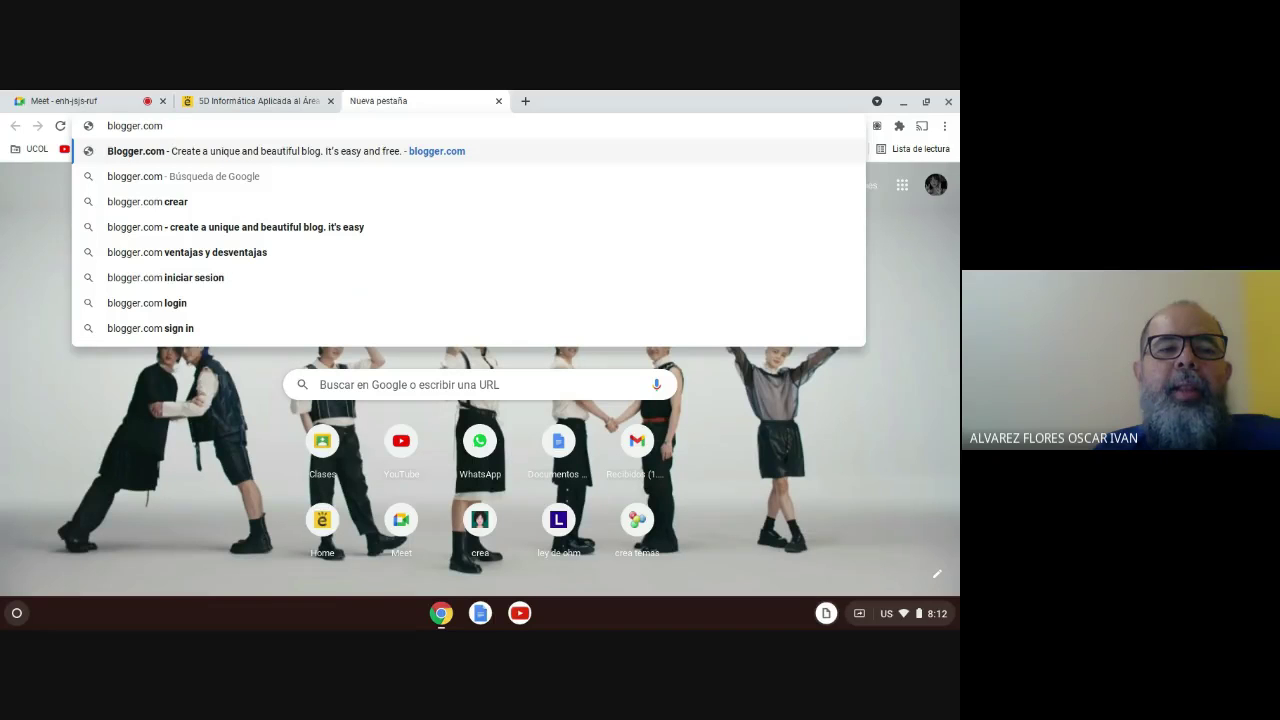
key(Return)
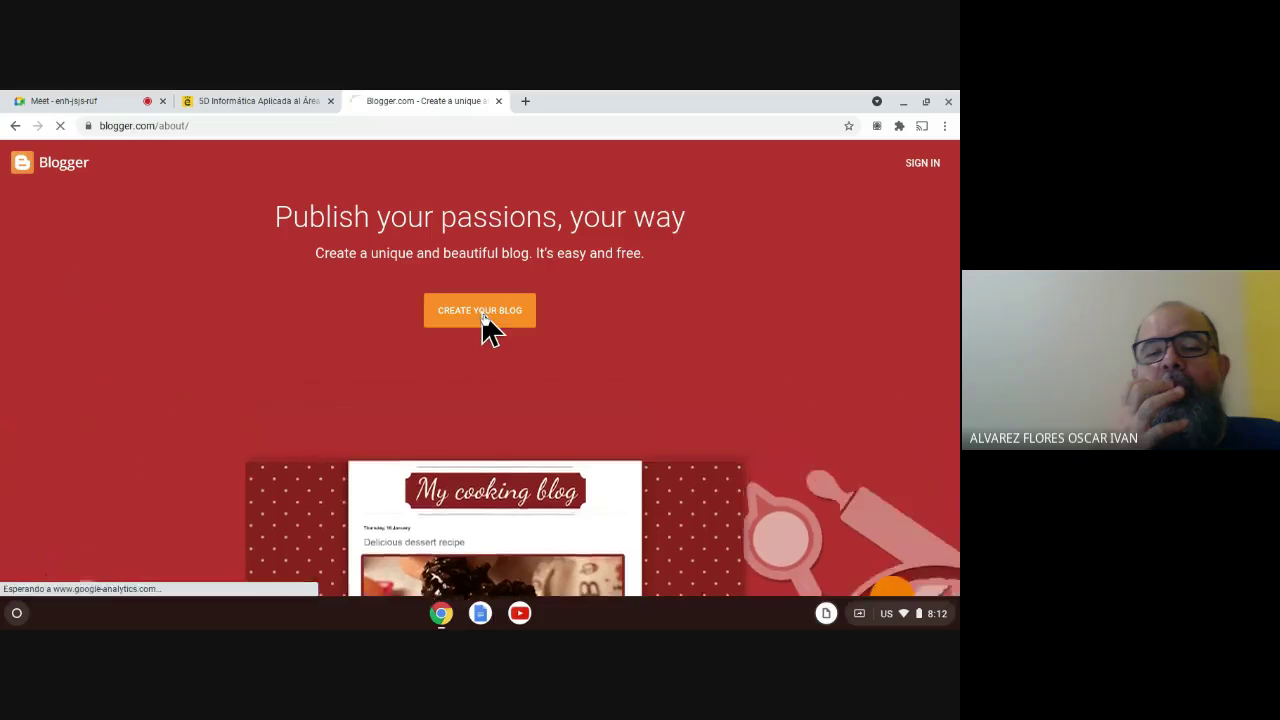
- Start creating a blog and sign in with the first Google account and its password
click(483, 318)
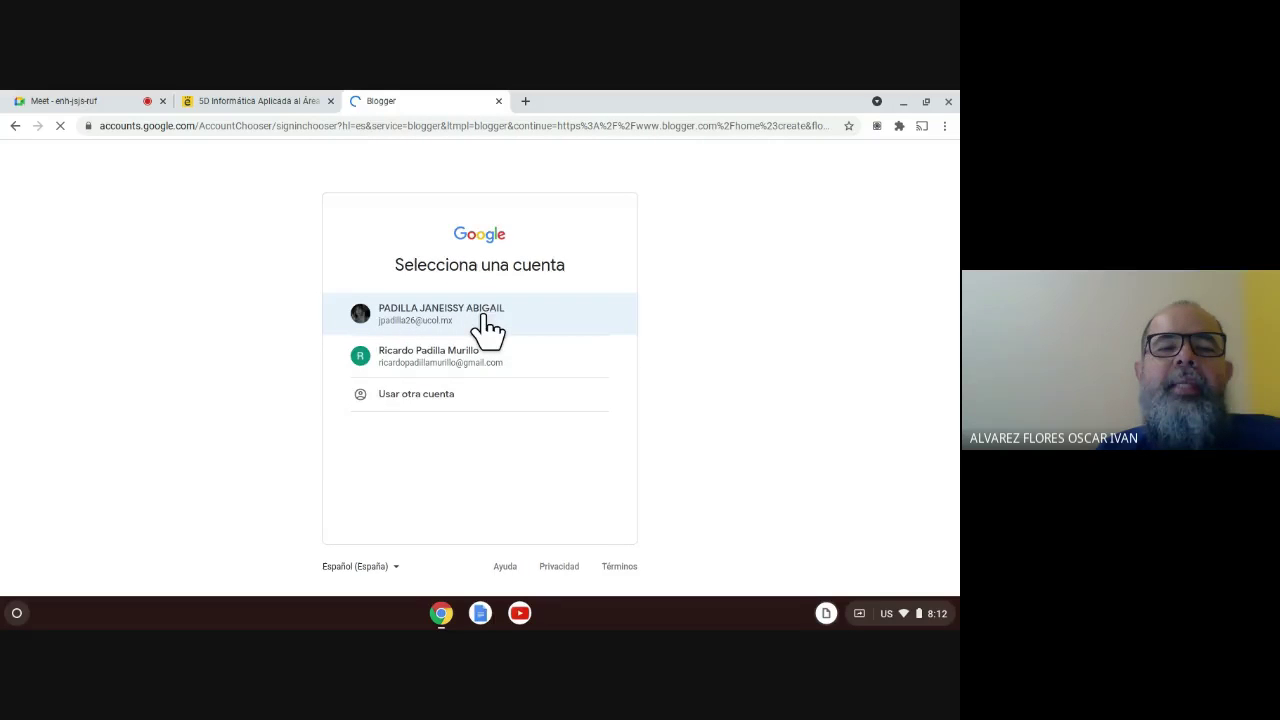
click(486, 315)
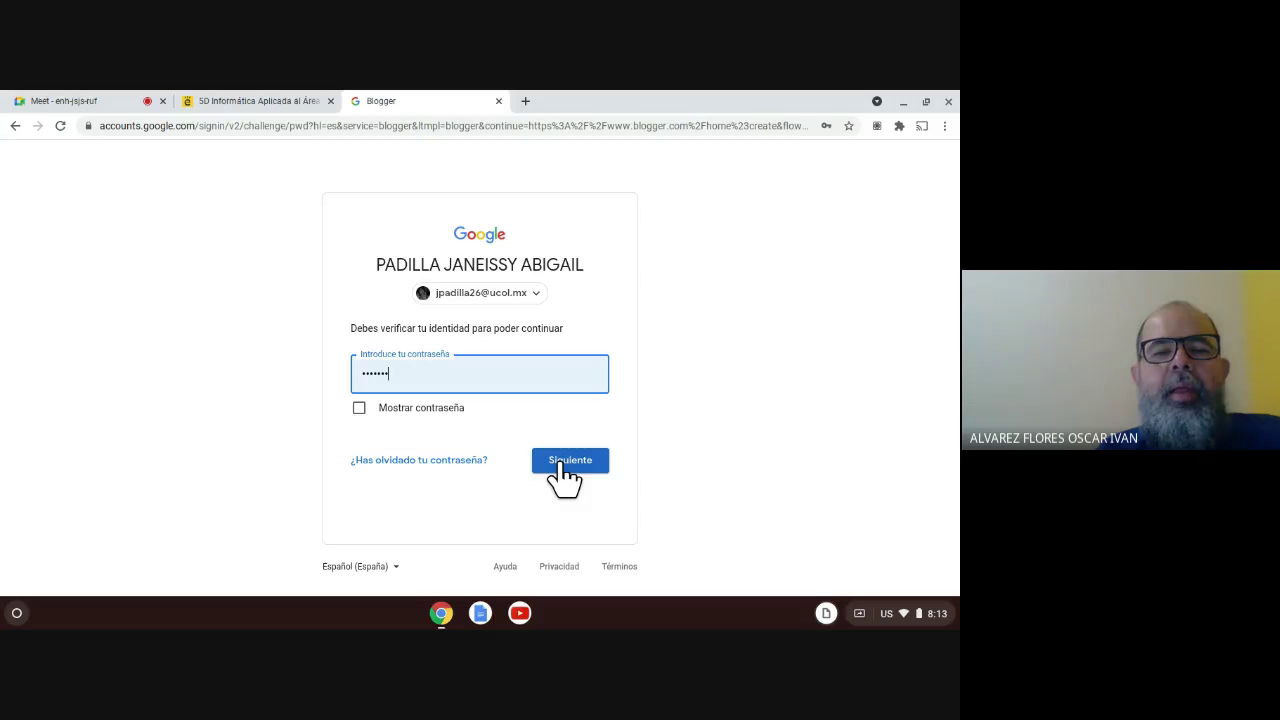
click(559, 466)
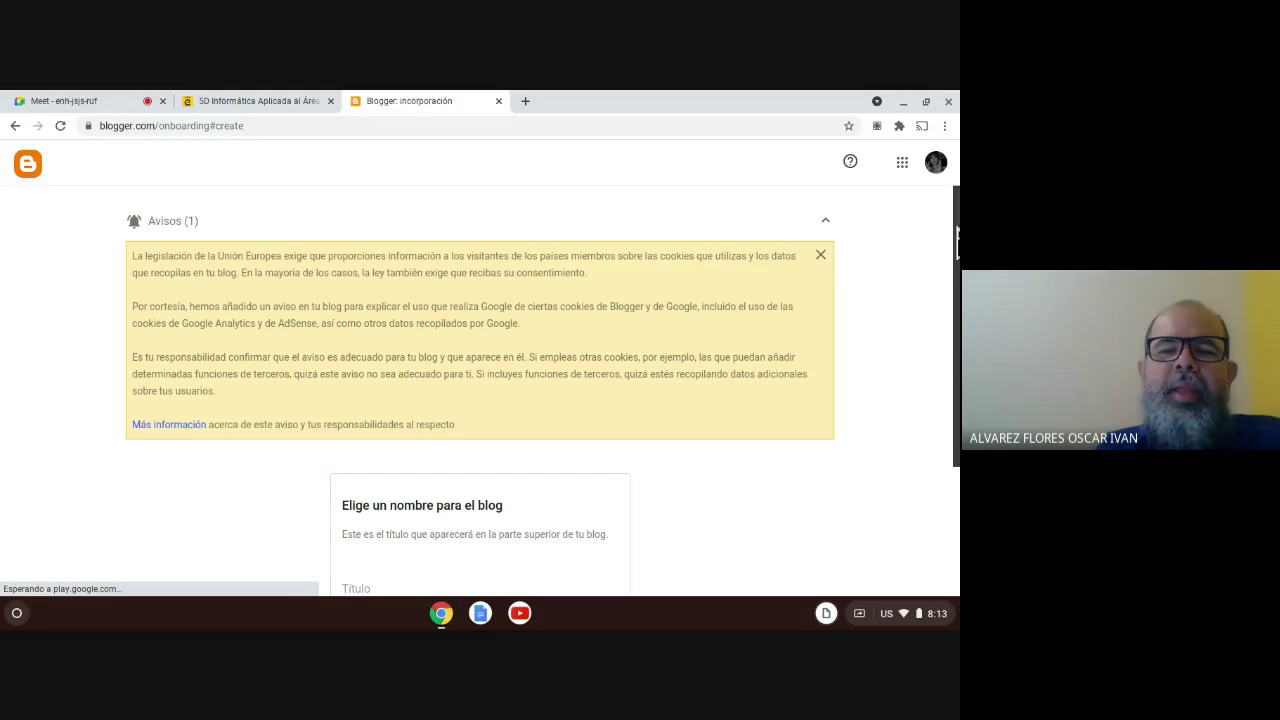
- Dismiss the cookie notice and type 'Informatica Aplicada al area de la sa' as the blog title
click(819, 256)
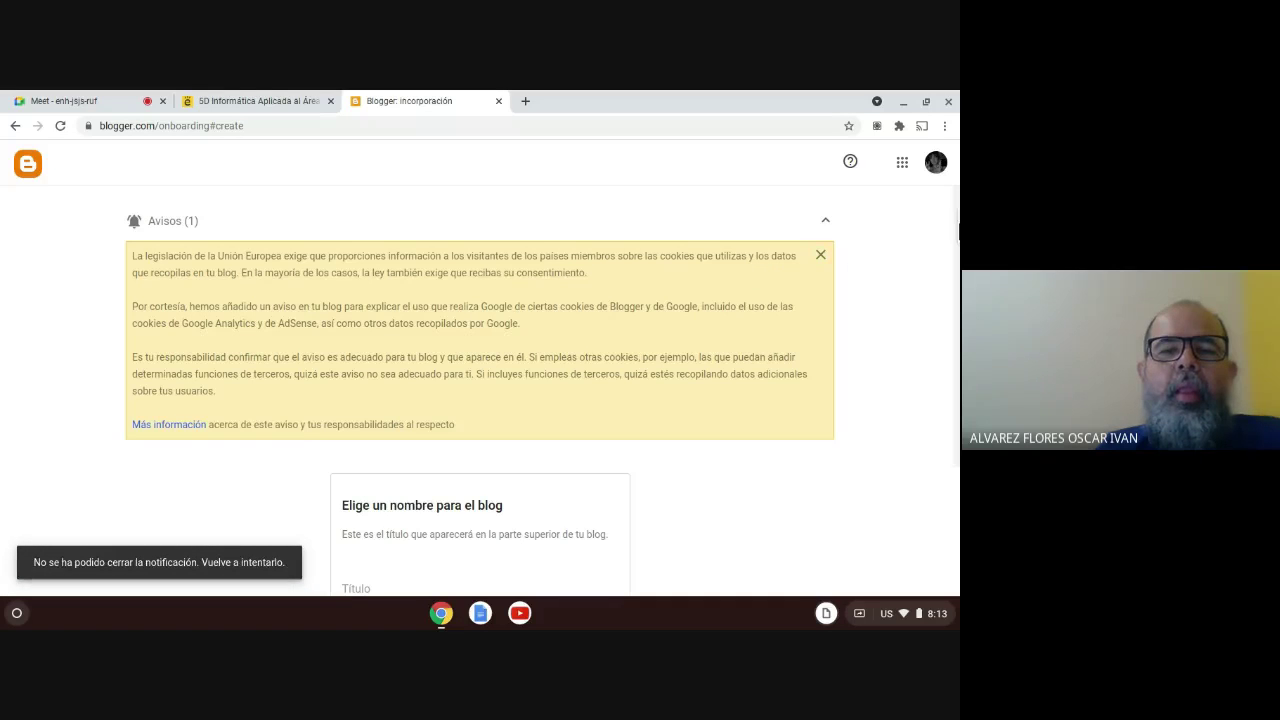
scroll(957, 335, down, 3)
scroll(957, 335, down, 1)
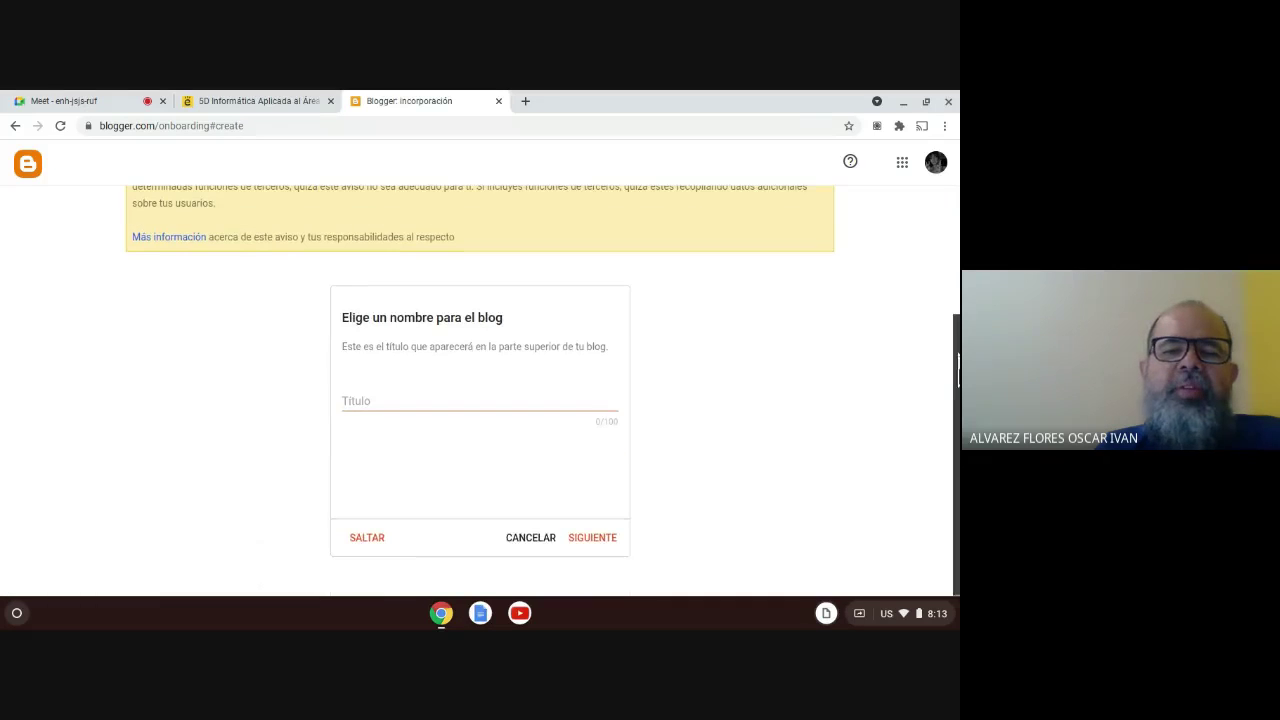
click(514, 400)
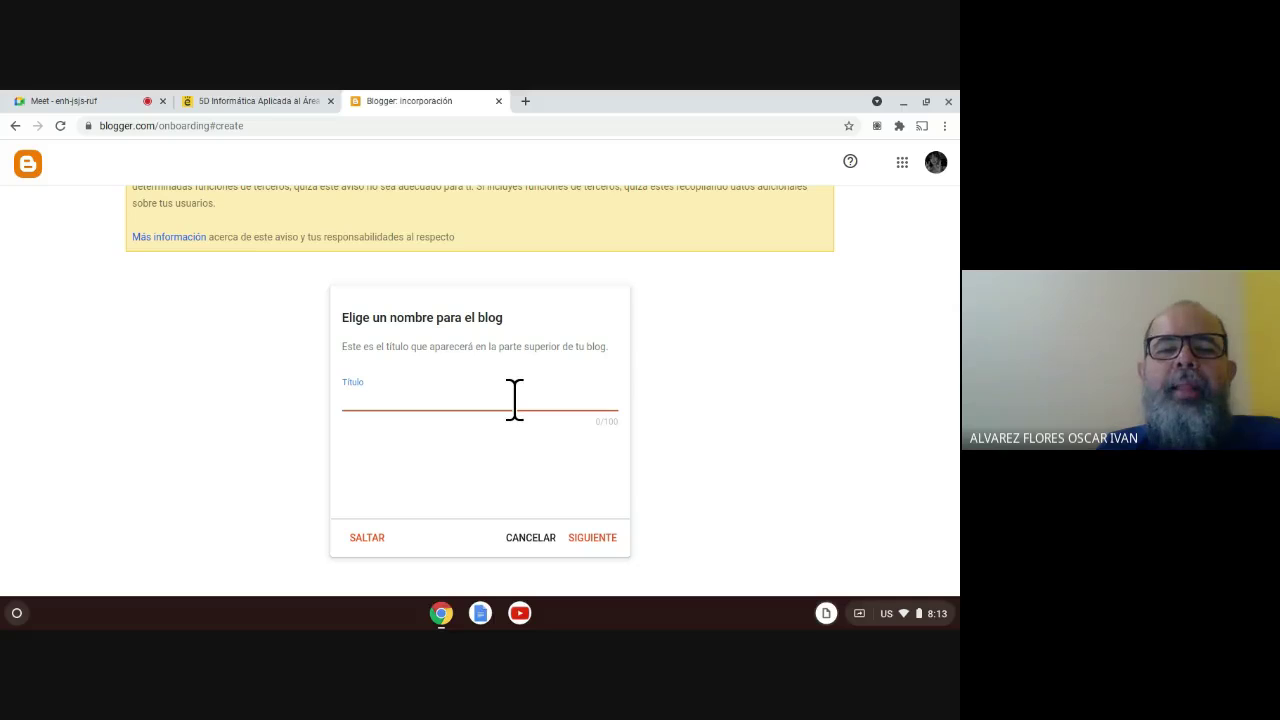
text(I)
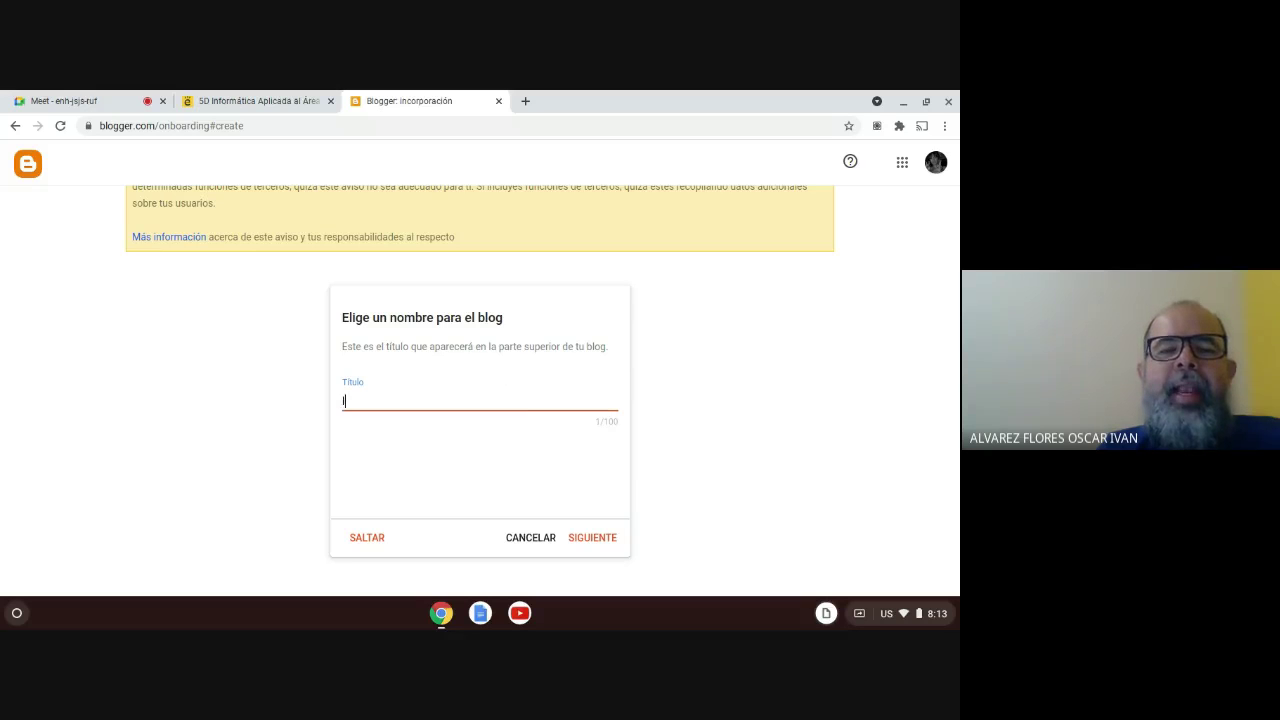
text(nform)
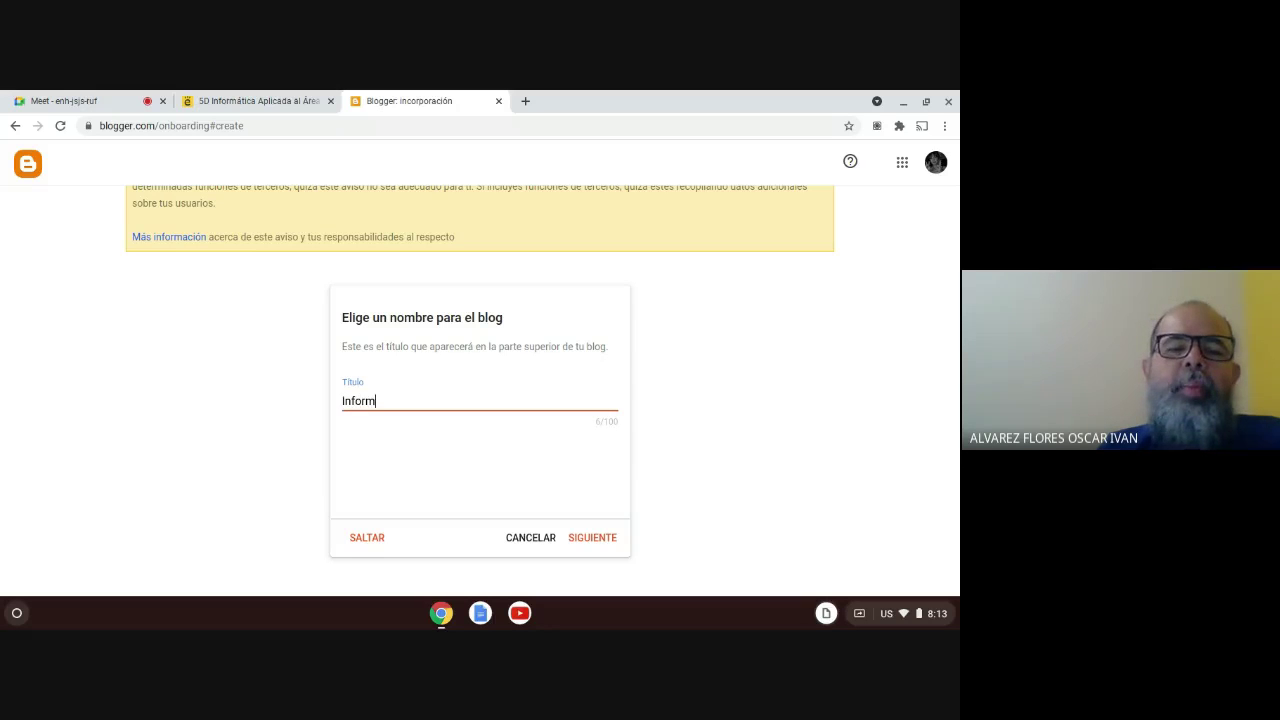
text(atica)
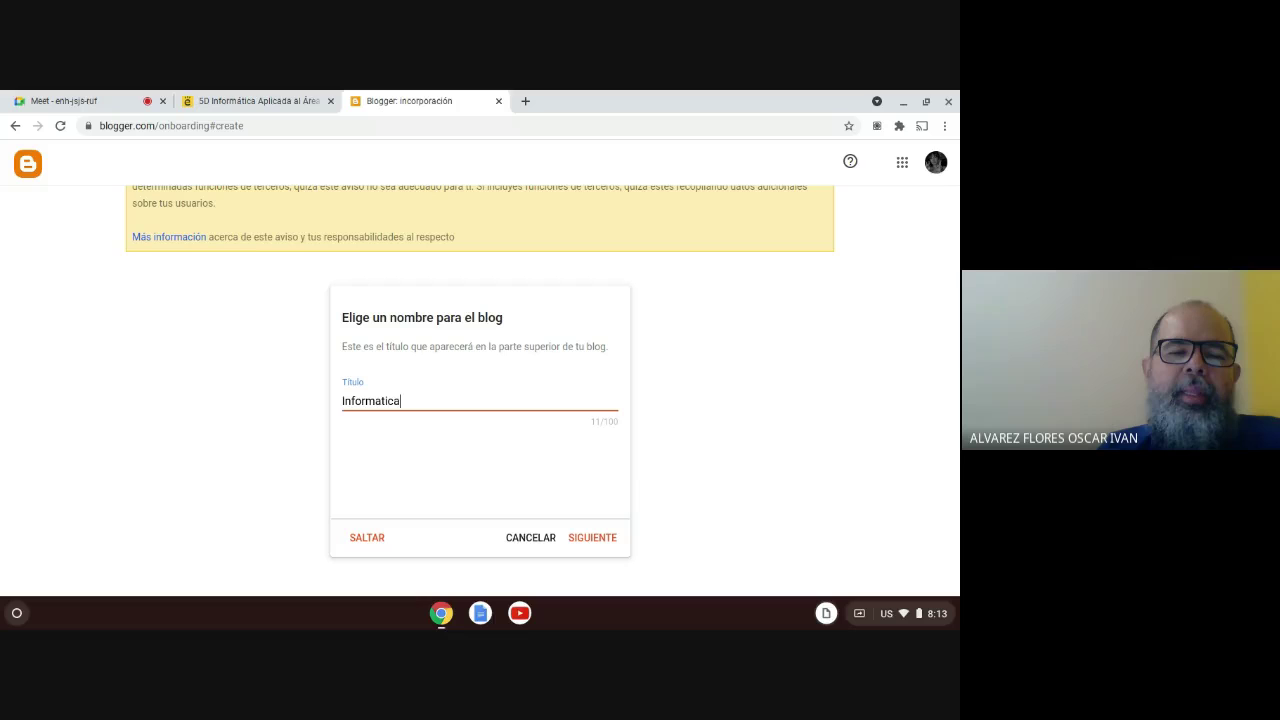
text( Apli)
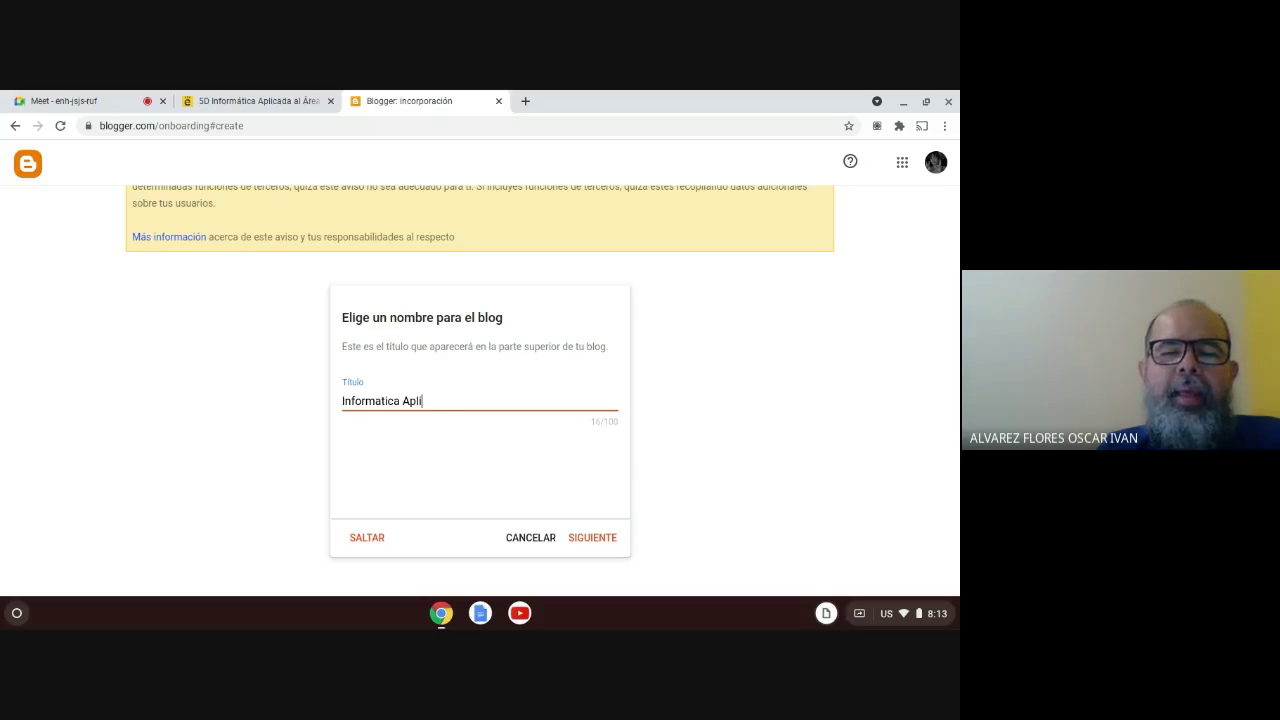
text(cada al)
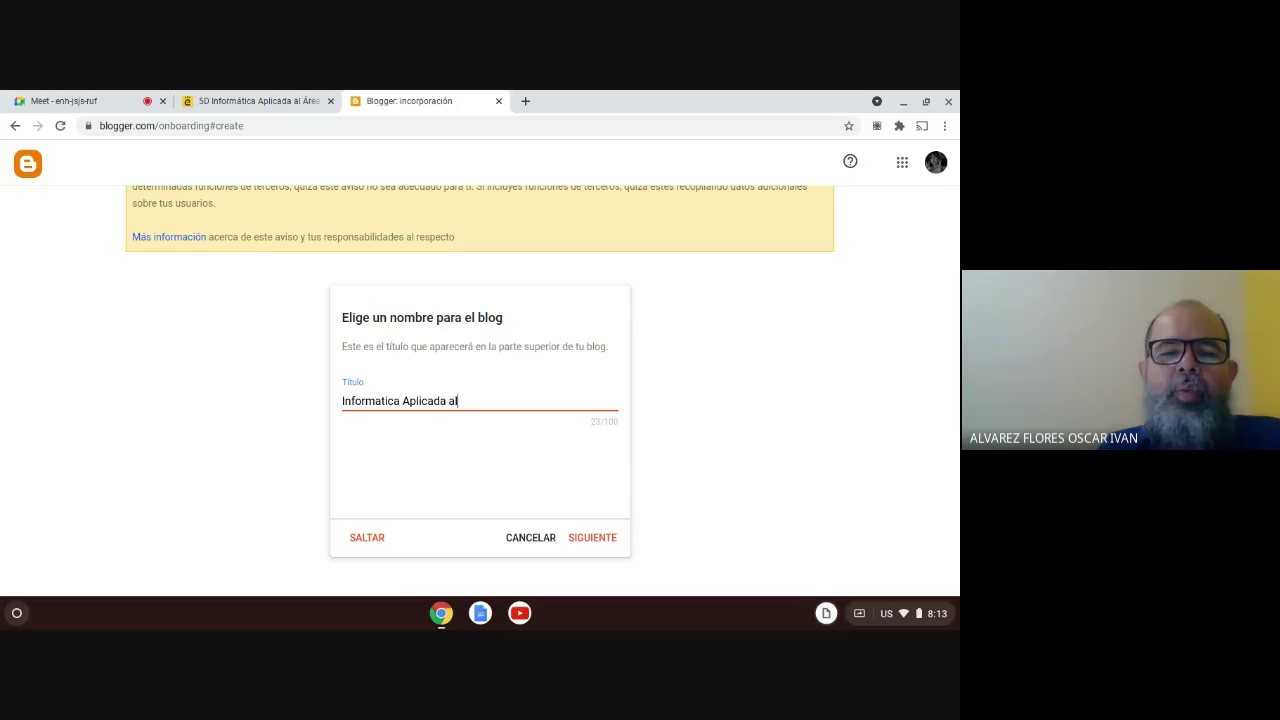
text( are)
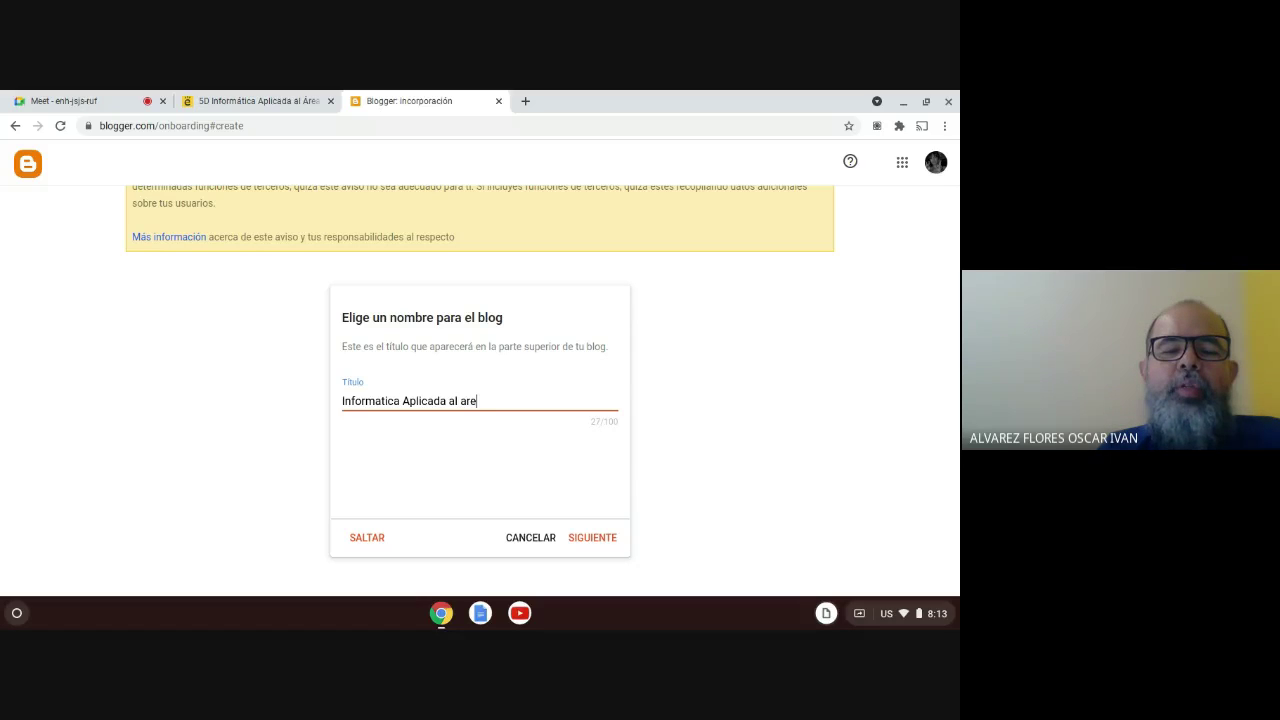
text(a de la )
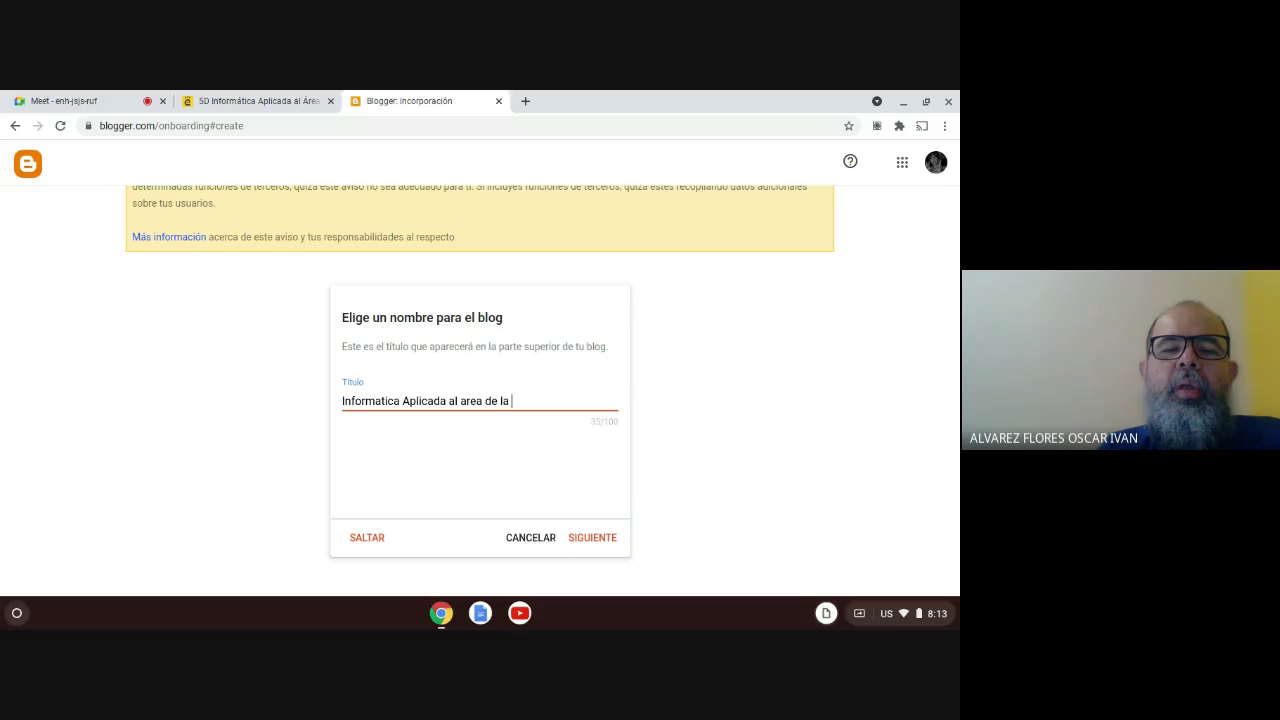
text(sa)
- Fix the 'a' in Informatica and complete the title as 'Informatica Aplicada al area de la salud'
click(381, 400)
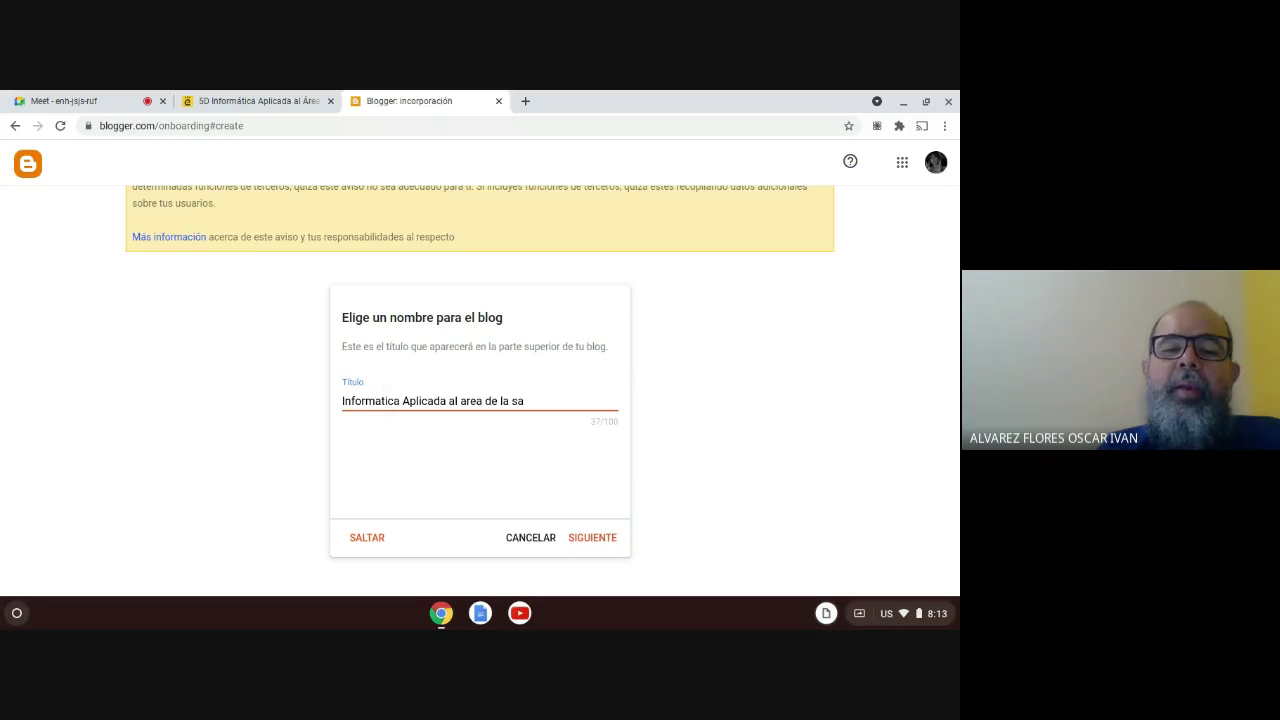
key(BackSpace)
text(A)
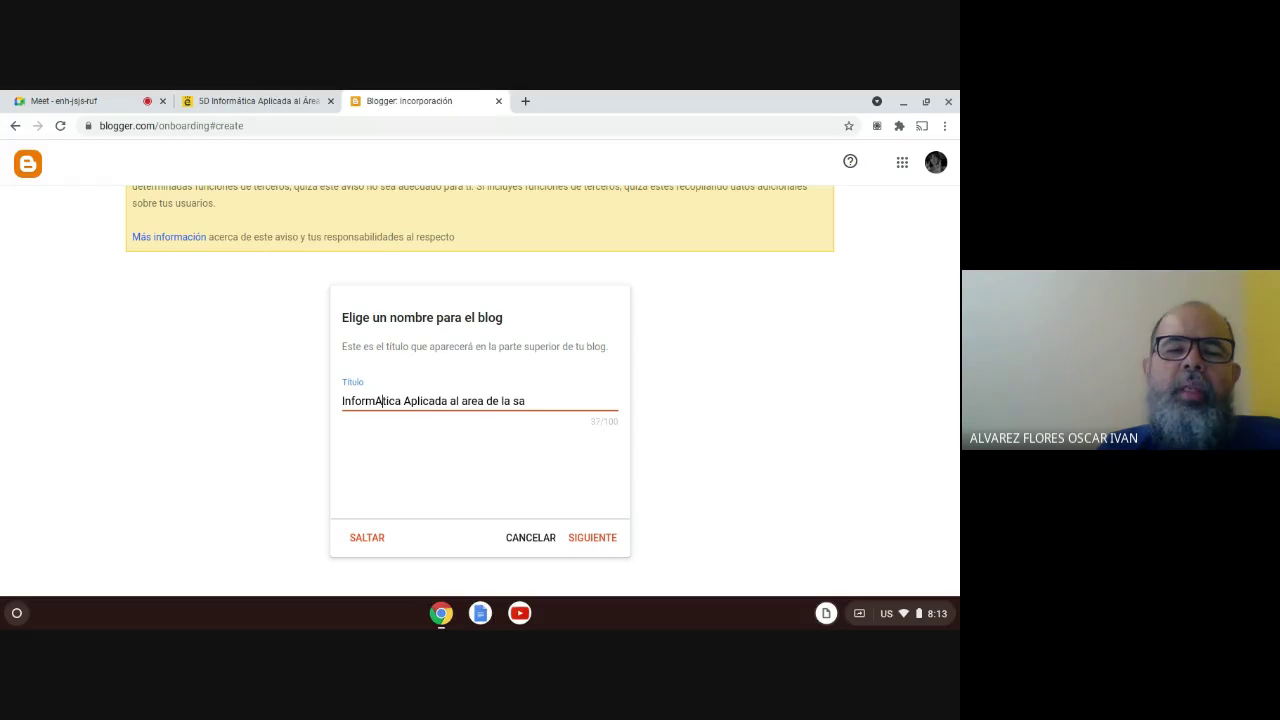
key(BackSpace)
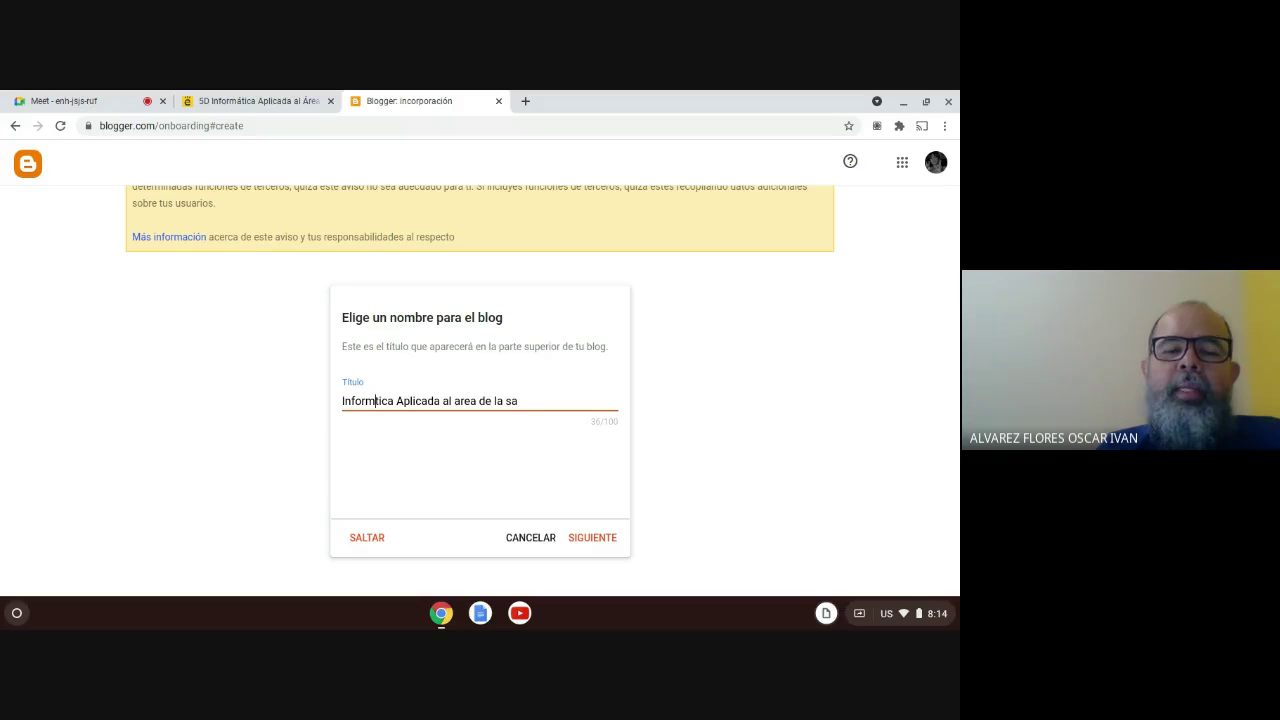
text(a)
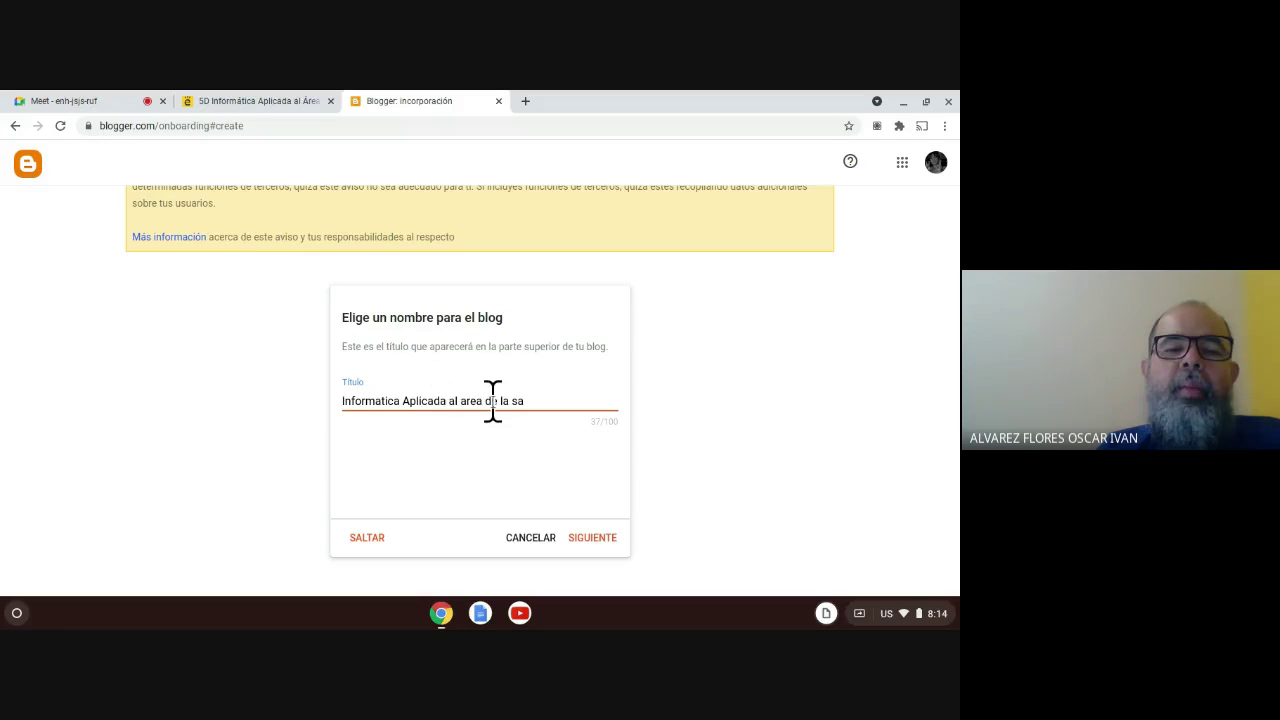
click(559, 403)
text(lud.)
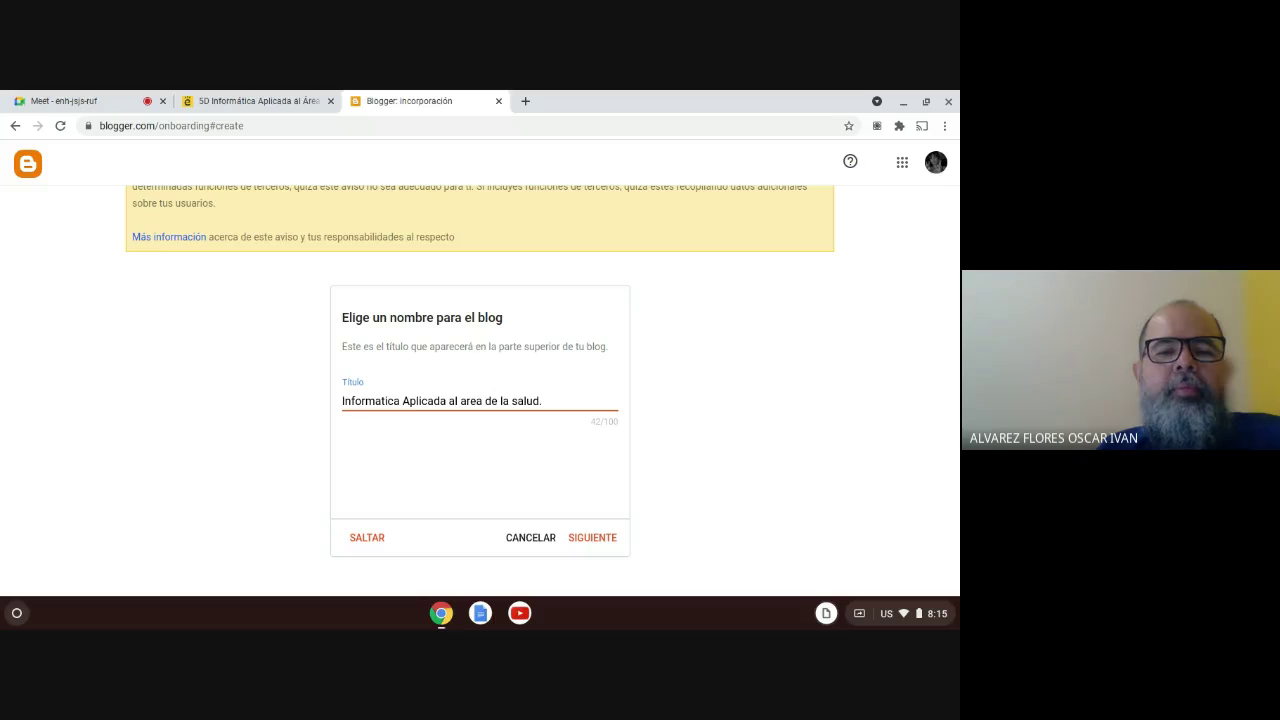
- Enter an available numeric blogspot.com address for the blog and continue
click(597, 540)
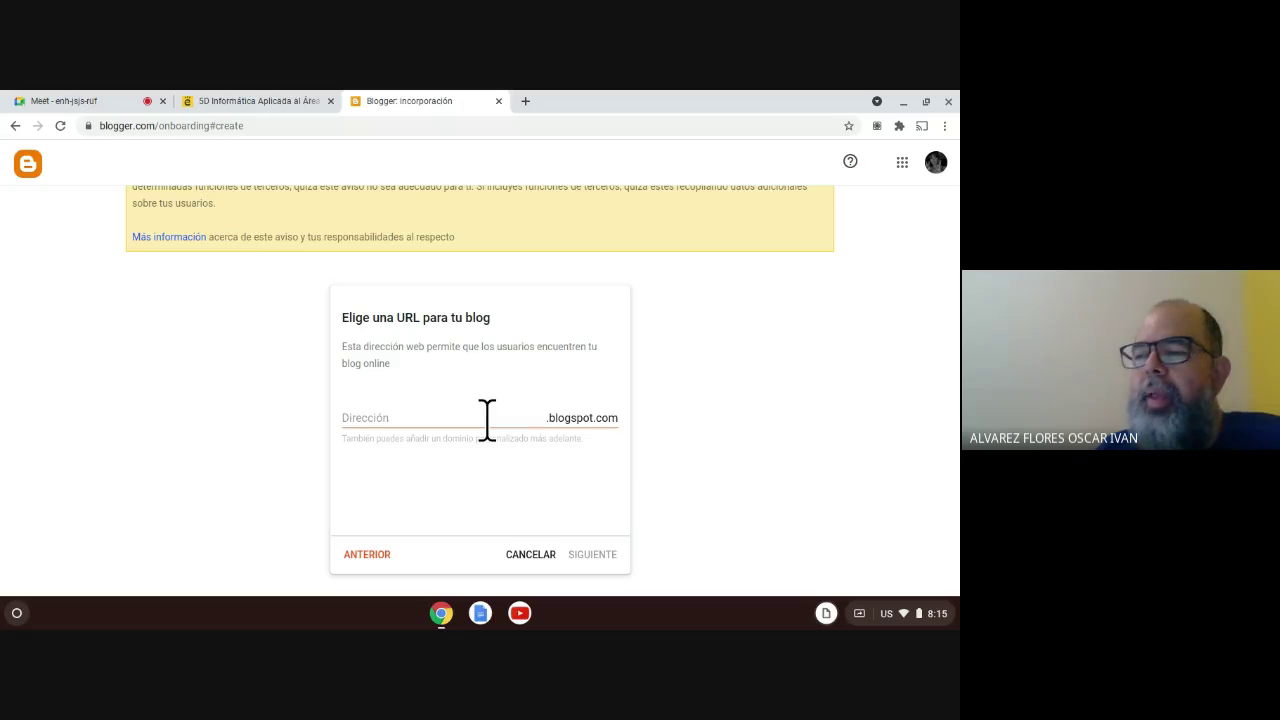
click(487, 419)
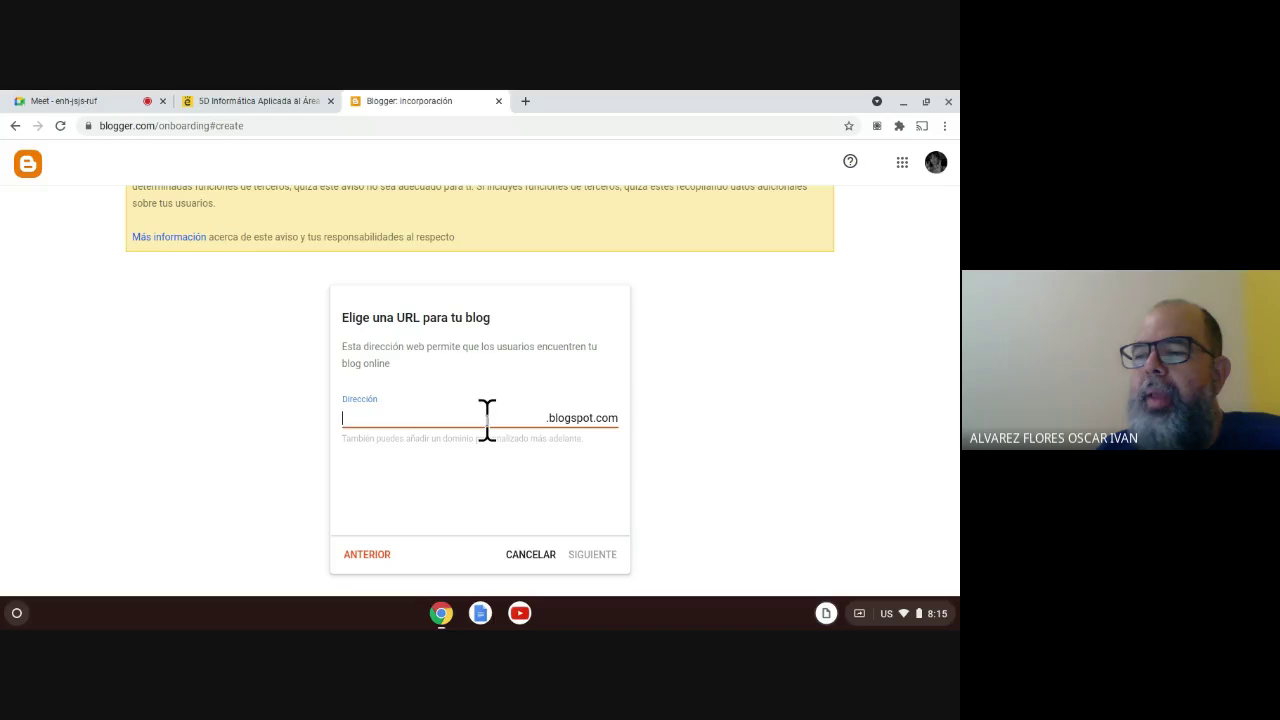
text(2019)
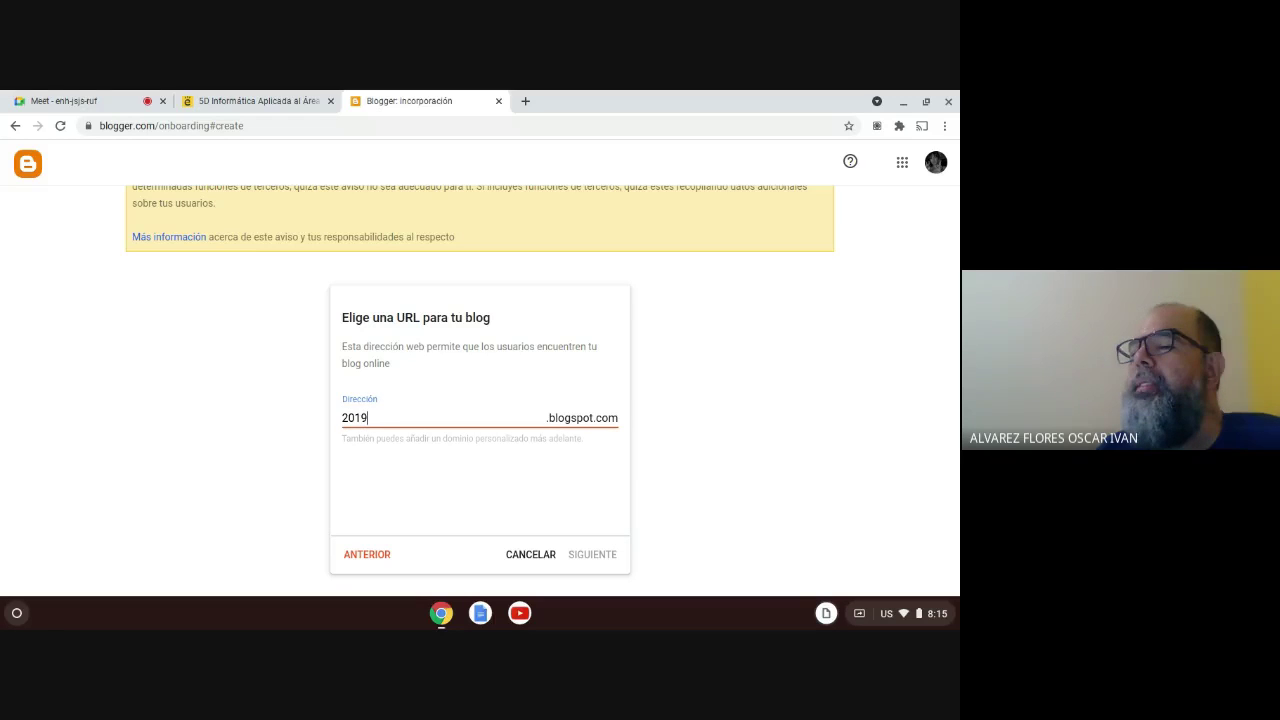
text(7)
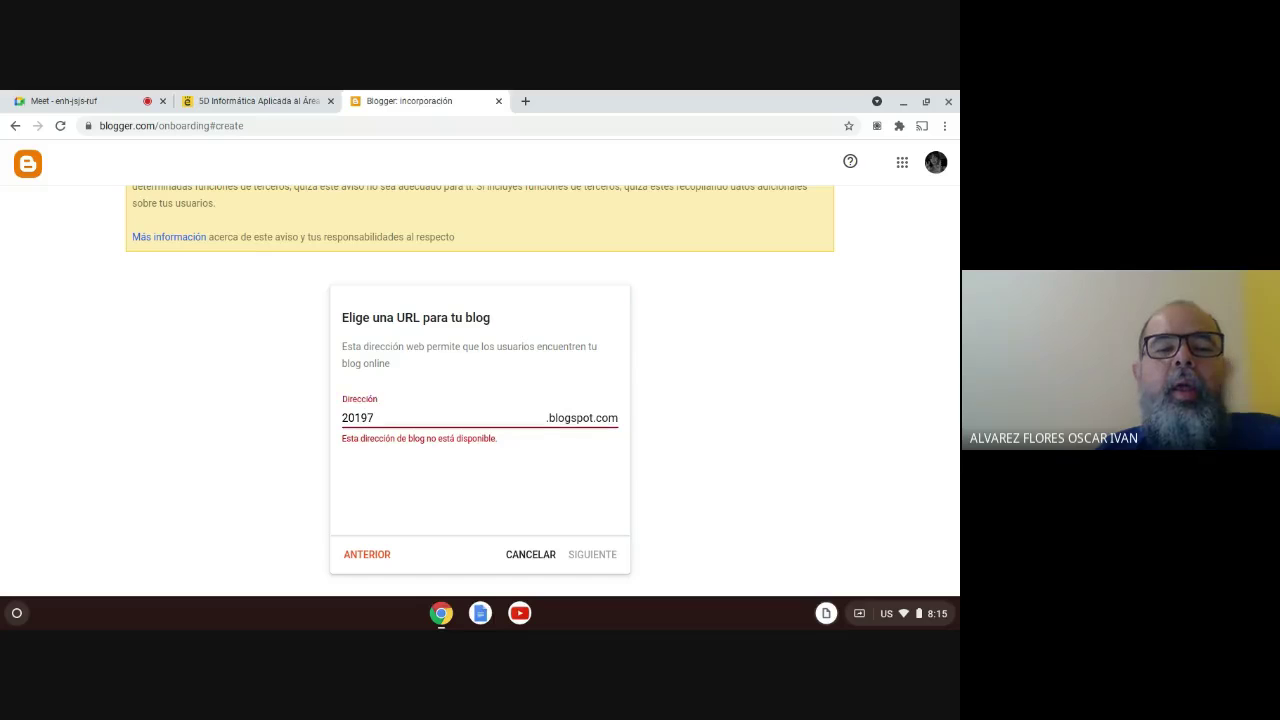
text(425)
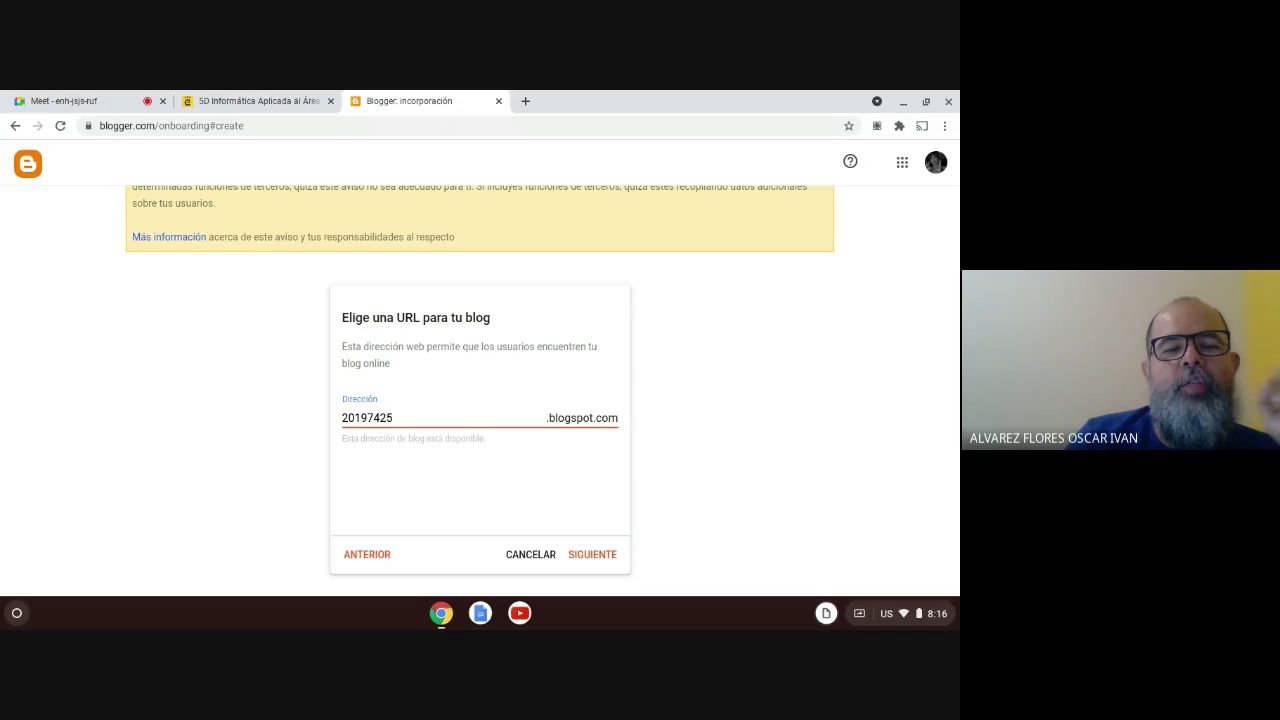
click(598, 558)
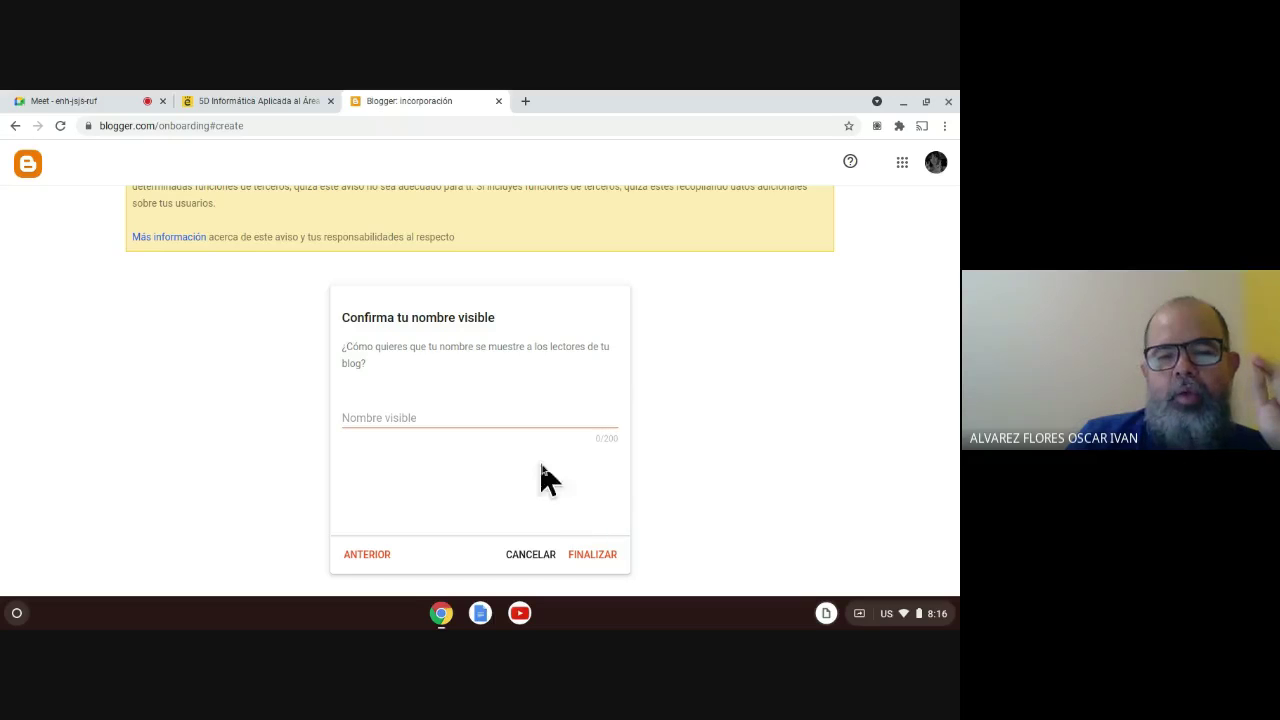
- Enter the author's full name as the display name, deleting one extra letter
click(524, 417)
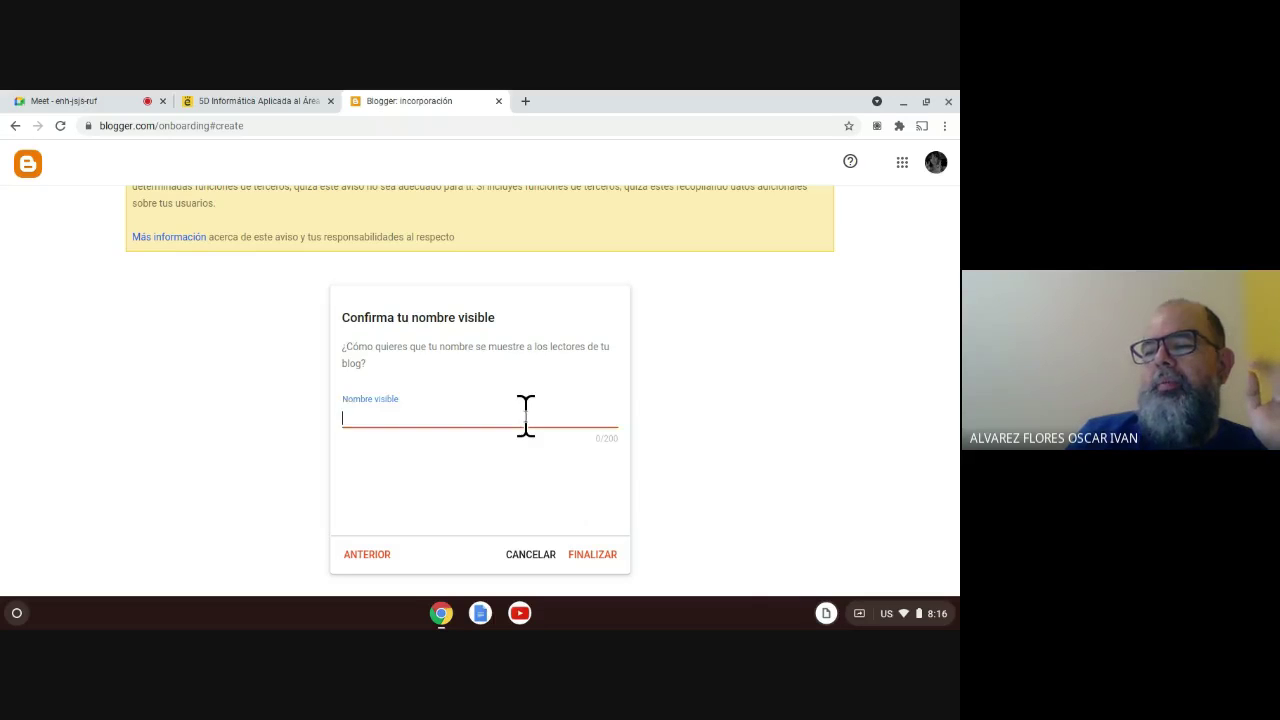
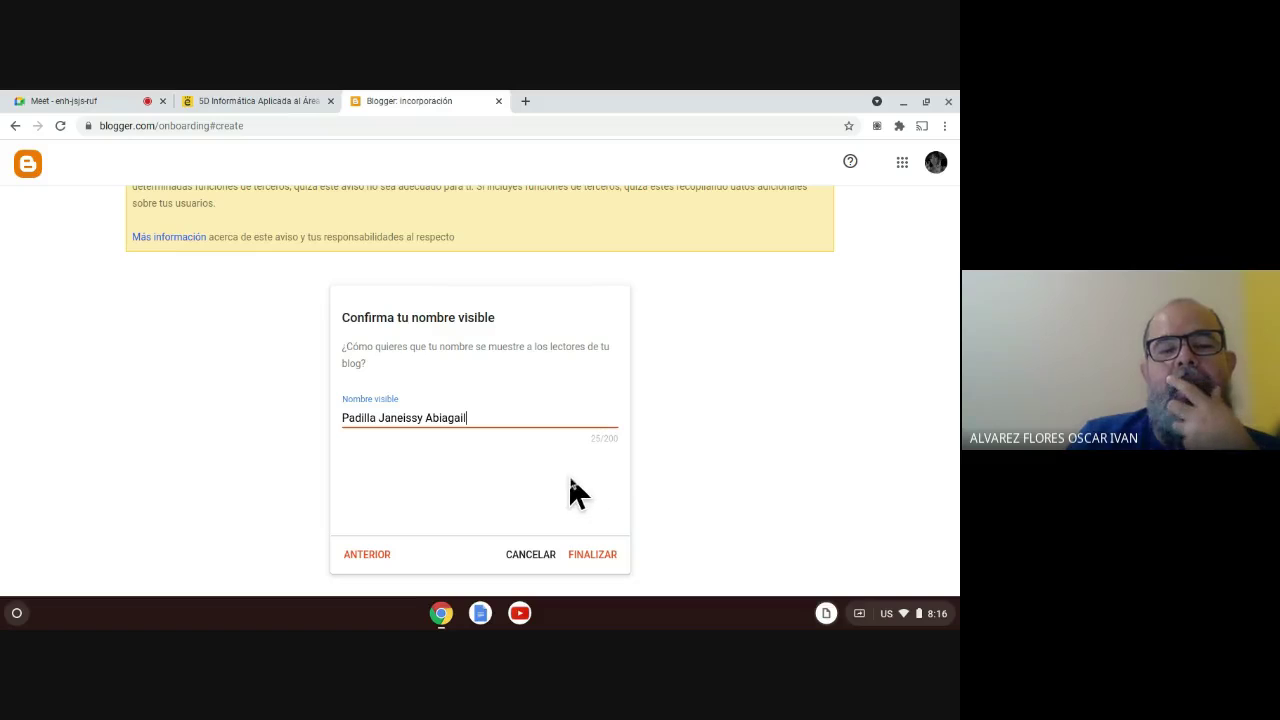
click(447, 418)
key(BackSpace)
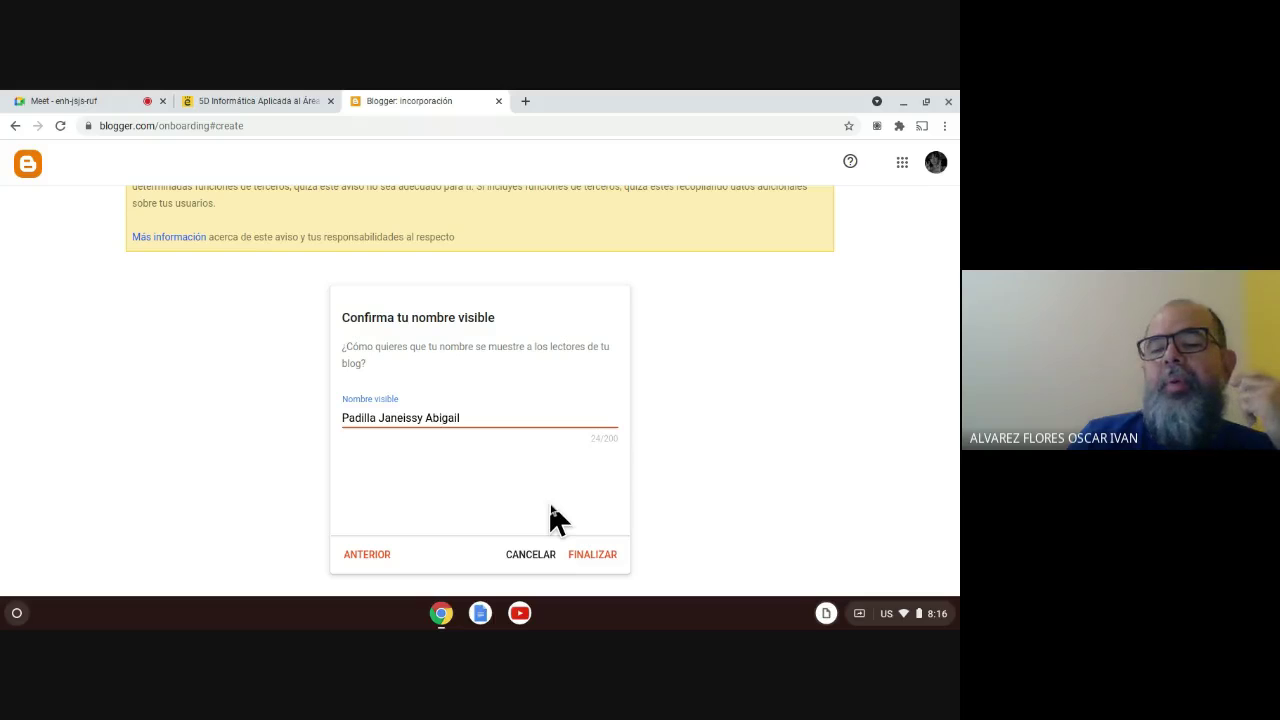
- Finalize setup so the new blog's empty Entradas dashboard appears
click(591, 558)
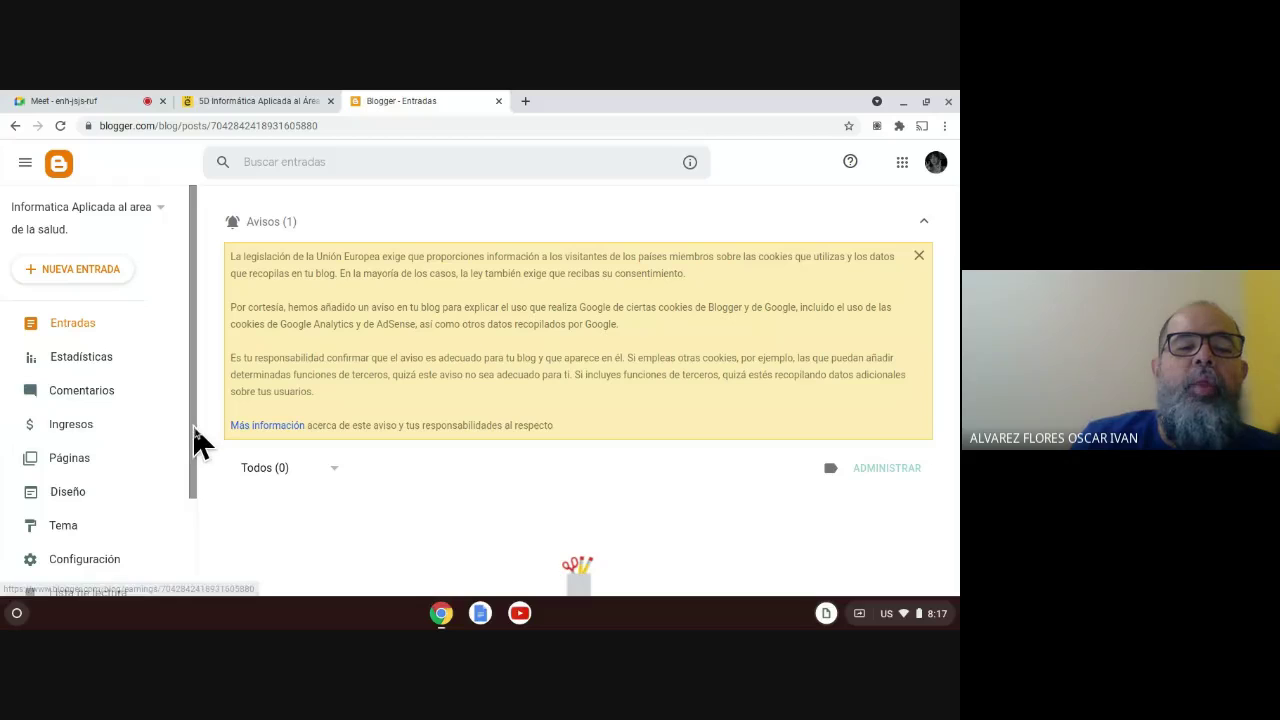
drag(196, 430, 196, 460)
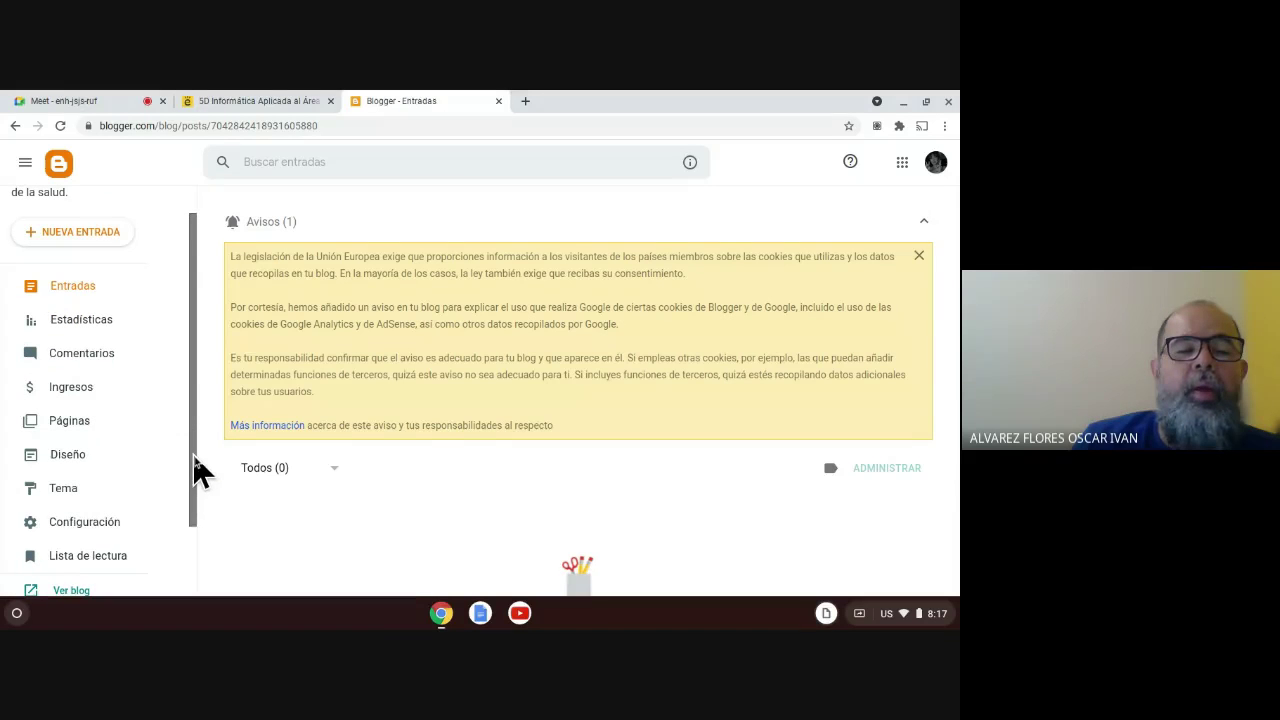
click(95, 529)
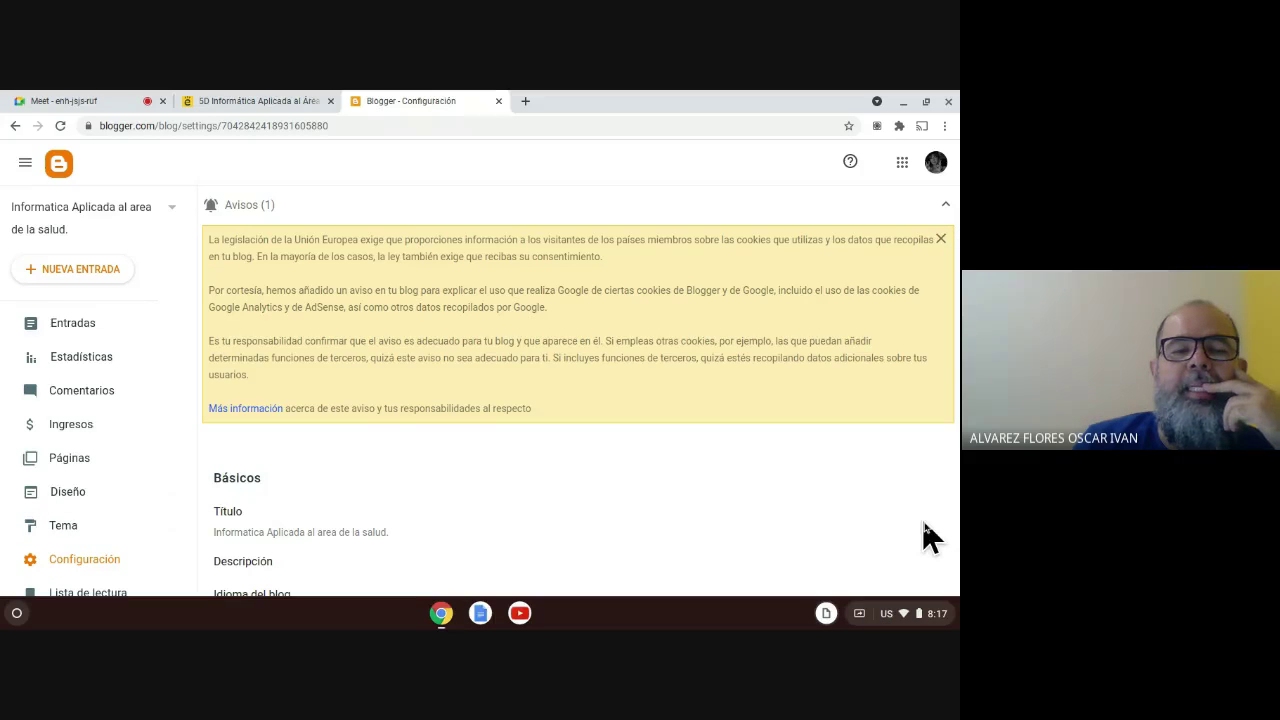
scroll(925, 530, down, 3)
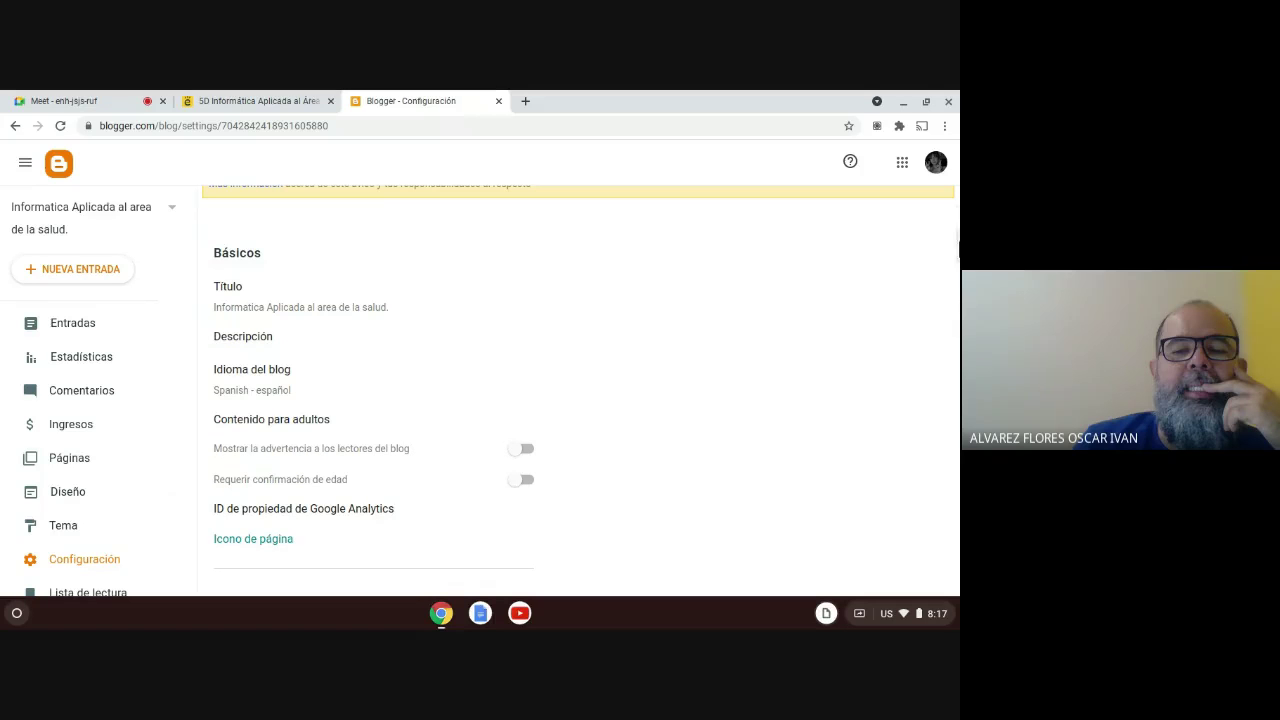
scroll(774, 283, down, 1)
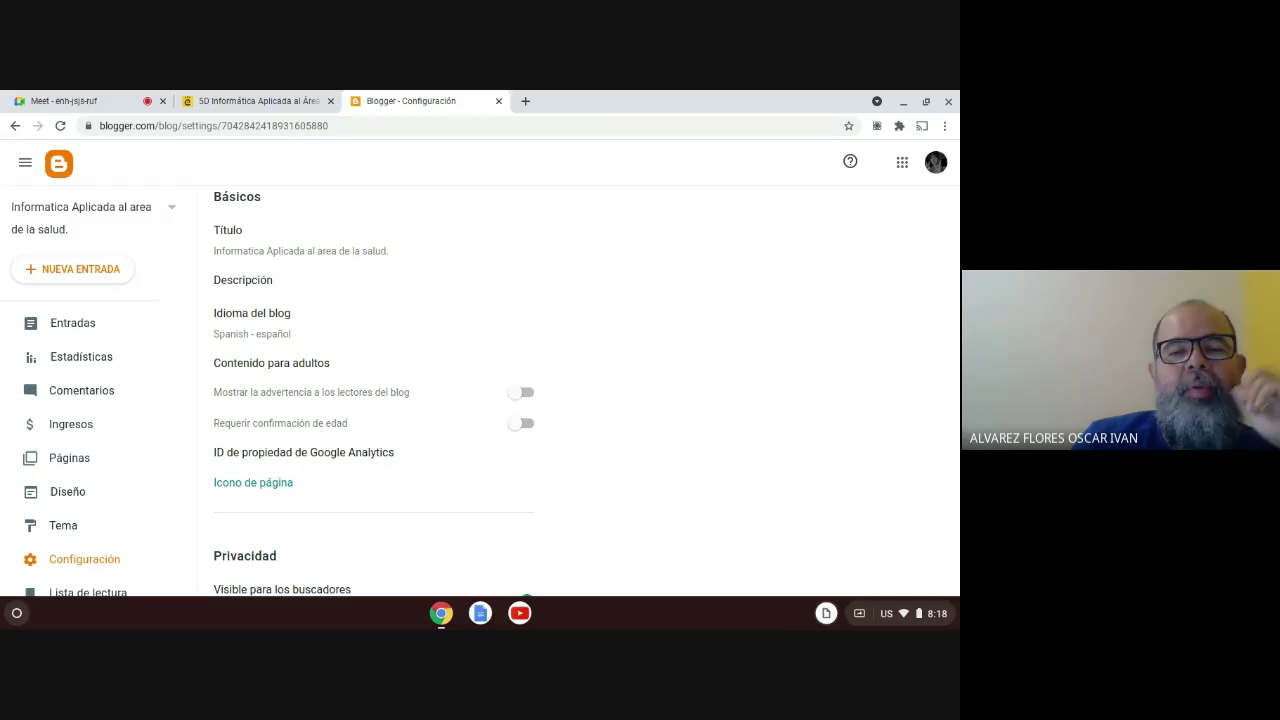
scroll(480, 390, down, 3)
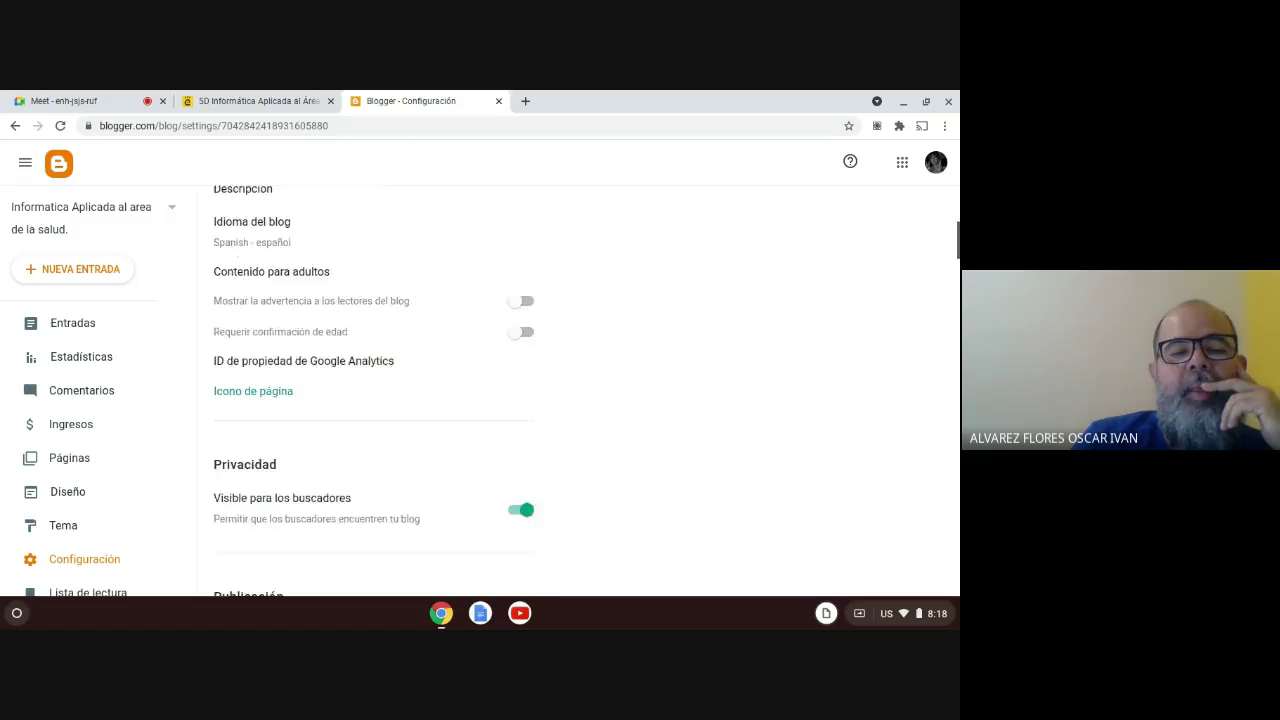
scroll(374, 390, down, 3)
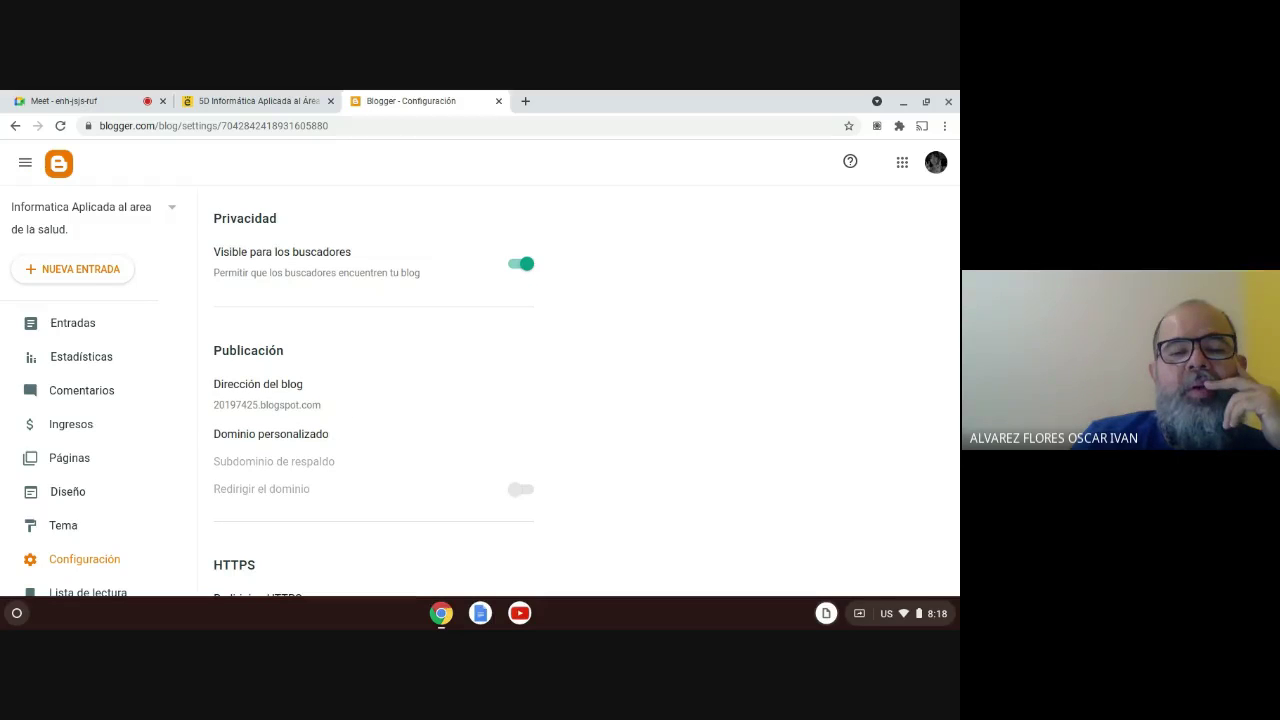
scroll(374, 390, down, 2)
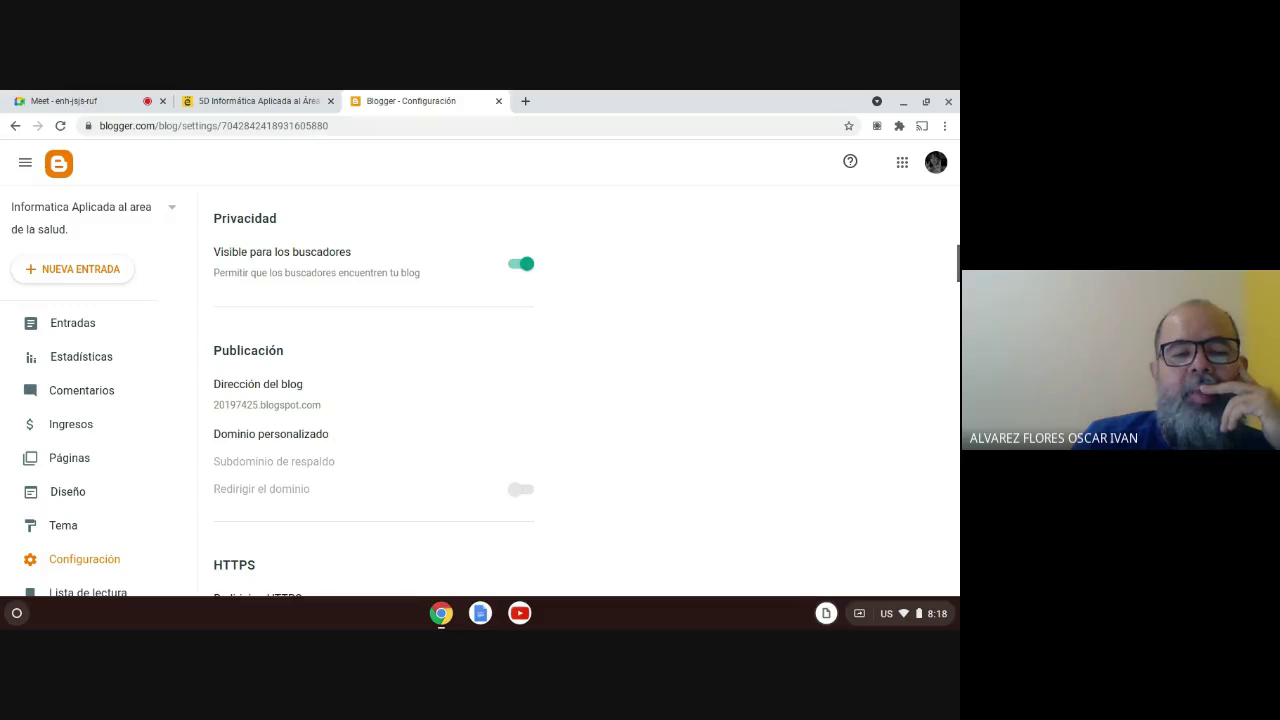
scroll(374, 390, down, 1)
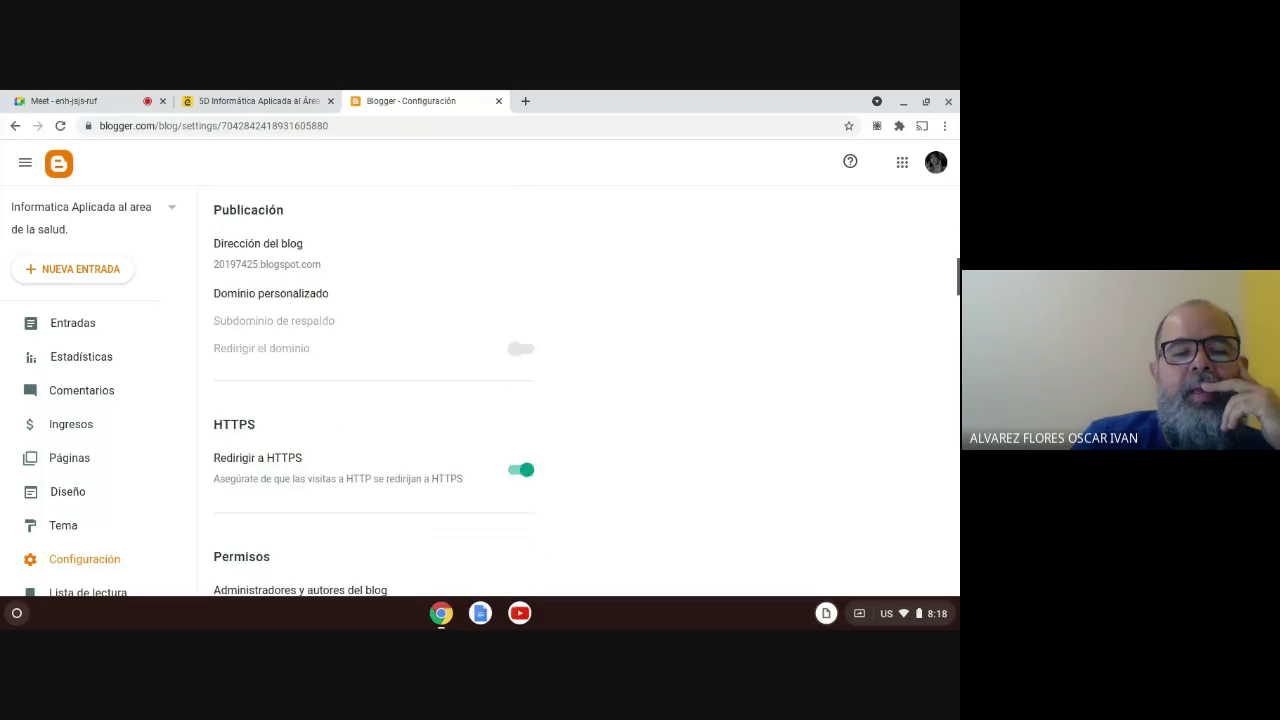
scroll(374, 390, down, 4)
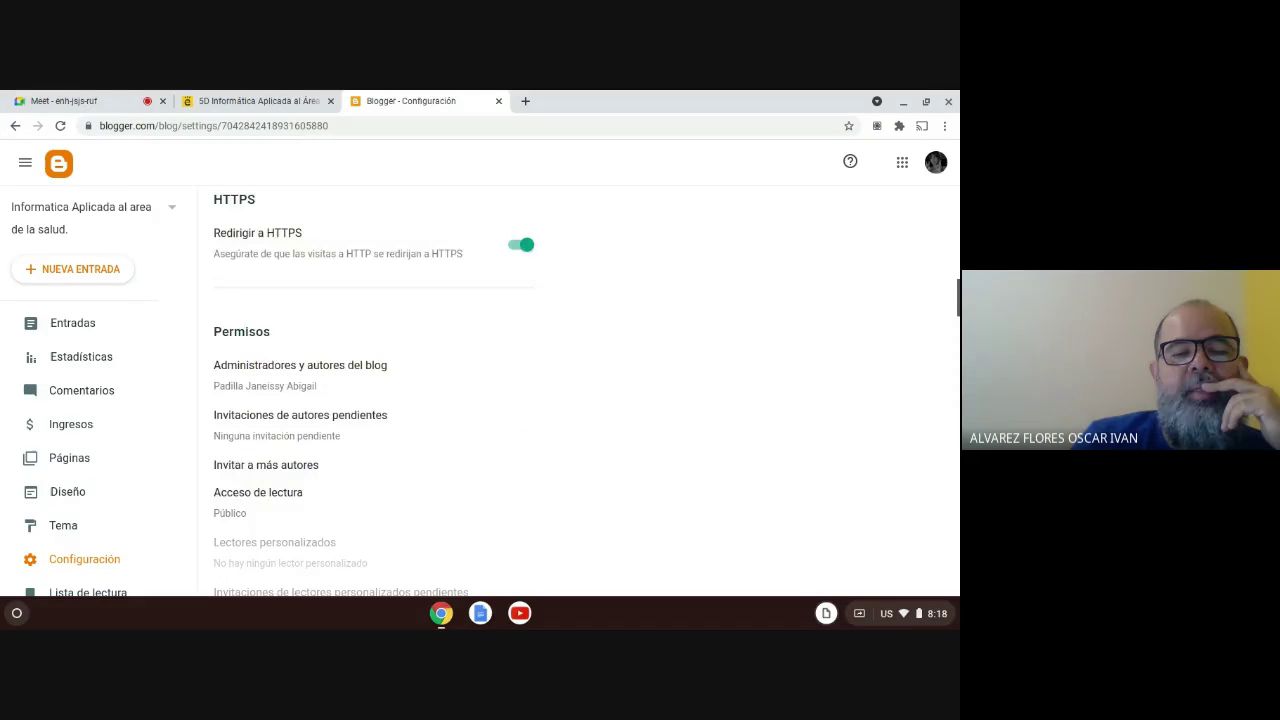
scroll(374, 390, down, 1)
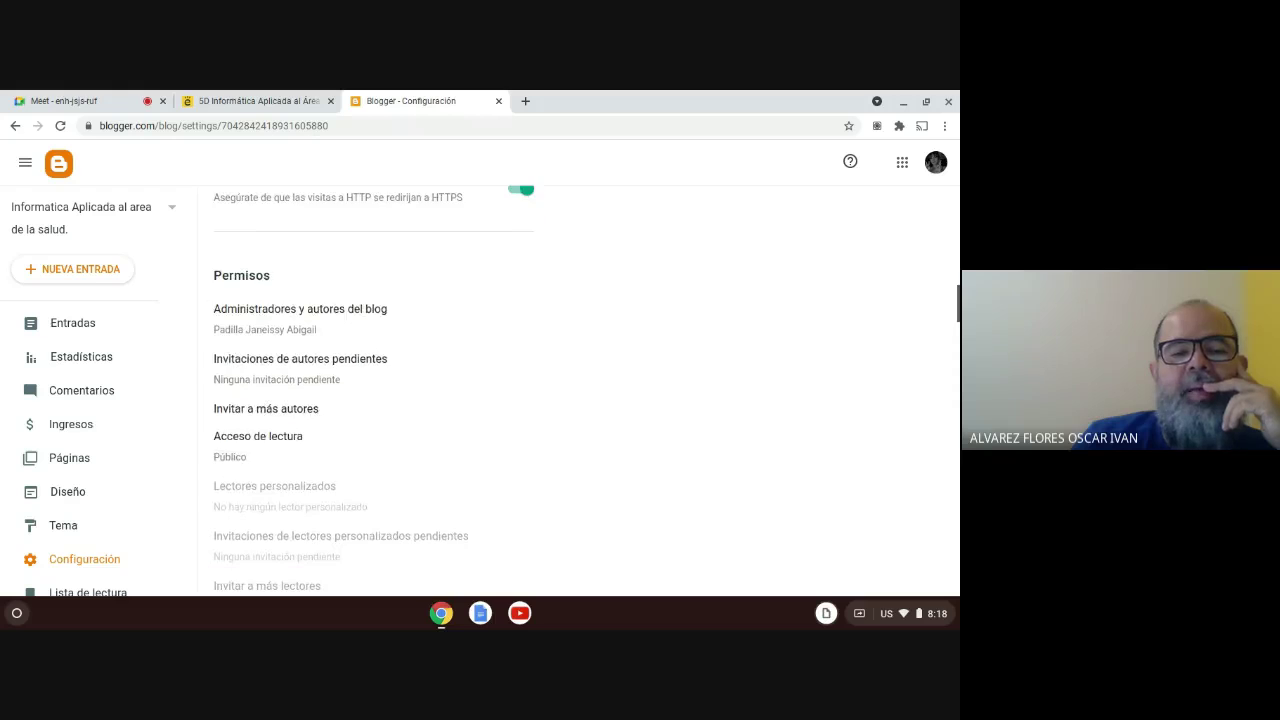
scroll(374, 390, down, 2)
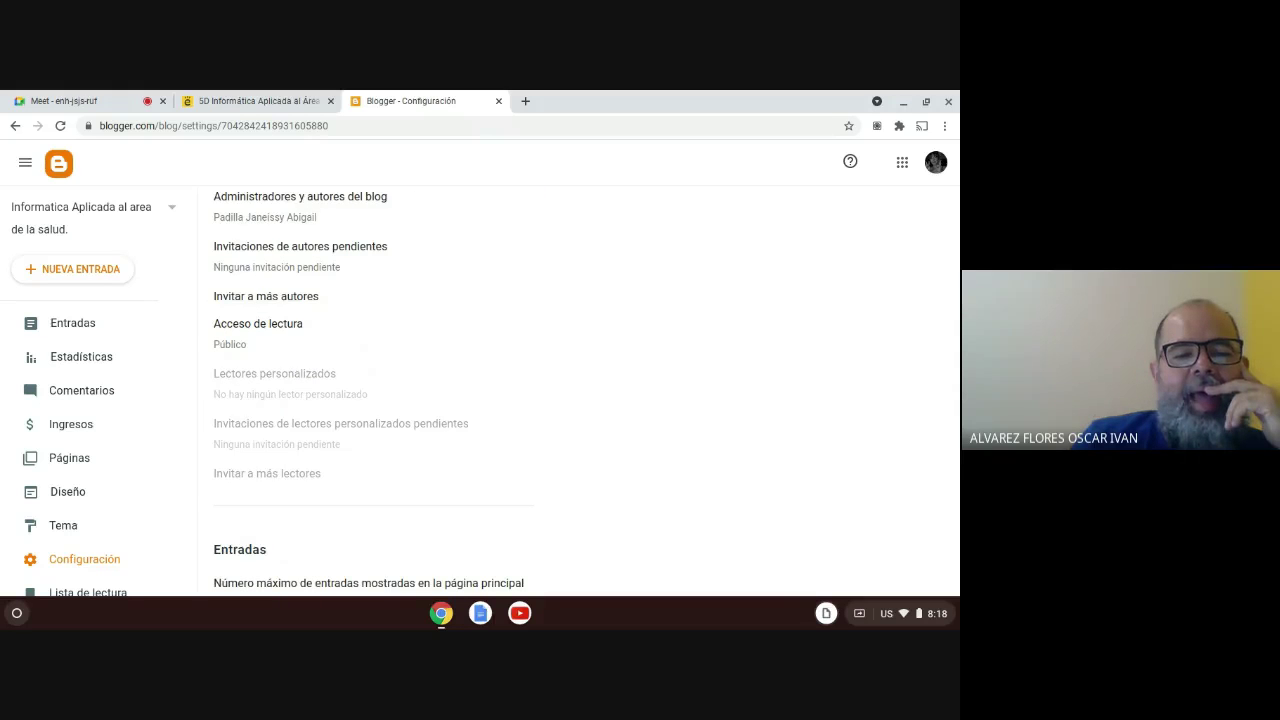
scroll(586, 387, down, 4)
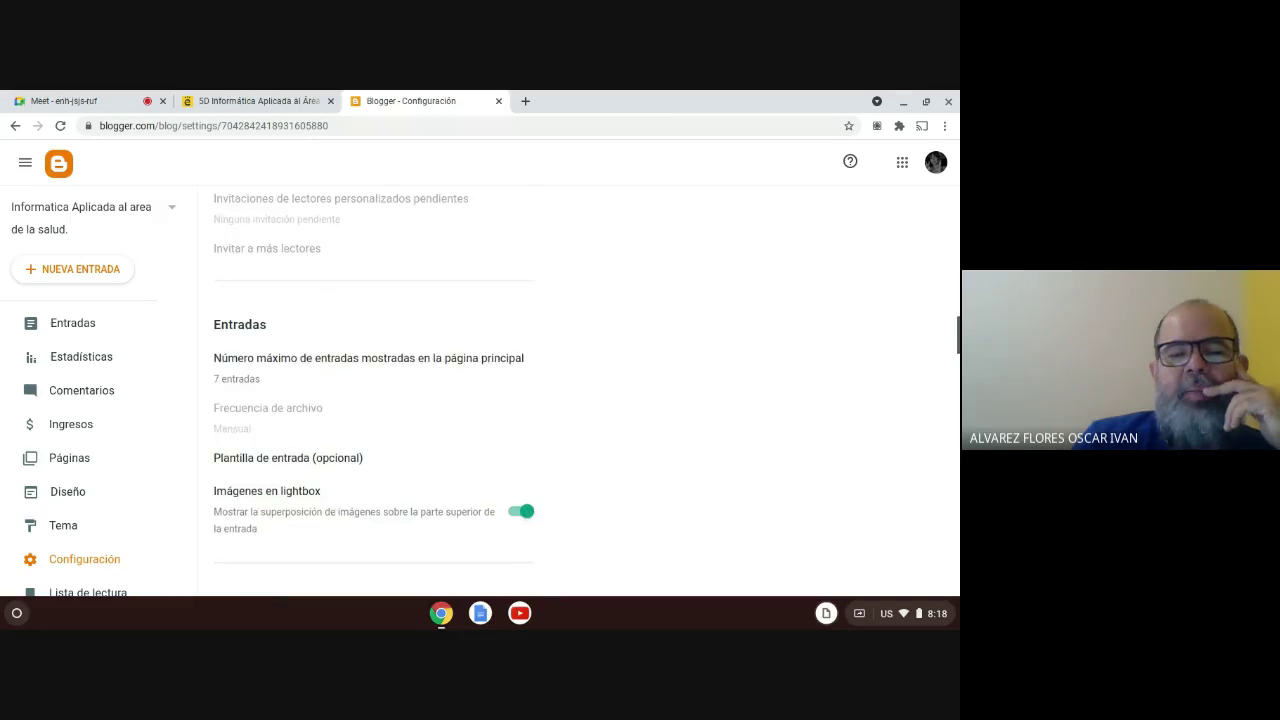
scroll(375, 385, down, 1)
scroll(480, 390, down, 3)
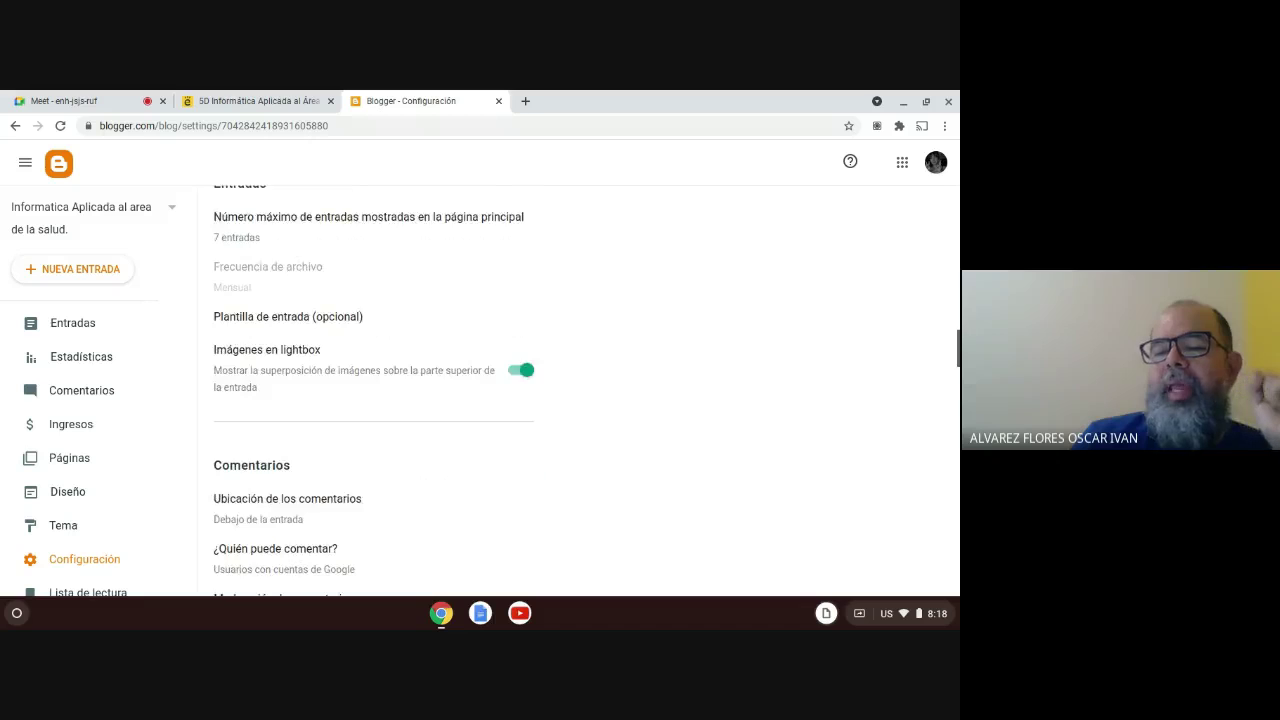
scroll(480, 390, down, 2)
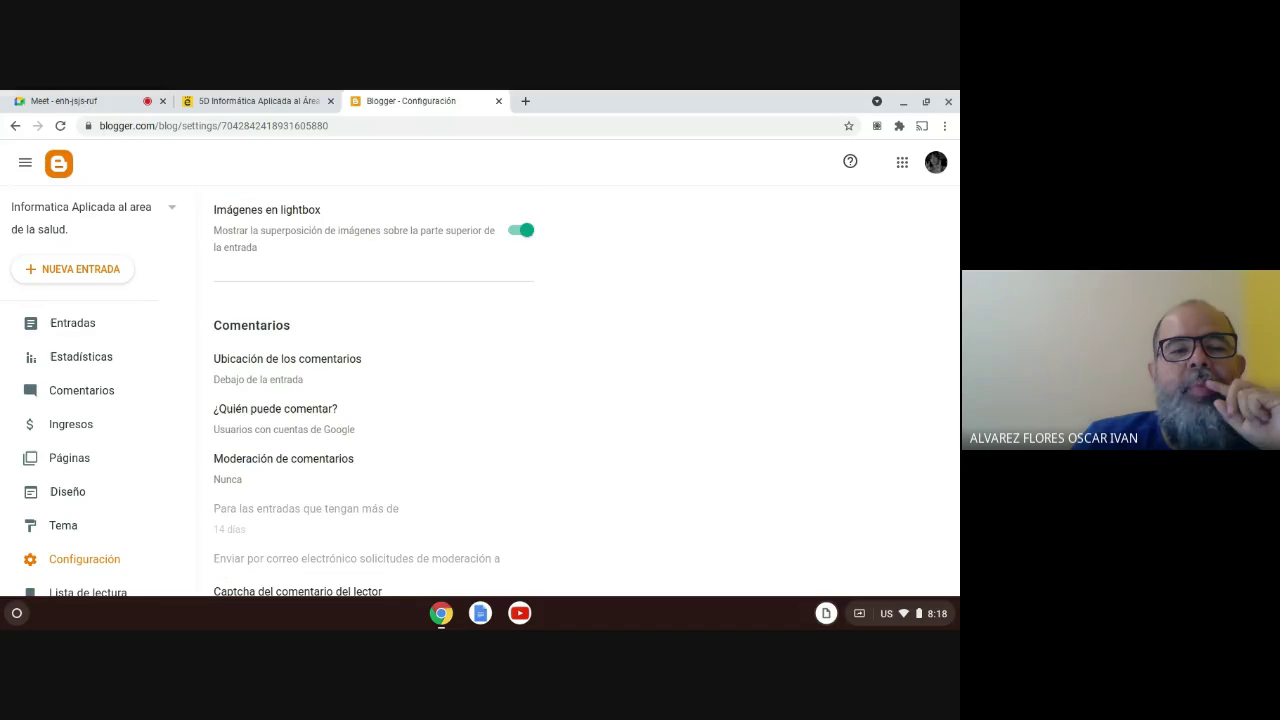
scroll(480, 390, up, 3)
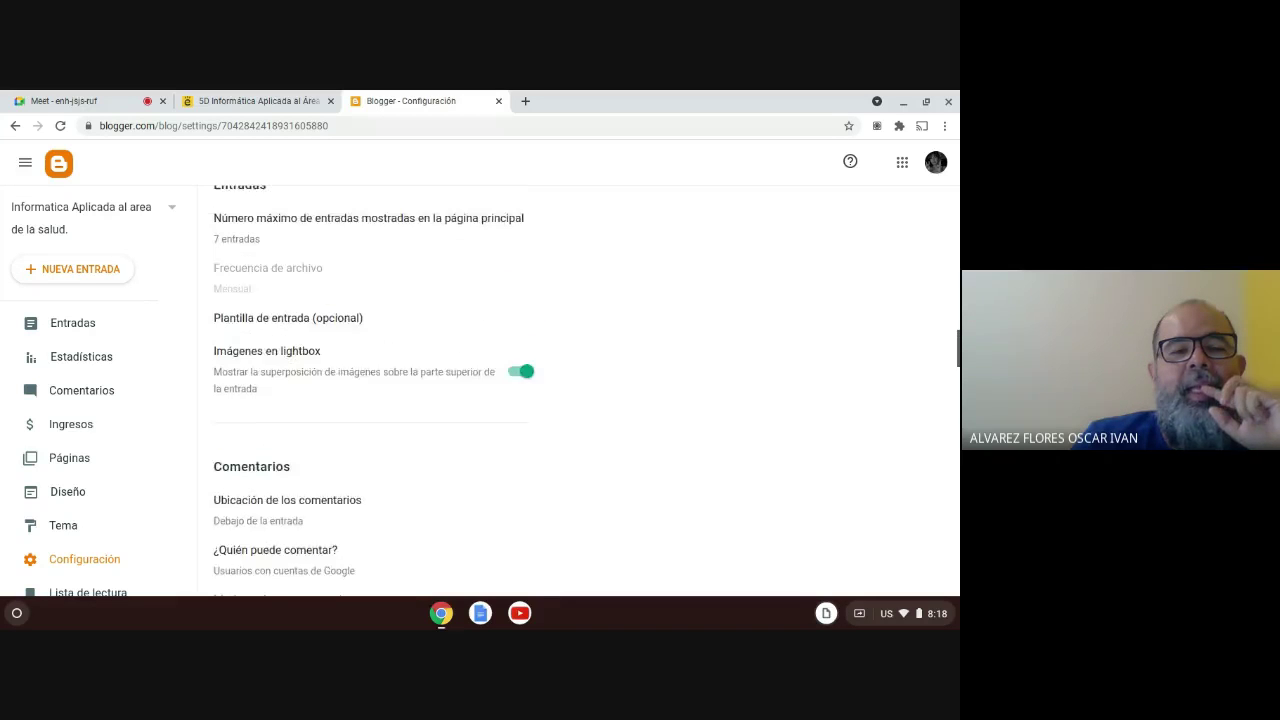
scroll(480, 390, up, 1)
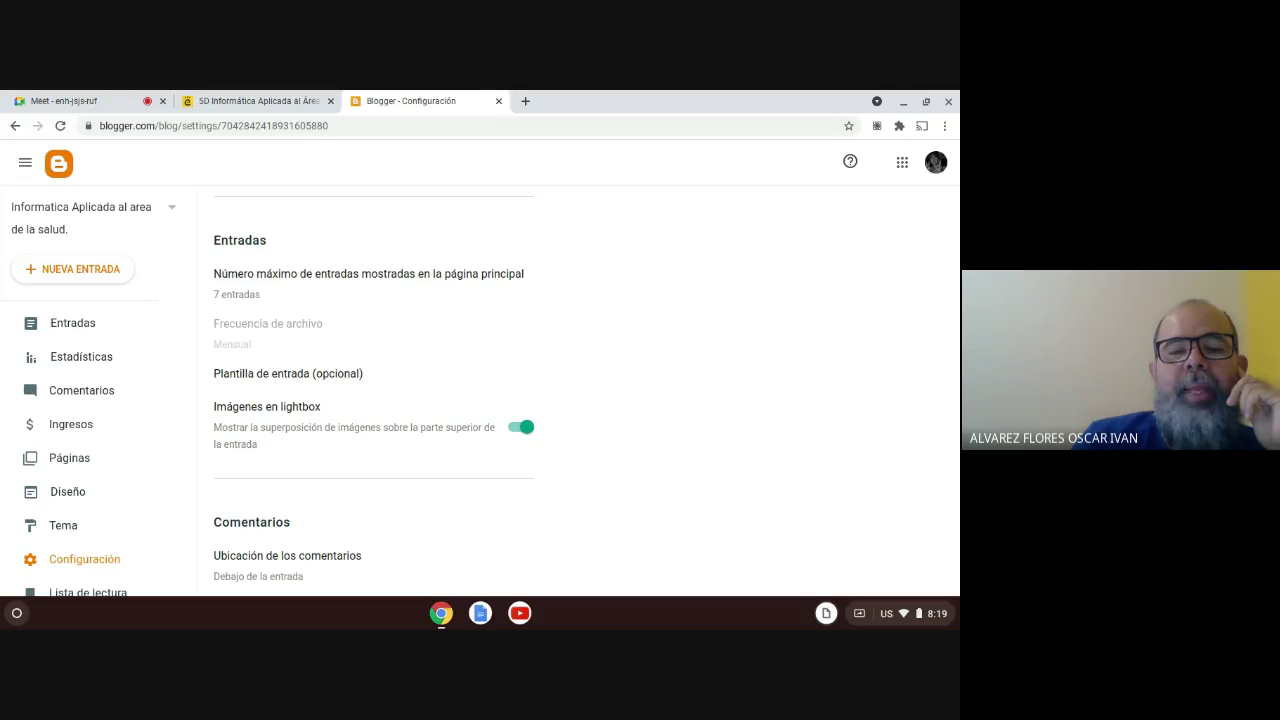
- Change the maximum posts shown on the main page from 7 to 15 and save
click(484, 270)
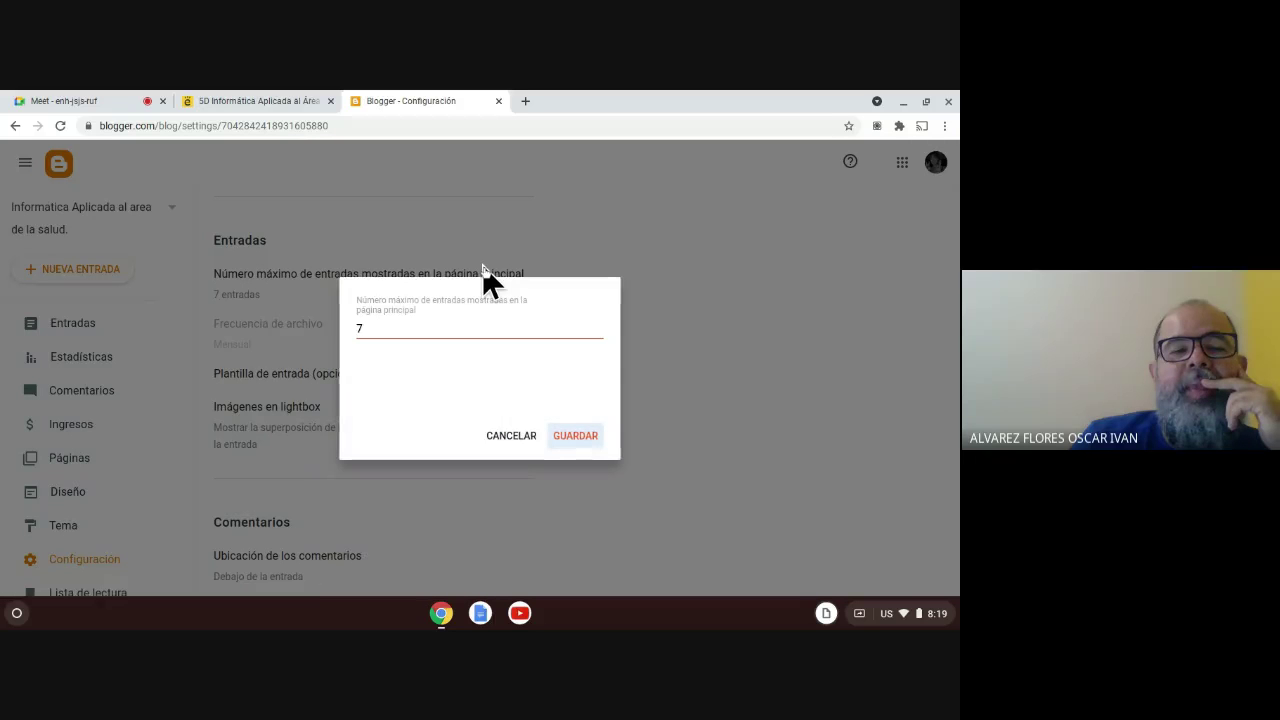
click(446, 328)
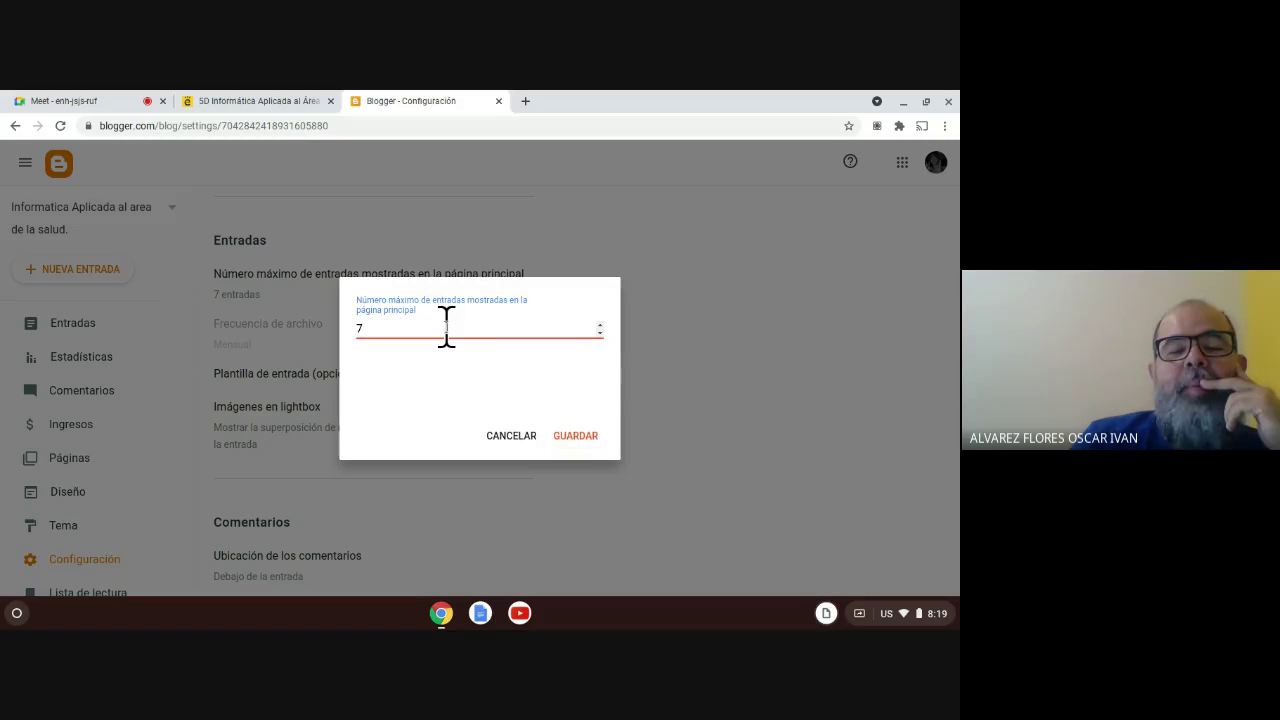
key(BackSpace)
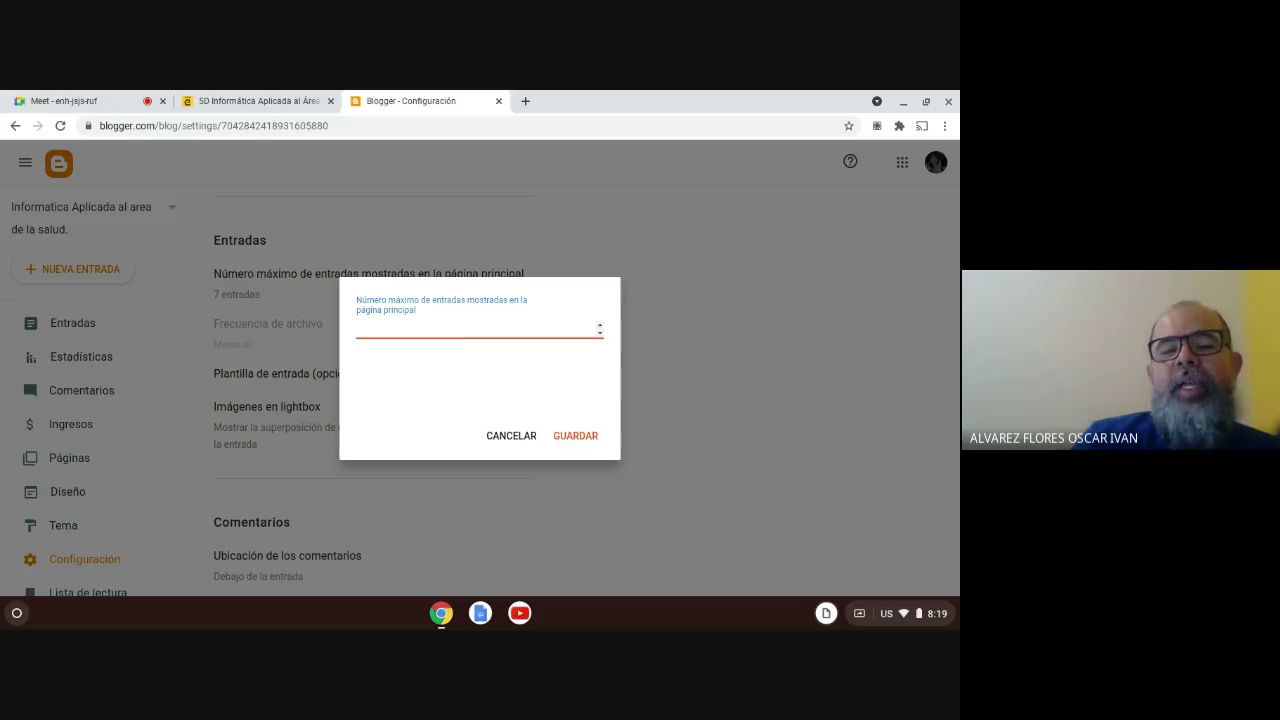
text(15)
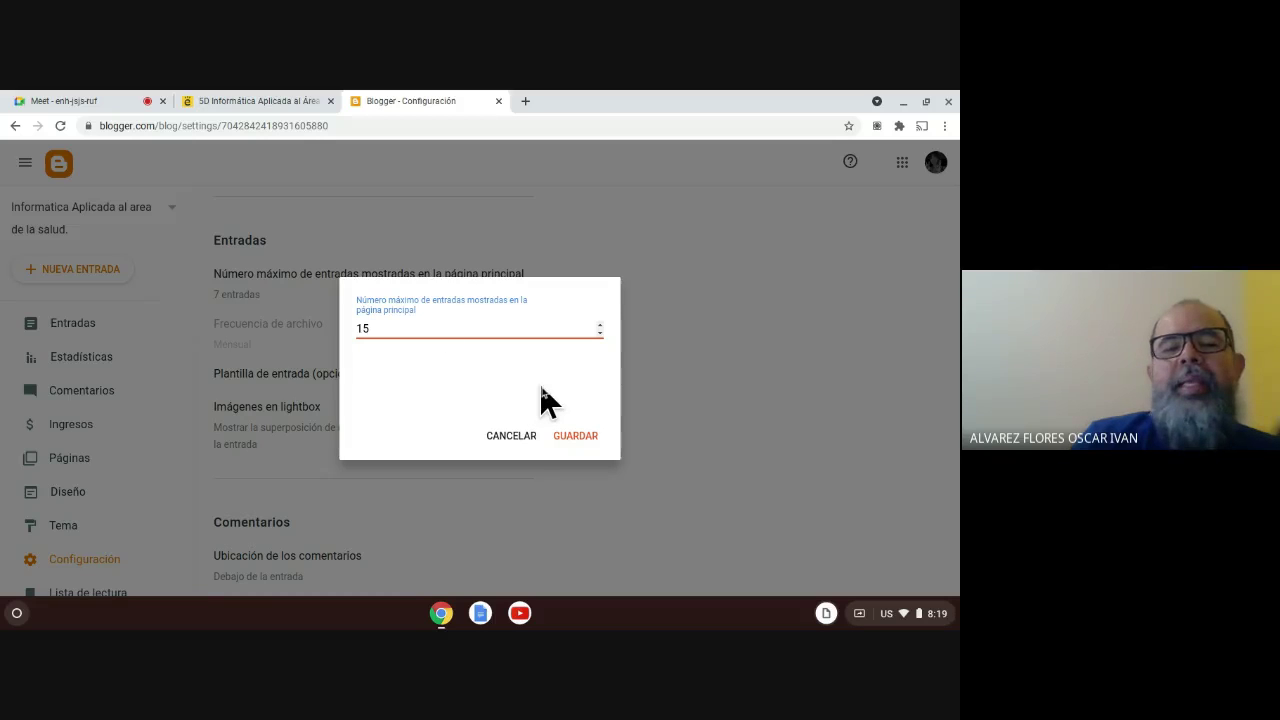
click(575, 436)
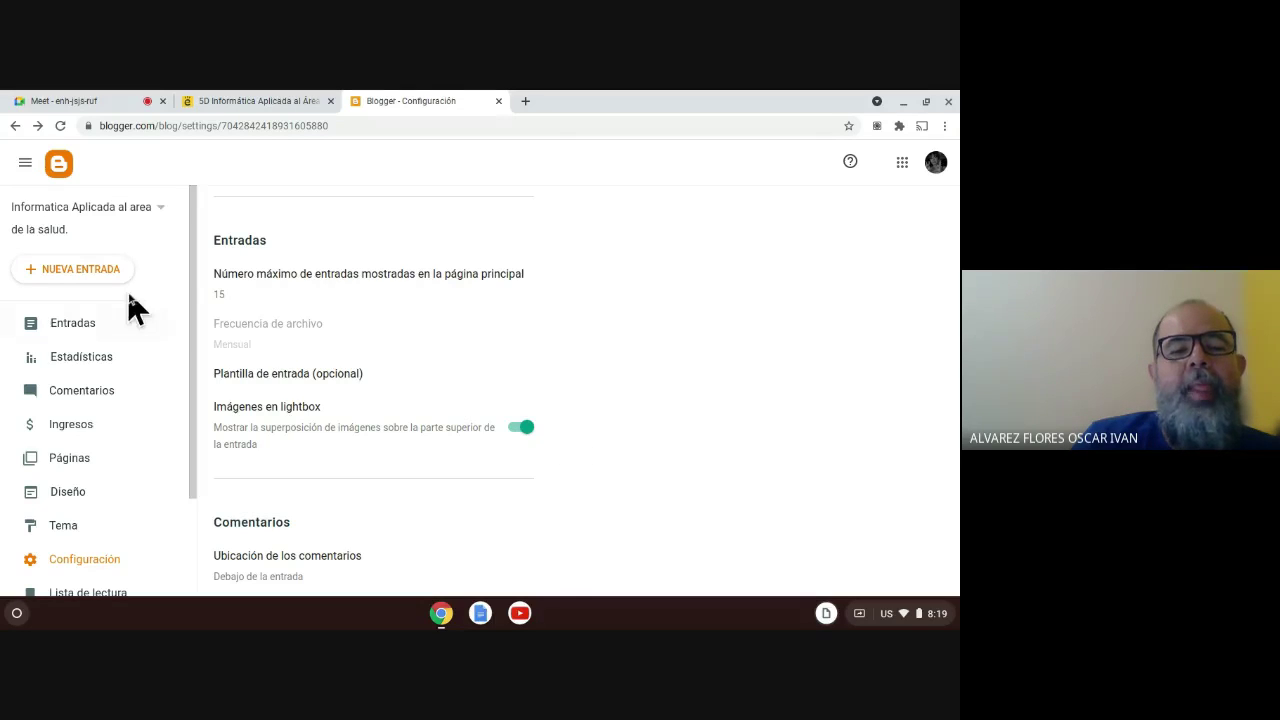
- Switch to the blog's Diseño layout page from the sidebar
click(124, 490)
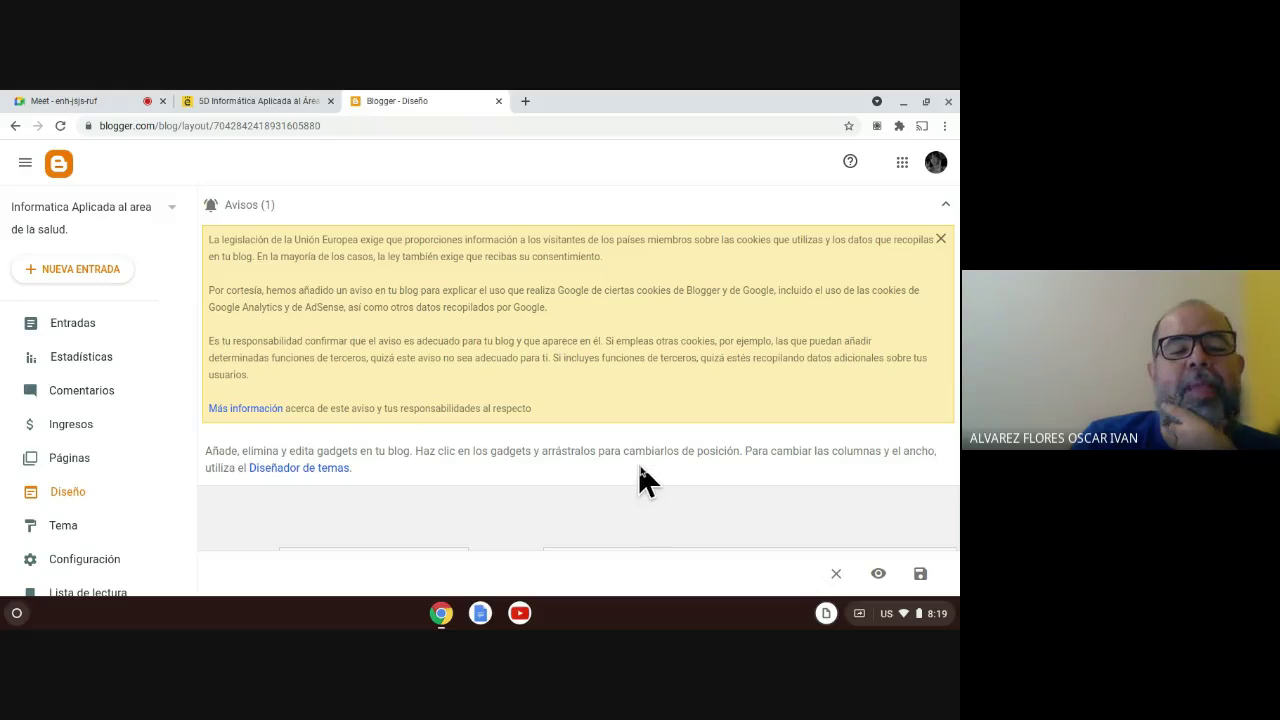
- Open Tema and browse the theme gallery to the Simple templates such as Bold
click(138, 527)
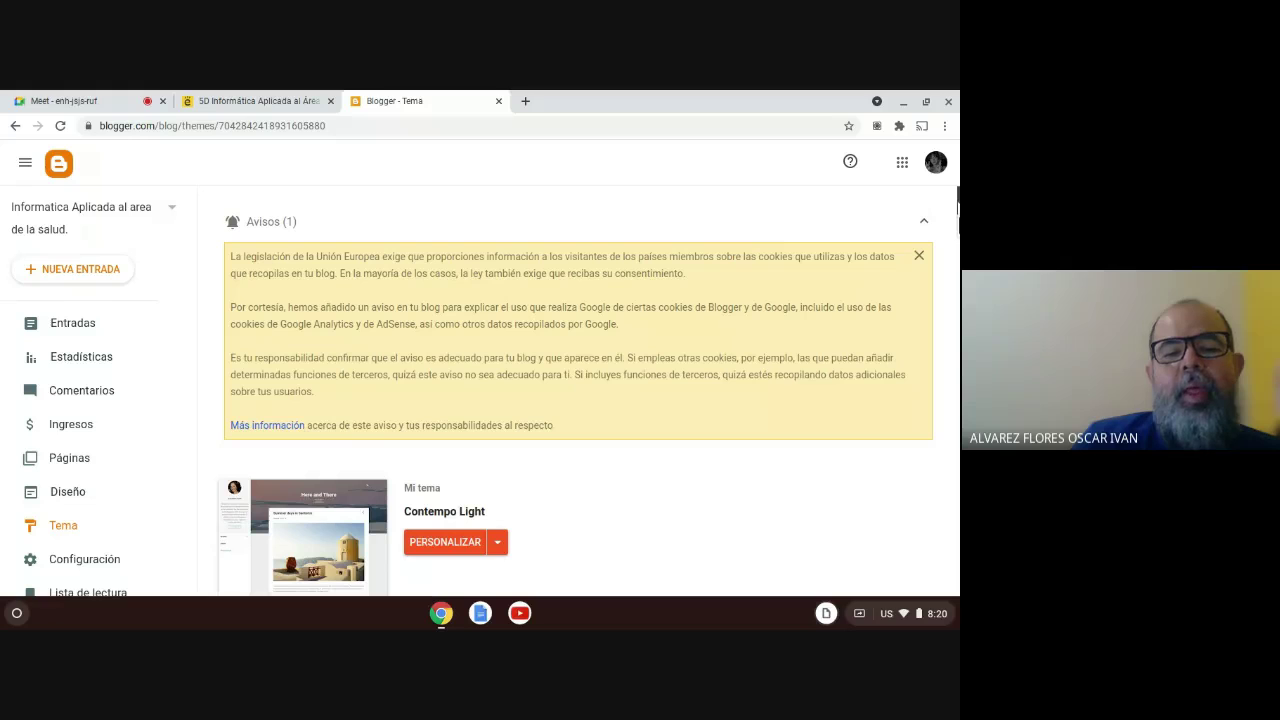
drag(957, 205, 958, 238)
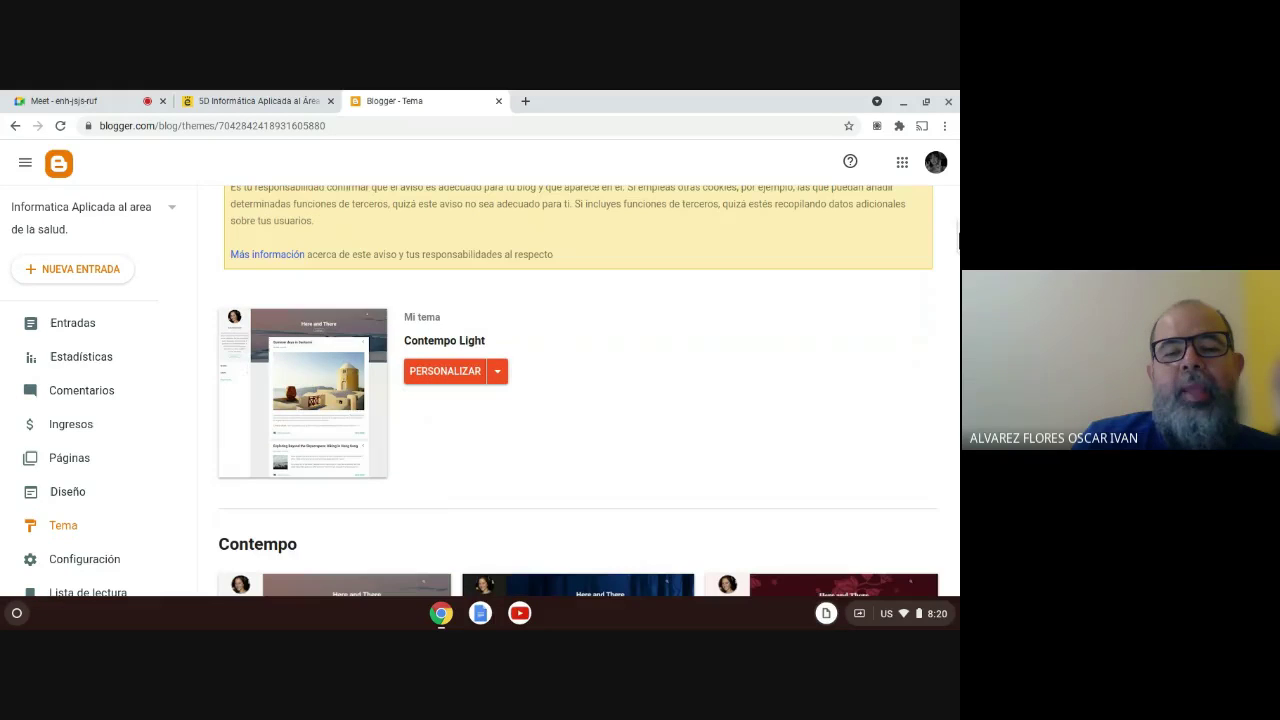
scroll(914, 369, down, 1)
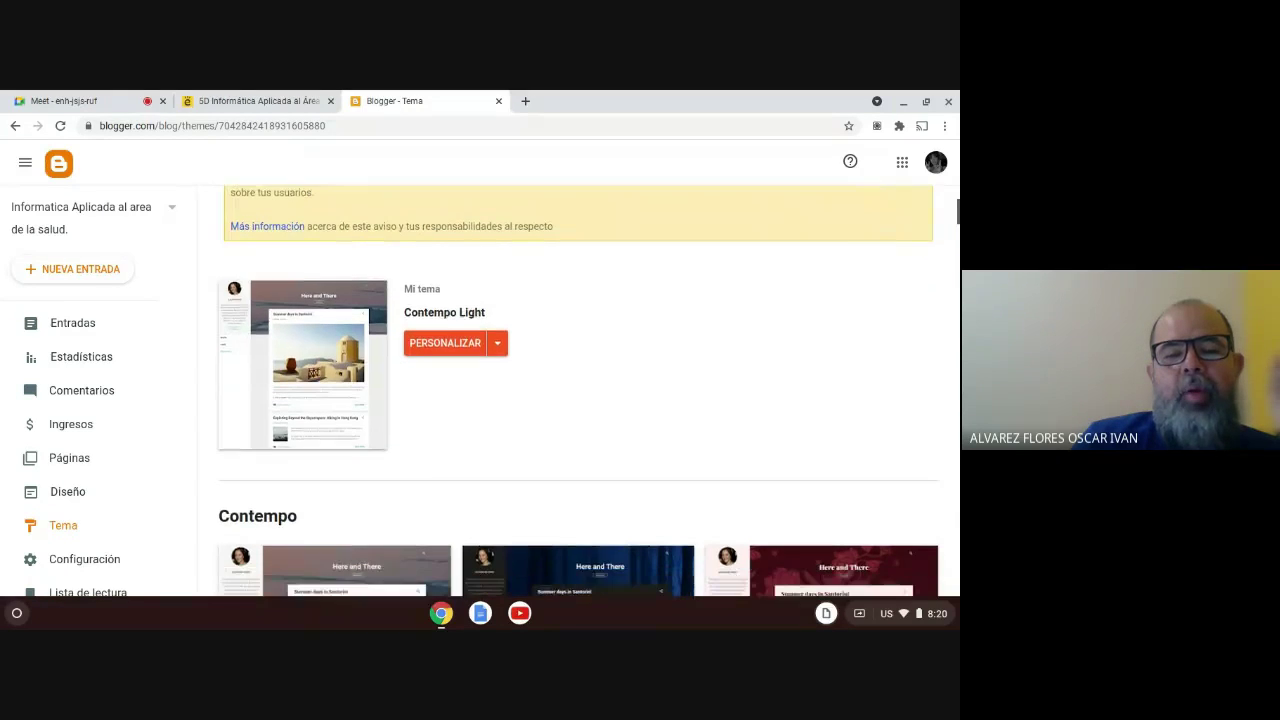
scroll(578, 390, down, 7)
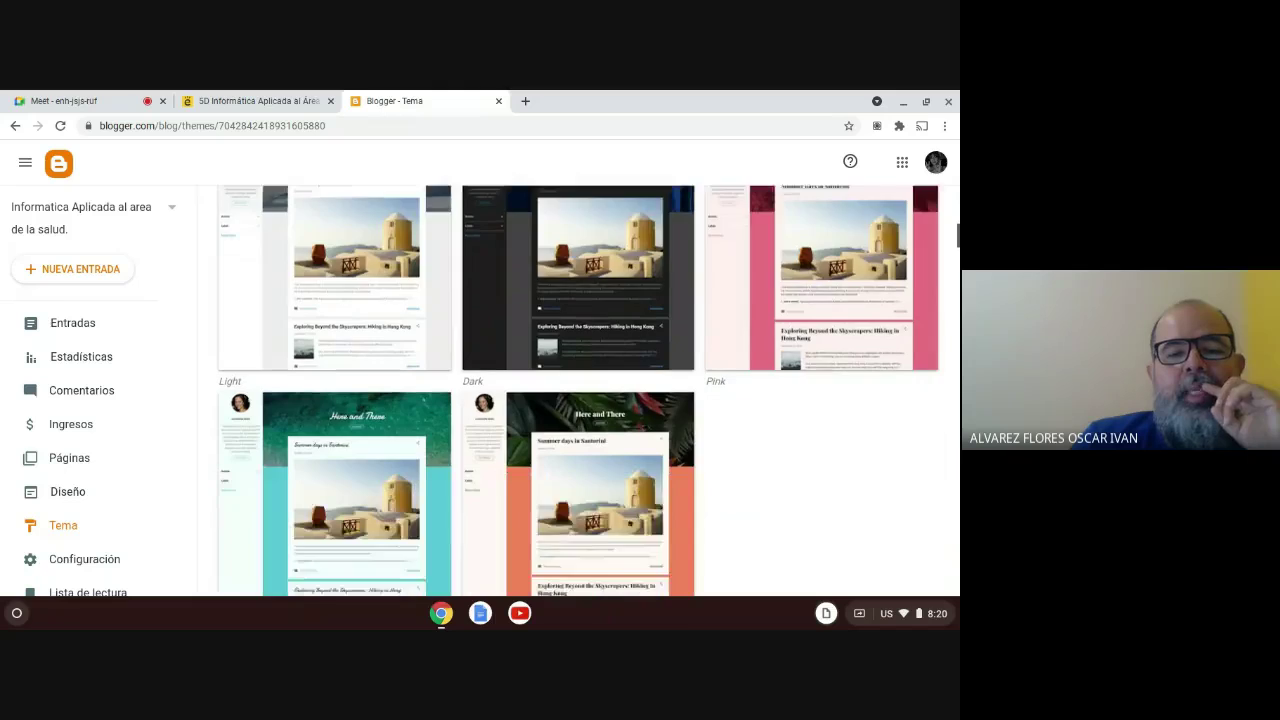
scroll(578, 390, down, 6)
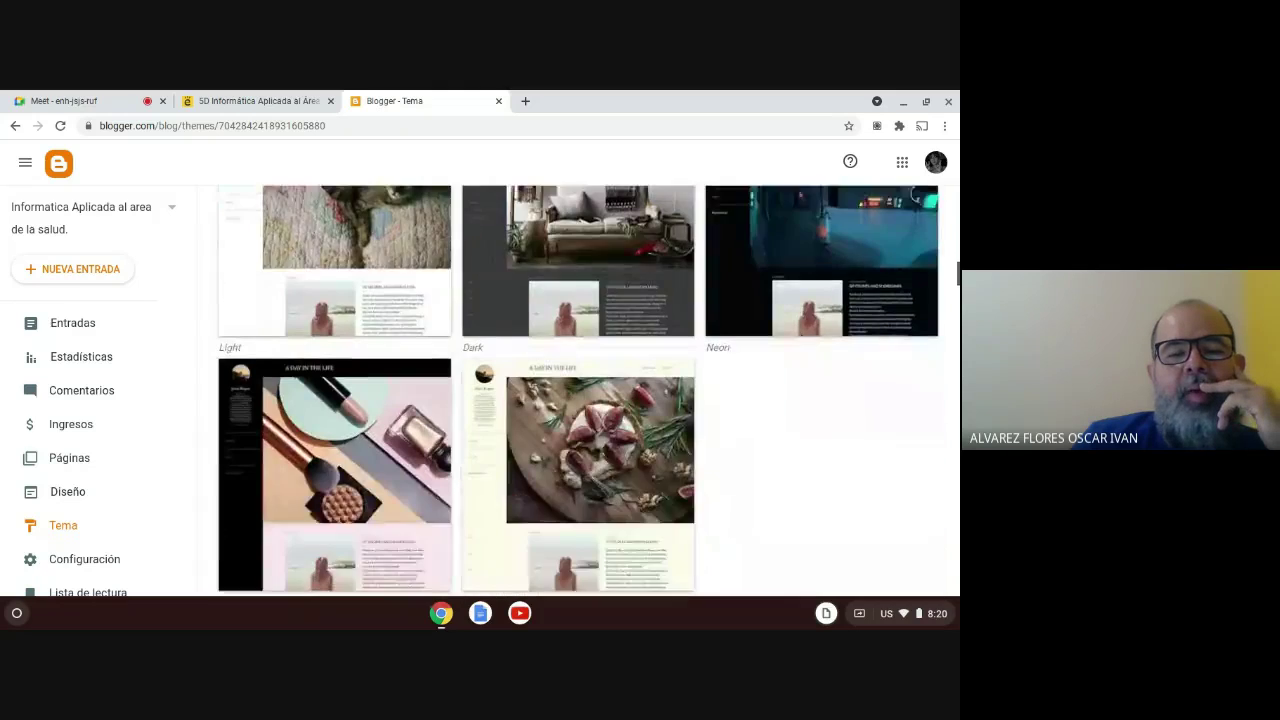
scroll(578, 390, down, 1)
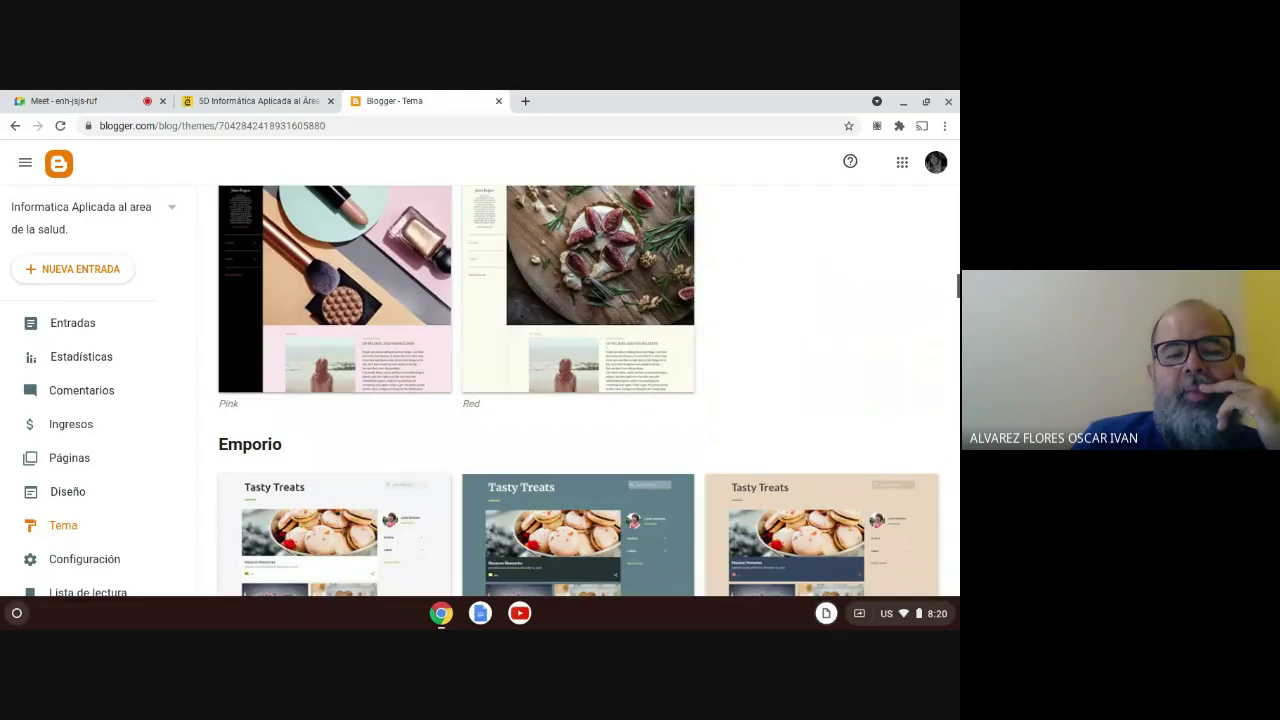
scroll(578, 390, down, 7)
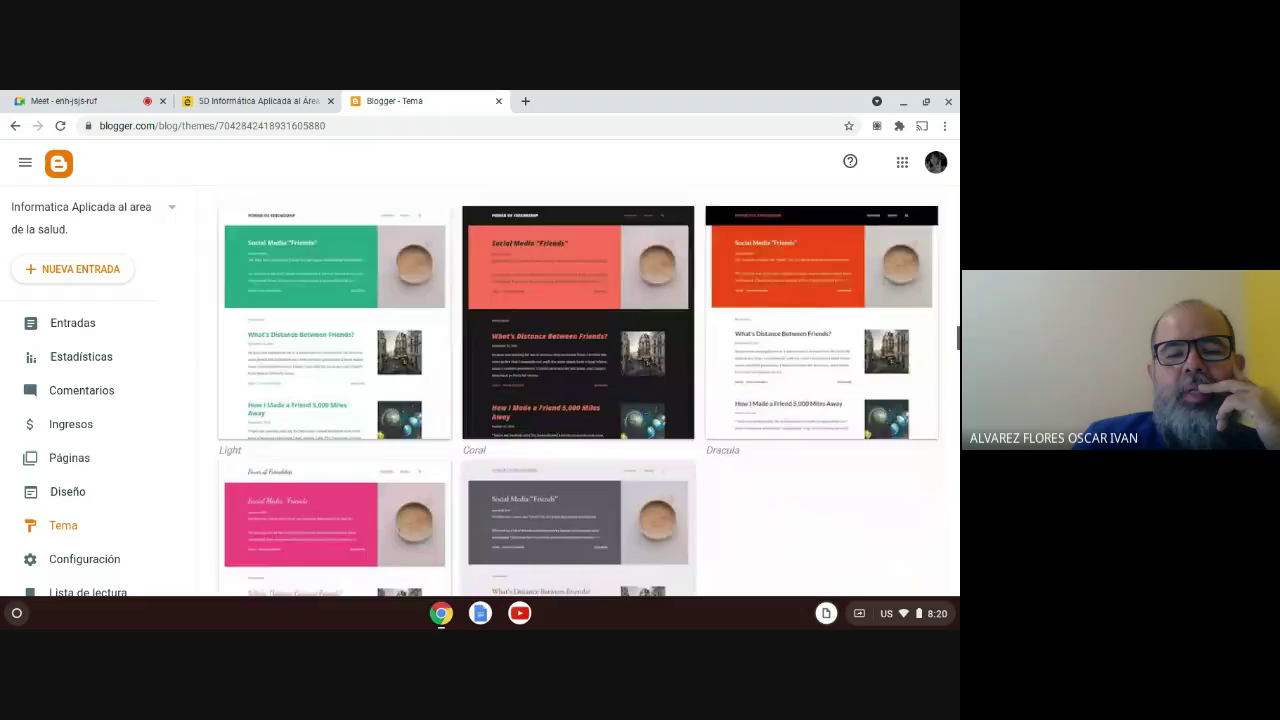
scroll(578, 390, down, 5)
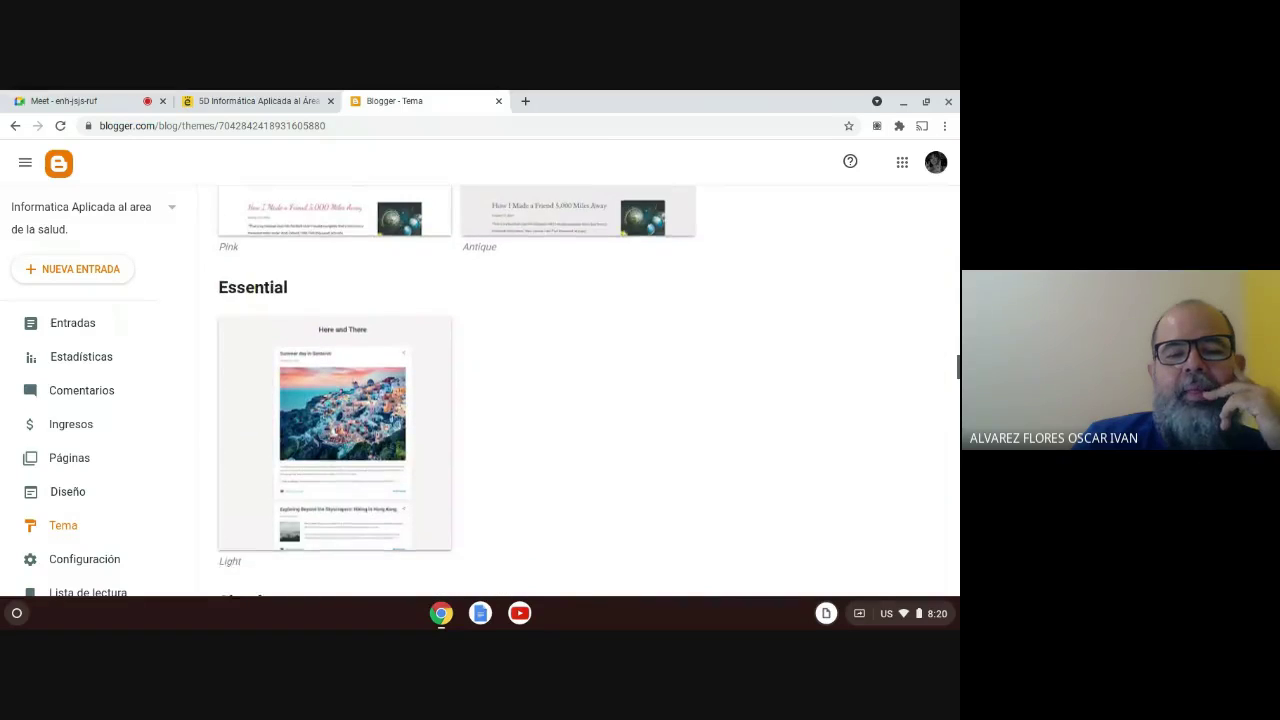
scroll(578, 390, down, 11)
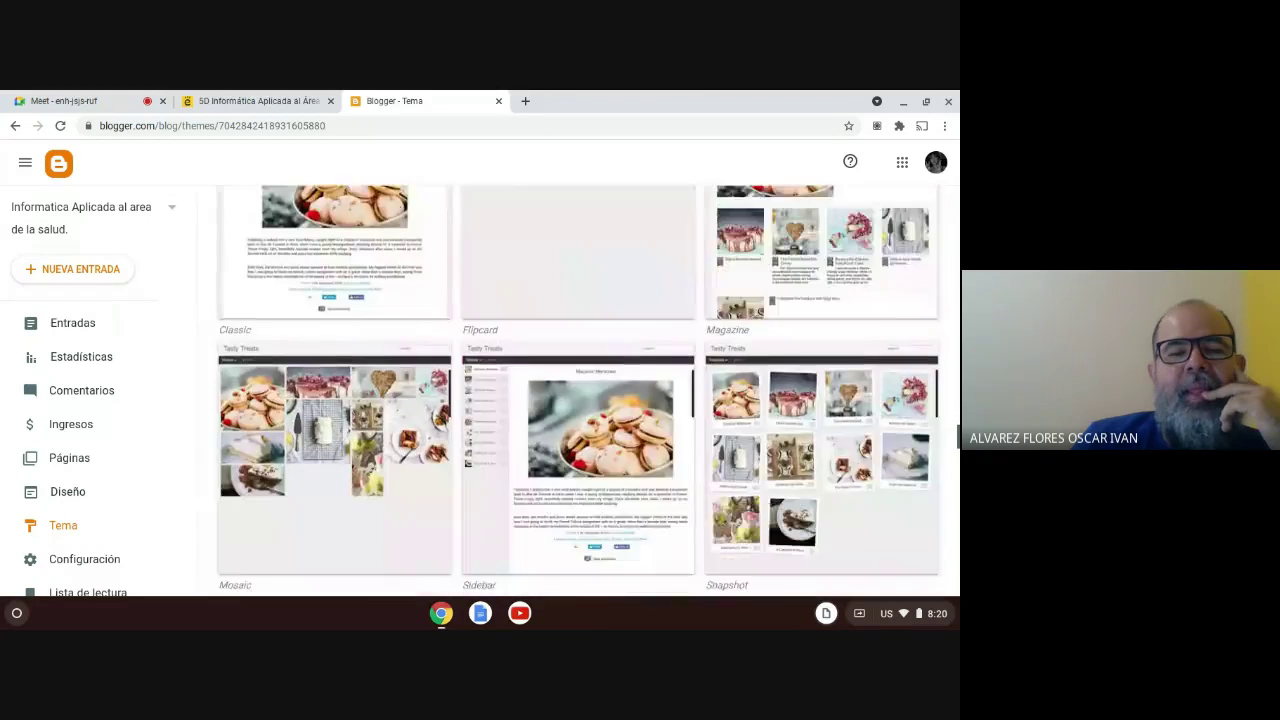
scroll(578, 390, down, 2)
scroll(578, 390, up, 2)
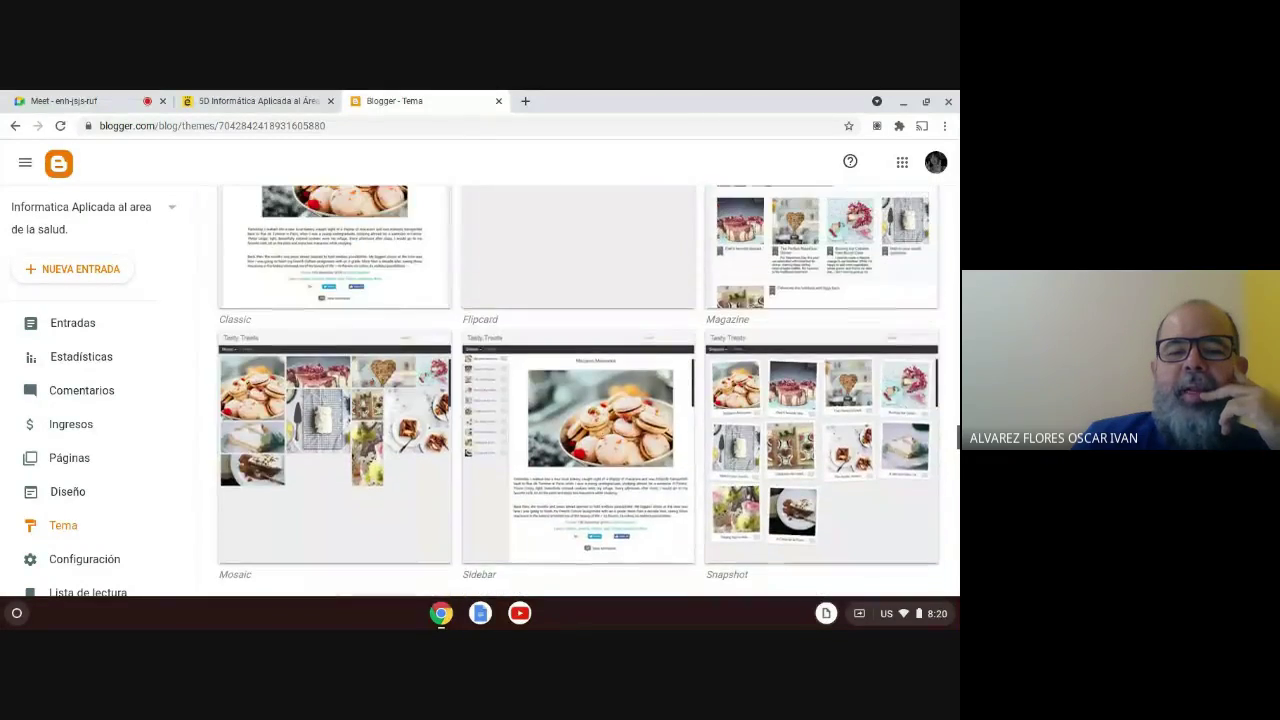
scroll(578, 390, up, 1)
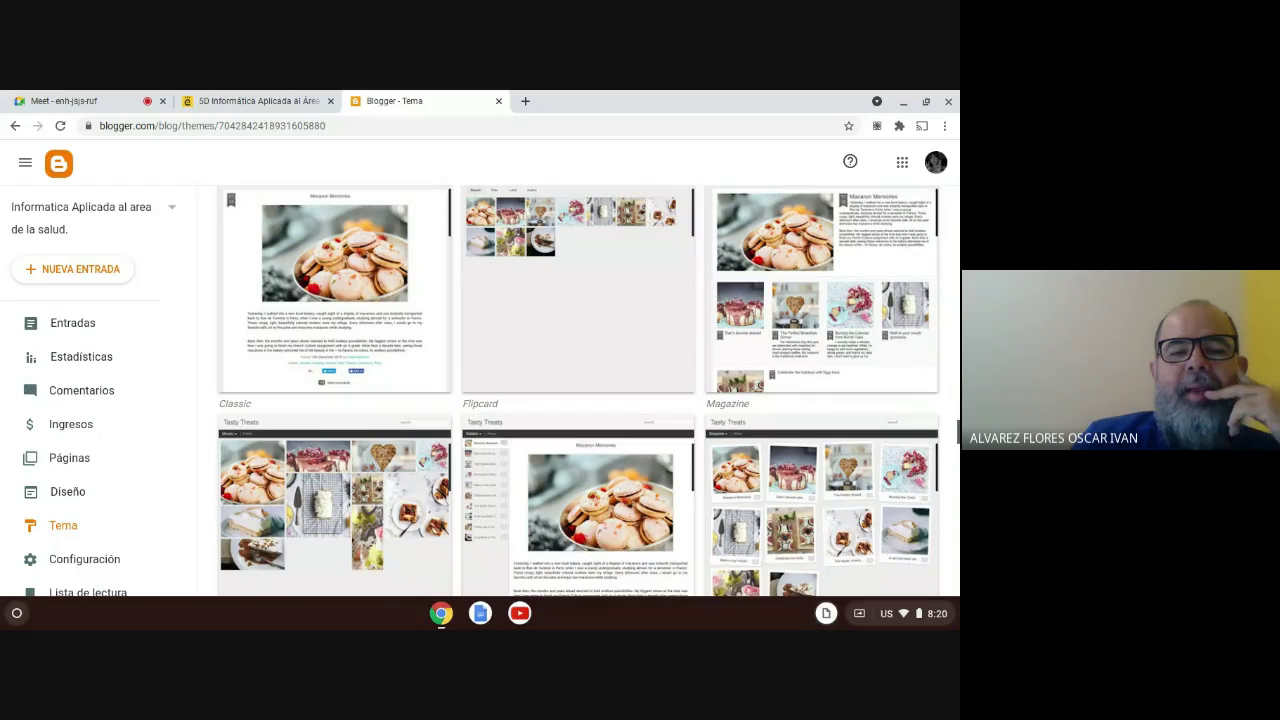
scroll(578, 392, up, 3)
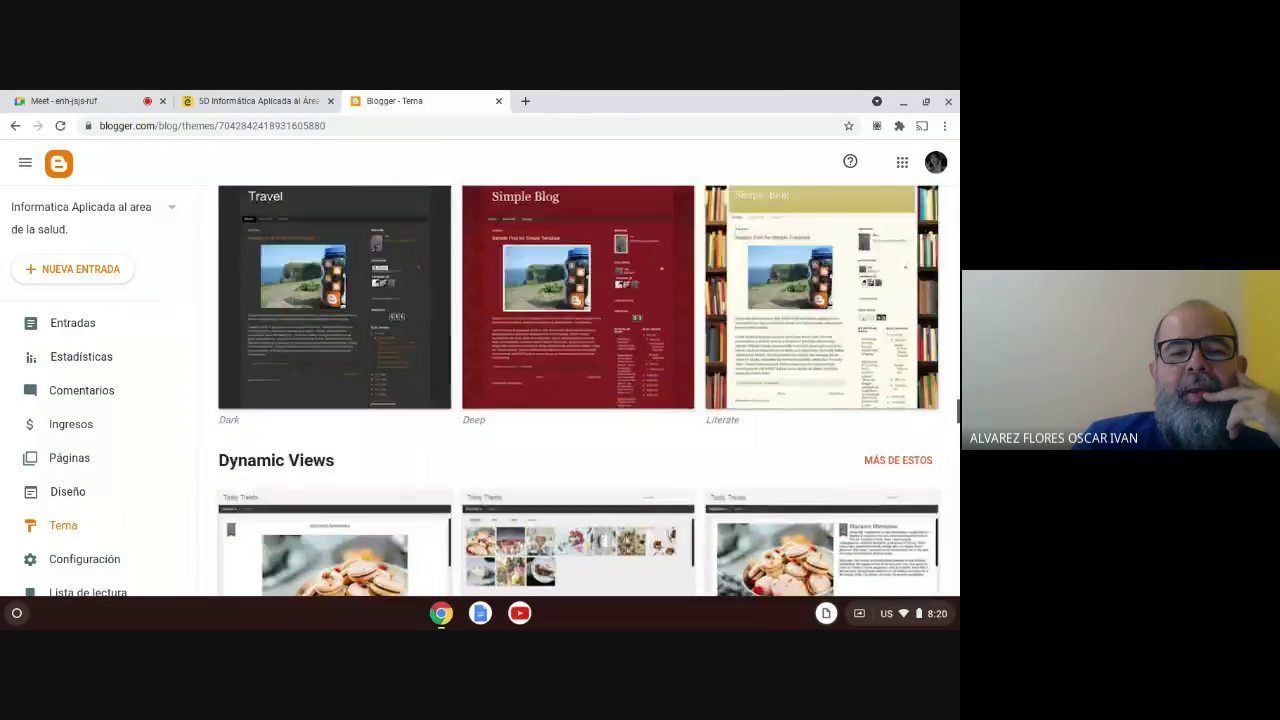
scroll(578, 390, up, 5)
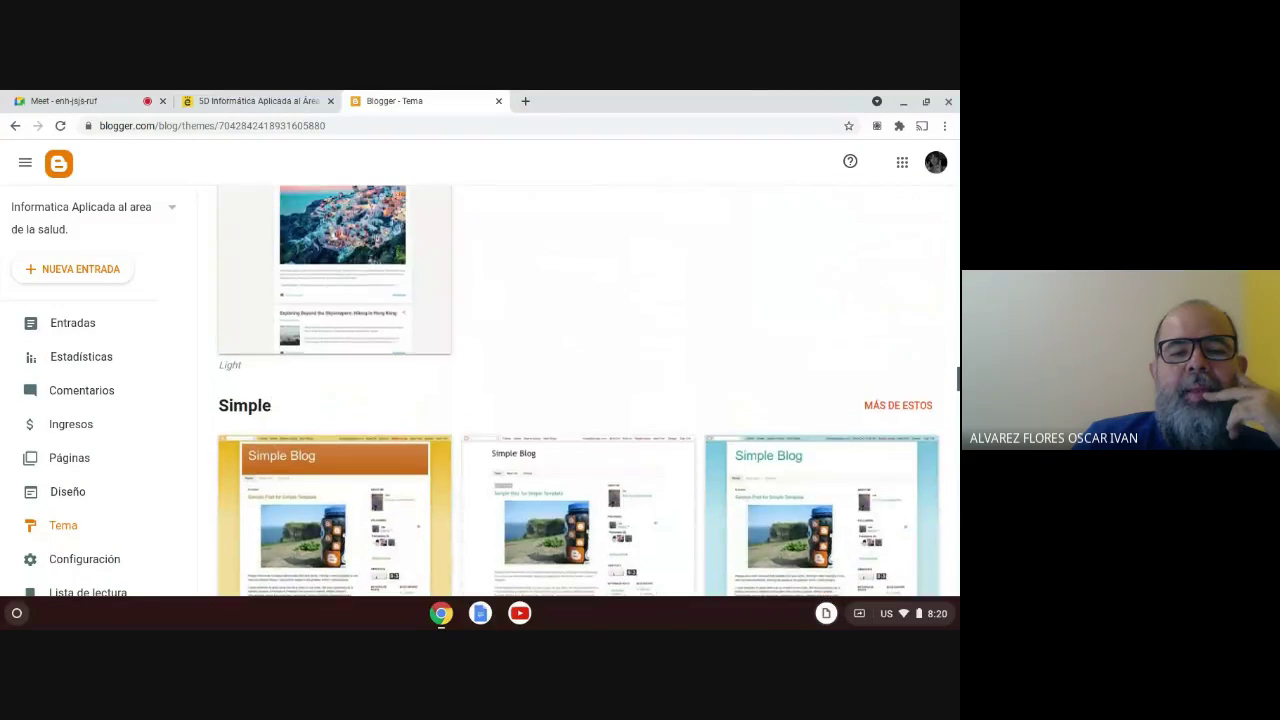
scroll(578, 390, up, 2)
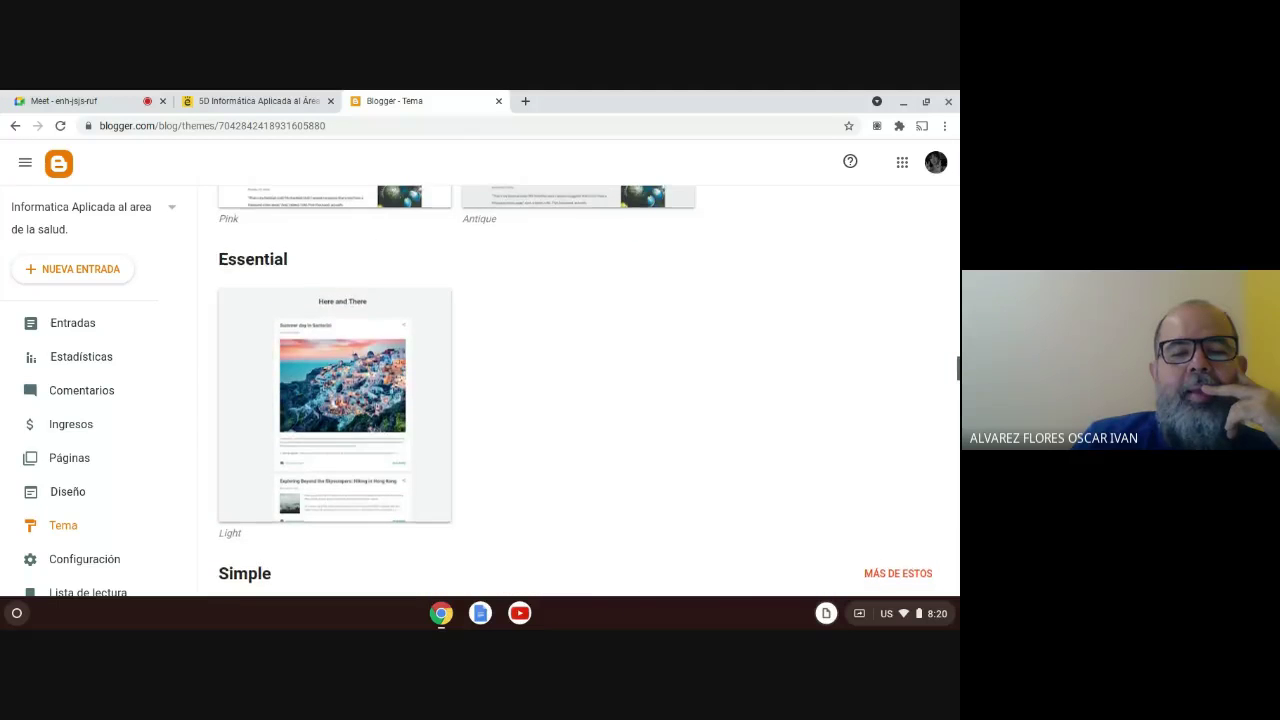
scroll(578, 390, down, 3)
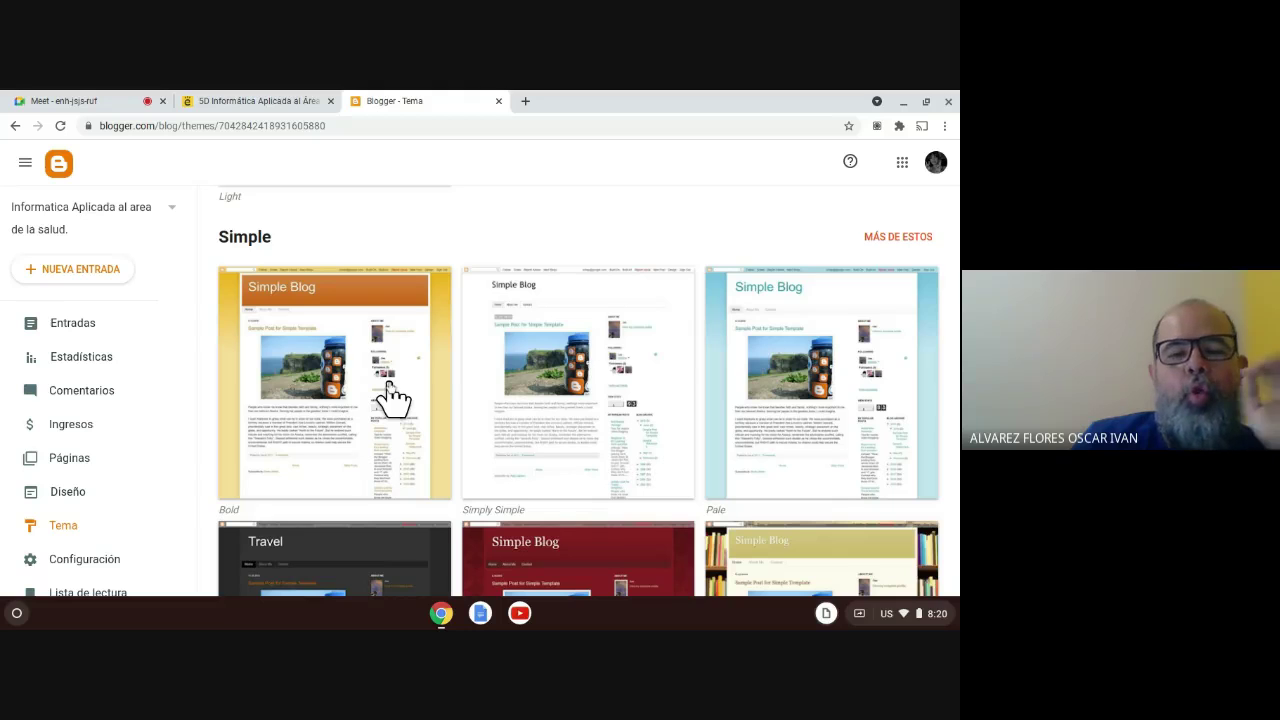
- Open the Simple Bold theme preview showing its colour variants and the Vista previa, Personalizar, Aplicar options
click(392, 398)
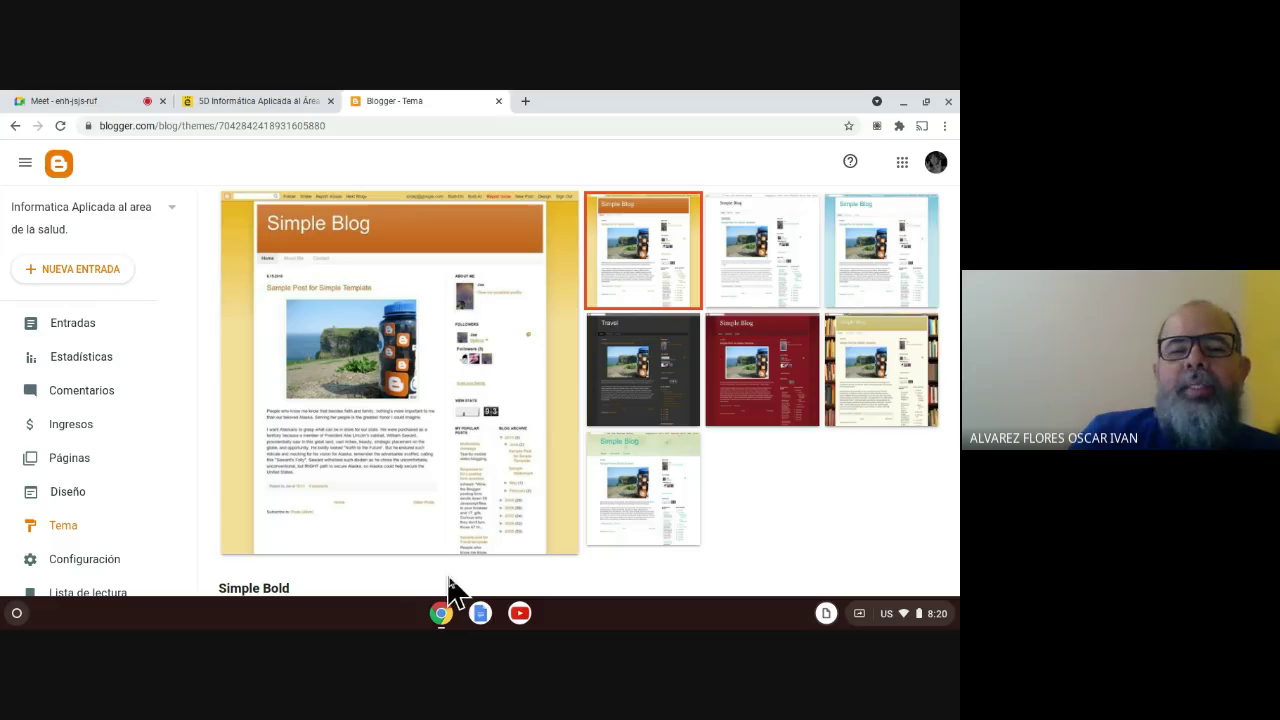
scroll(452, 588, down, 2)
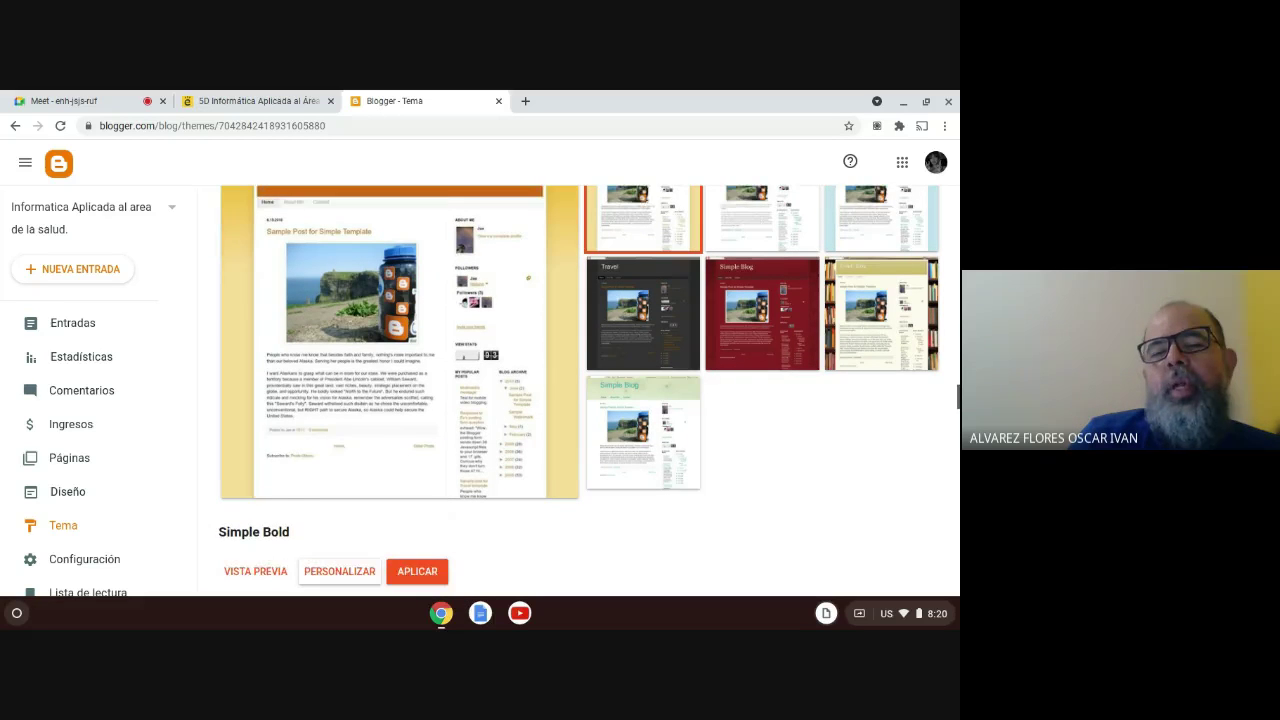
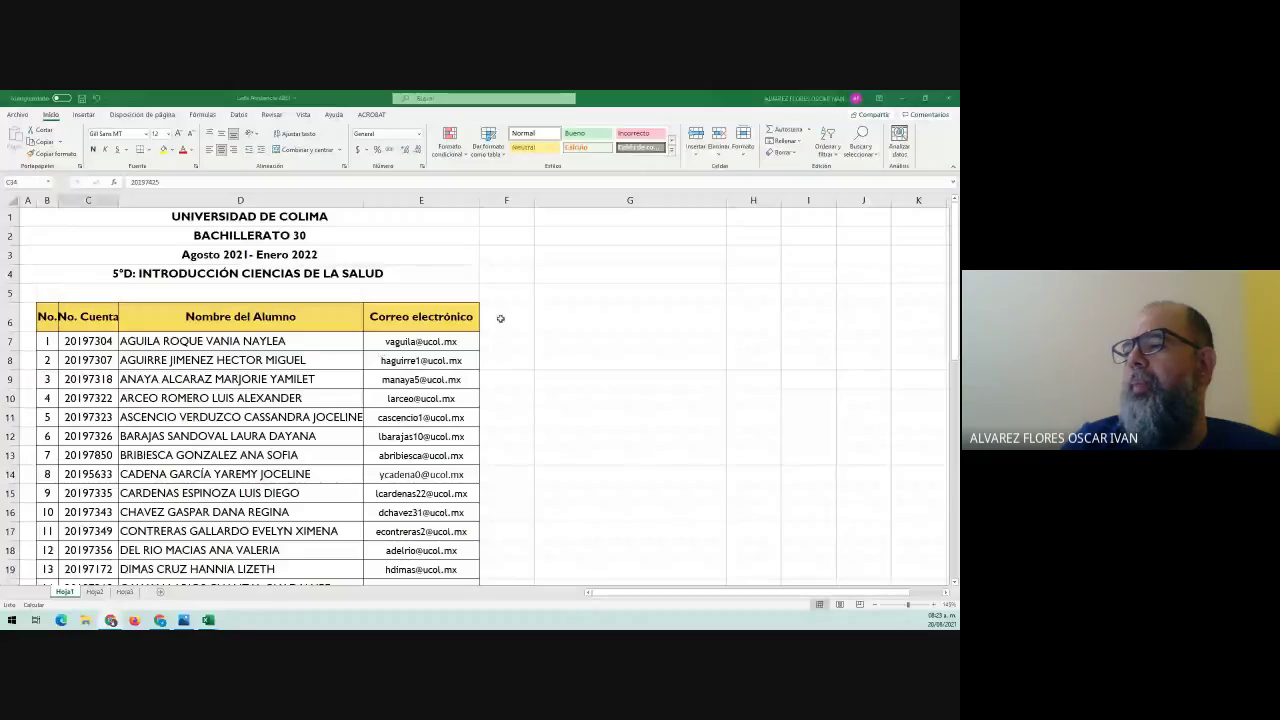
click(497, 316)
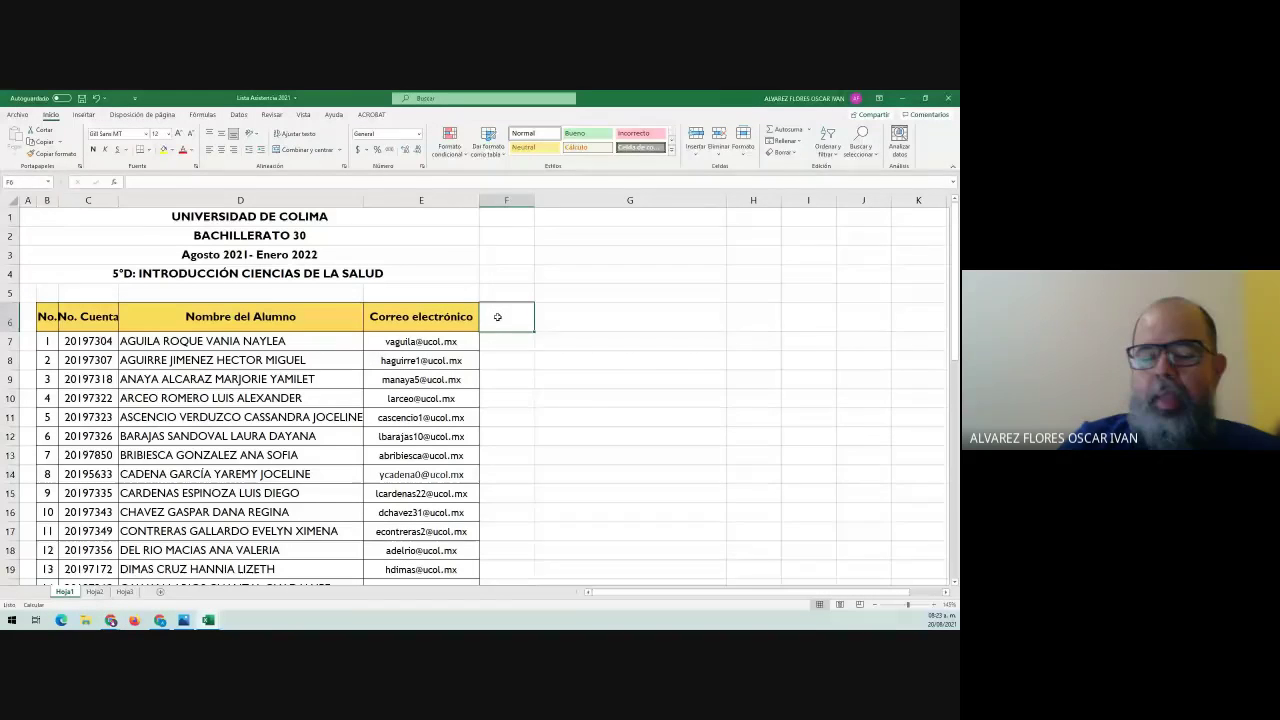
text(Blog)
key(Return)
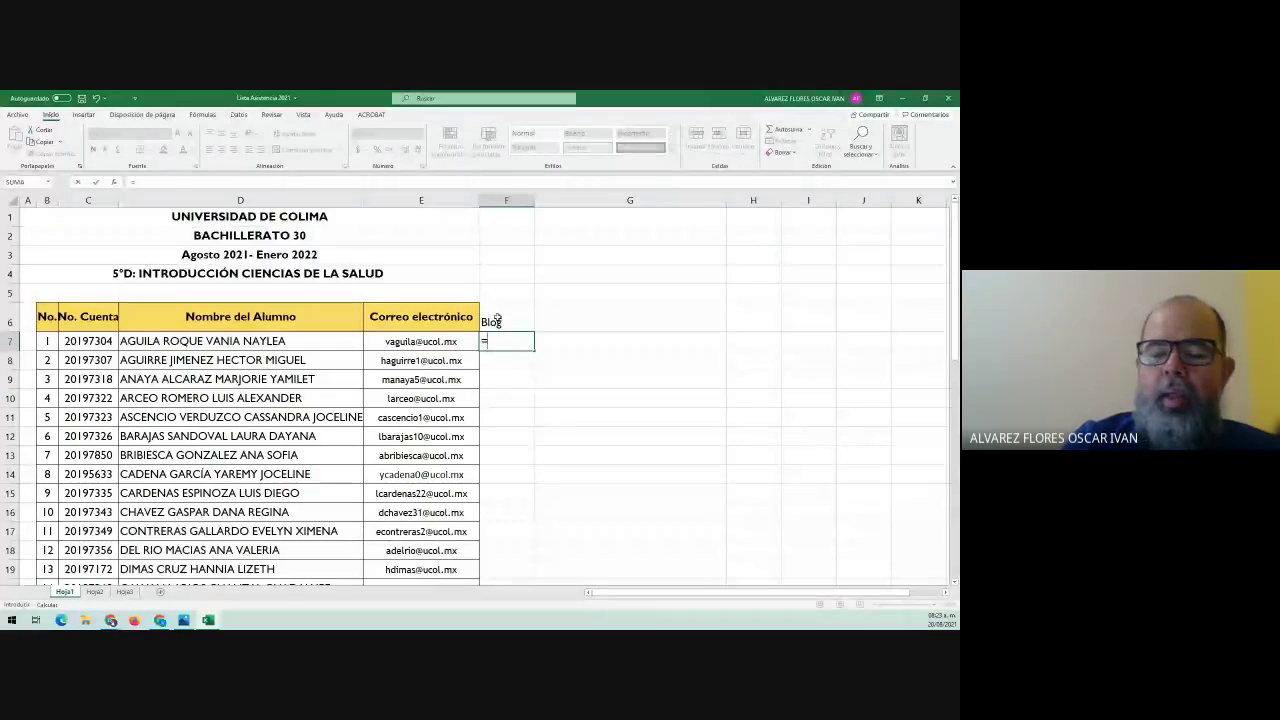
text(concatena)
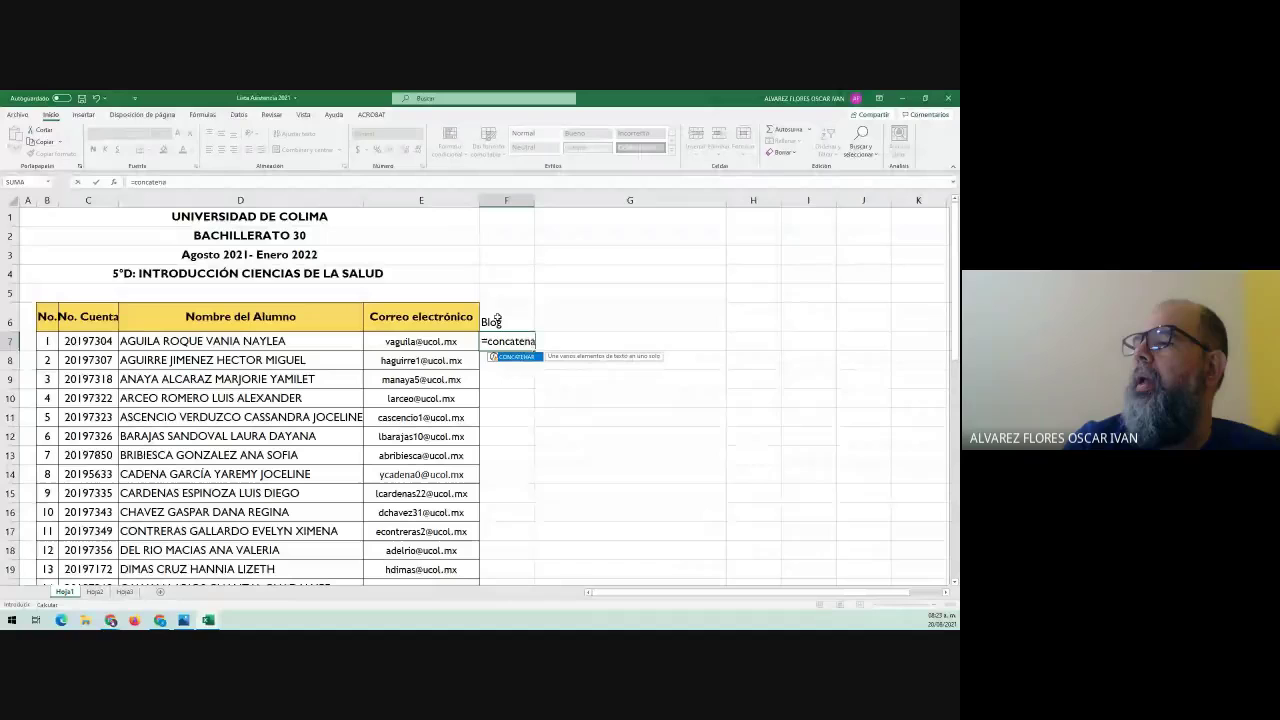
text(r()
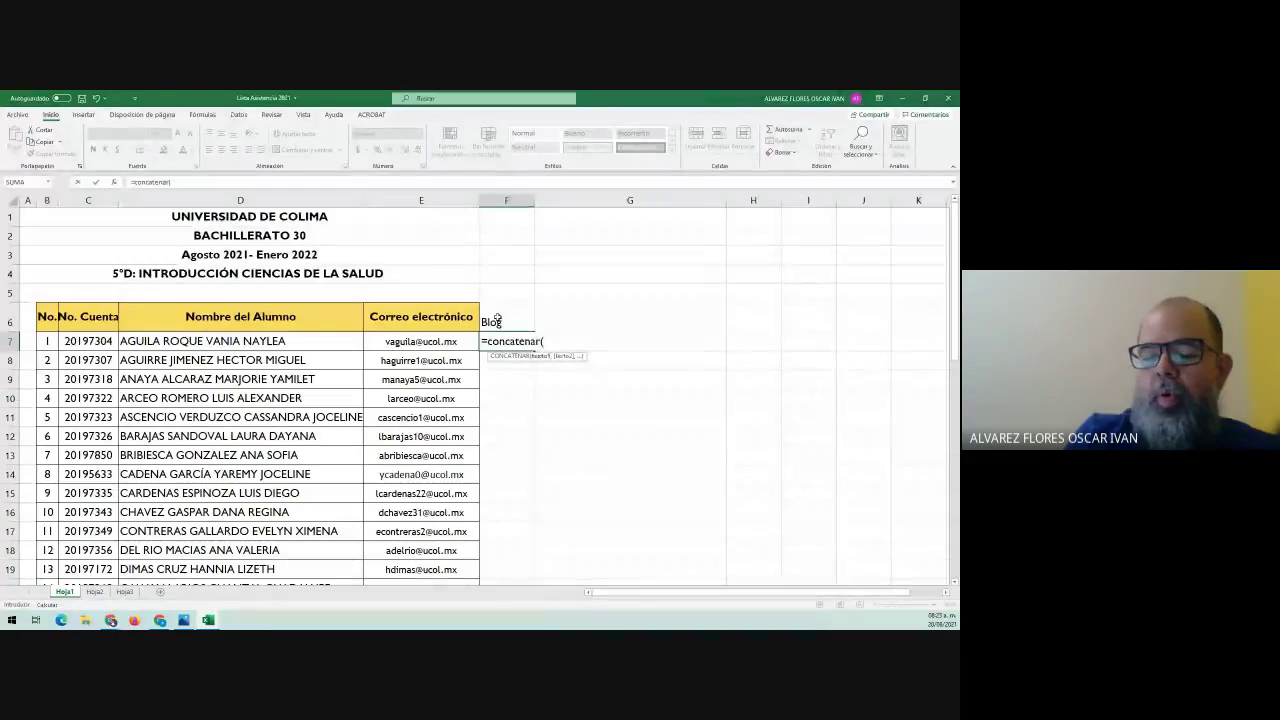
text("htt)
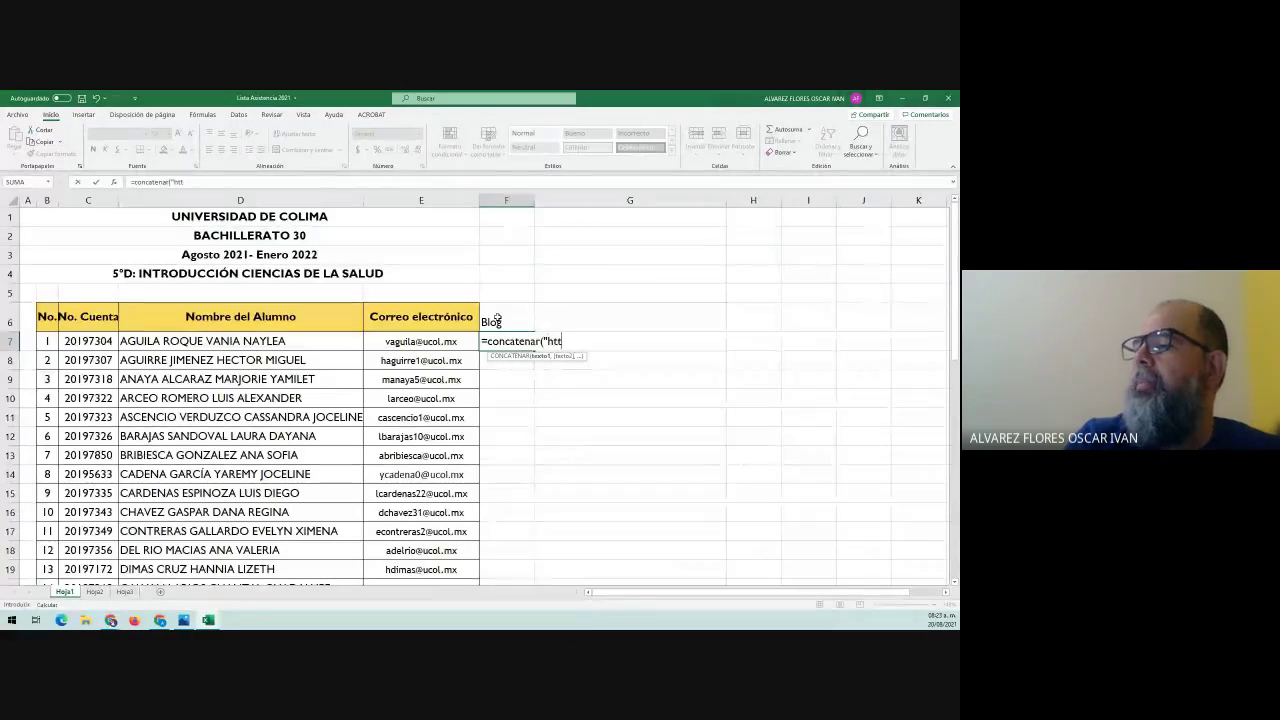
text(p:)
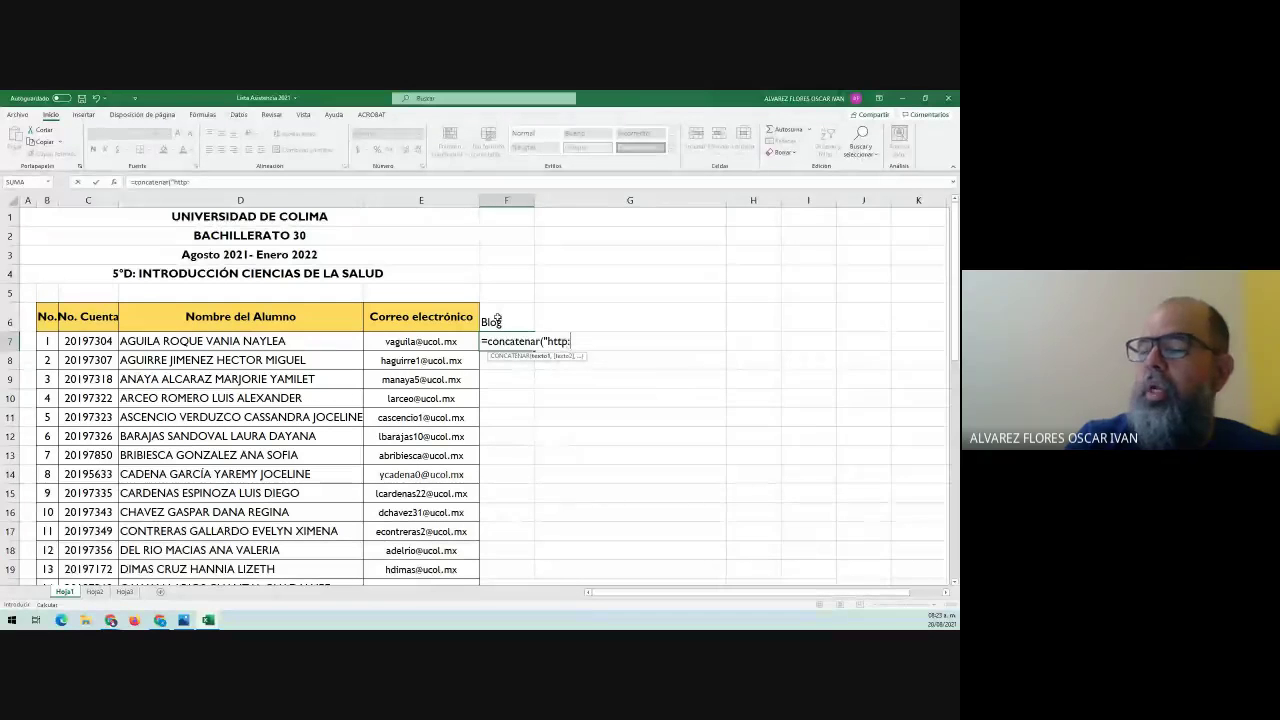
text(//")
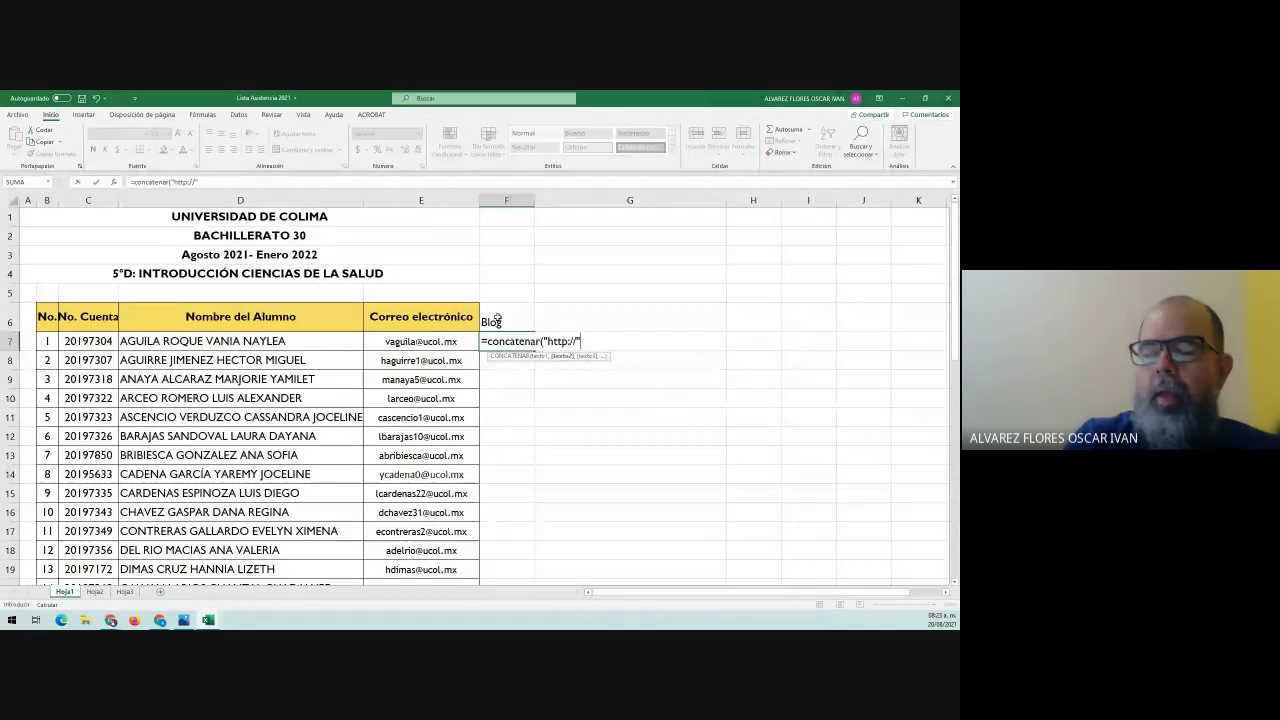
text(,)
key(Left)
key(Left)
key(Left)
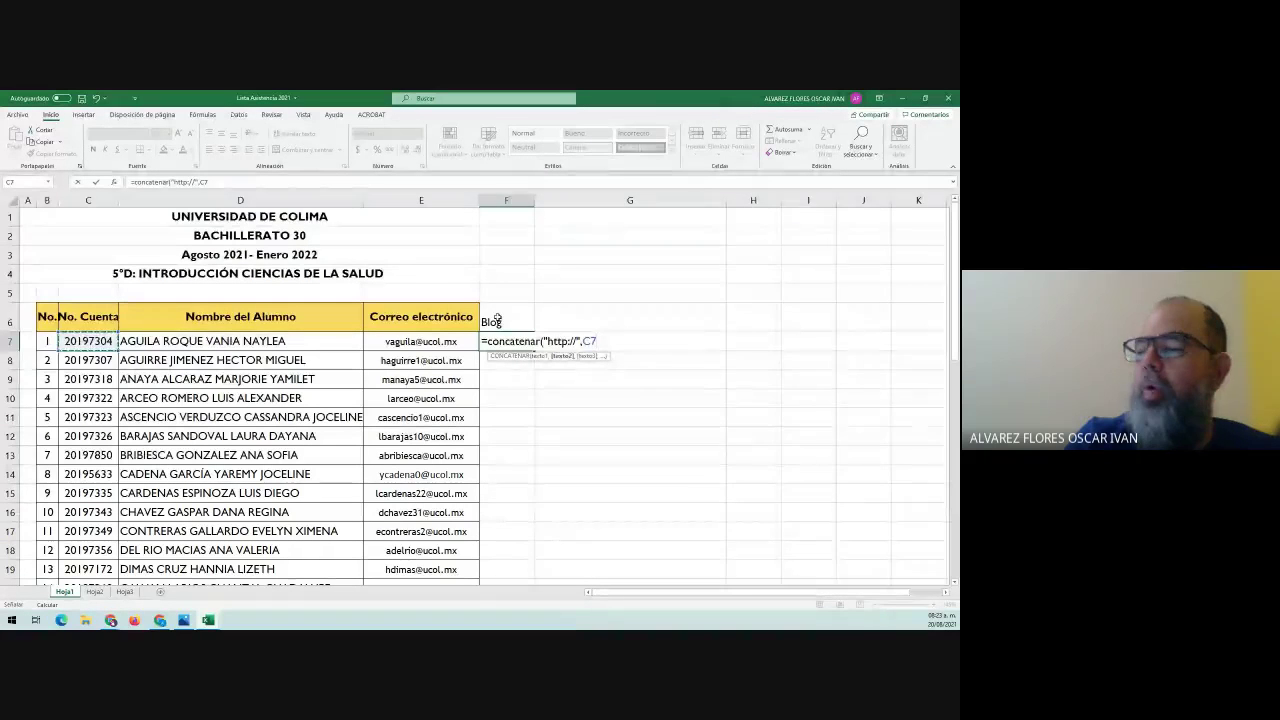
text(,)
text(".bl)
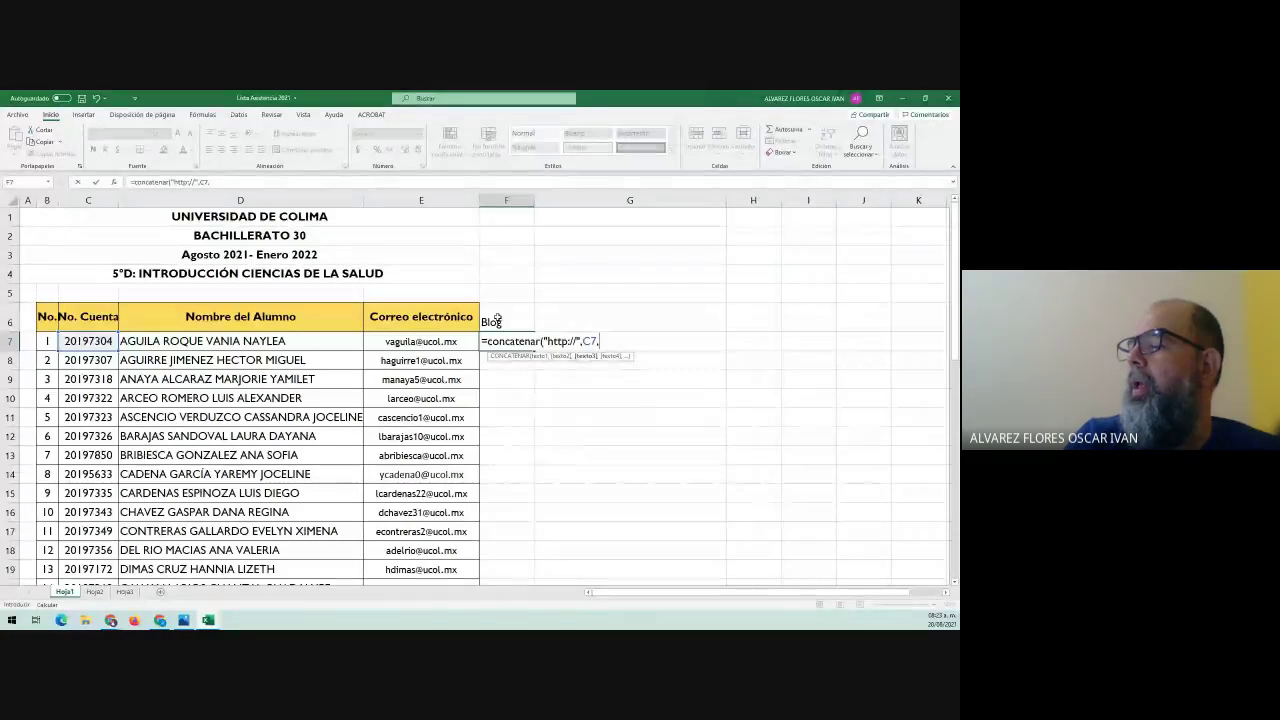
text(ogsp)
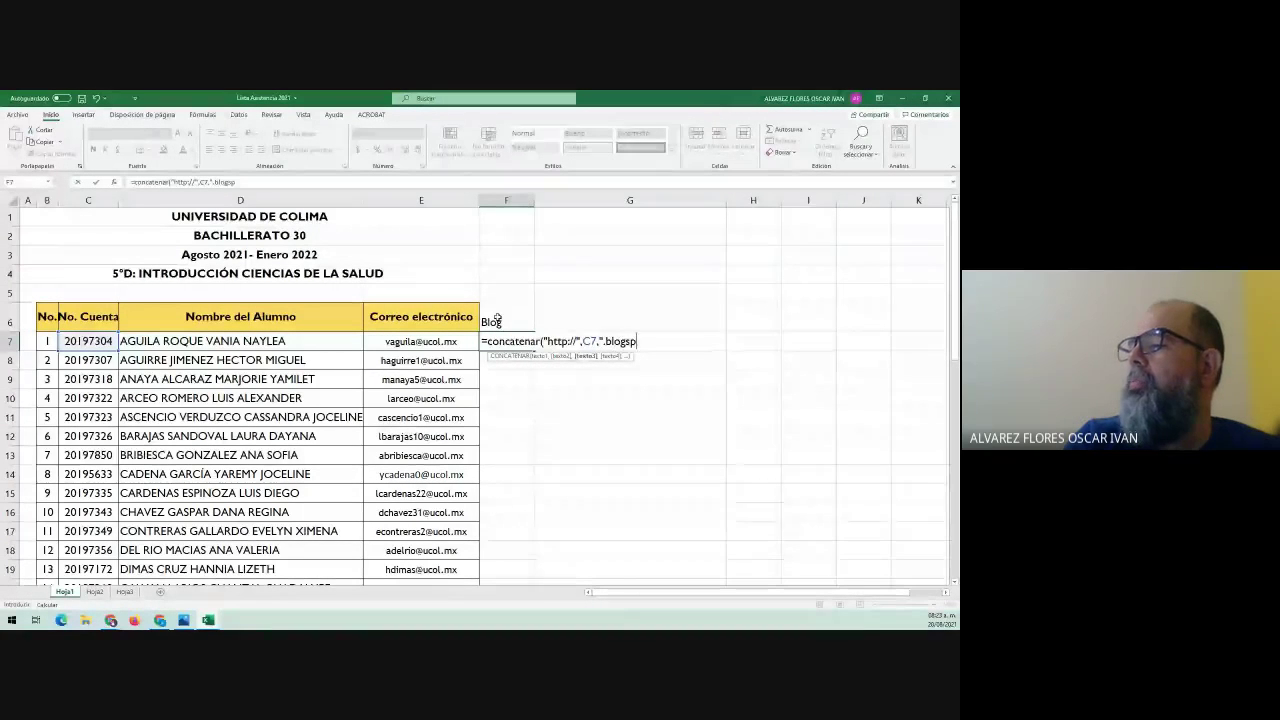
text(ogspot.com"))
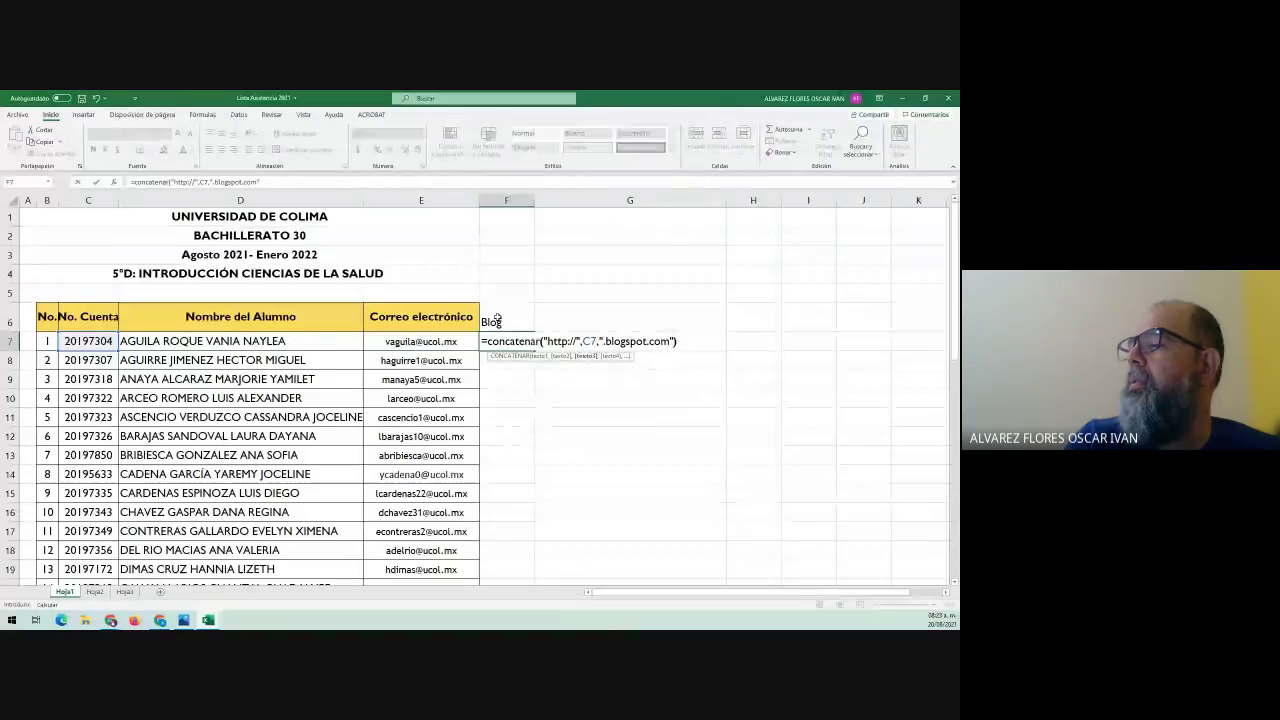
key(Return)
key(Up)
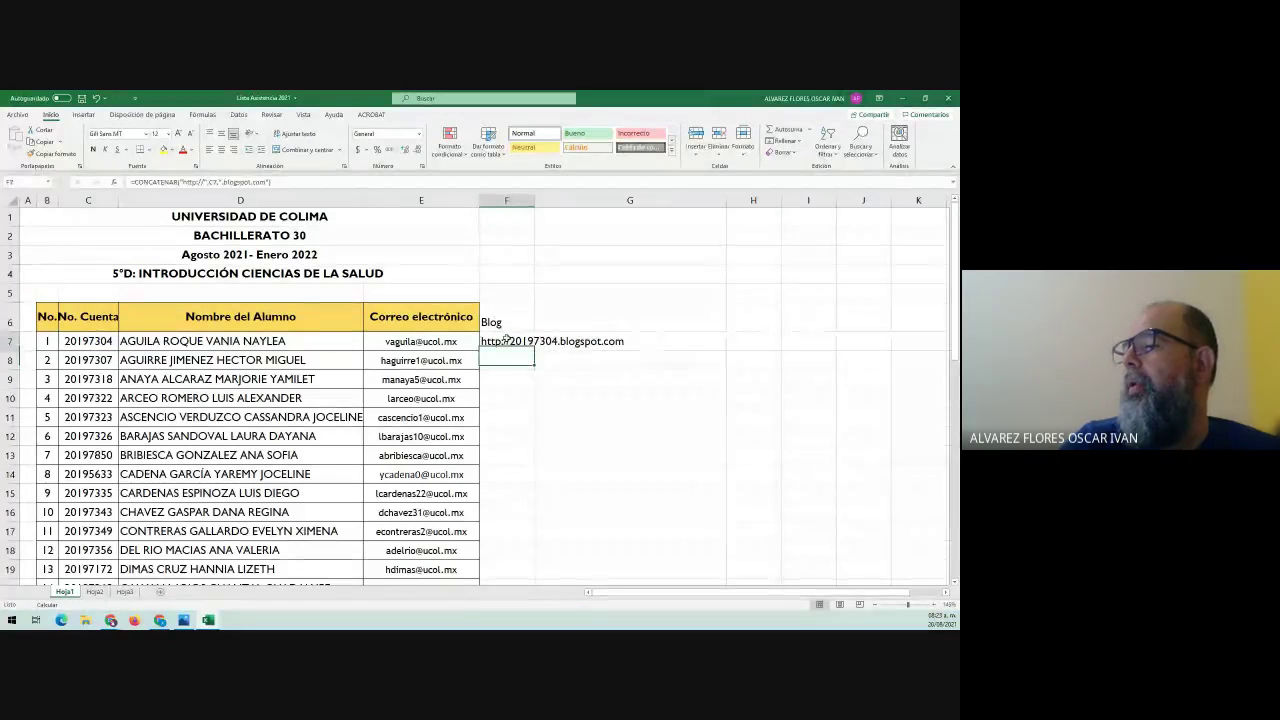
- Fill the blog formula down column F, autofit the column, copy the addresses, and launch Chrome
double_click(537, 346)
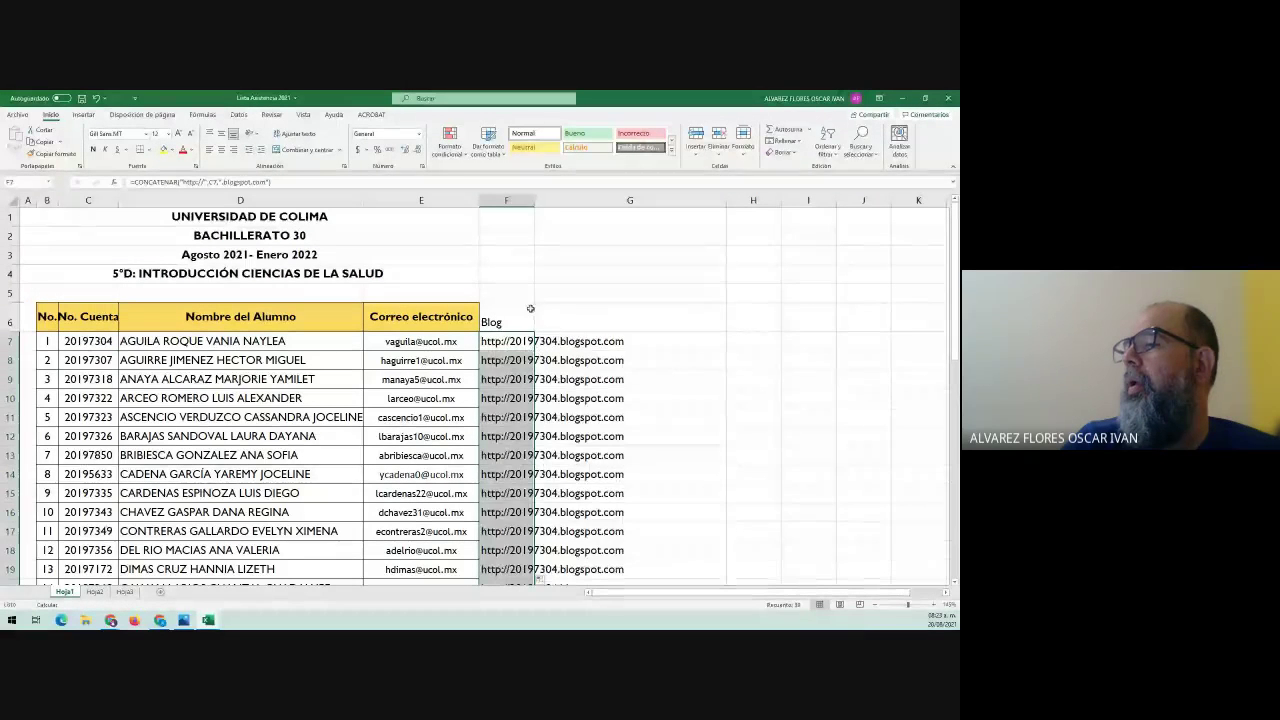
double_click(533, 200)
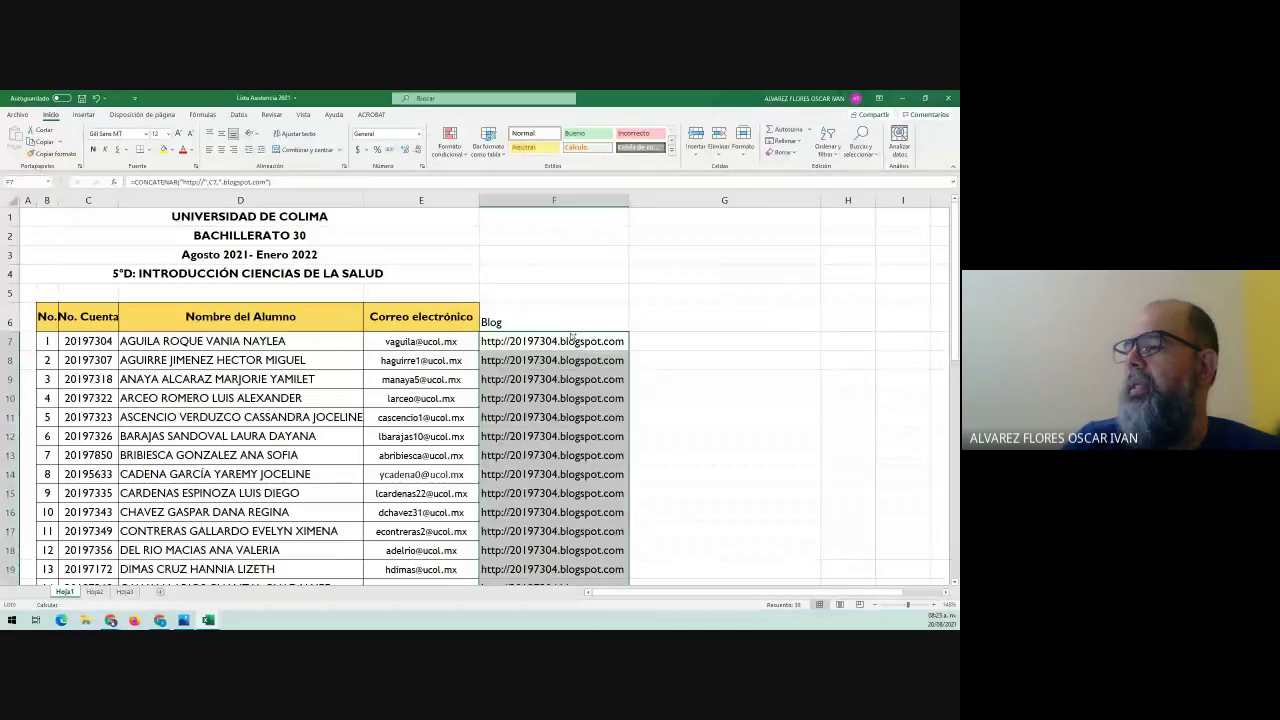
key(ctrl+c)
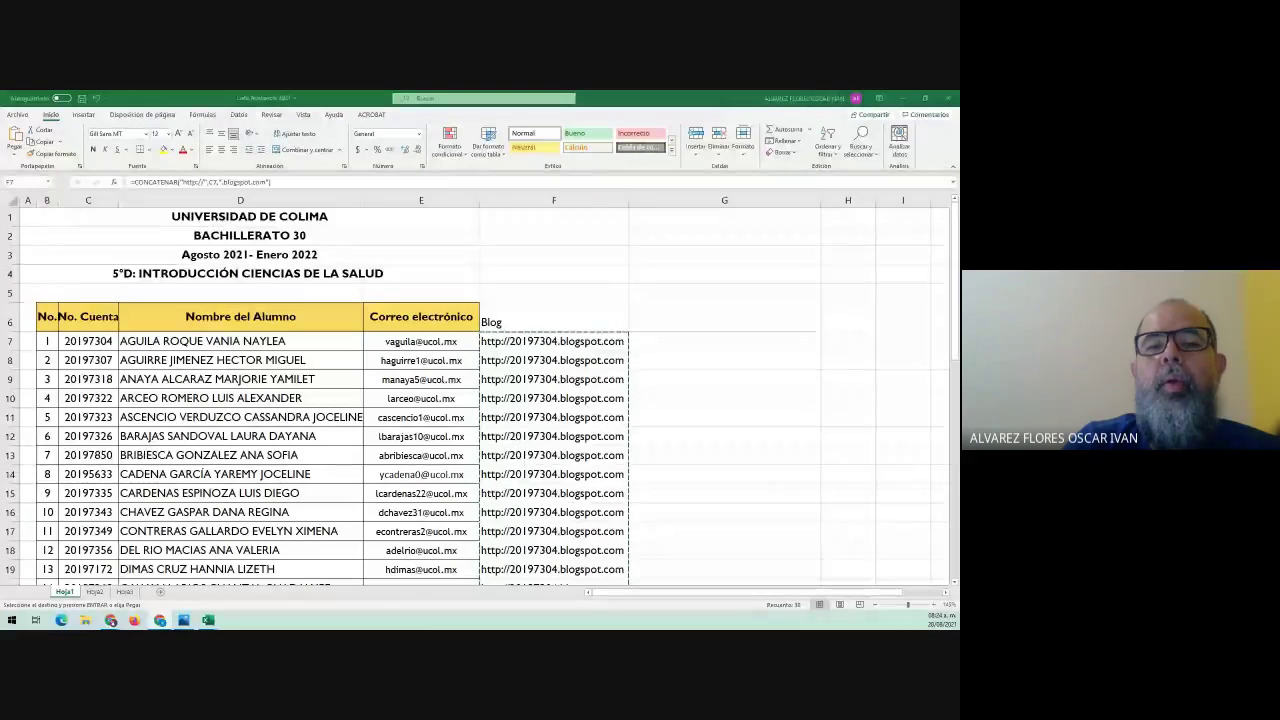
click(110, 620)
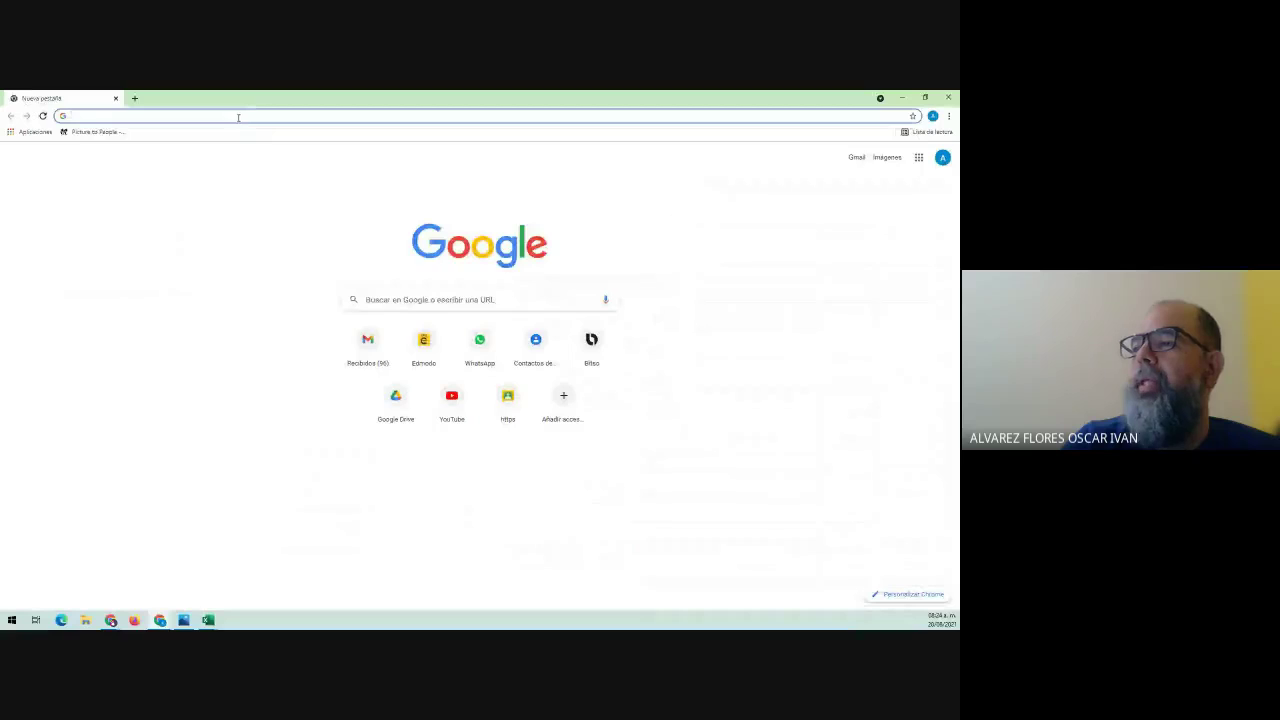
- Go to Google Drive and create a new Hojas de cálculo de Google spreadsheet
click(238, 117)
text(drive)
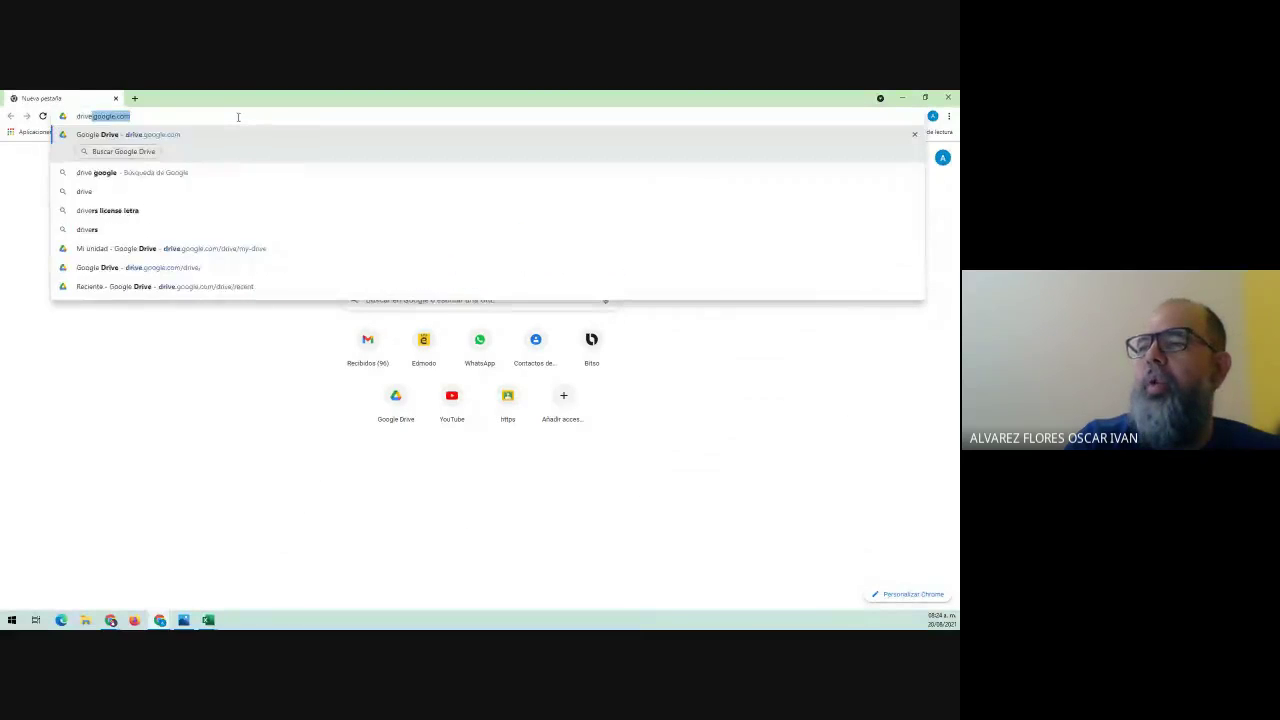
key(Return)
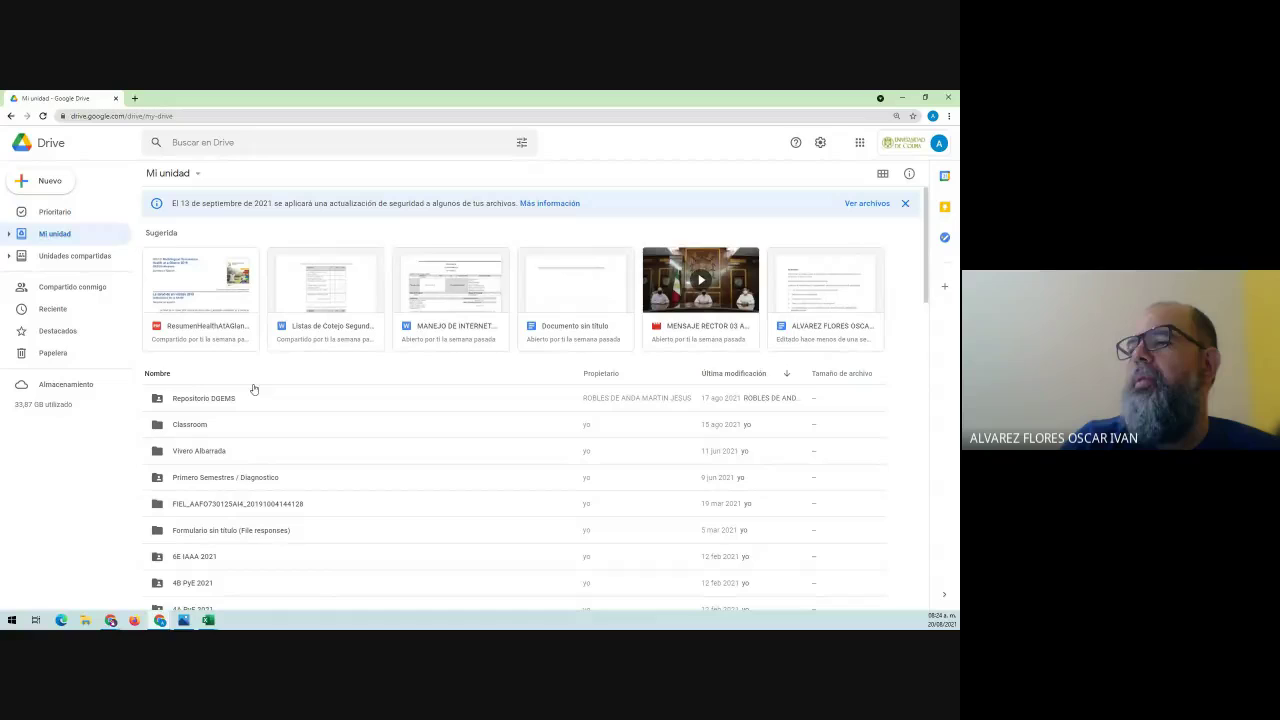
click(55, 184)
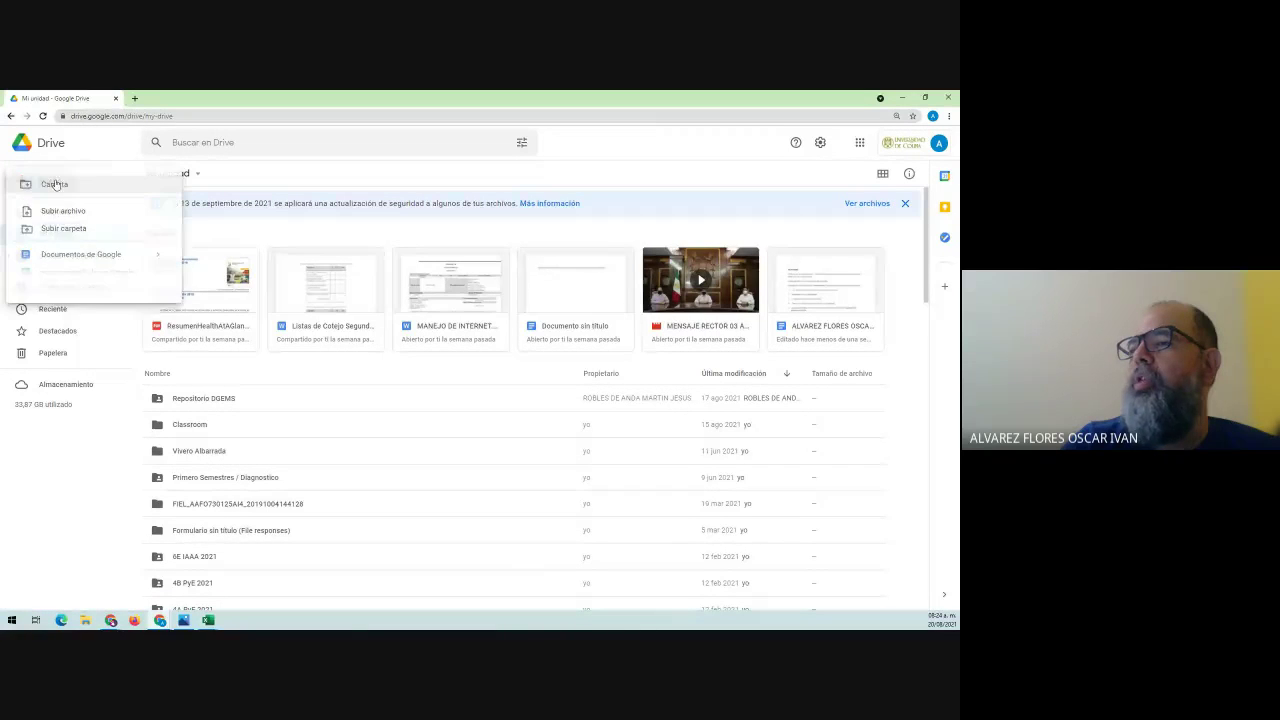
click(82, 273)
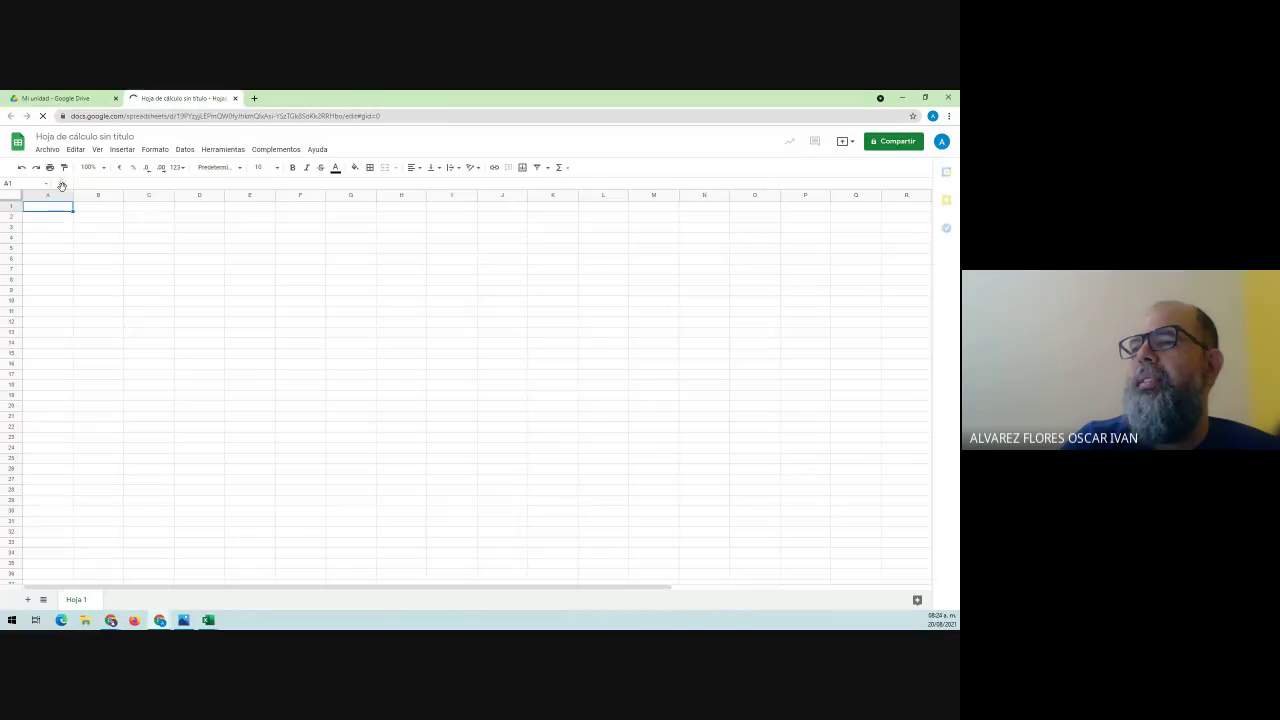
- Paste the blog links into column A and autofit the column to fit them
click(74, 150)
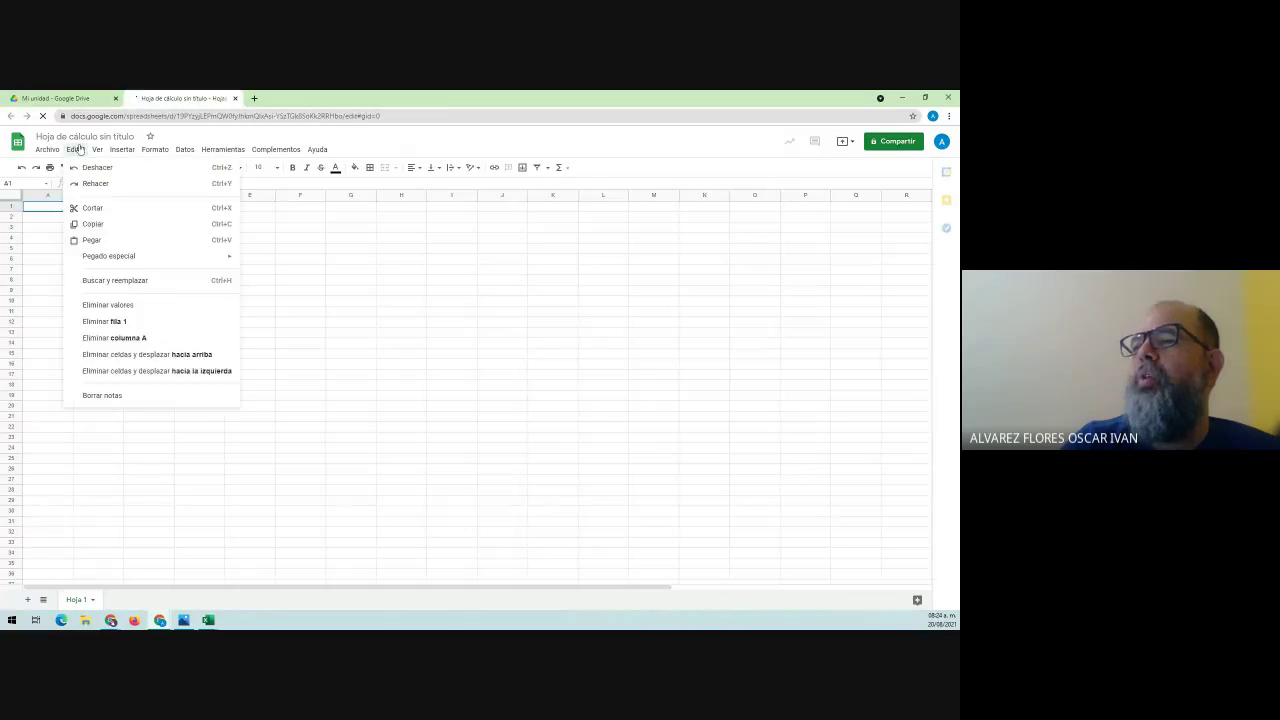
click(92, 241)
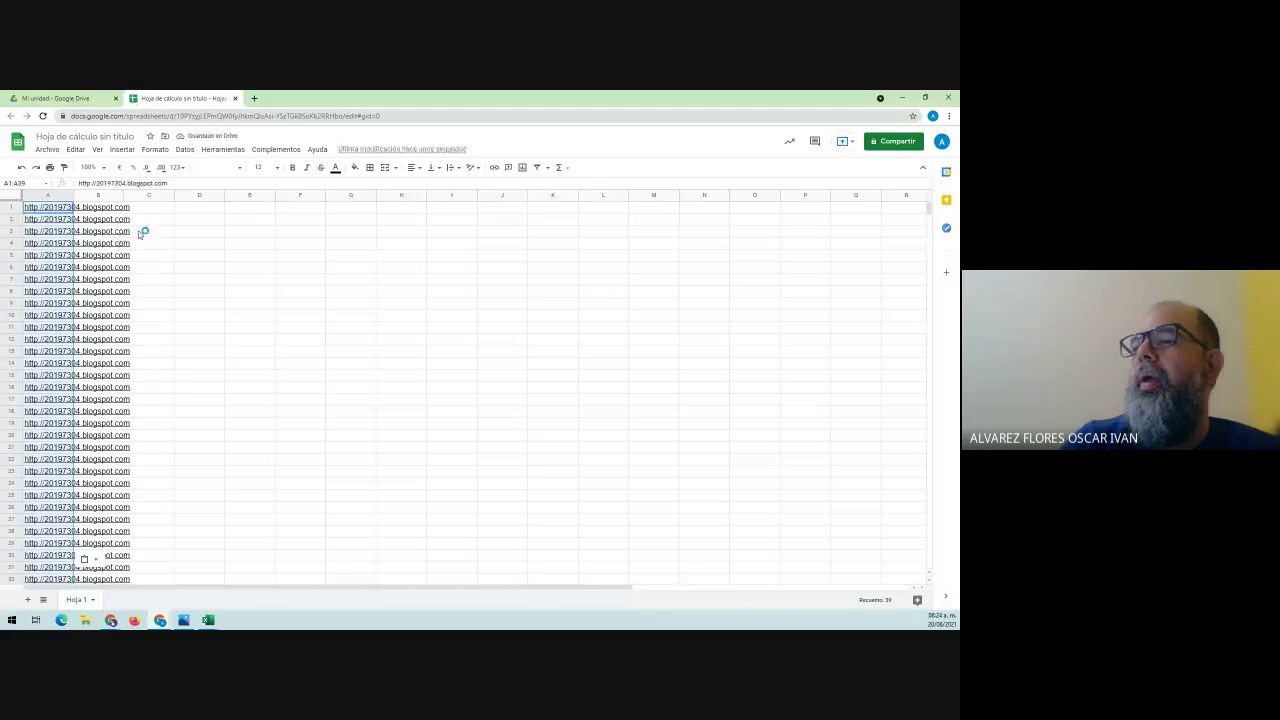
click(145, 231)
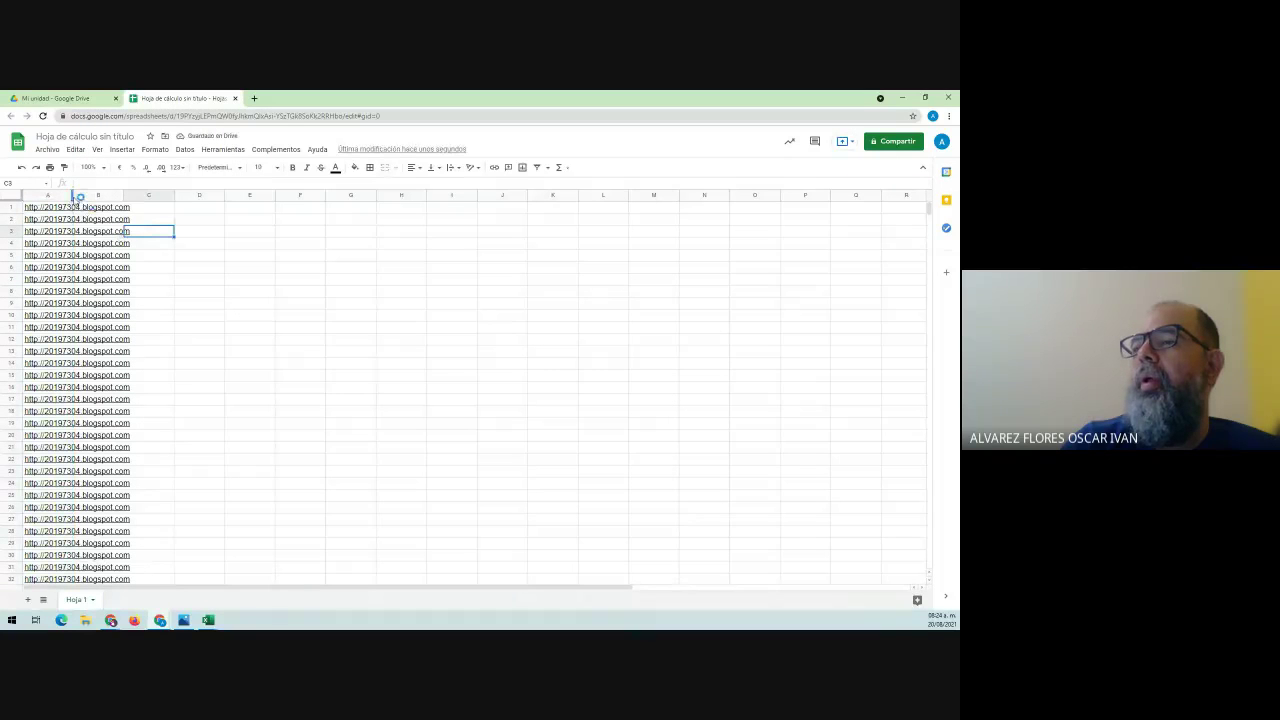
double_click(72, 196)
click(172, 247)
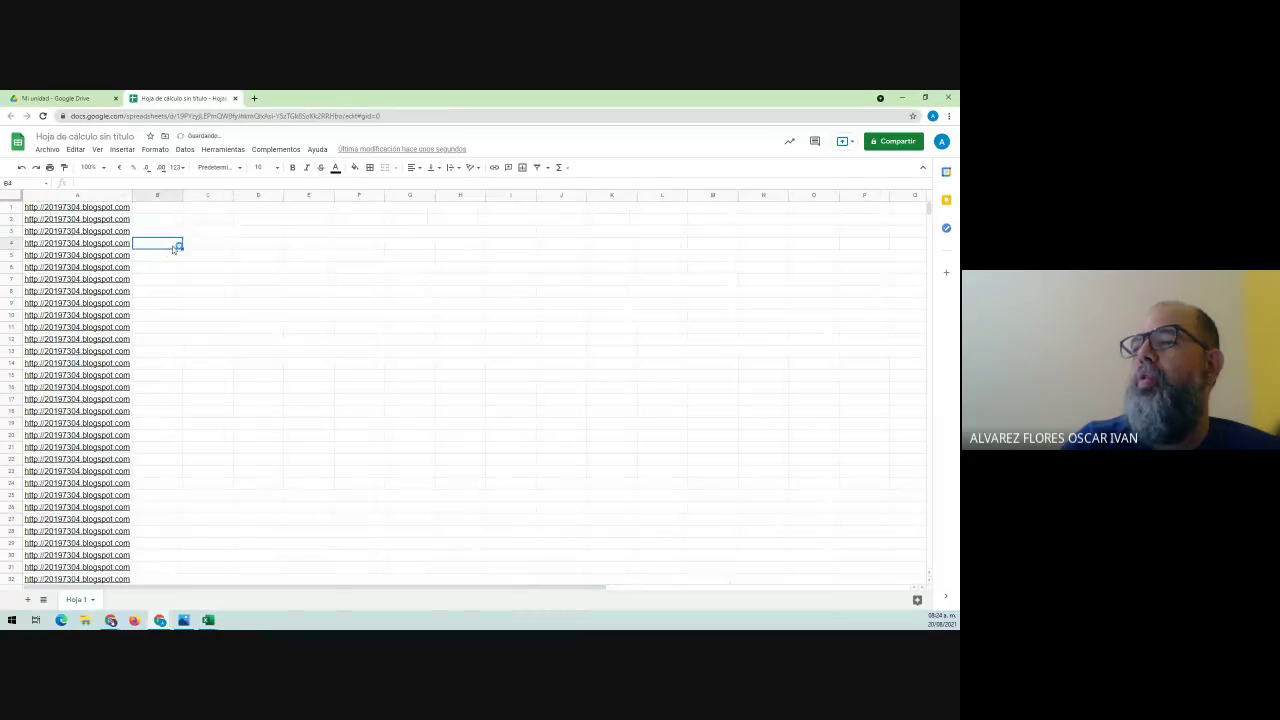
- Publish the spreadsheet to the web and paste its public link into a new tab
click(47, 149)
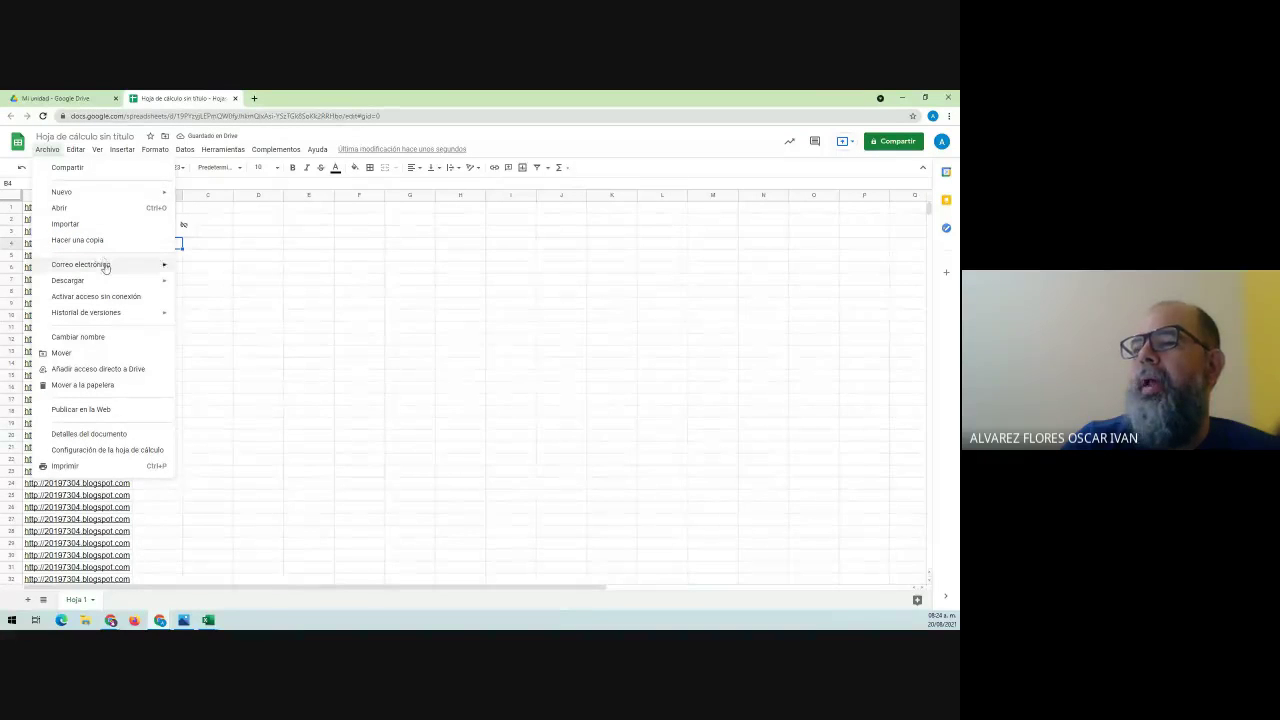
click(100, 409)
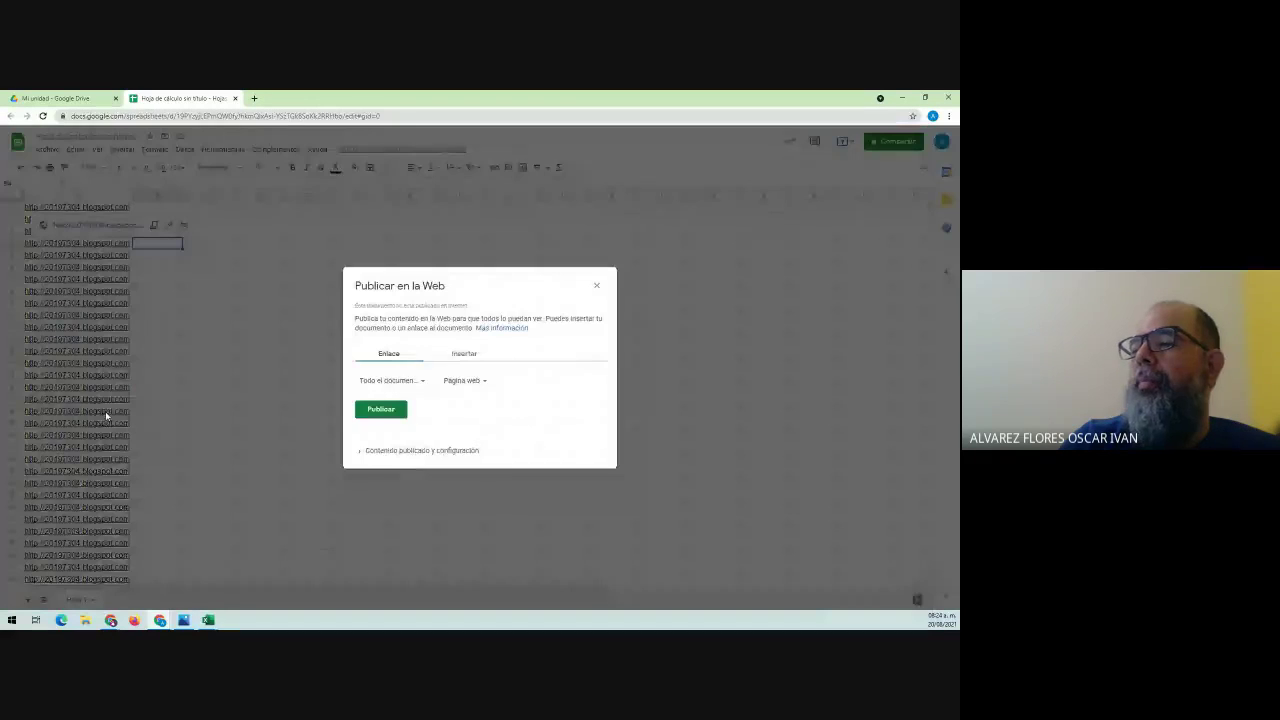
click(381, 410)
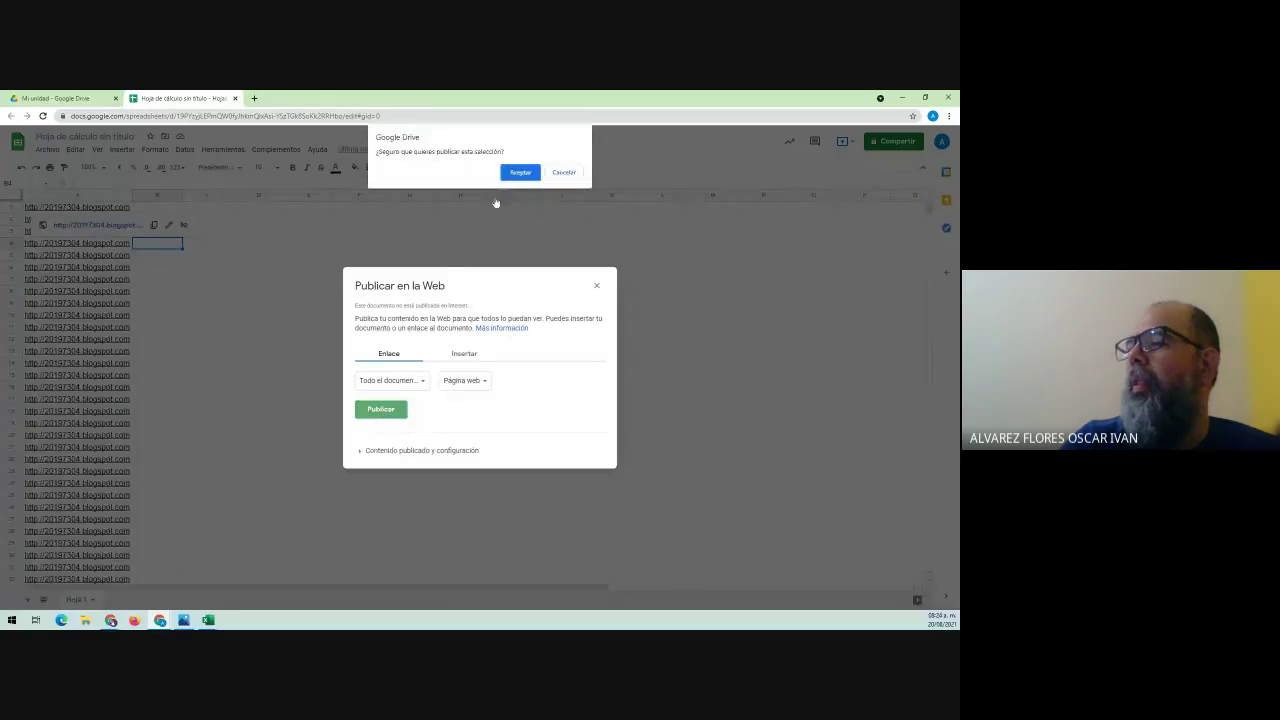
click(520, 172)
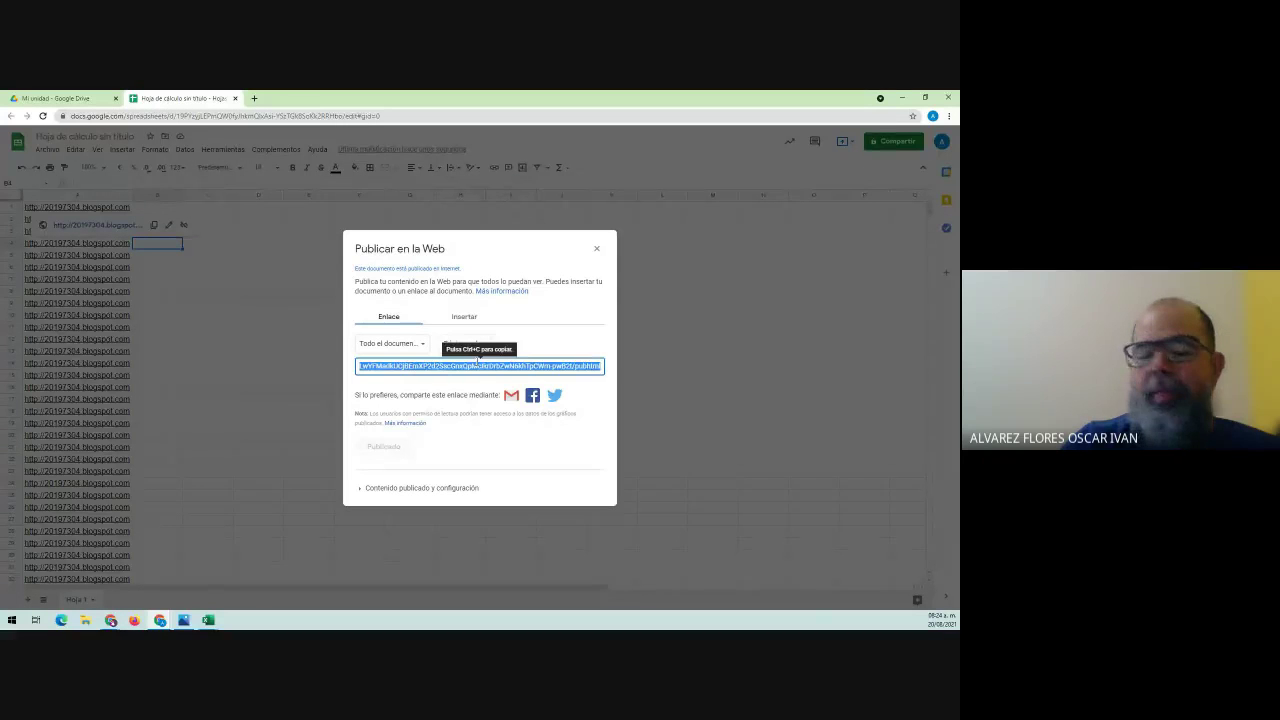
key(ctrl+c)
key(ctrl+t)
key(ctrl+t)
key(ctrl+v)
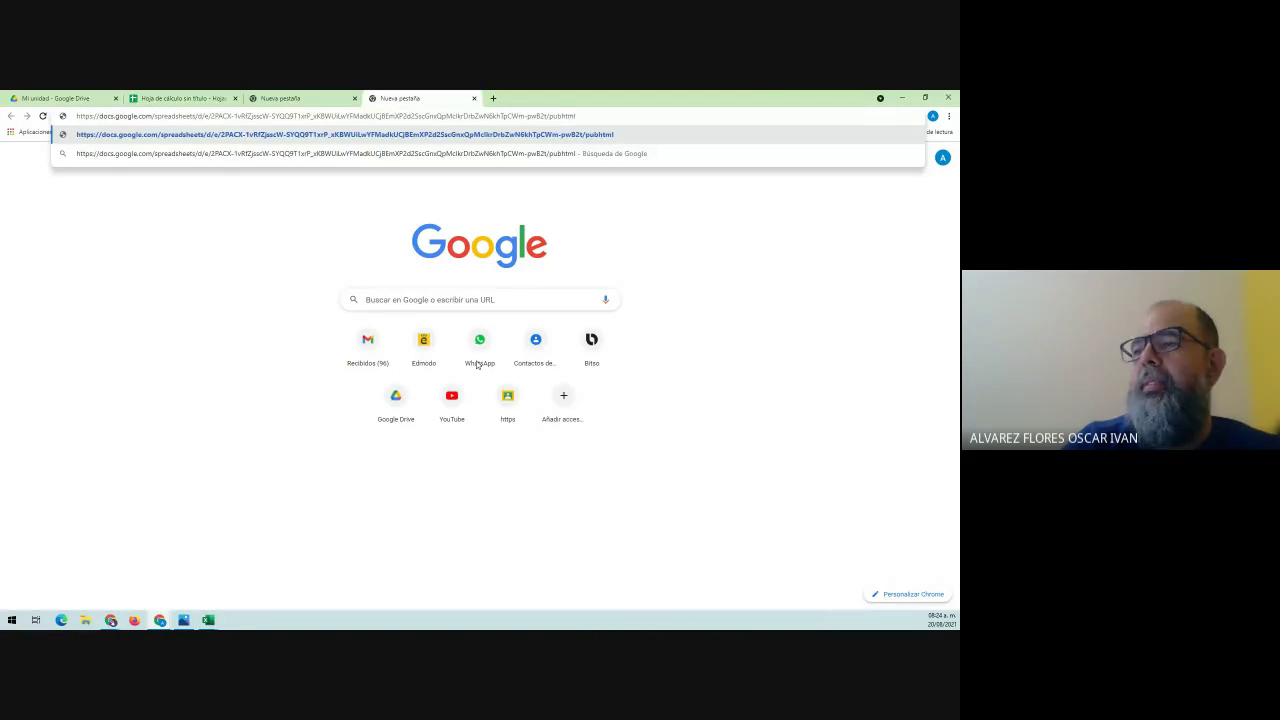
- Load the published sheet and open every student blogspot link in its own tab
key(Return)
drag(420, 98, 406, 218)
click(68, 162)
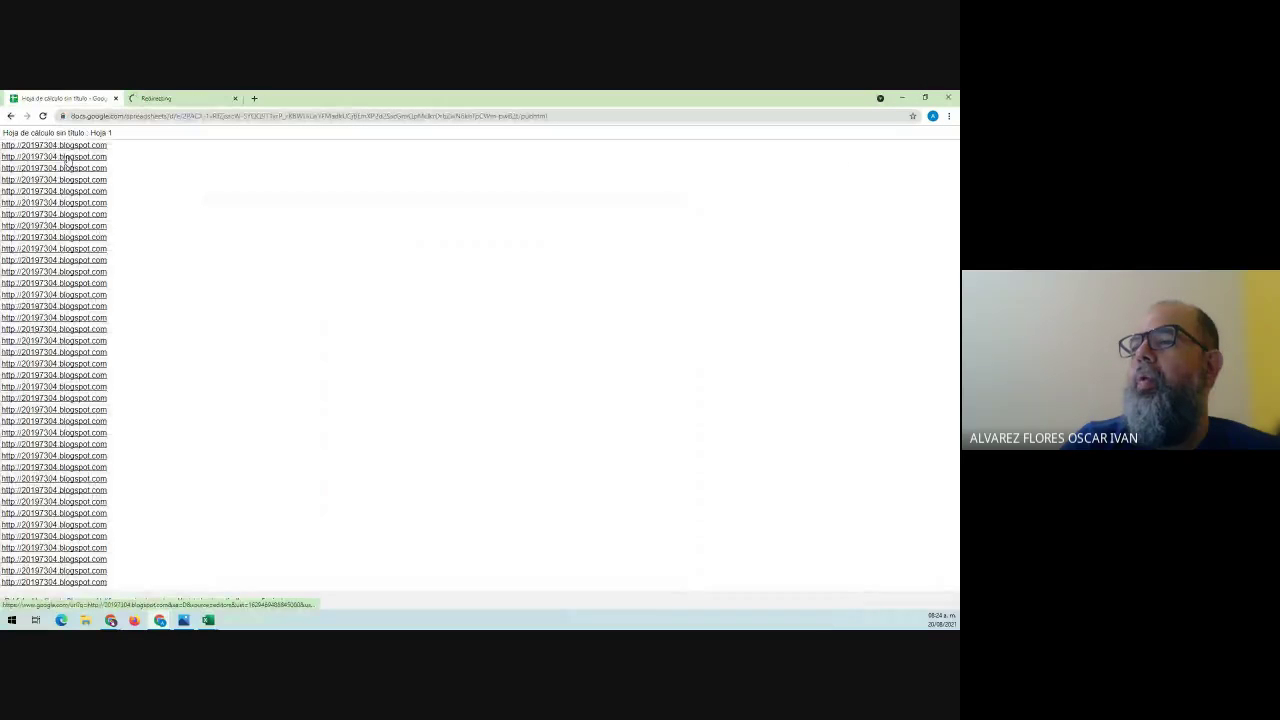
click(67, 178)
click(66, 186)
click(66, 190)
click(66, 202)
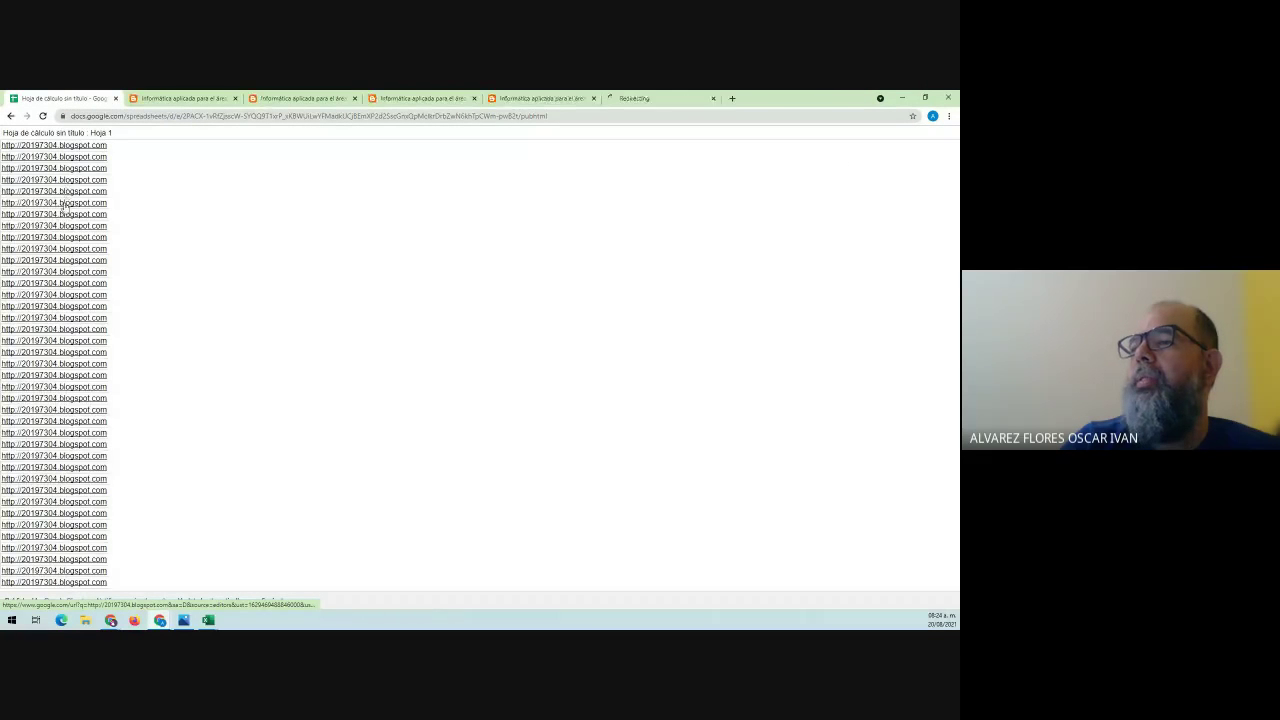
click(65, 213)
click(64, 225)
click(64, 236)
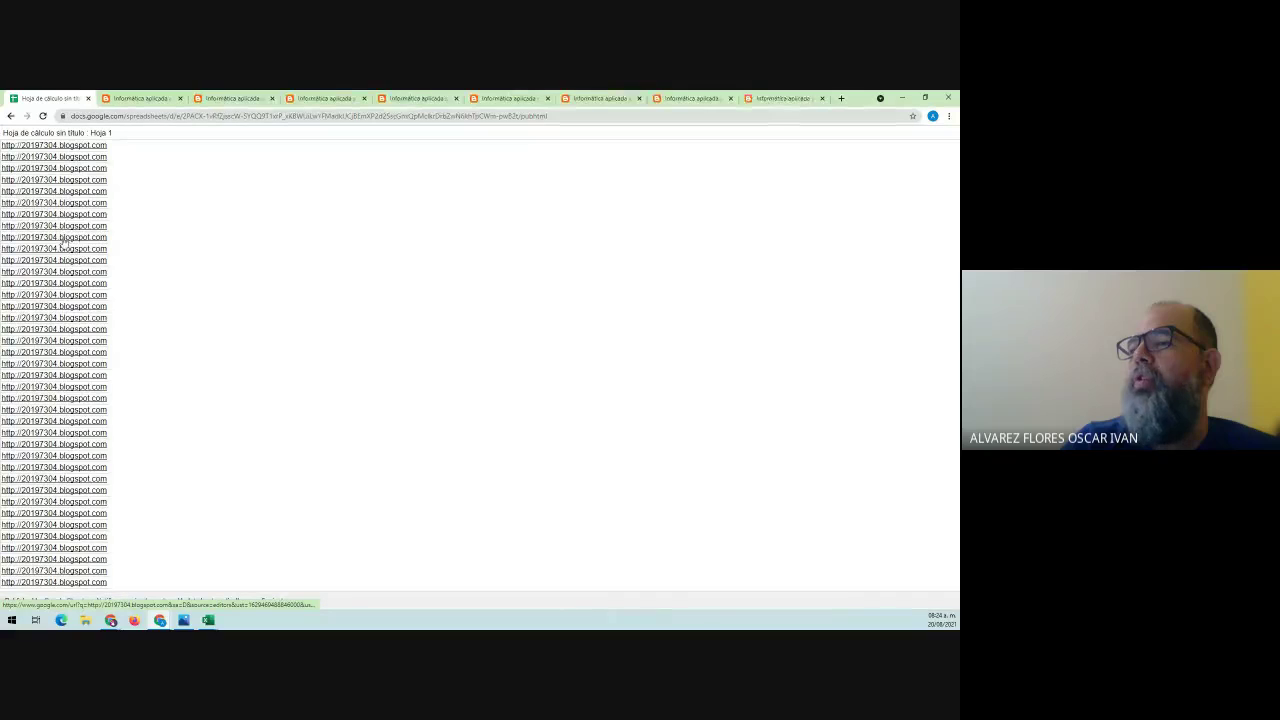
click(63, 248)
click(63, 260)
click(63, 271)
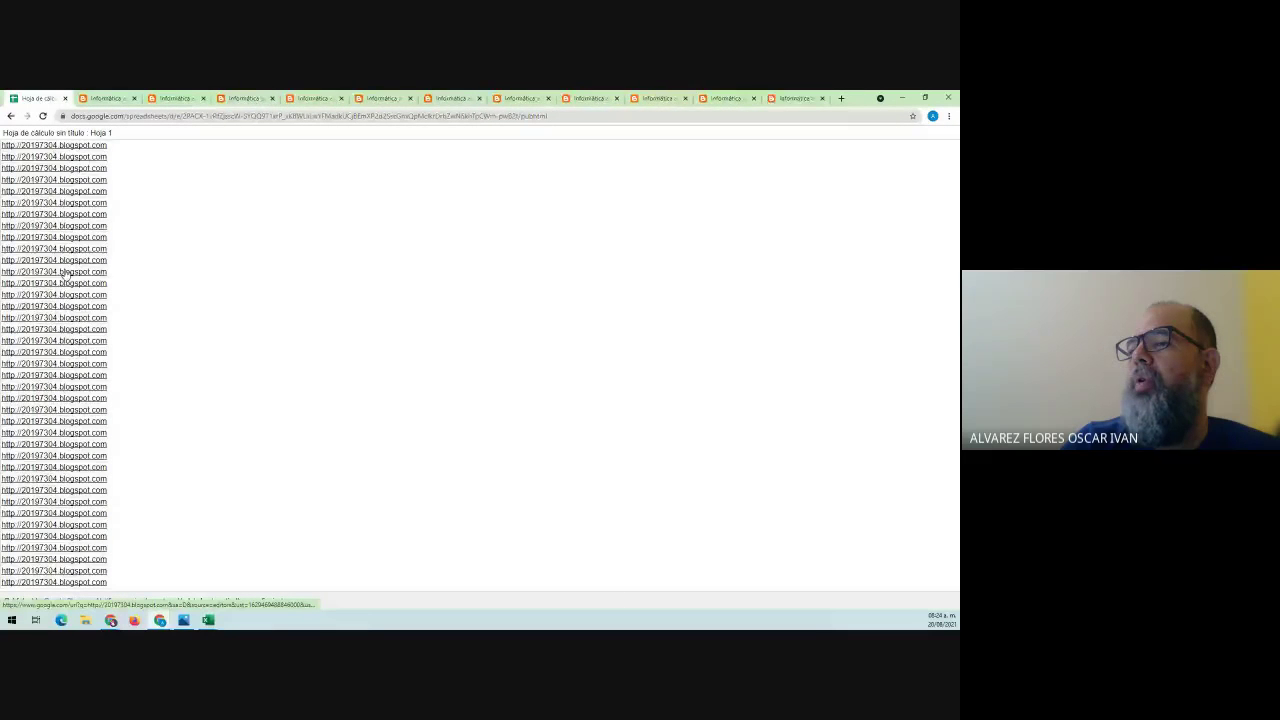
click(64, 283)
click(66, 294)
click(68, 305)
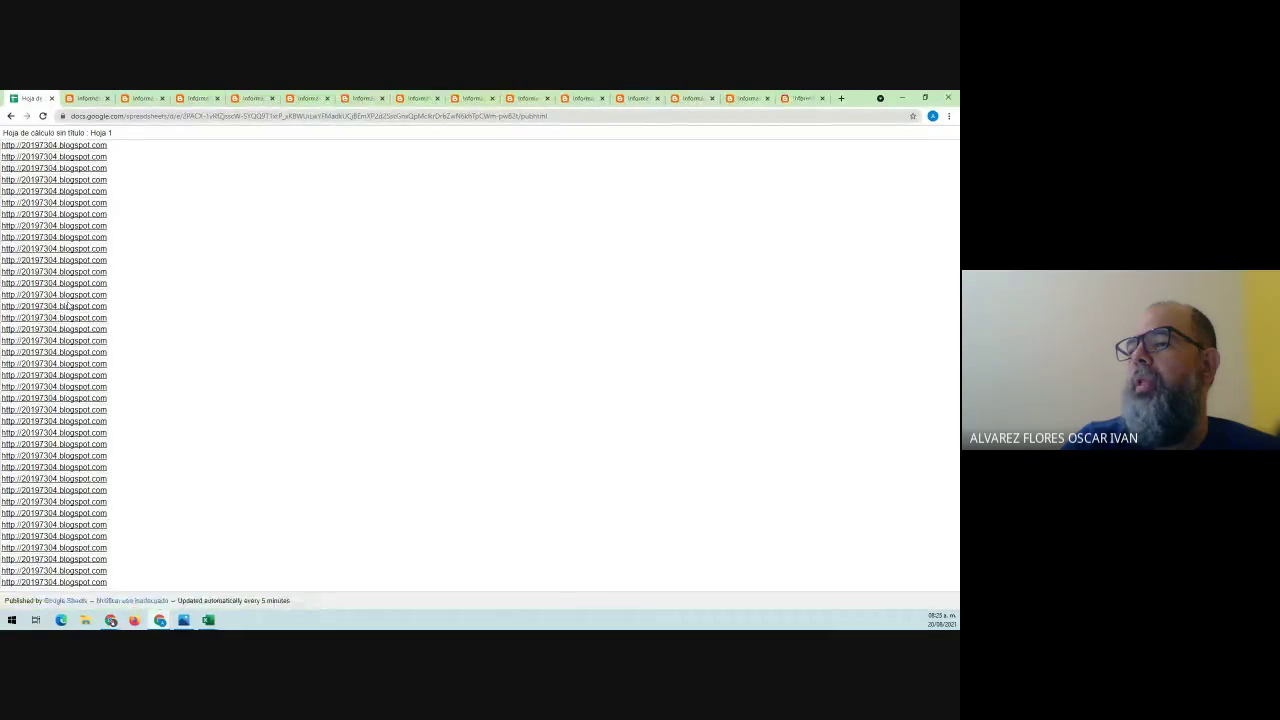
click(66, 317)
click(65, 328)
click(64, 340)
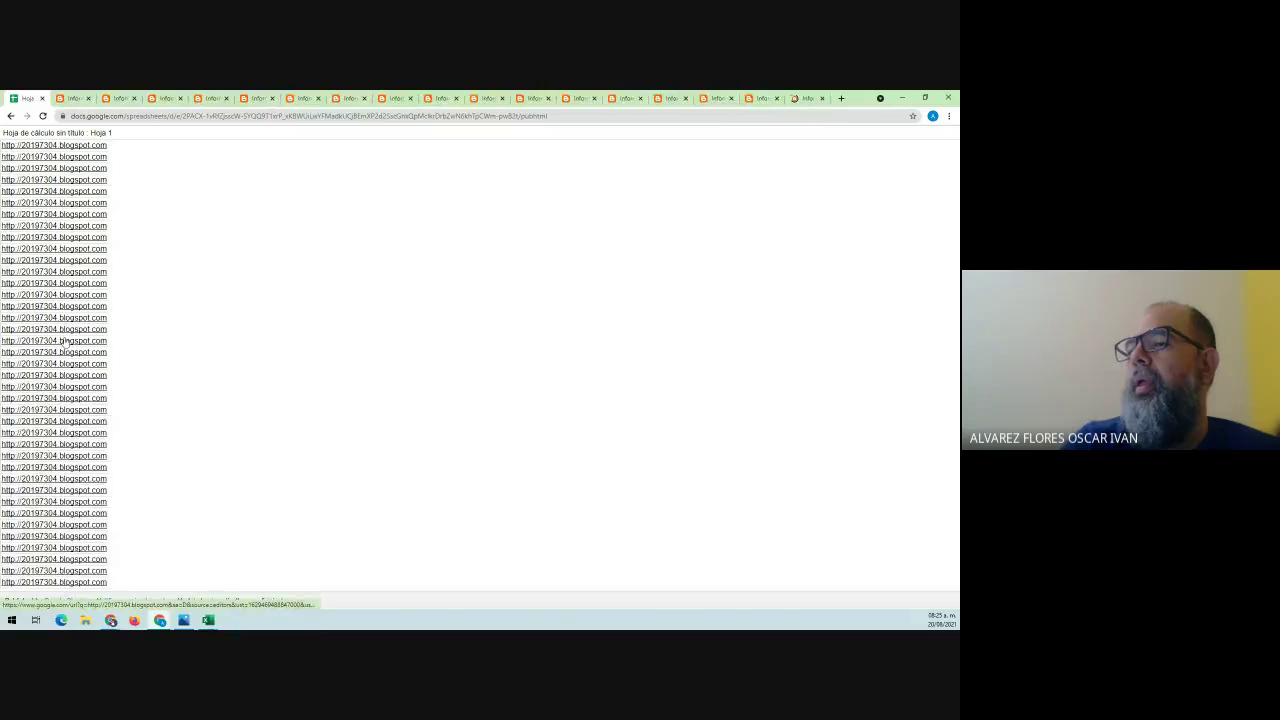
click(65, 352)
click(65, 364)
click(67, 375)
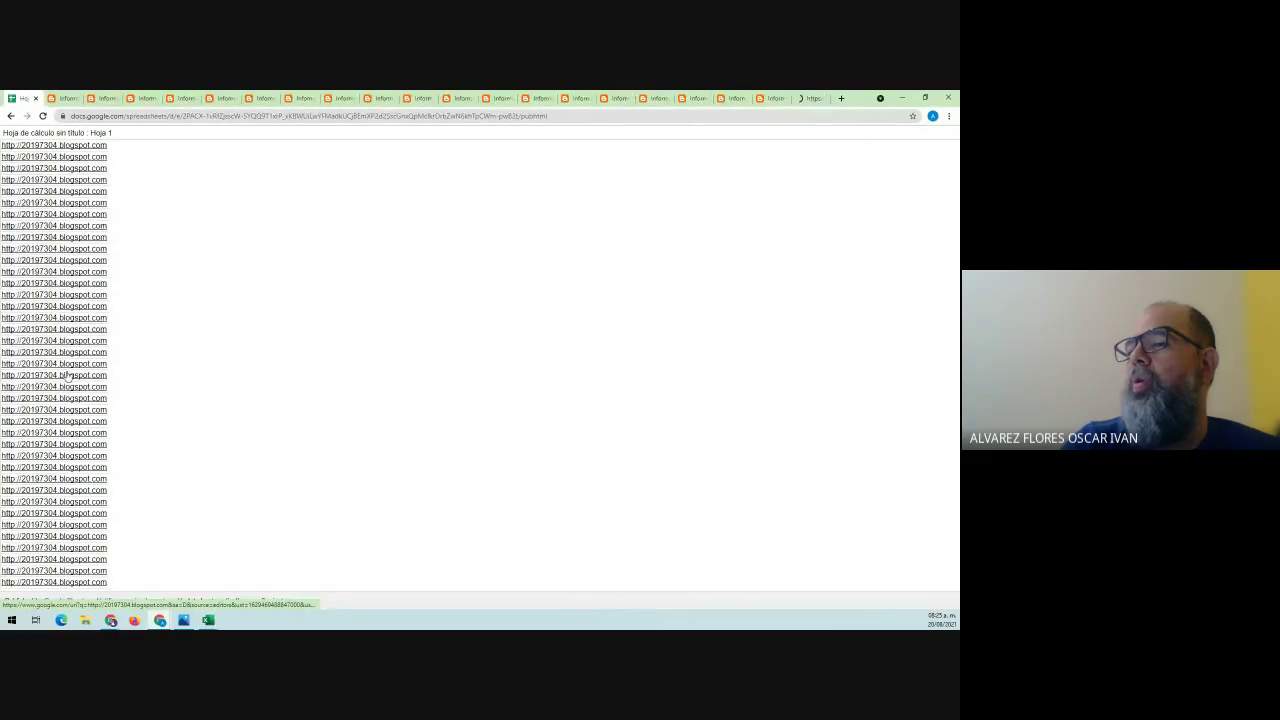
click(66, 387)
click(66, 398)
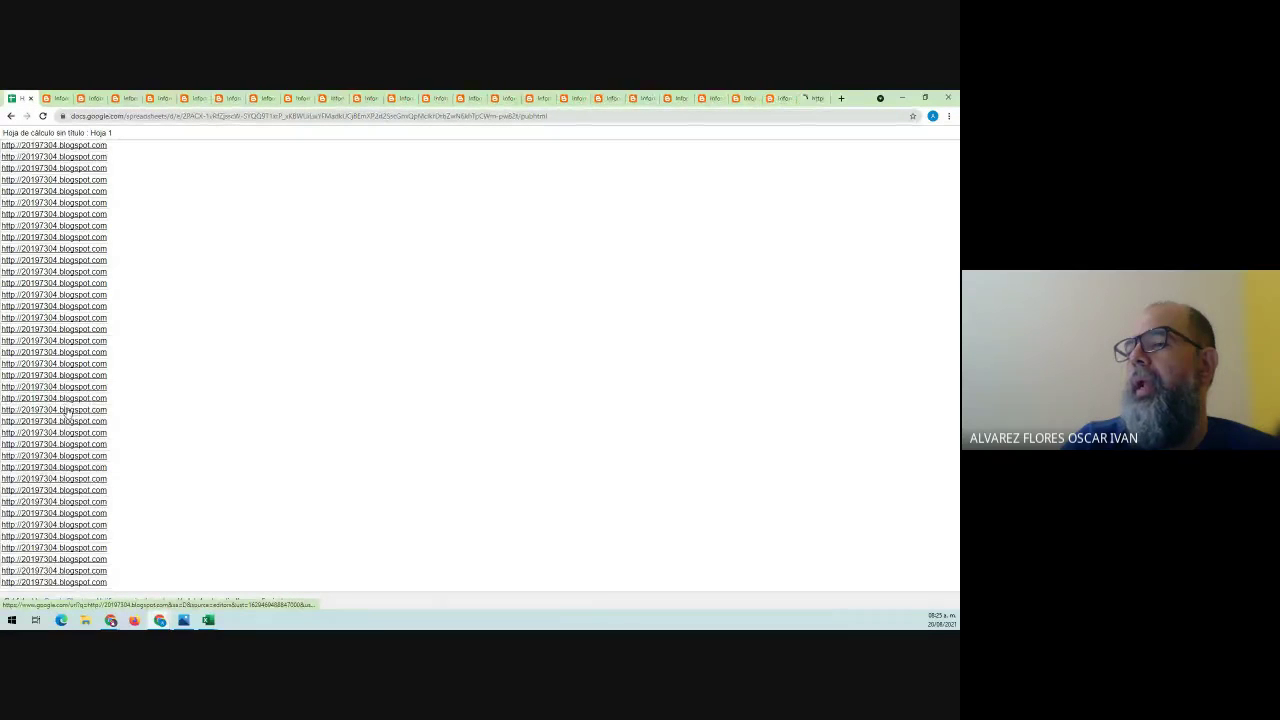
click(66, 420)
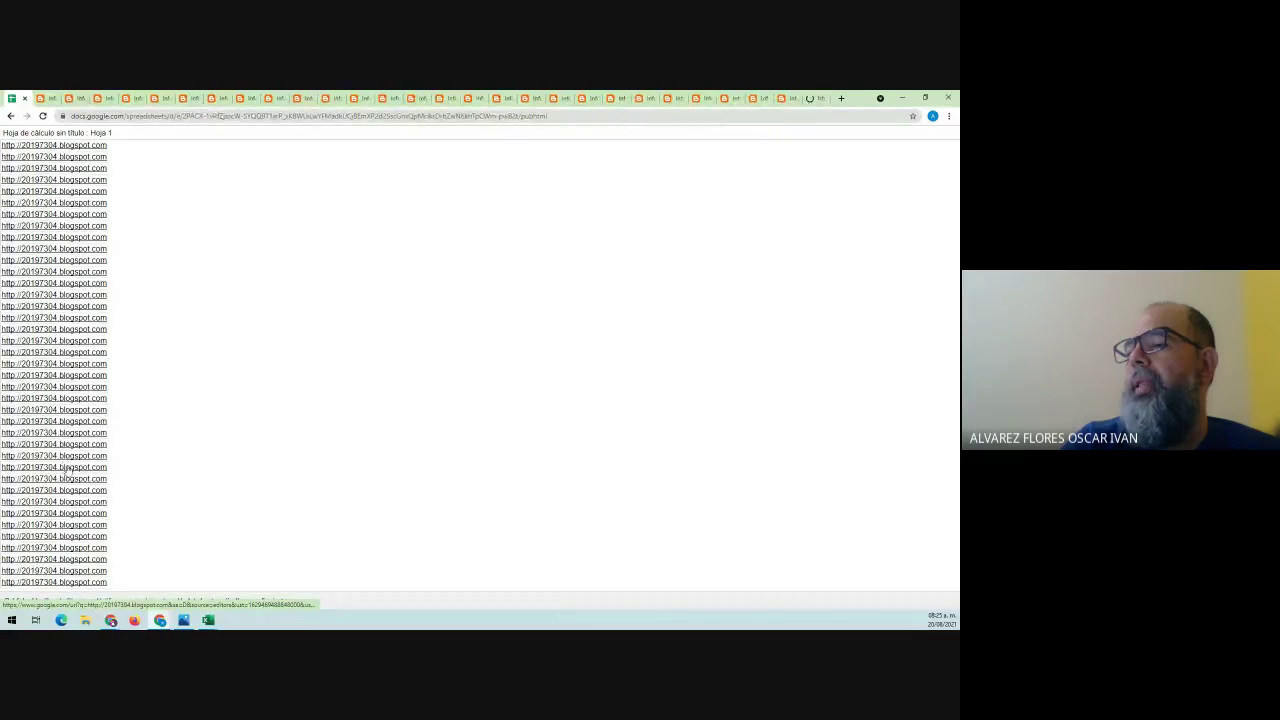
click(65, 467)
click(66, 479)
click(67, 490)
click(67, 501)
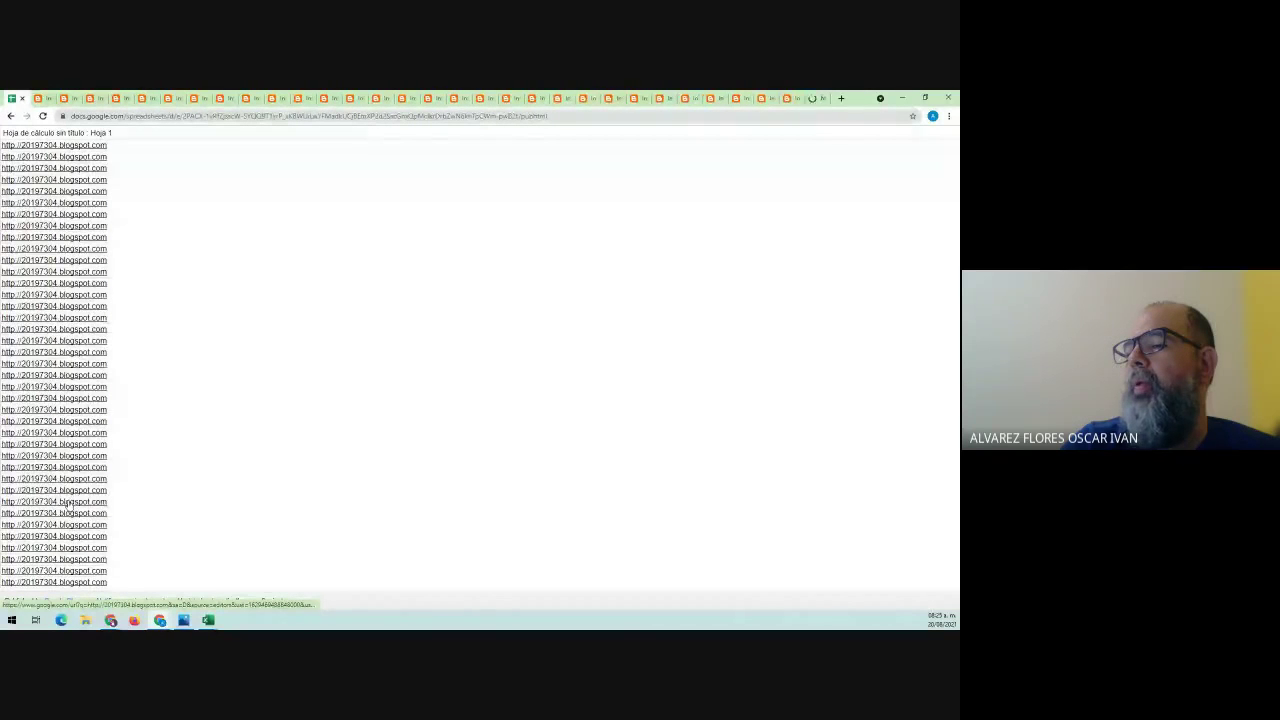
click(67, 513)
click(95, 524)
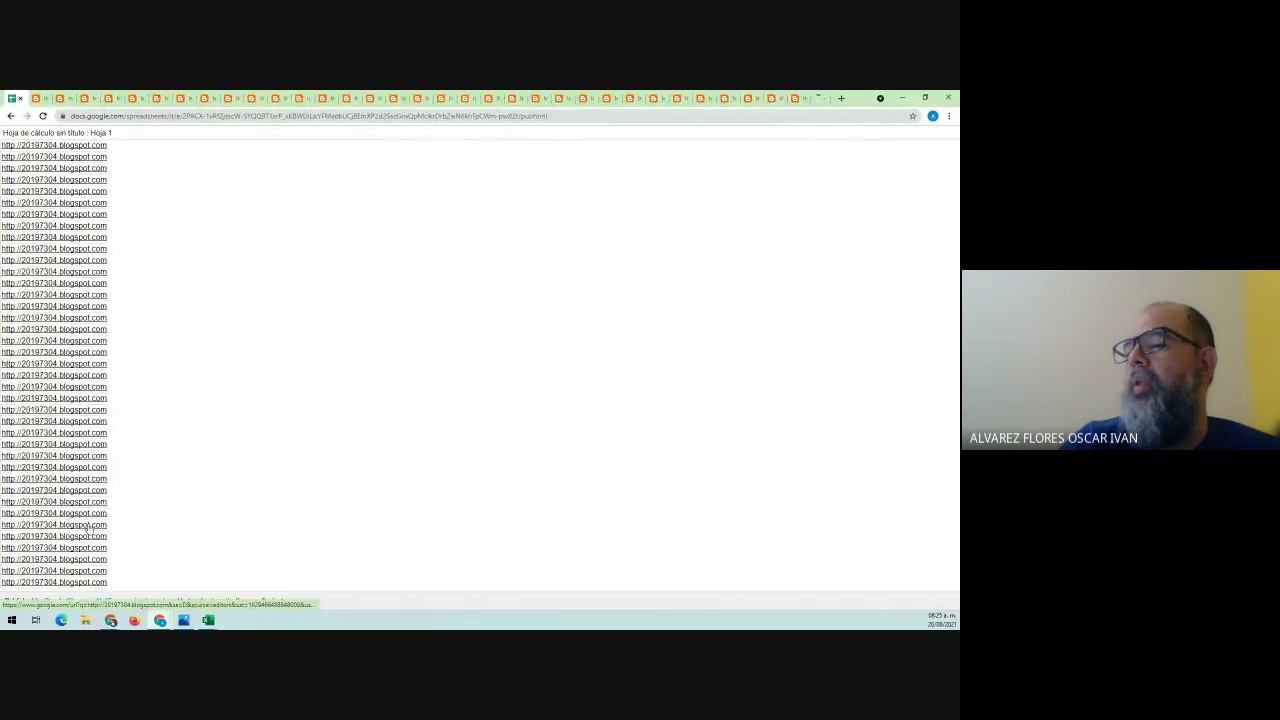
click(88, 536)
click(82, 548)
click(78, 559)
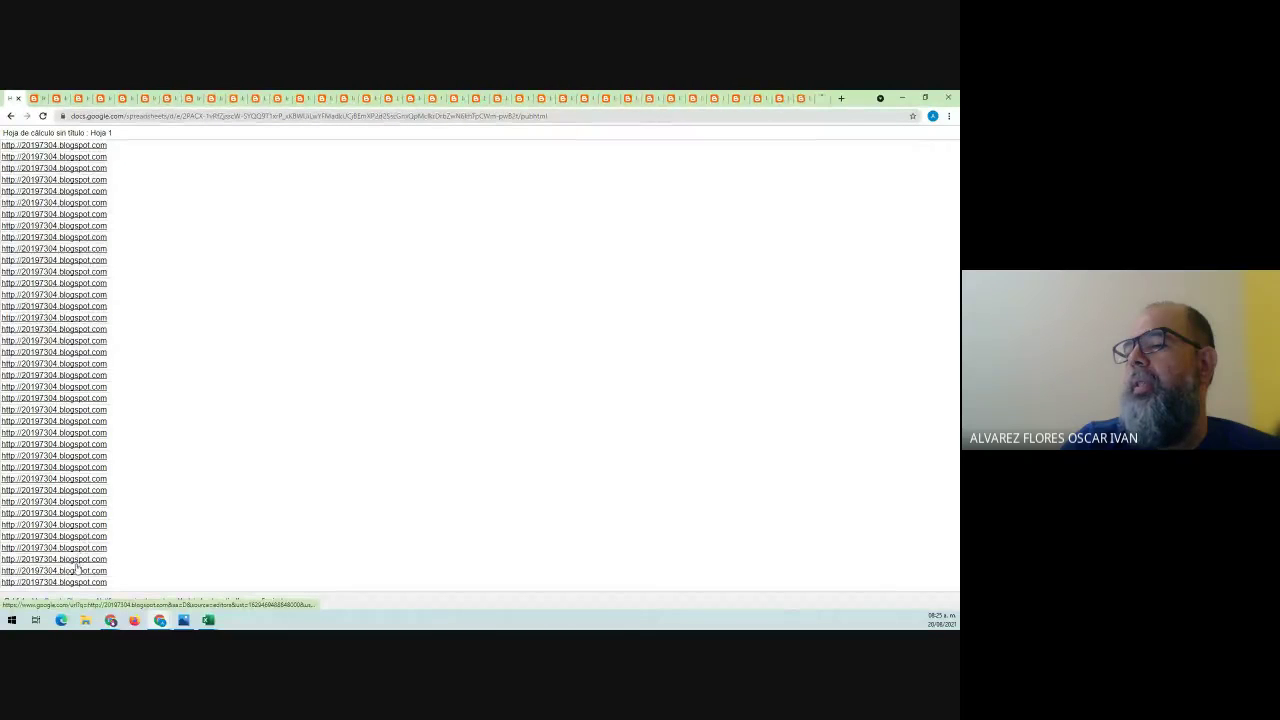
click(76, 570)
click(74, 582)
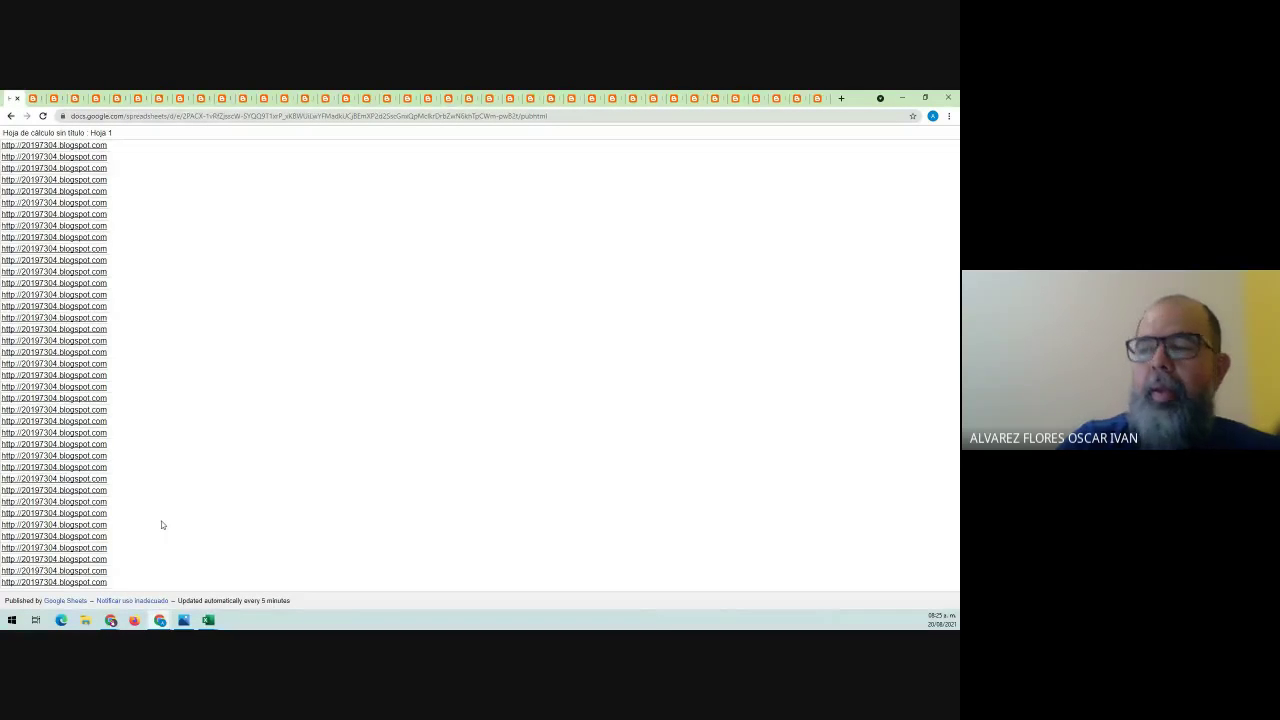
- Review the opened blog tabs, return to the published list, then switch back to Excel
key(ctrl+Tab)
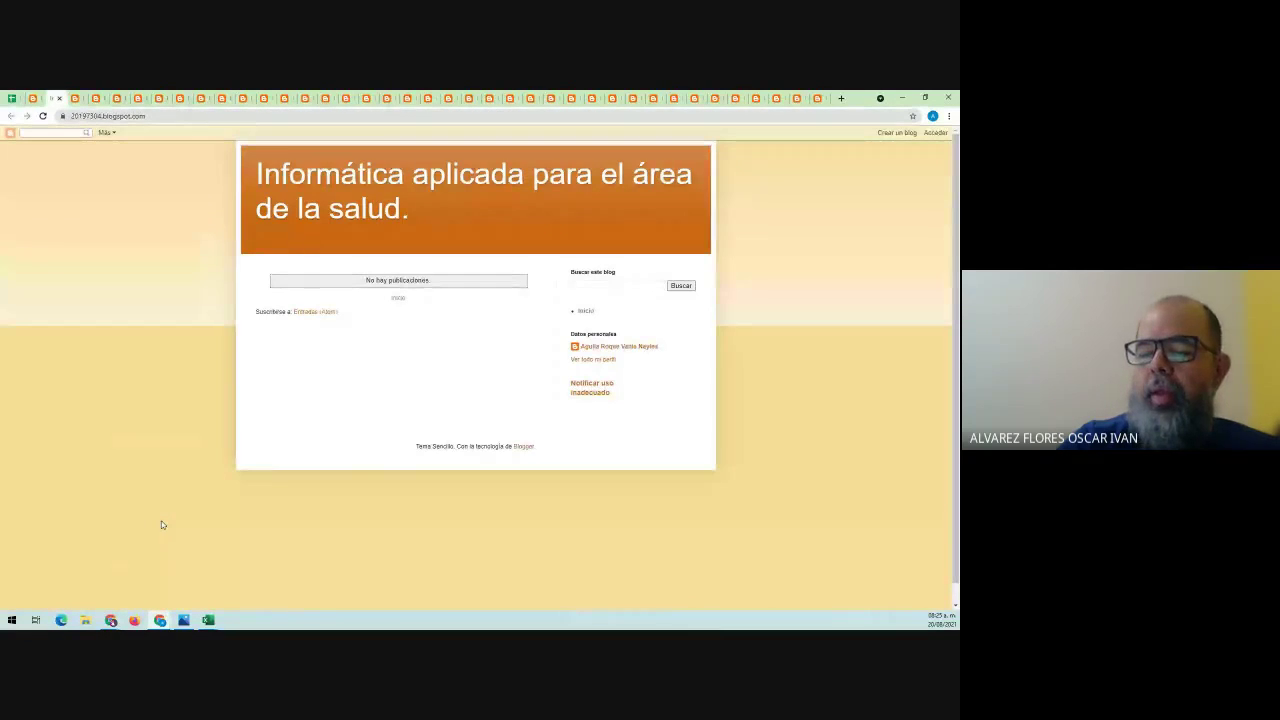
key(ctrl+shift+Tab)
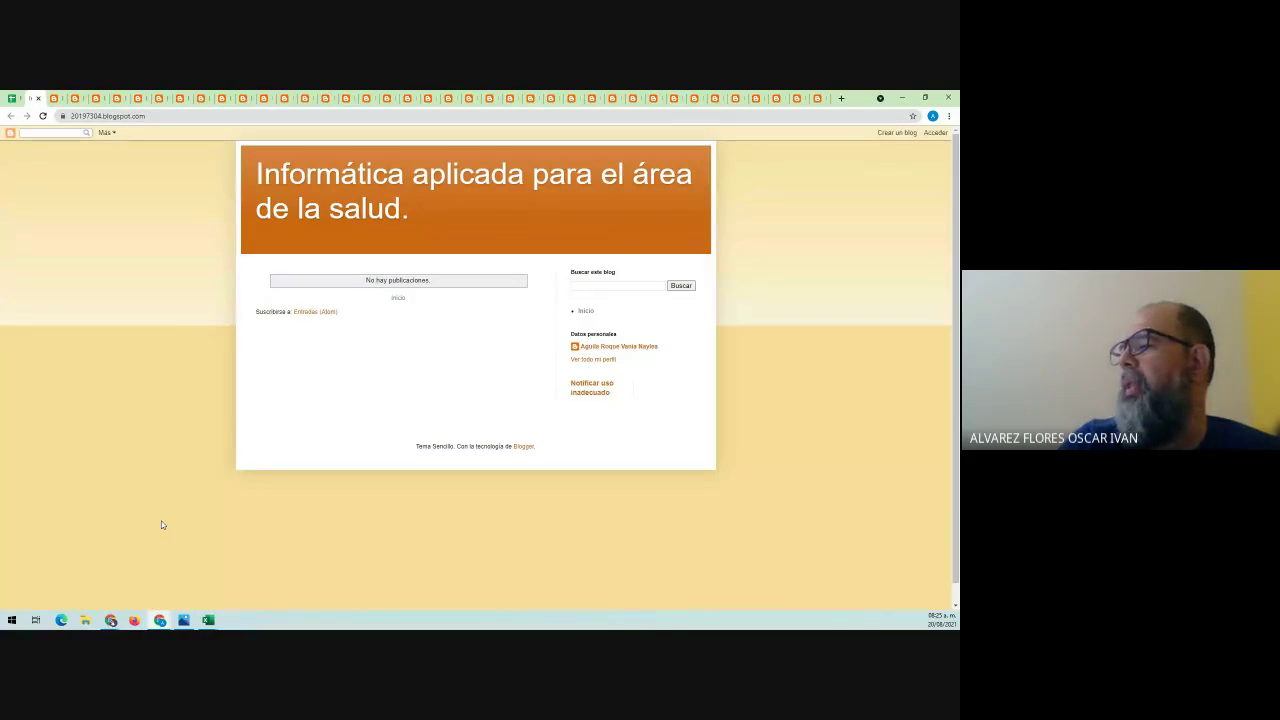
key(ctrl+Tab)
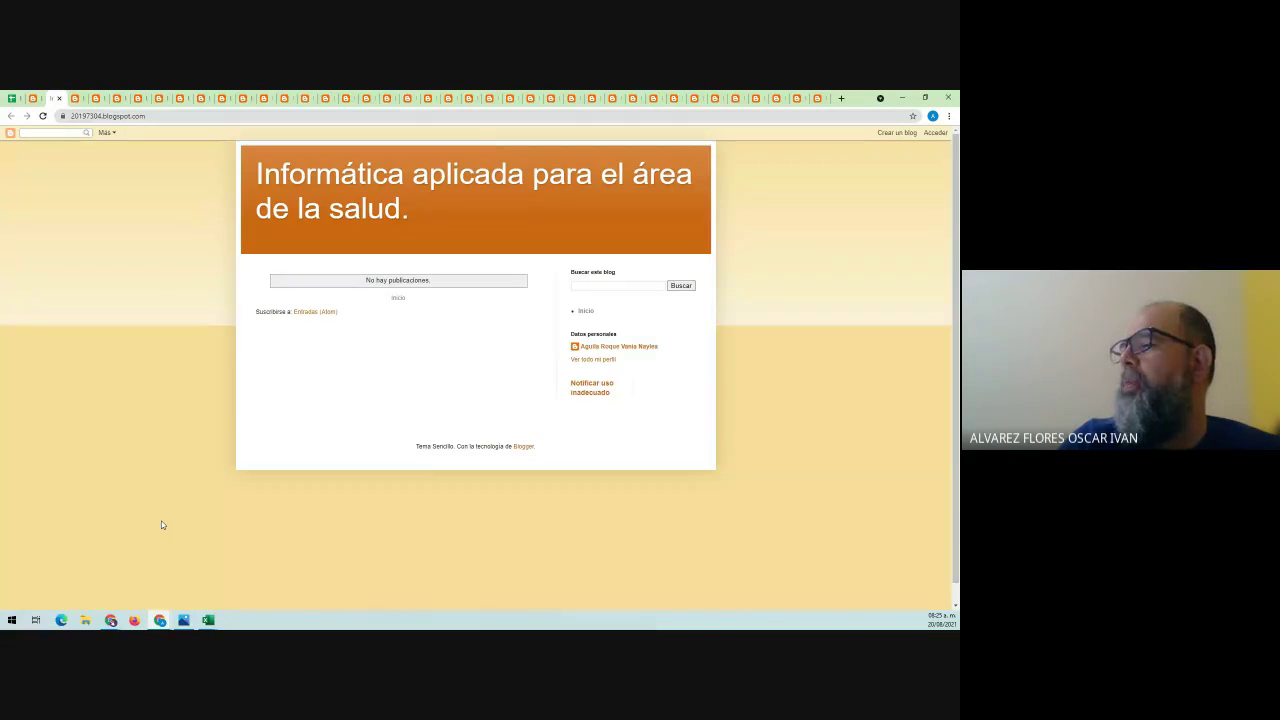
key(ctrl+Tab)
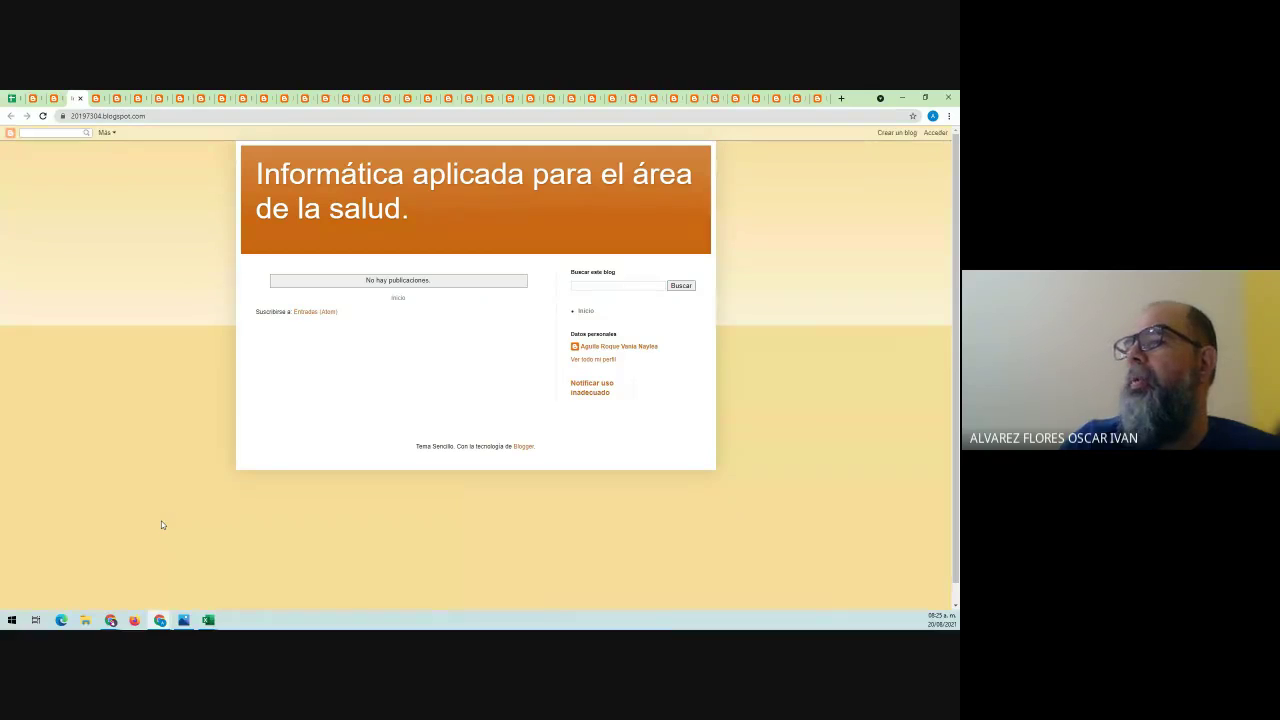
key(ctrl+Tab)
key(ctrl+Tab)
key(ctrl+Tab)
key(ctrl+Tab)
key(ctrl+Tab)
key(ctrl+Tab)
key(ctrl+Tab)
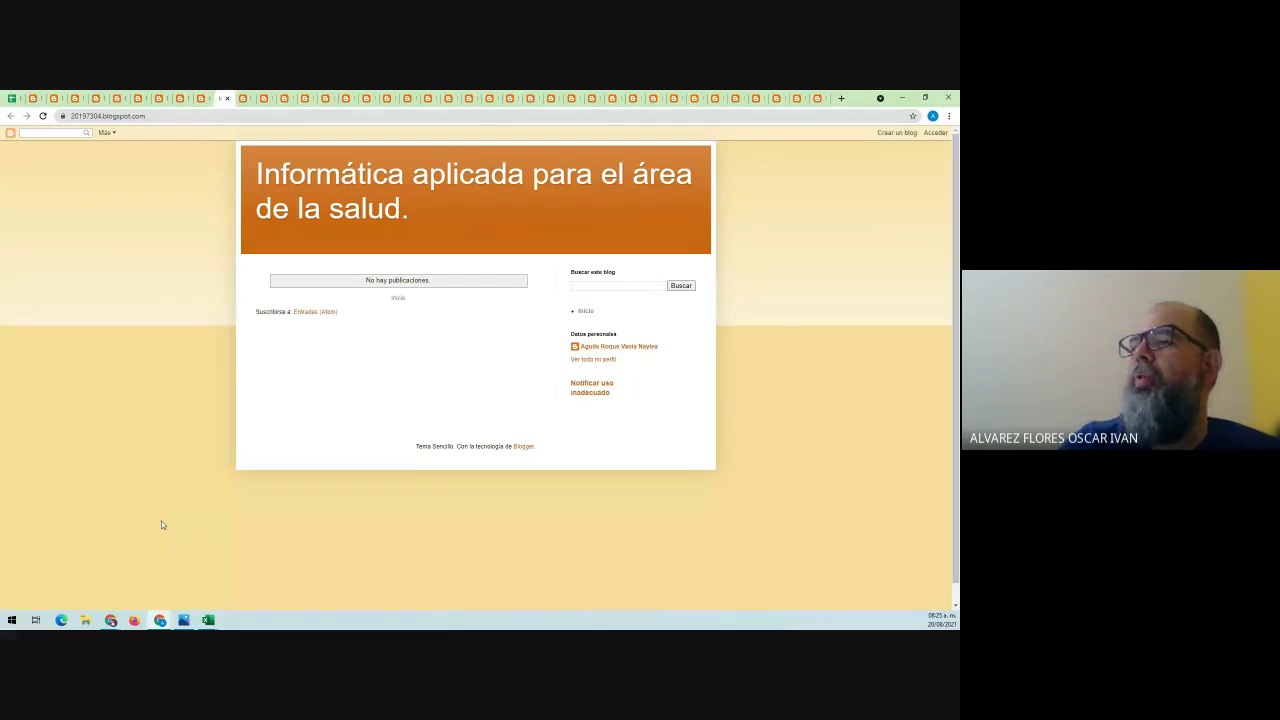
key(ctrl+Tab)
key(ctrl+Tab)
key(ctrl+Tab)
key(ctrl+Tab)
key(ctrl+Tab)
key(ctrl+Tab)
key(ctrl+Tab)
key(ctrl+Tab)
key(ctrl+Tab)
key(ctrl+Tab)
key(ctrl+Tab)
key(ctrl+Tab)
key(ctrl+Tab)
key(ctrl+Tab)
key(ctrl+Tab)
key(ctrl+Tab)
key(ctrl+Tab)
key(ctrl+Tab)
key(ctrl+Tab)
key(ctrl+Tab)
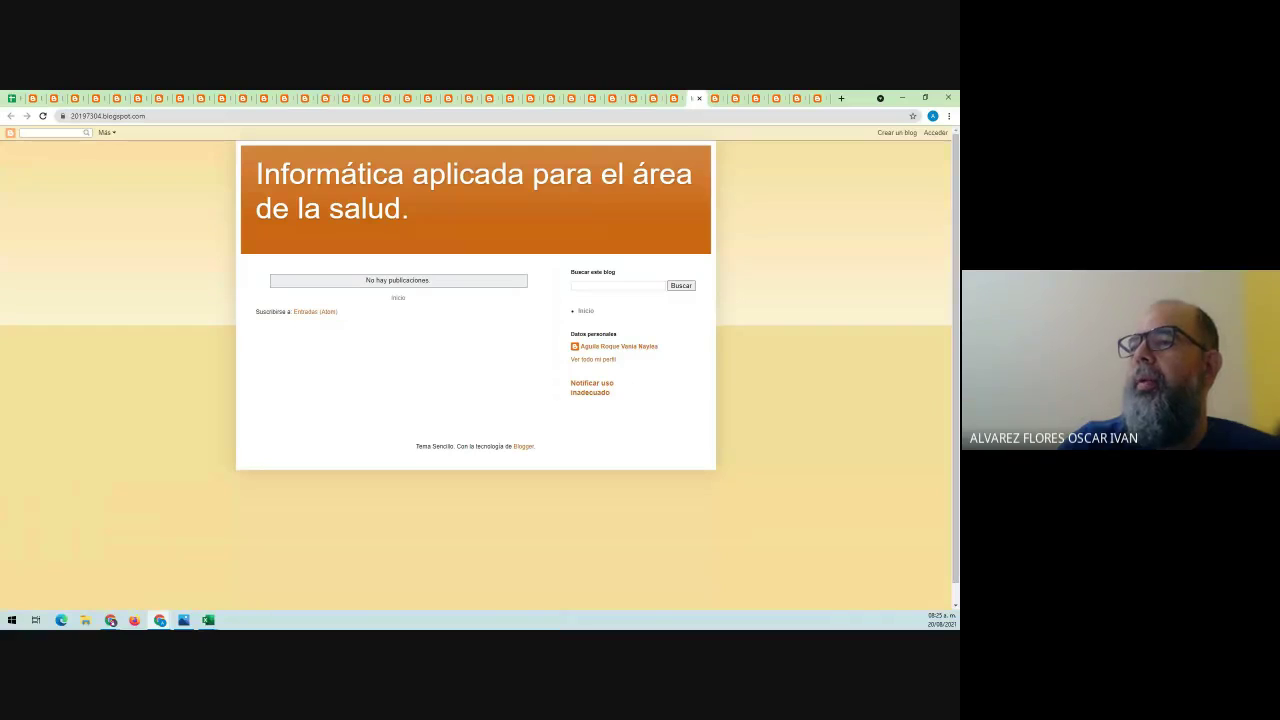
click(11, 99)
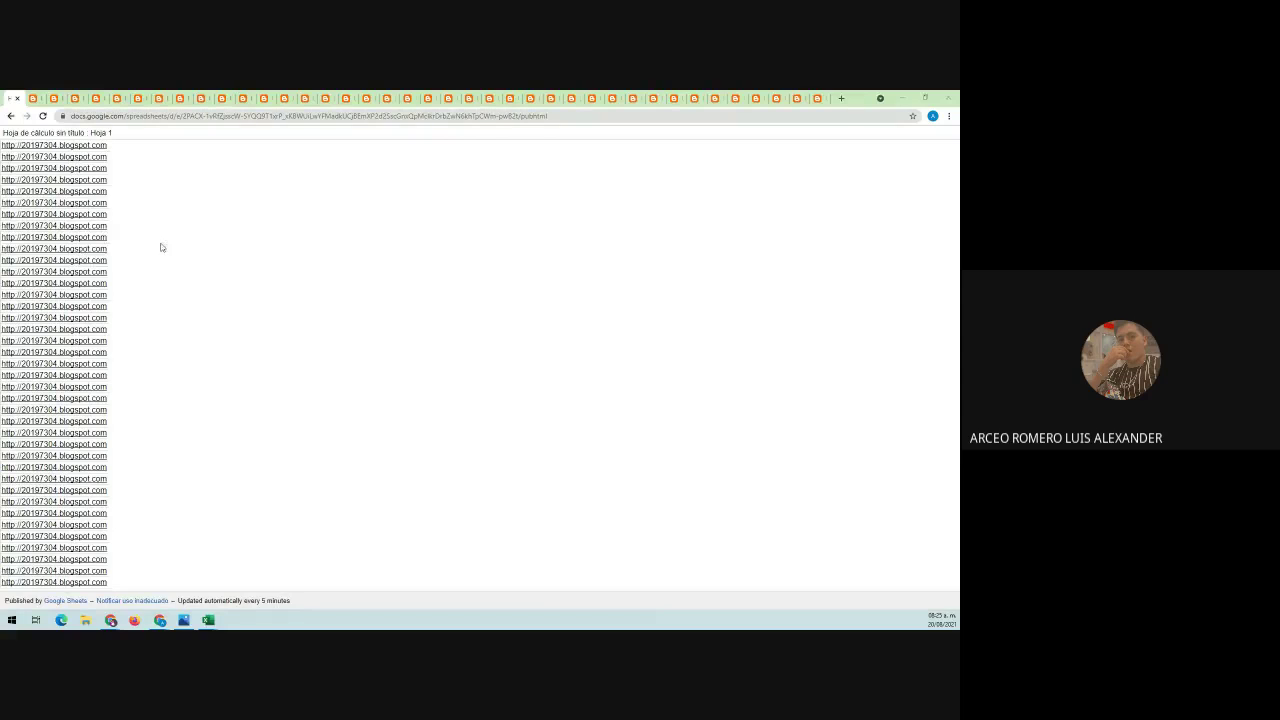
key(alt+Tab)
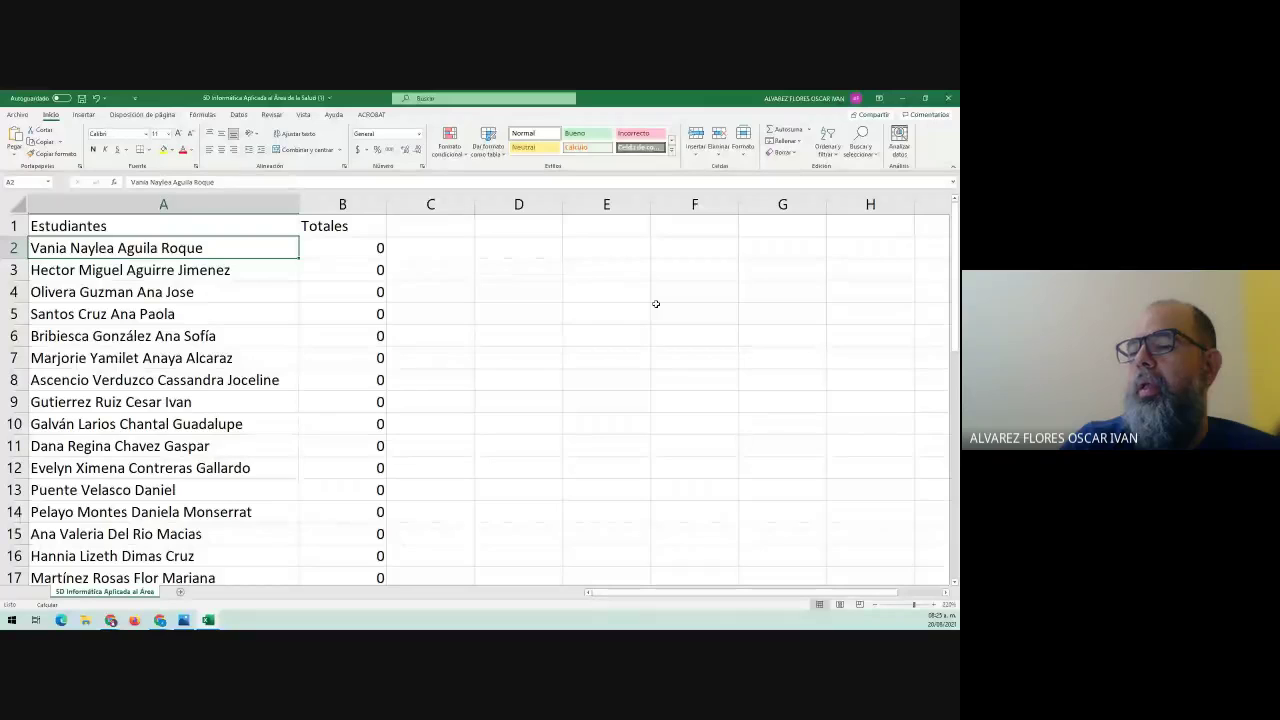
- Close the student totals workbook without saving and inspect F7's CONCATENAR blog formula
scroll(420, 299, down, 4)
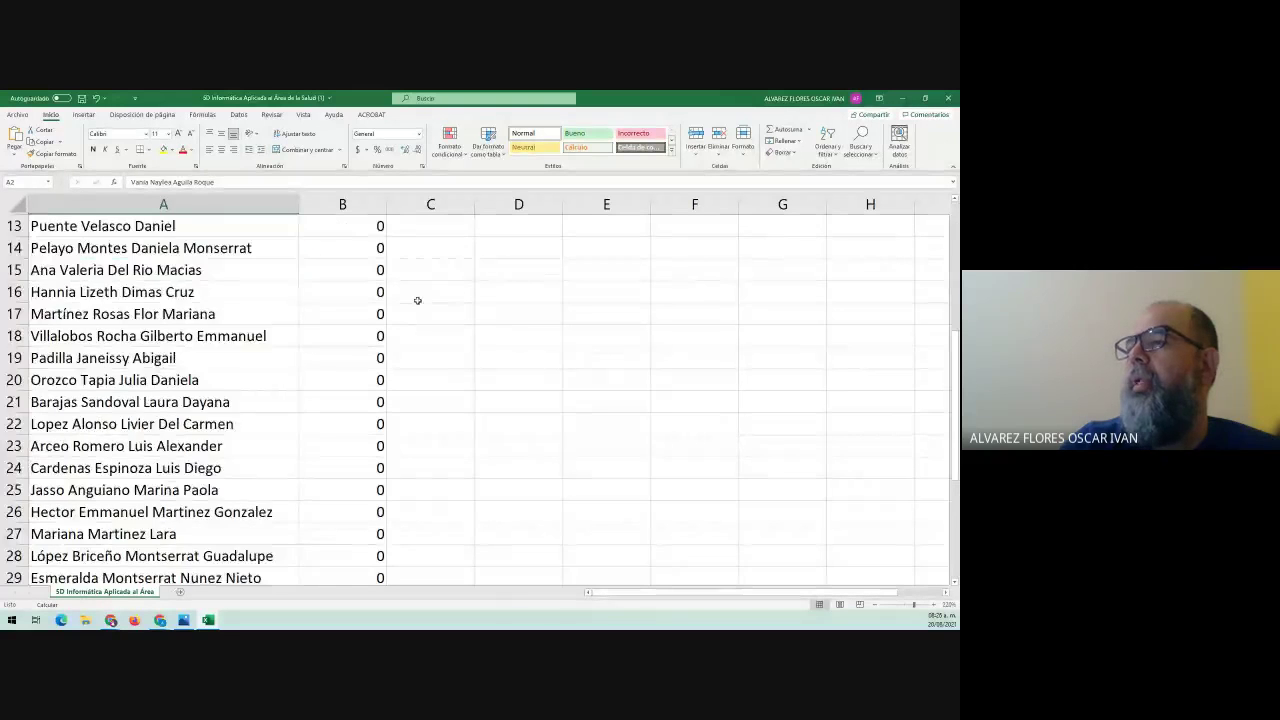
scroll(418, 297, up, 4)
click(948, 98)
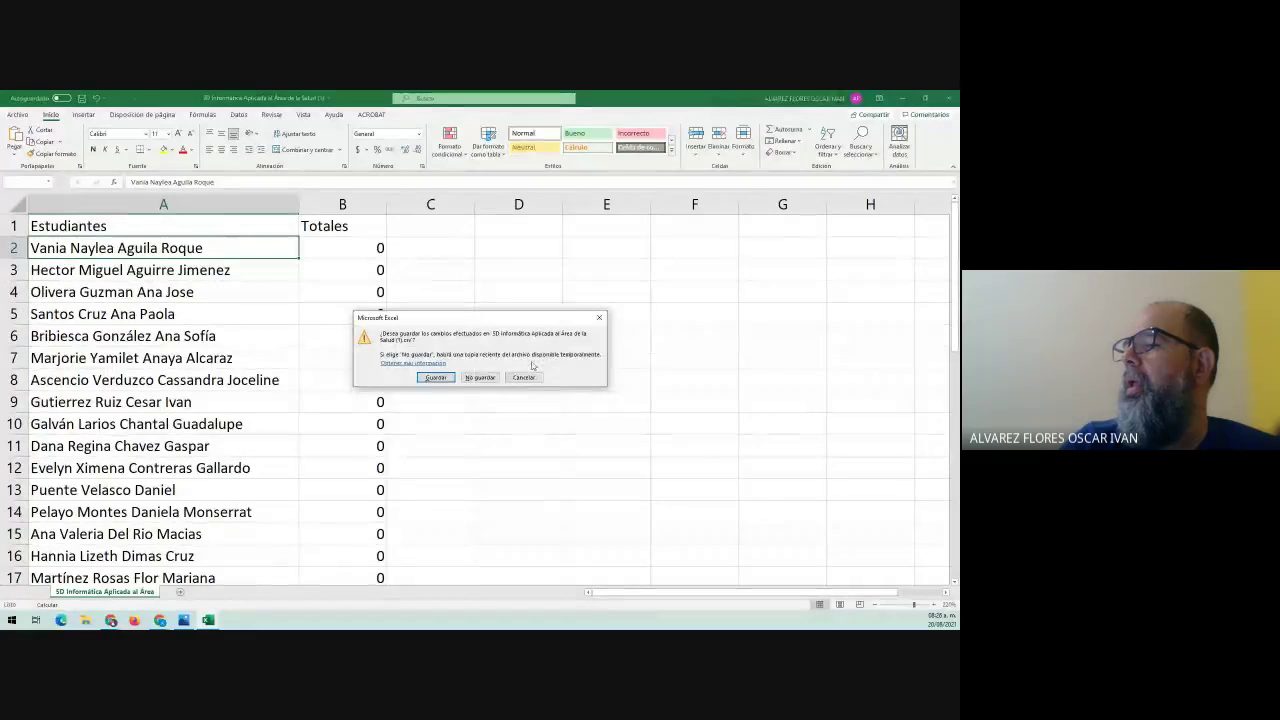
click(480, 377)
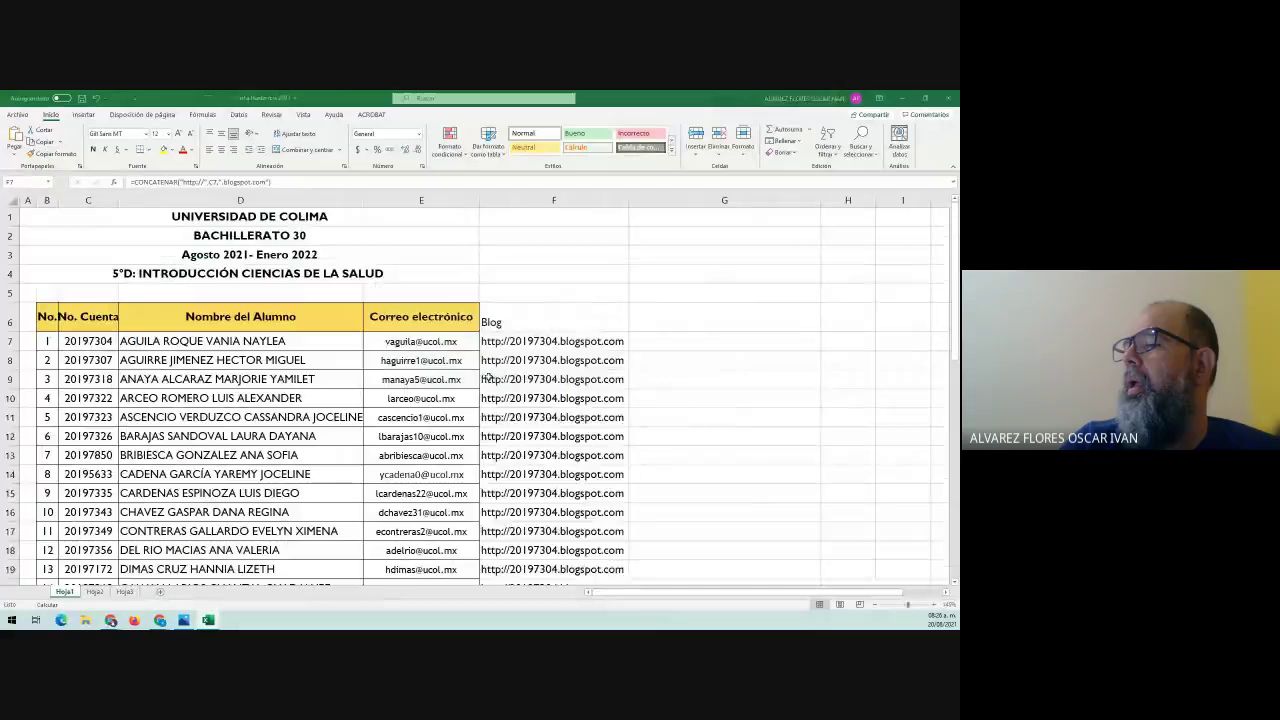
click(600, 343)
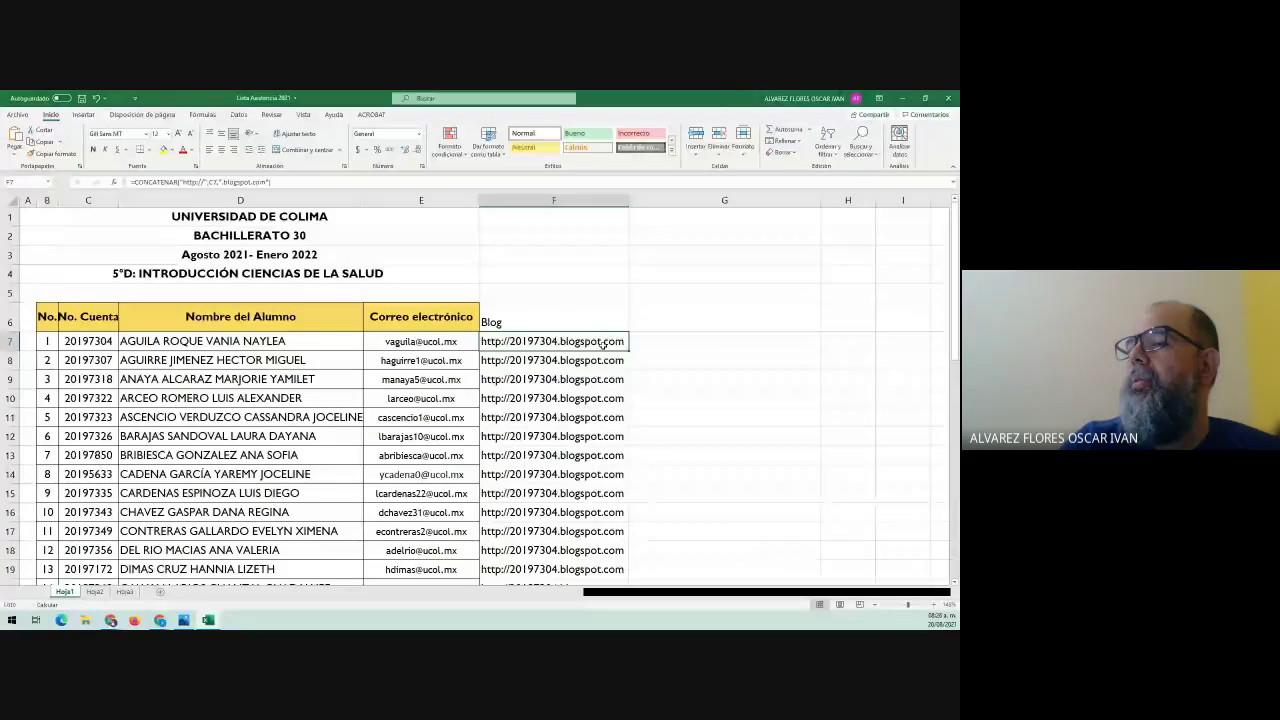
double_click(603, 343)
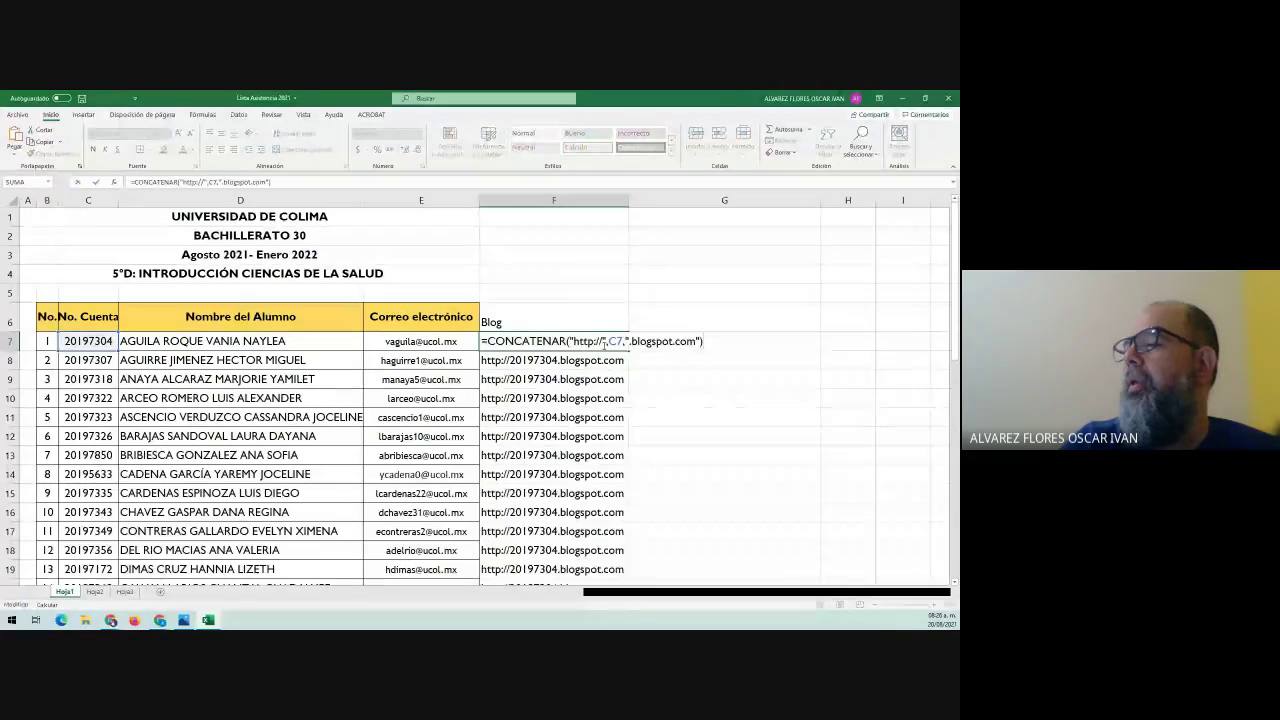
key(Return)
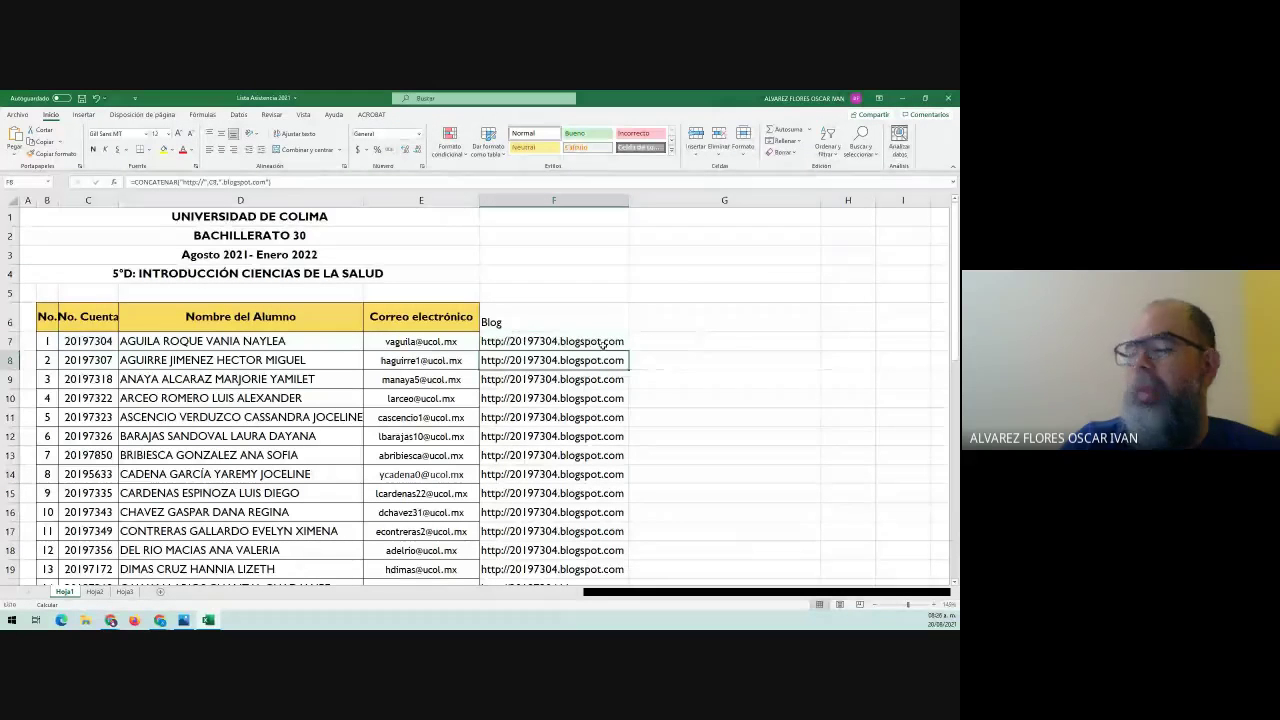
- Copy and repaste the blog formulas in F7:F8 and check row 8's account reference
shift+click(603, 343)
key(ctrl+c)
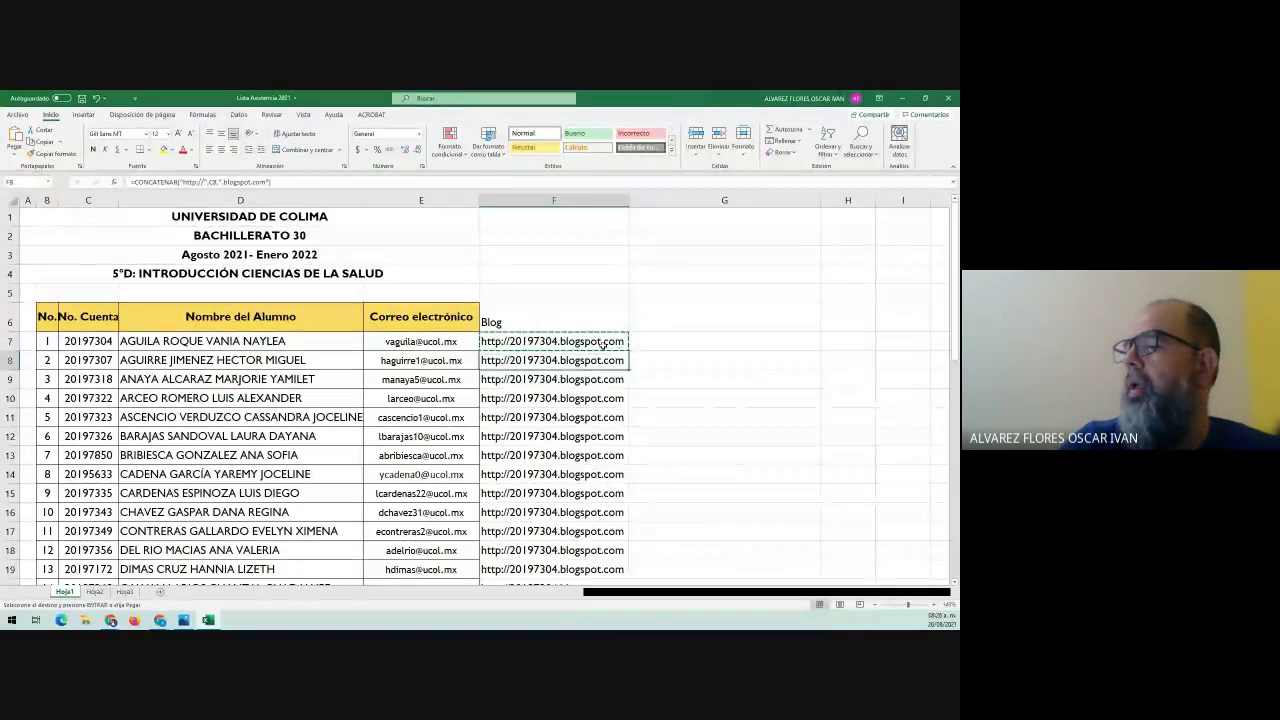
key(ctrl+v)
key(Left)
key(Left)
key(Left)
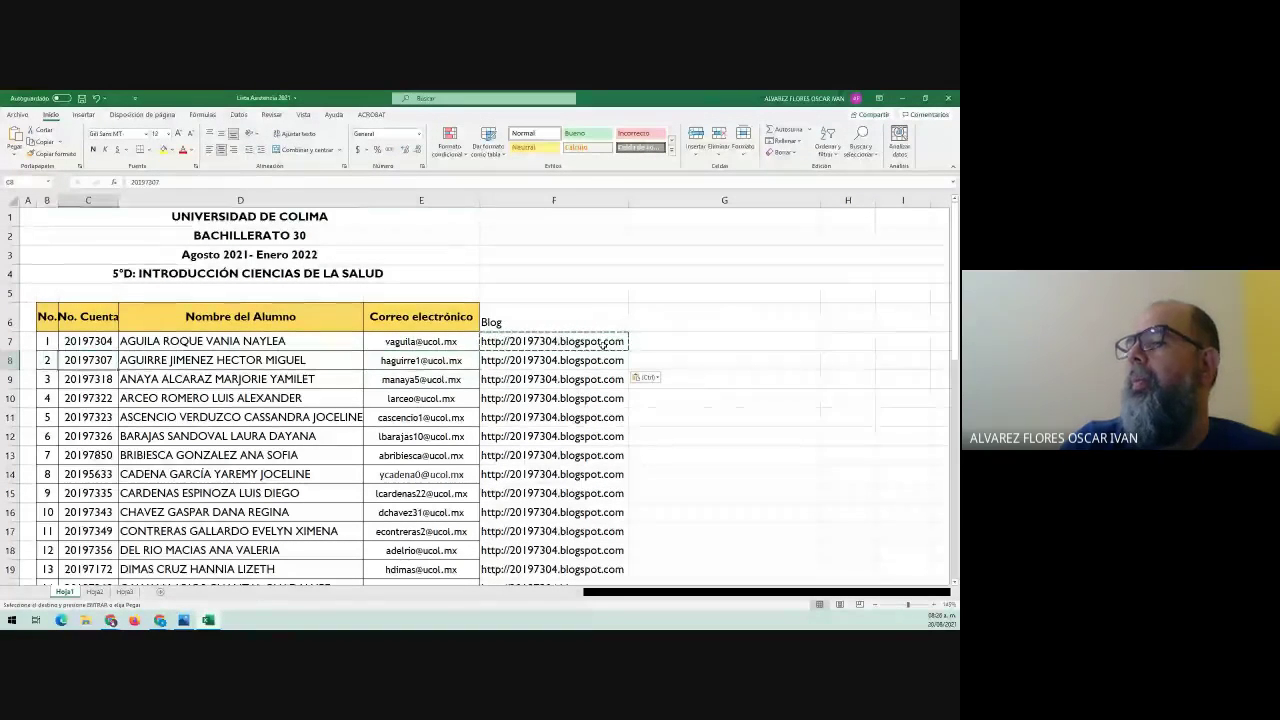
key(Right)
key(Right)
key(Right)
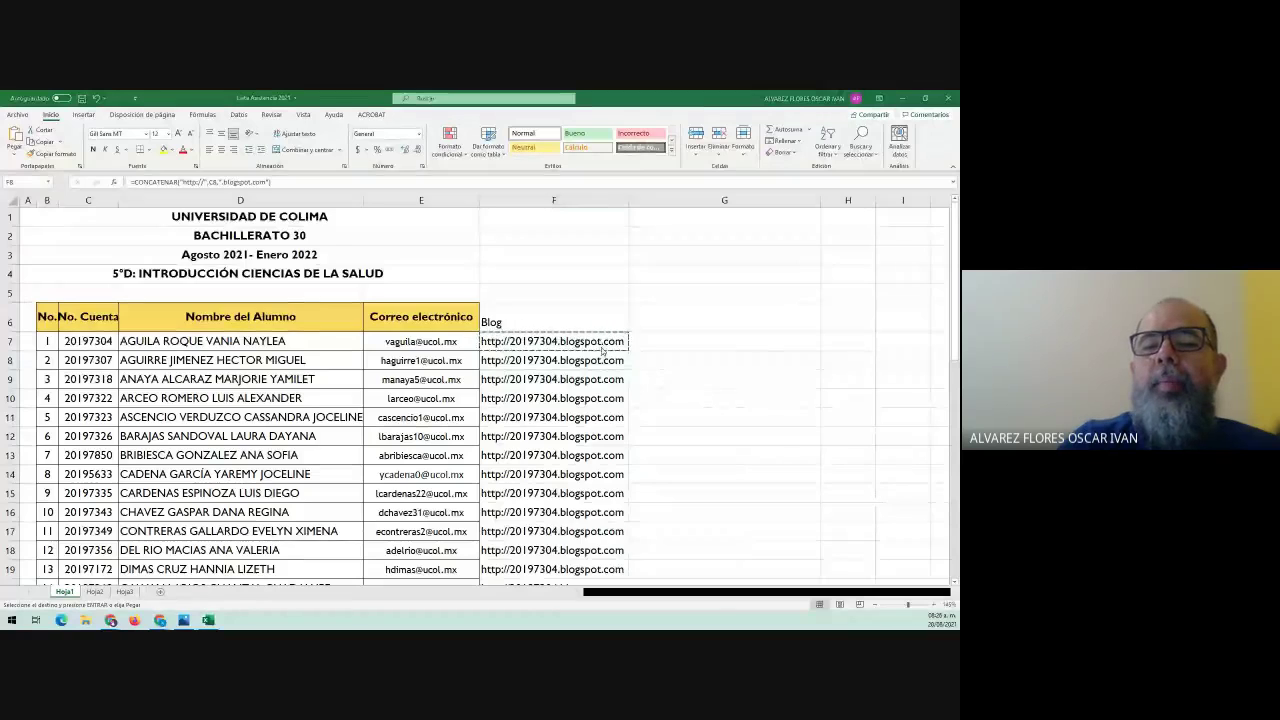
key(alt+Tab)
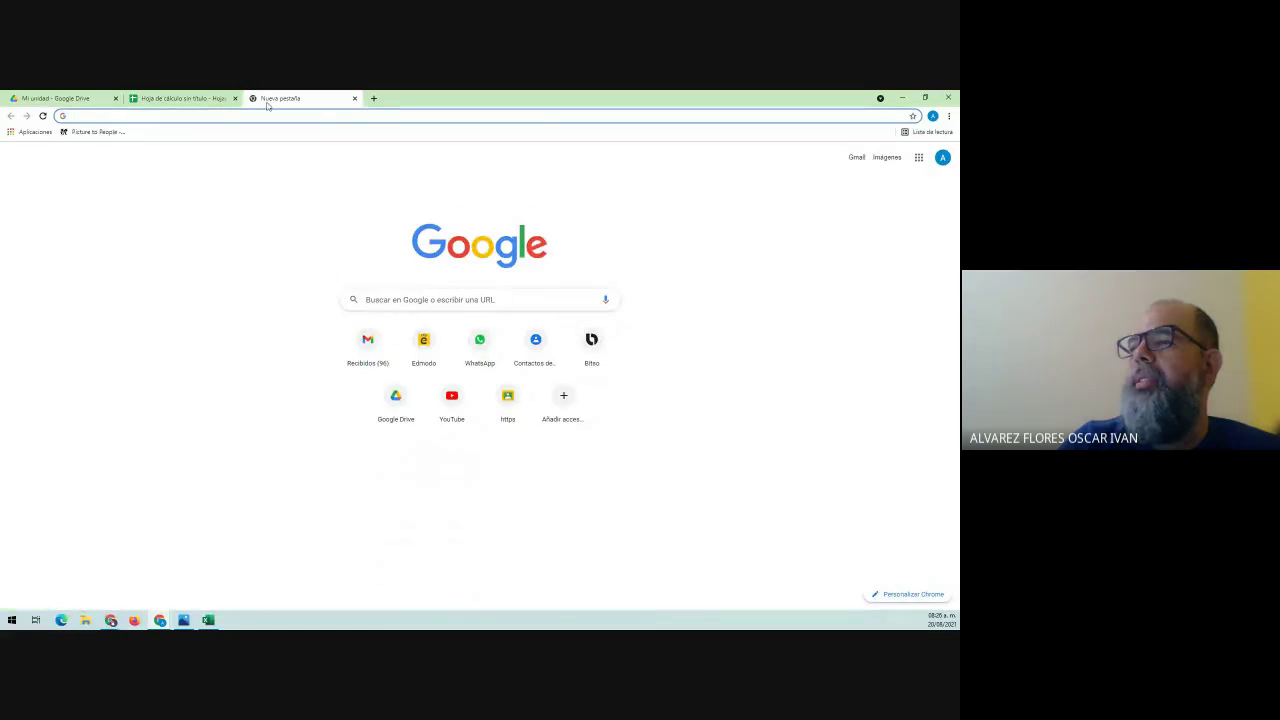
key(alt+Tab)
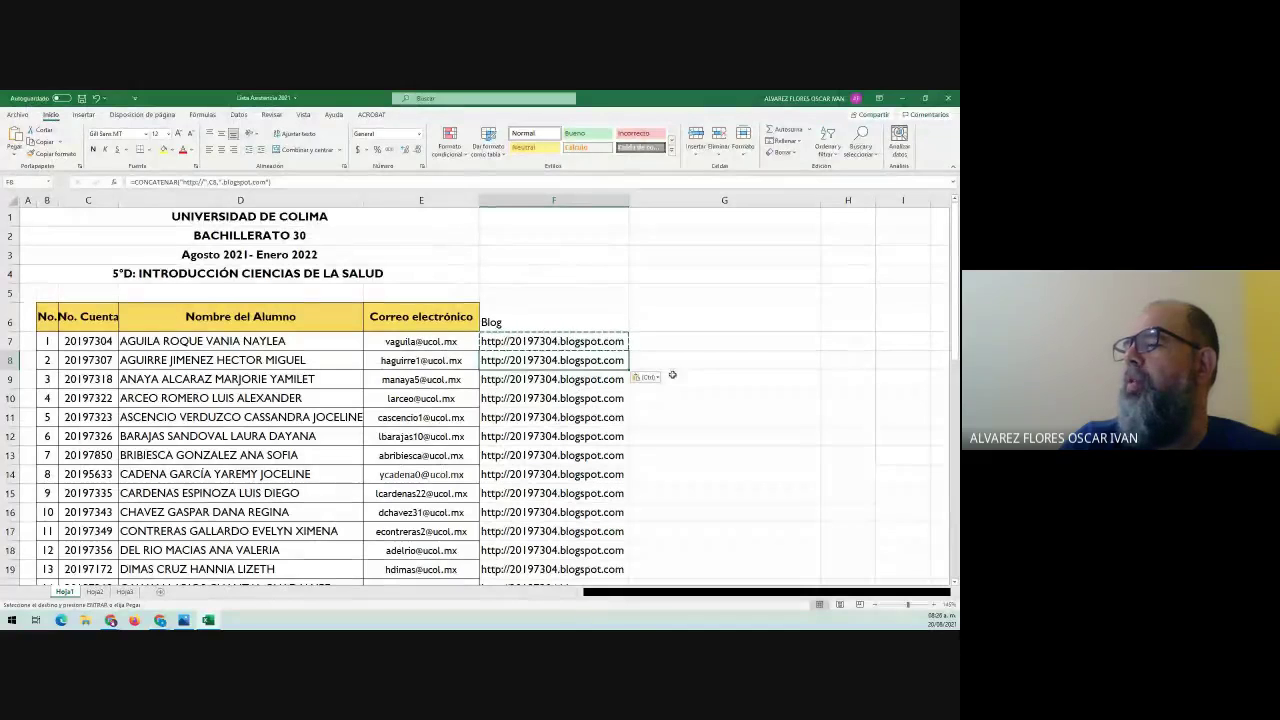
- Undo the column fill-down and paste F7's blog formula into F8 through F10
key(ctrl+shift+Down)
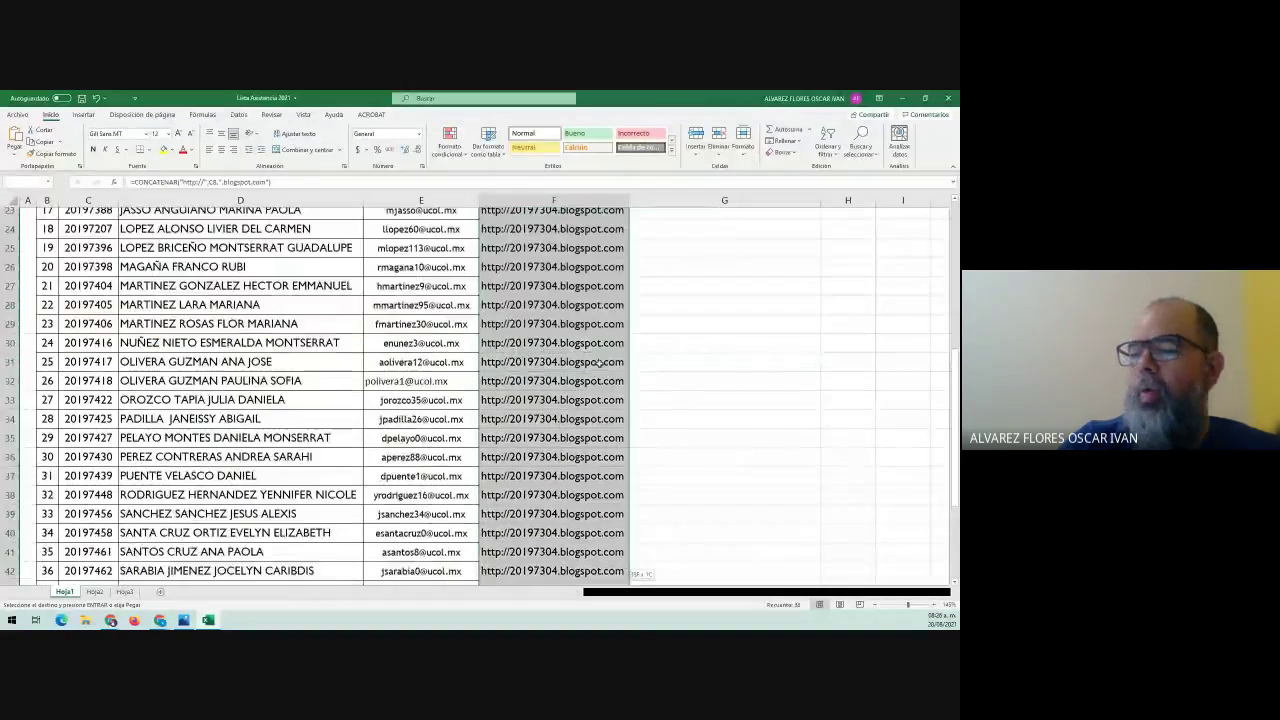
key(ctrl+z)
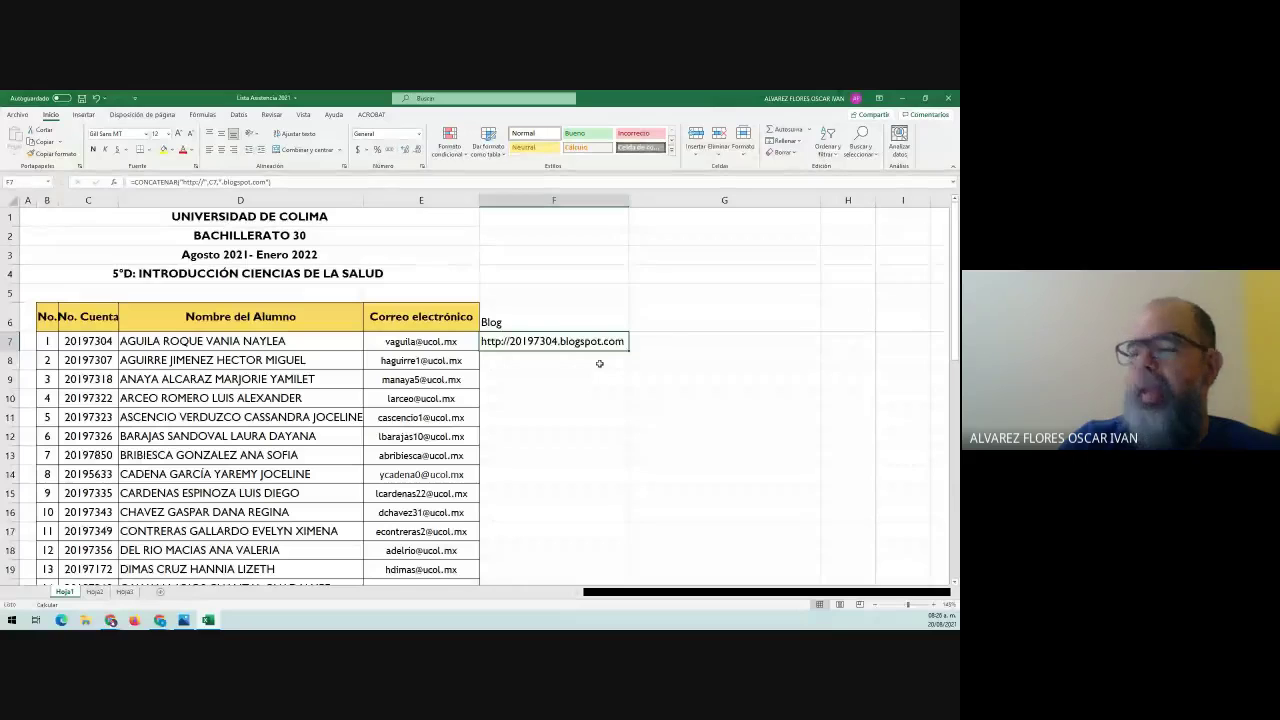
key(ctrl+c)
click(599, 363)
key(ctrl+v)
key(Down)
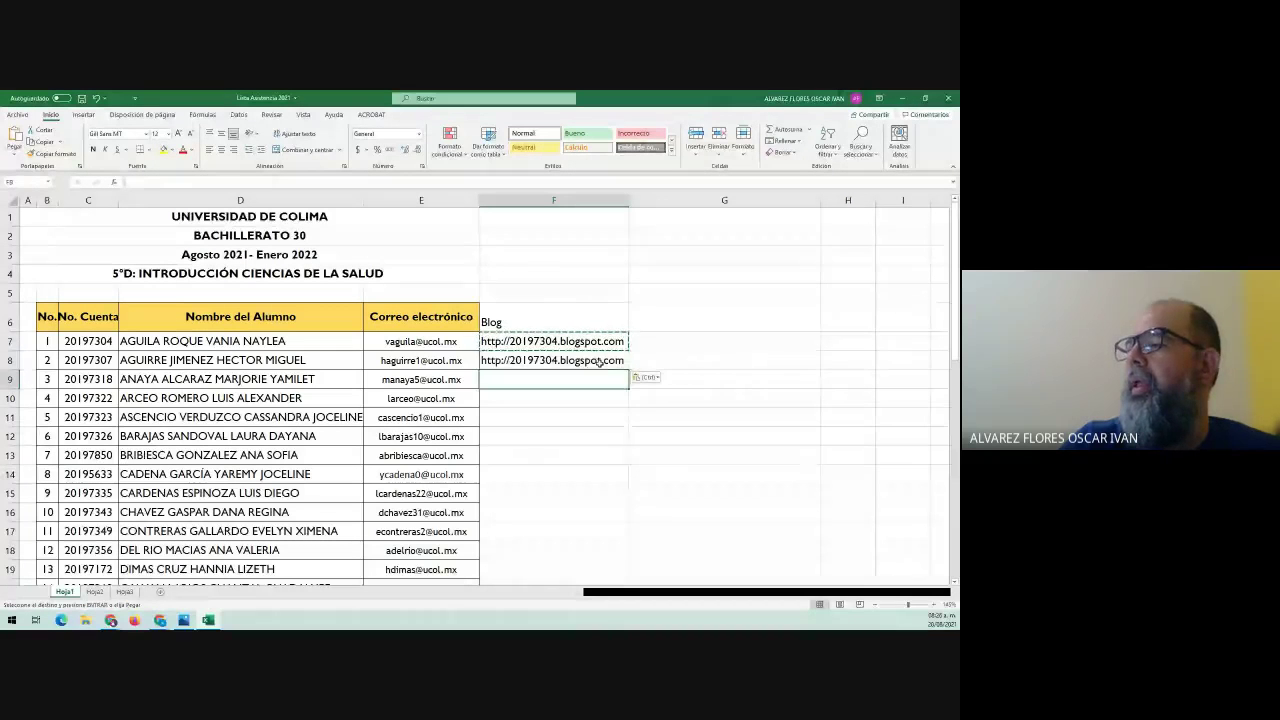
key(shift+Down)
key(ctrl+v)
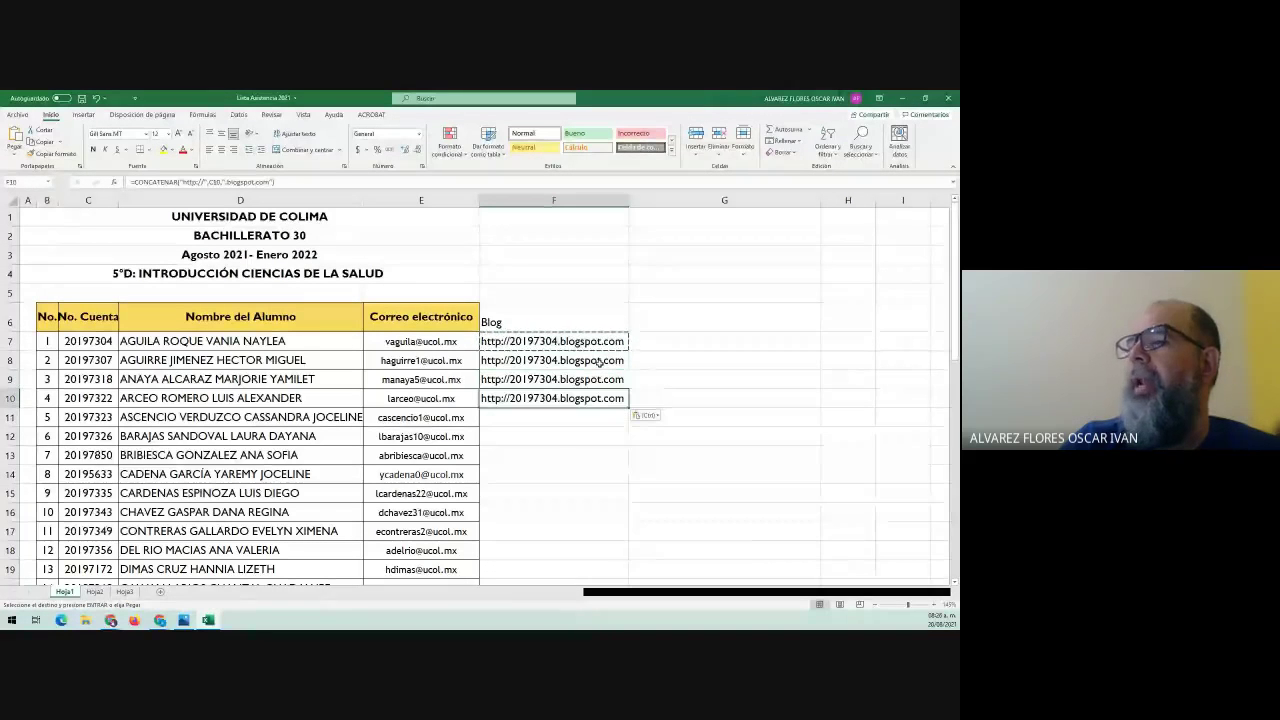
click(599, 363)
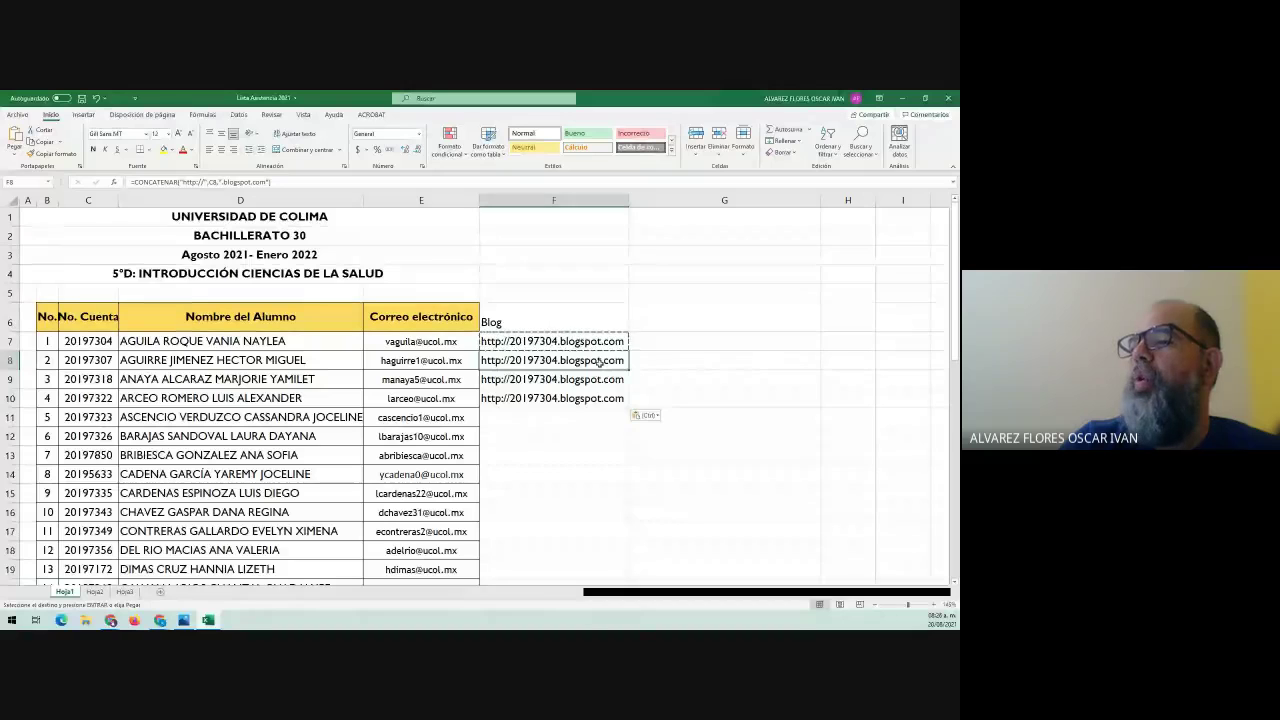
double_click(599, 363)
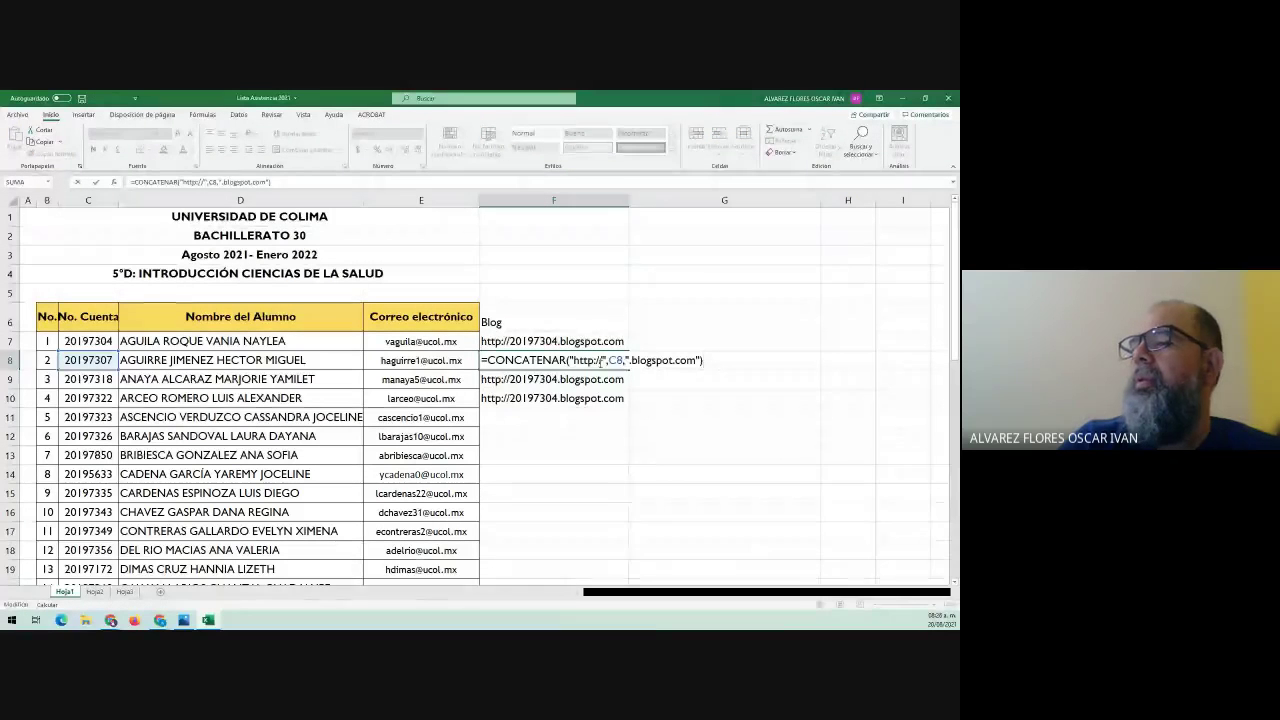
key(Return)
key(ctrl+Home)
key(Left)
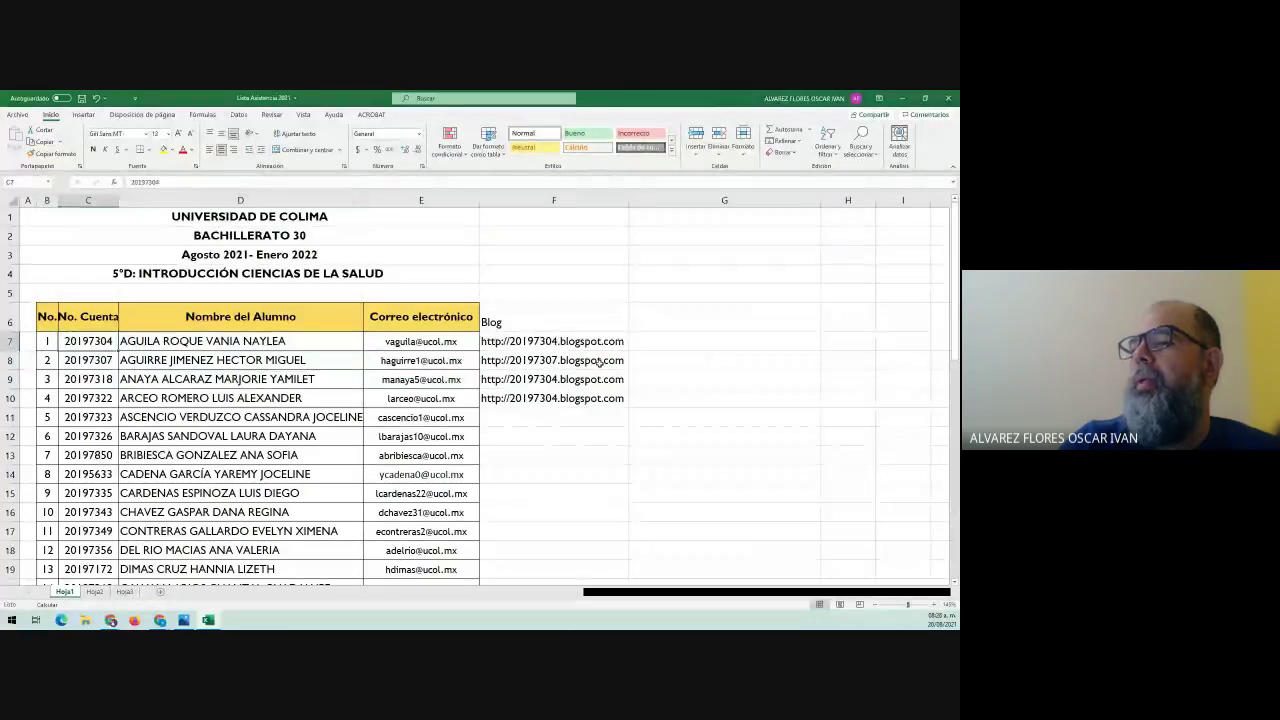
key(Down)
key(Down)
key(Down)
key(Up)
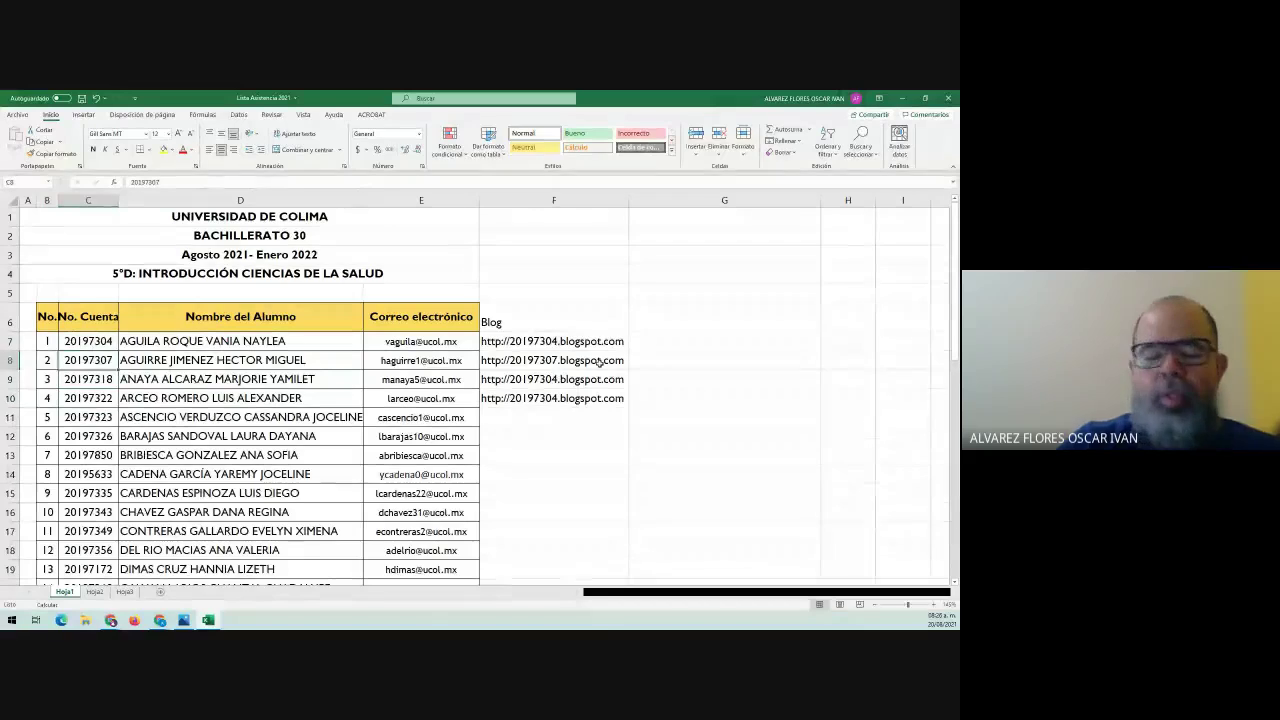
key(alt+Tab)
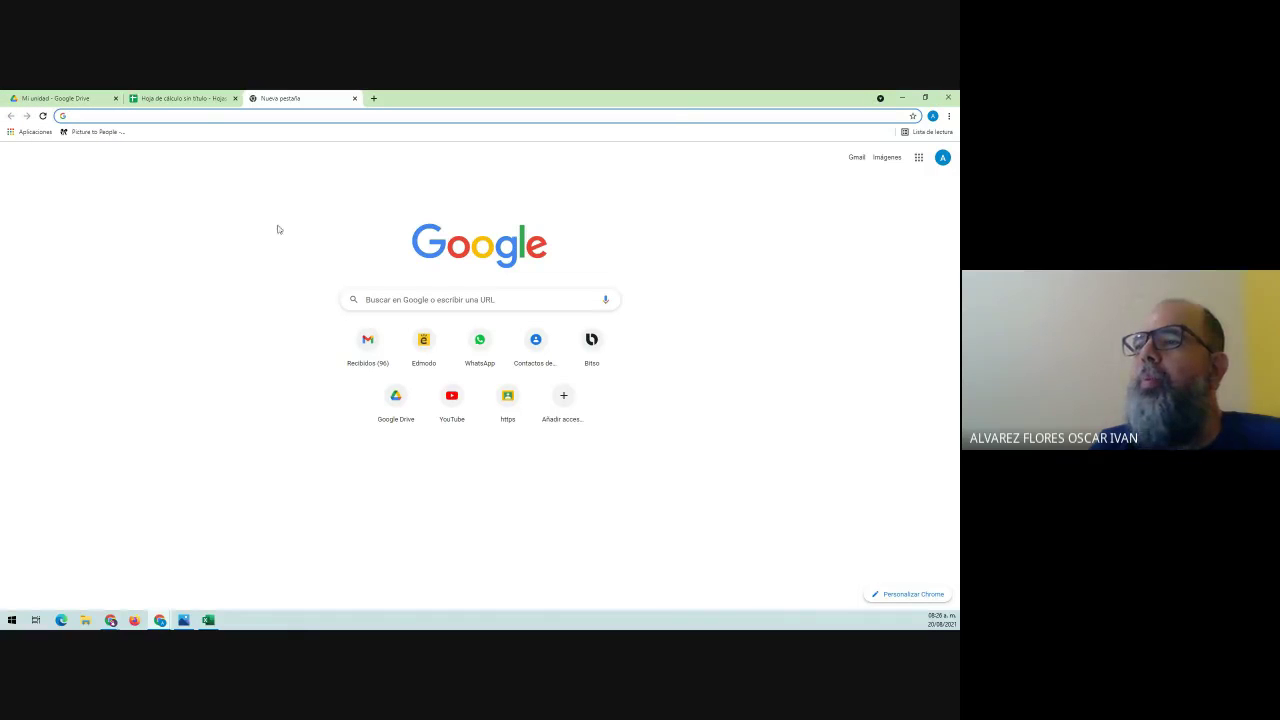
- Open blogger.com and sign in with the listed Google account
click(206, 116)
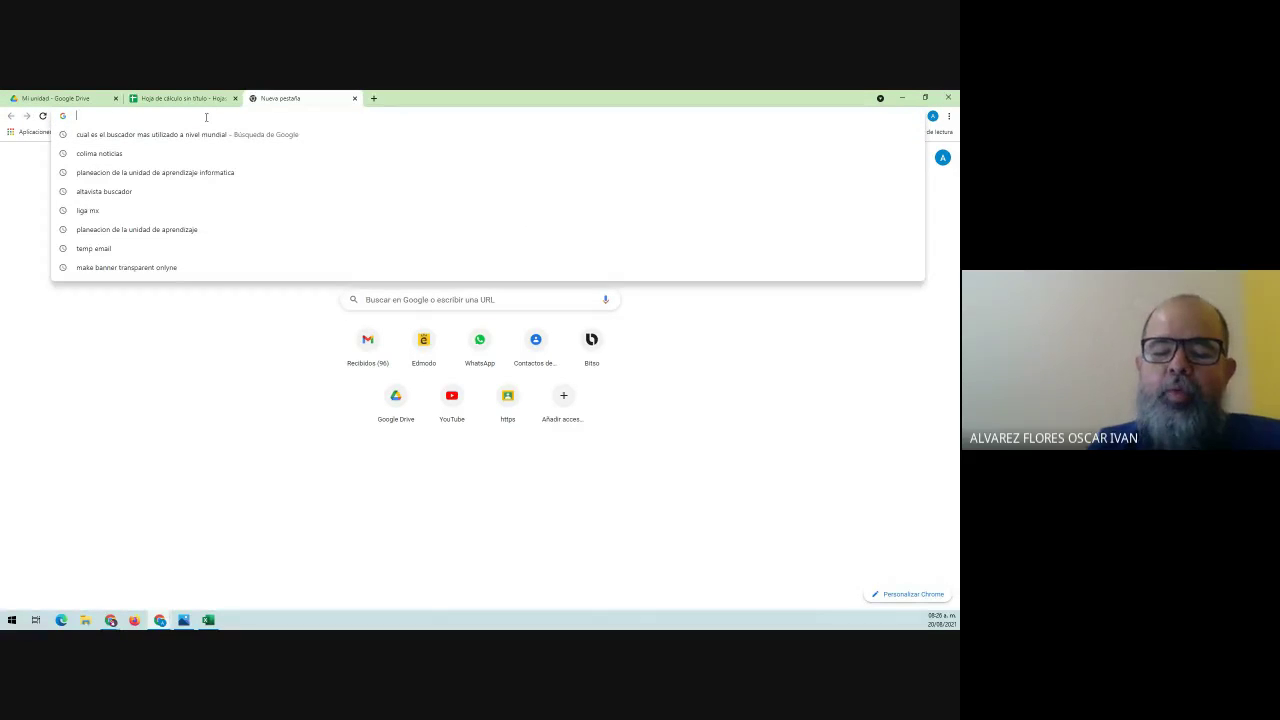
text(blogger.com)
key(Return)
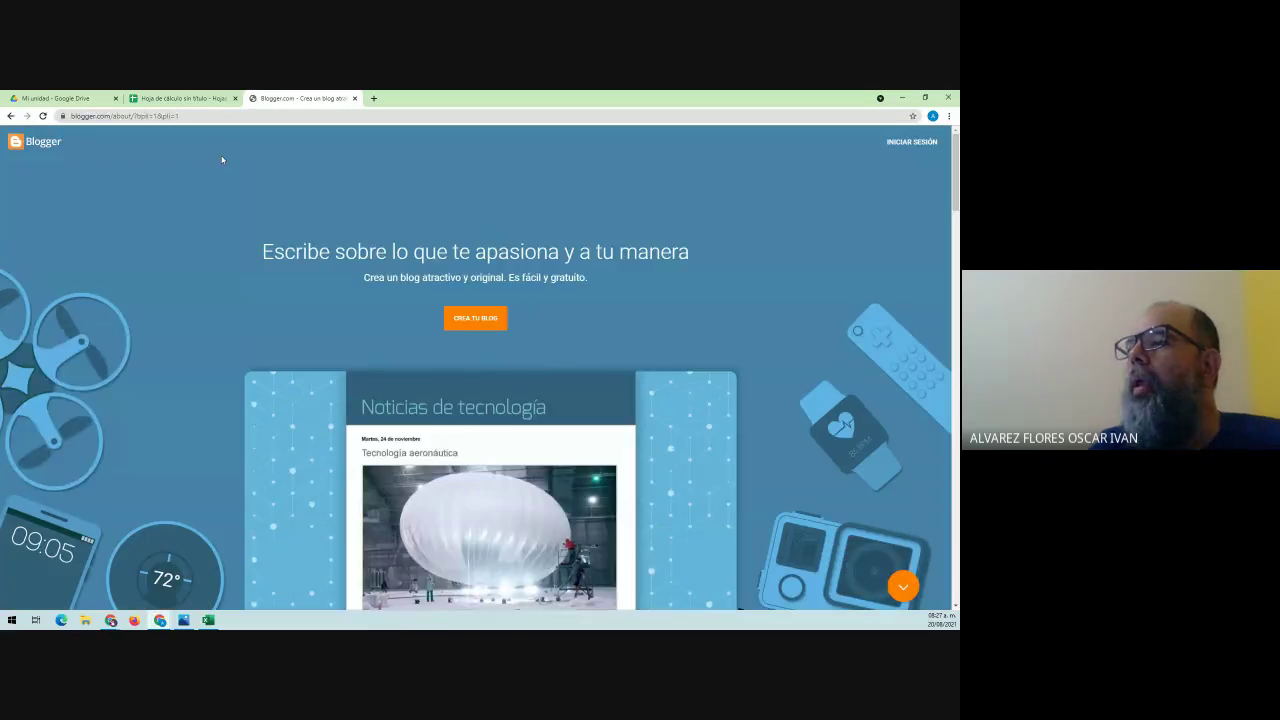
click(903, 142)
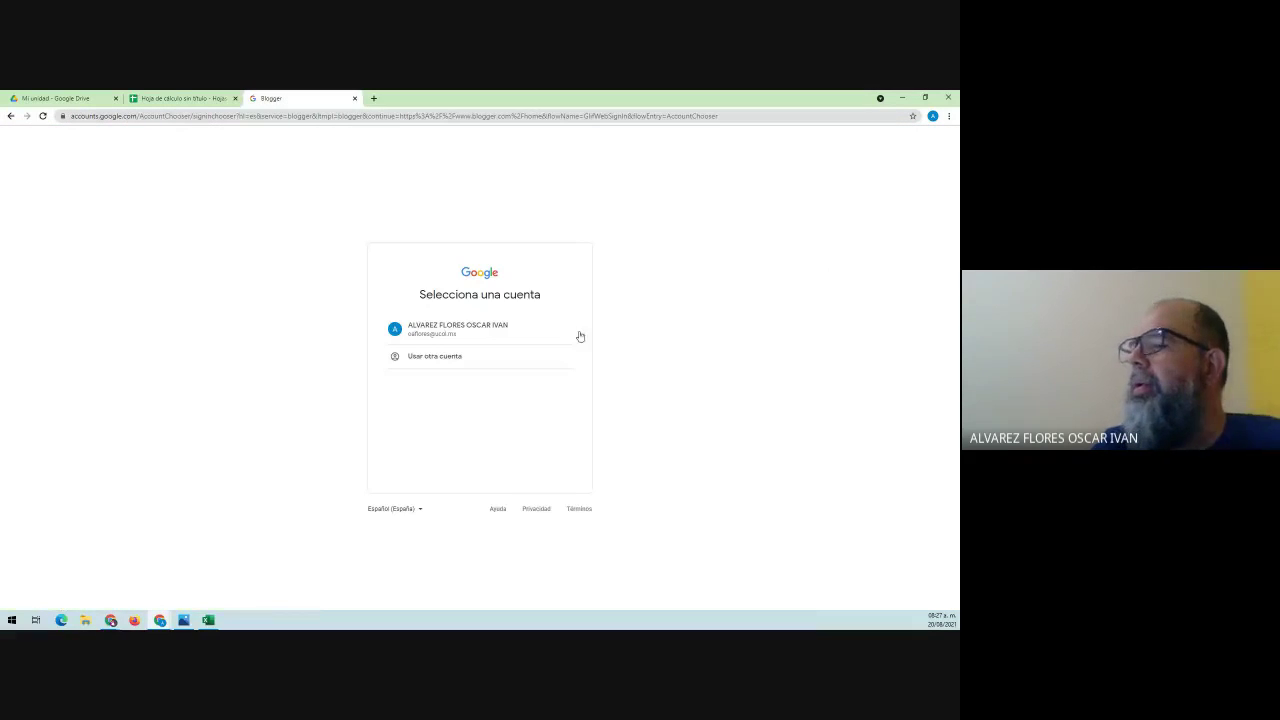
click(425, 335)
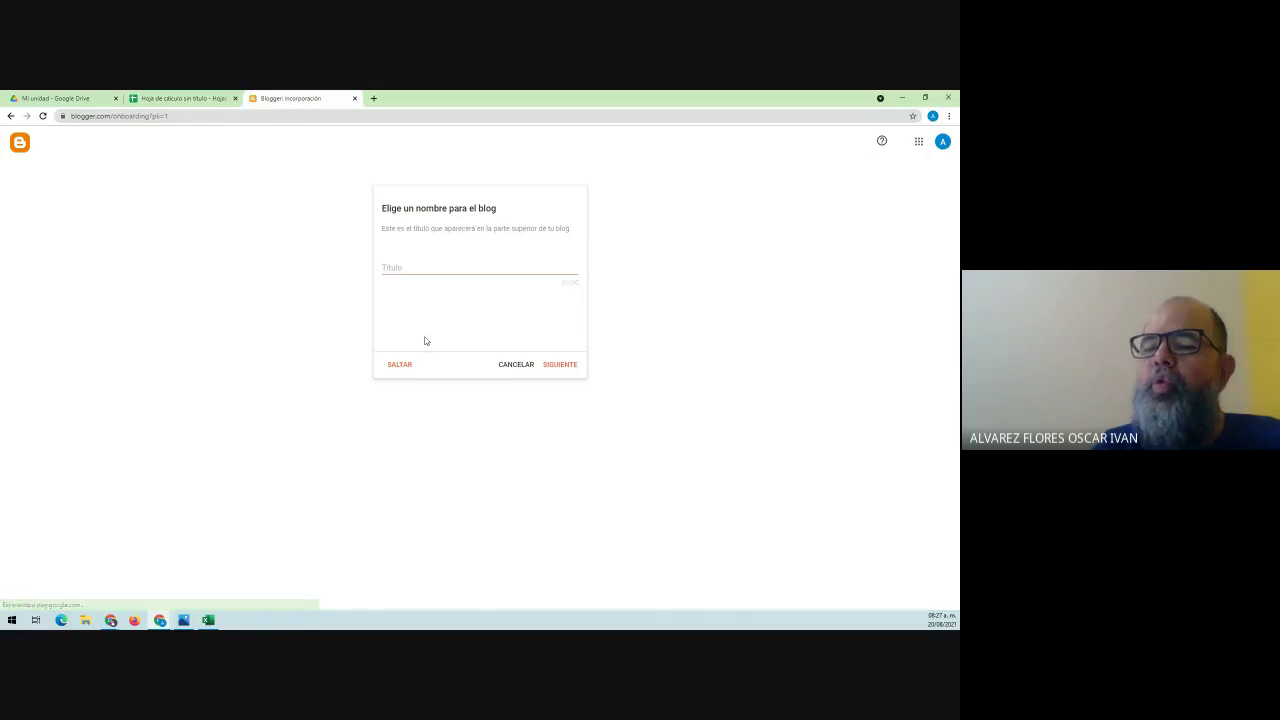
- Title the blog 'Informática Aplicada al Área de la Salud', correcting the accents via spelling suggestions
click(425, 268)
text(Informatica Po)
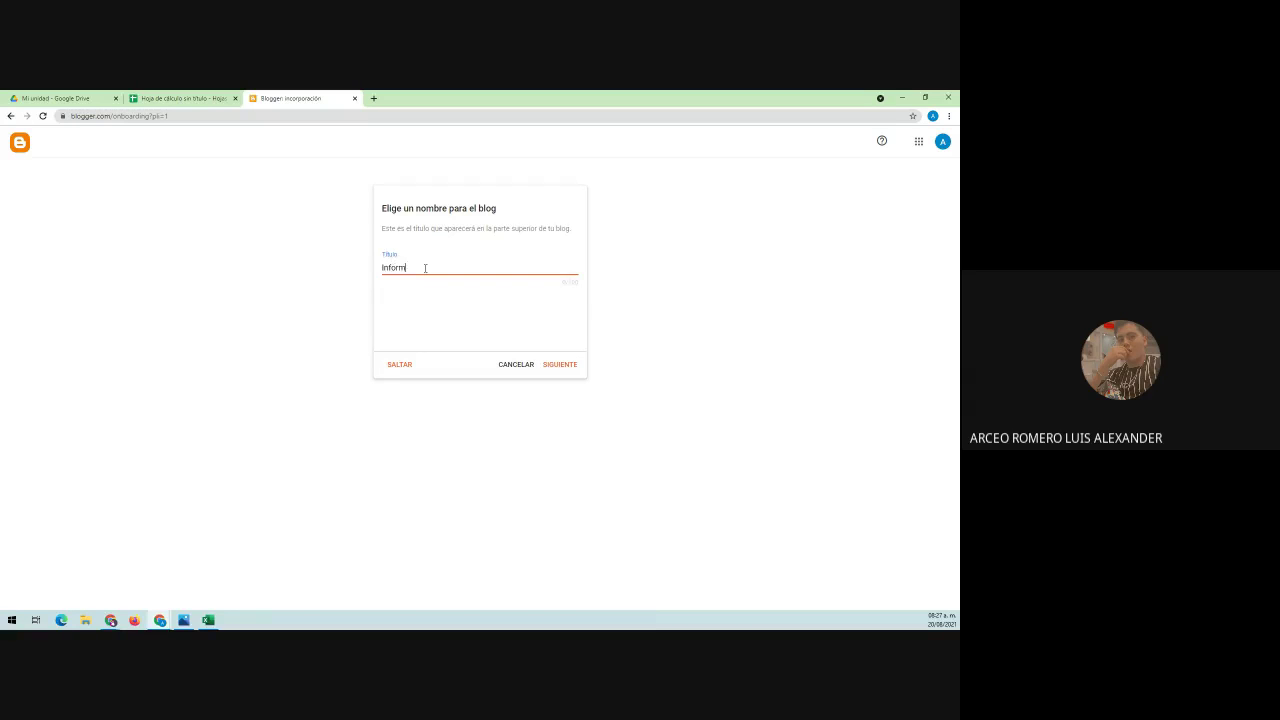
text(licada al )
text(Area de Ia Salud)
right_click(419, 267)
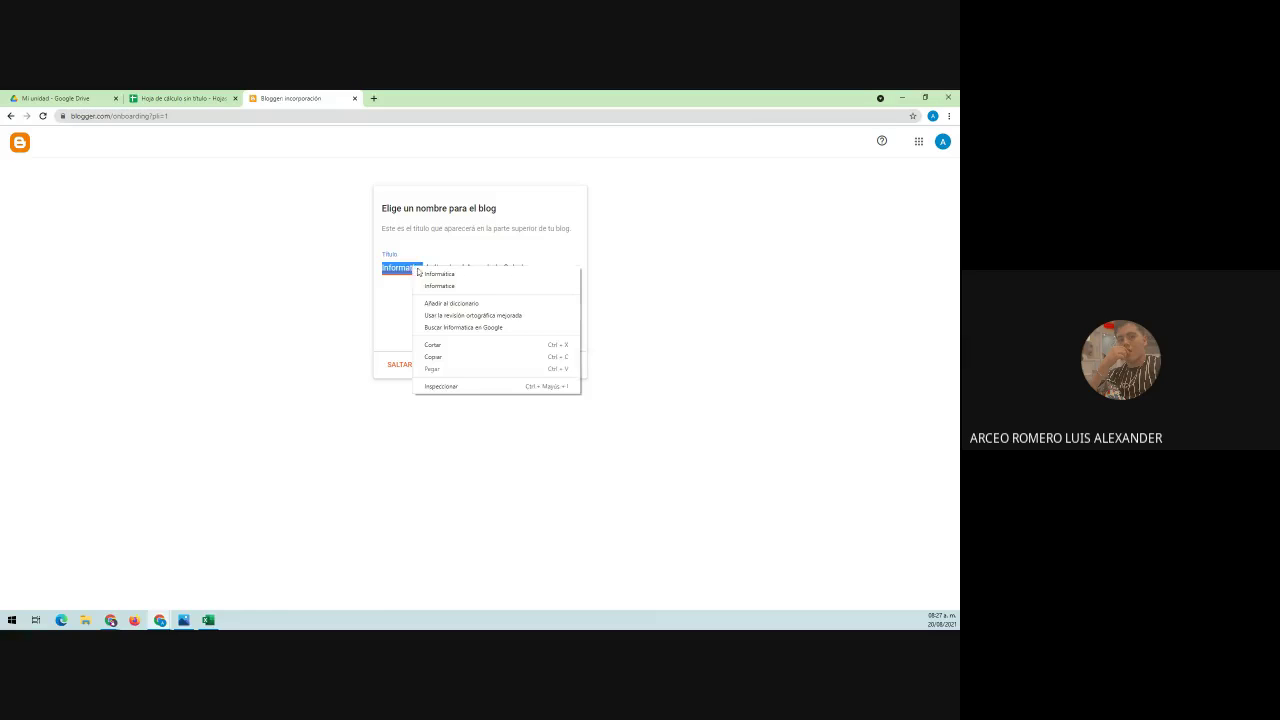
click(425, 272)
right_click(475, 267)
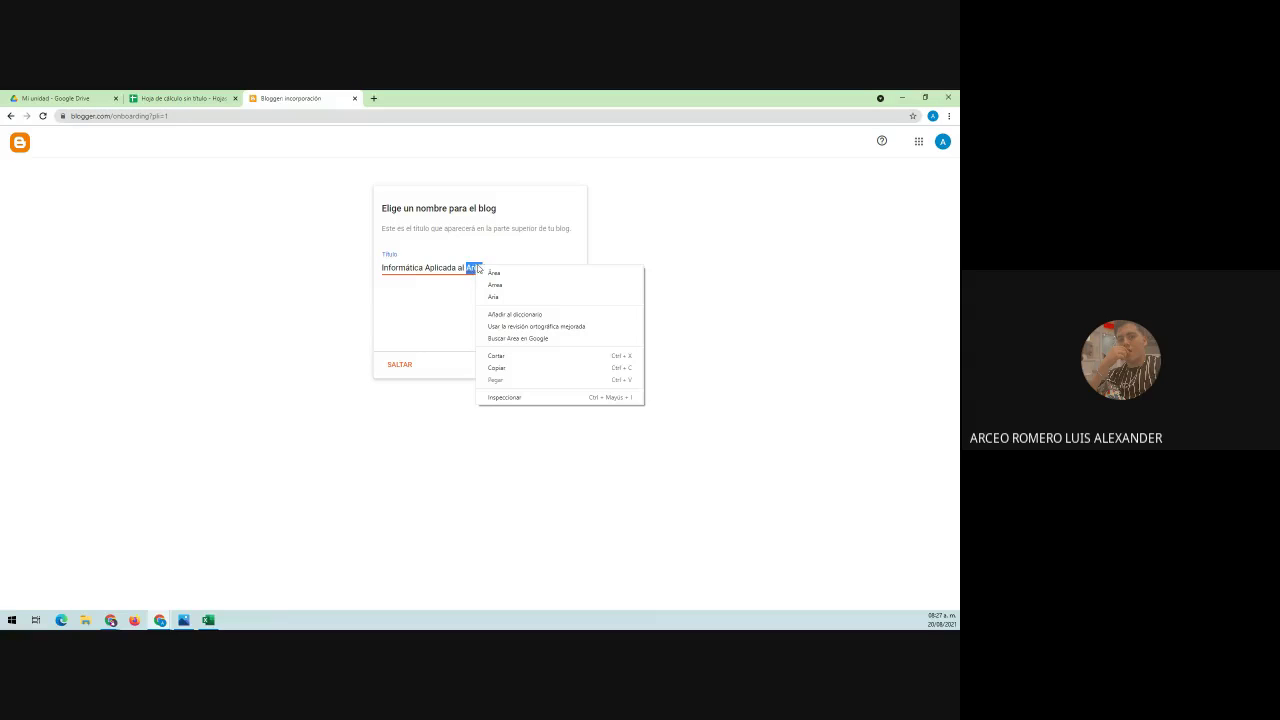
click(484, 273)
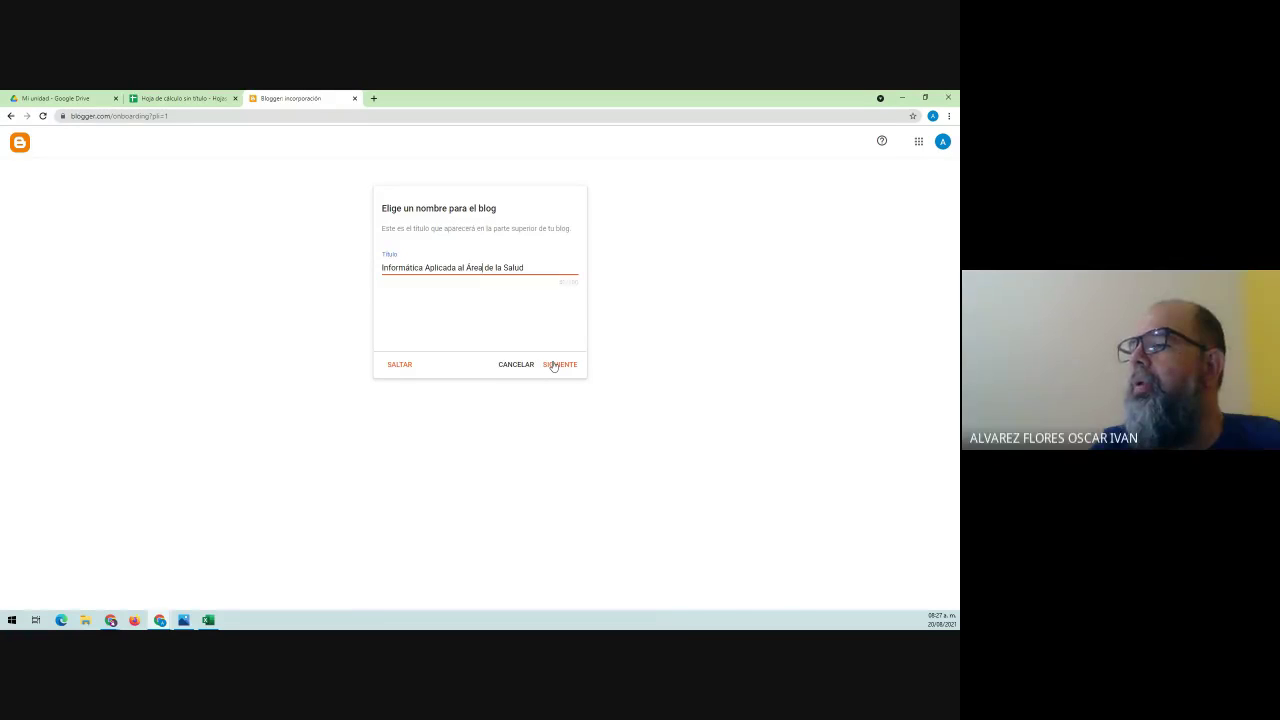
click(553, 365)
- Enter the student account number as the blog's blogspot address and continue
click(442, 282)
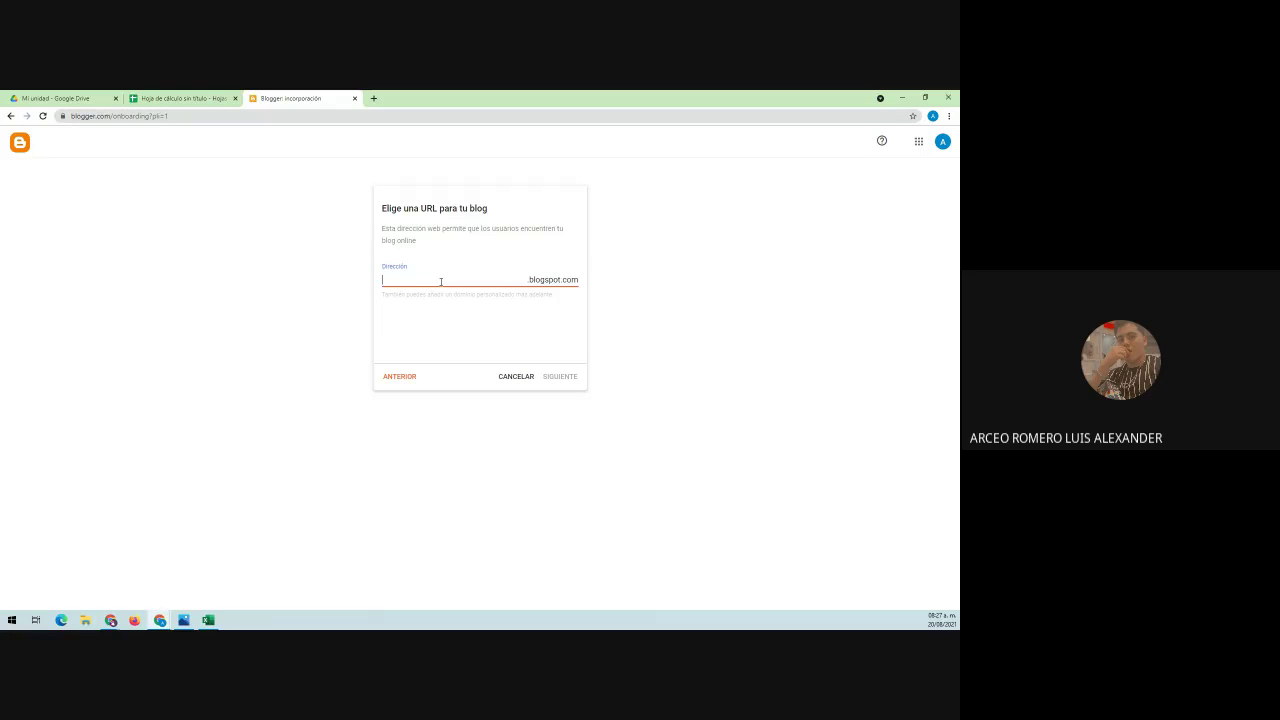
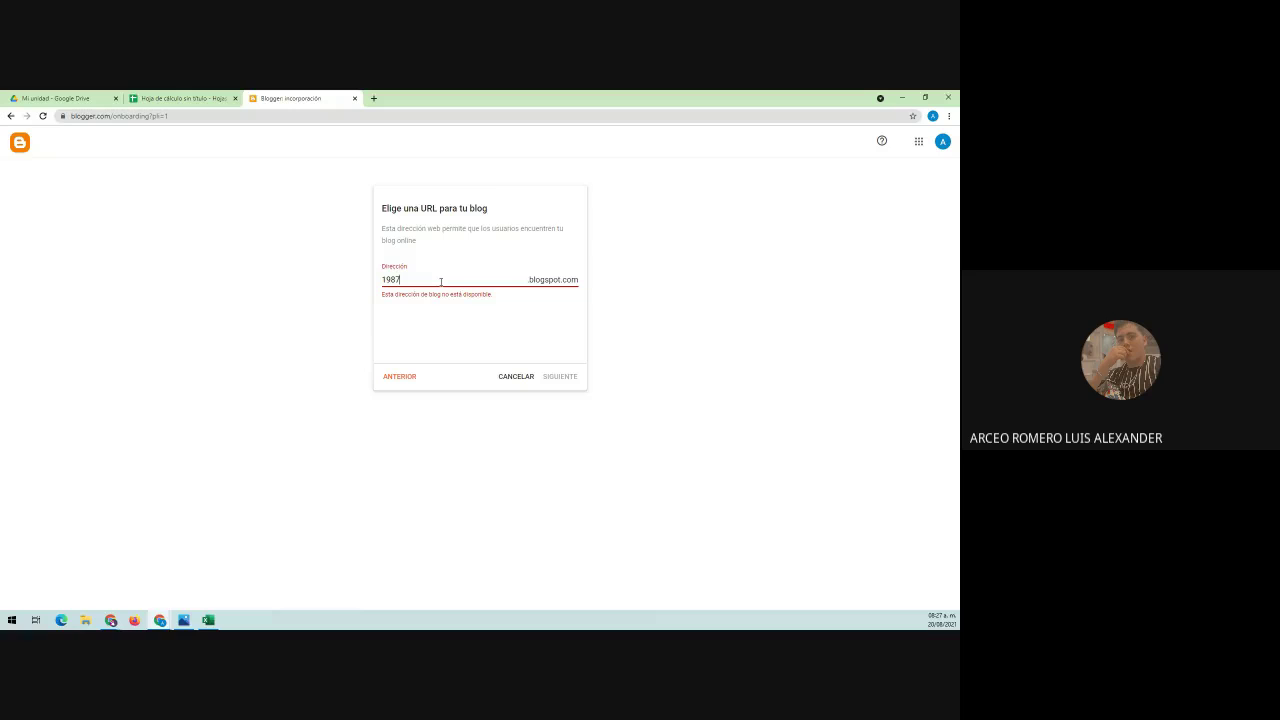
key(BackSpace)
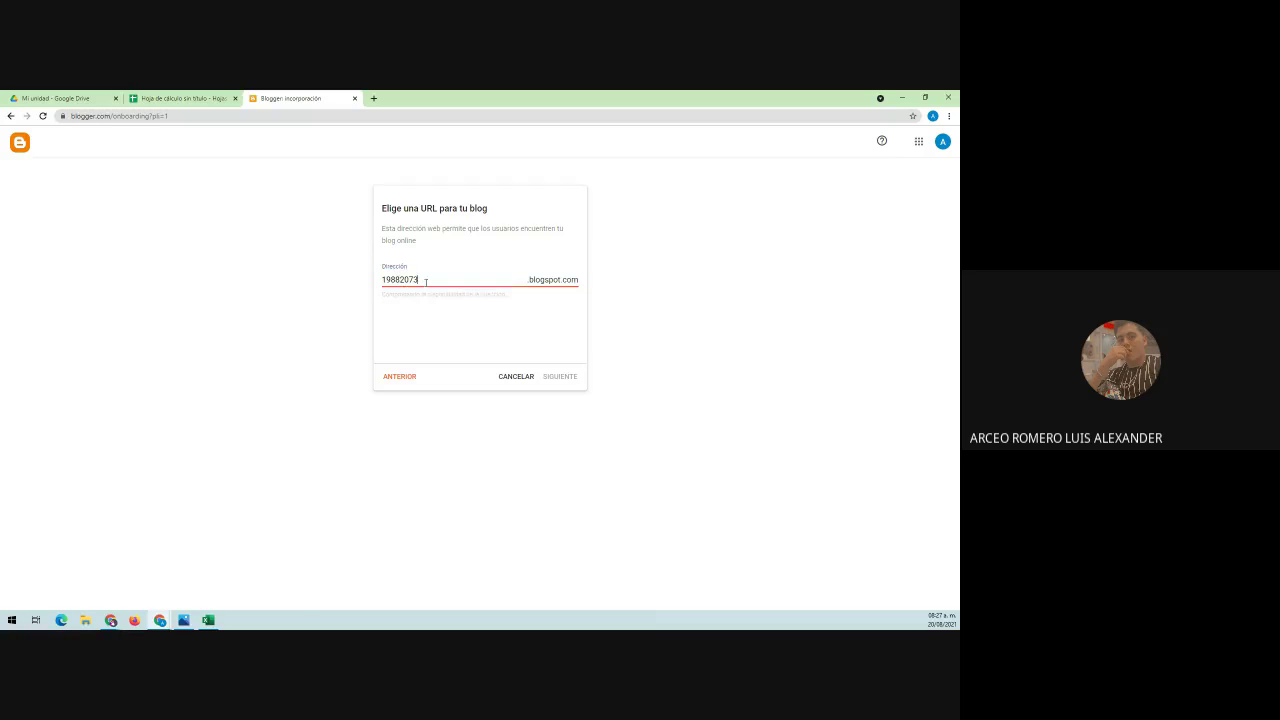
click(561, 377)
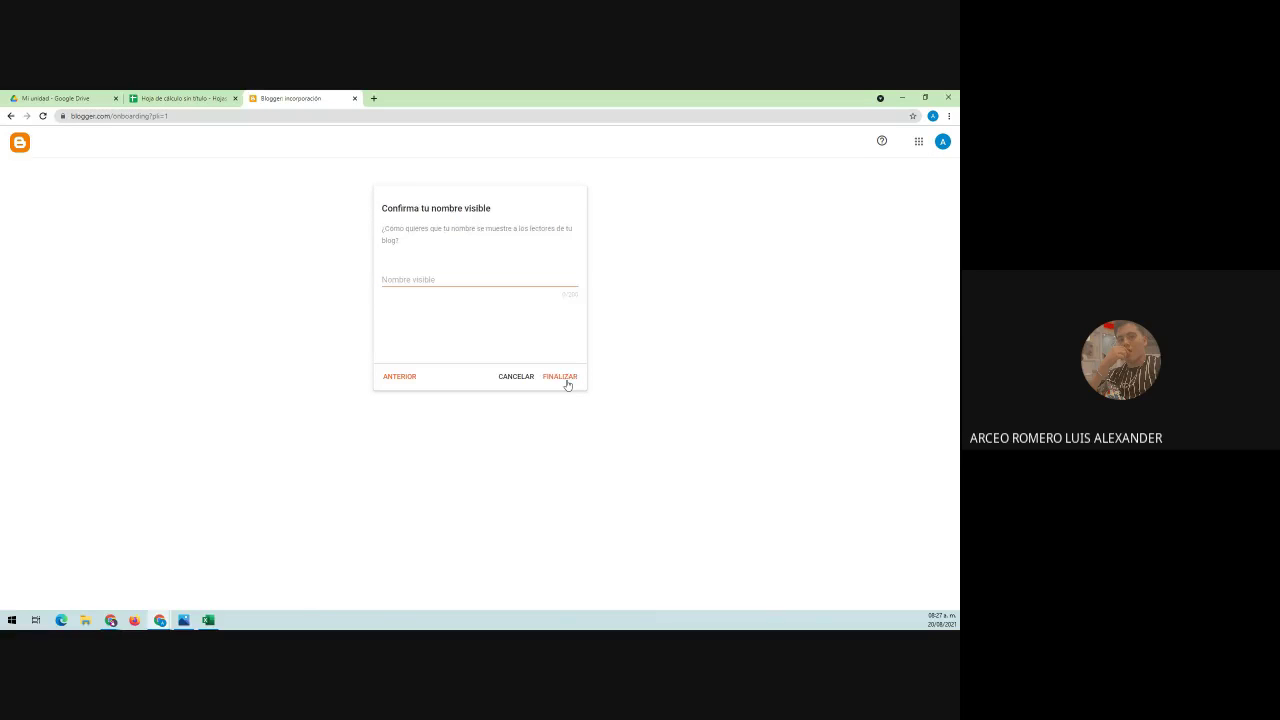
- Enter the author's display name and finish creating the blog
click(451, 283)
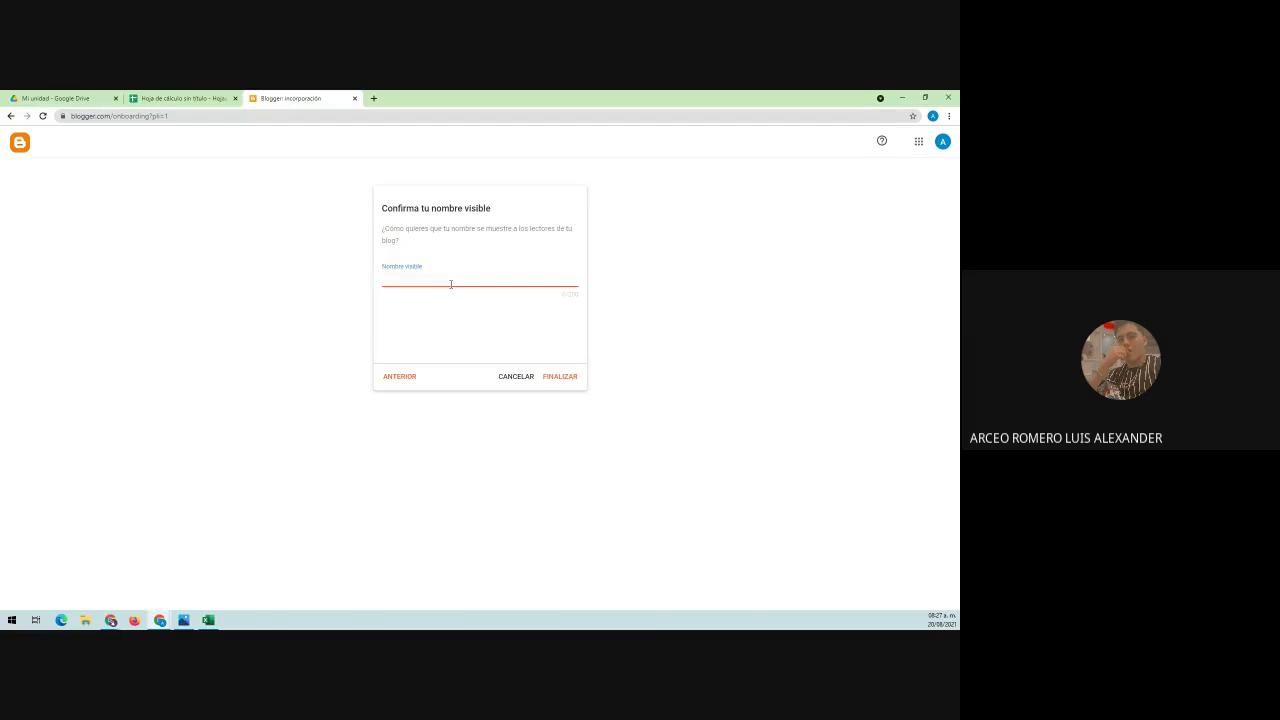
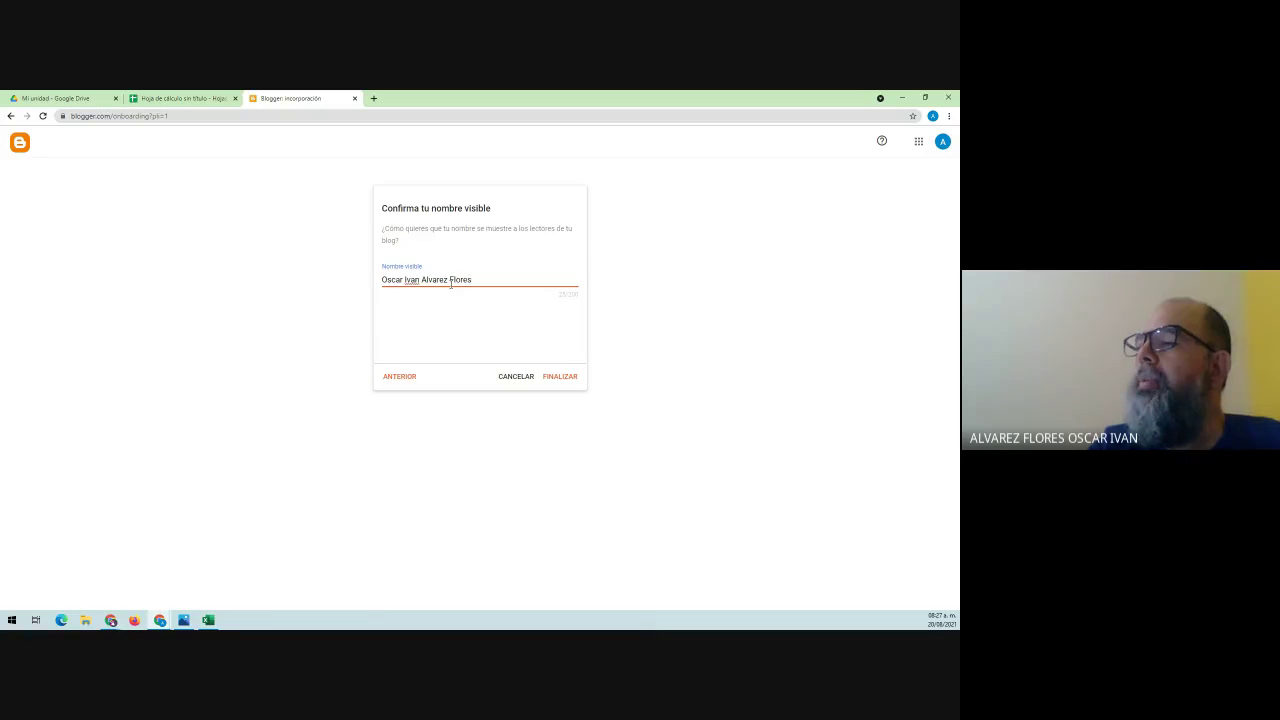
click(557, 377)
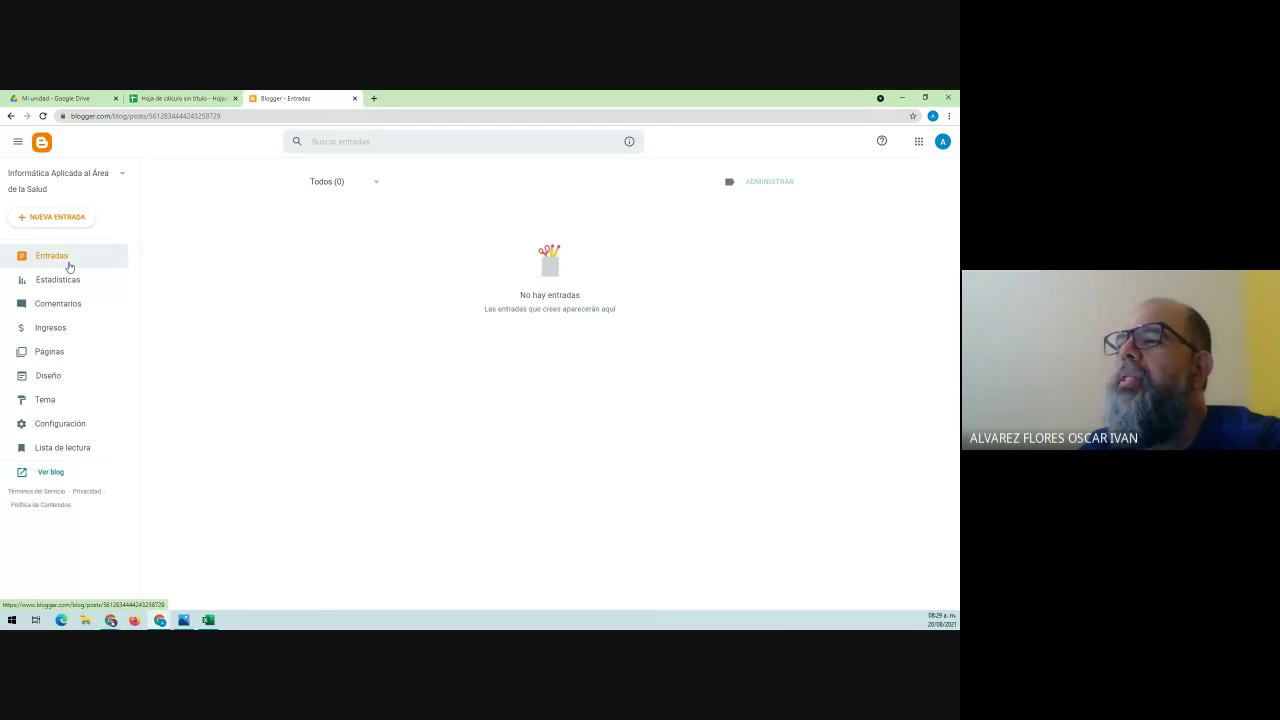
- Start a NUEVA ENTRADA from the Entradas list and place the cursor in its Título field
click(68, 264)
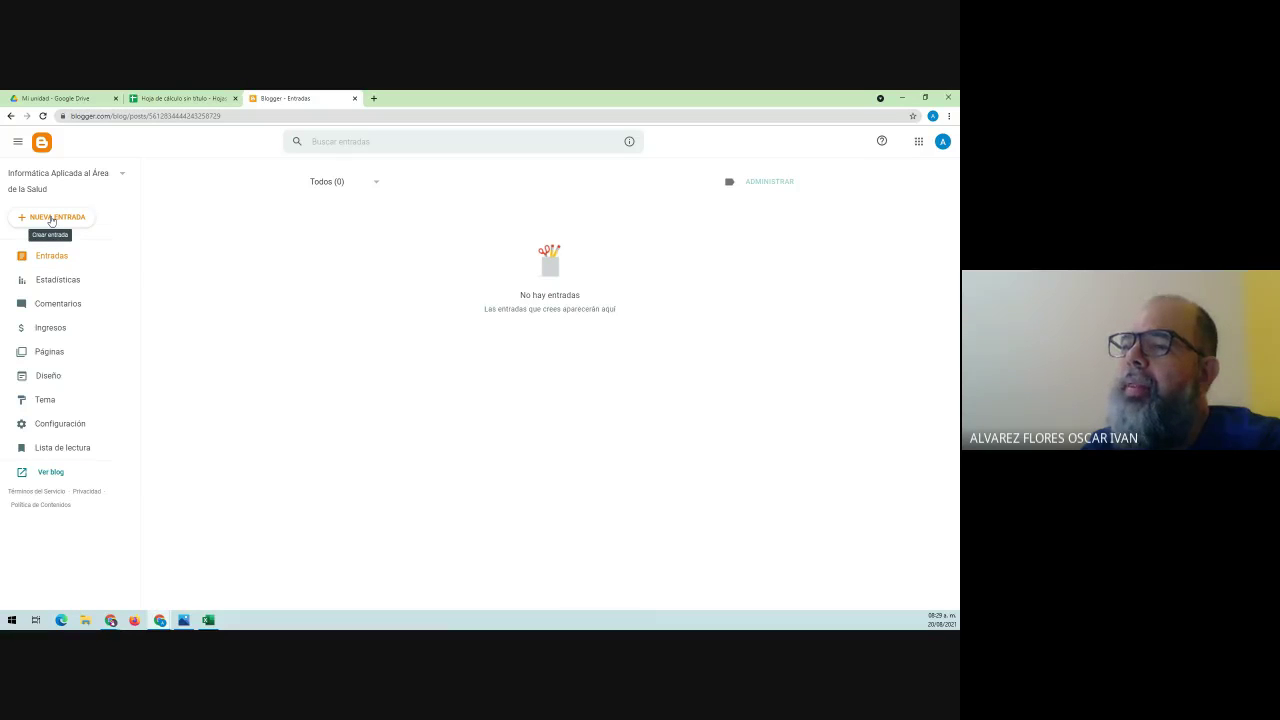
click(51, 220)
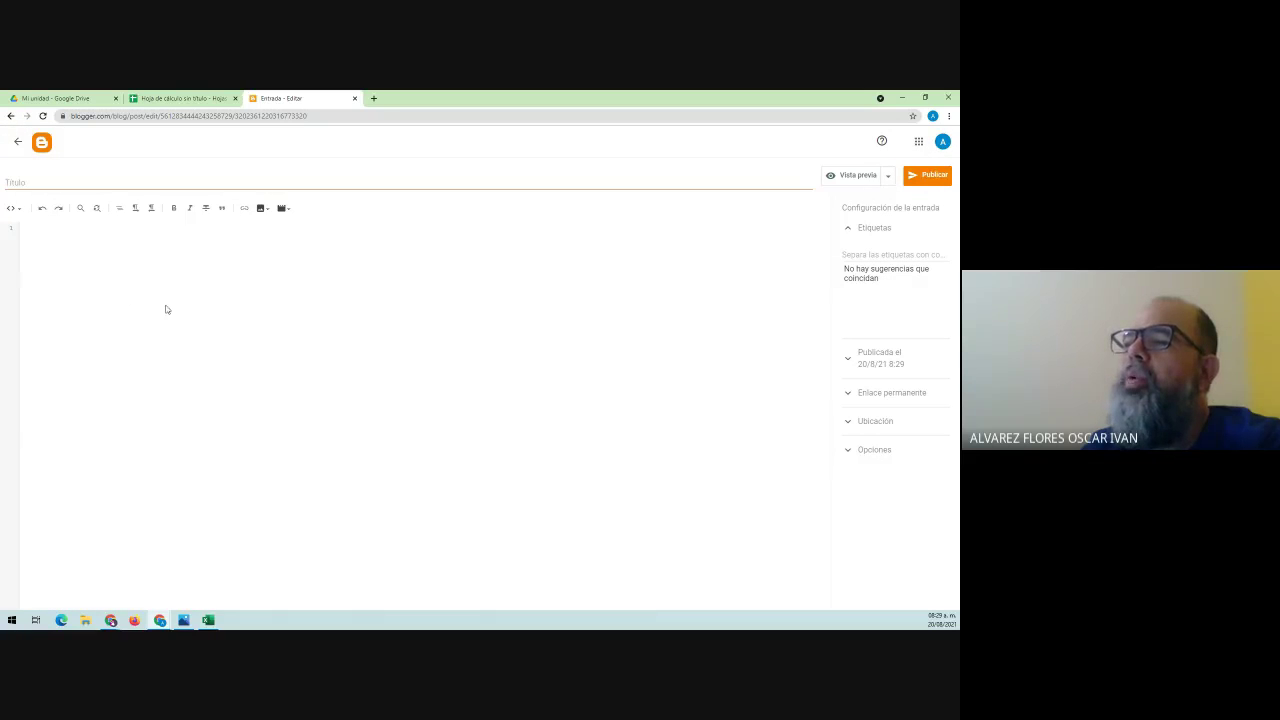
click(29, 186)
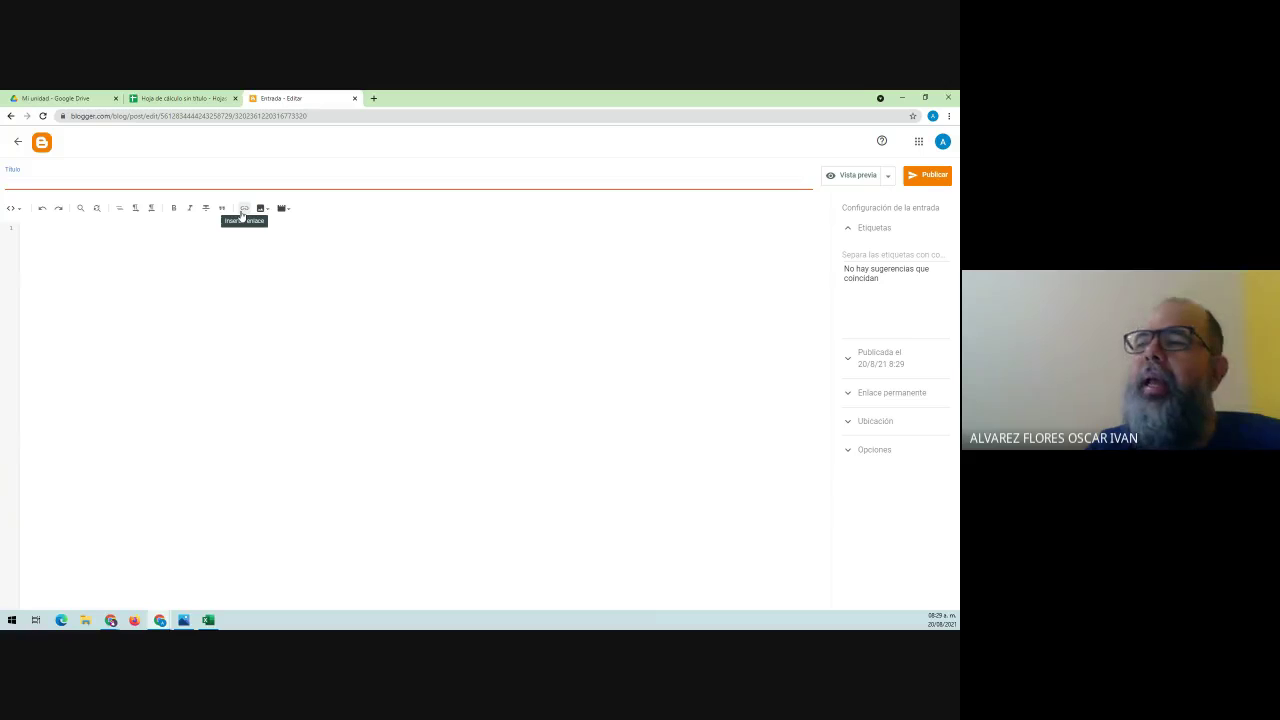
- Title the post 'Primer Actividad - Probando el blog', replacing the mistyped trailing 'las'
text(Prim)
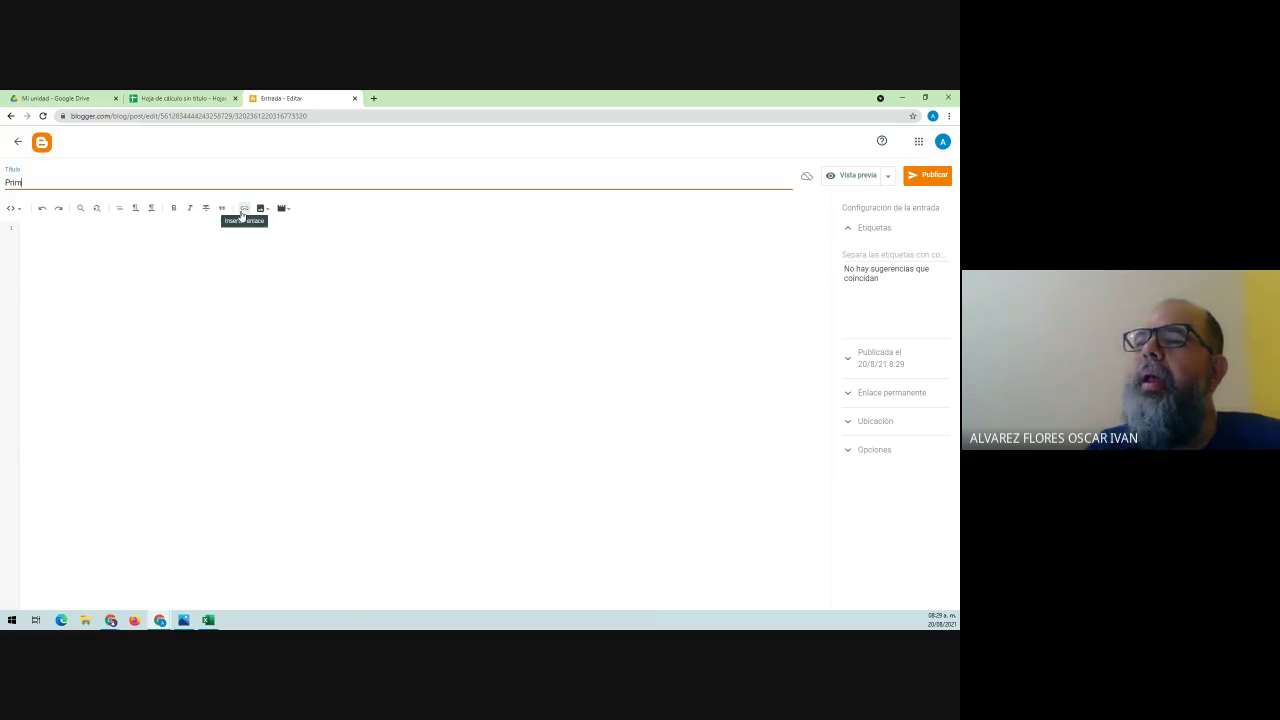
text(er Actividad)
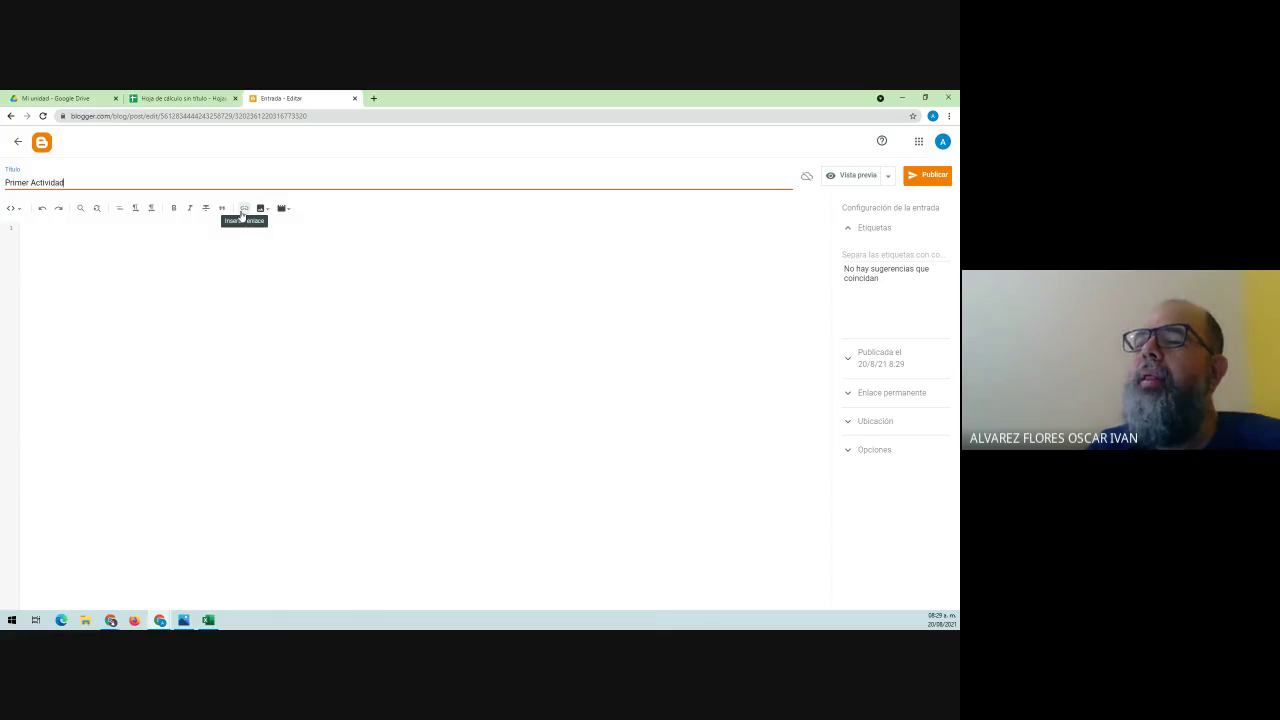
text( - Probando )
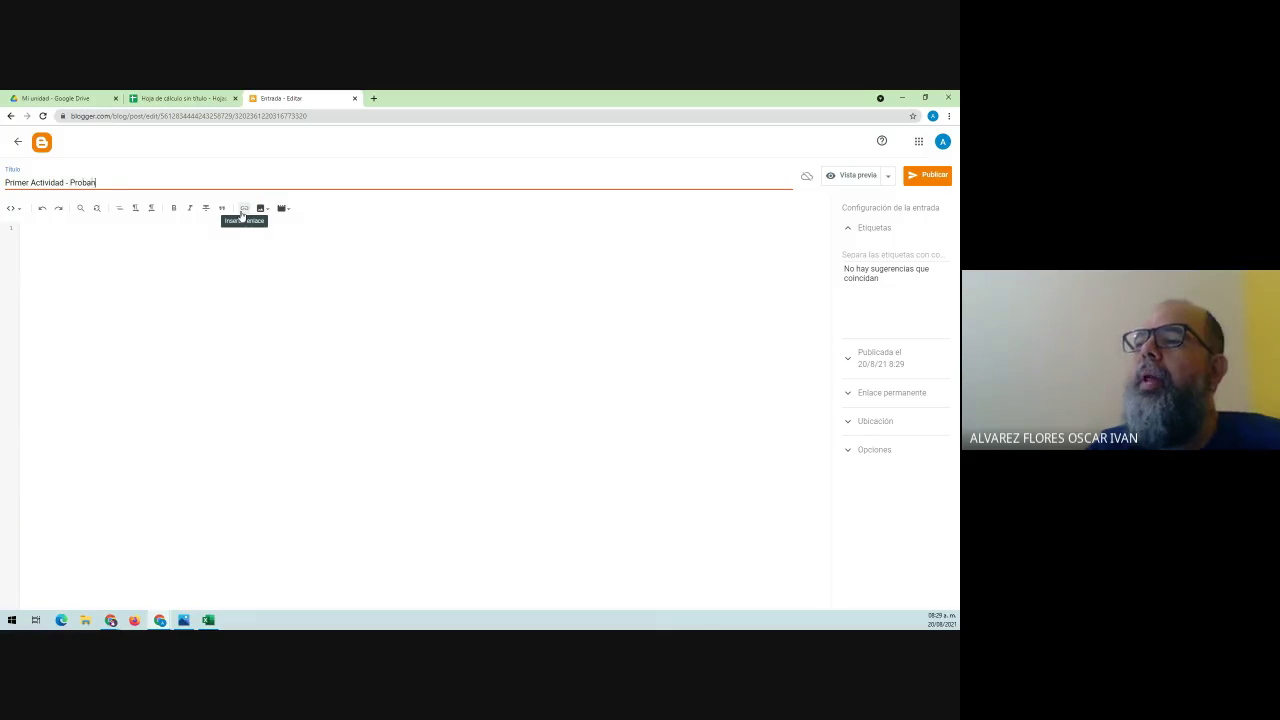
text(las)
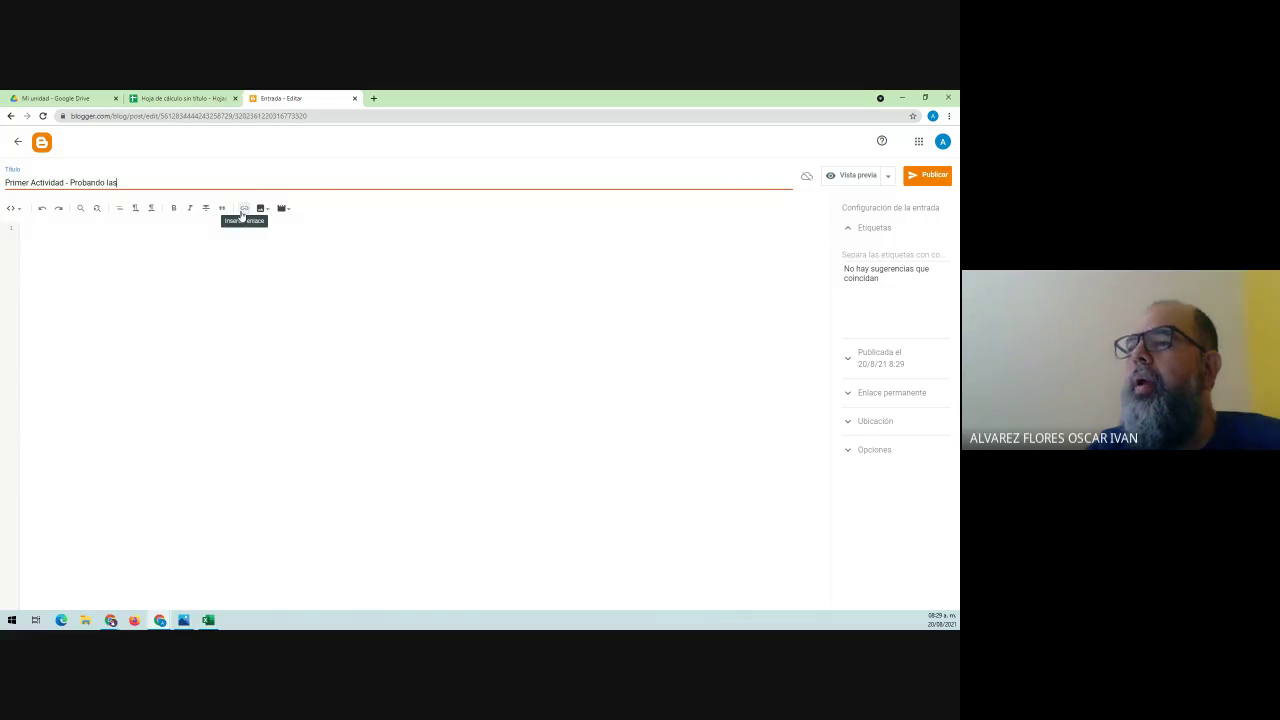
key(BackSpace)
key(BackSpace)
key(BackSpace)
text(el blog)
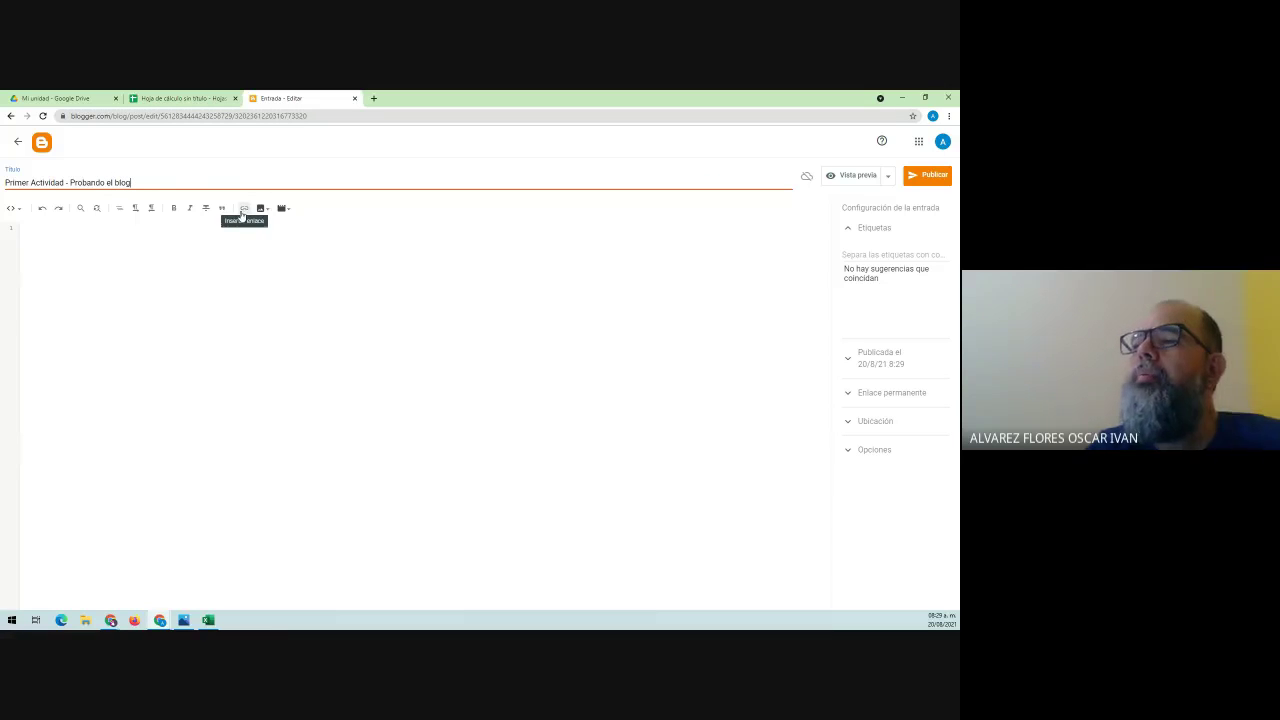
click(111, 298)
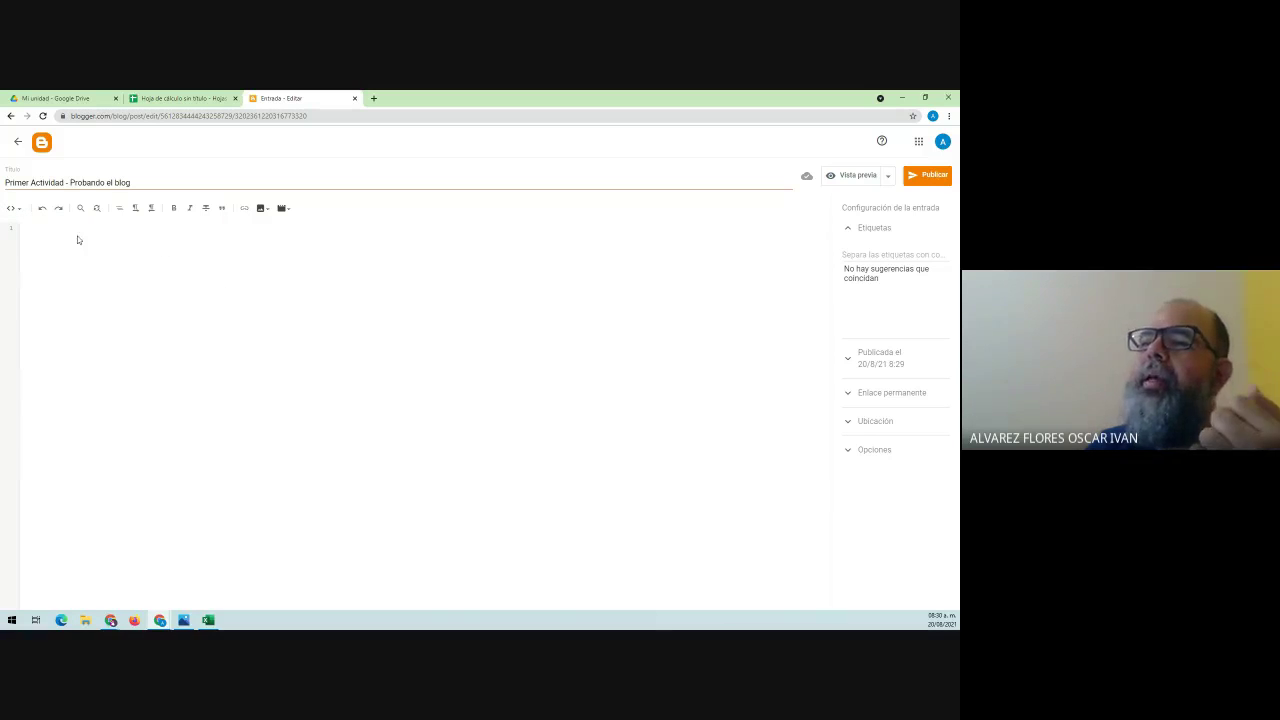
- Toggle the body between Vista en HTML and Vista de redacción, finishing in Vista de redacción
click(12, 208)
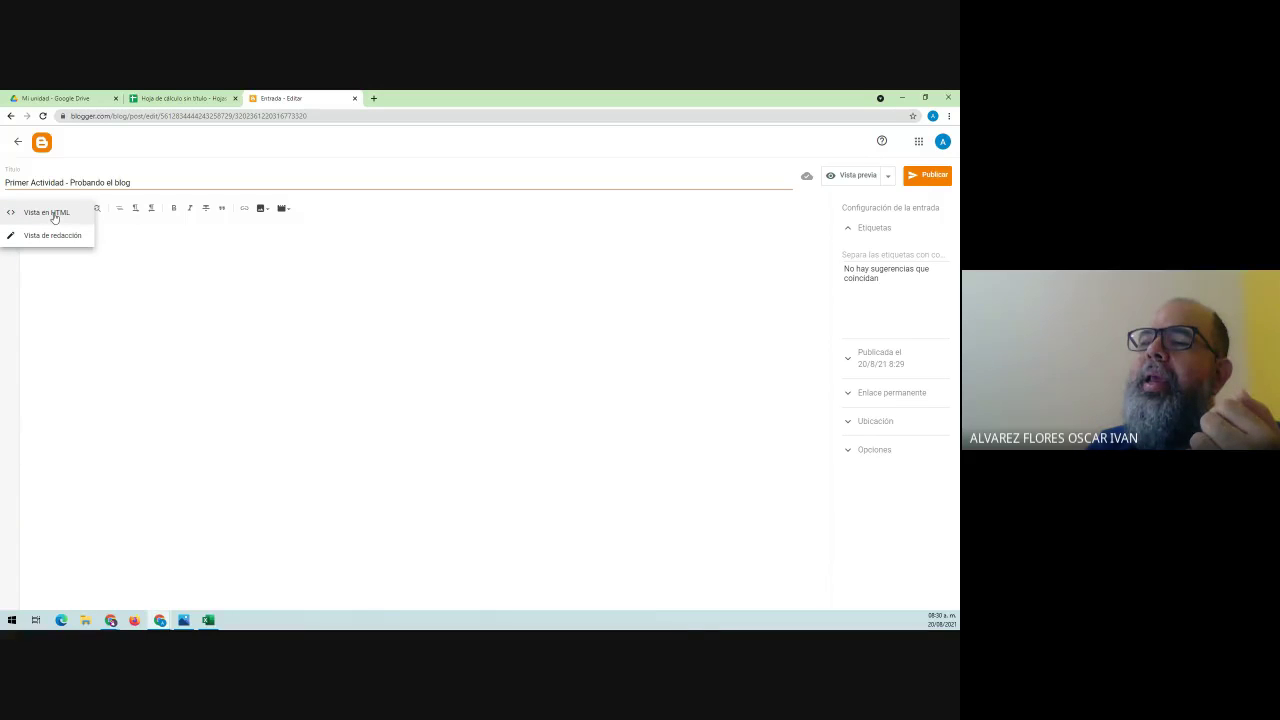
click(50, 213)
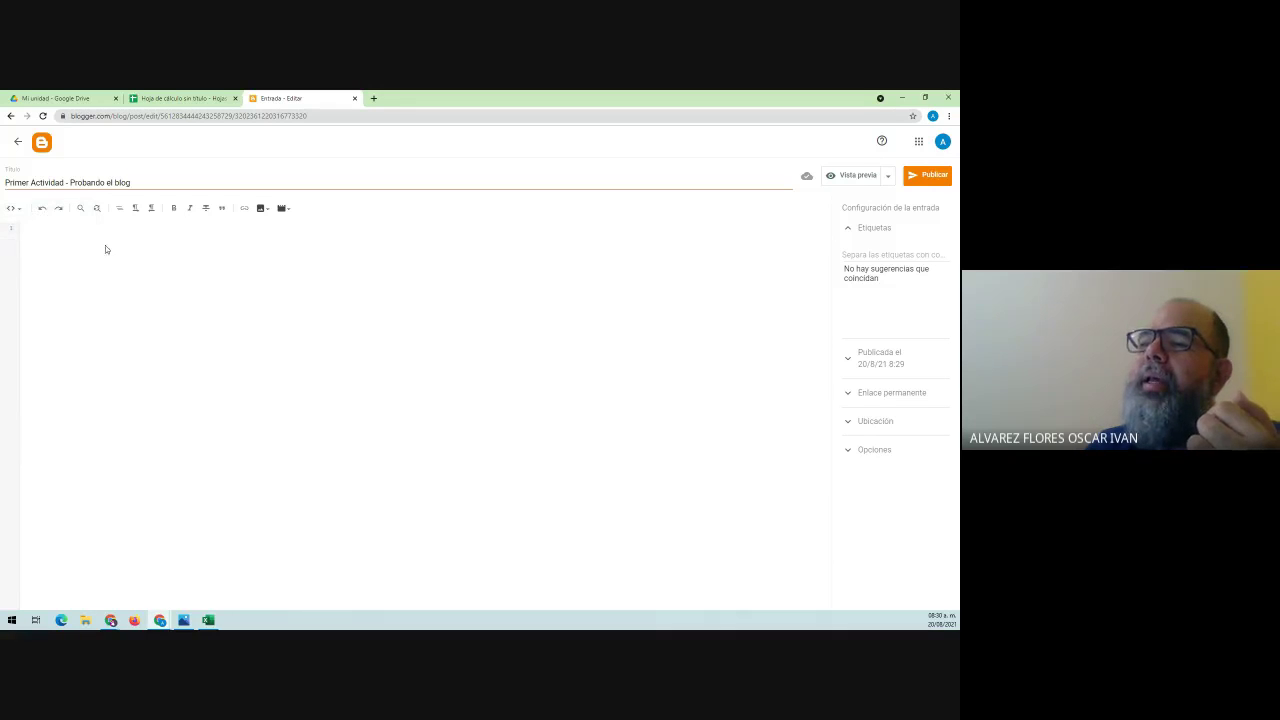
click(14, 210)
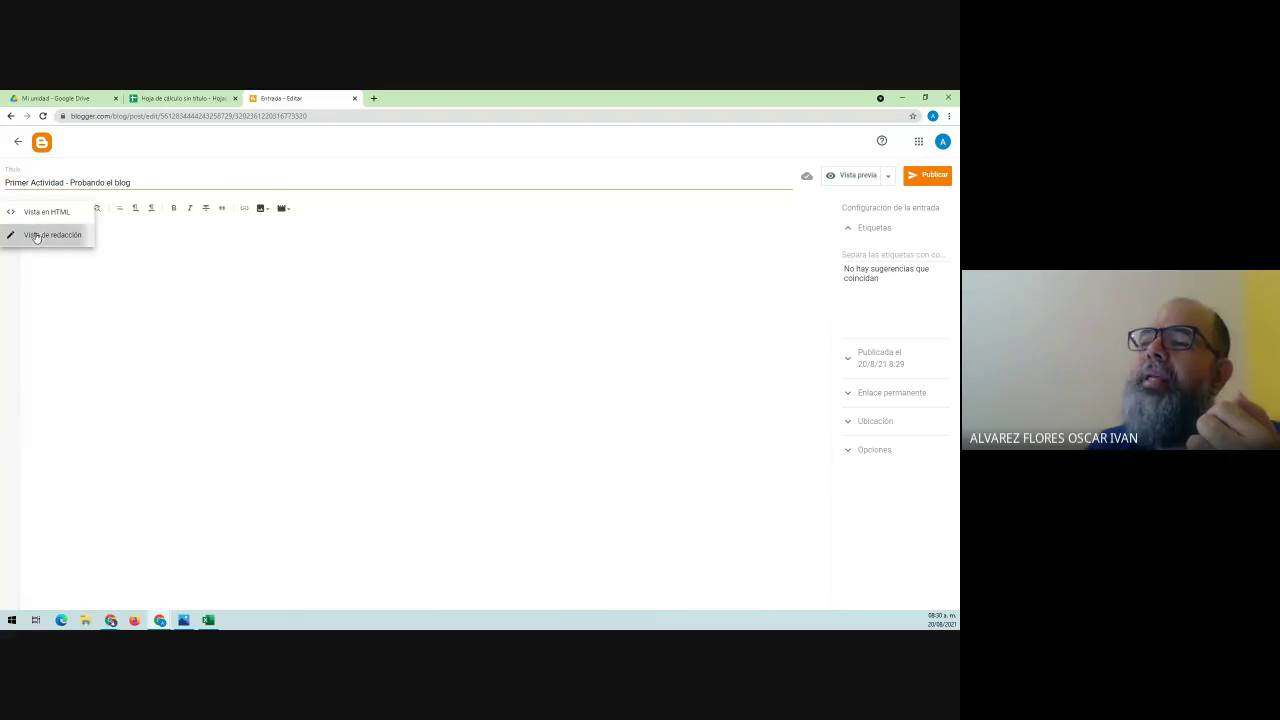
click(35, 236)
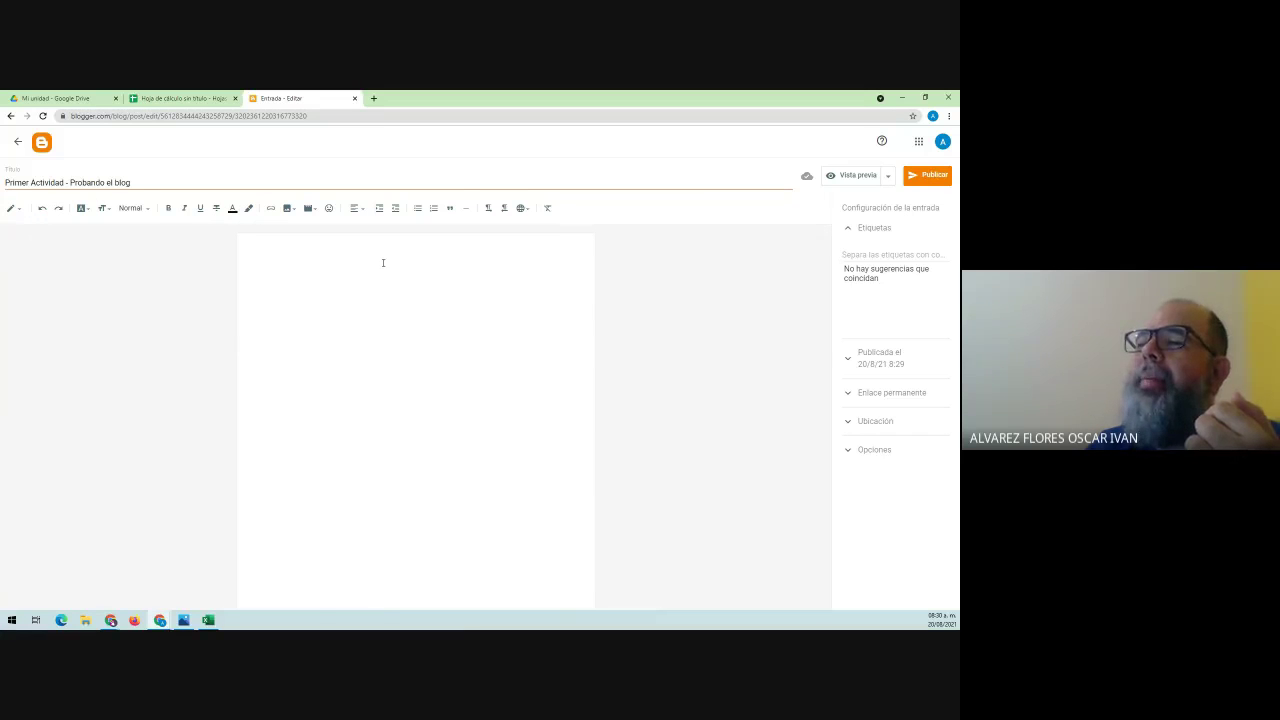
click(15, 208)
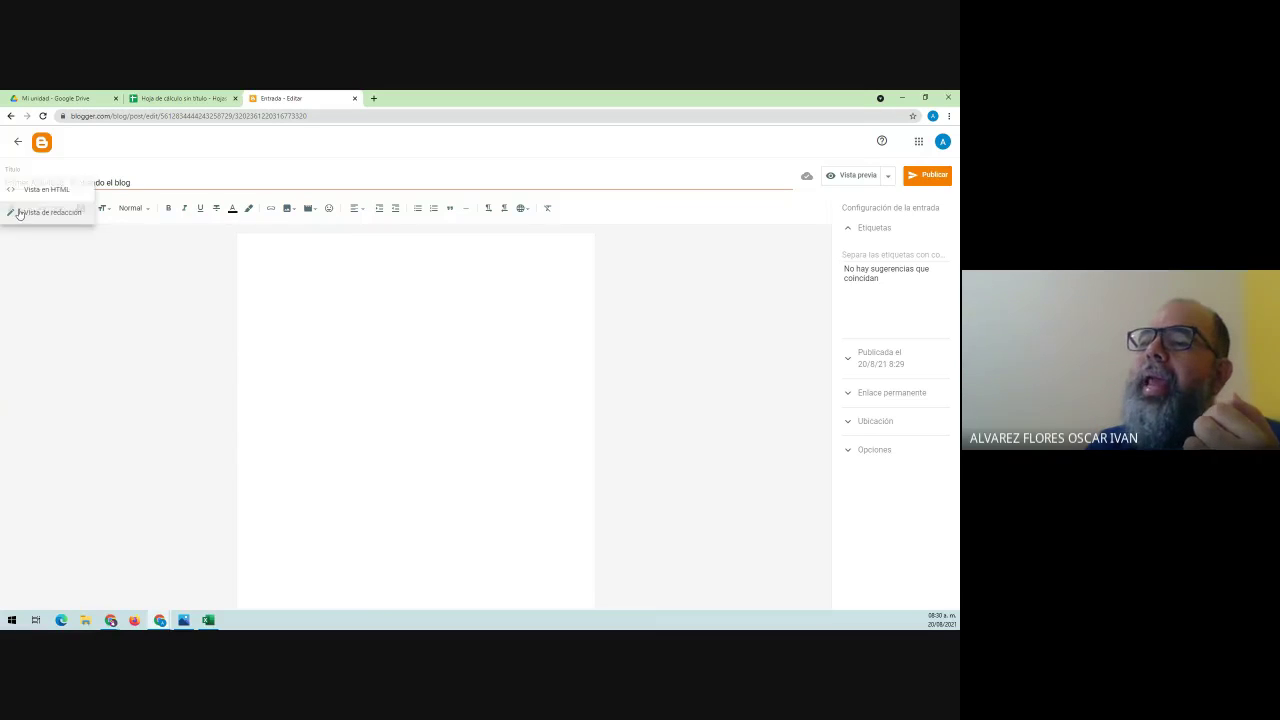
click(32, 190)
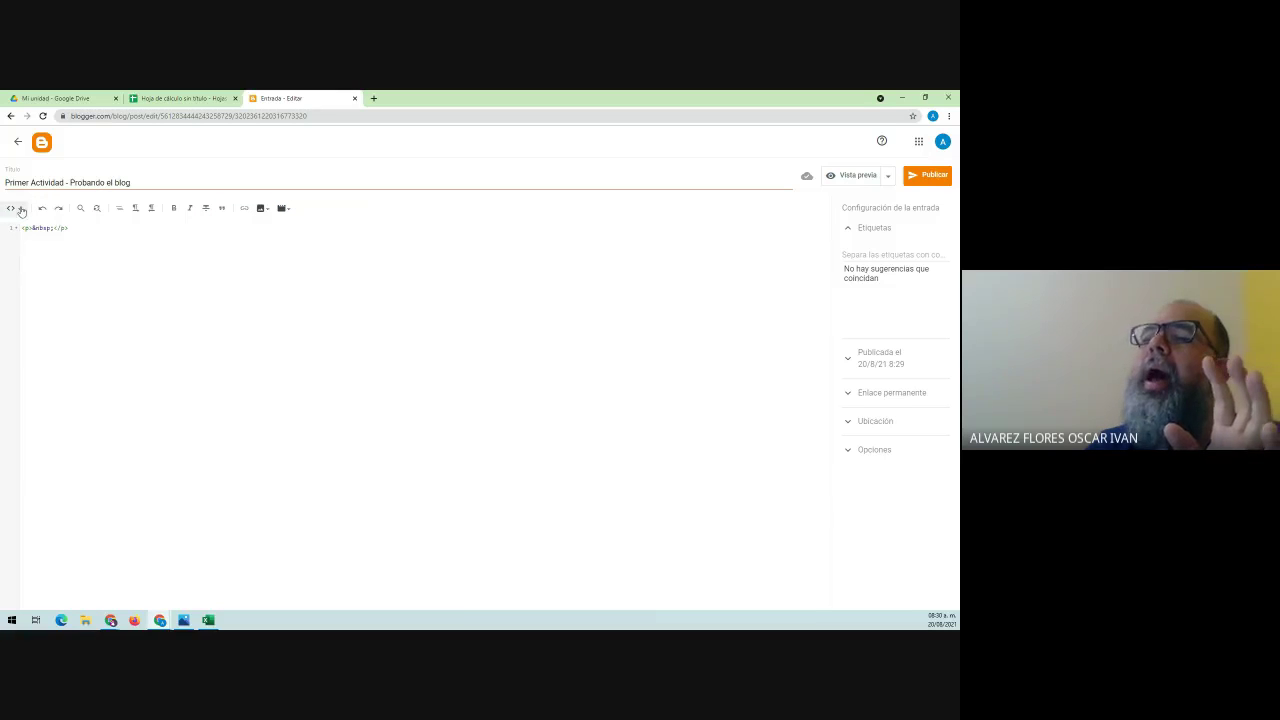
click(13, 208)
click(45, 243)
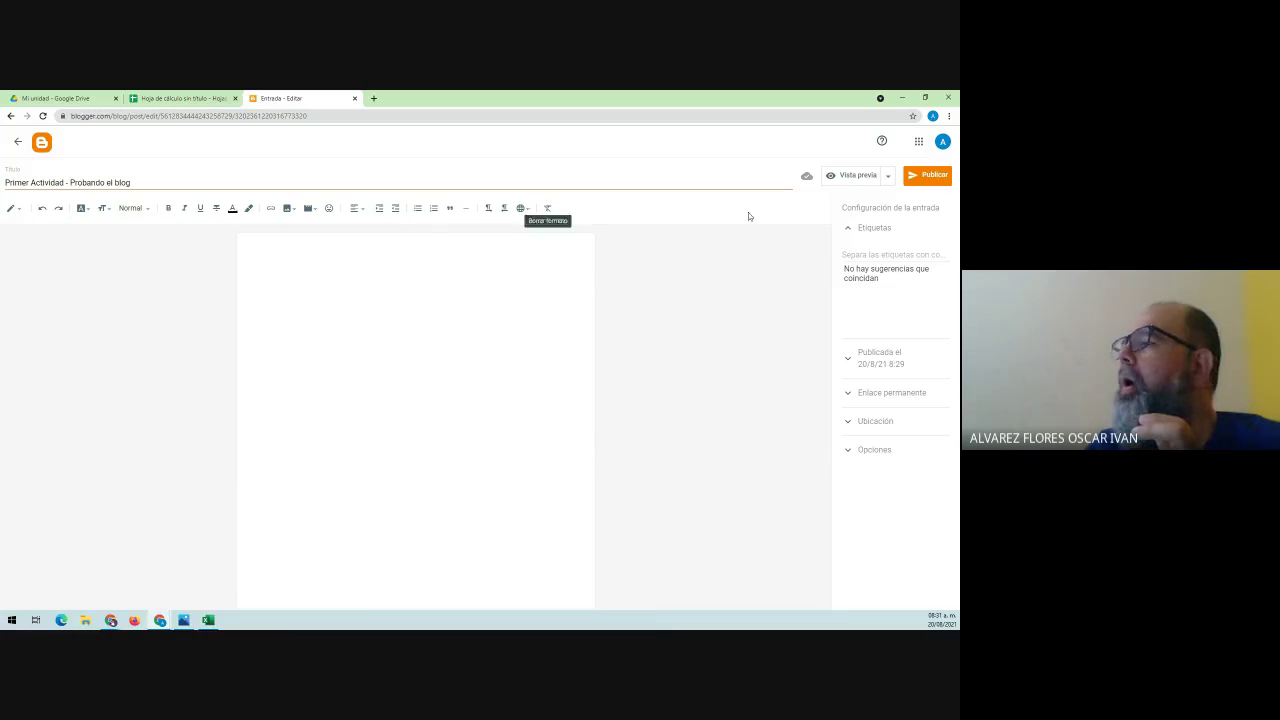
click(887, 176)
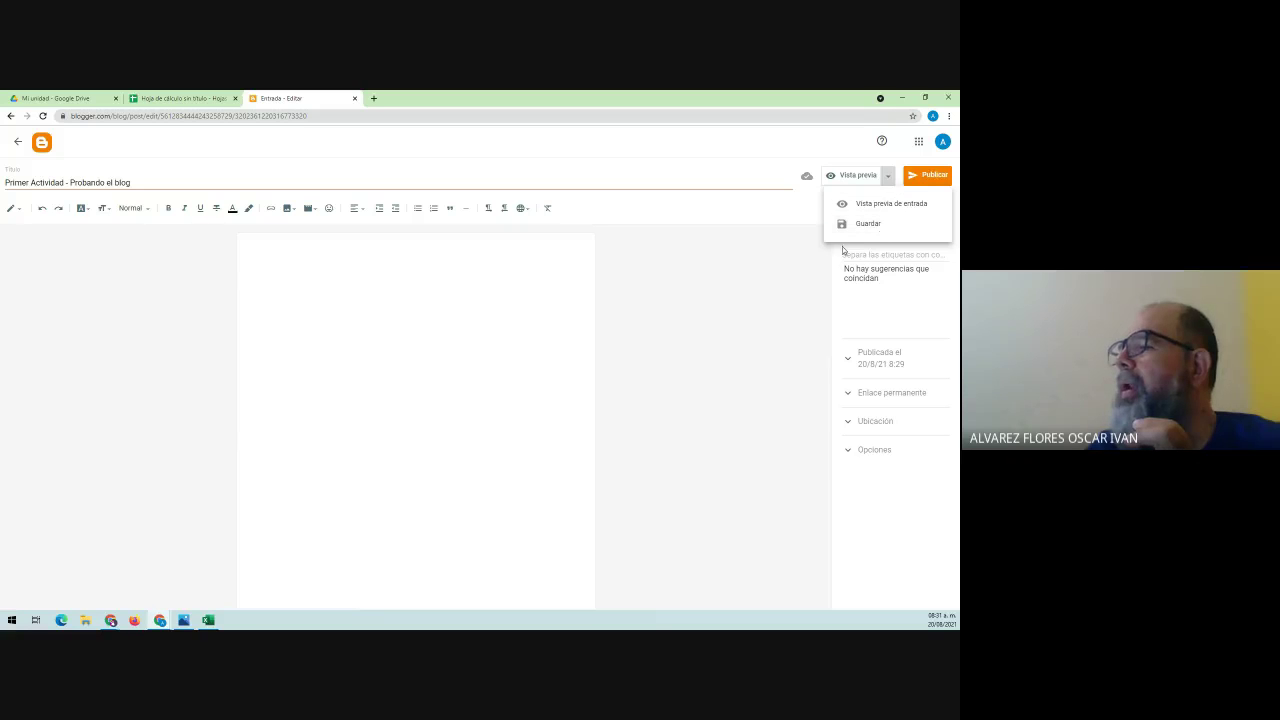
click(720, 312)
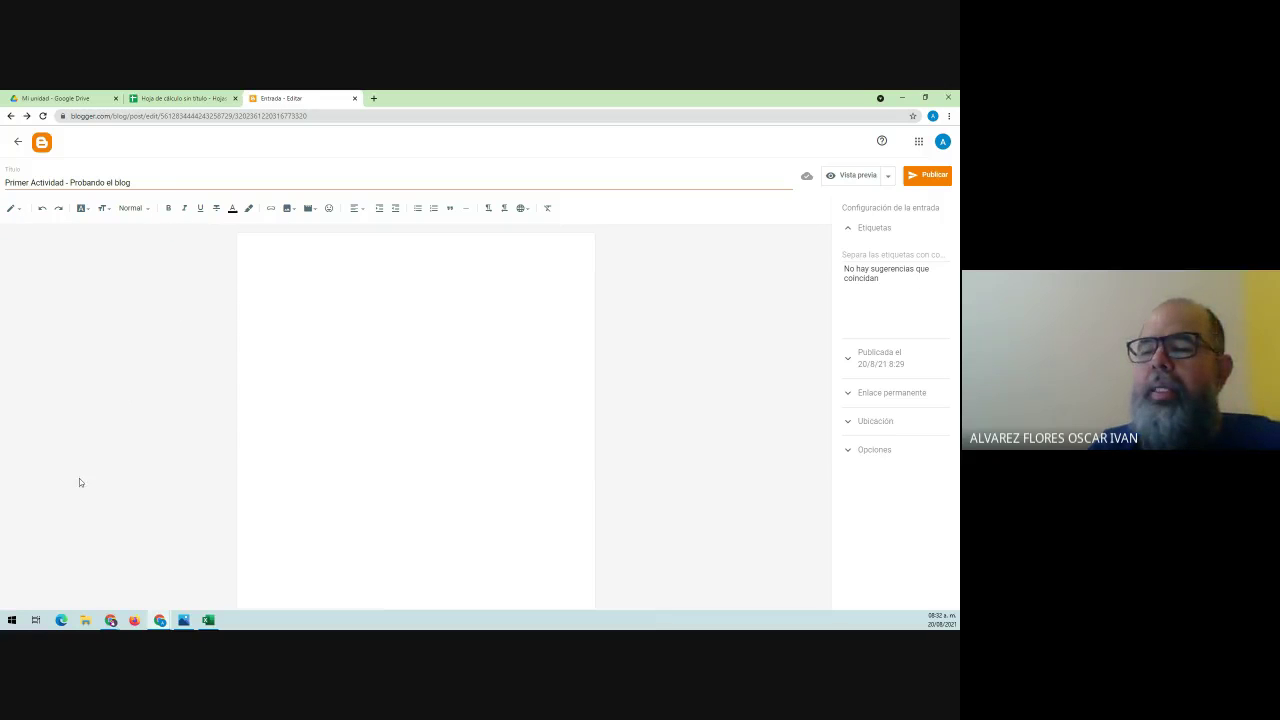
- Launch Herramienta Recortes from a 'rec' search and snip the post's Título field
click(11, 620)
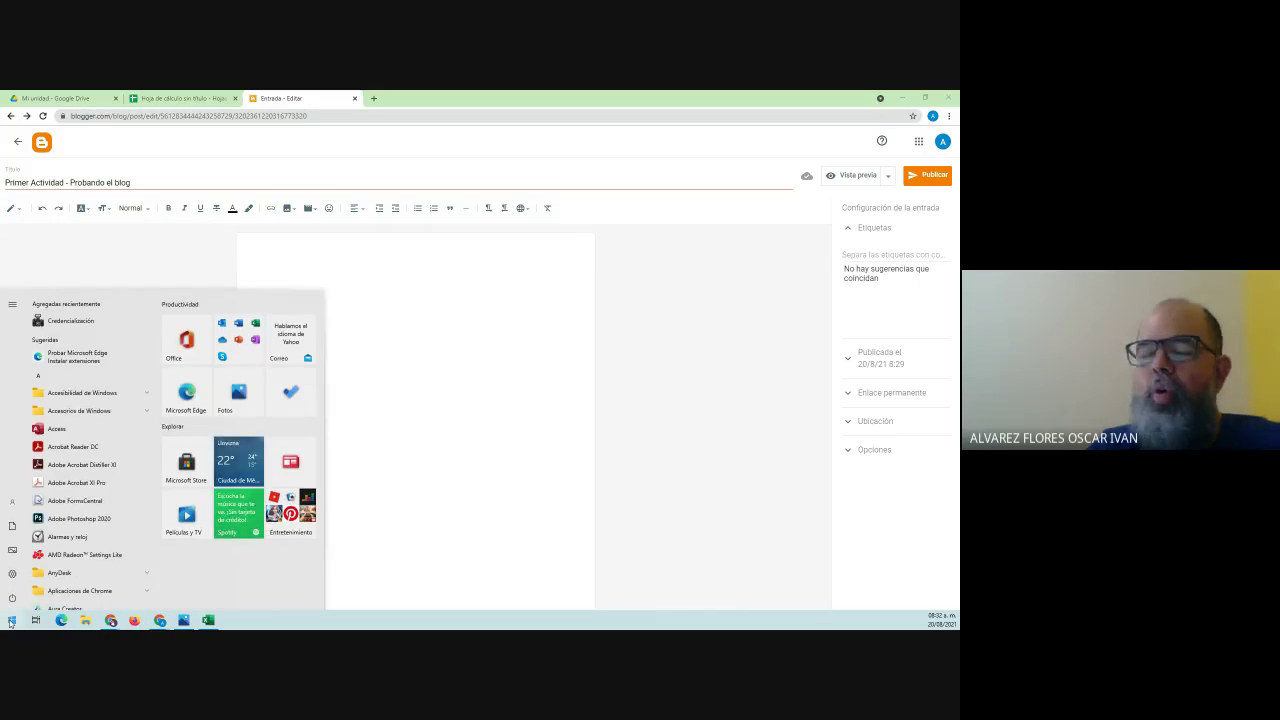
text(rec)
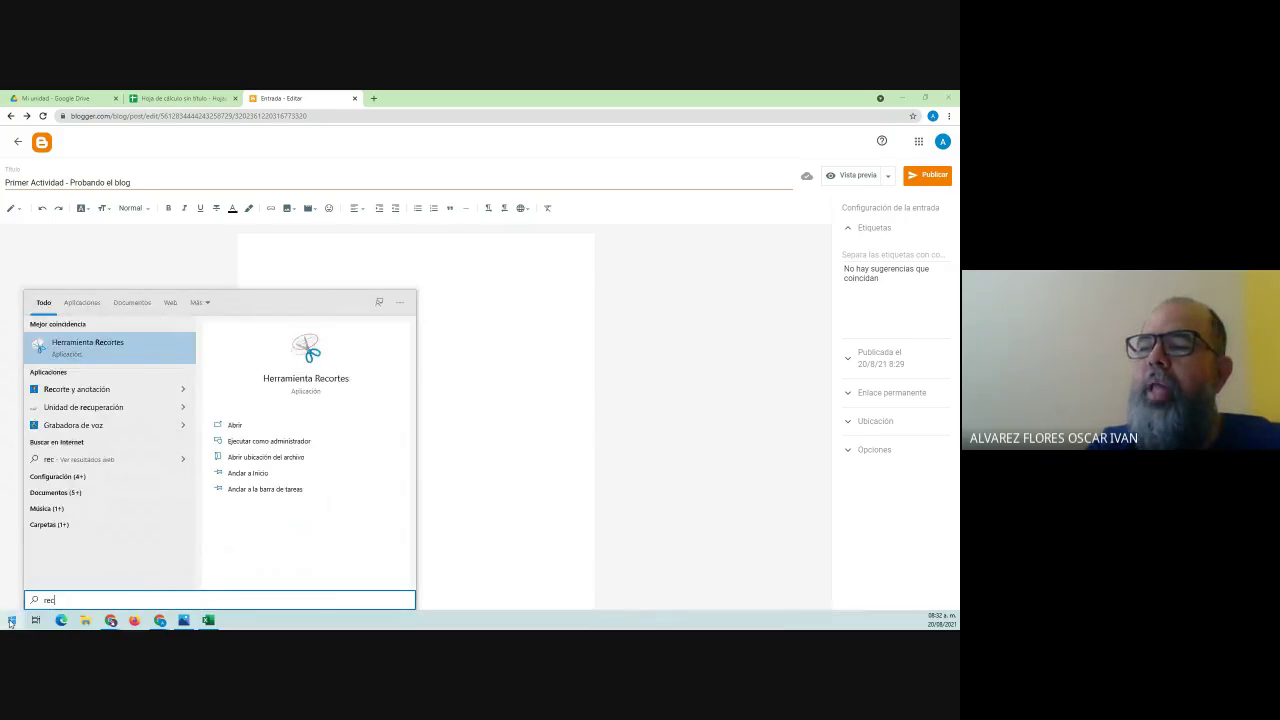
click(128, 354)
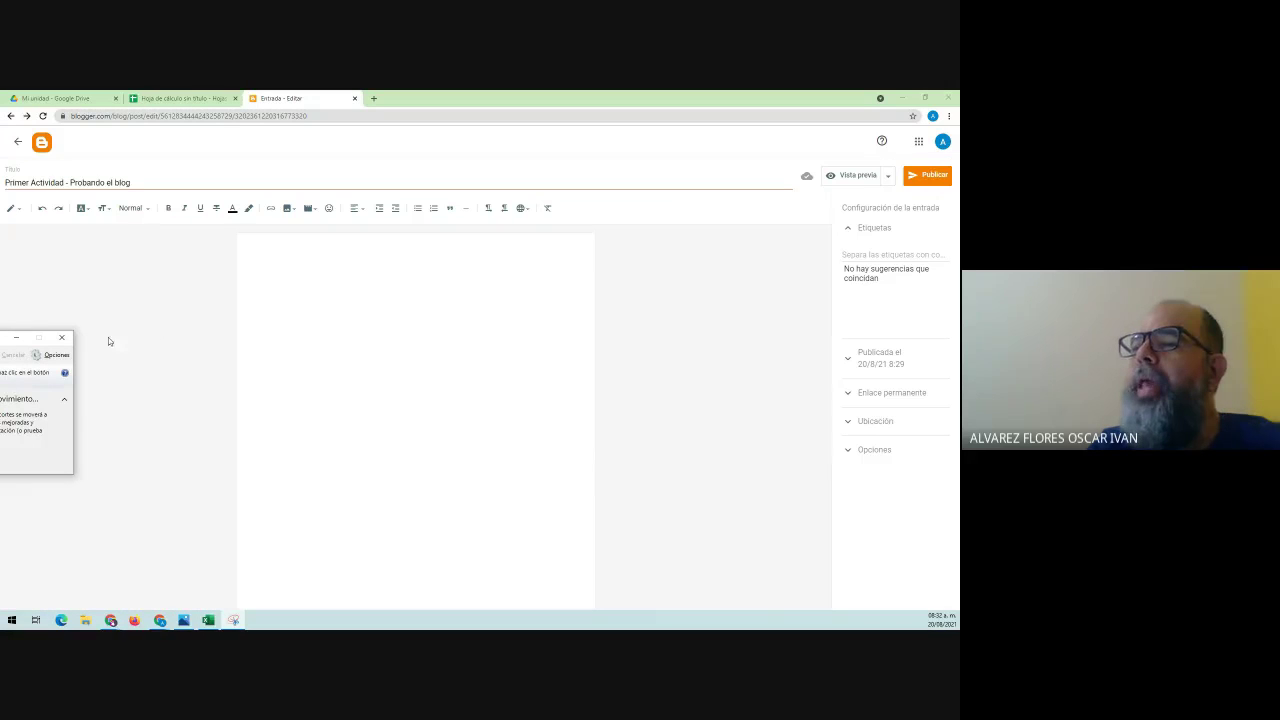
drag(2, 338, 372, 352)
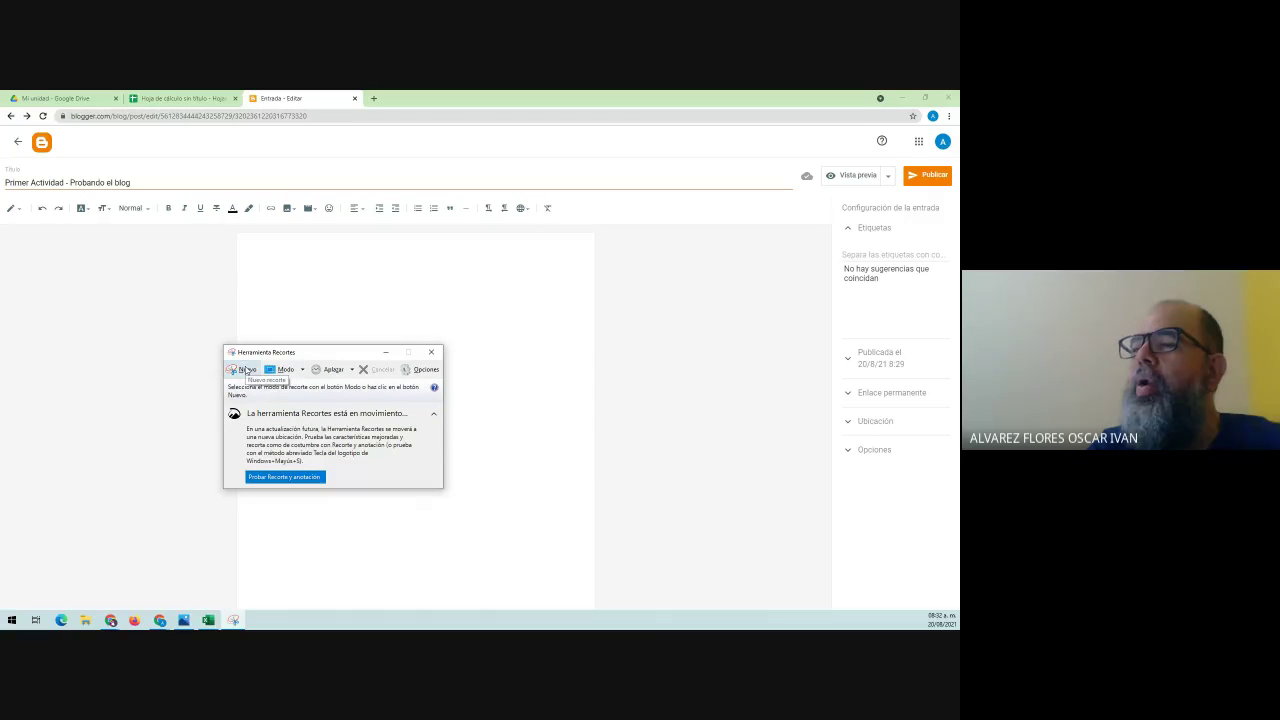
click(245, 370)
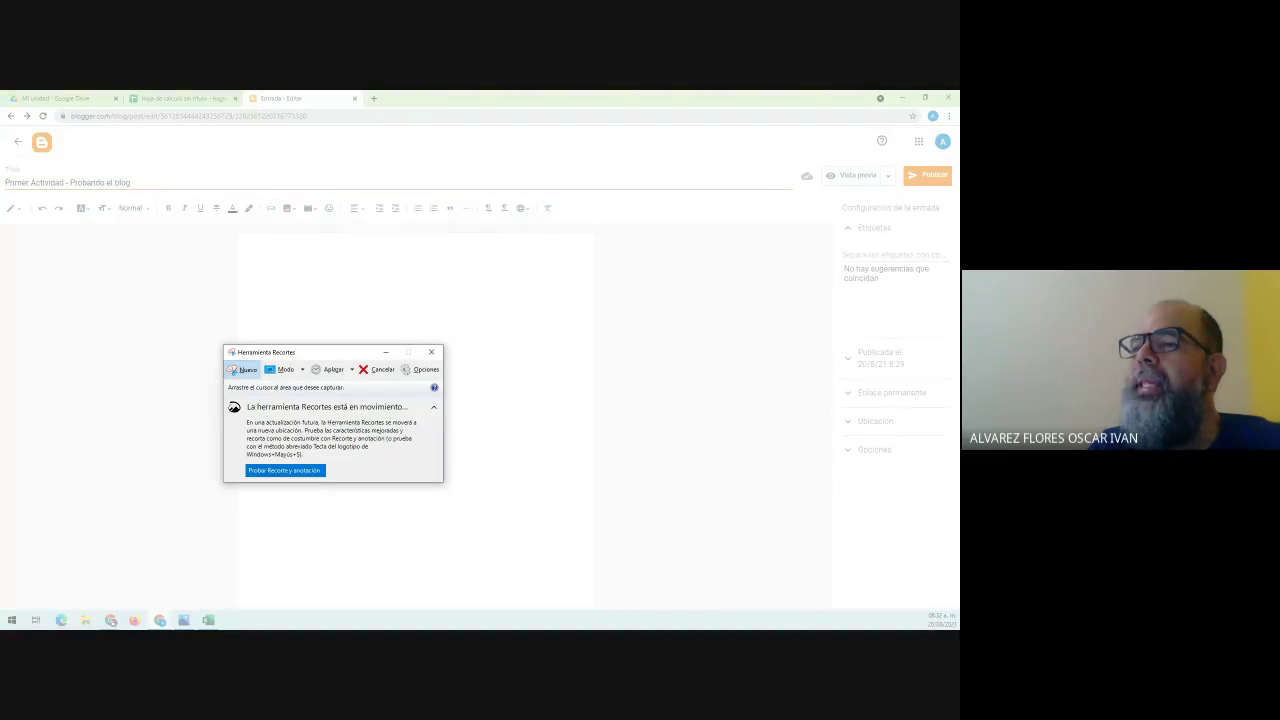
drag(4, 162, 797, 194)
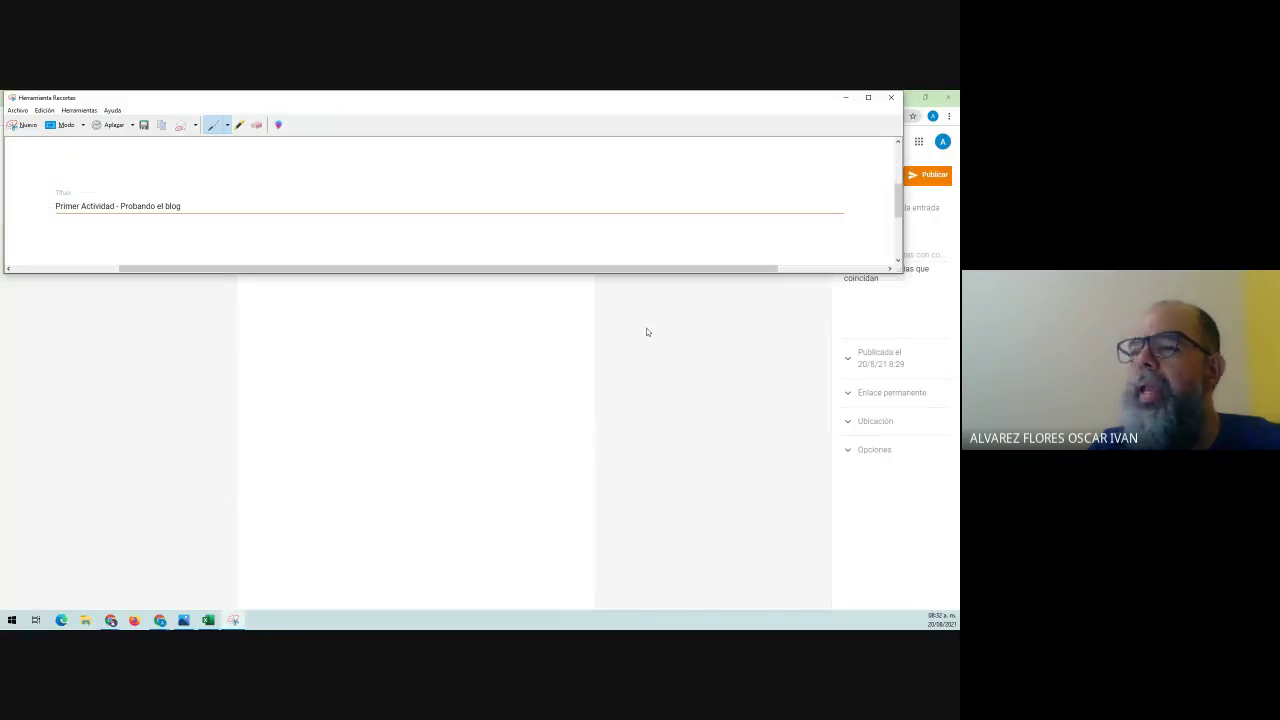
click(317, 309)
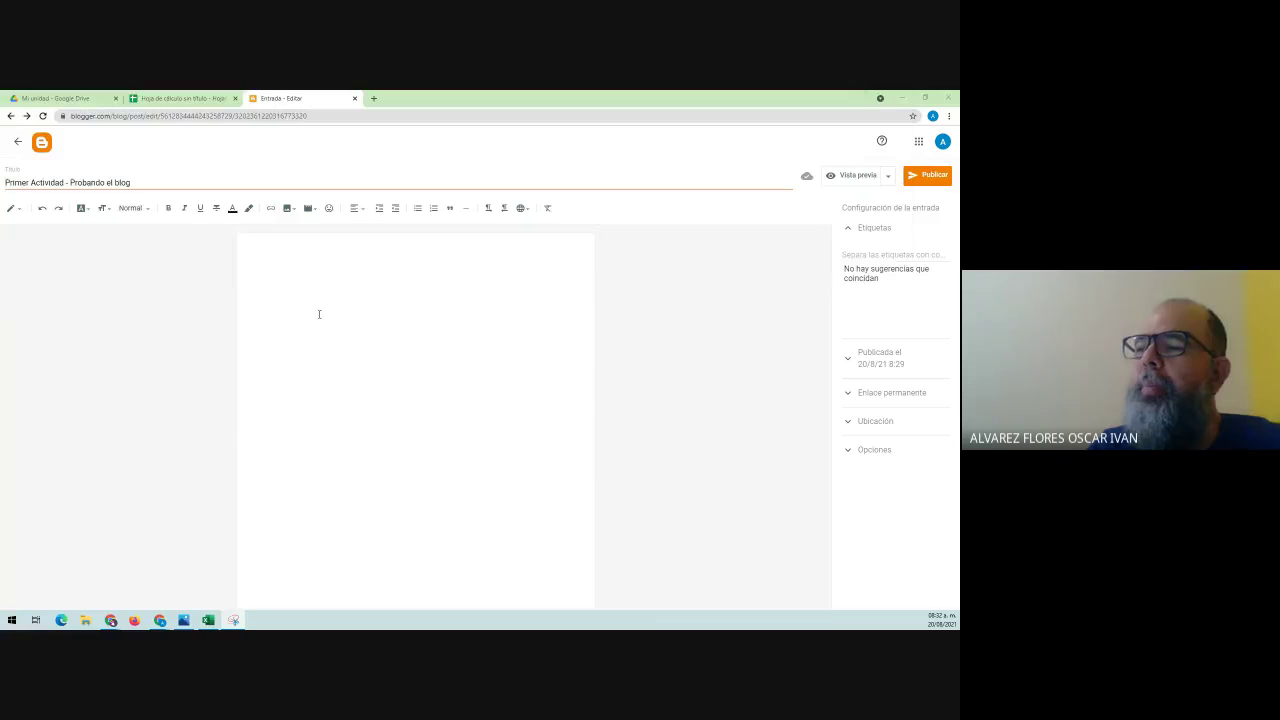
- Paste the title snip and add a 'Barra de Título' heading with its explanatory paragraph
key(ctrl+v)
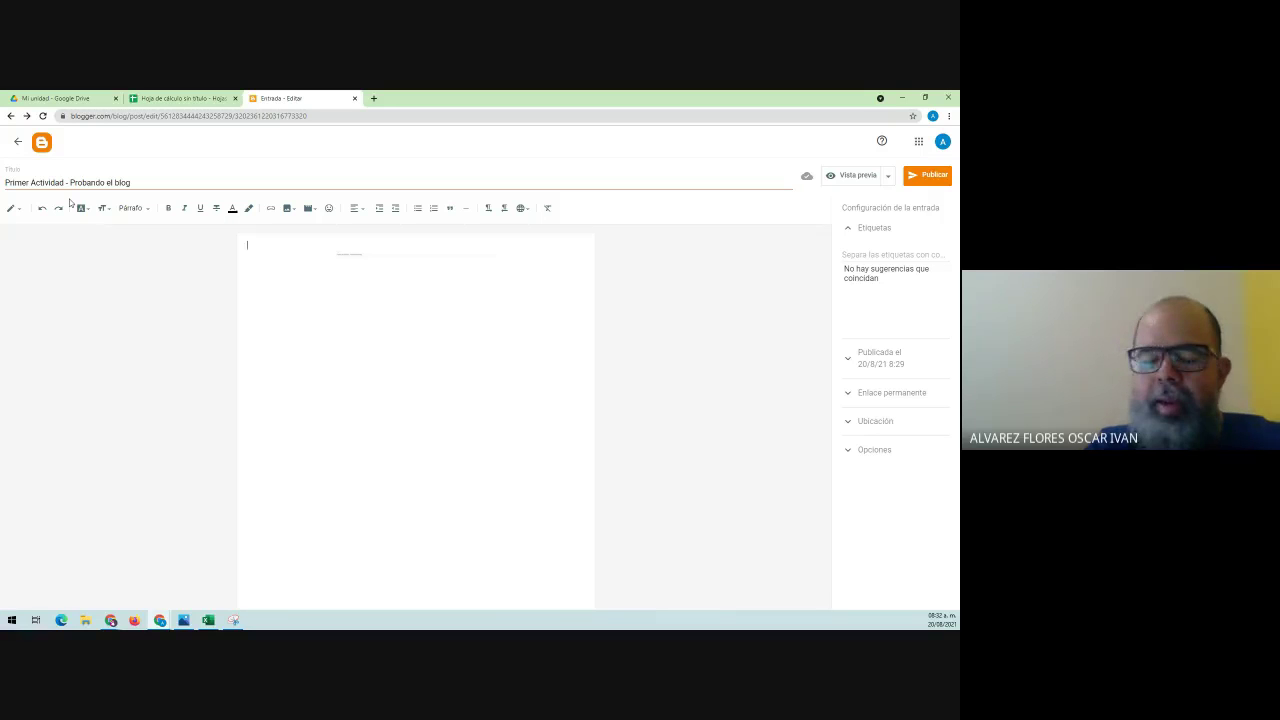
text(Barra de )
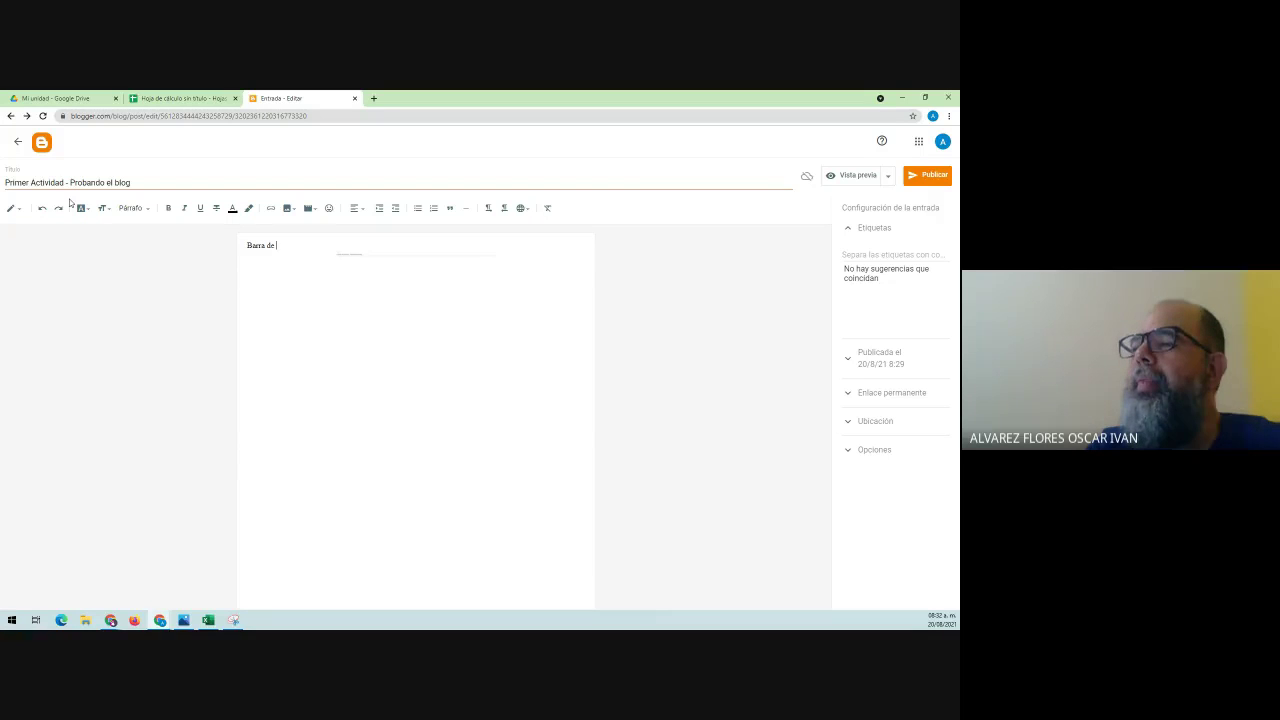
text(Tí)
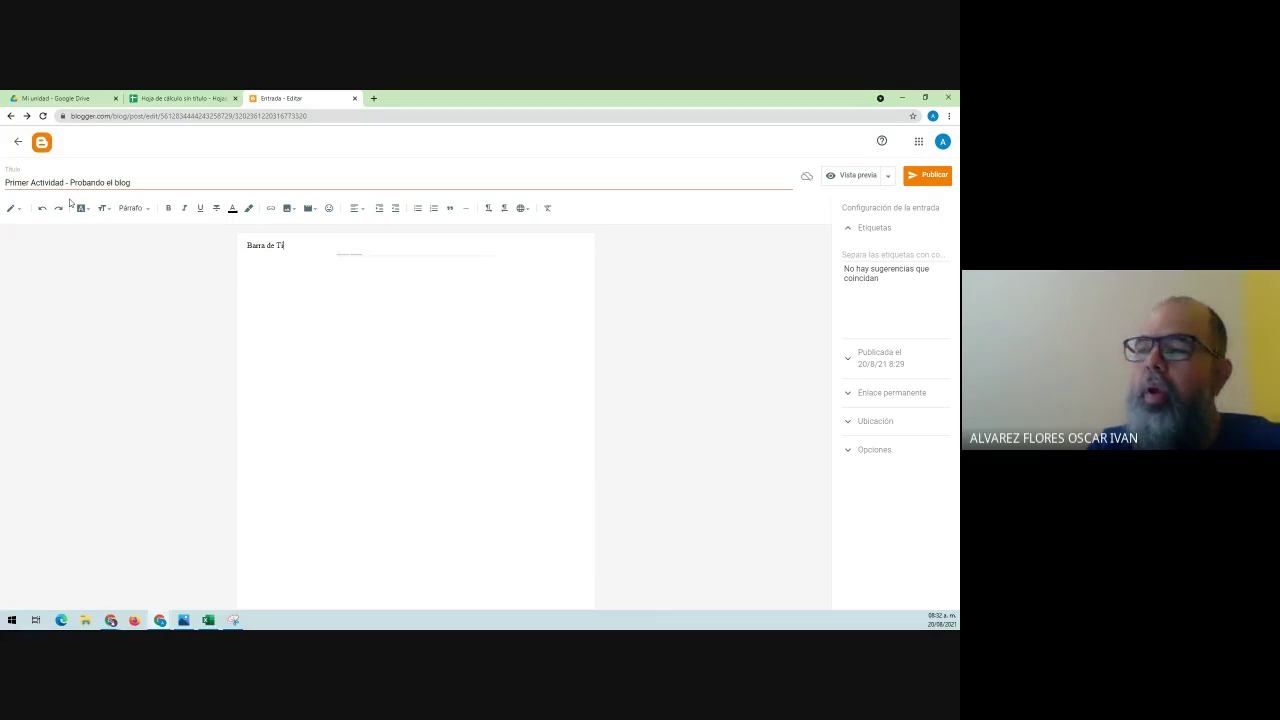
text(tulo)
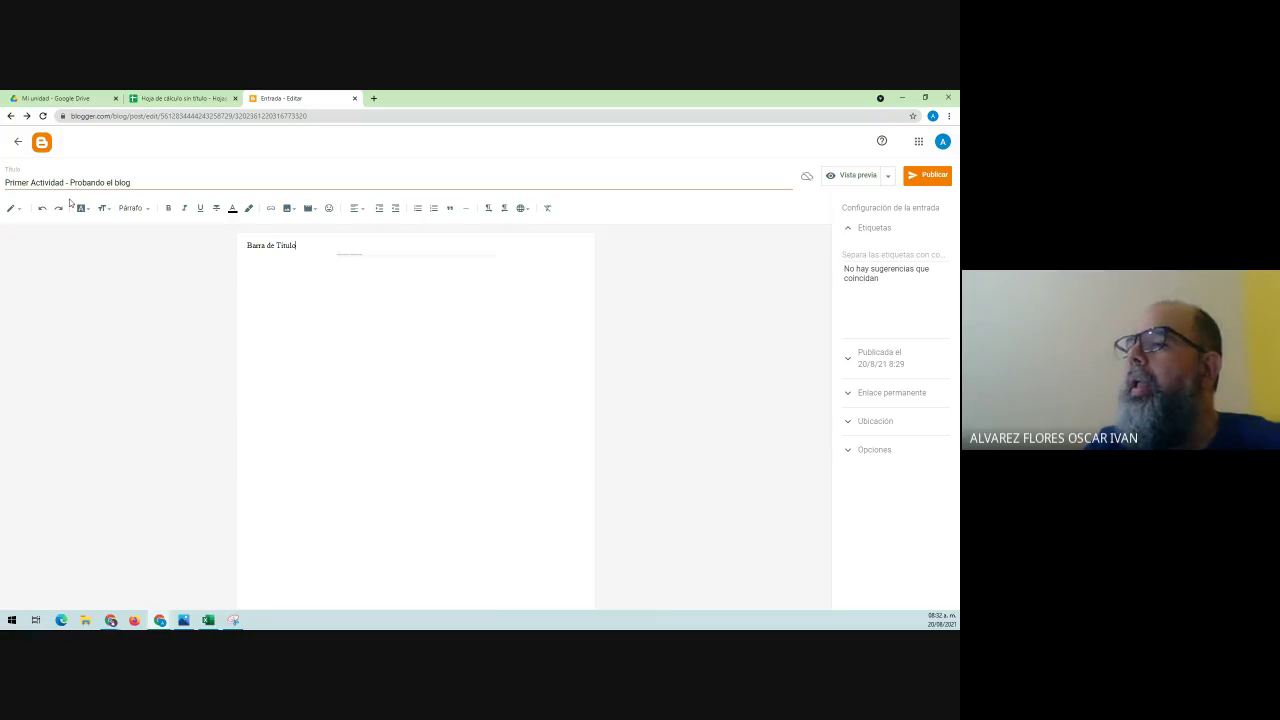
key(Return)
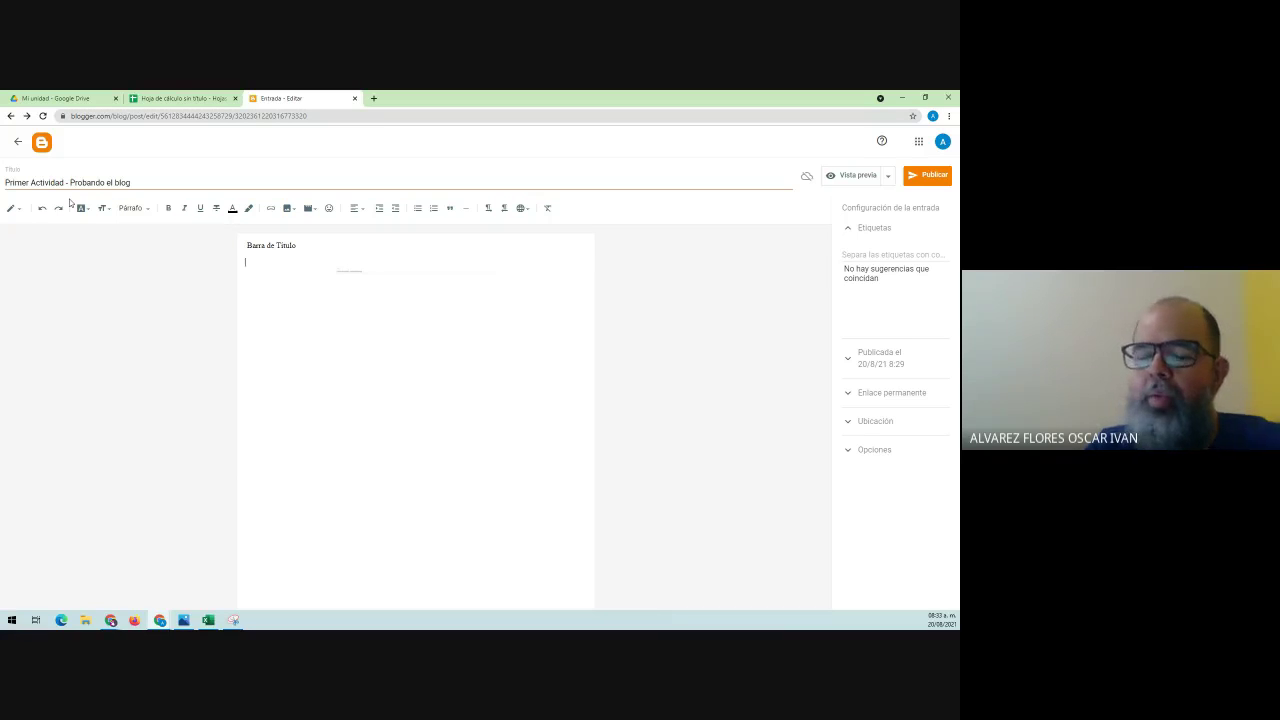
text(Es e)
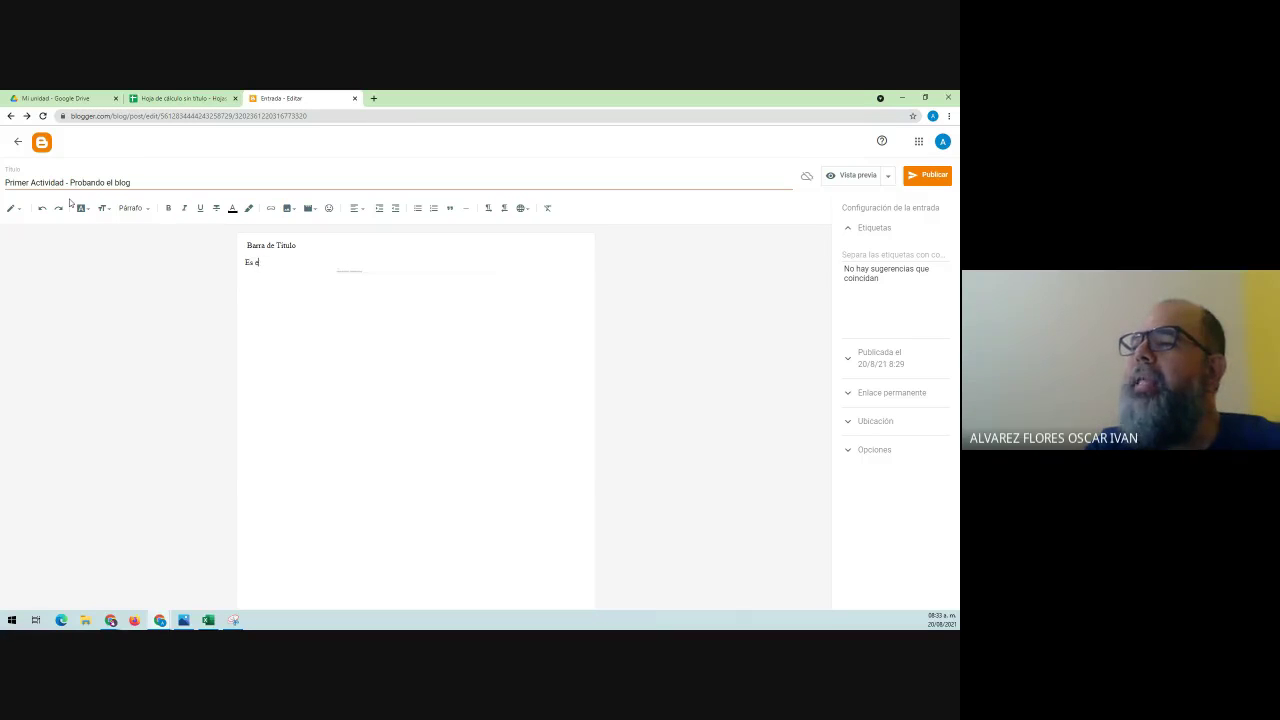
text(l espac)
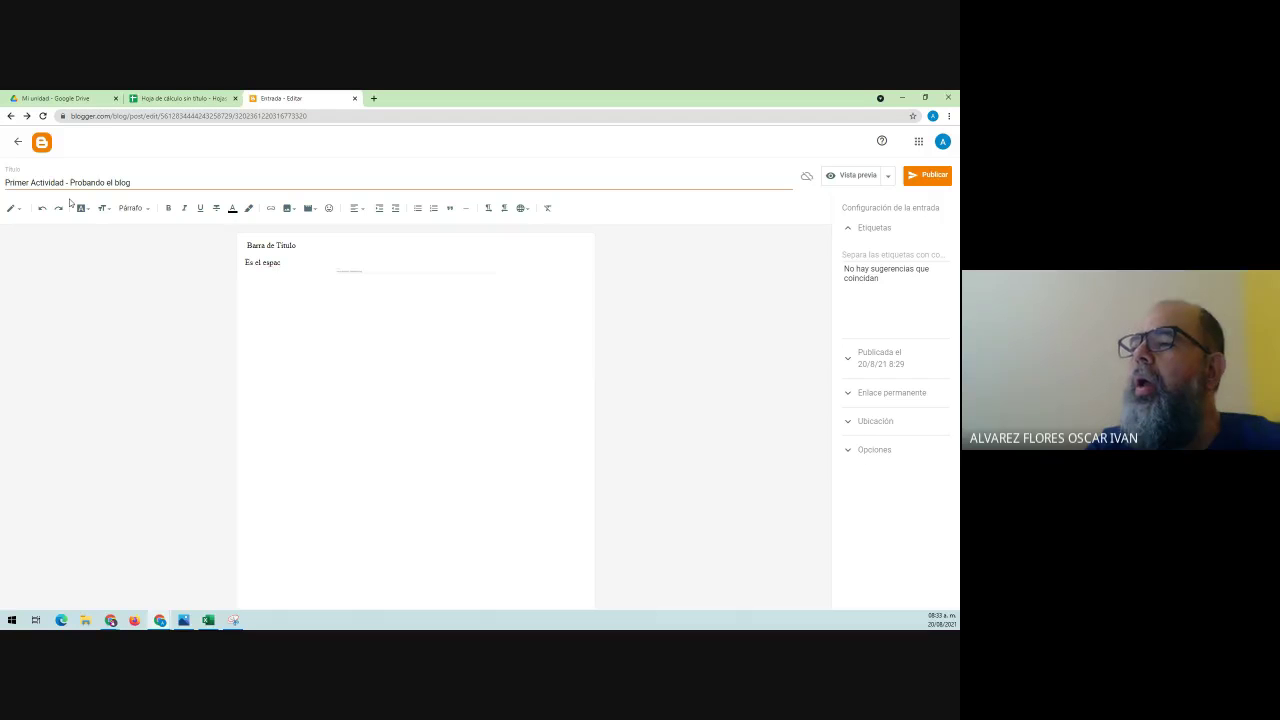
text(io utilizado)
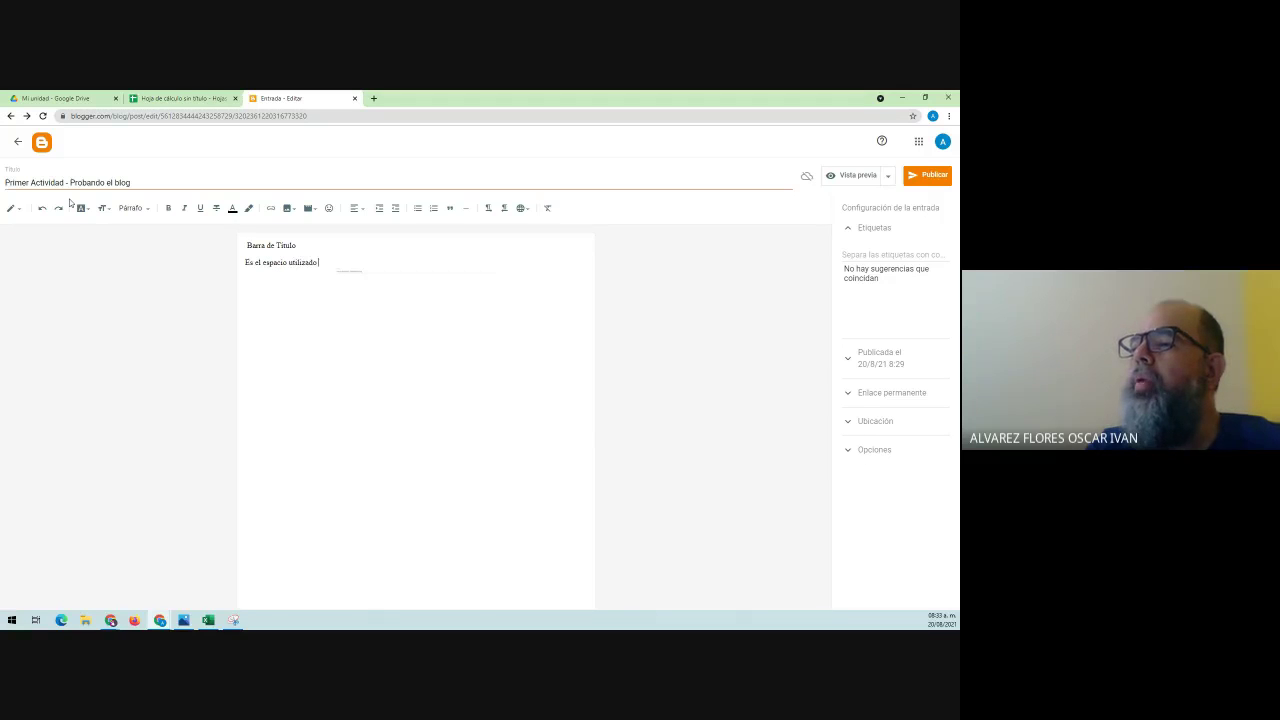
text( en la )
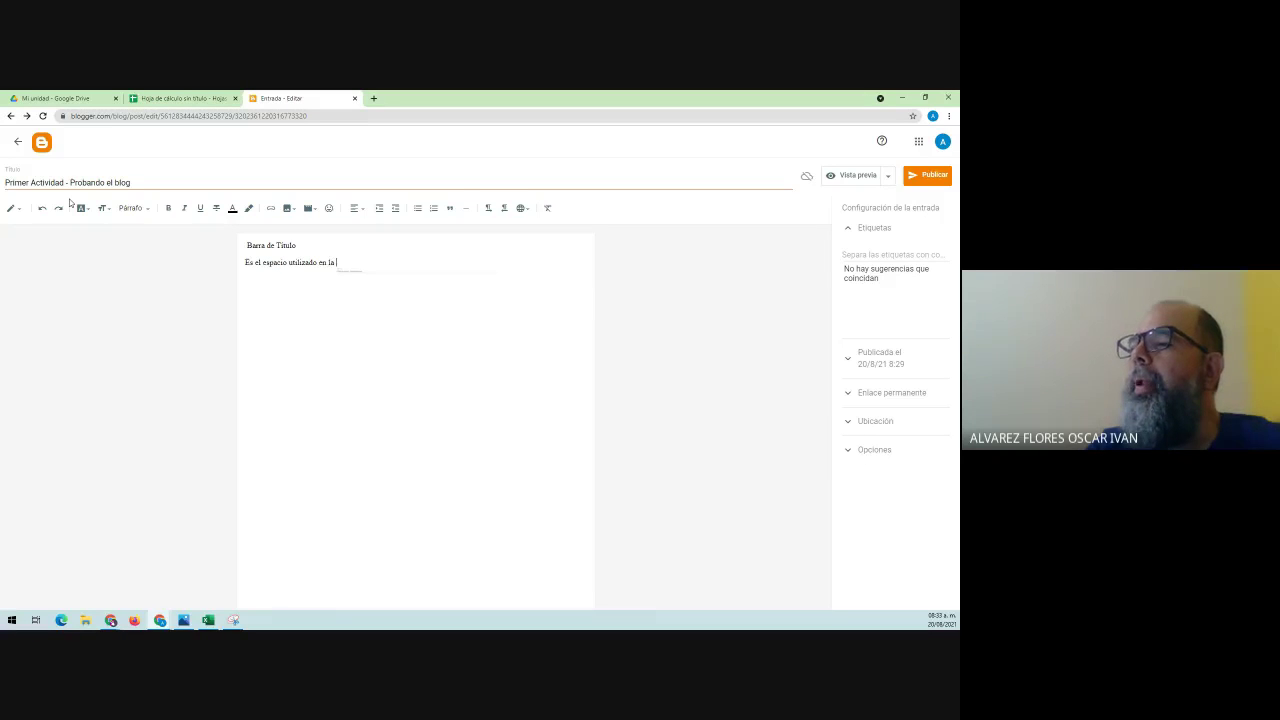
text(creación de ent)
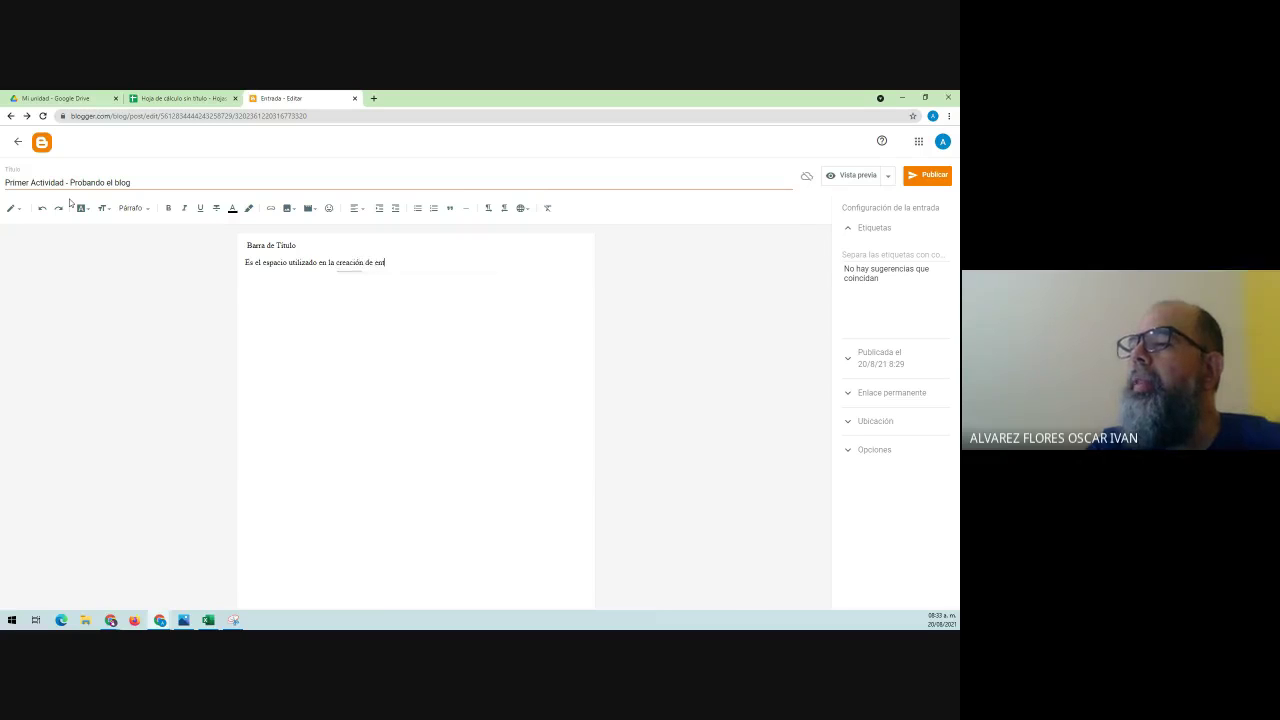
text(radas de blogger)
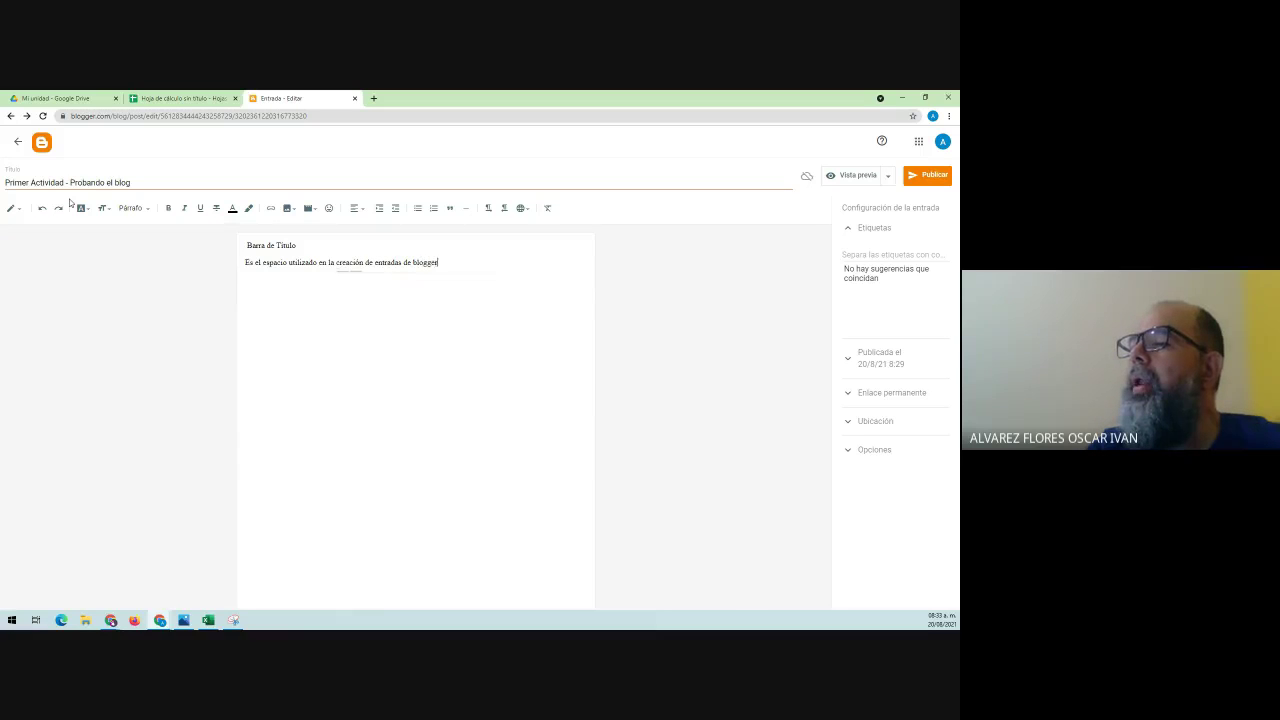
text( que sirve para)
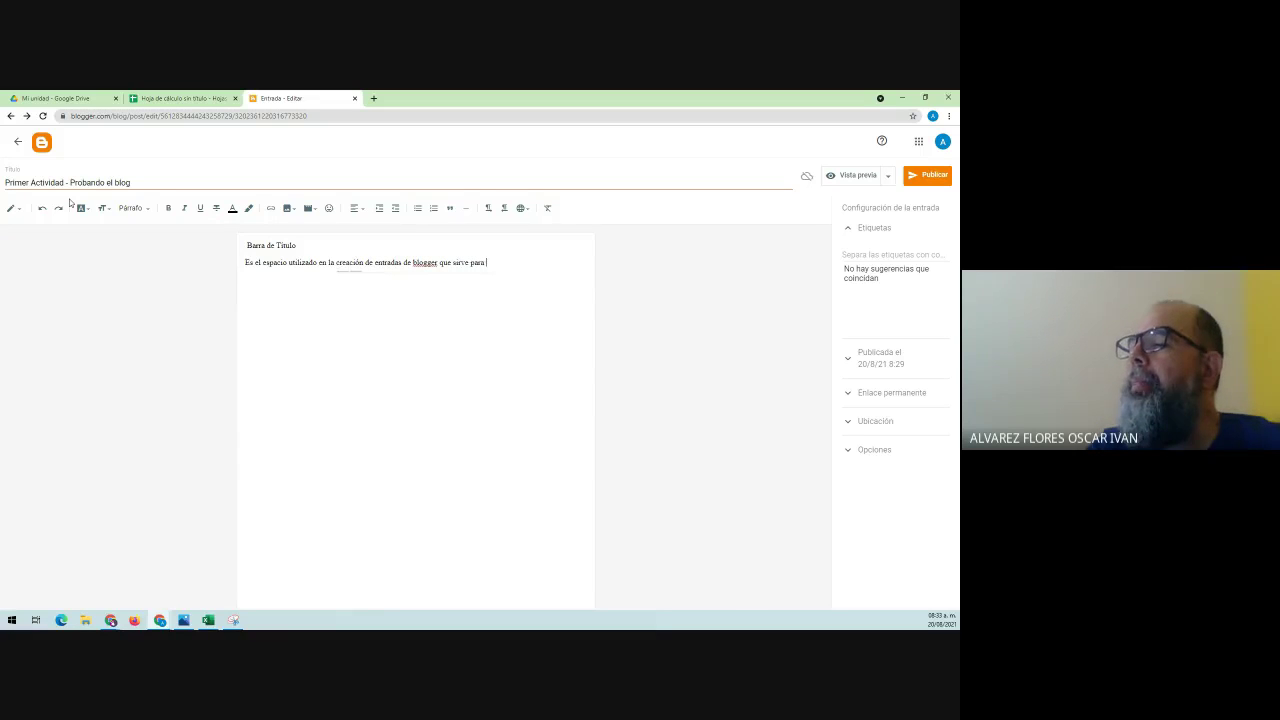
text(incluir el t)
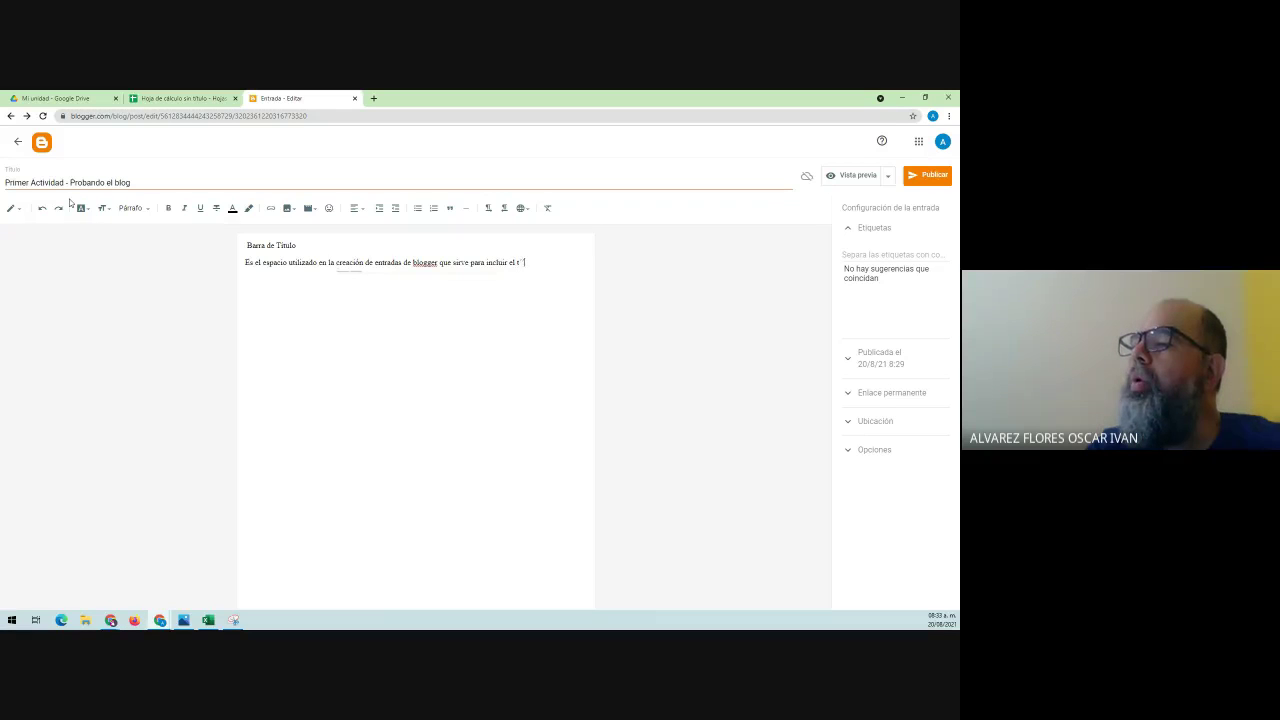
text(ítulo de la entrada)
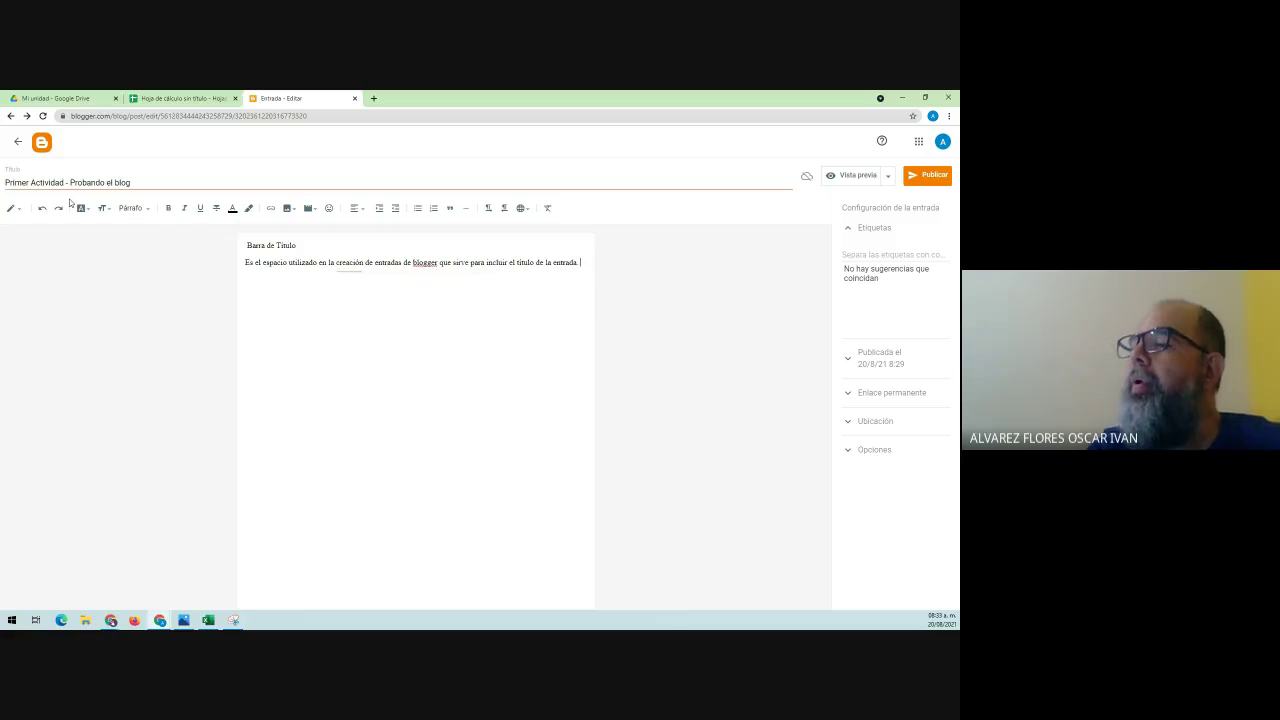
text(. Una ent)
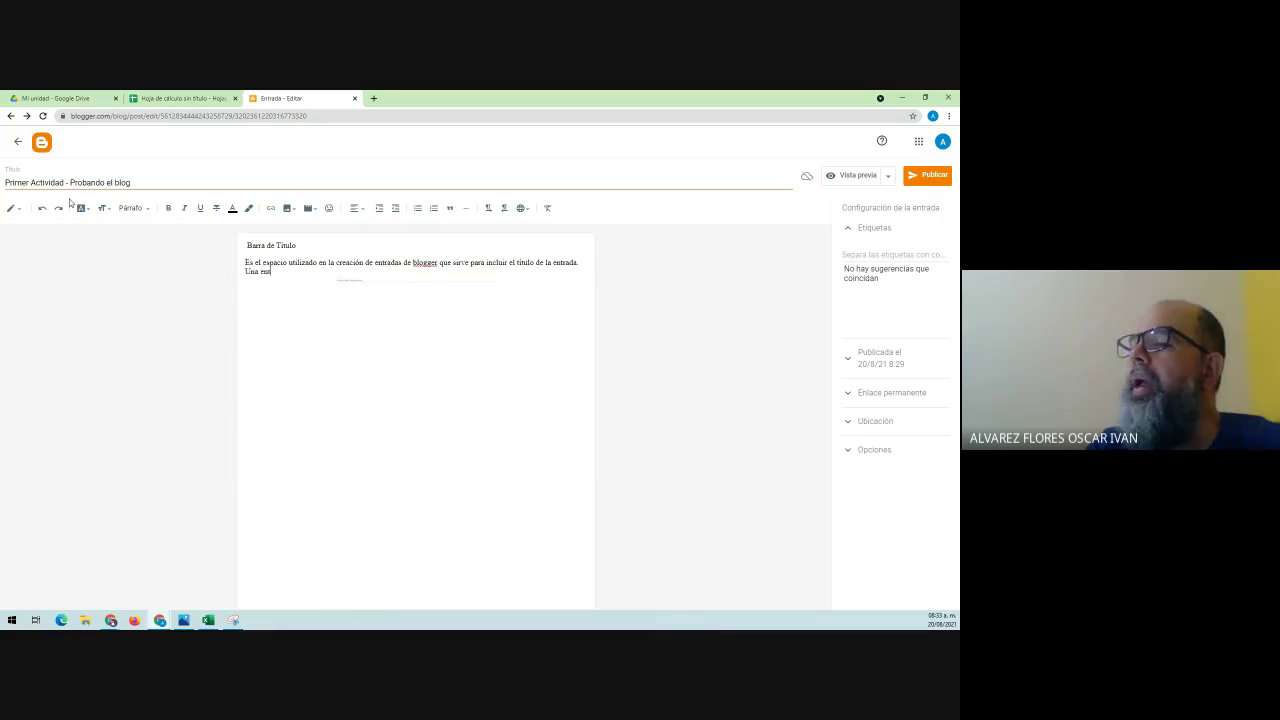
text(rada puede o no)
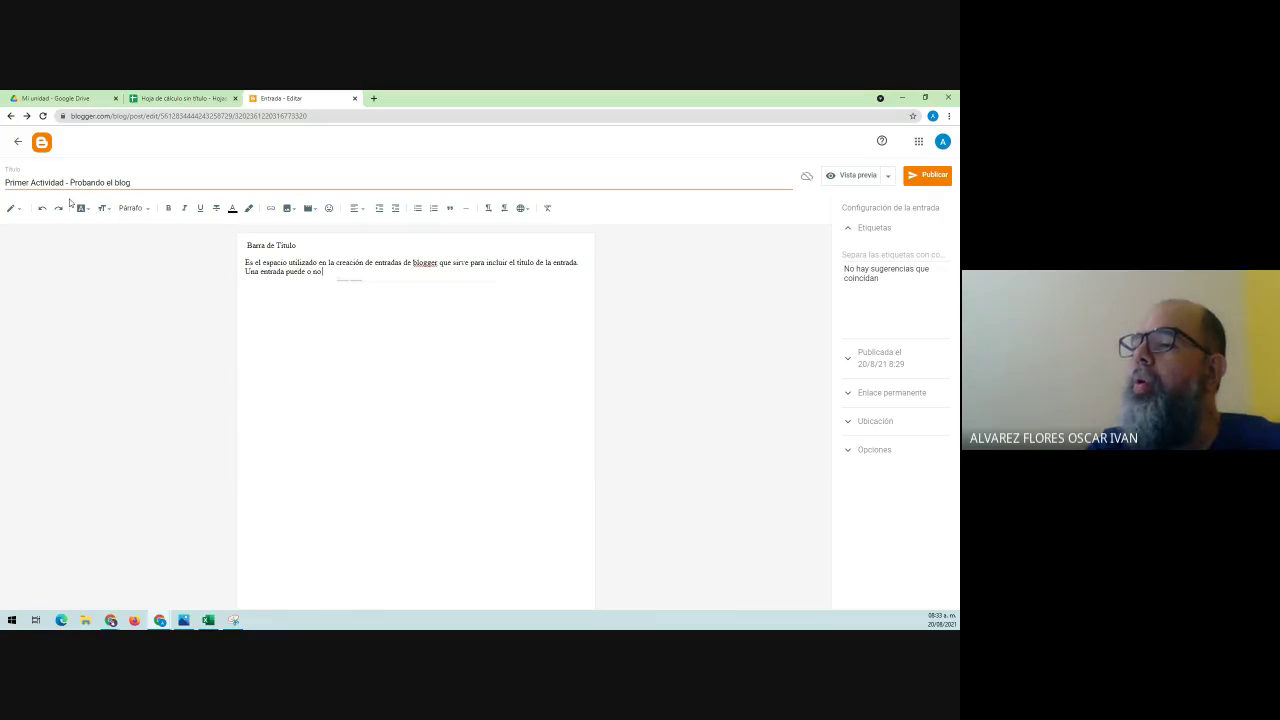
text( tener)
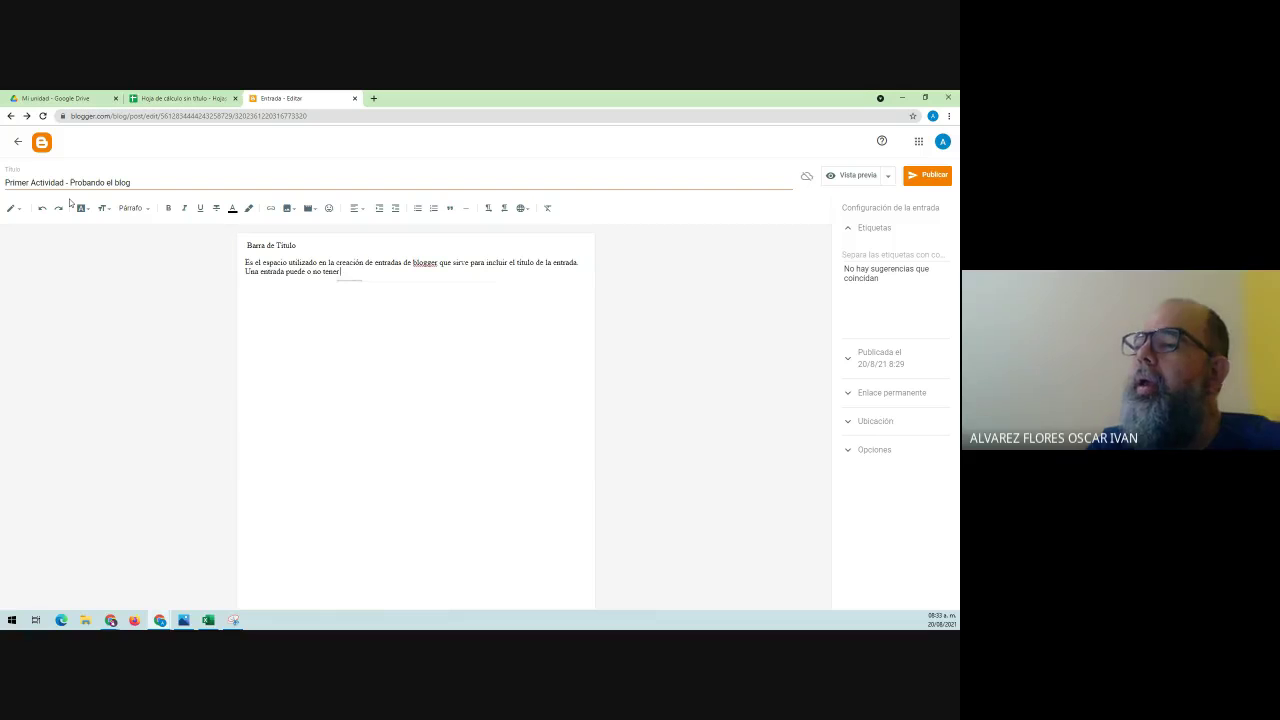
text( título. La)
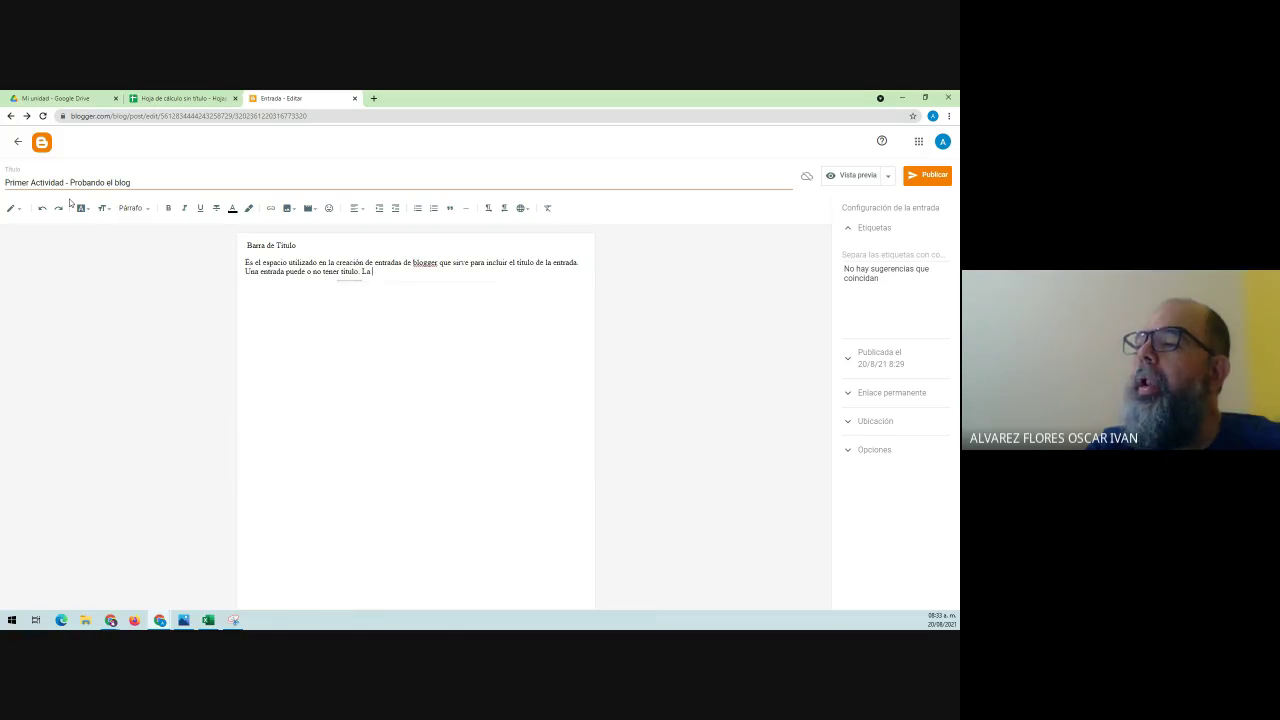
text( sugerencia es que )
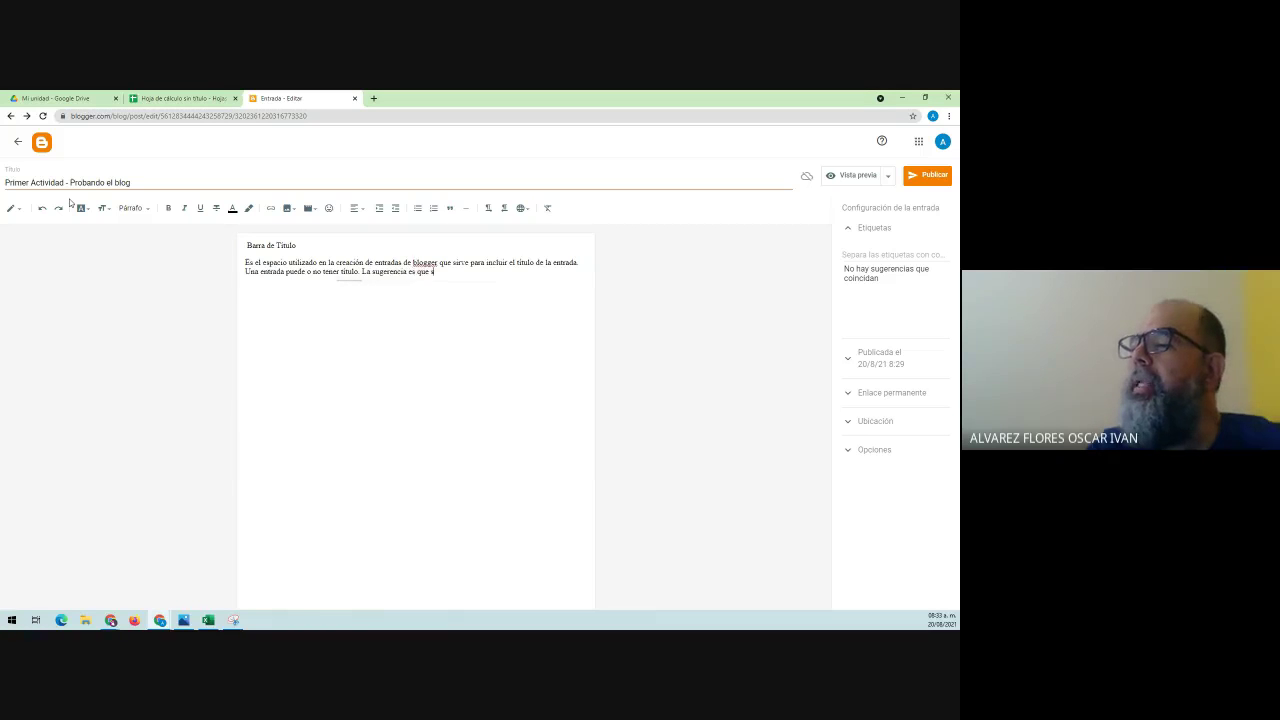
text(si lleve título.)
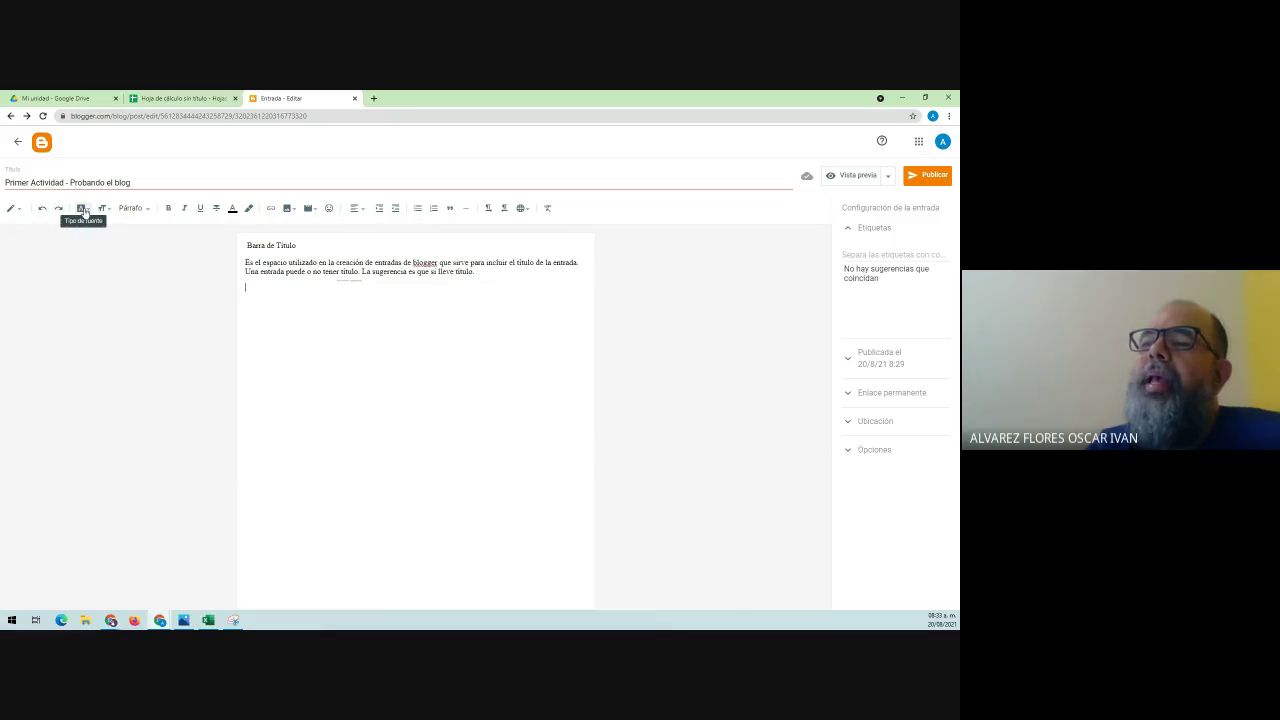
- Review the font, text size and paragraph style menus without changing anything
click(84, 210)
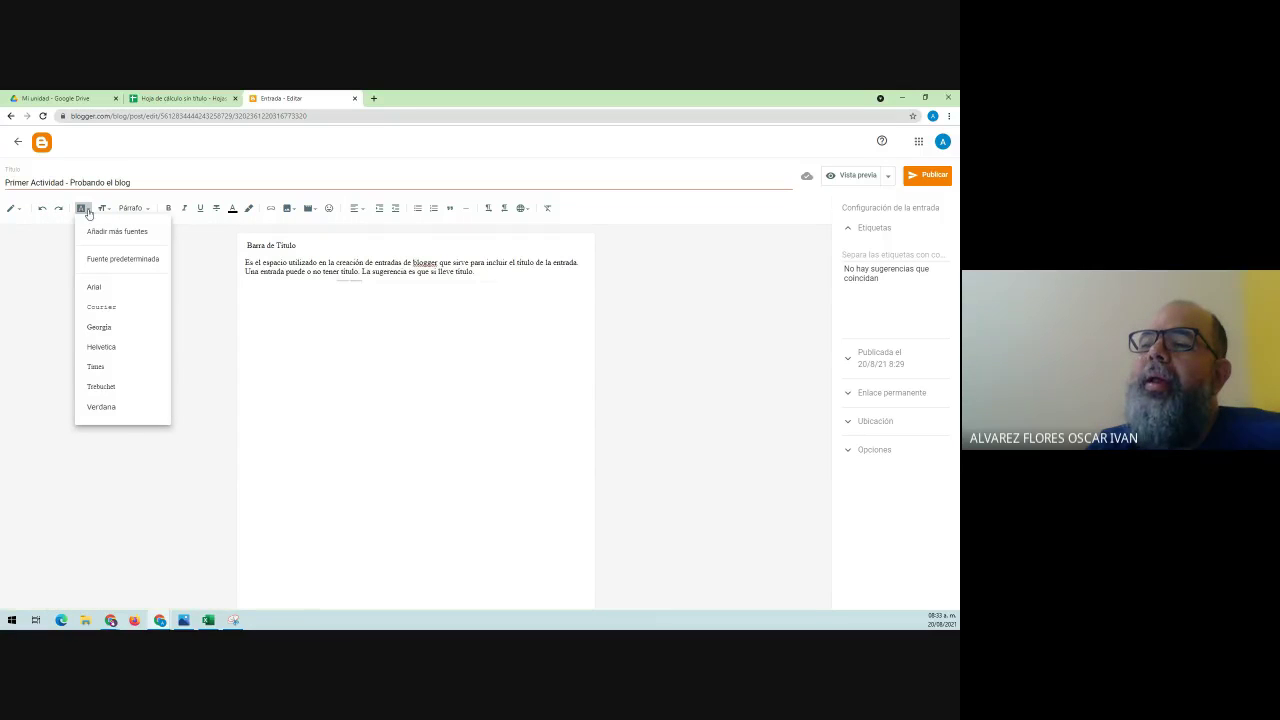
click(264, 325)
click(102, 208)
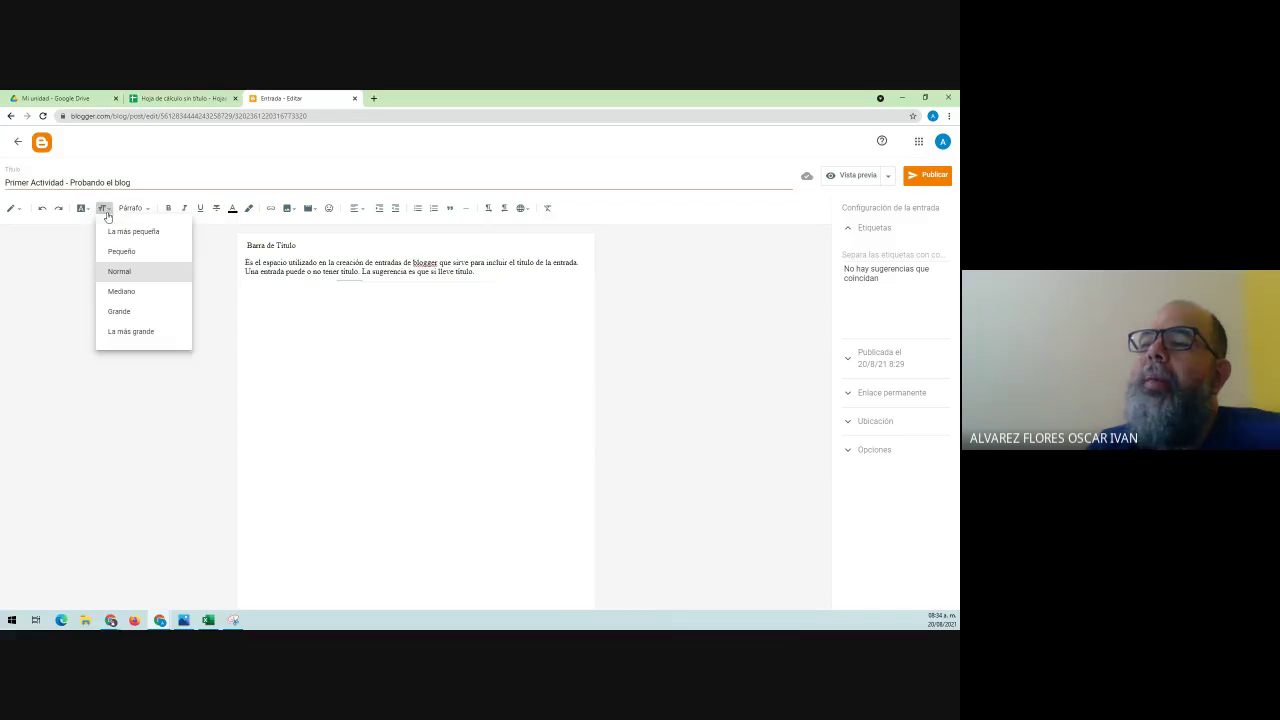
click(337, 330)
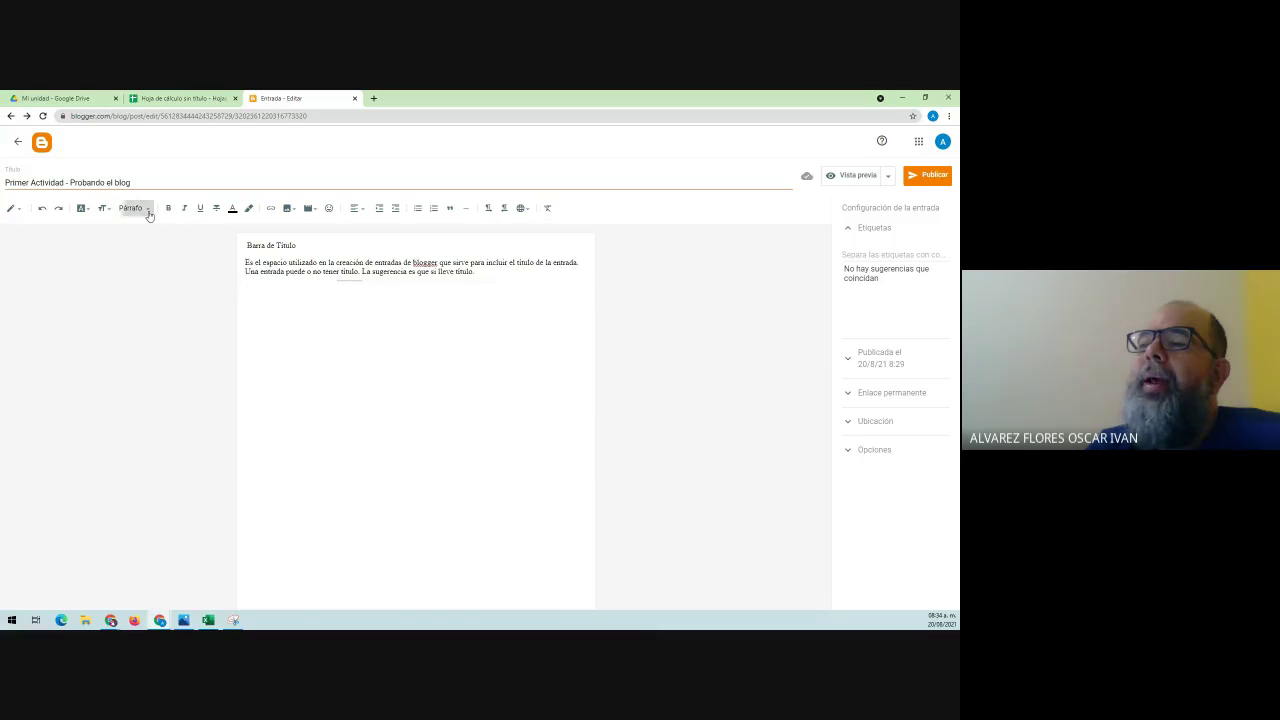
click(146, 208)
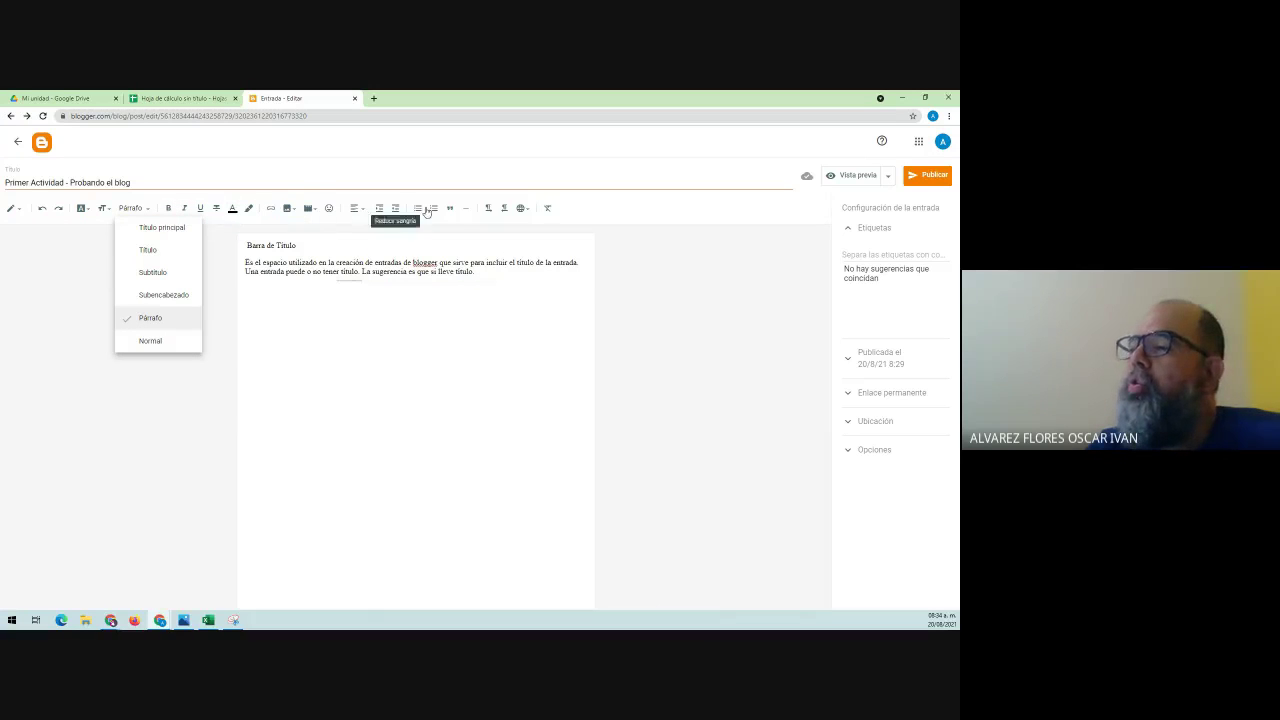
click(371, 318)
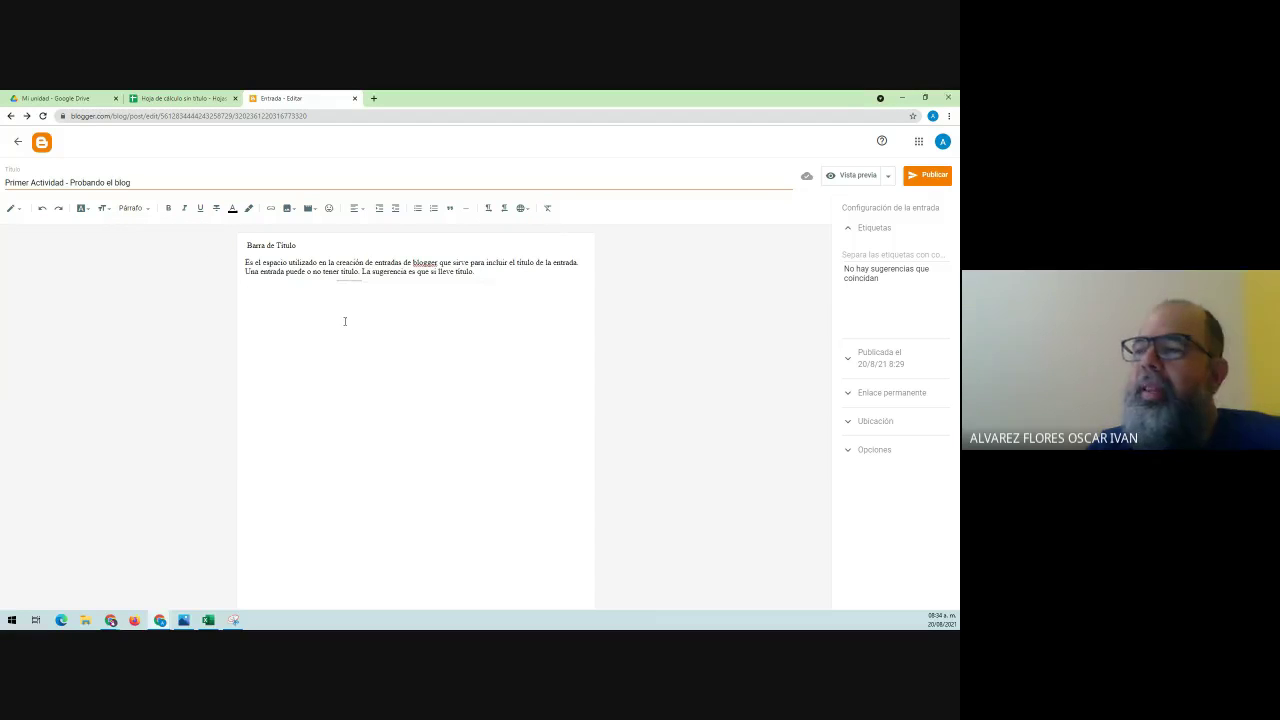
- Snip the pencil icon from the Blogger editor with the Snipping Tool
key(alt+Tab)
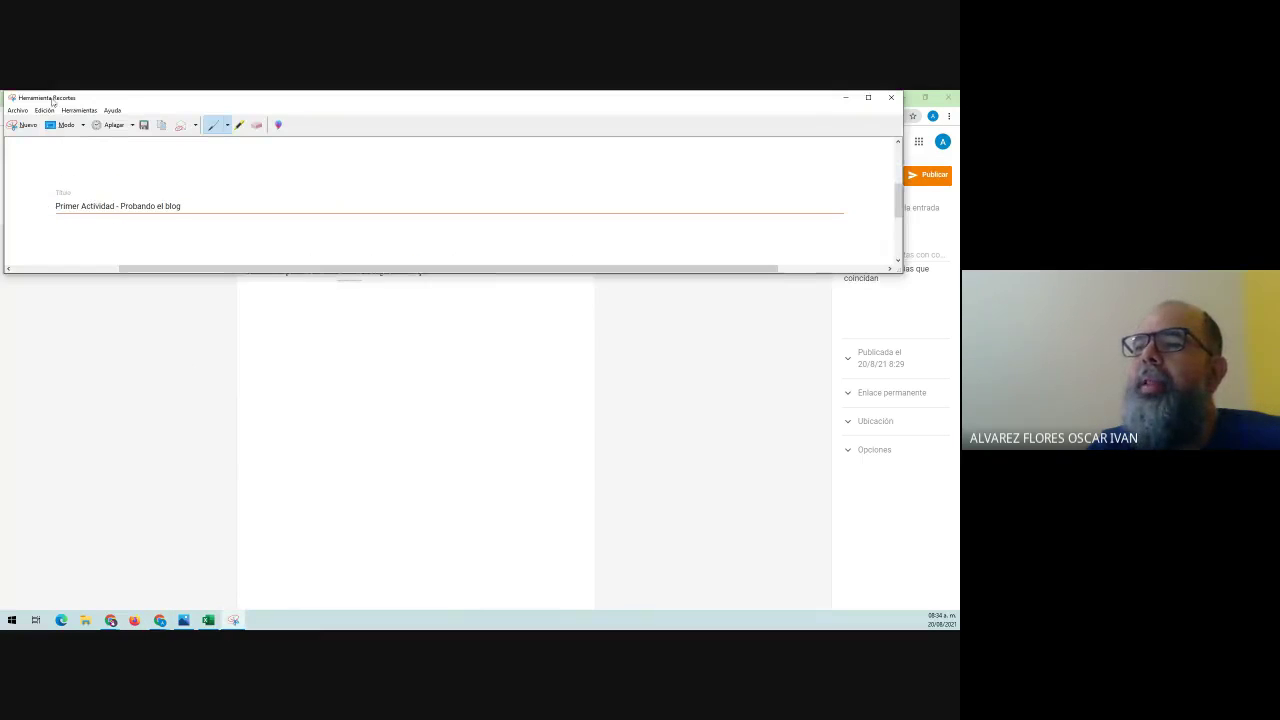
click(30, 127)
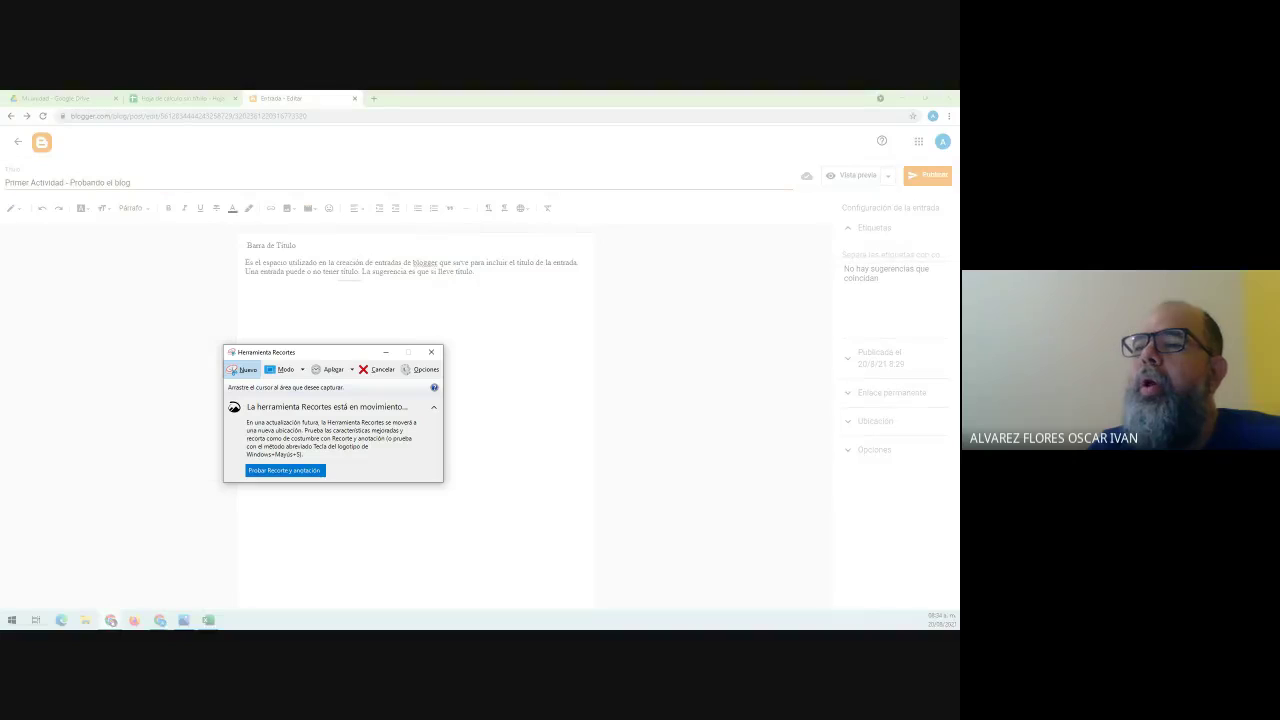
drag(22, 215, 31, 223)
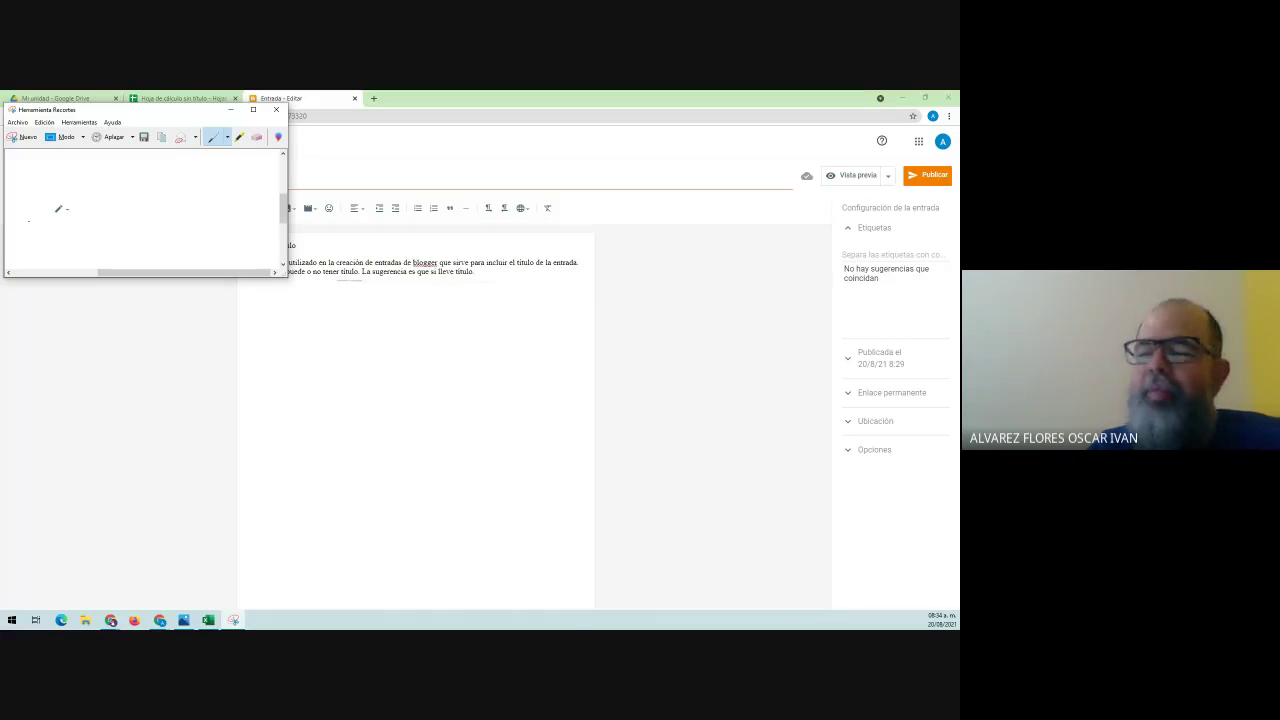
click(357, 311)
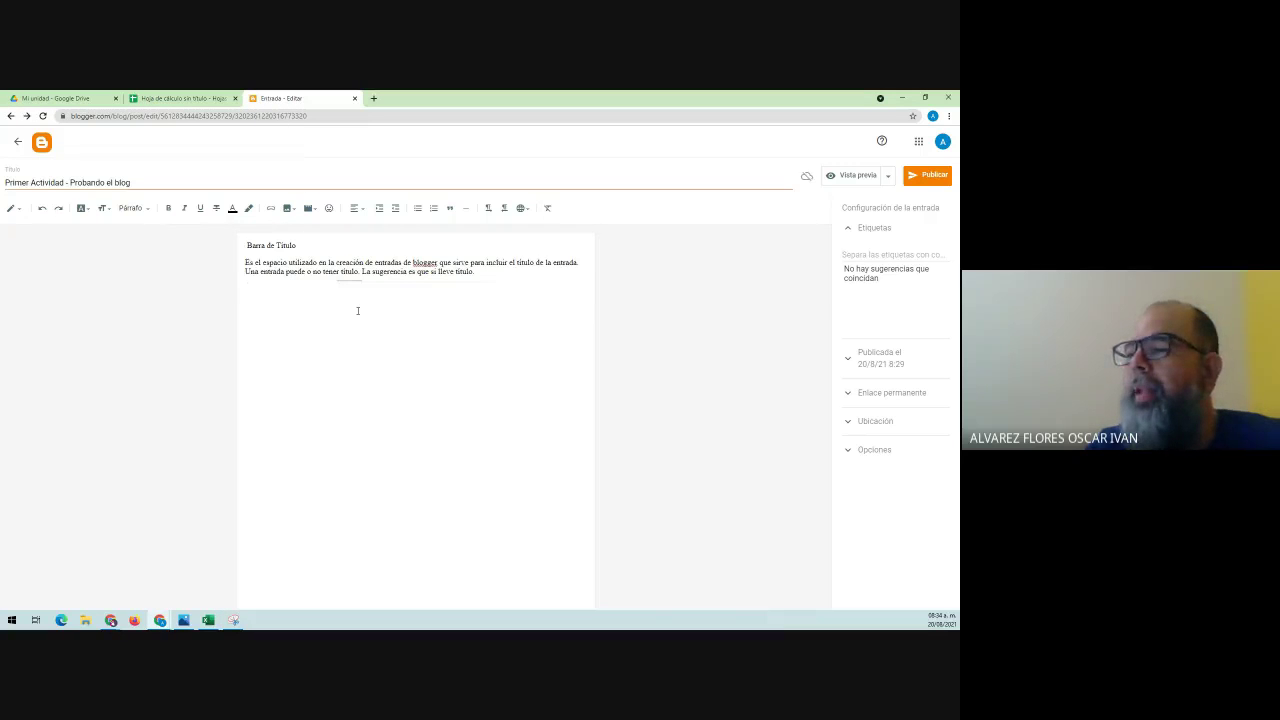
- Paste the pencil snip below the title-bar paragraph and shrink it to a small icon
key(ctrl+v)
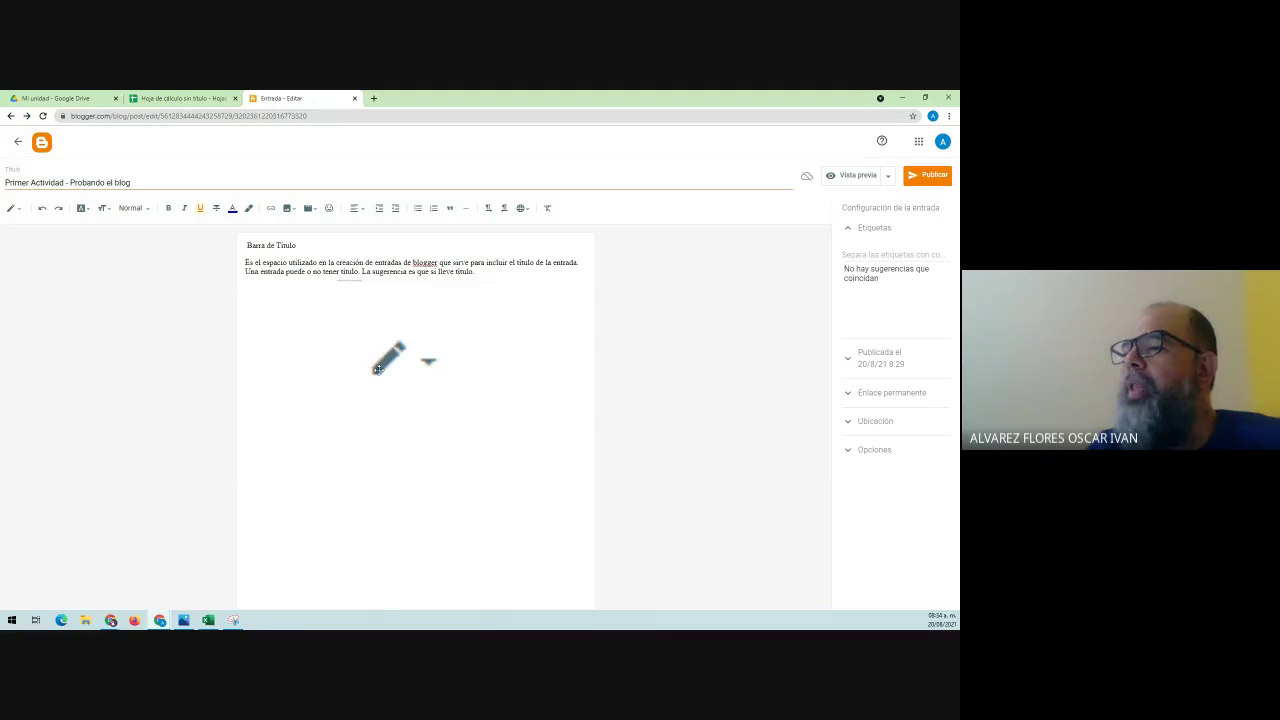
click(408, 374)
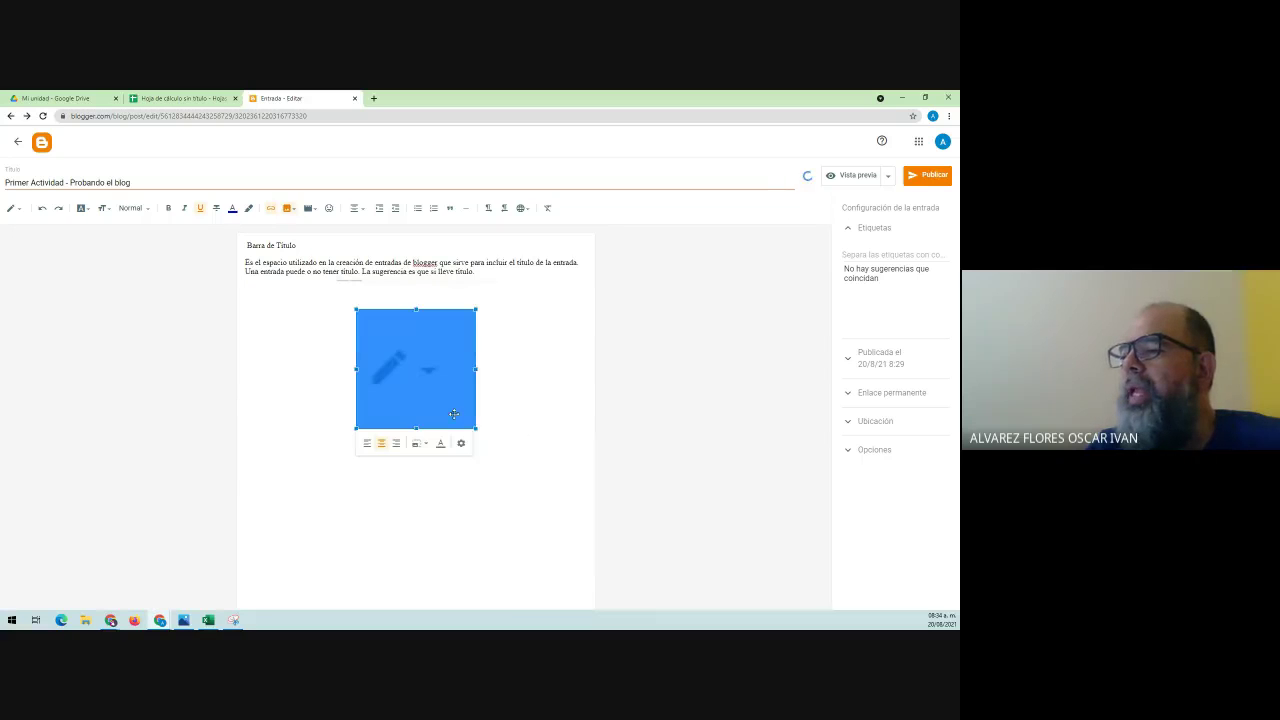
click(425, 368)
drag(479, 428, 419, 362)
click(395, 299)
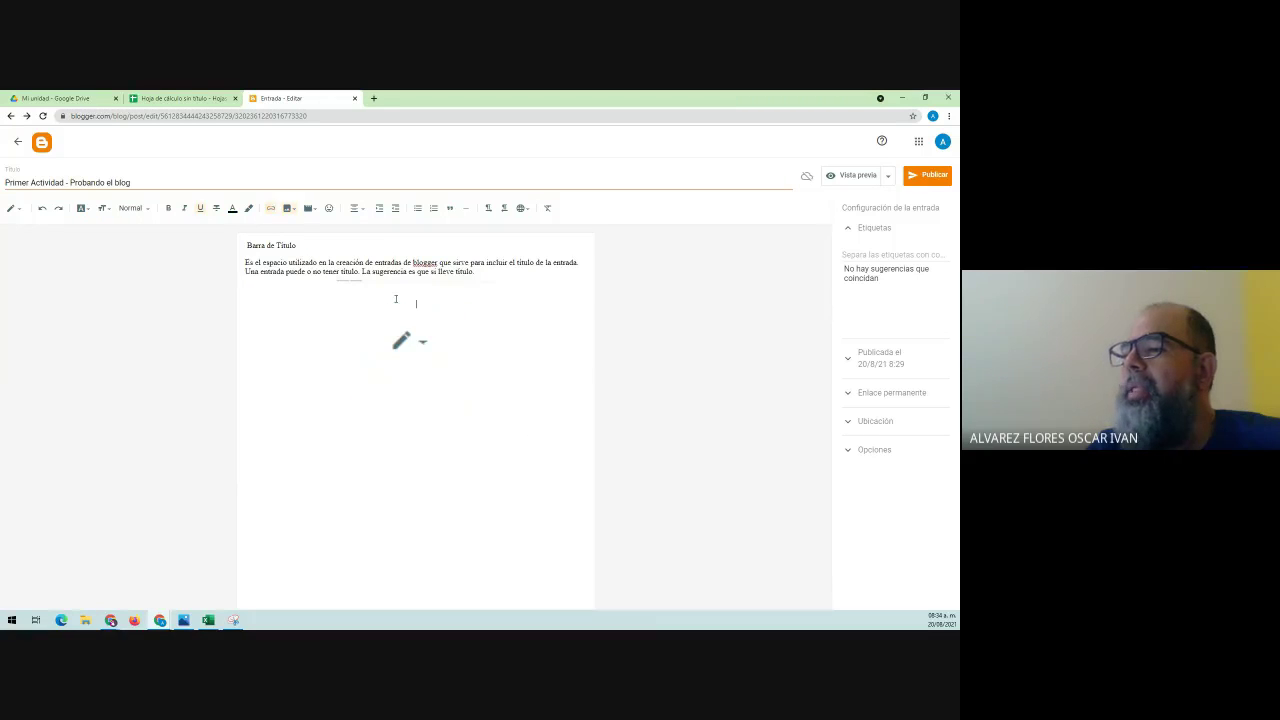
- Add the caption 'Botón de modo de edición.' and describe its two modes, first Vista HTML
text(B)
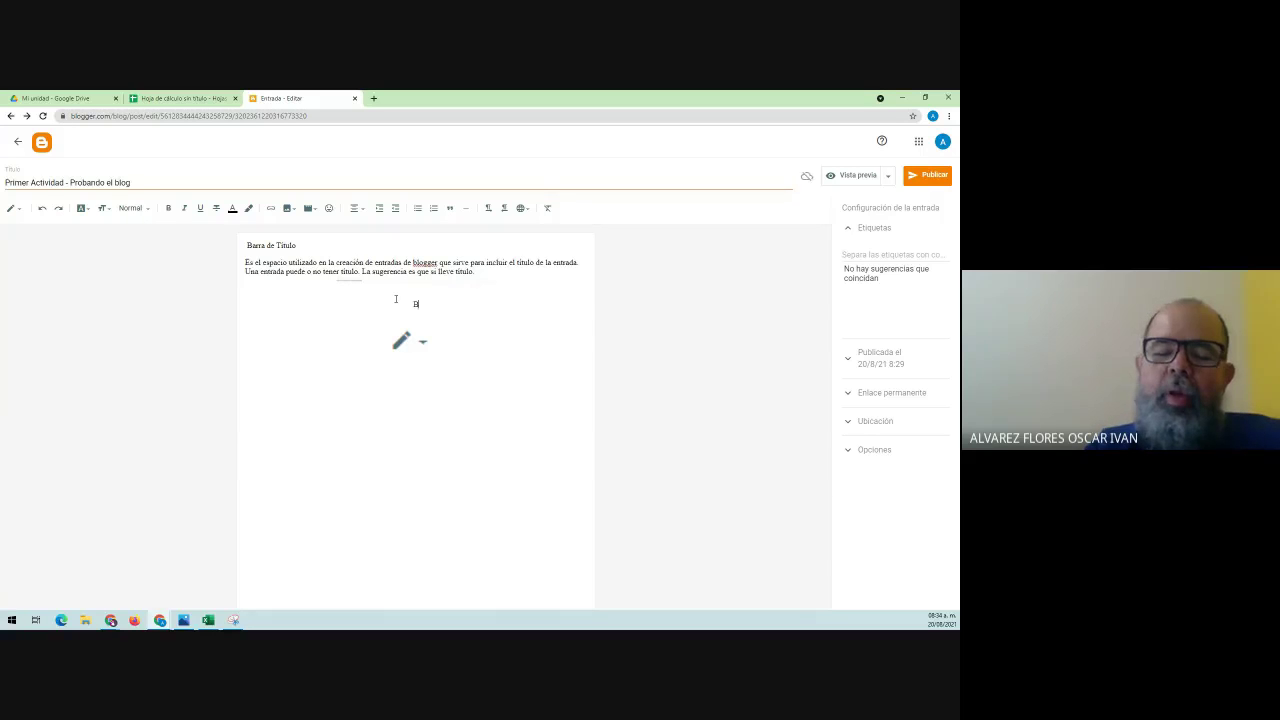
text(ot)
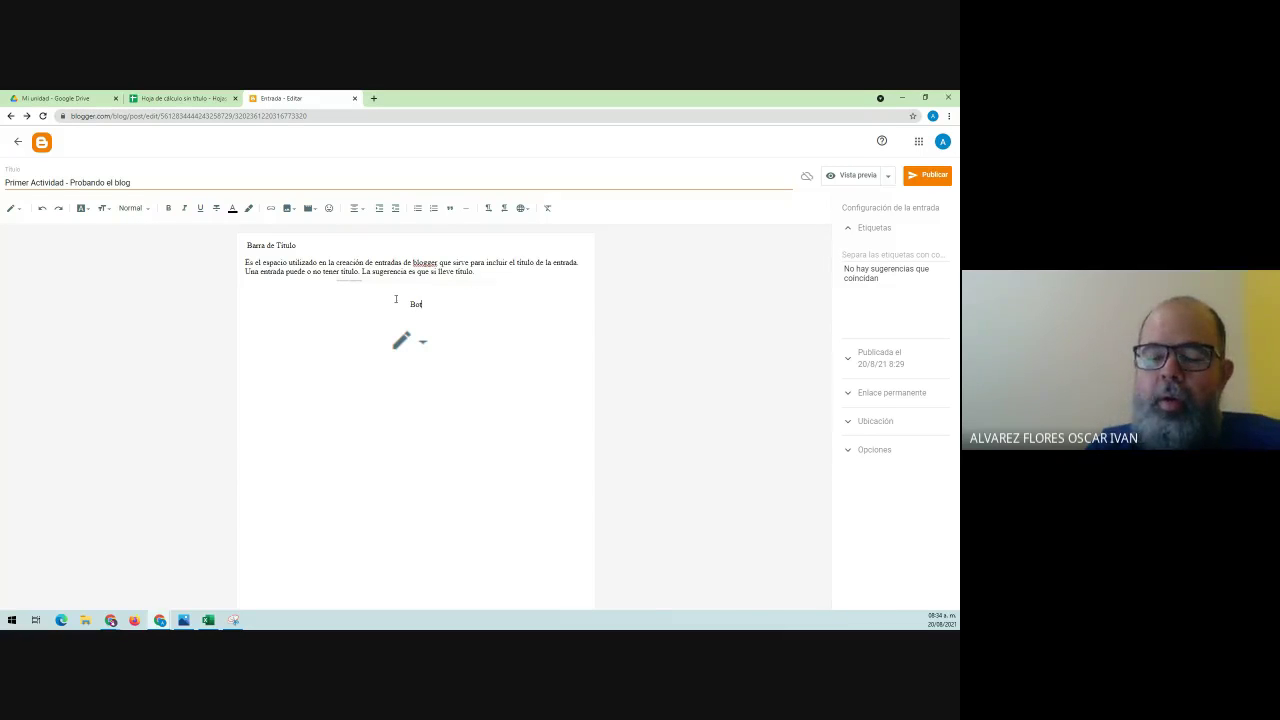
text(ón de modo )
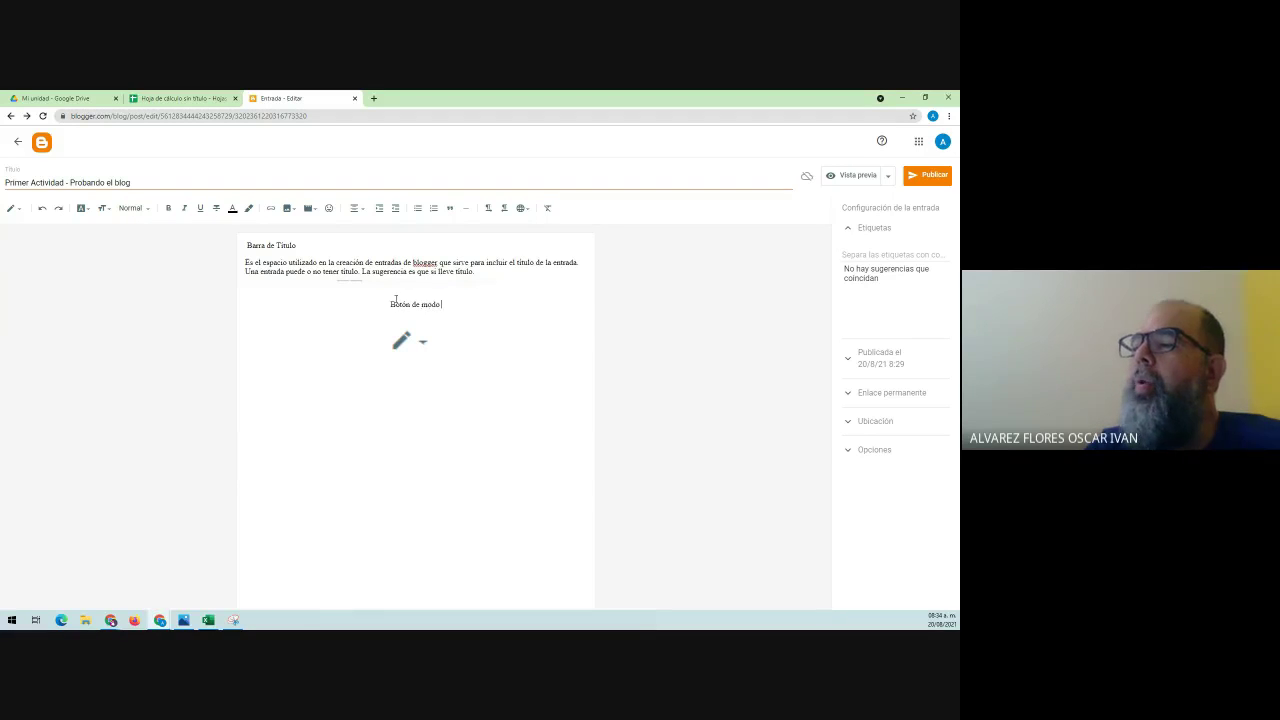
text(de edición.)
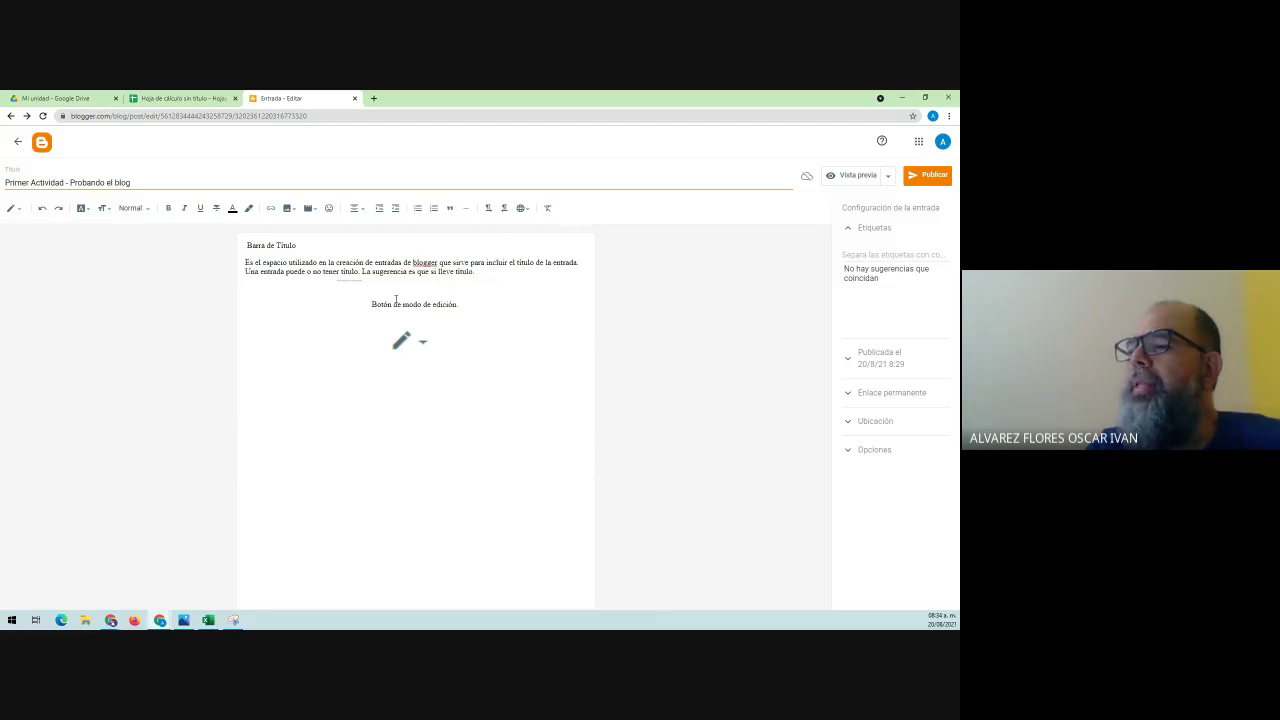
key(BackSpace)
key(BackSpace)
key(Return)
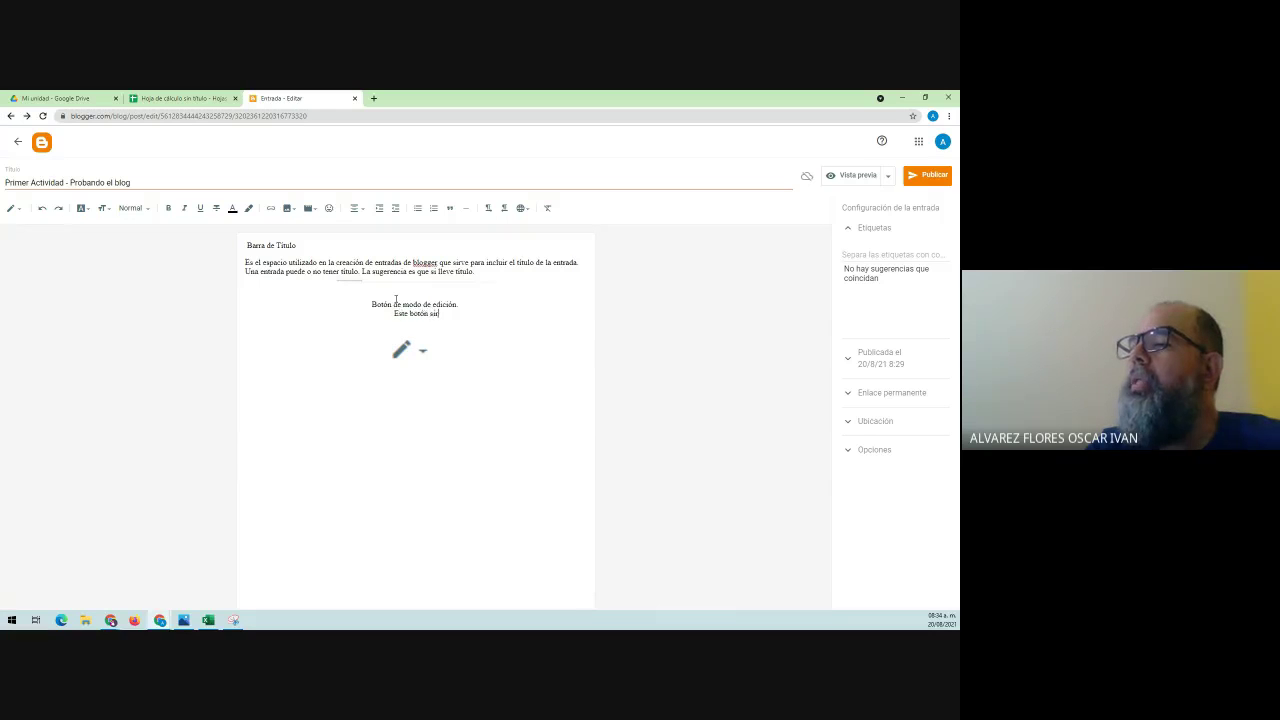
text(Este botón sirve para modificar )
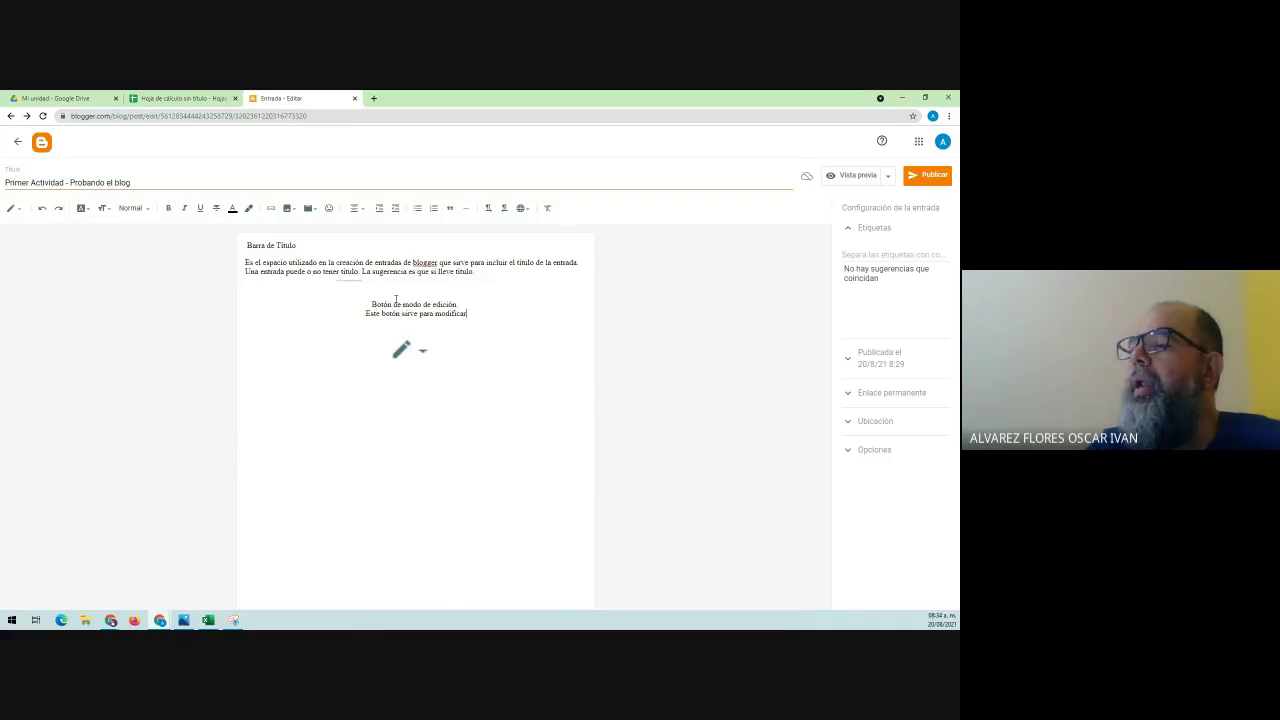
text(el modo)
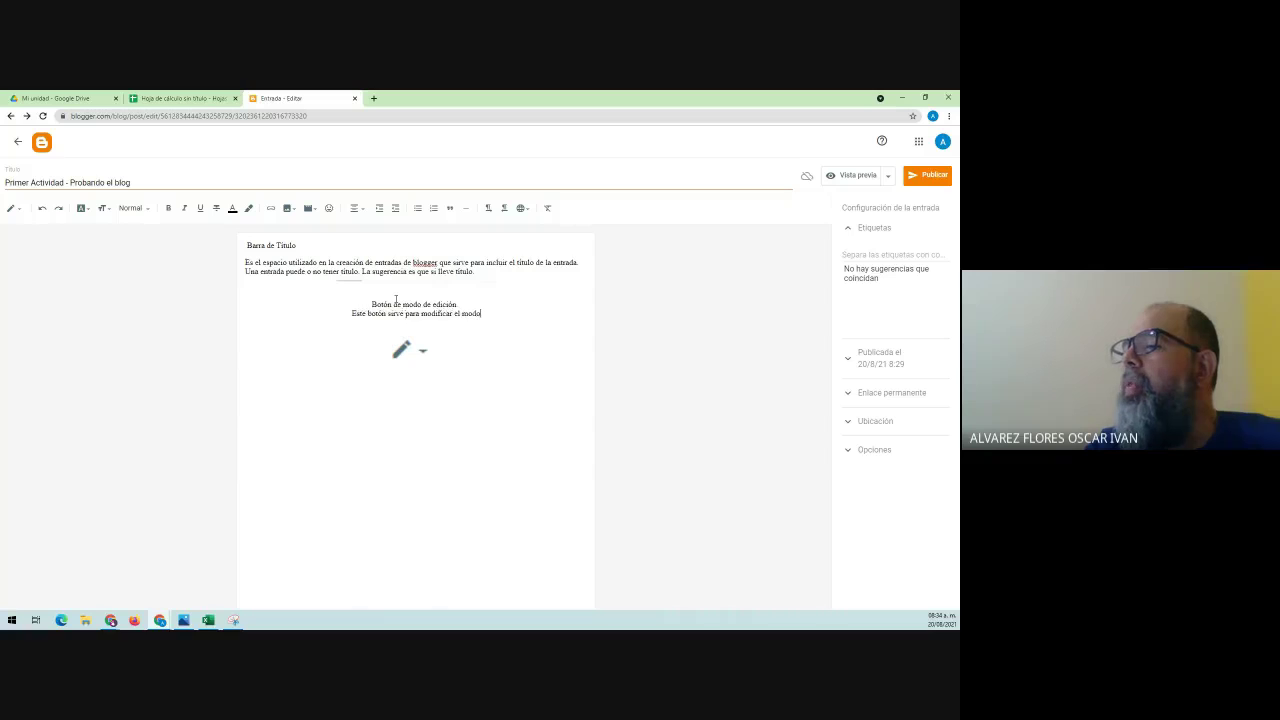
text( de edición de la e)
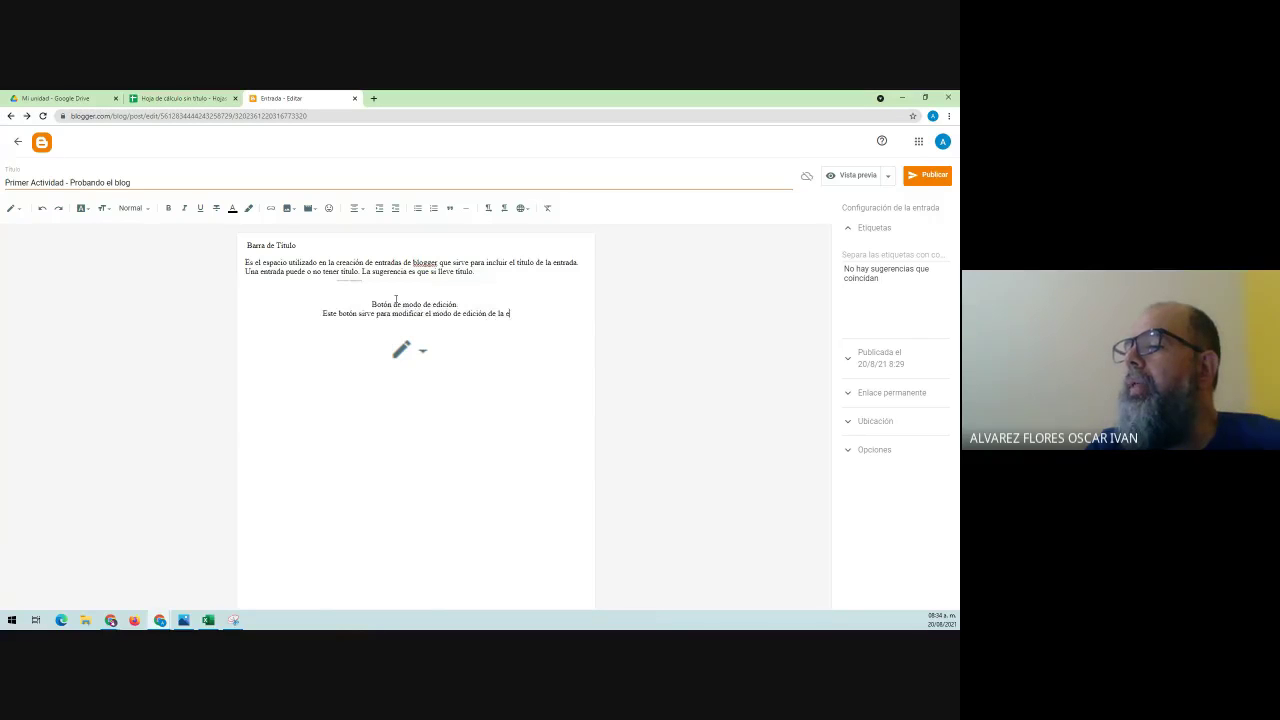
text(ntrada. Blogger )
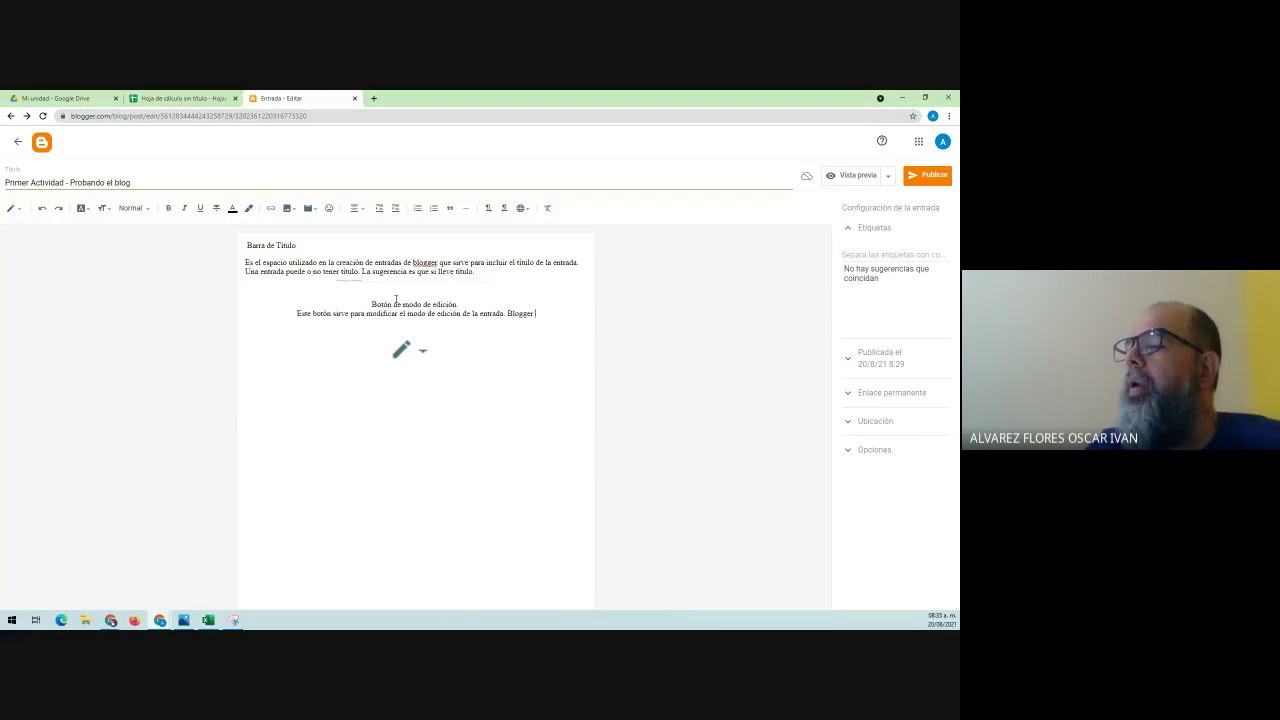
text(cuenta con dos modos)
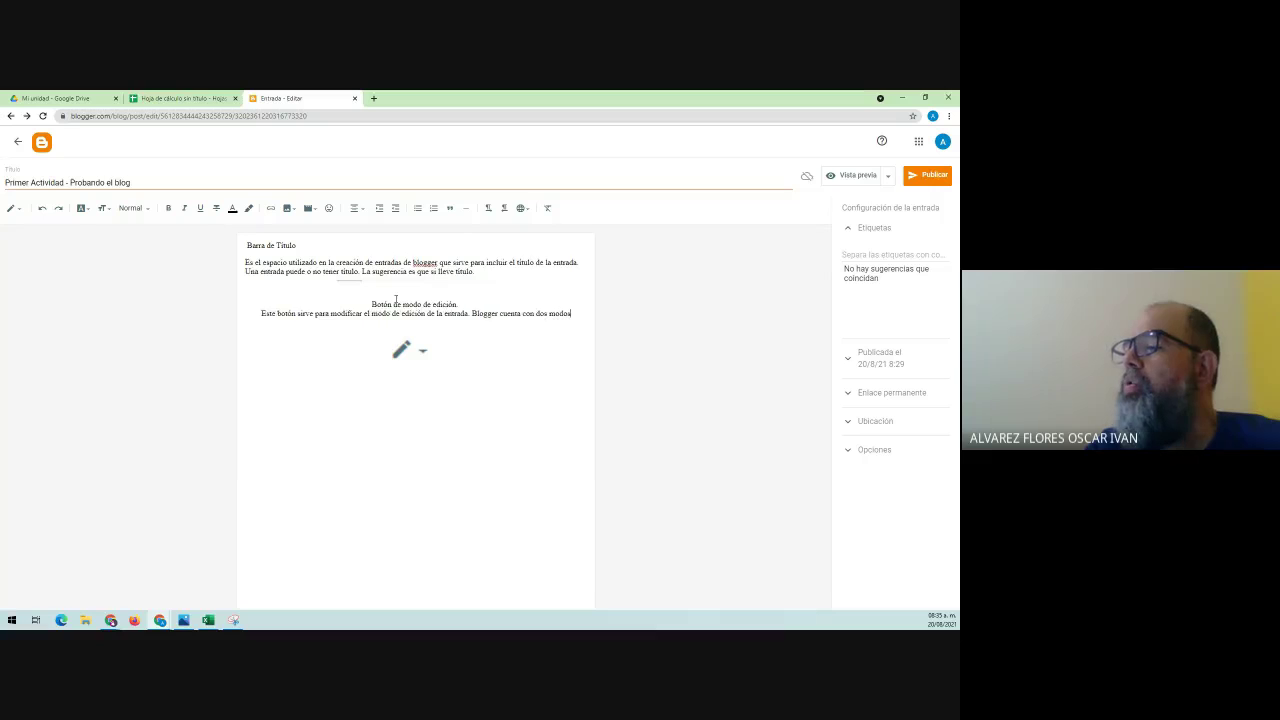
text(. El primero e)
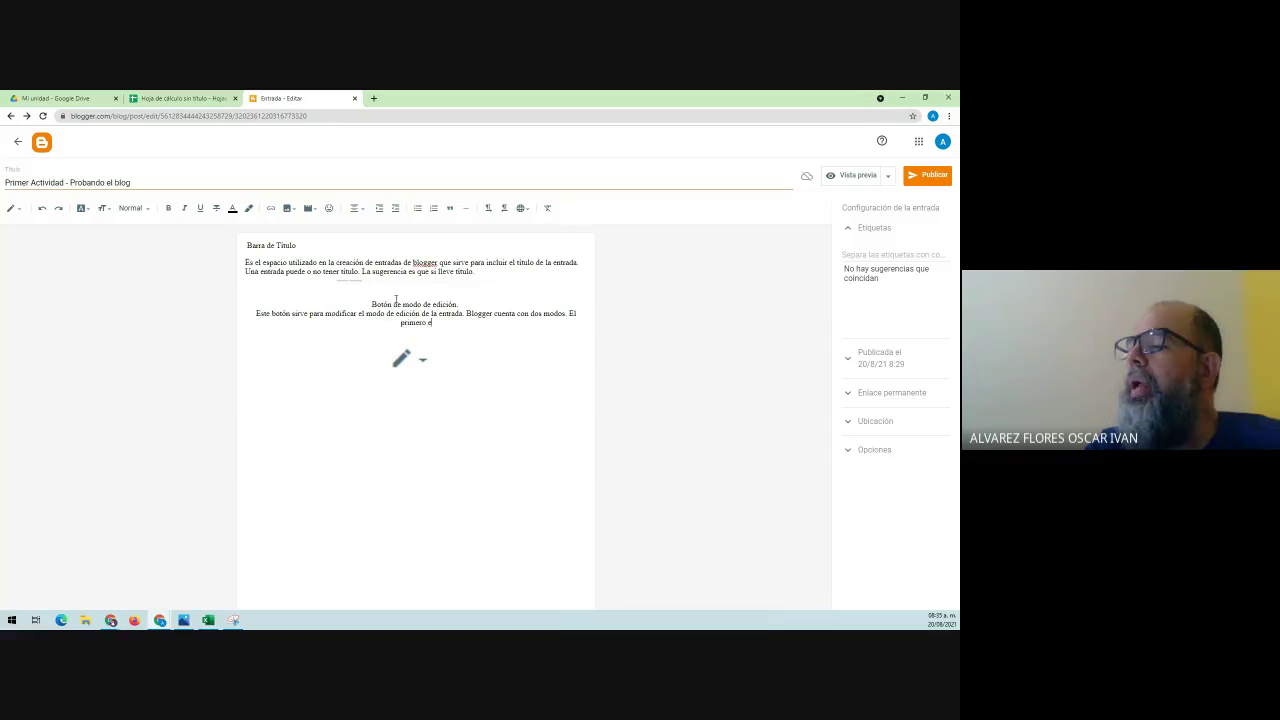
text(s Vista HDM)
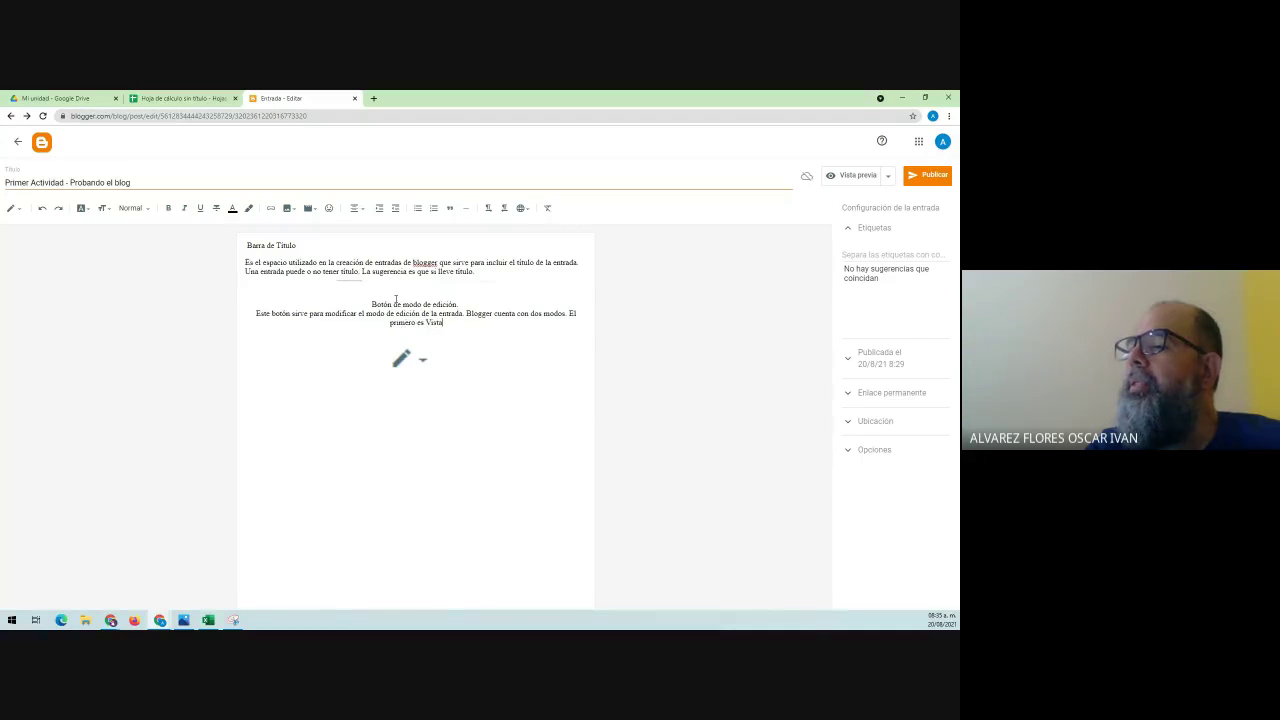
key(BackSpace)
key(BackSpace)
text(TML)
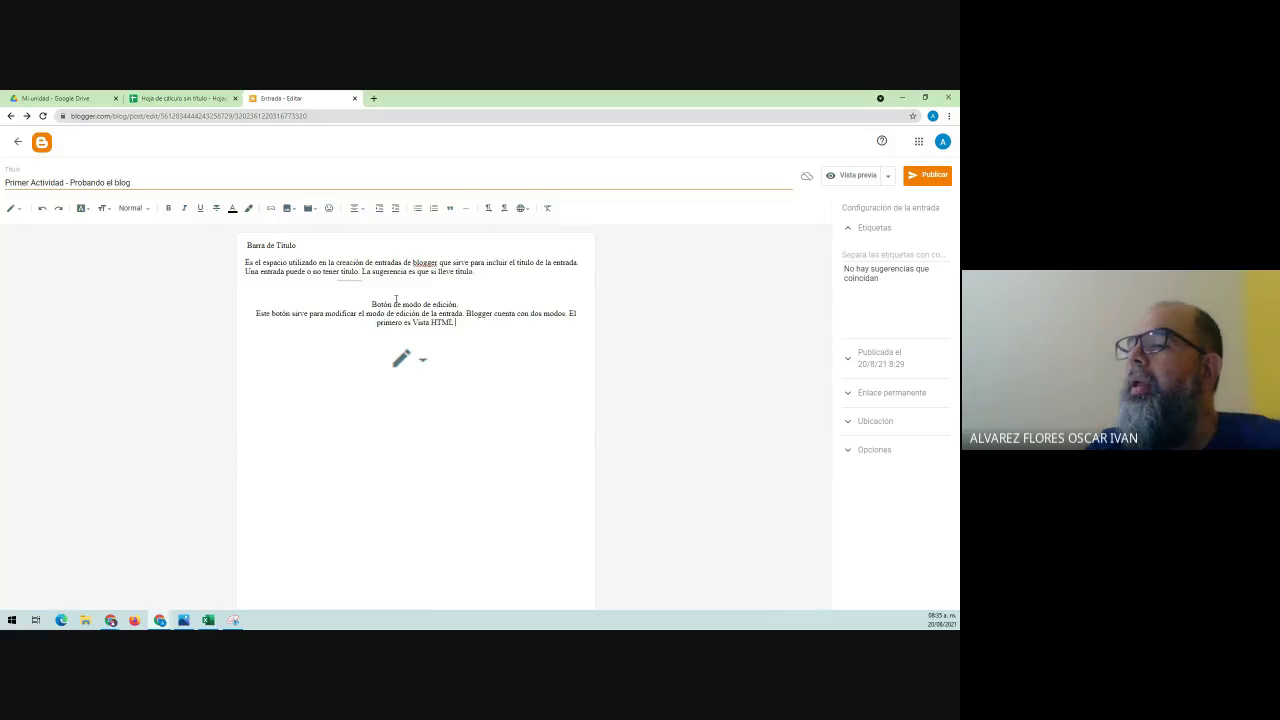
text( y el segundo es)
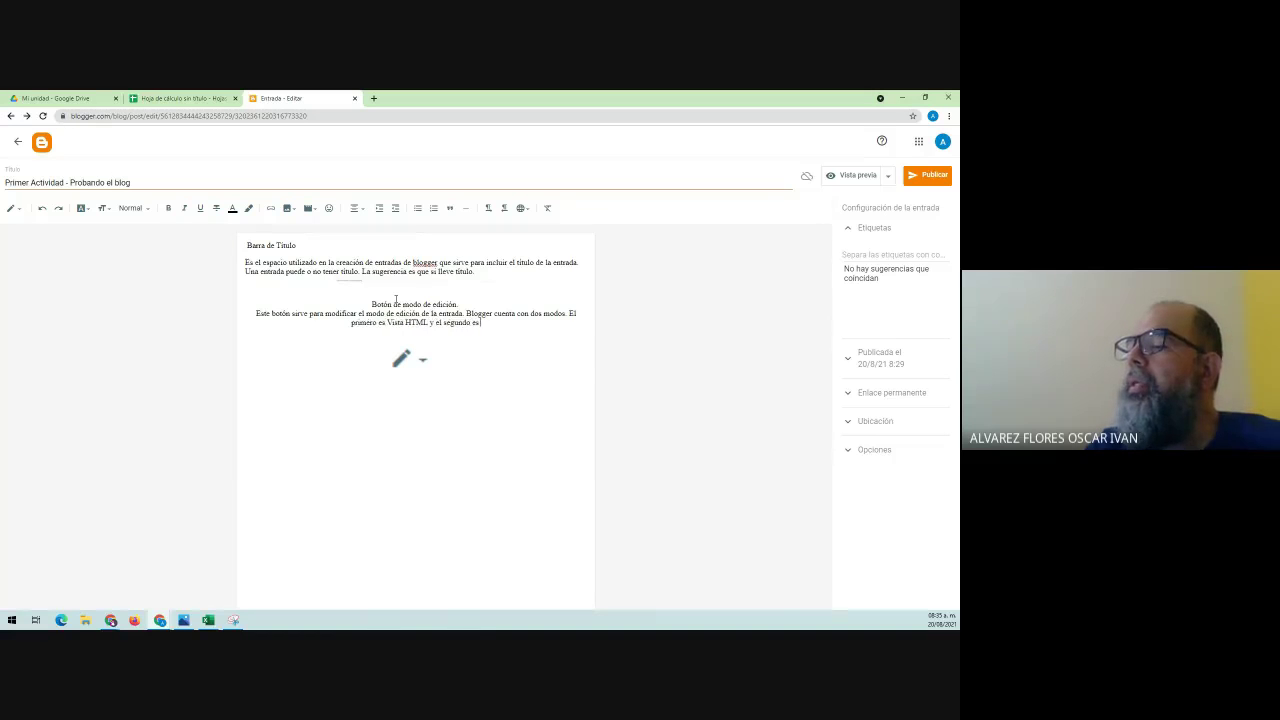
text( vista edici)
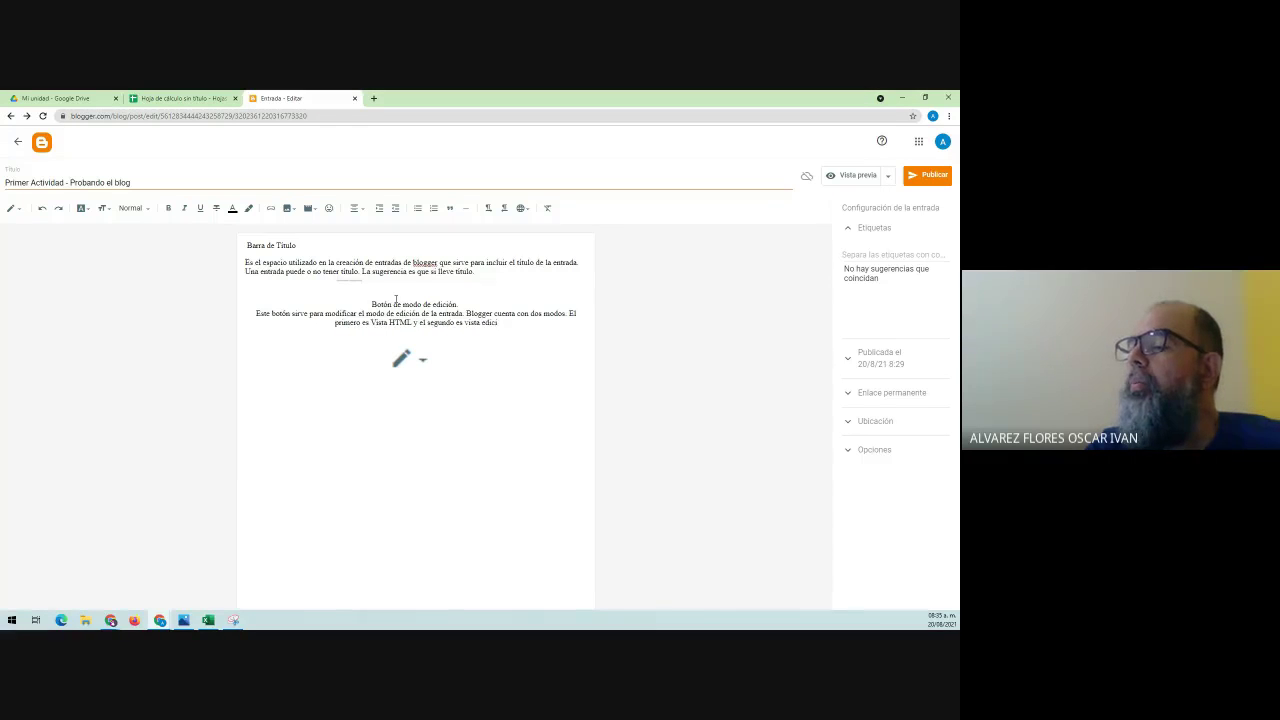
- Check the editing-mode names, then replace the unfinished last word with 'redacción'
click(12, 208)
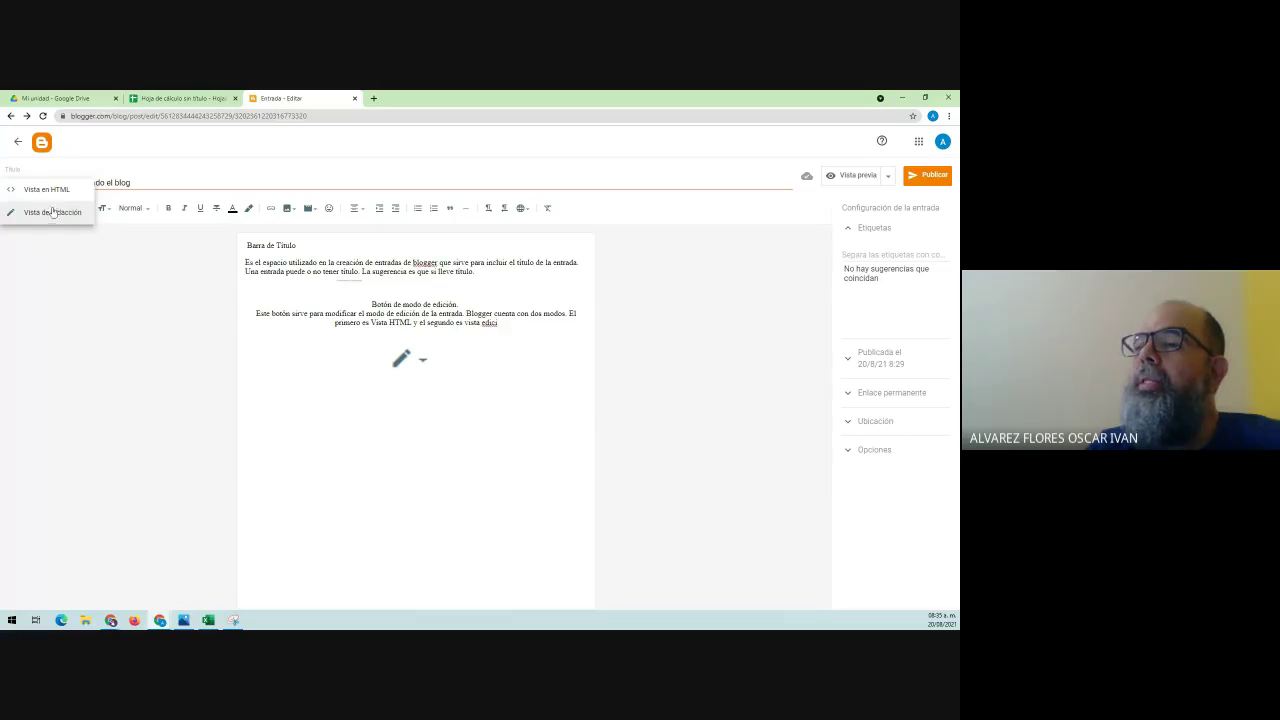
click(57, 222)
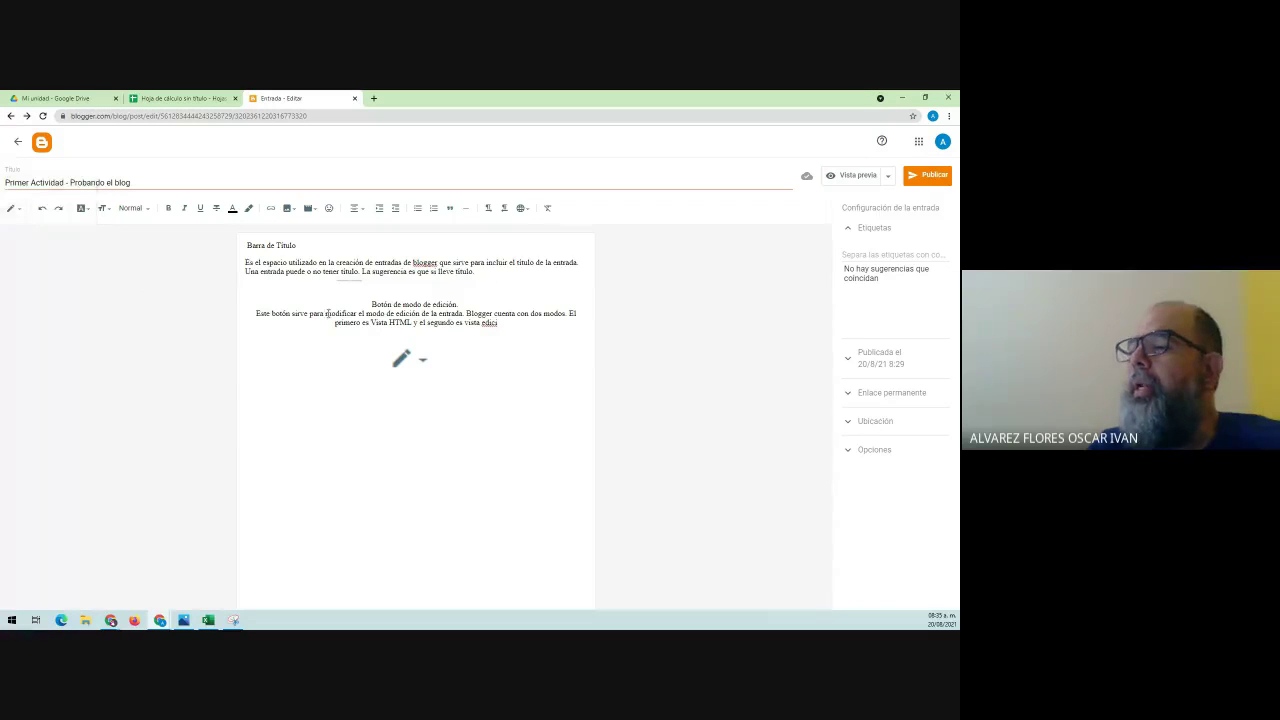
double_click(489, 322)
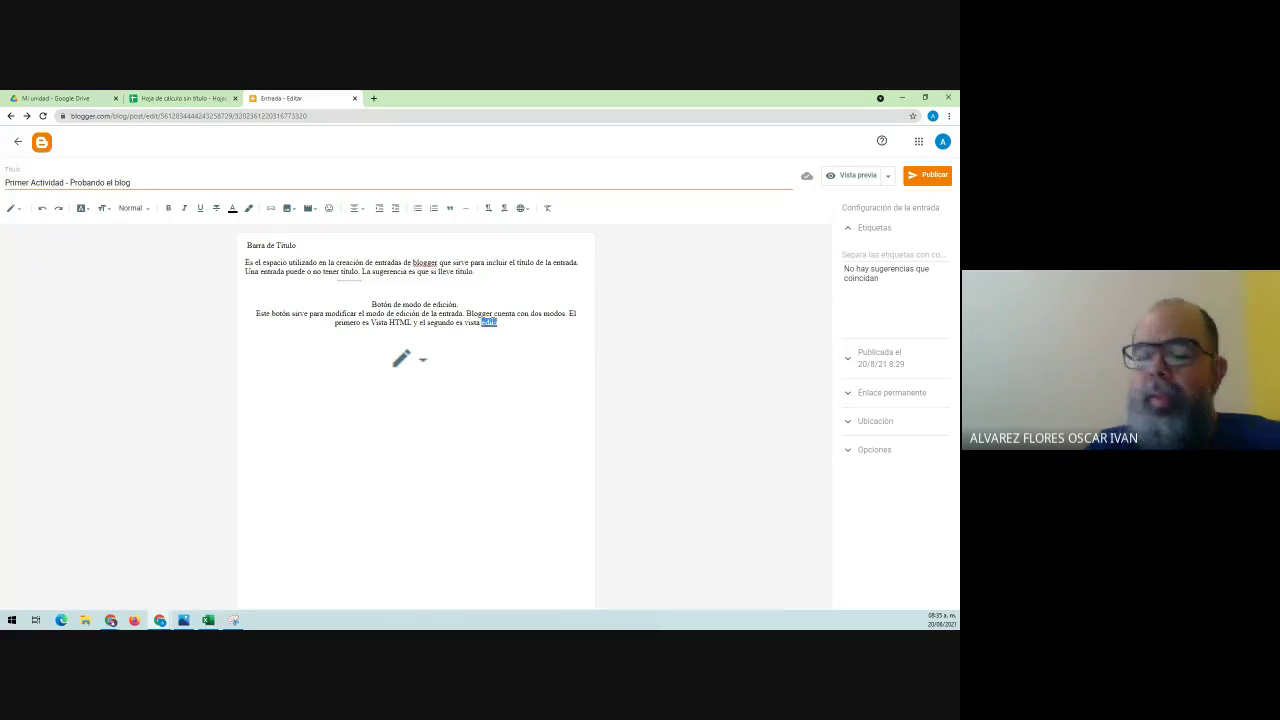
text(redacción)
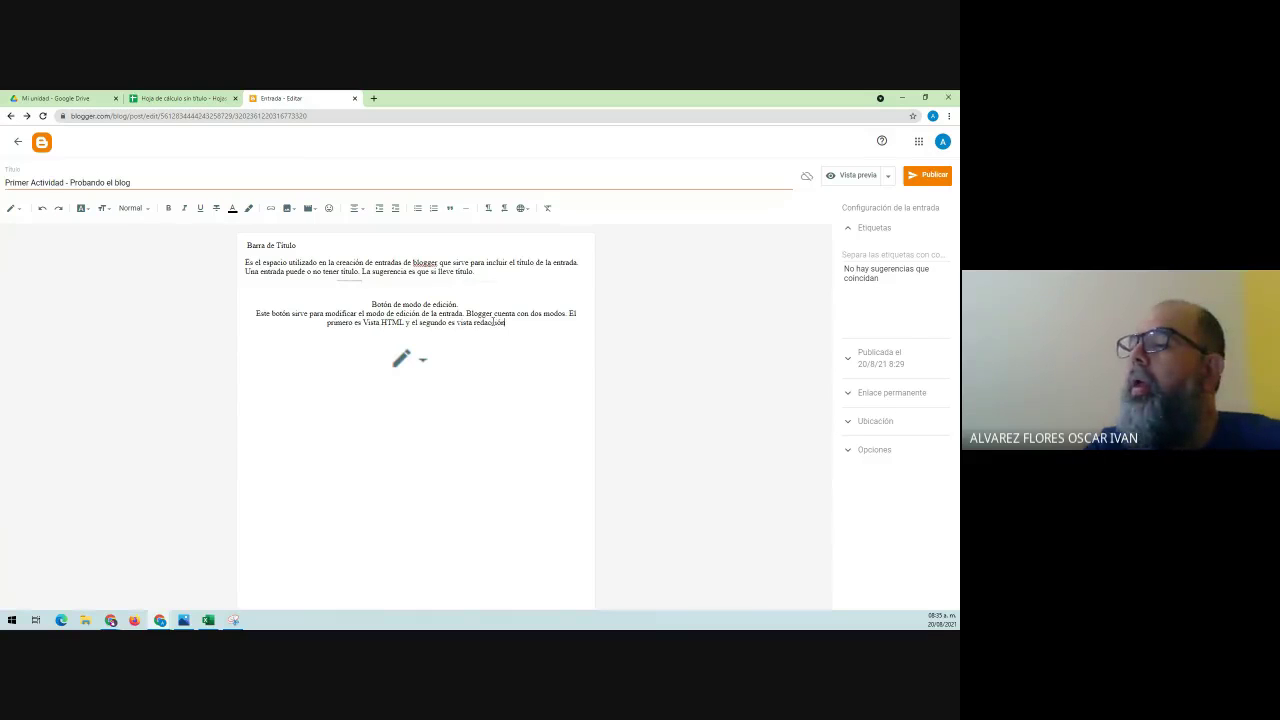
click(344, 271)
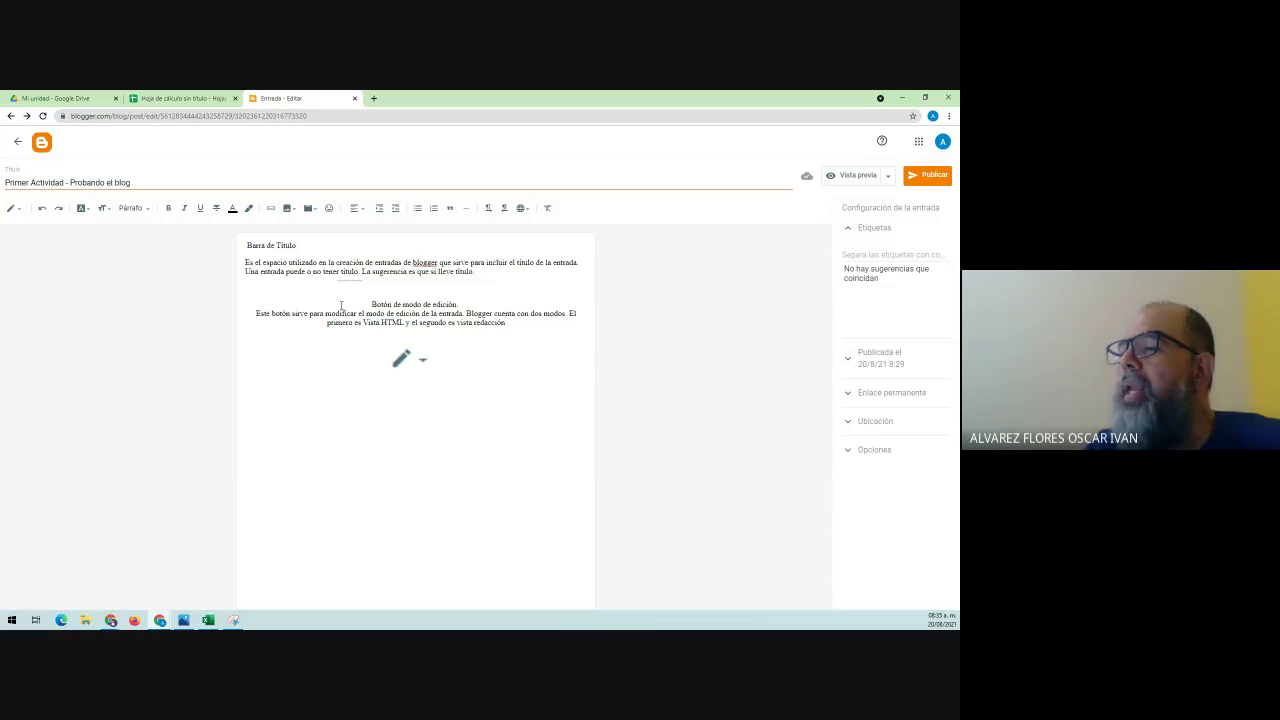
- Left-align the whole edit-mode section
drag(371, 304, 507, 324)
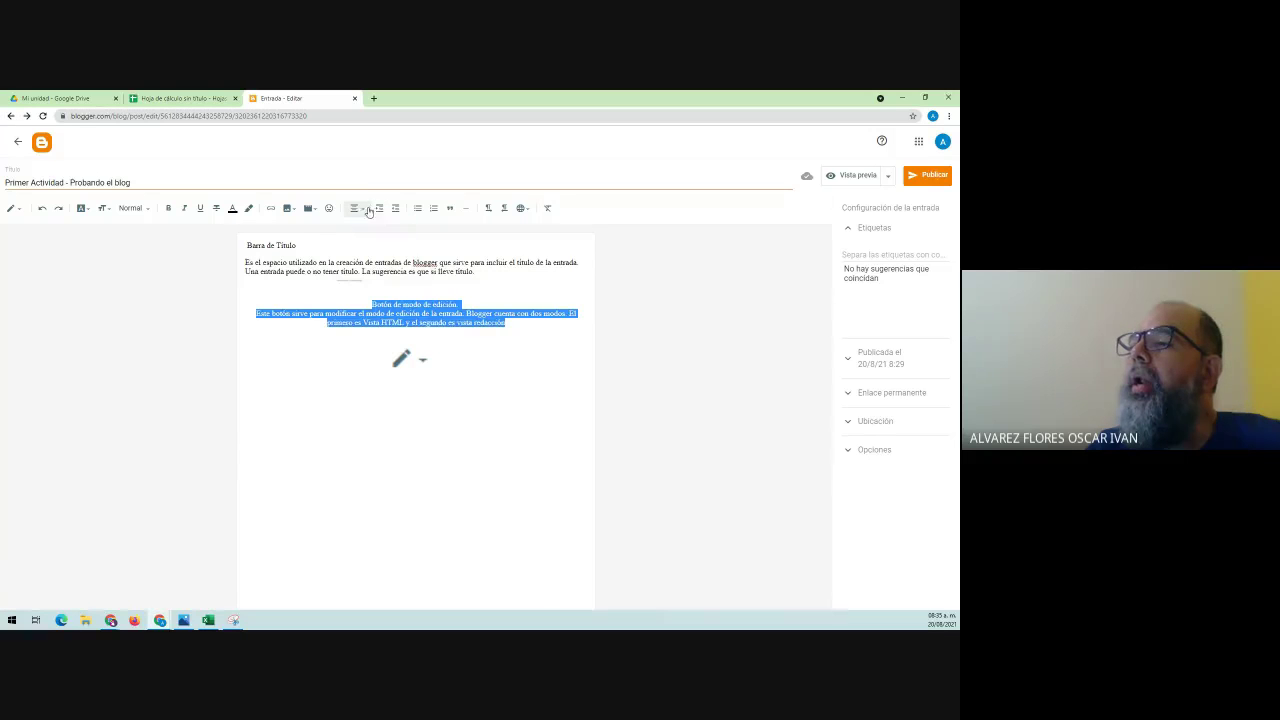
click(368, 211)
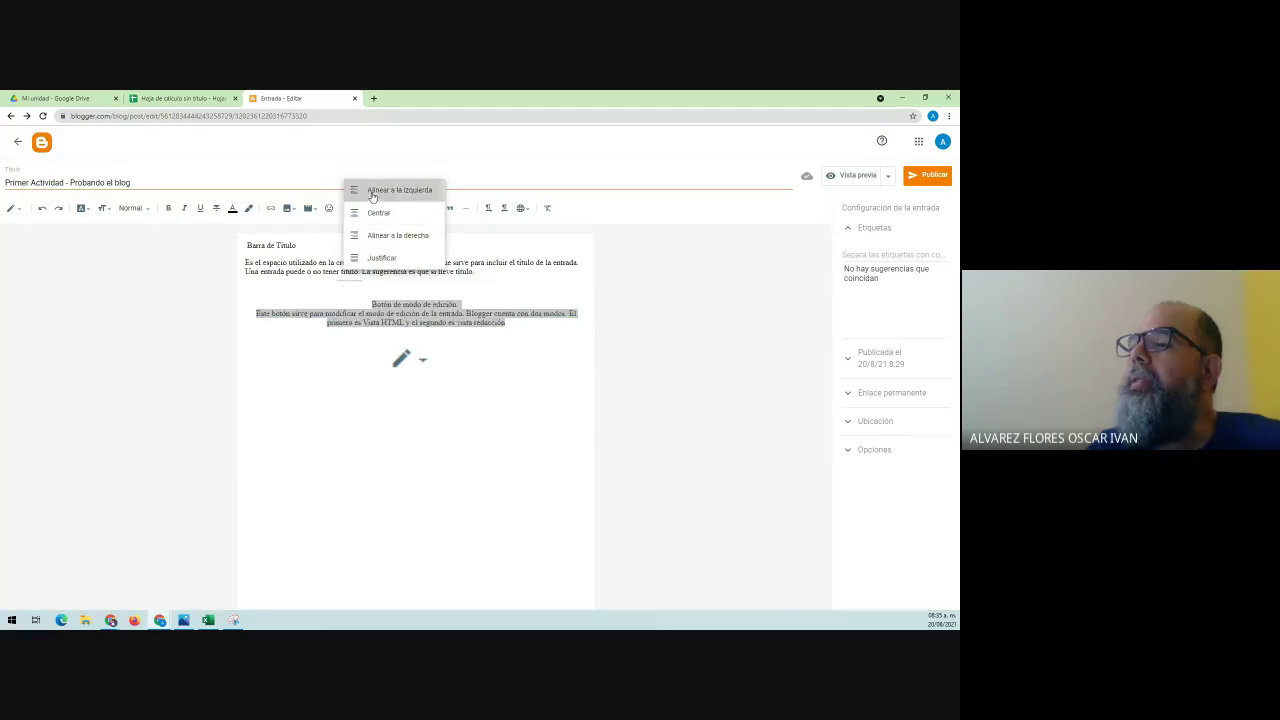
click(372, 189)
click(355, 304)
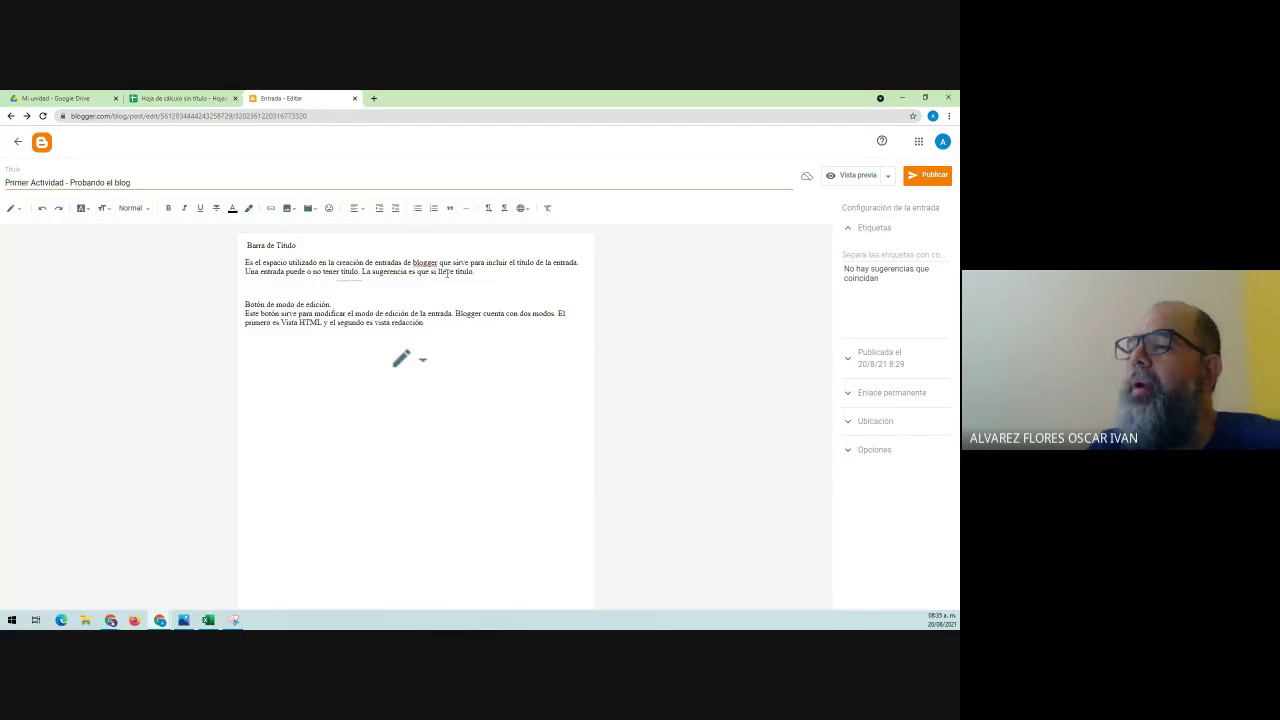
- Set the Barra de Título section in Arial and make its heading bold
drag(474, 271, 225, 241)
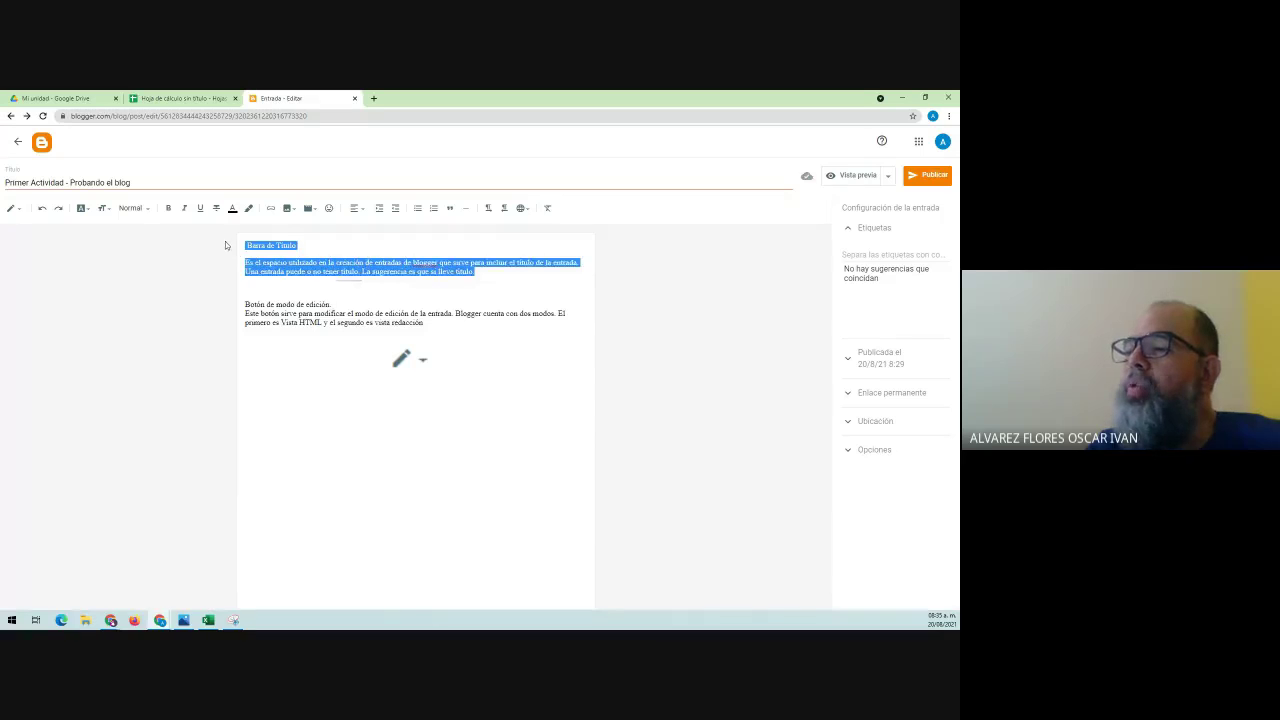
click(82, 208)
click(98, 287)
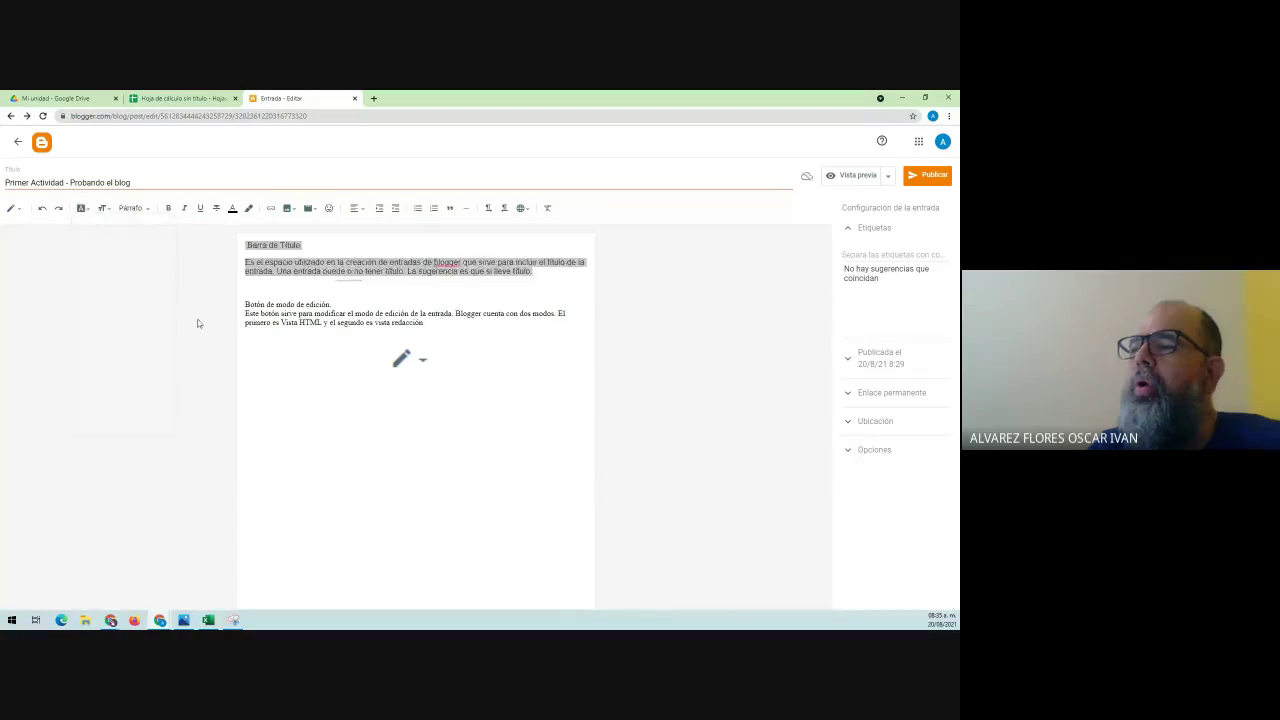
click(248, 316)
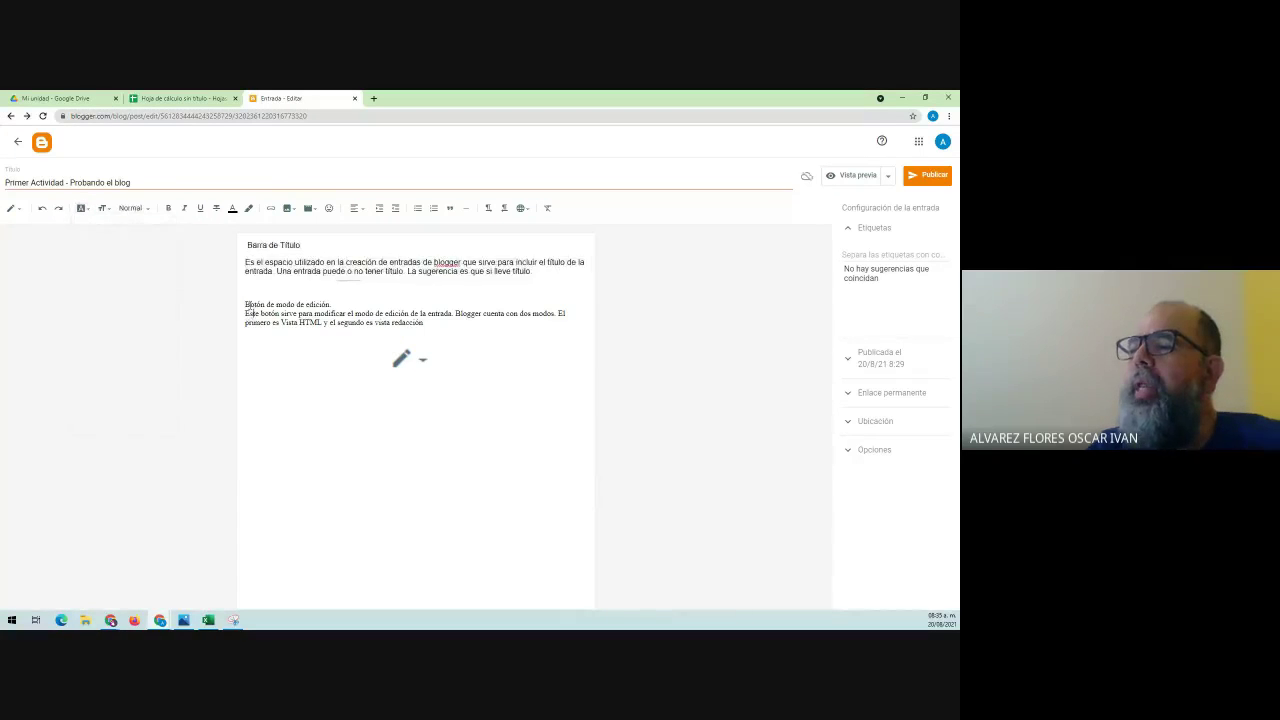
triple_click(270, 246)
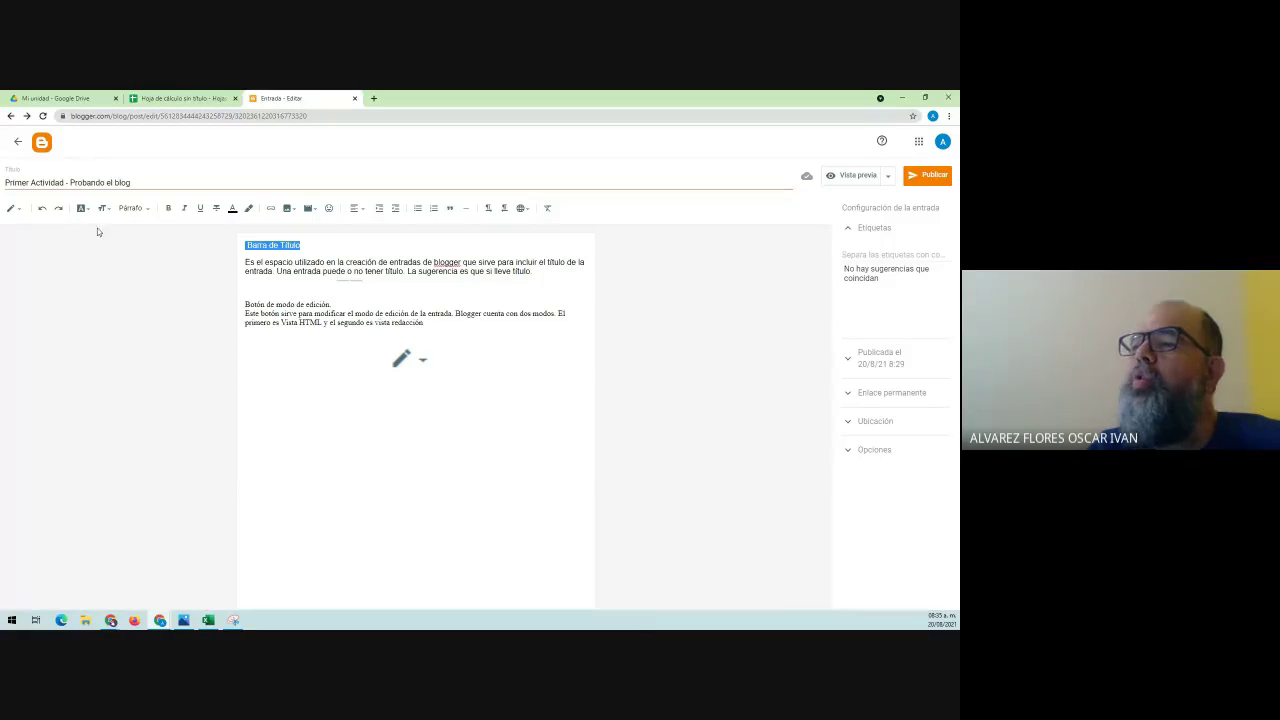
click(168, 208)
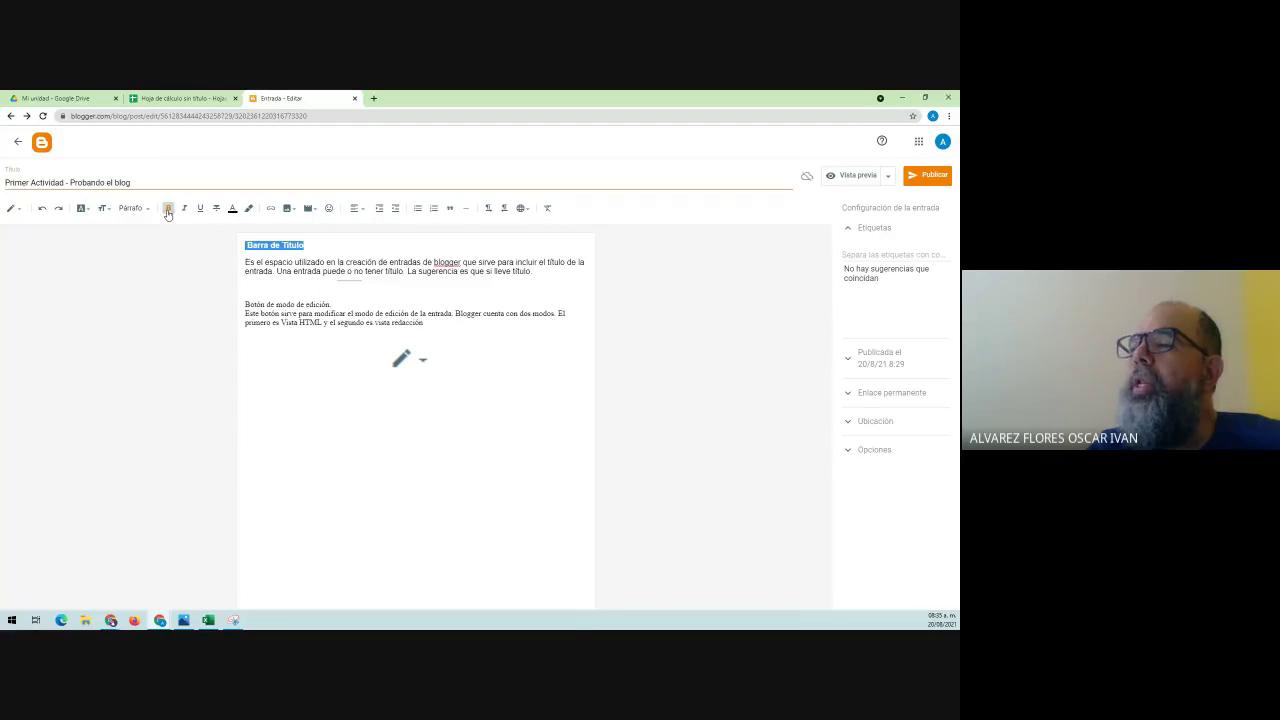
click(245, 304)
- Set the edit-mode section in Arial and bold its 'Botón de modo de edición.' heading
drag(245, 304, 436, 323)
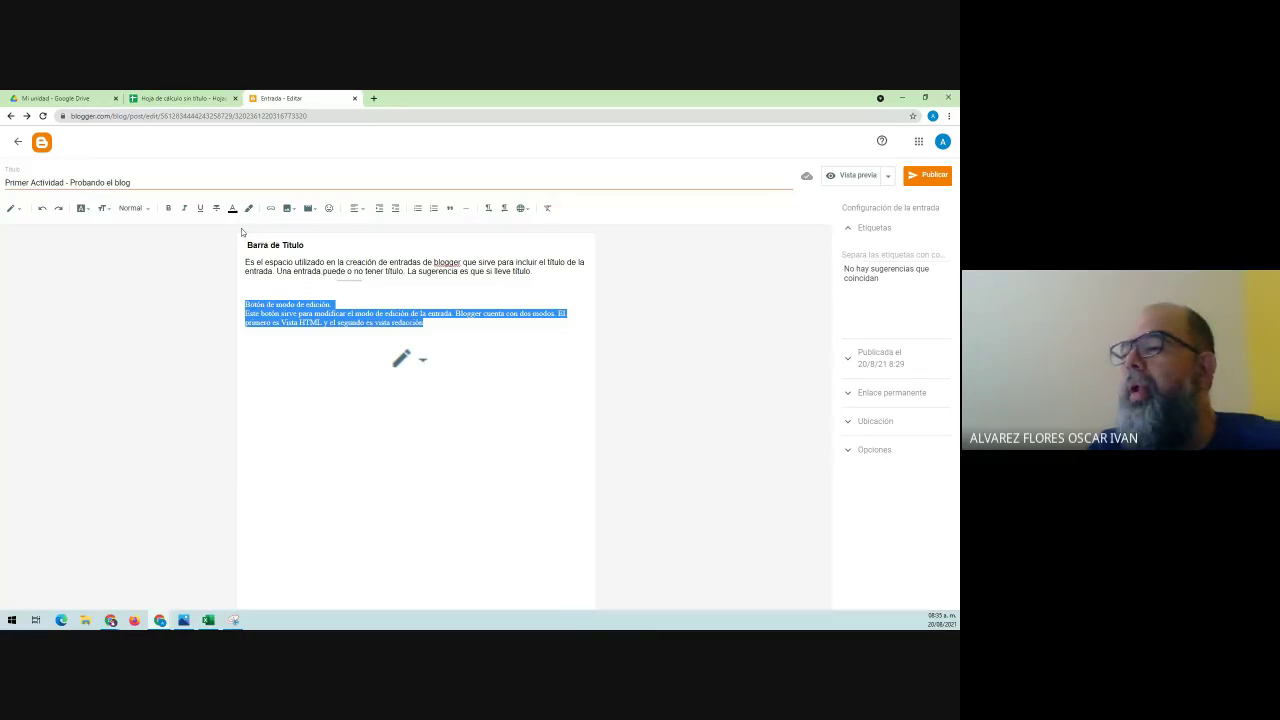
click(82, 208)
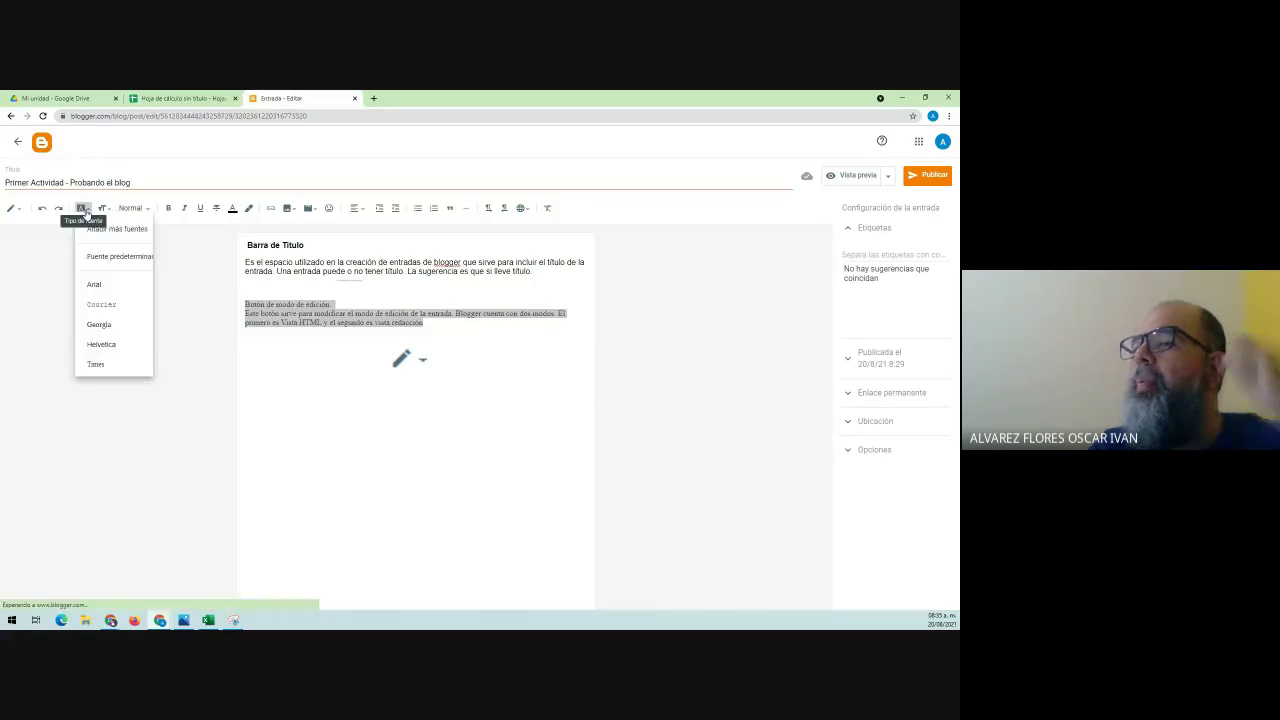
click(95, 287)
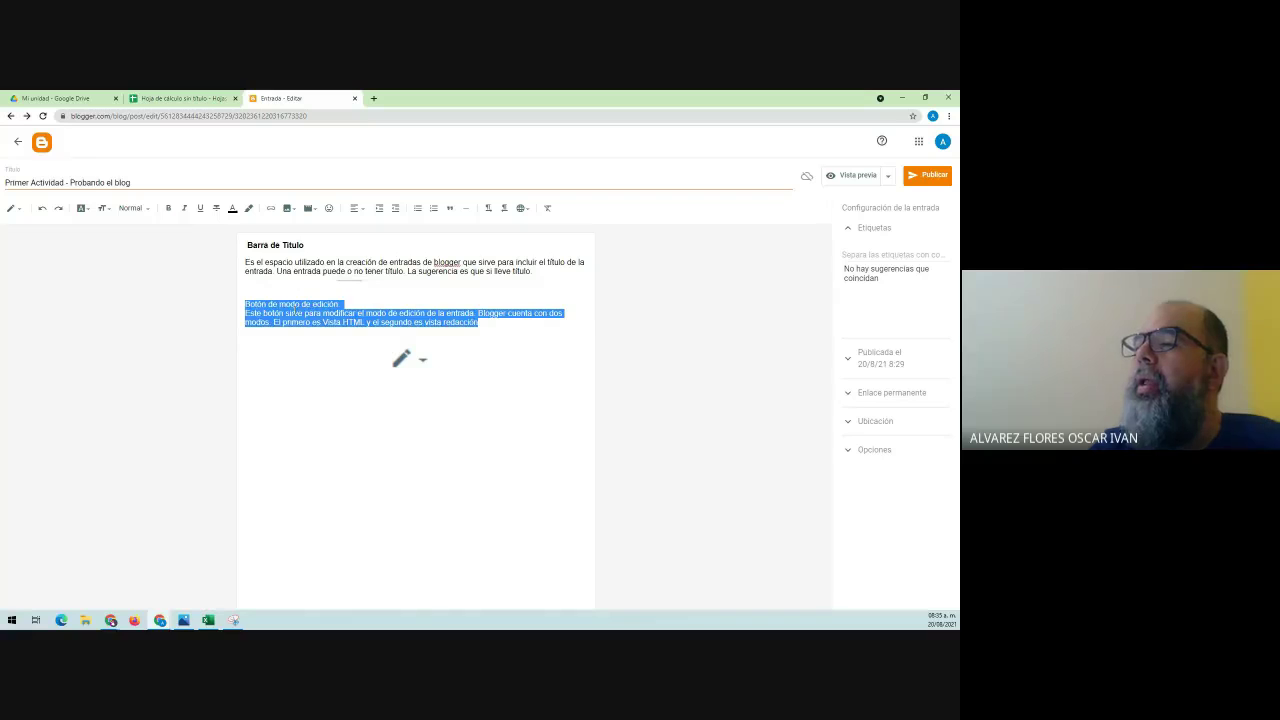
triple_click(294, 304)
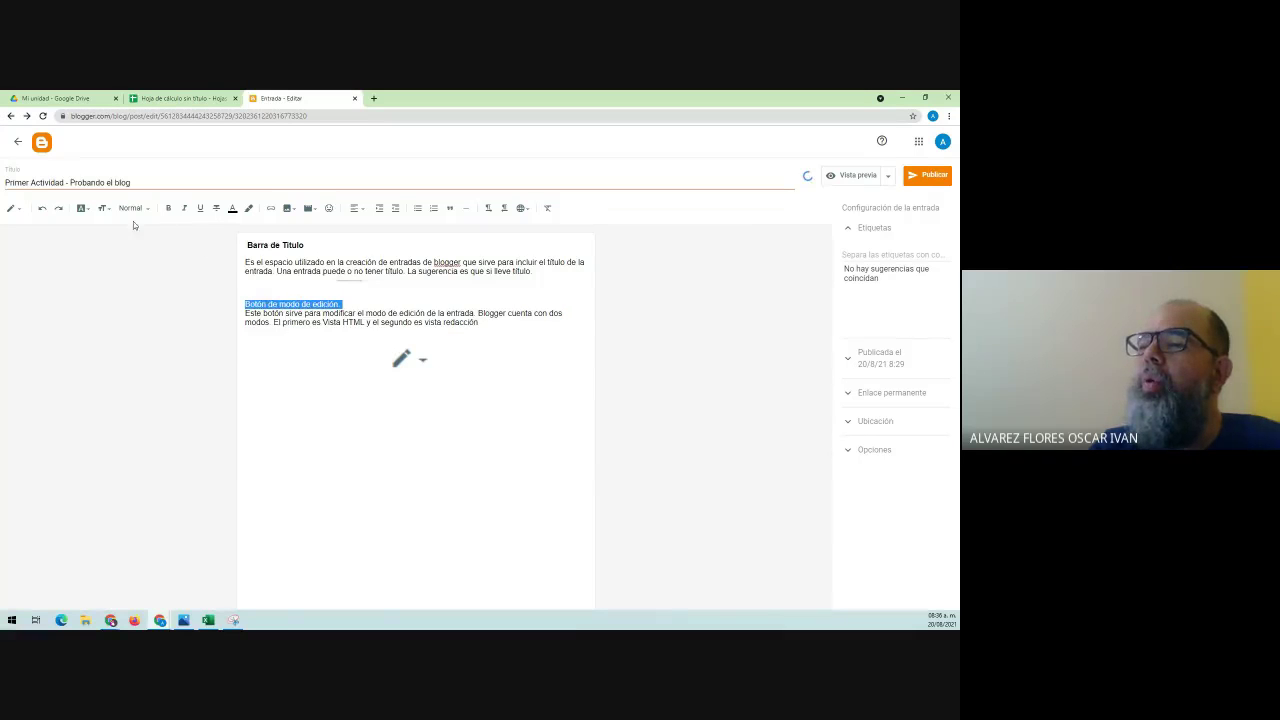
click(168, 208)
click(168, 208)
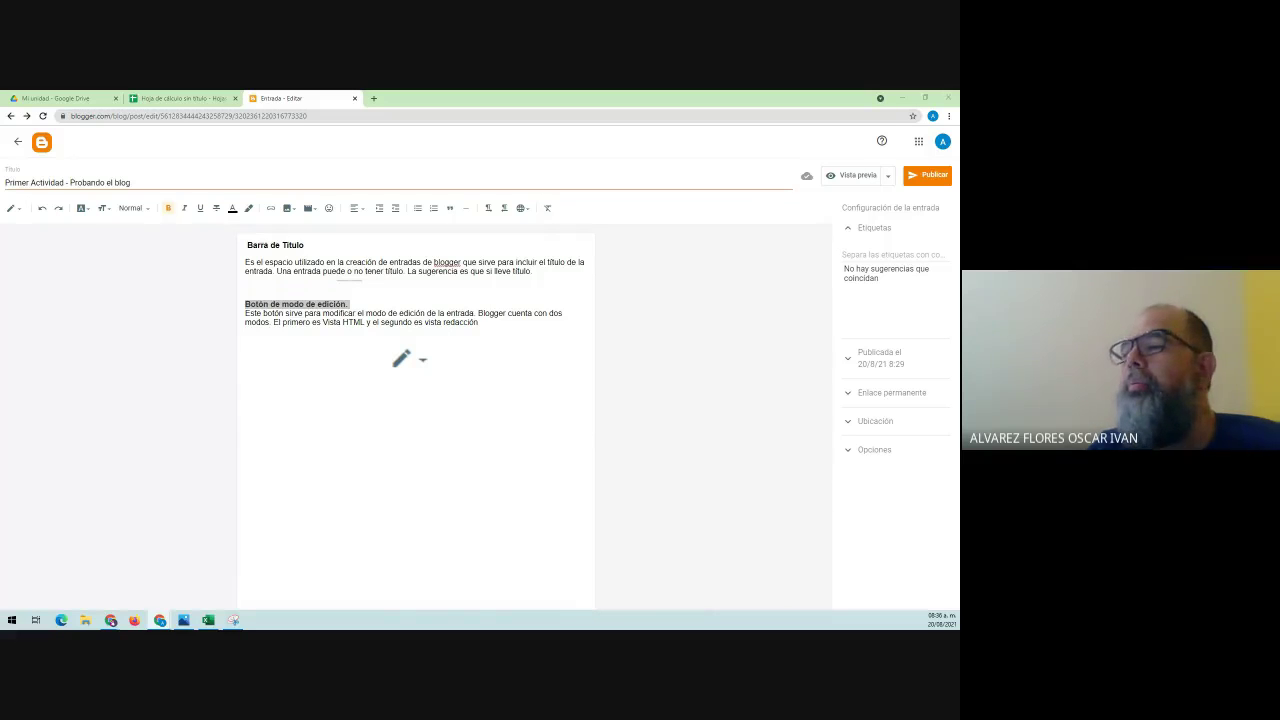
scroll(371, 367, up, 4)
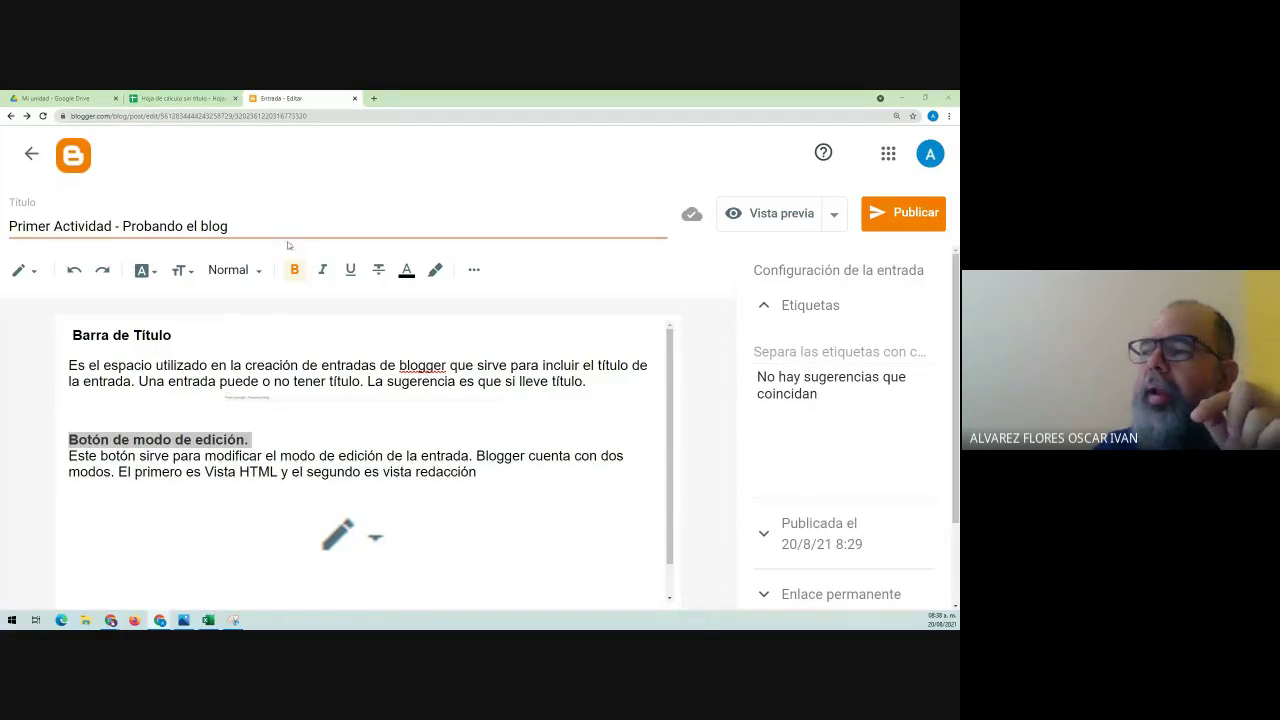
click(437, 102)
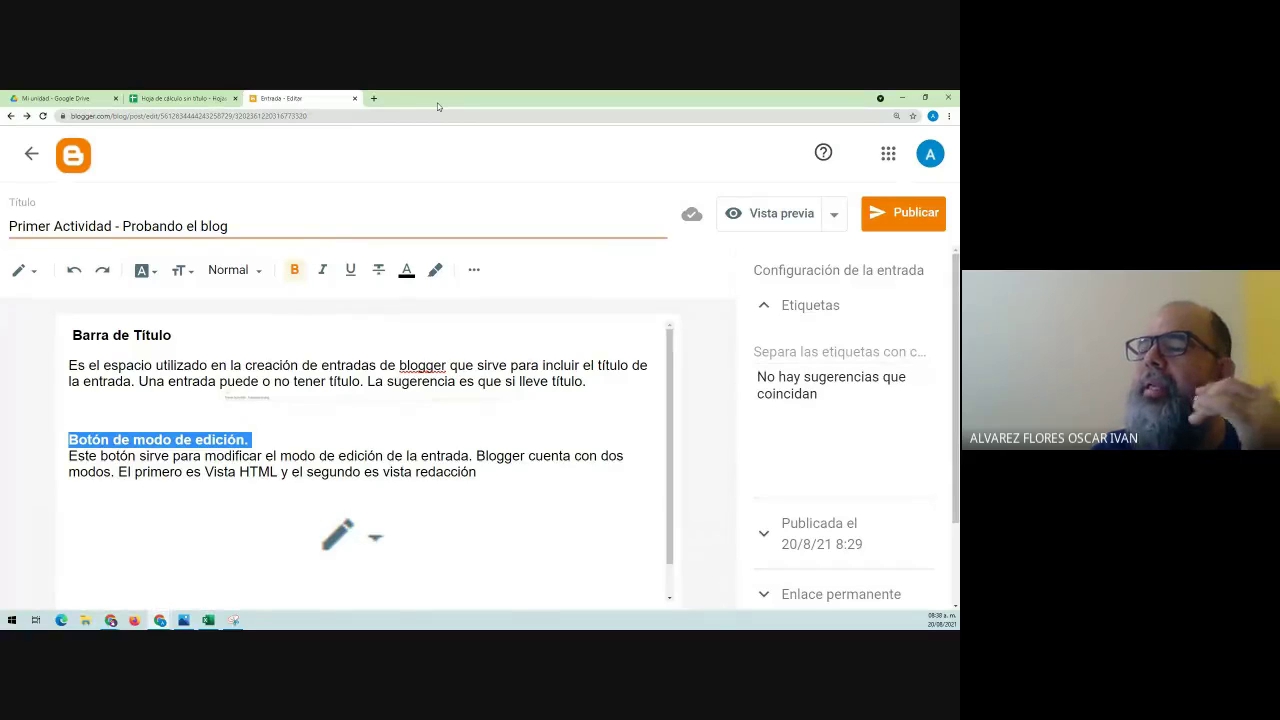
- Paste a screenshot image on a new line below the pencil image
click(425, 543)
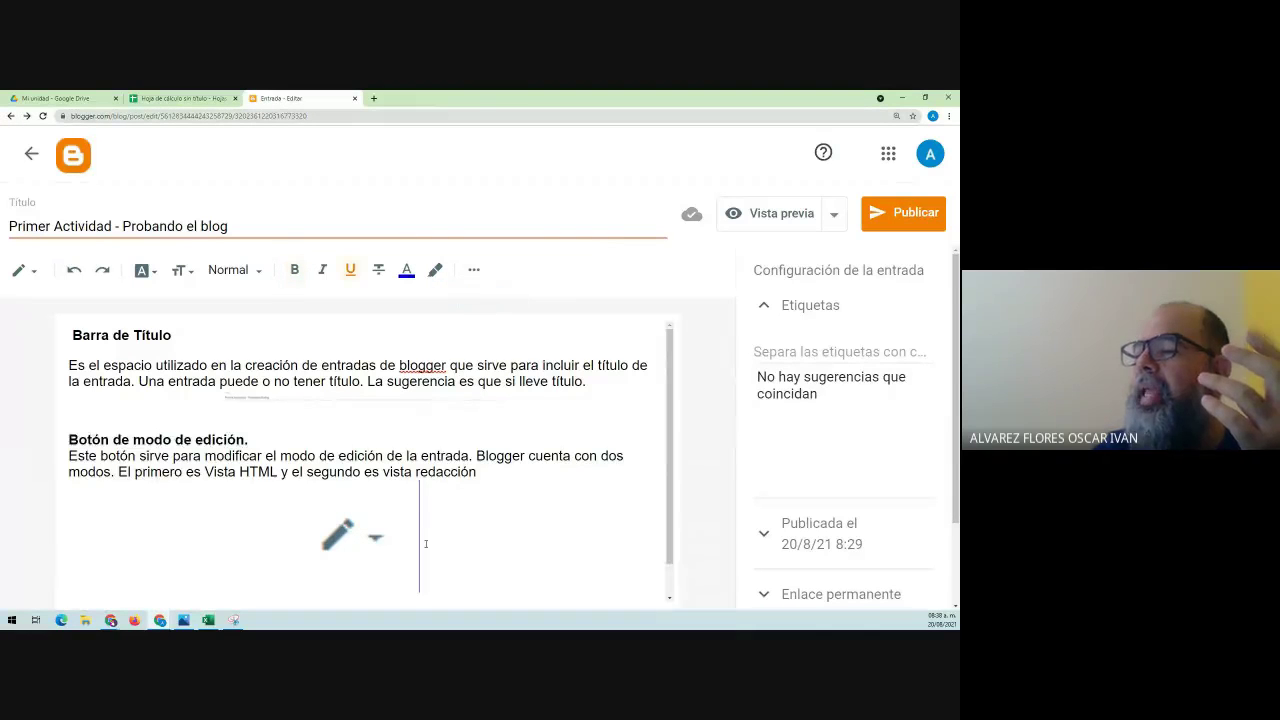
key(Return)
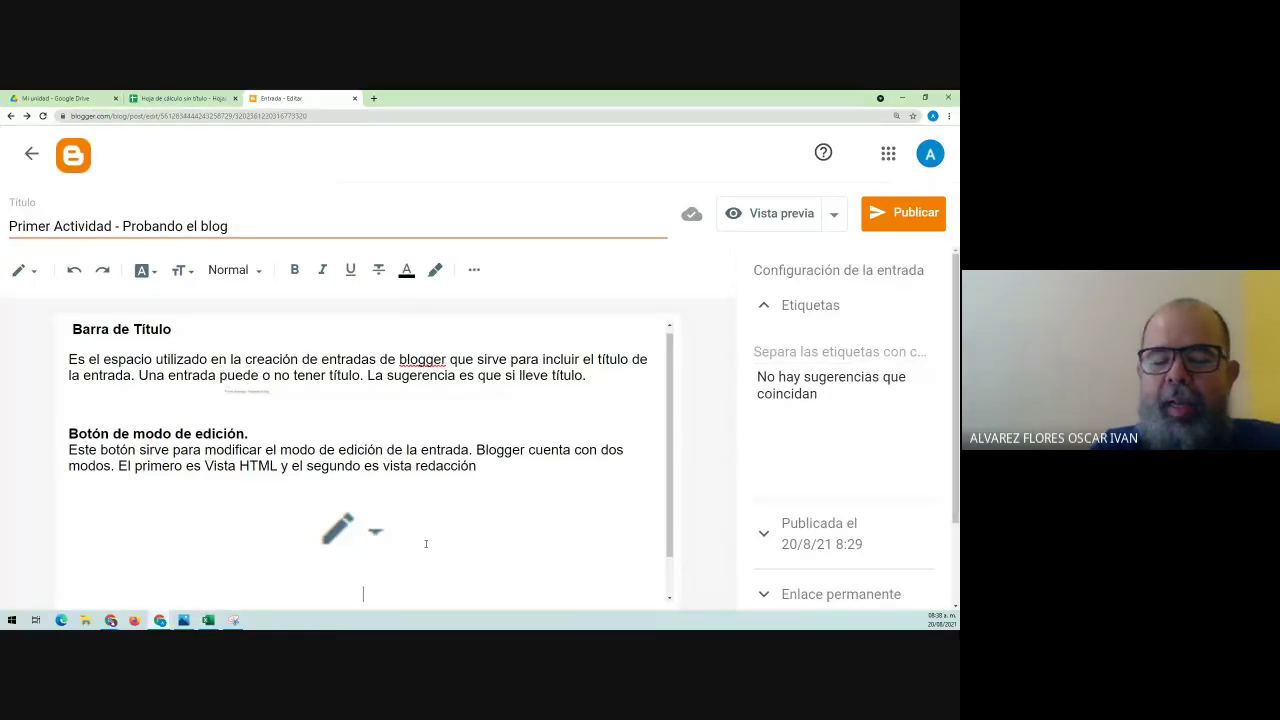
key(ctrl+v)
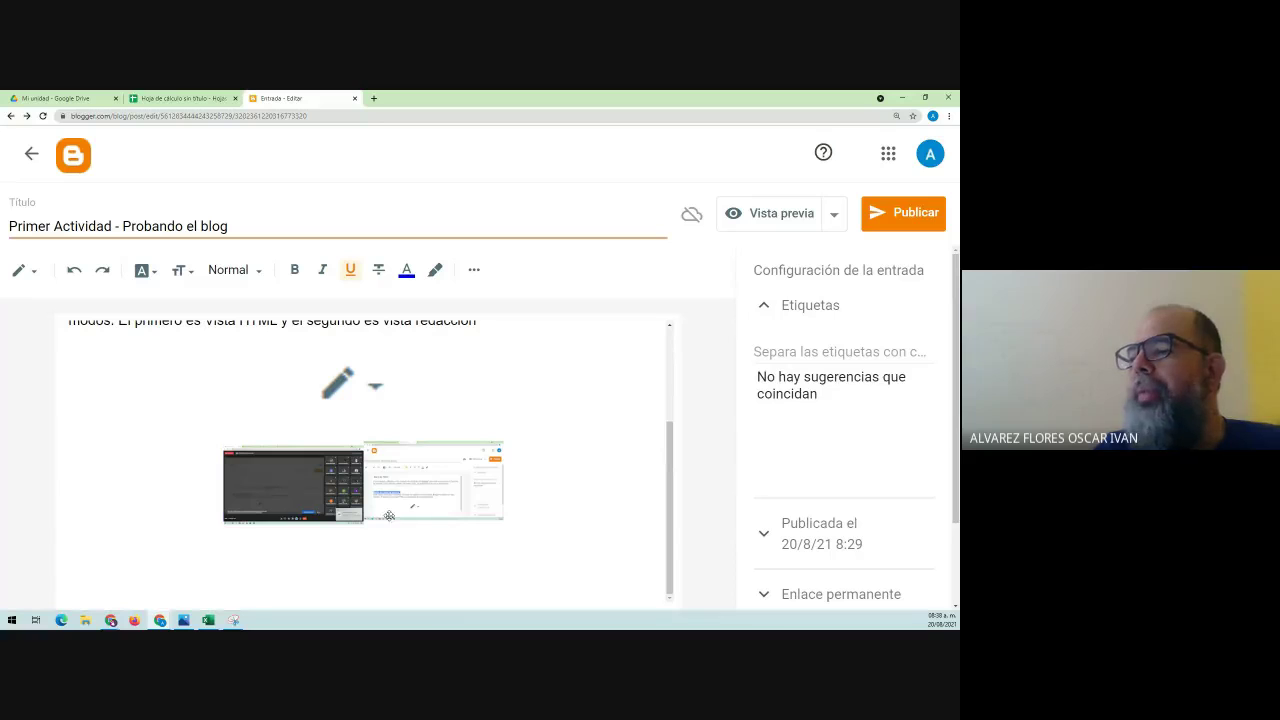
click(321, 485)
click(515, 532)
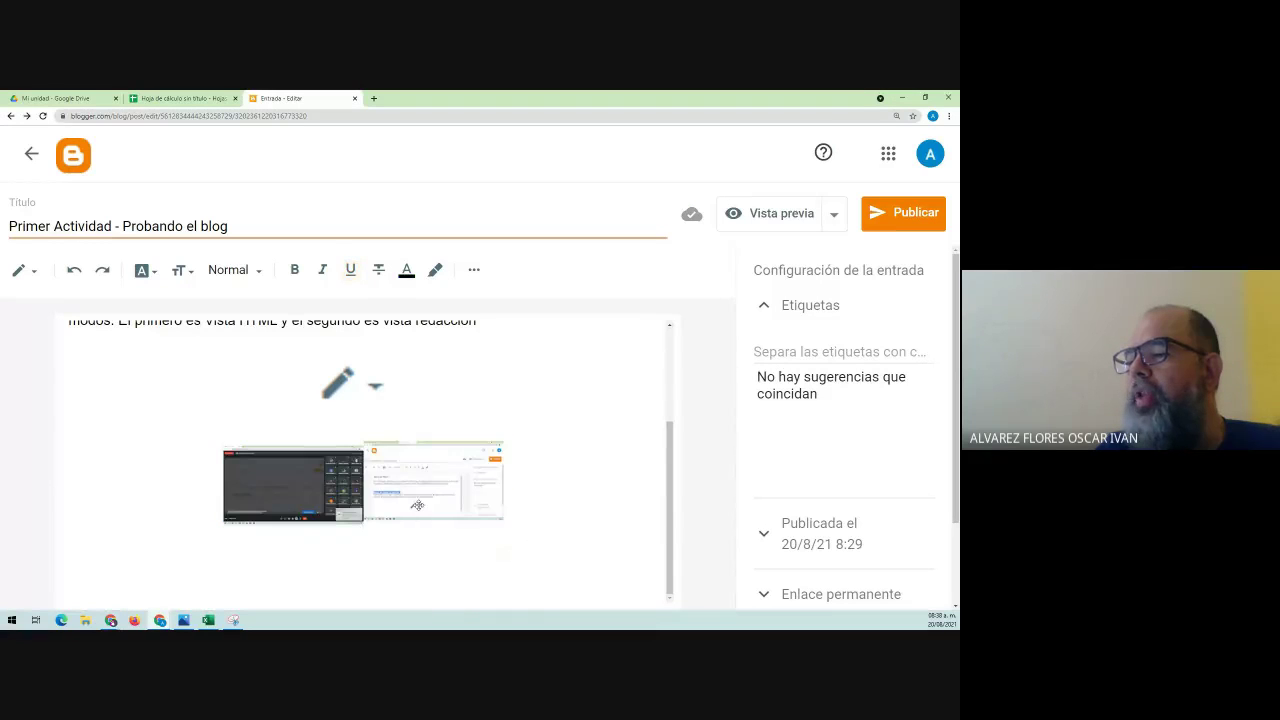
- Inspect the screenshot's Tamaño de la imagen choices and Editar imagen settings, leaving them unchanged
click(348, 487)
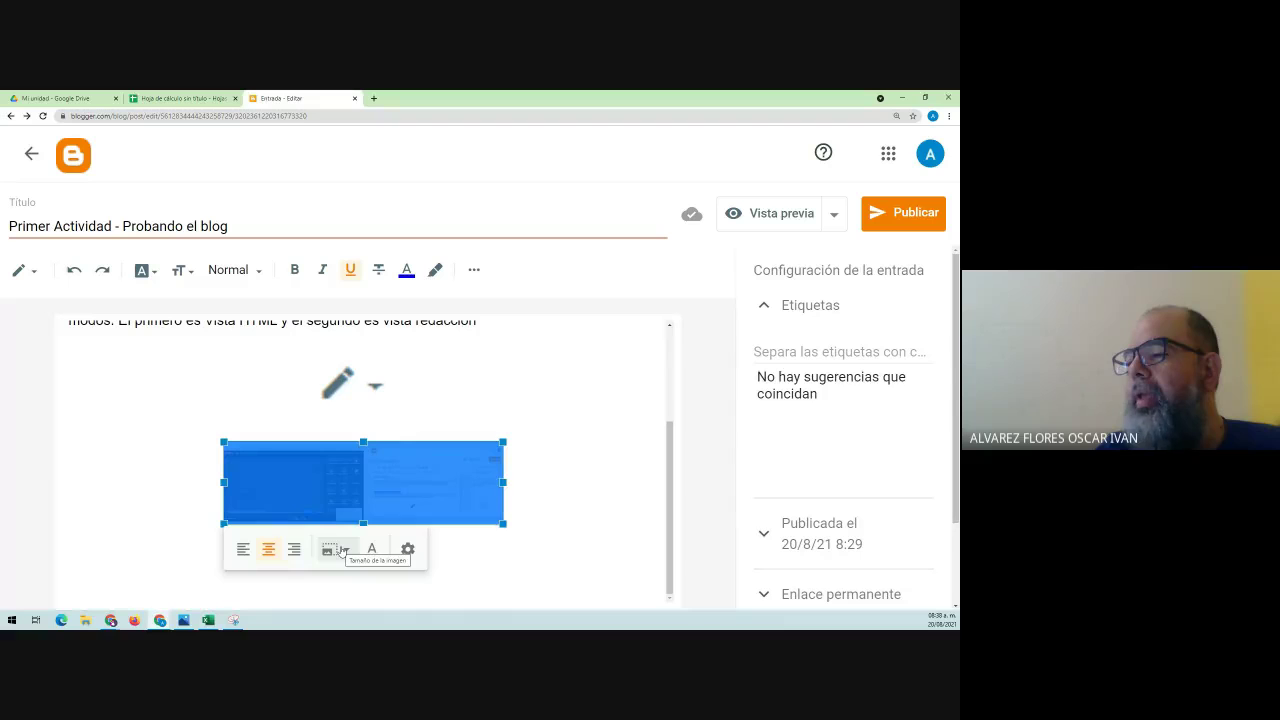
click(341, 551)
click(374, 551)
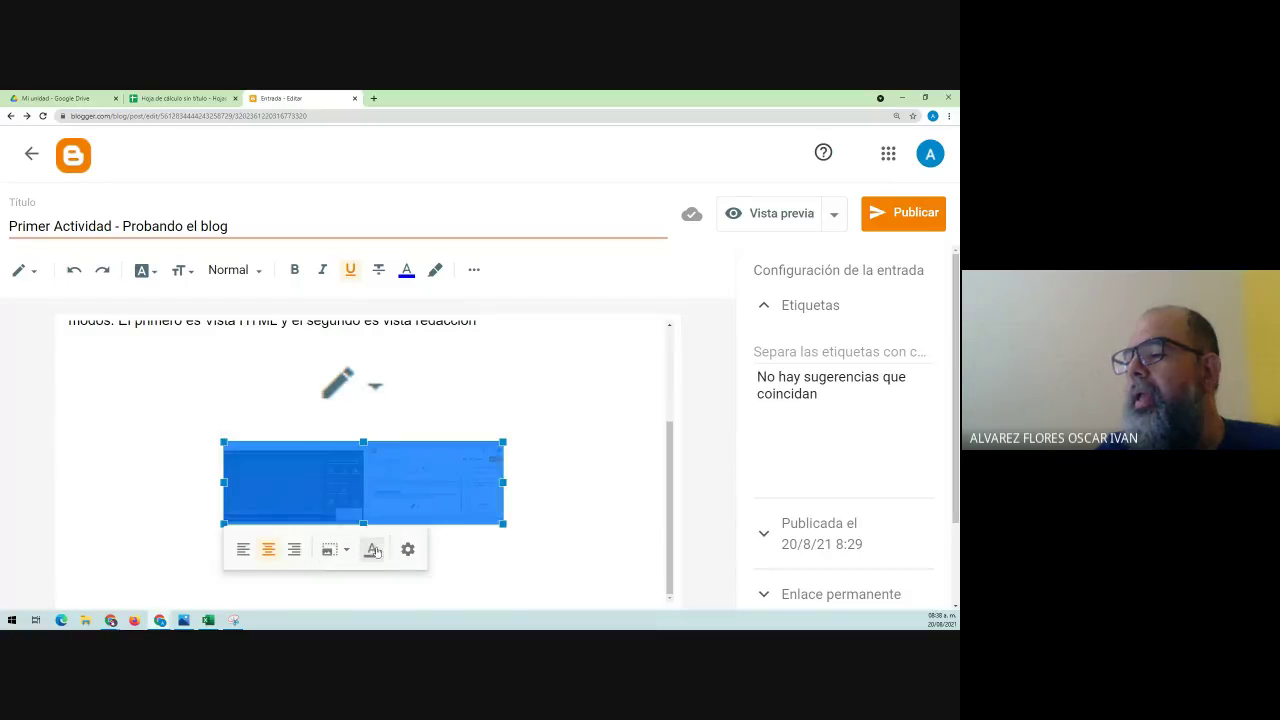
click(407, 549)
scroll(406, 431, down, 1)
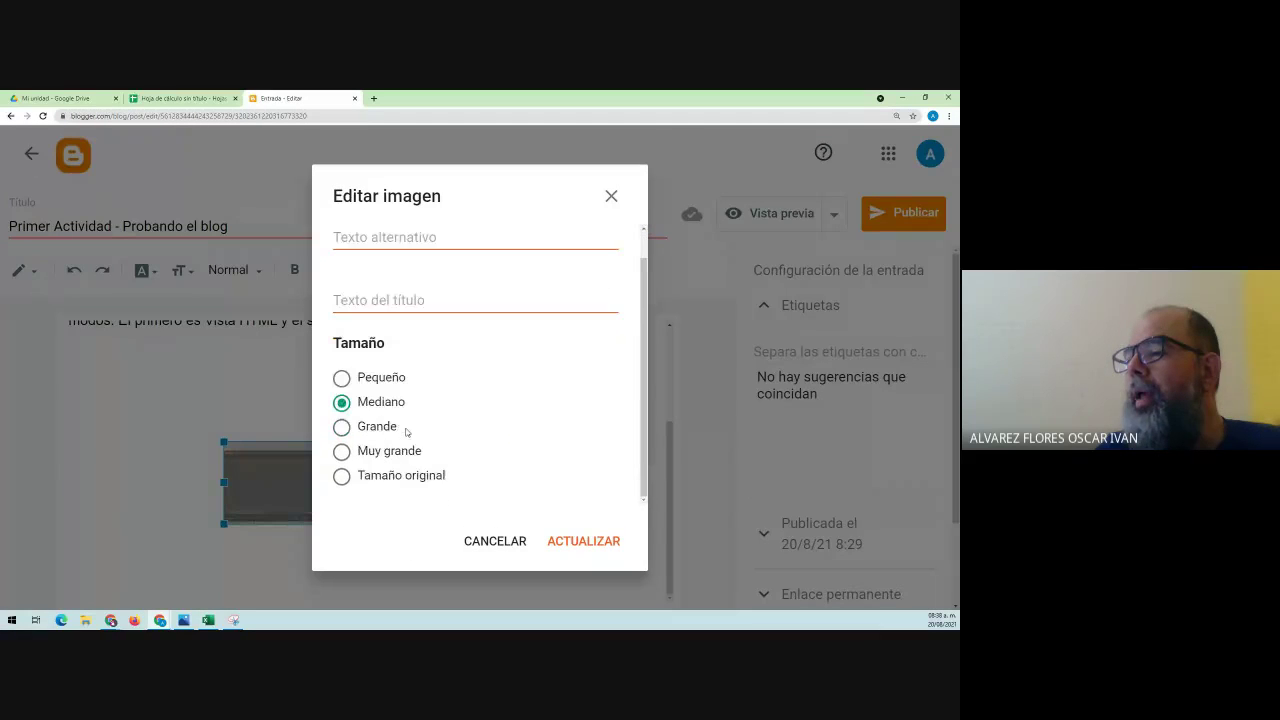
click(406, 431)
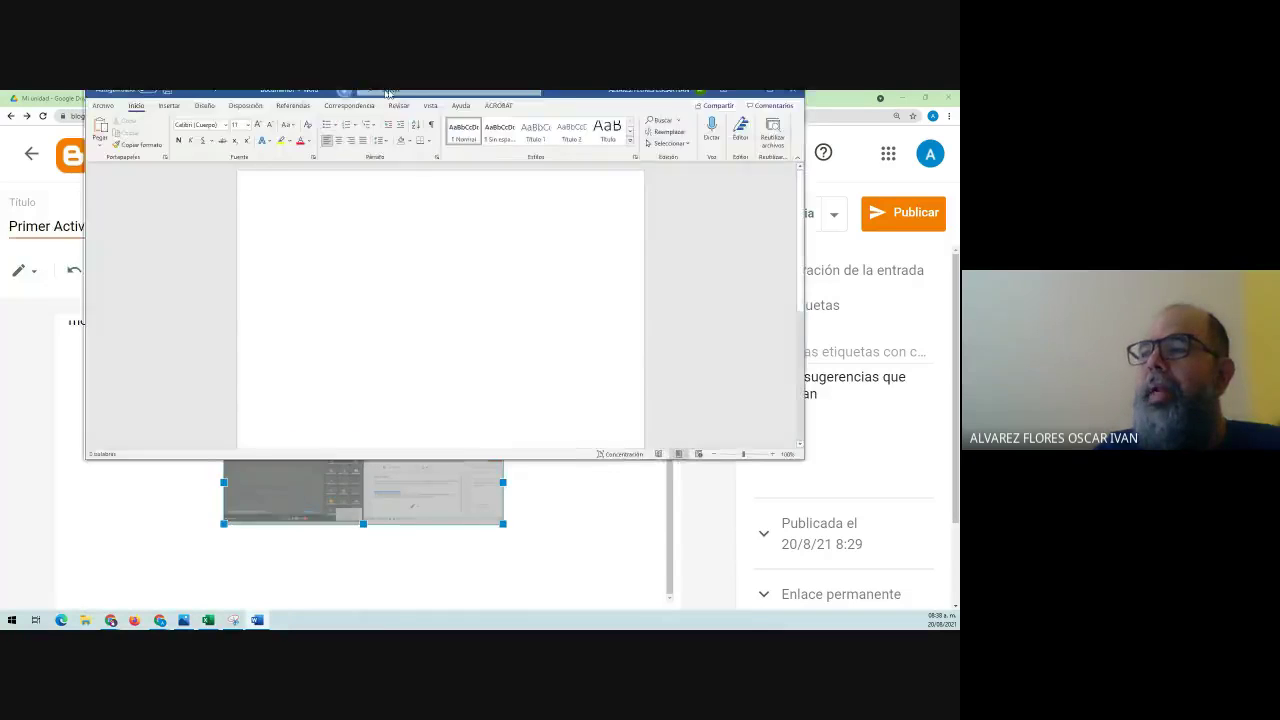
- Paste the screenshot into Word and crop it to just the pencil icon, 0.32 × 0.38 cm
key(ctrl+v)
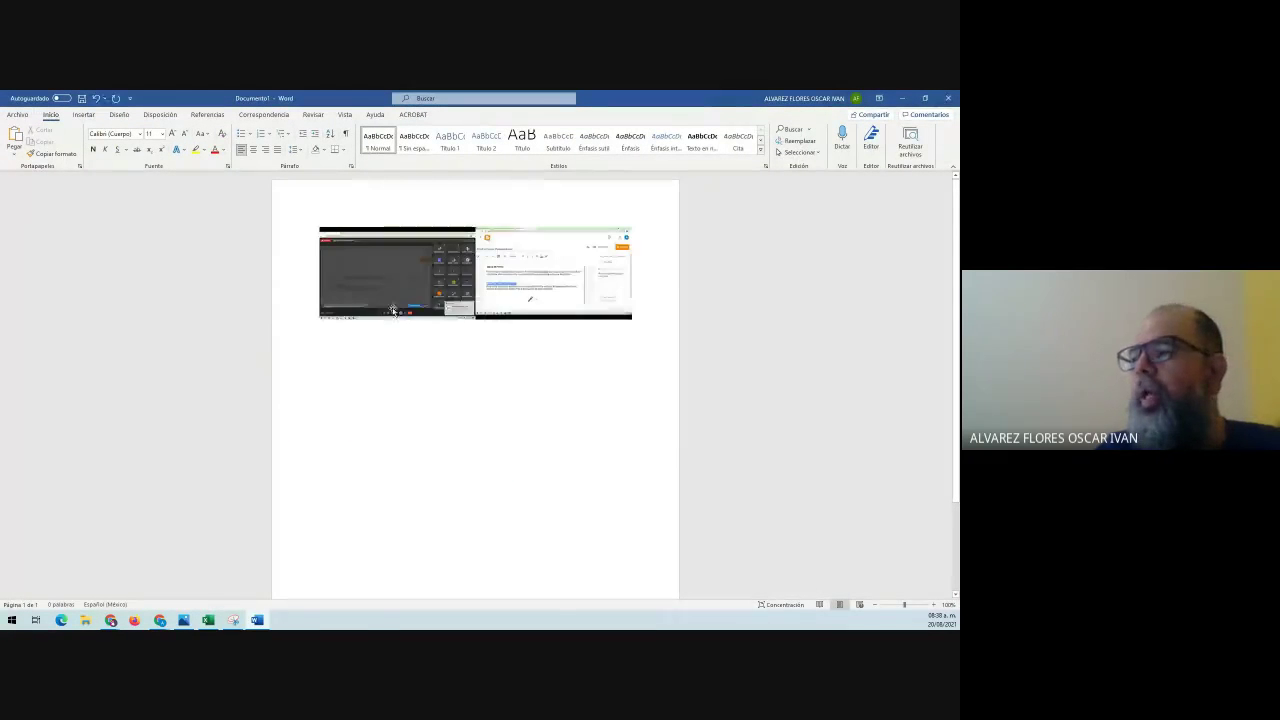
key(shift+Left)
scroll(478, 379, up, 20)
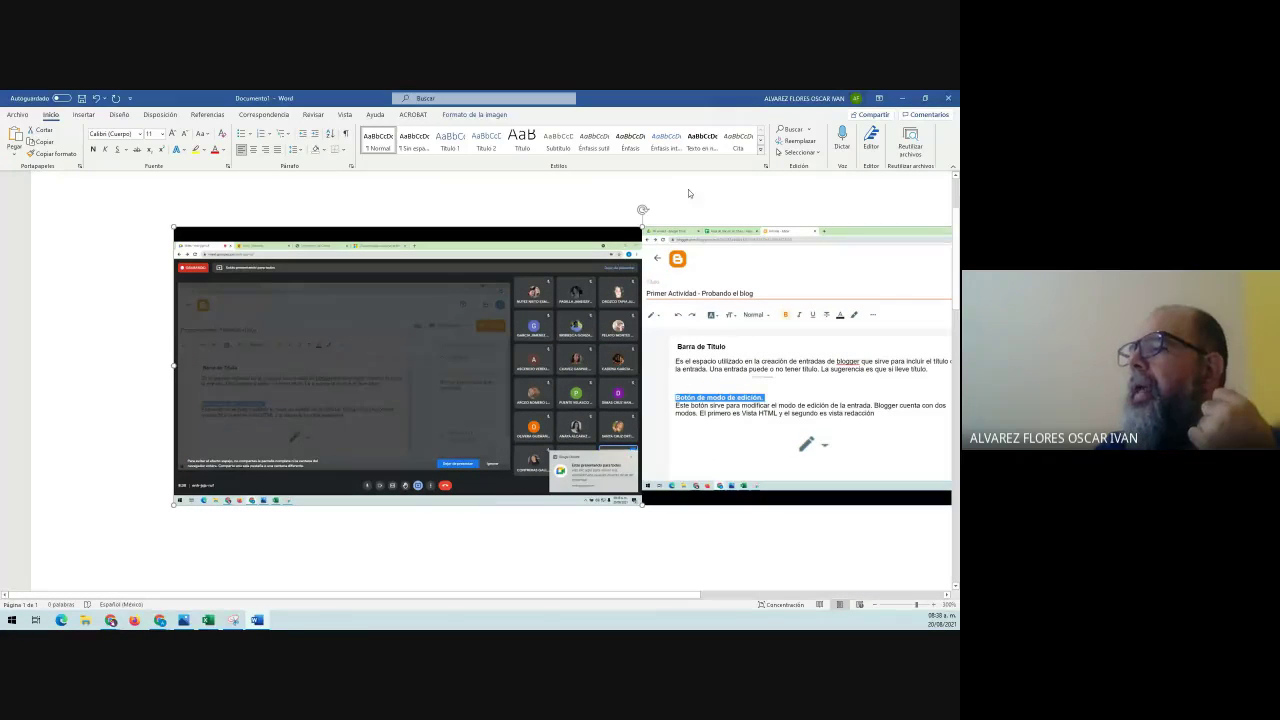
click(477, 116)
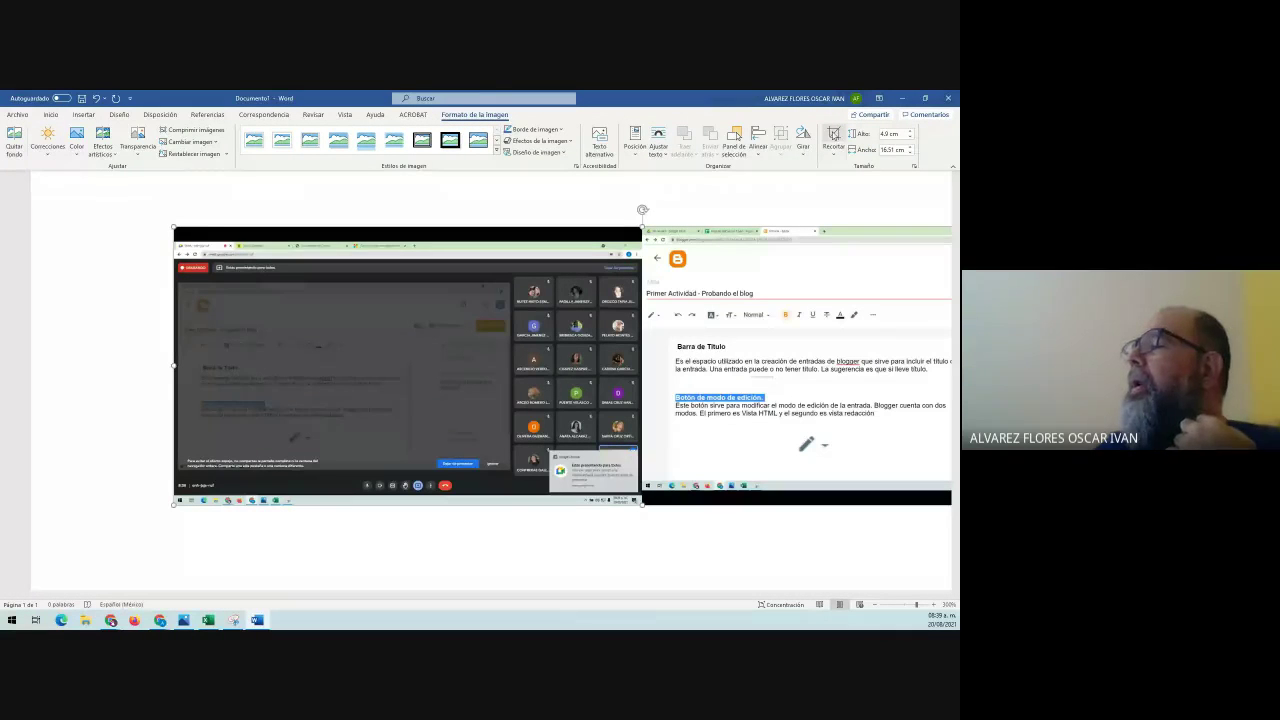
click(833, 133)
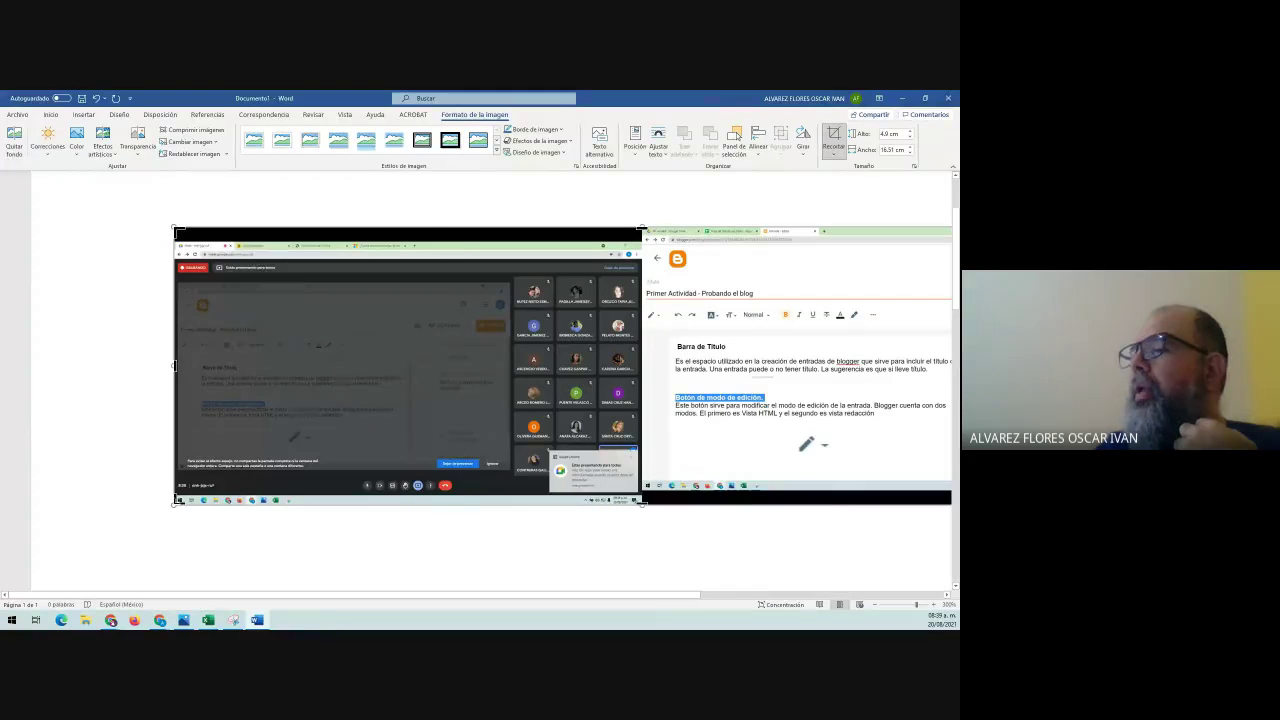
drag(178, 498, 198, 320)
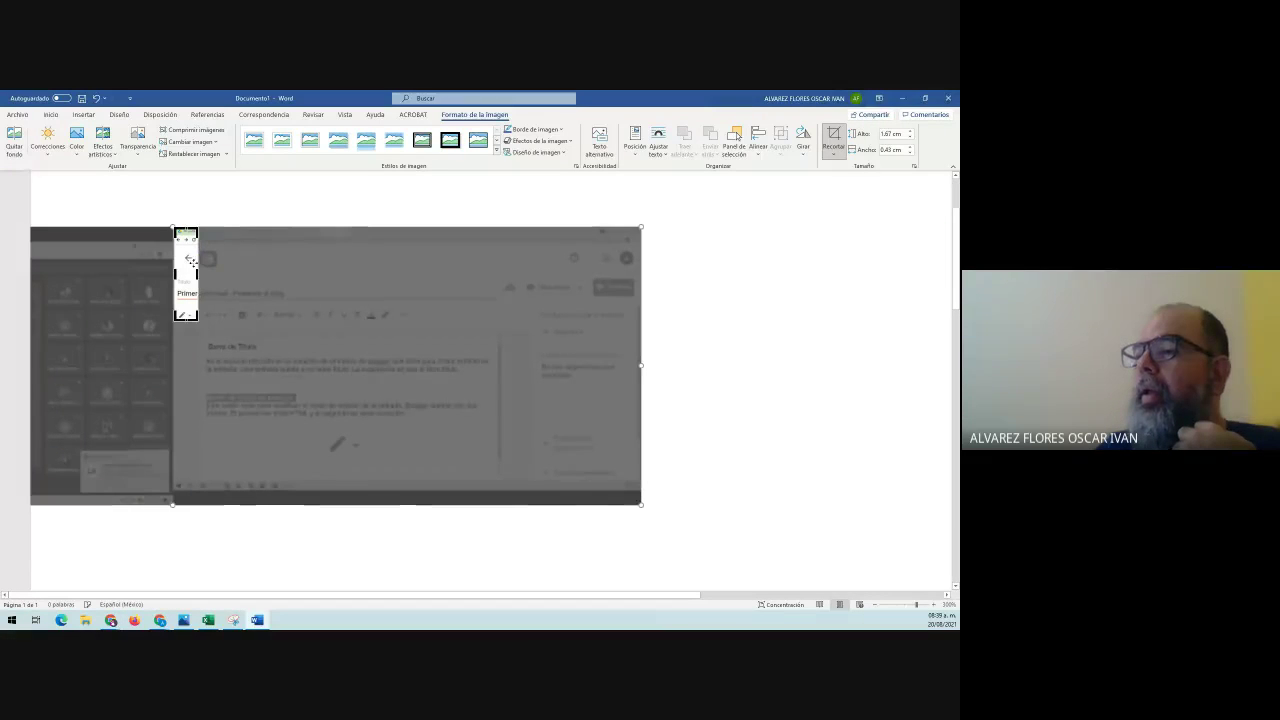
drag(185, 233, 186, 300)
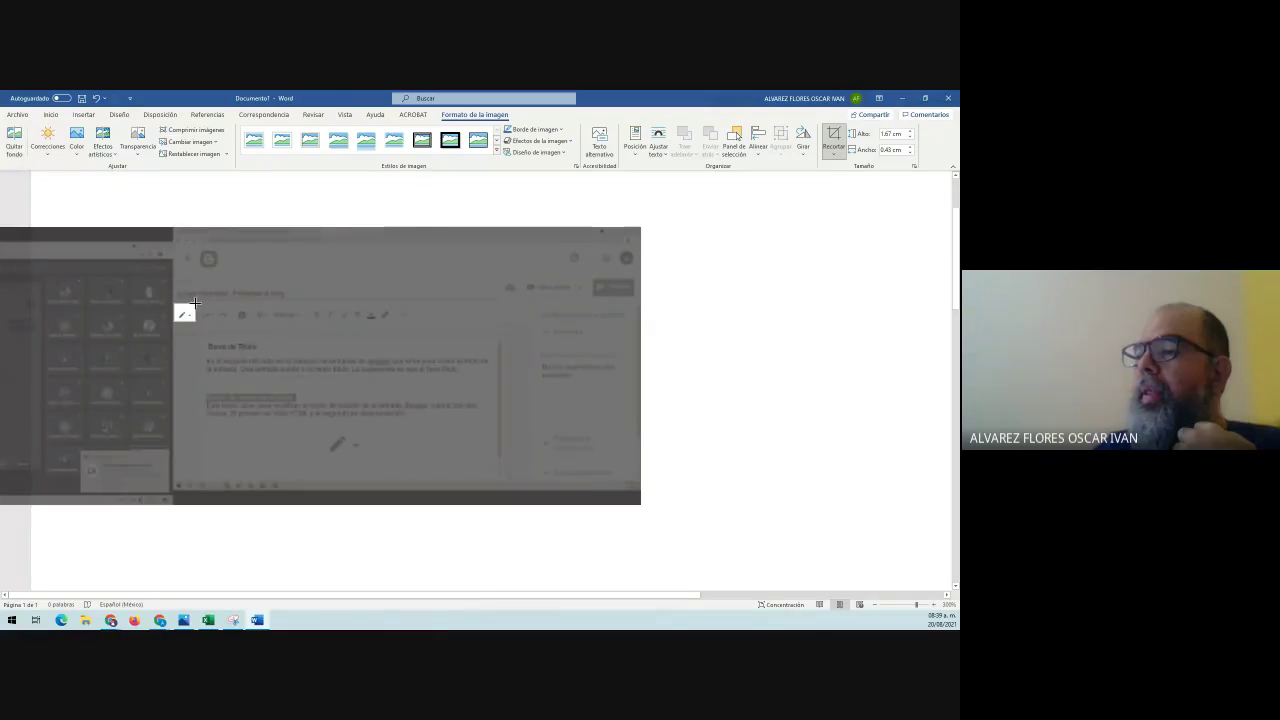
click(326, 473)
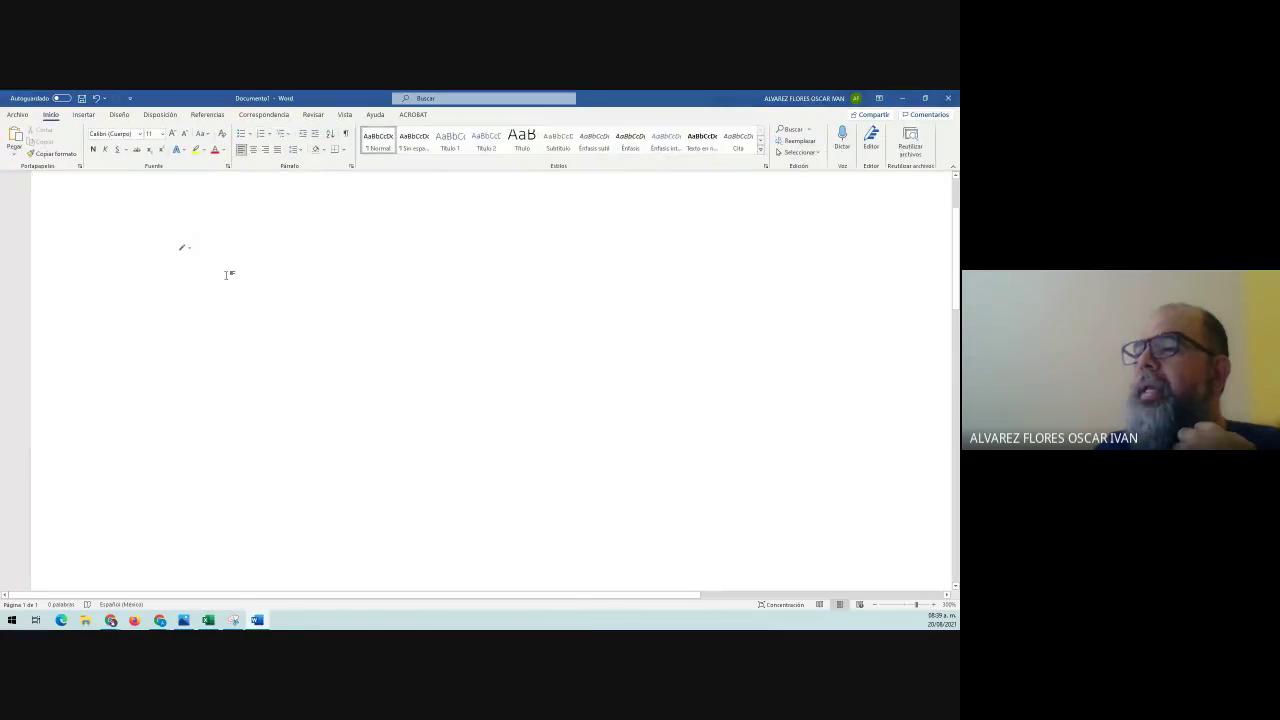
click(185, 249)
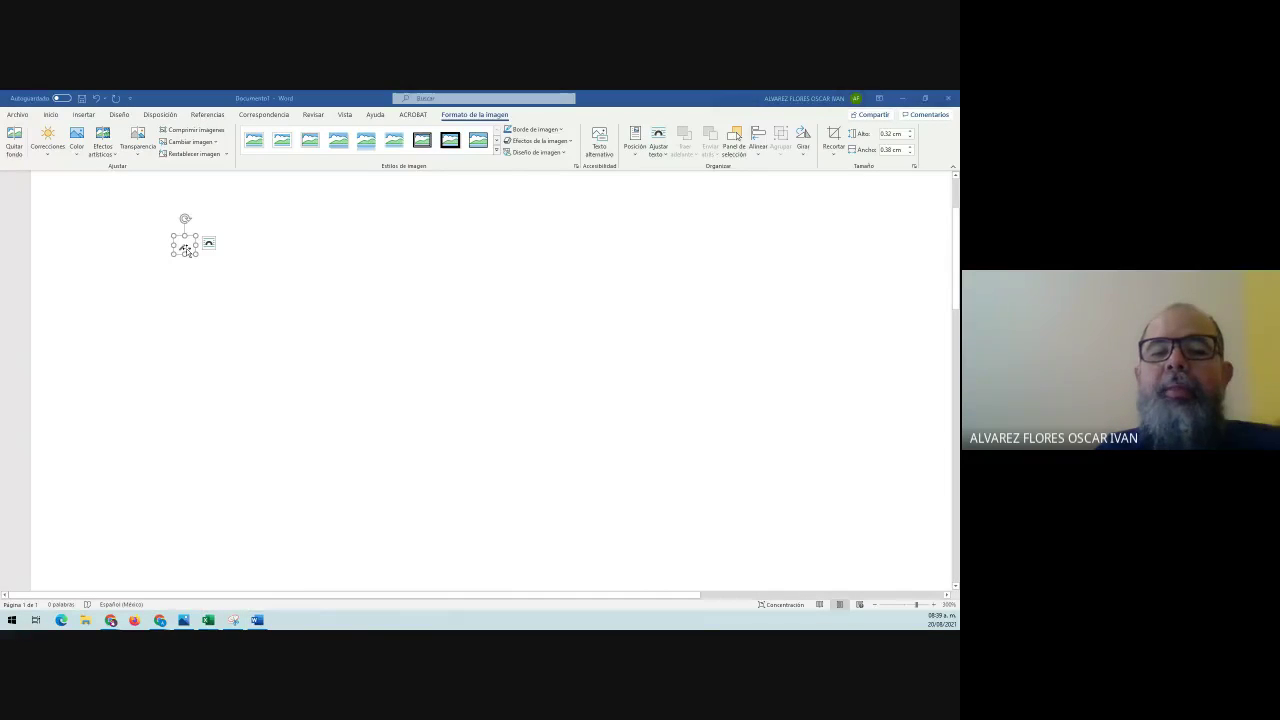
key(alt+Tab)
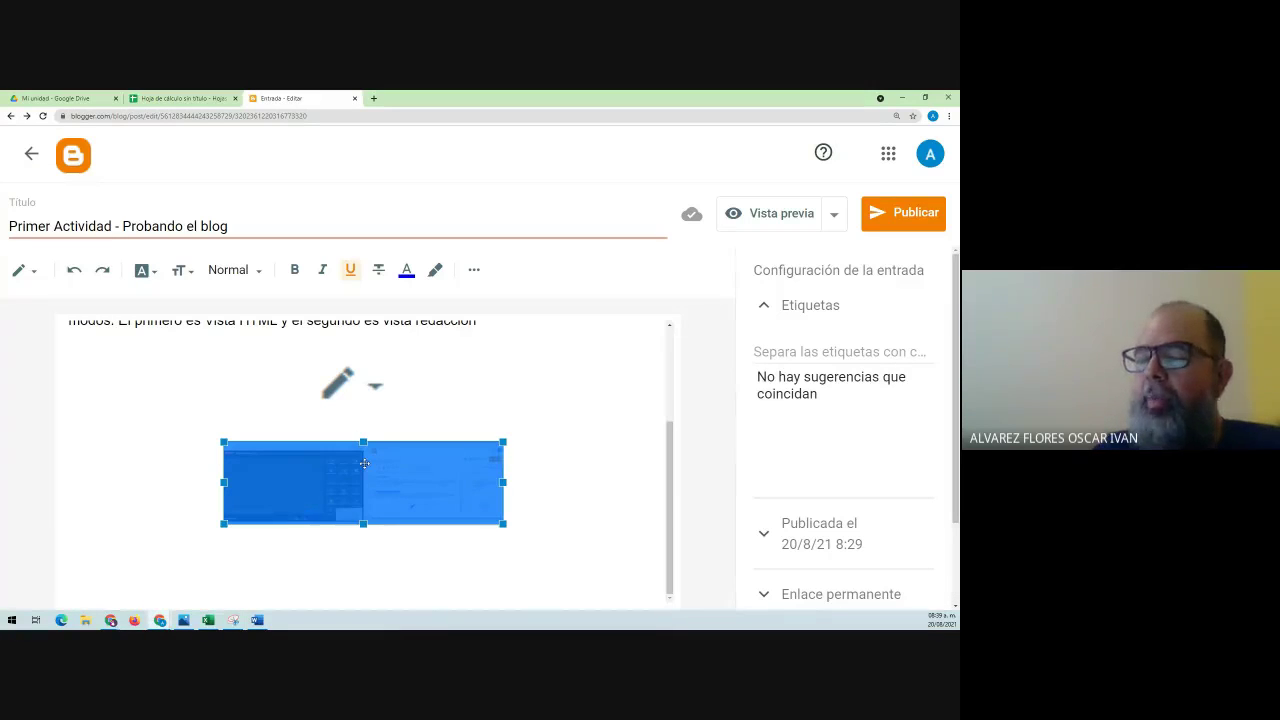
- Delete the screenshot image below the pencil icon
click(364, 464)
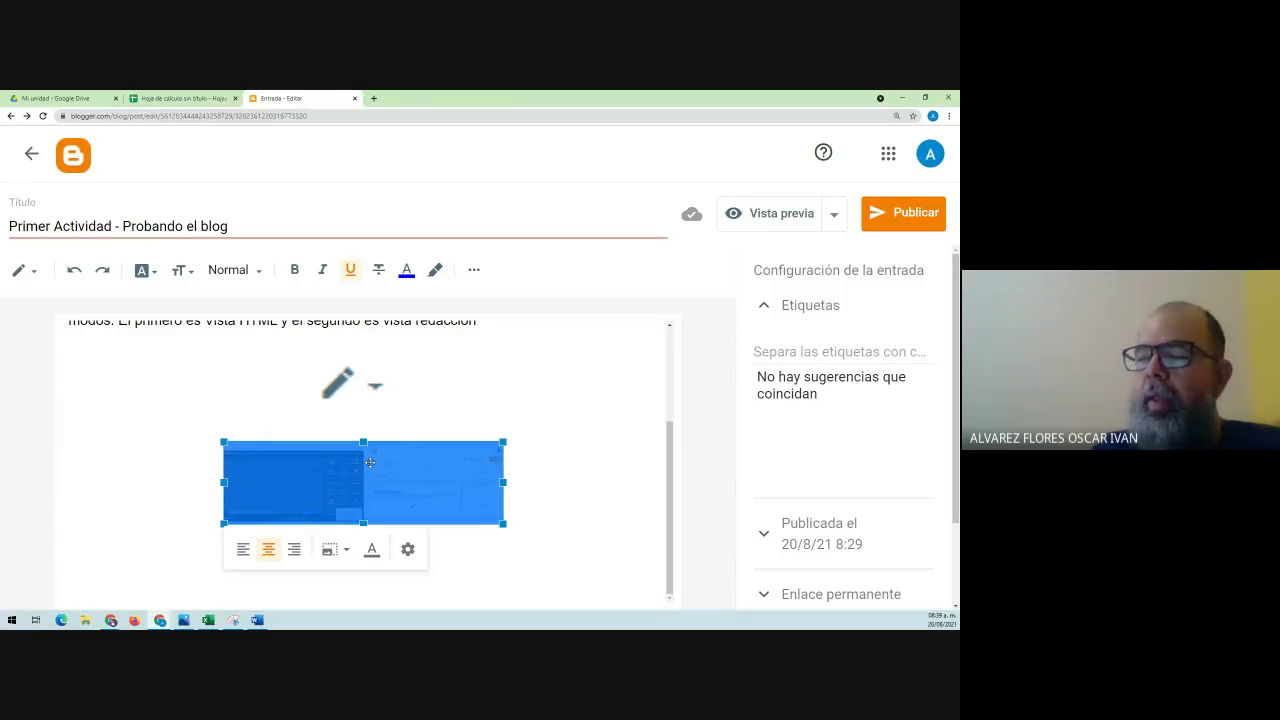
click(414, 566)
click(491, 495)
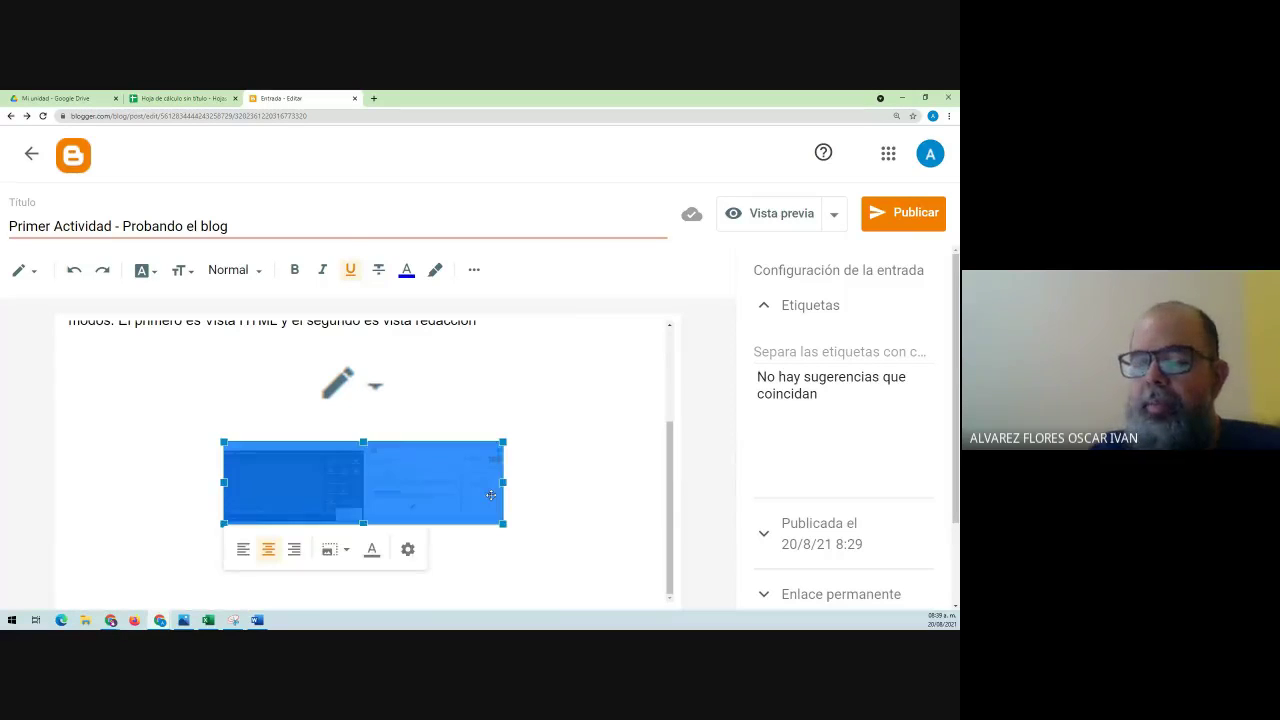
key(Delete)
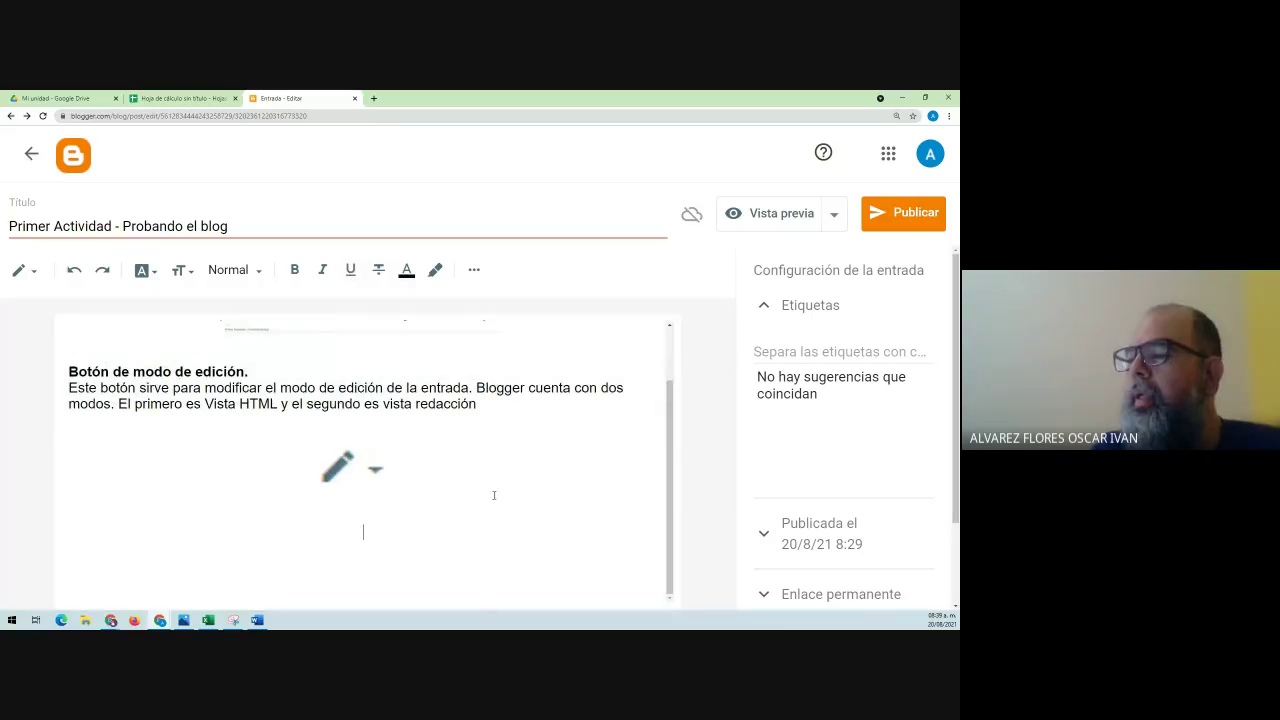
- Bring back the pencil picture, shrink it by its corner handle, then delete that extra copy
key(ctrl+z)
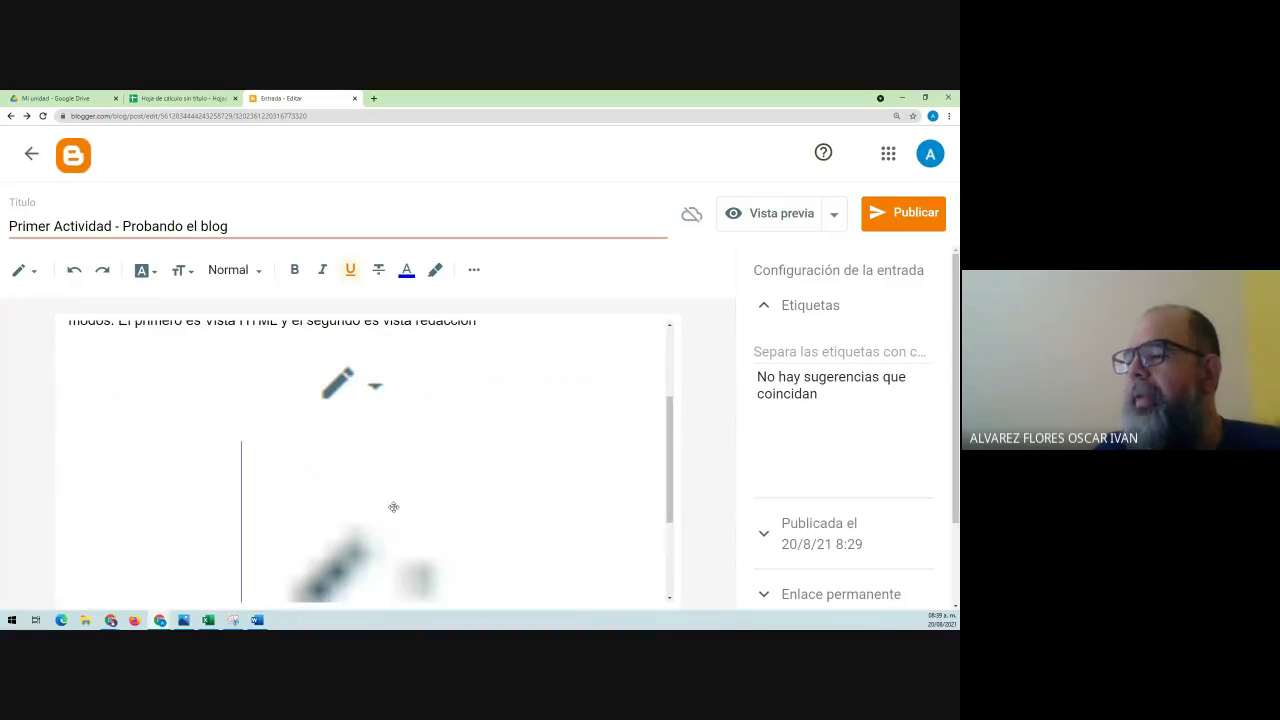
scroll(393, 507, down, 2)
click(400, 450)
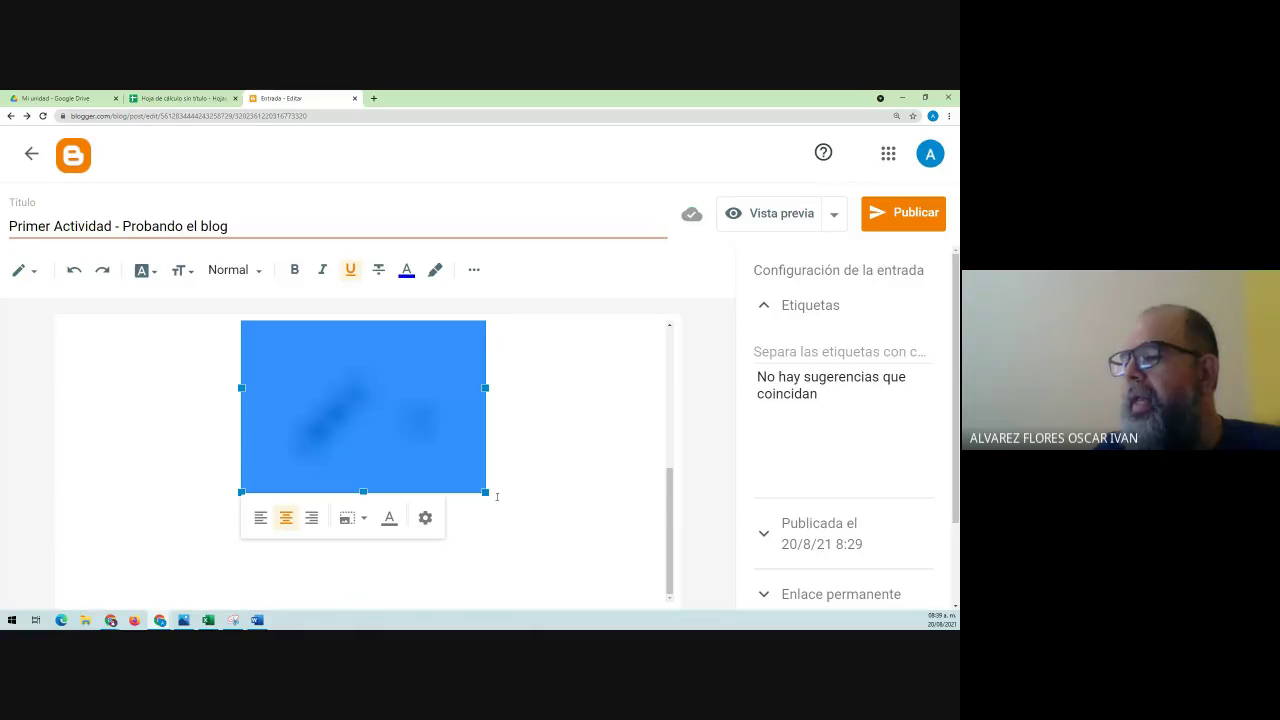
drag(489, 495, 350, 372)
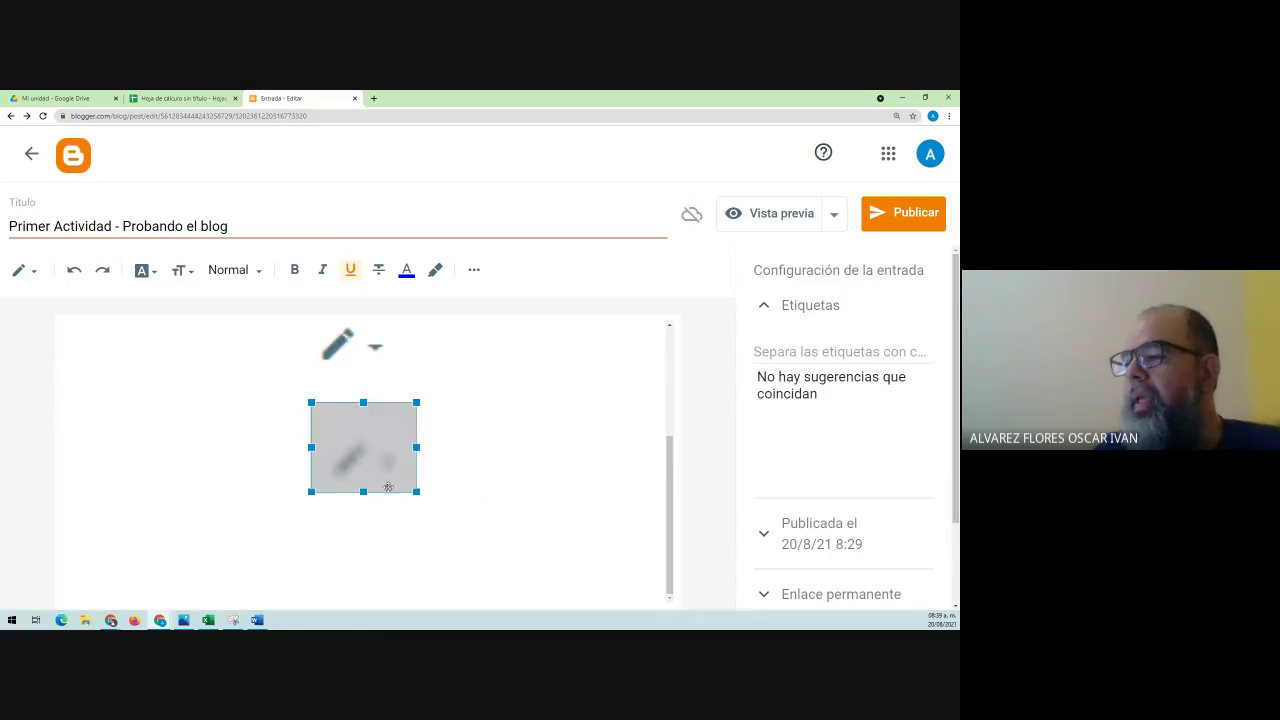
click(447, 483)
click(367, 458)
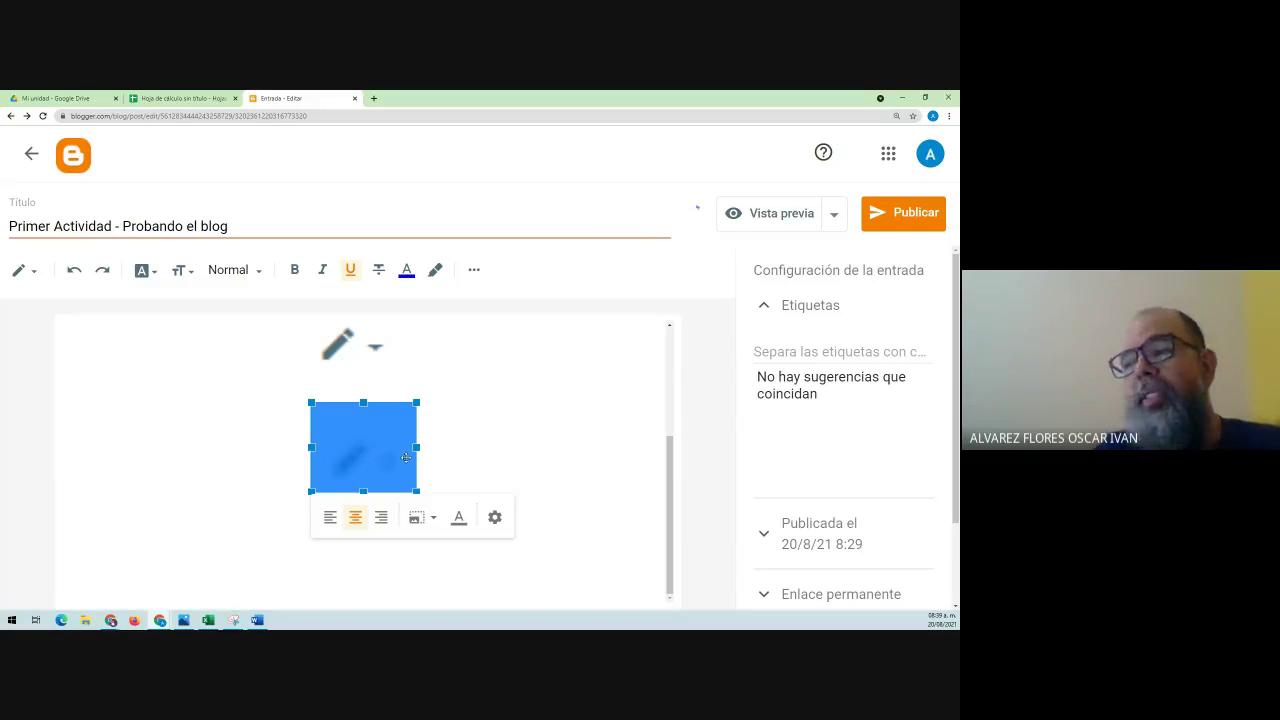
key(Delete)
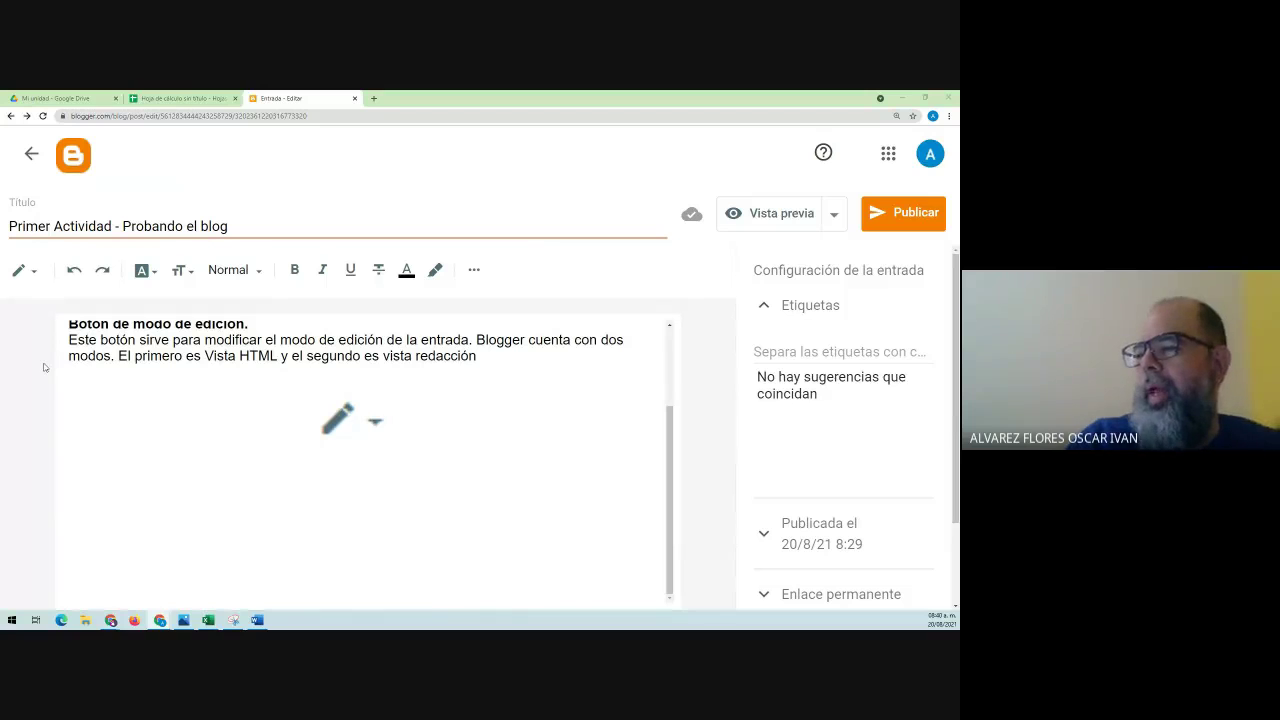
key(ctrl+plus)
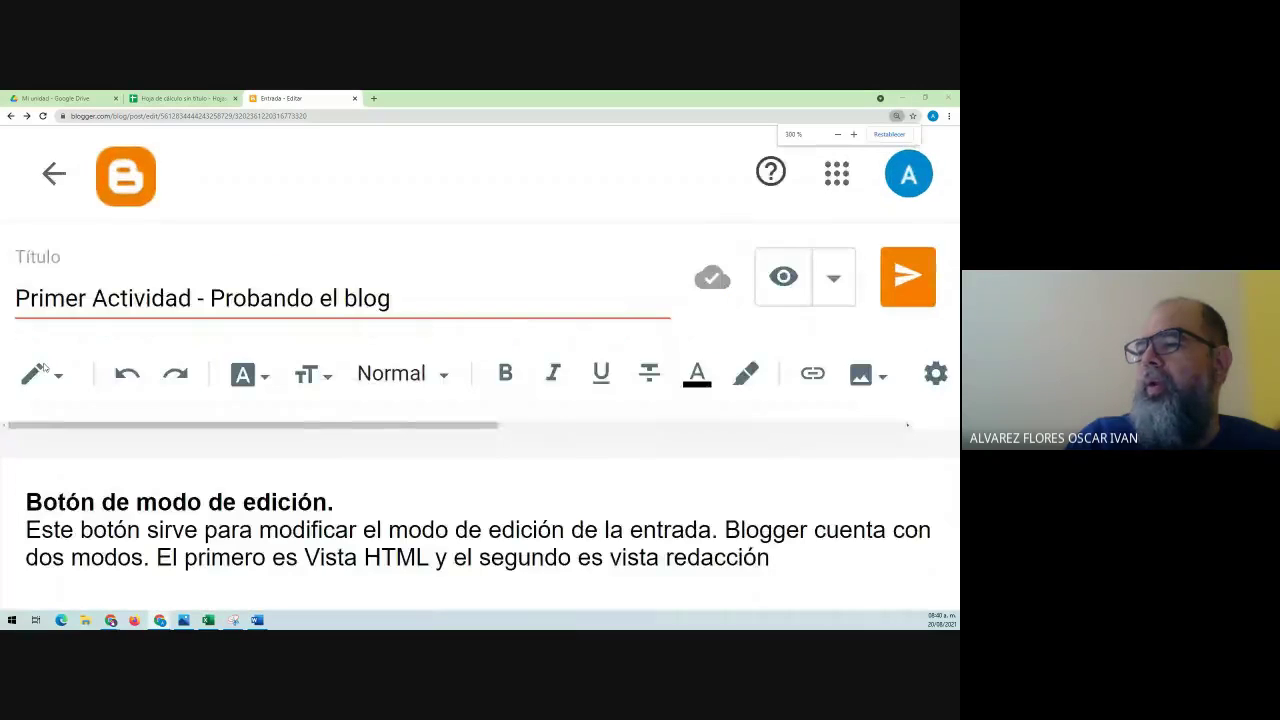
key(ctrl+minus)
key(ctrl+minus)
key(ctrl+minus)
key(ctrl+minus)
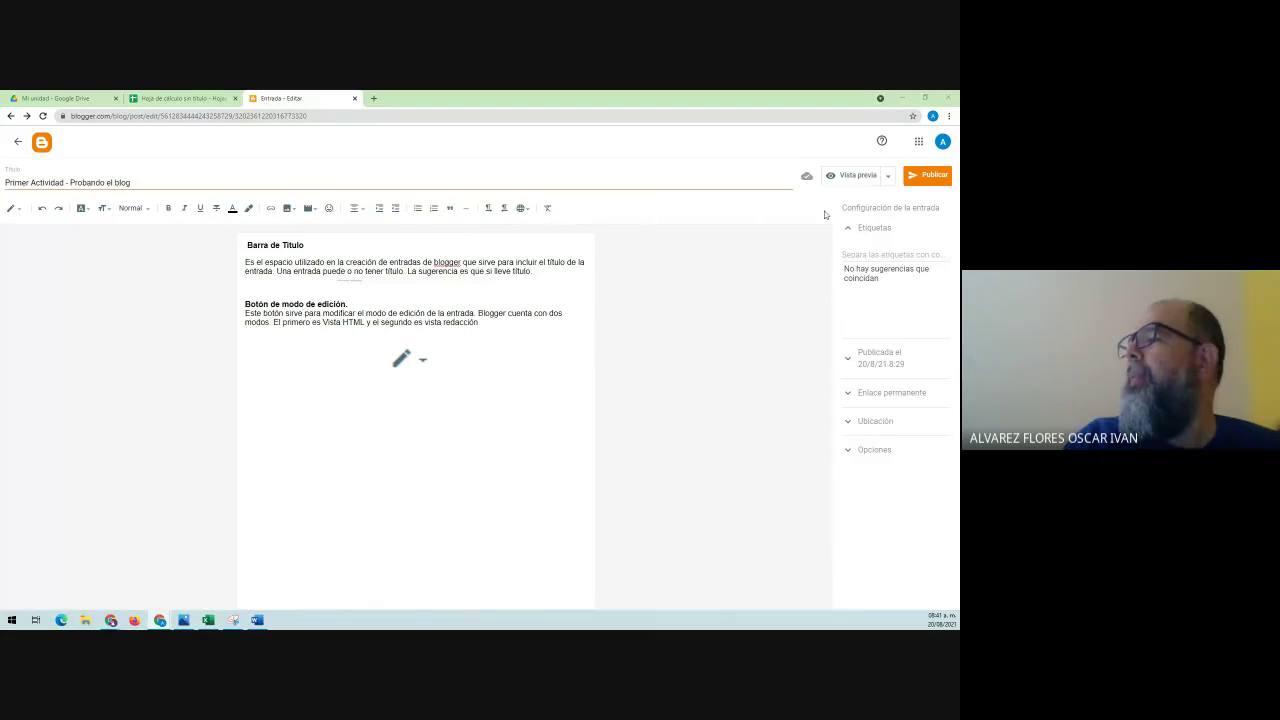
click(887, 178)
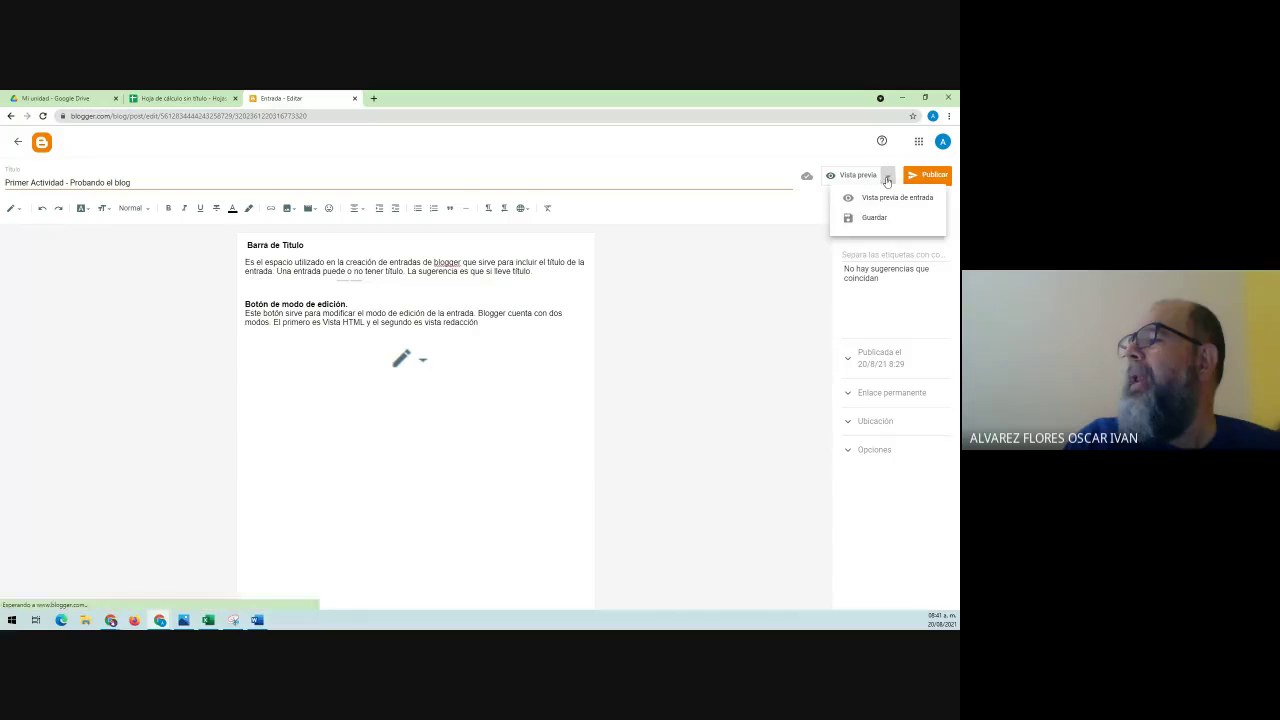
click(750, 336)
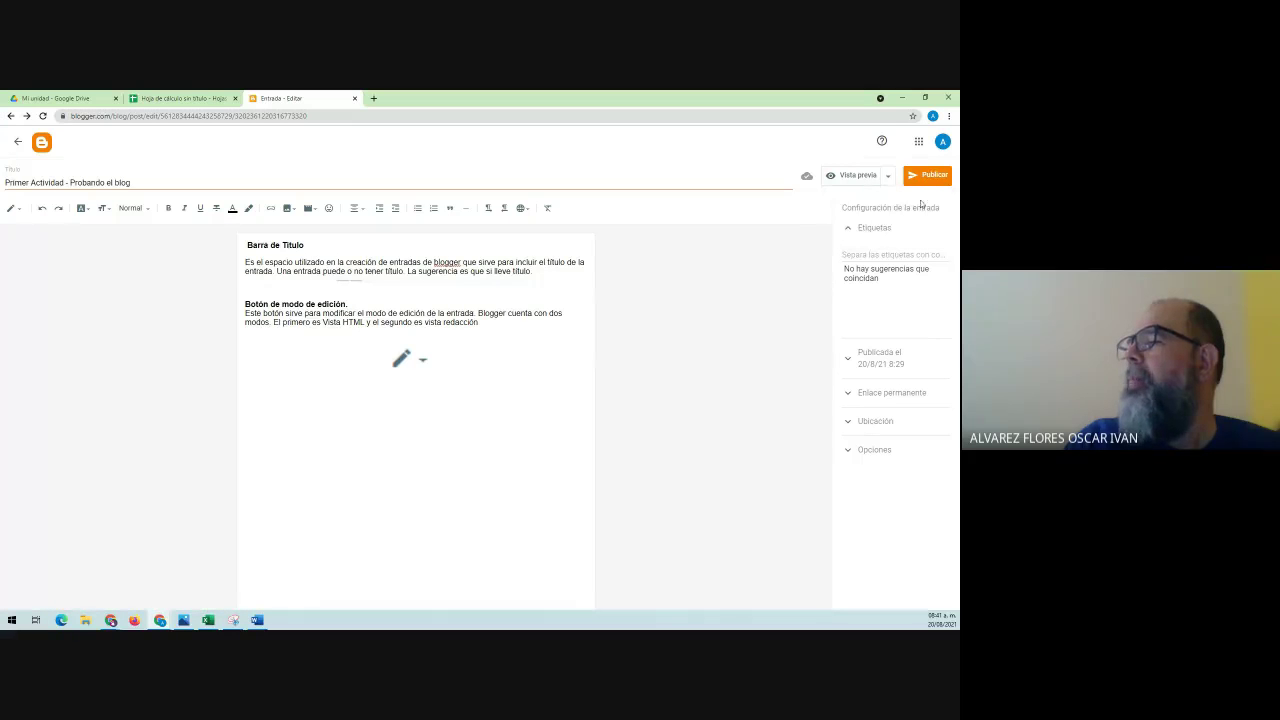
click(858, 176)
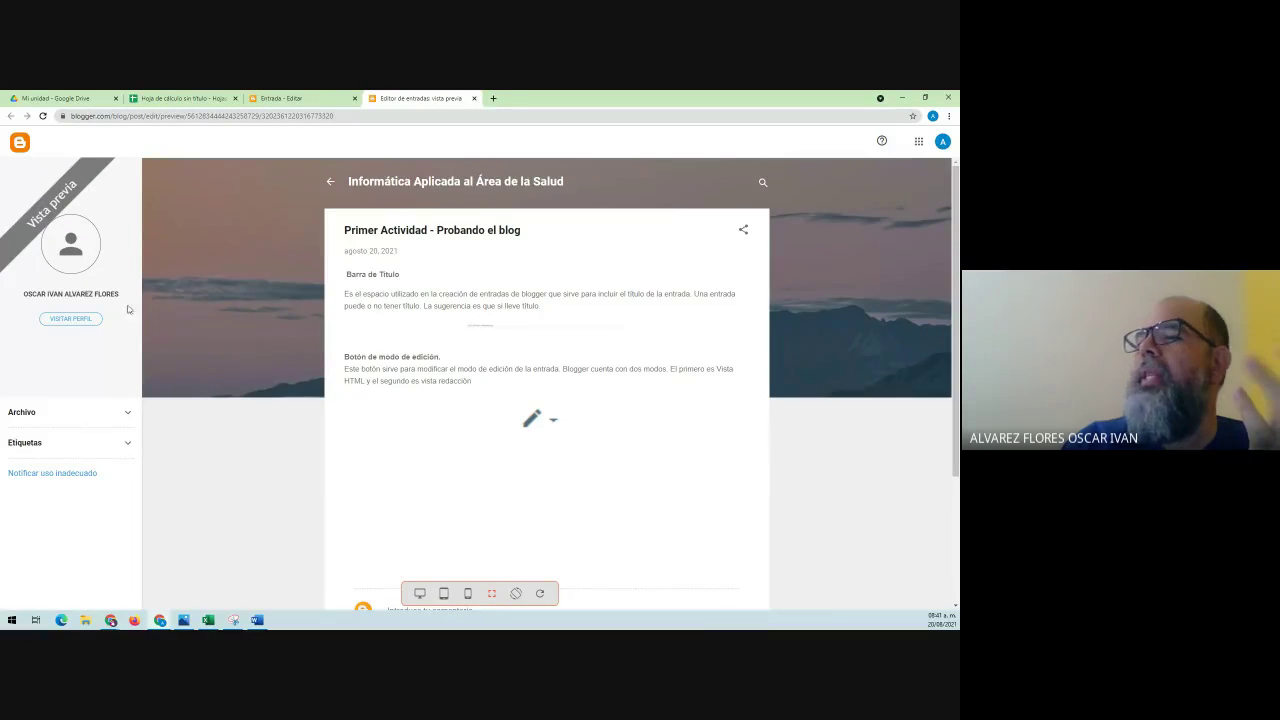
middle_click(392, 100)
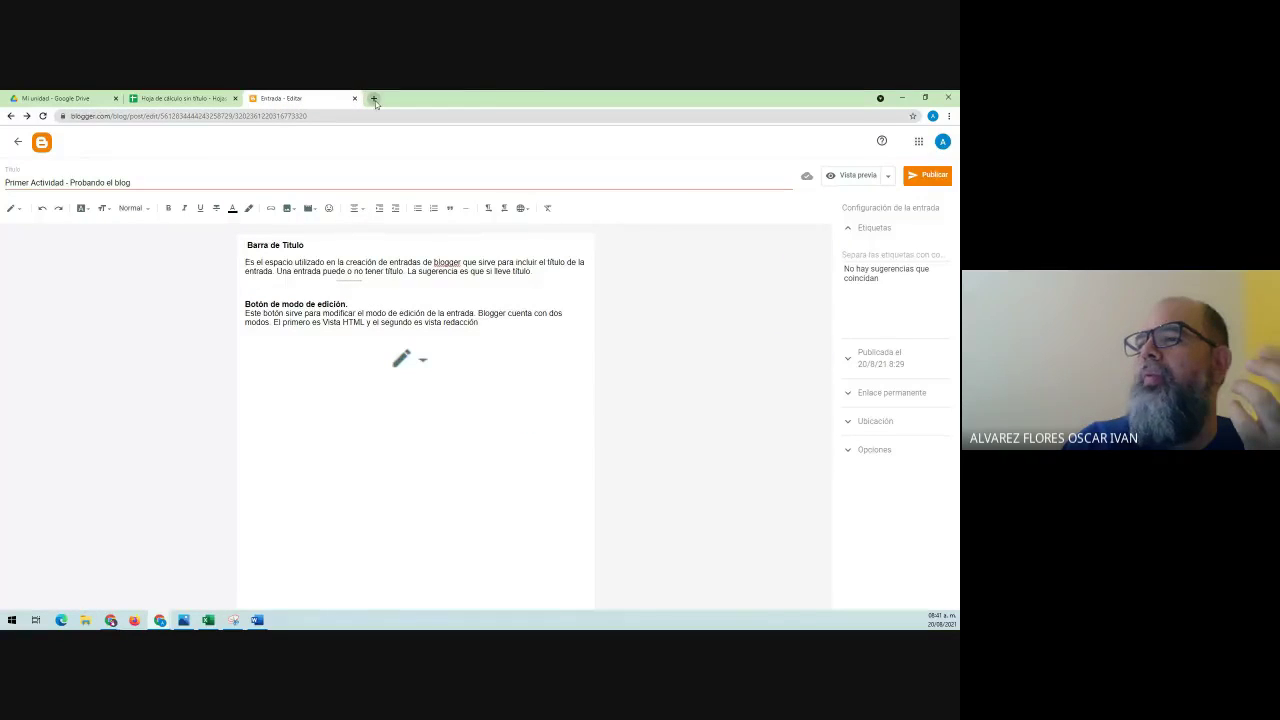
- Open the Blogger site in a new browser tab
click(374, 99)
text(d)
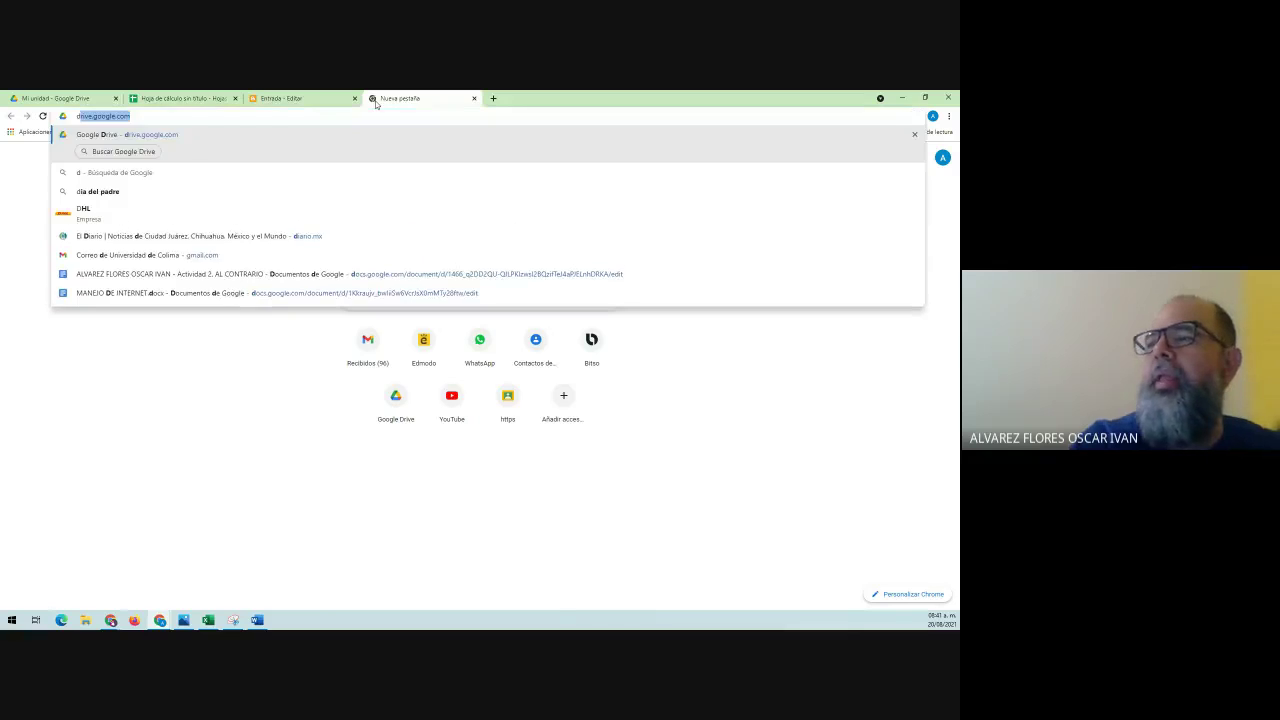
key(BackSpace)
key(BackSpace)
text(blogger.)
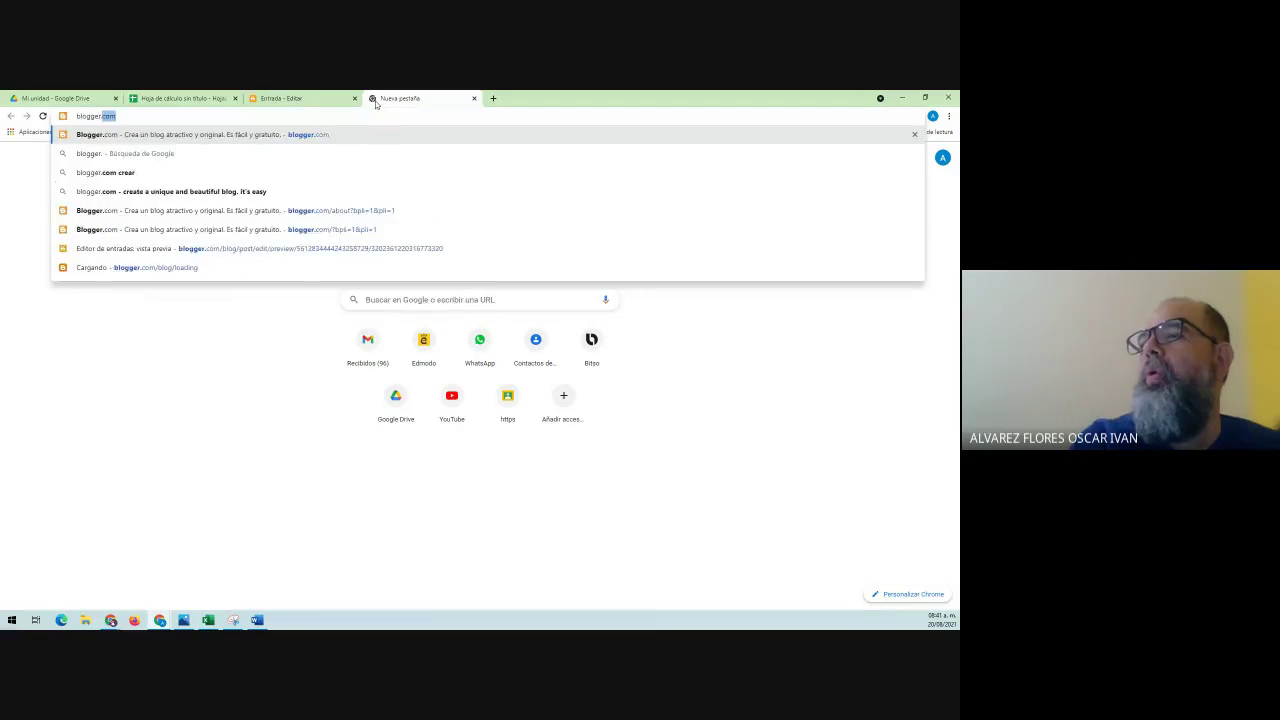
key(Return)
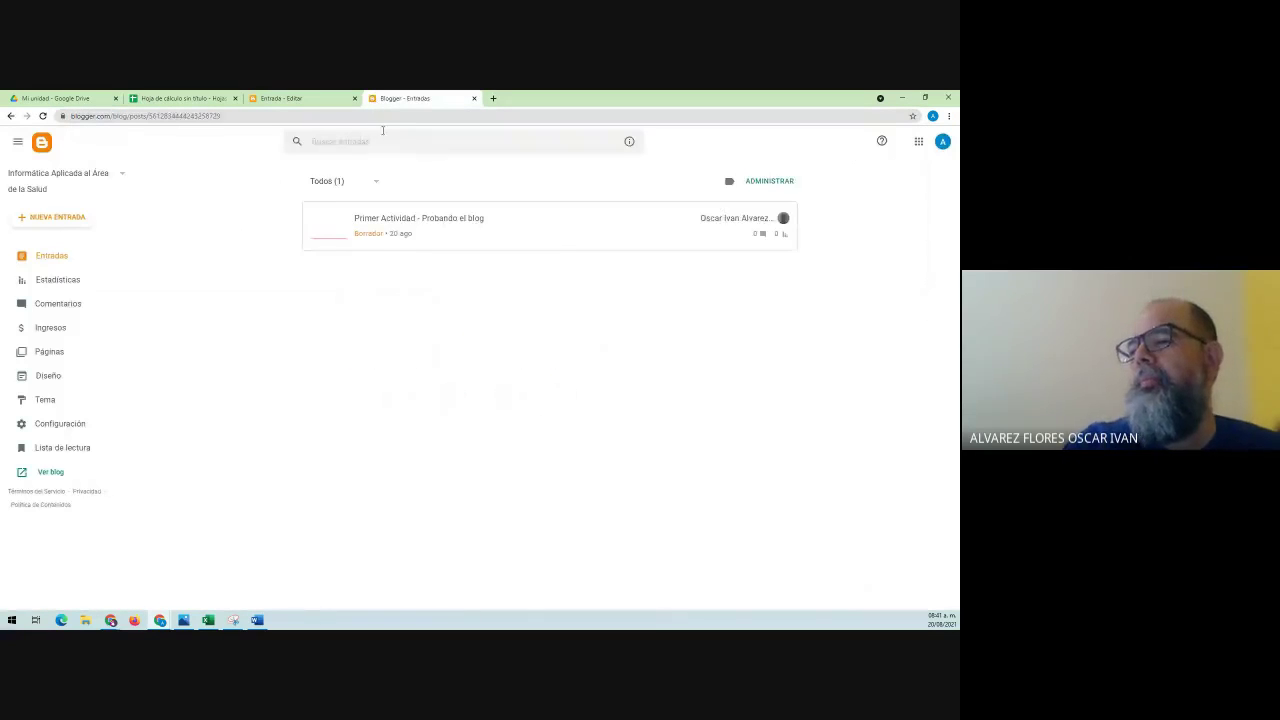
- Apply the Simple Bold theme, accept the gadgets warning, and return to the post editor
click(55, 402)
scroll(370, 385, down, 10)
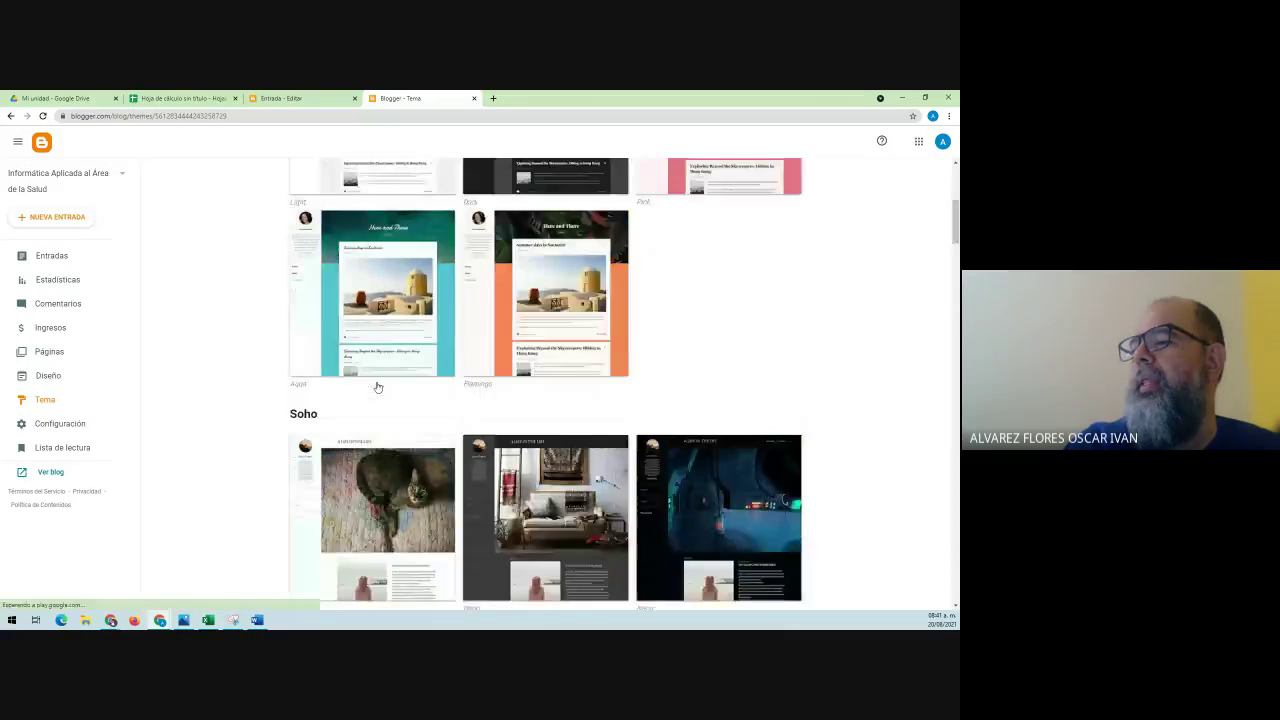
scroll(377, 388, down, 8)
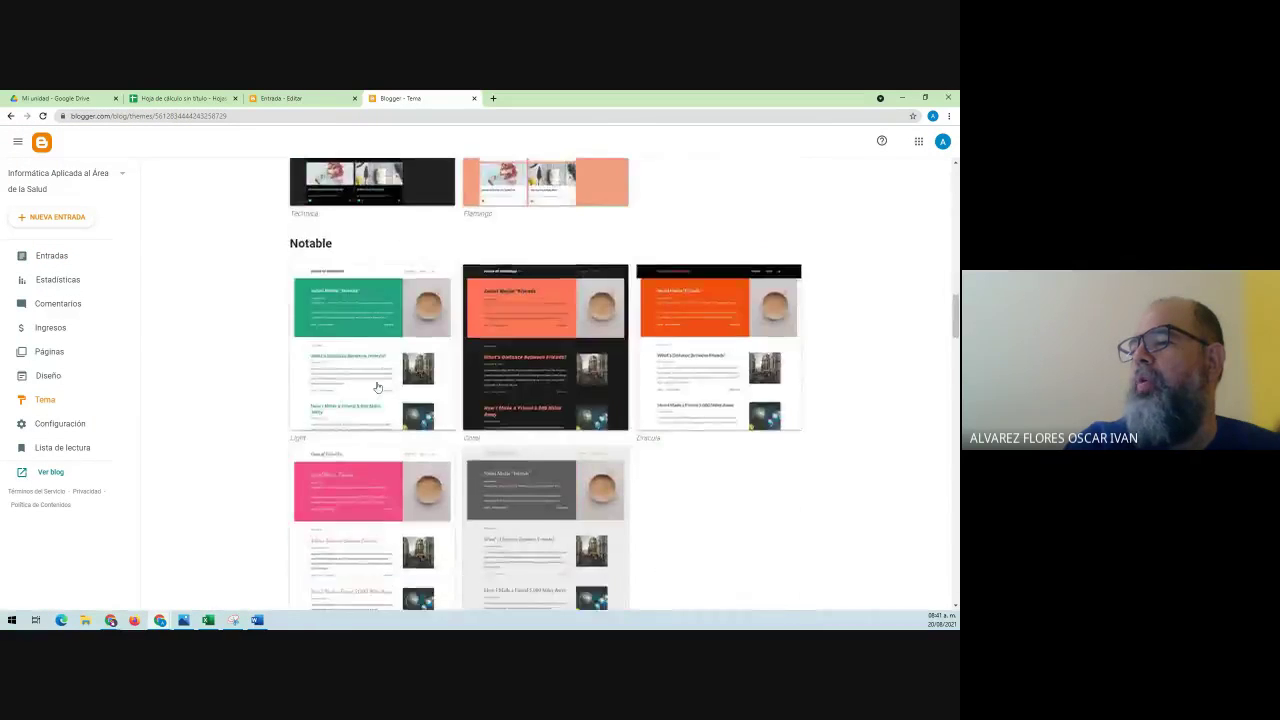
click(372, 370)
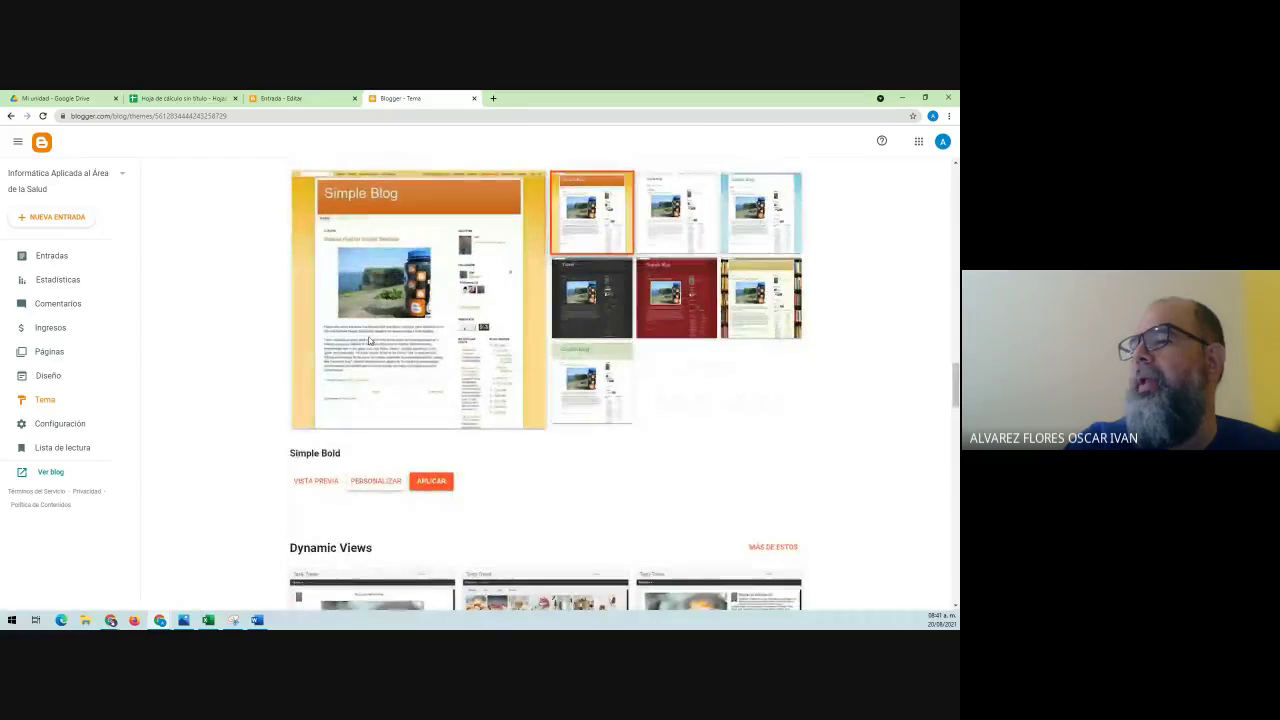
click(430, 483)
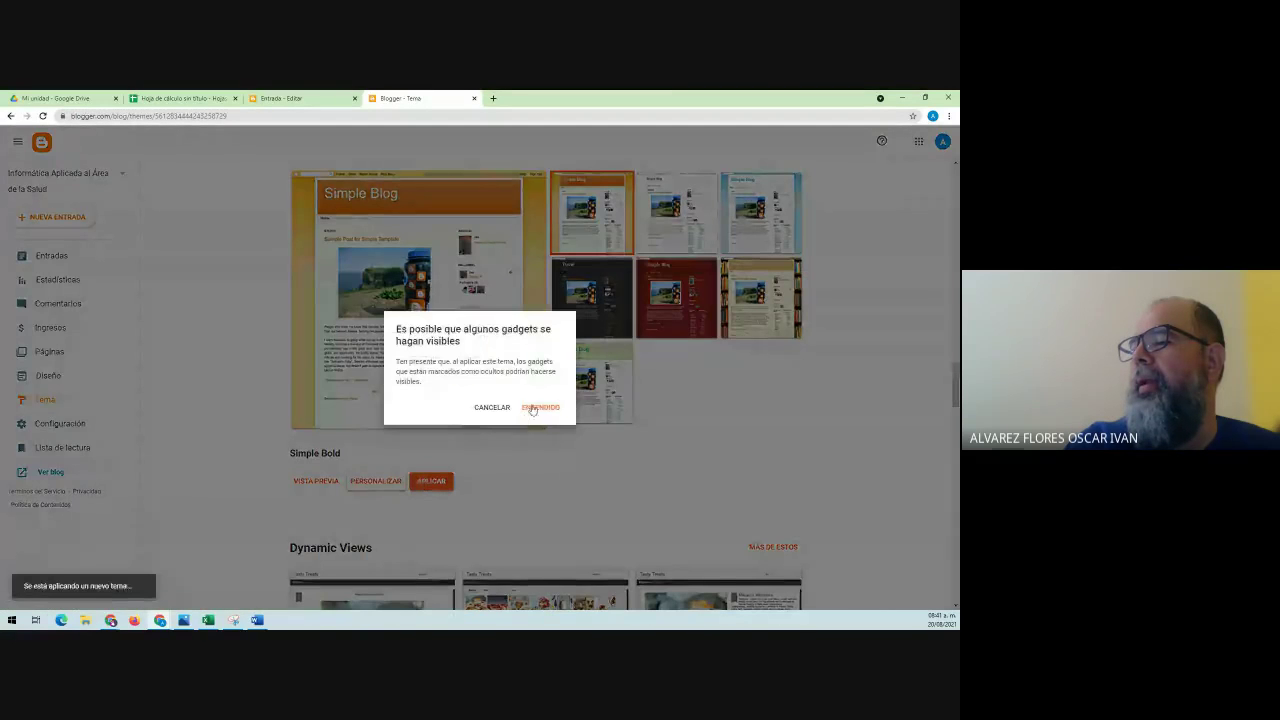
click(535, 406)
click(296, 97)
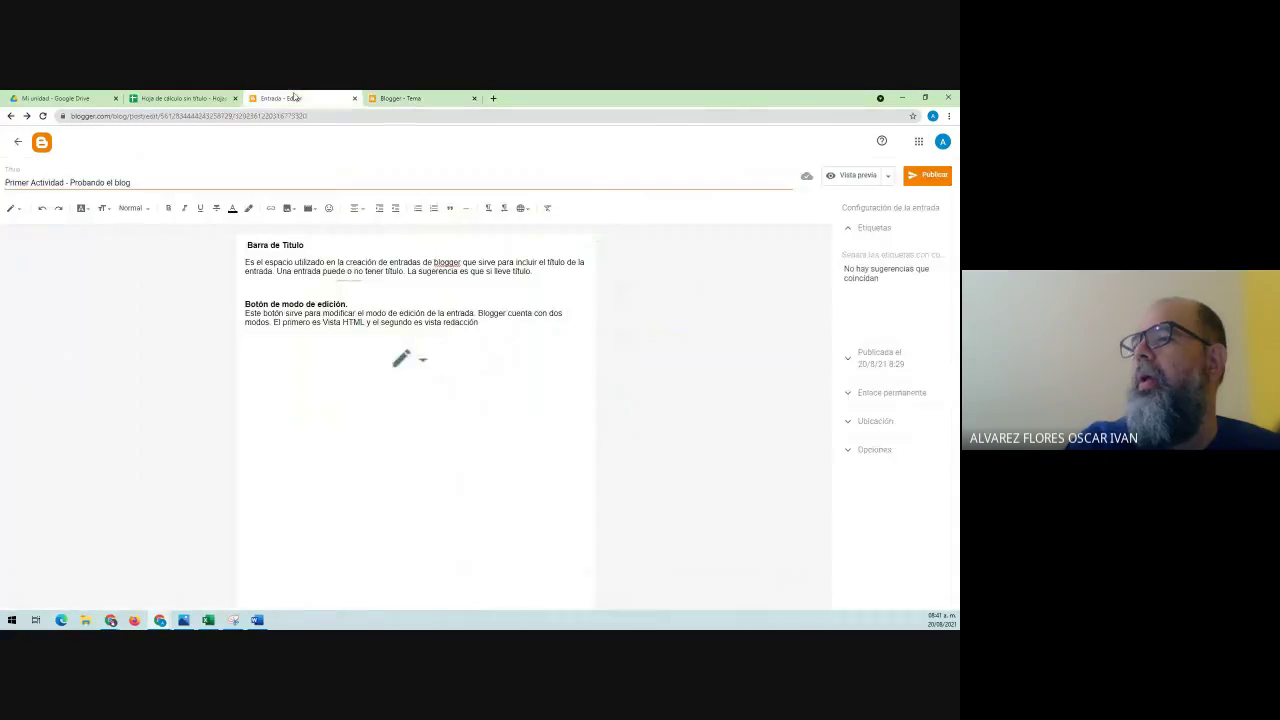
- Preview the post in Simple Bold, close the preview, and bring Snipping Tool forward
click(861, 181)
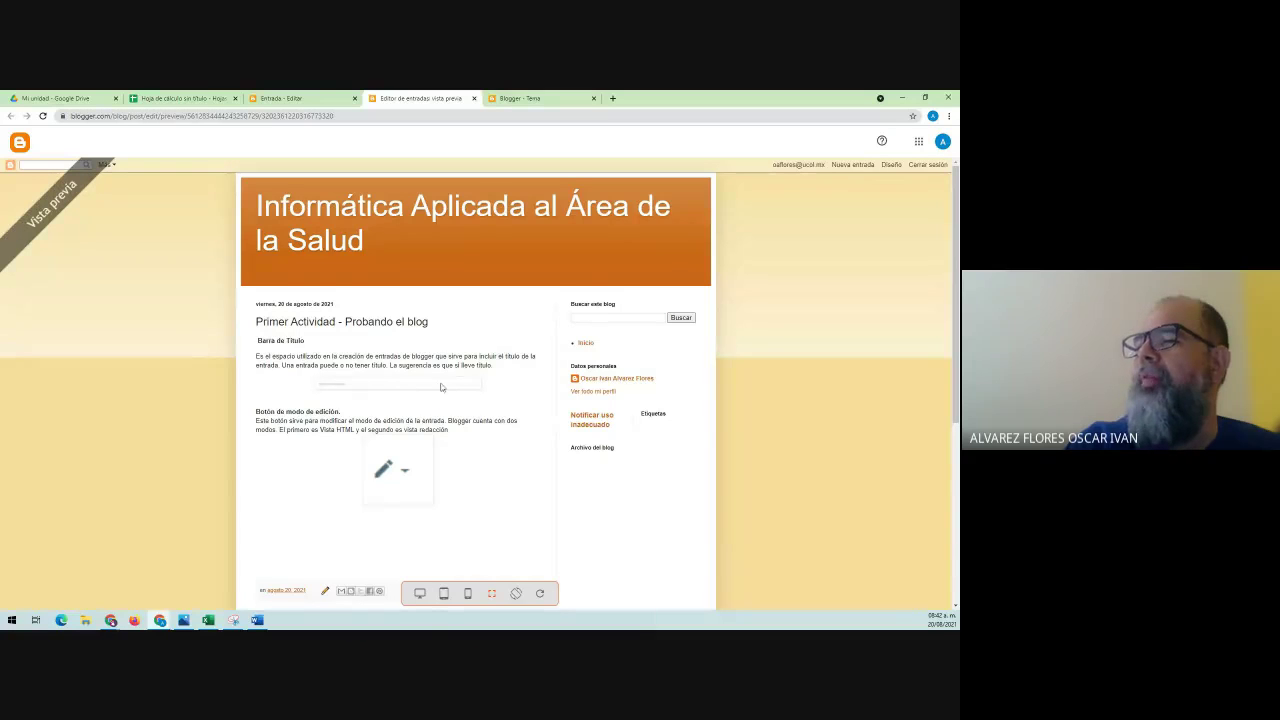
click(474, 98)
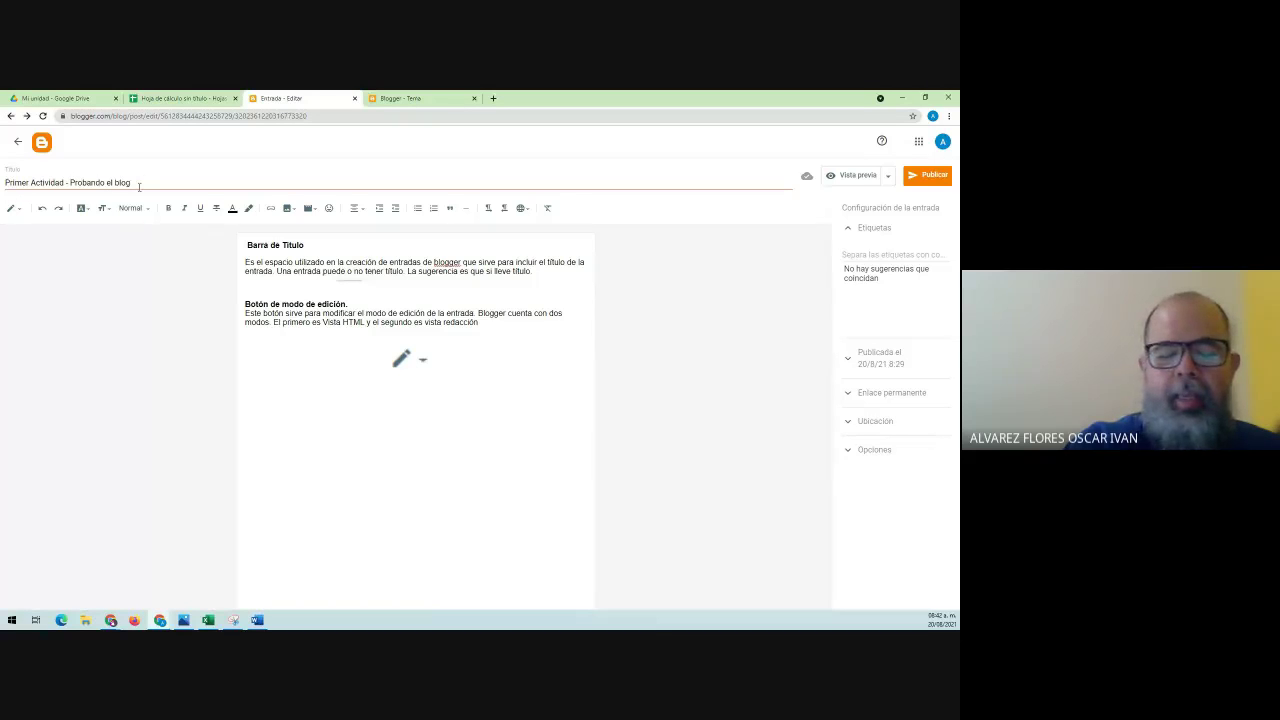
key(alt+Tab)
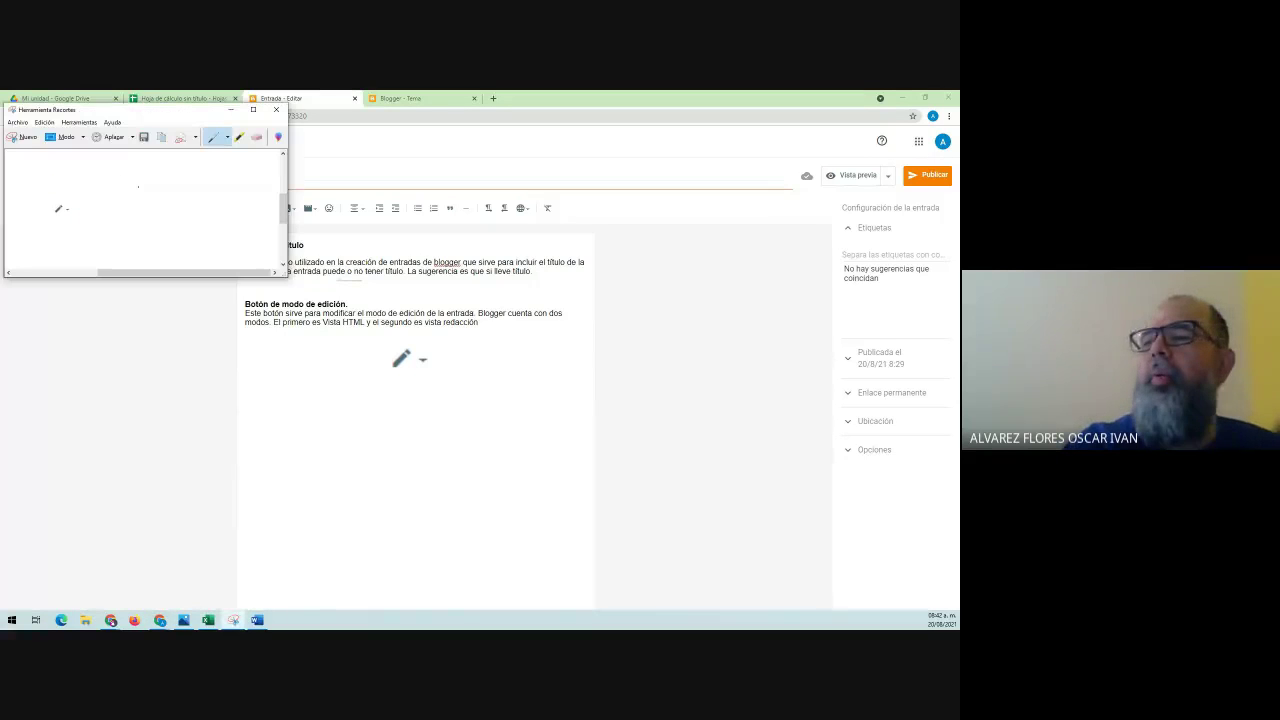
- Close the old Snipping Tool window and snip the post's title field
click(18, 122)
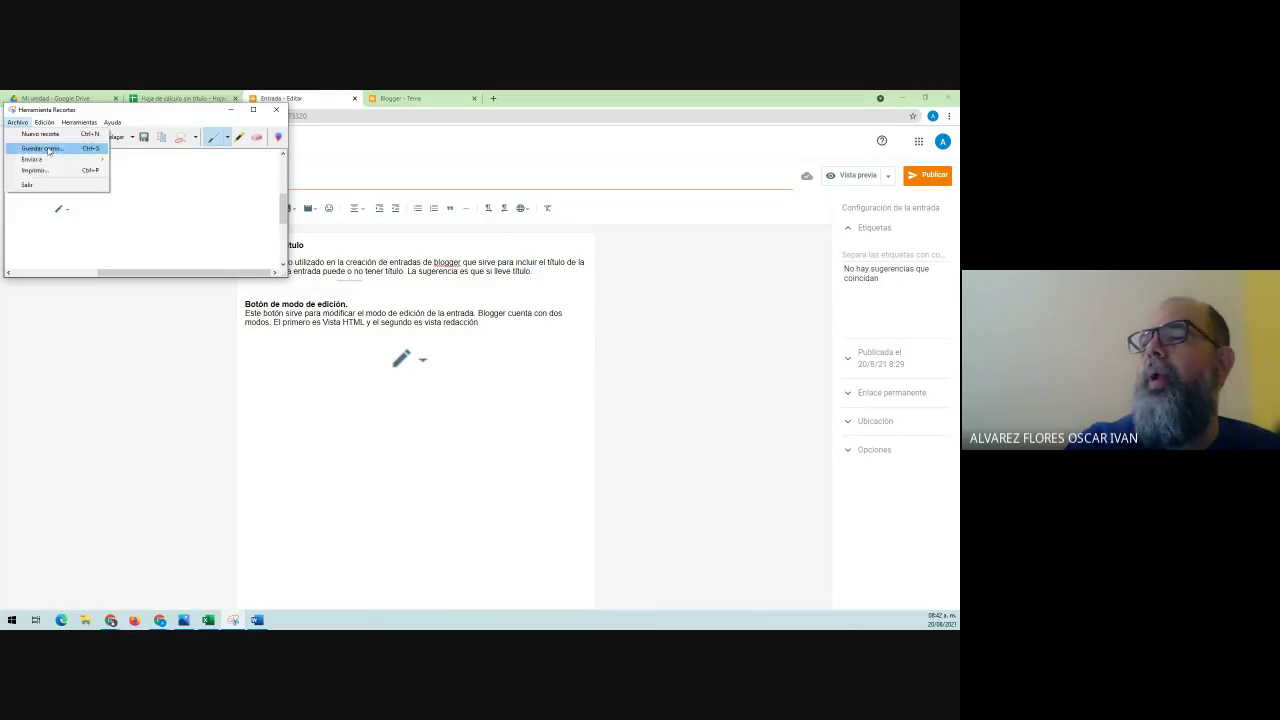
click(97, 184)
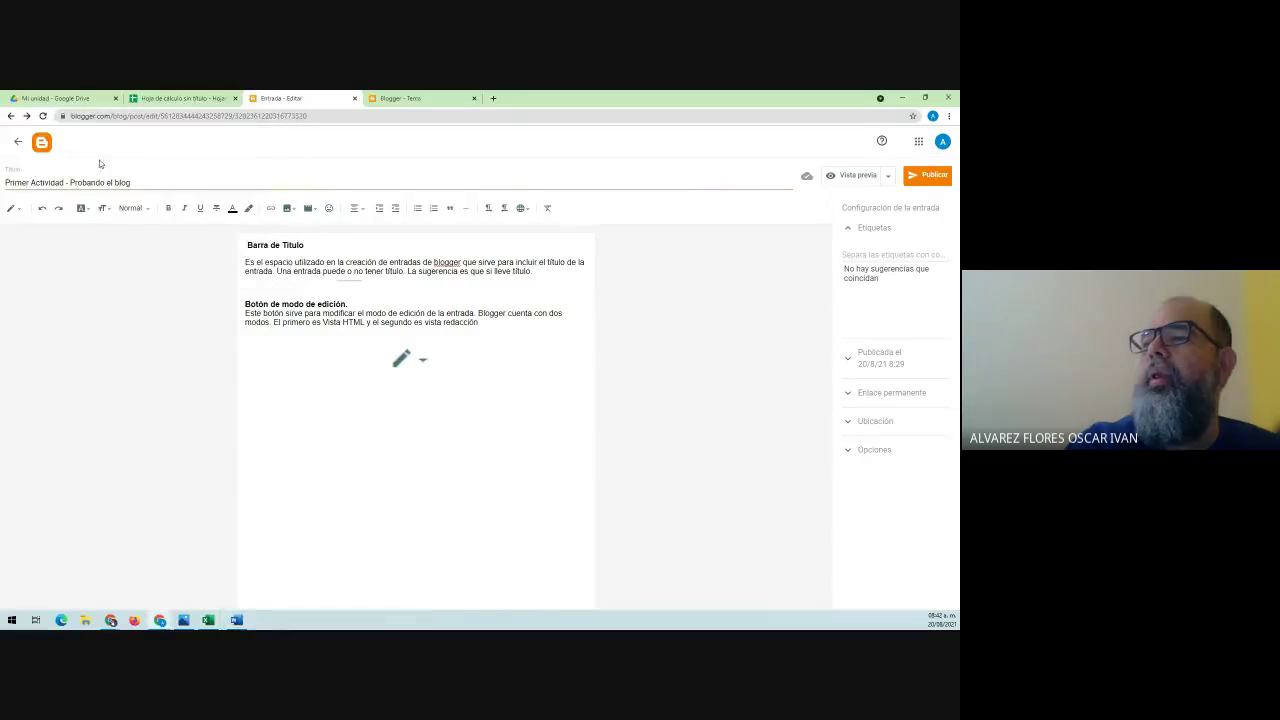
key(super+shift+s)
drag(3, 162, 137, 192)
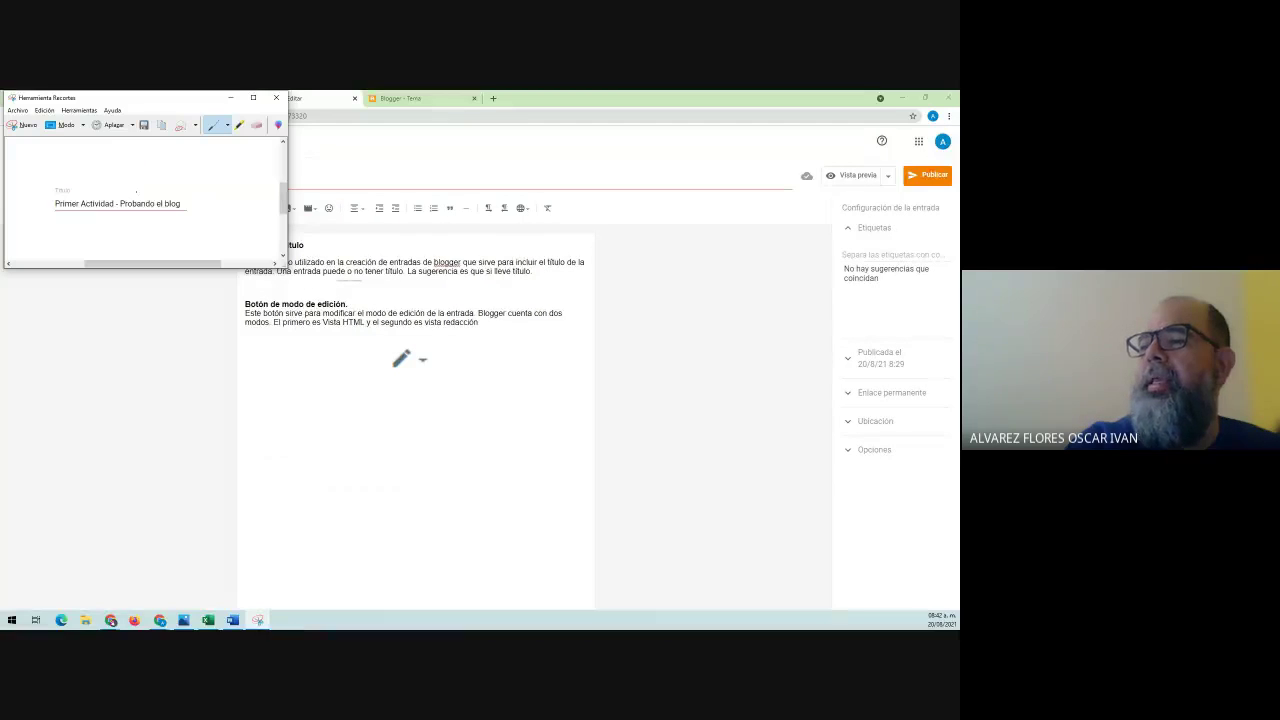
- Paste the title snip over the thin image and restore the edit-mode heading's line breaks
click(371, 283)
click(366, 281)
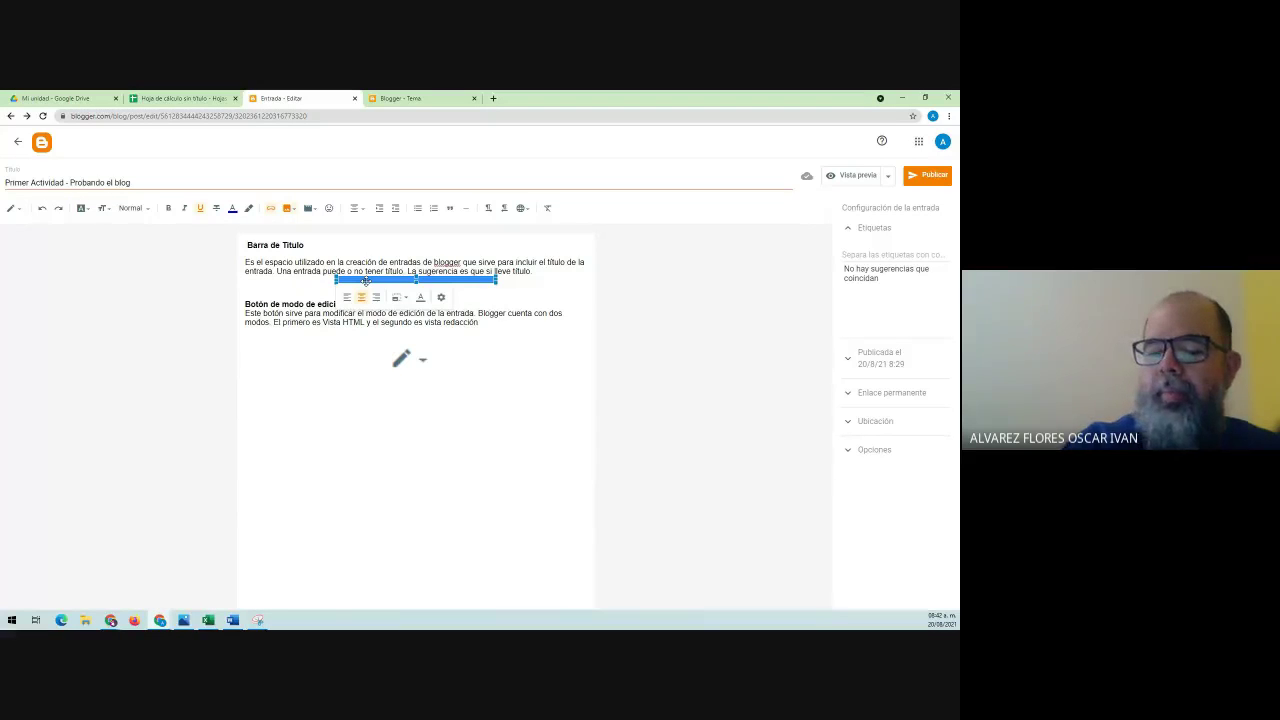
key(ctrl+v)
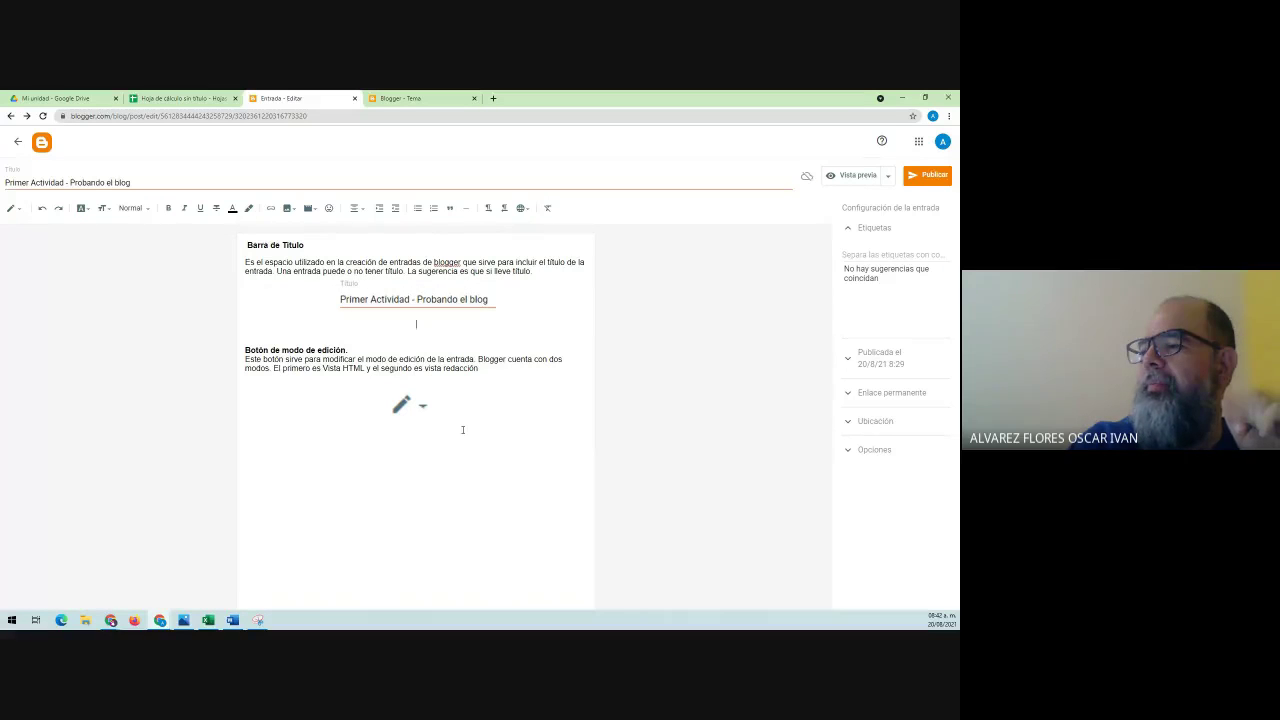
key(BackSpace)
key(BackSpace)
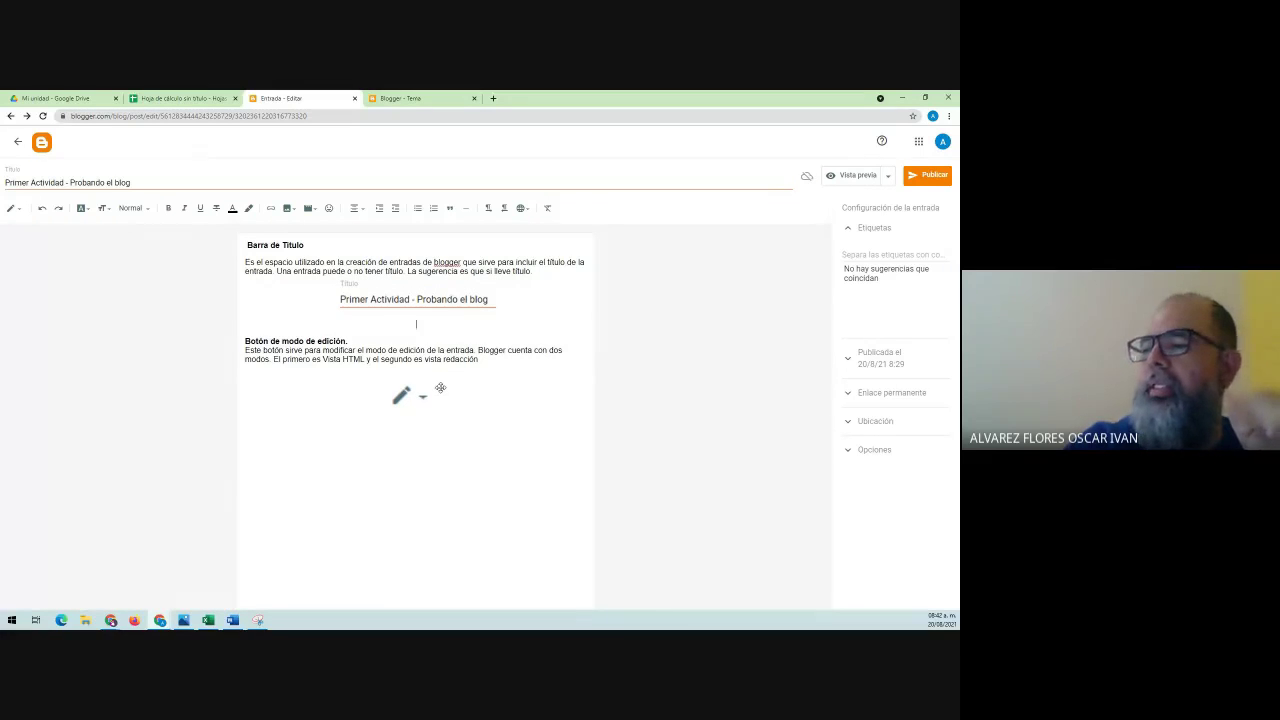
key(BackSpace)
key(BackSpace)
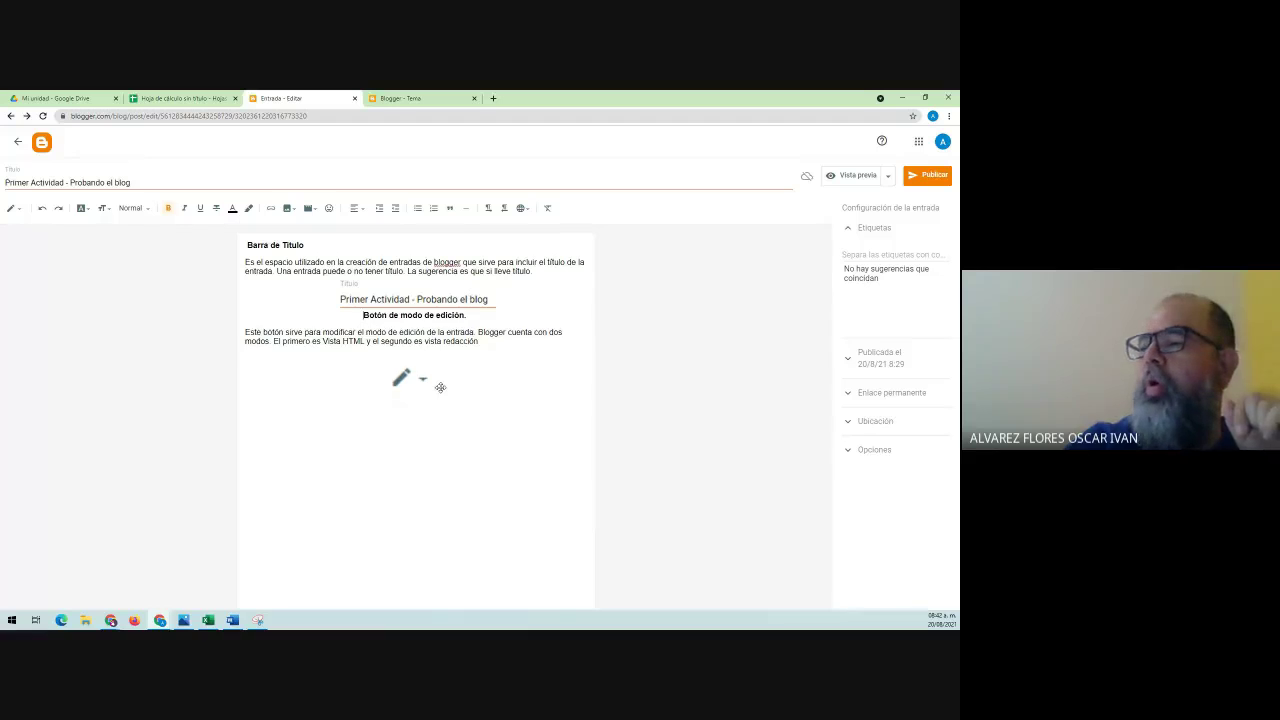
key(Return)
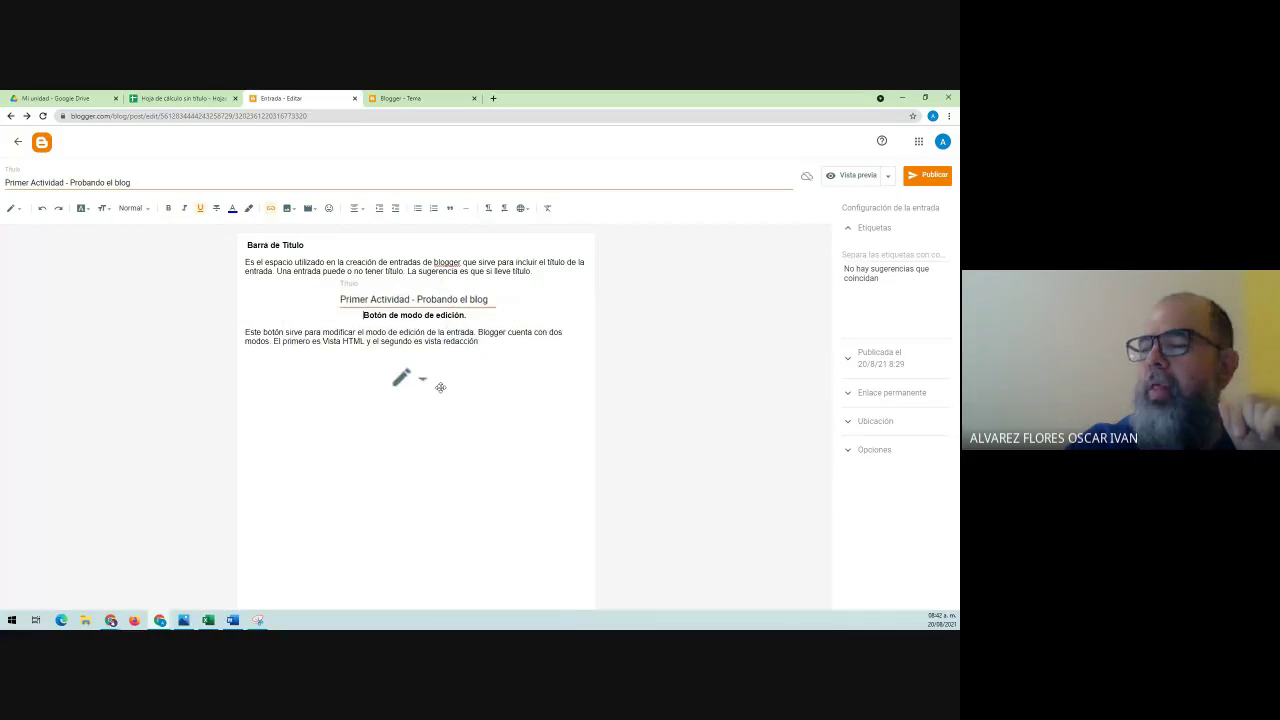
key(Return)
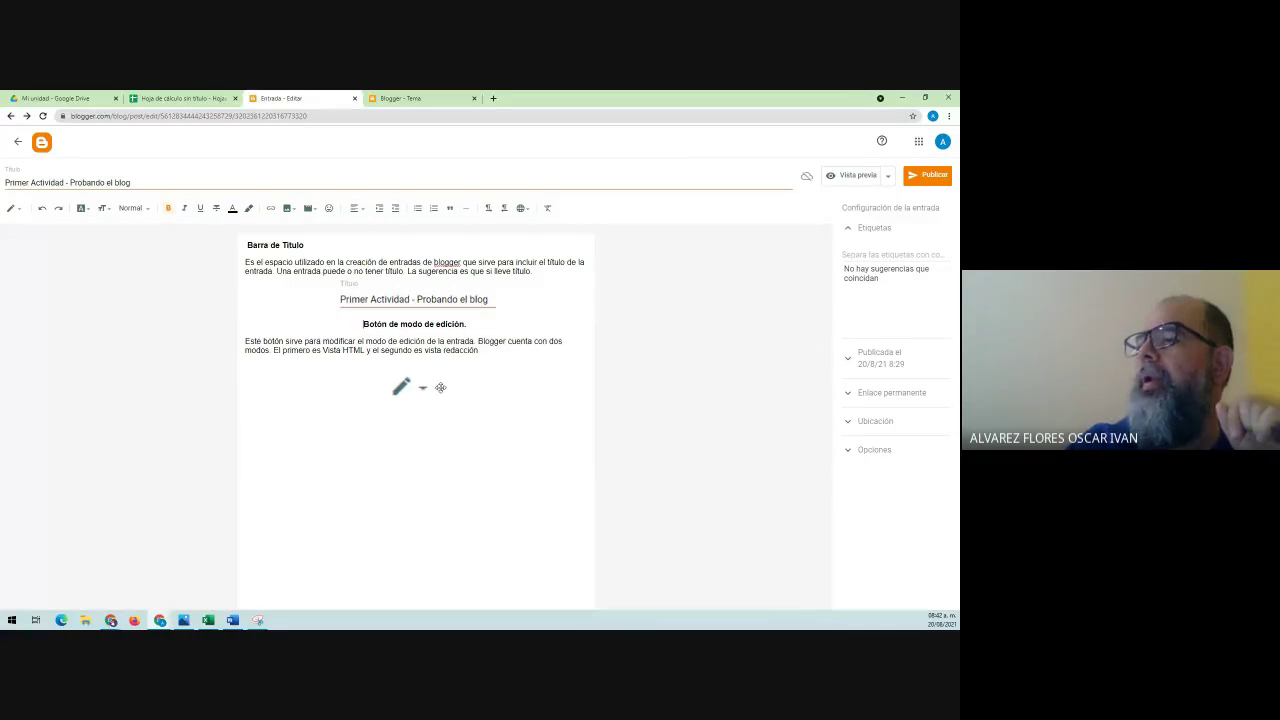
- Left-align the heading, then delete and re-paste 'Botón de modo de edición.' after a blank line
click(361, 210)
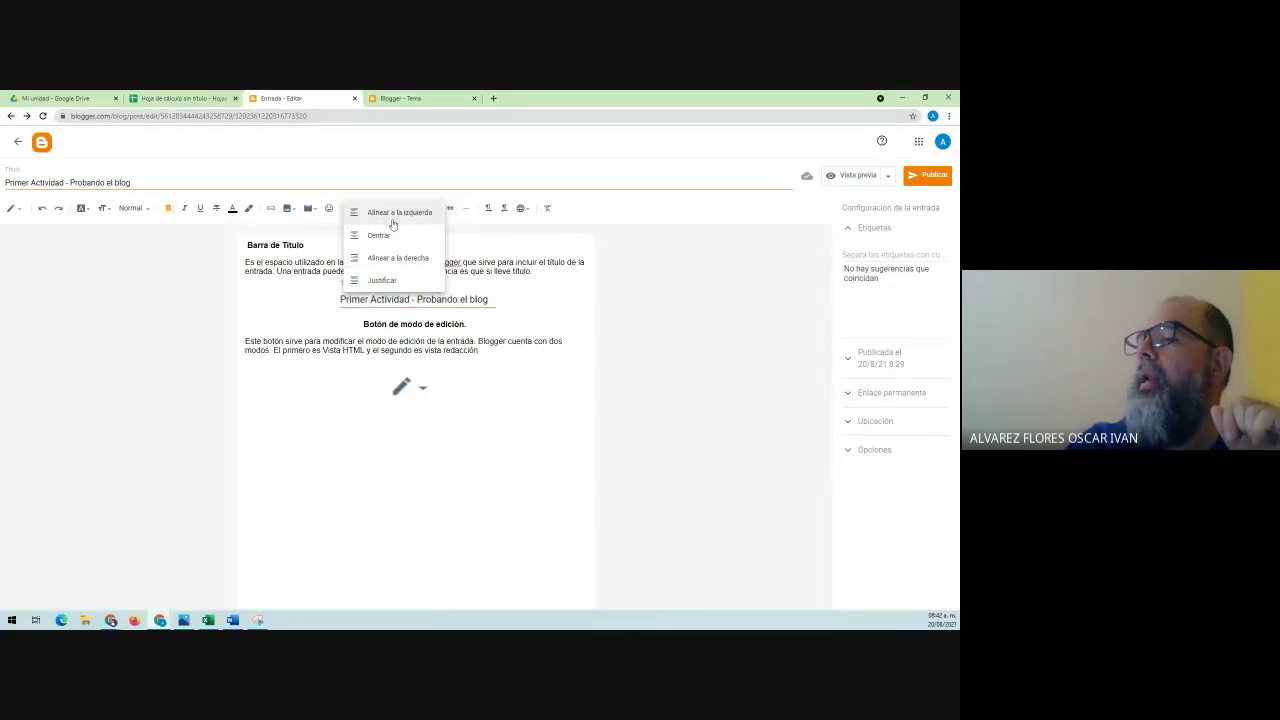
click(393, 216)
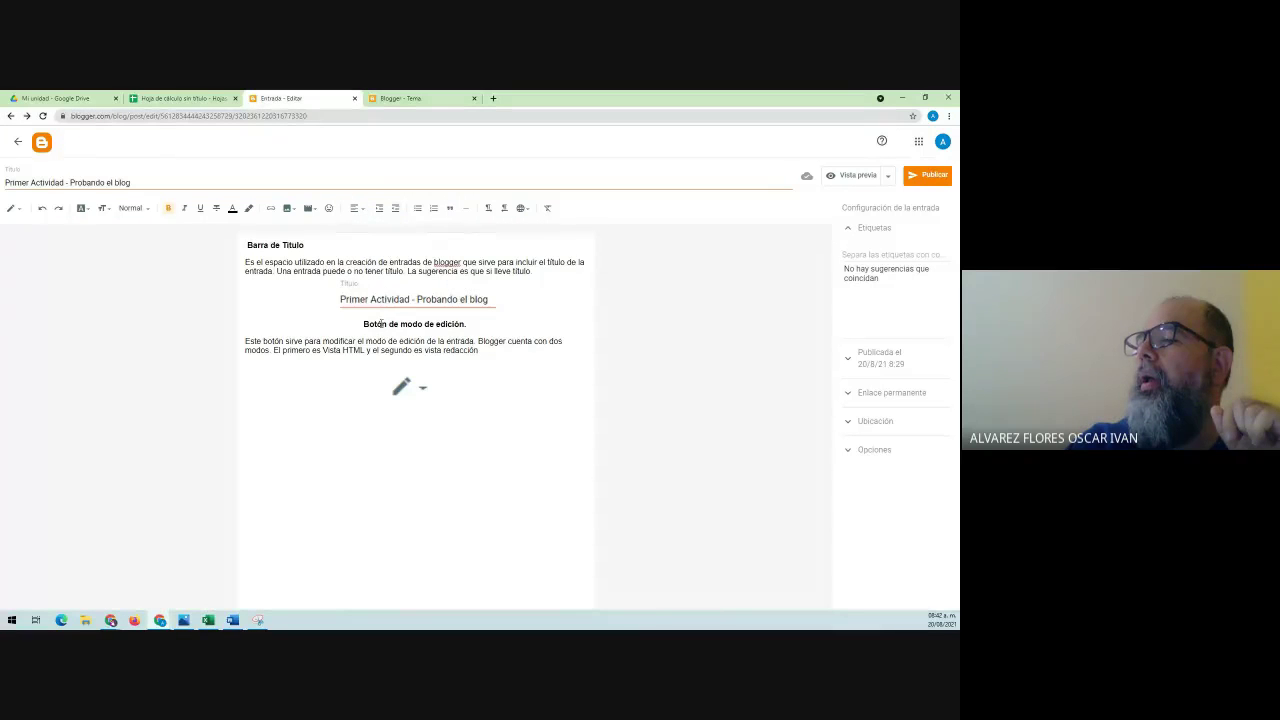
click(358, 209)
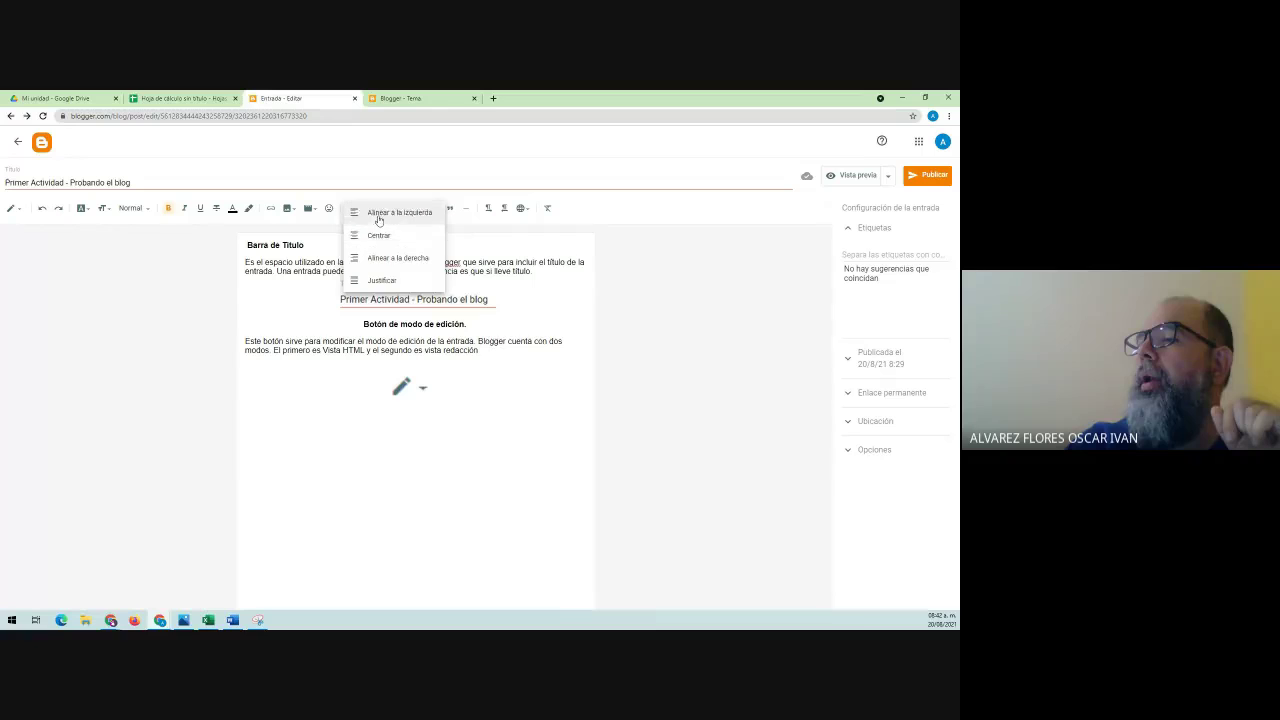
click(378, 218)
triple_click(365, 323)
key(ctrl+c)
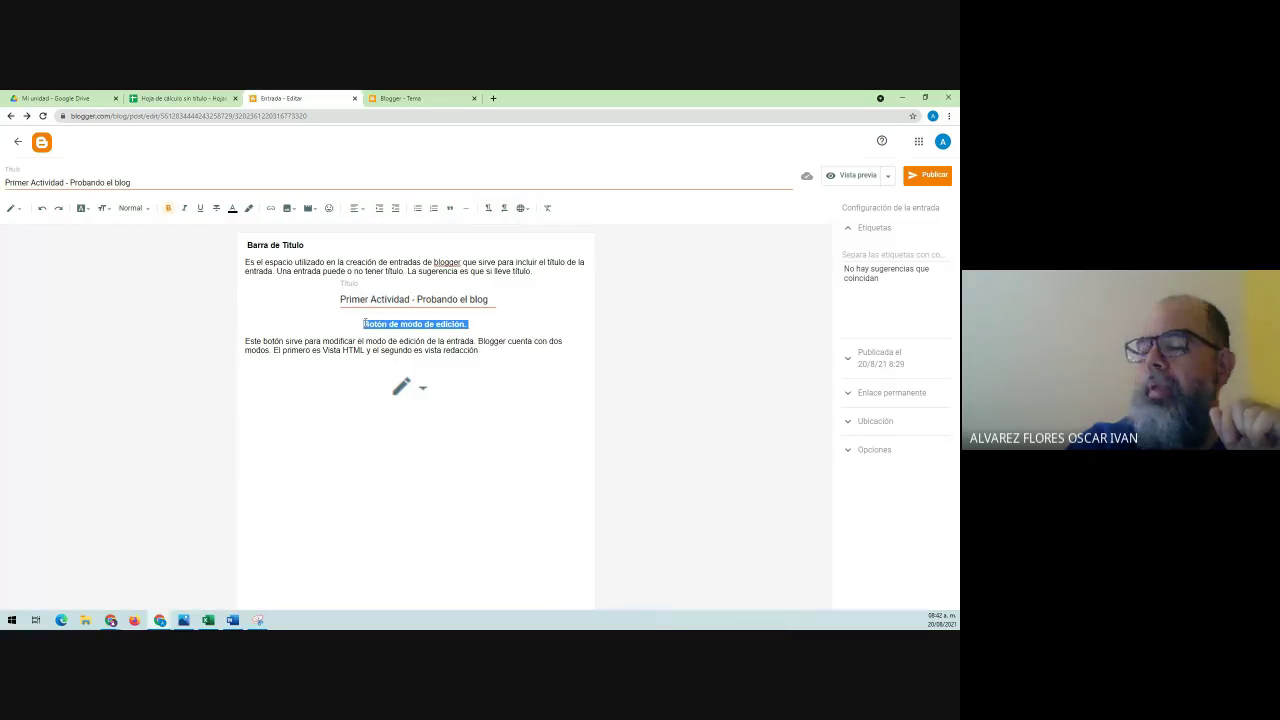
key(Delete)
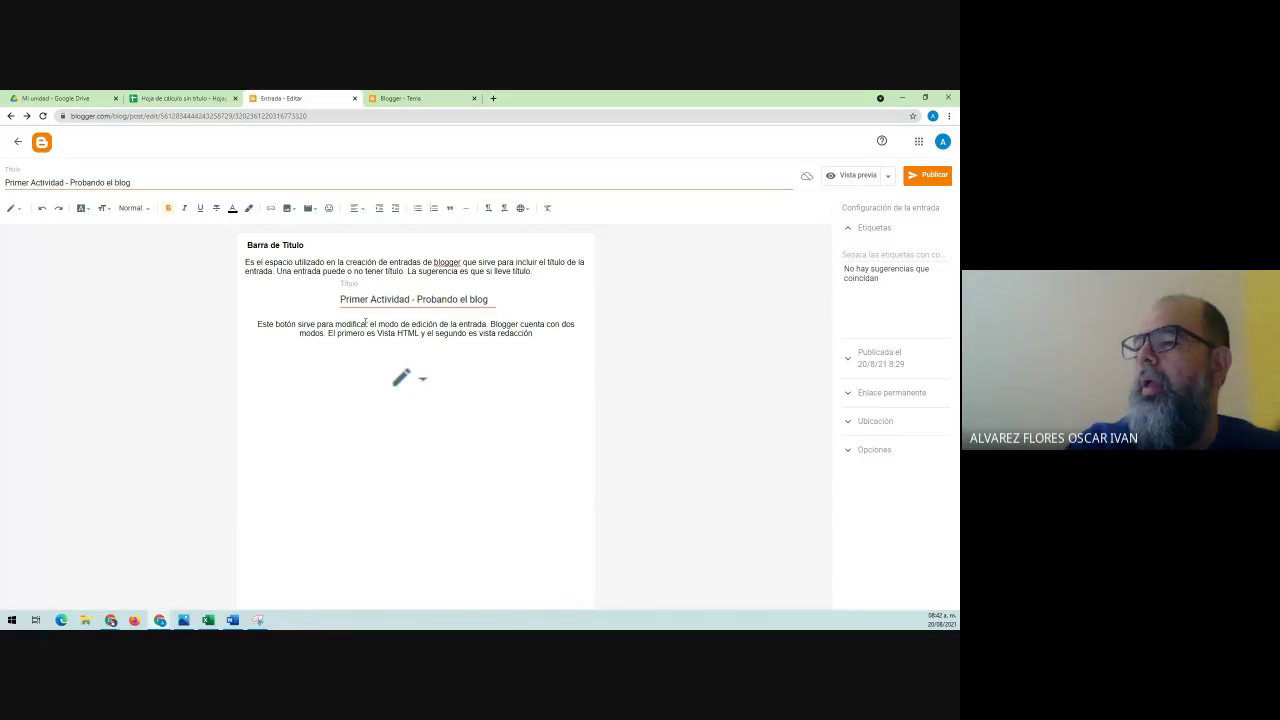
key(Return)
key(Return)
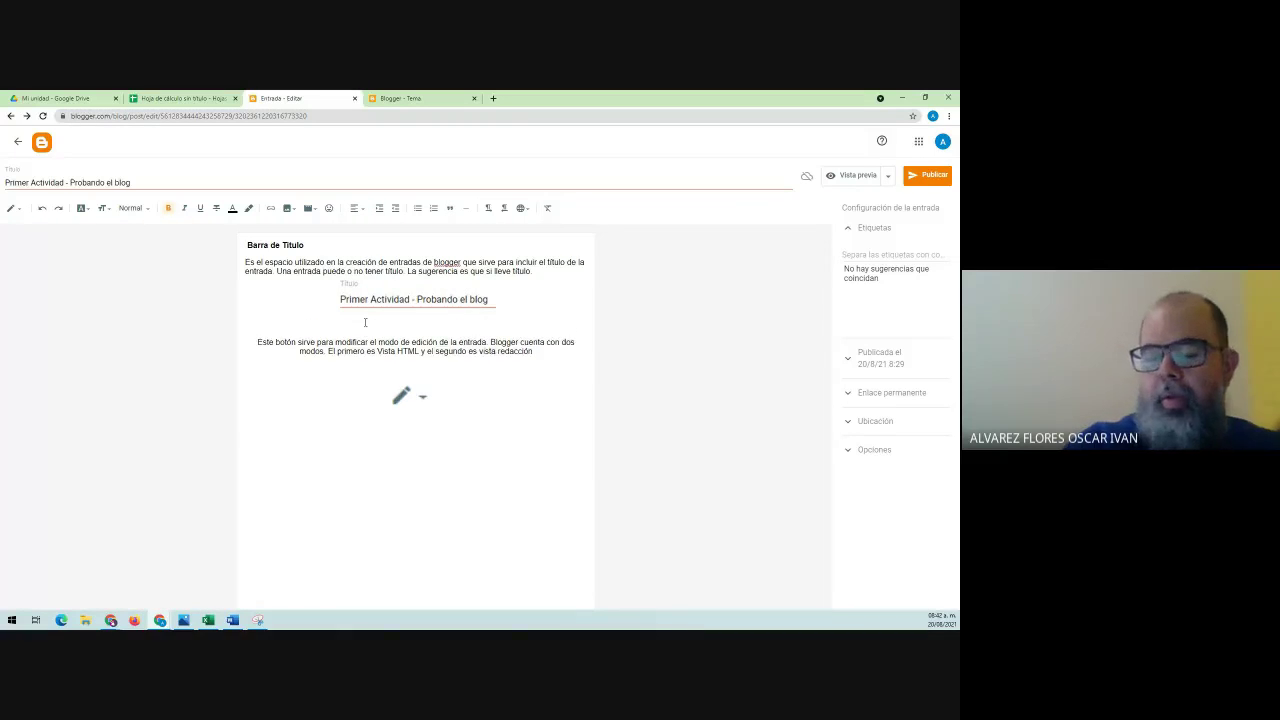
key(ctrl+v)
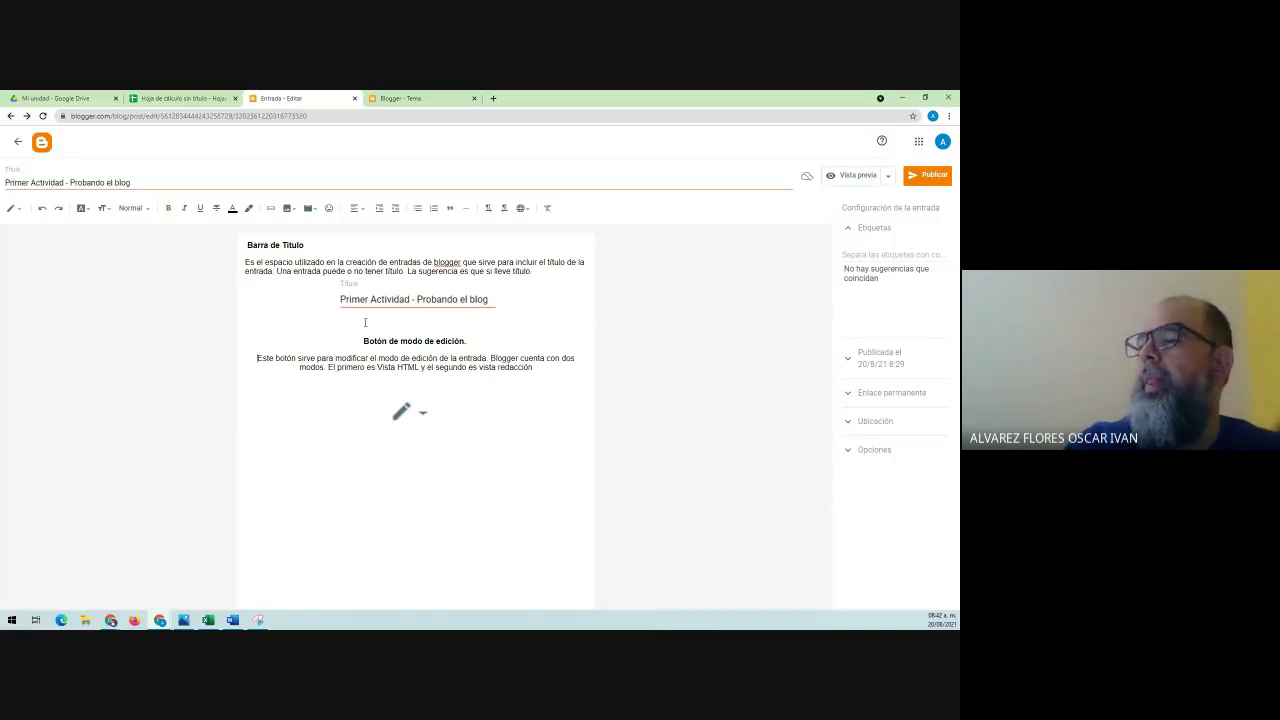
- Try centre, left and right alignment on the heading and paragraph, ending left-aligned
drag(366, 339, 537, 367)
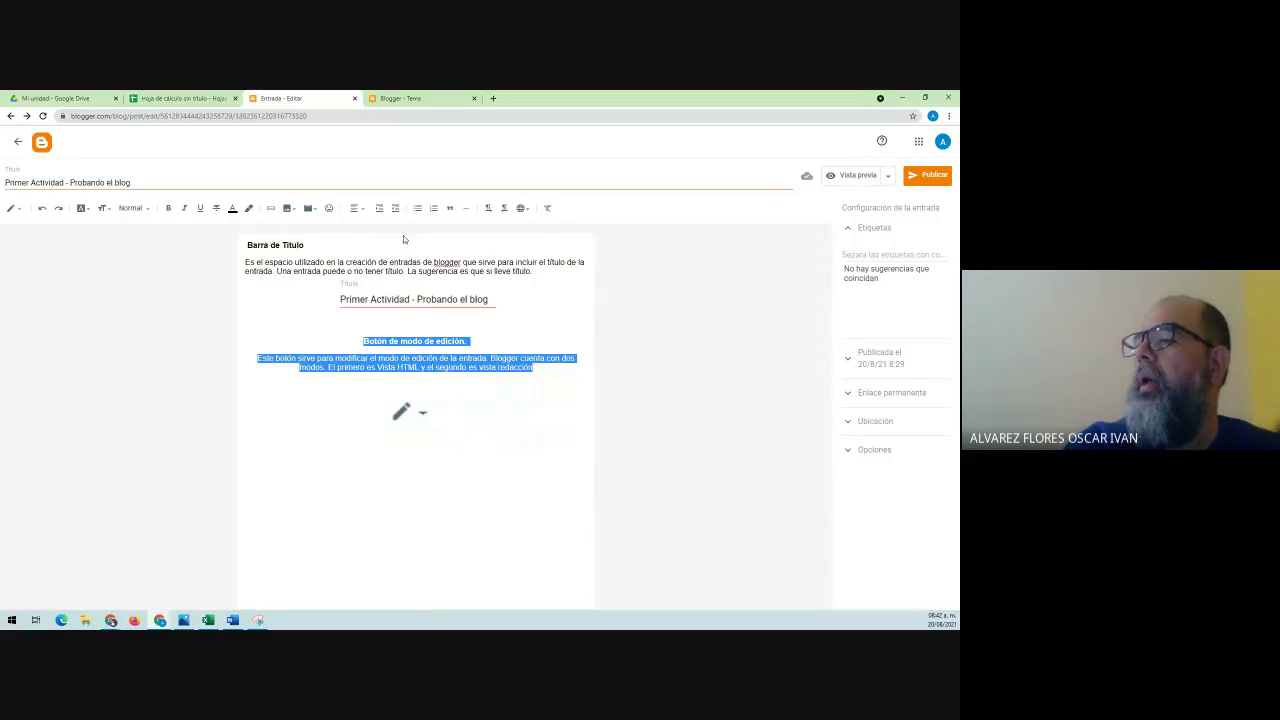
click(356, 210)
click(372, 235)
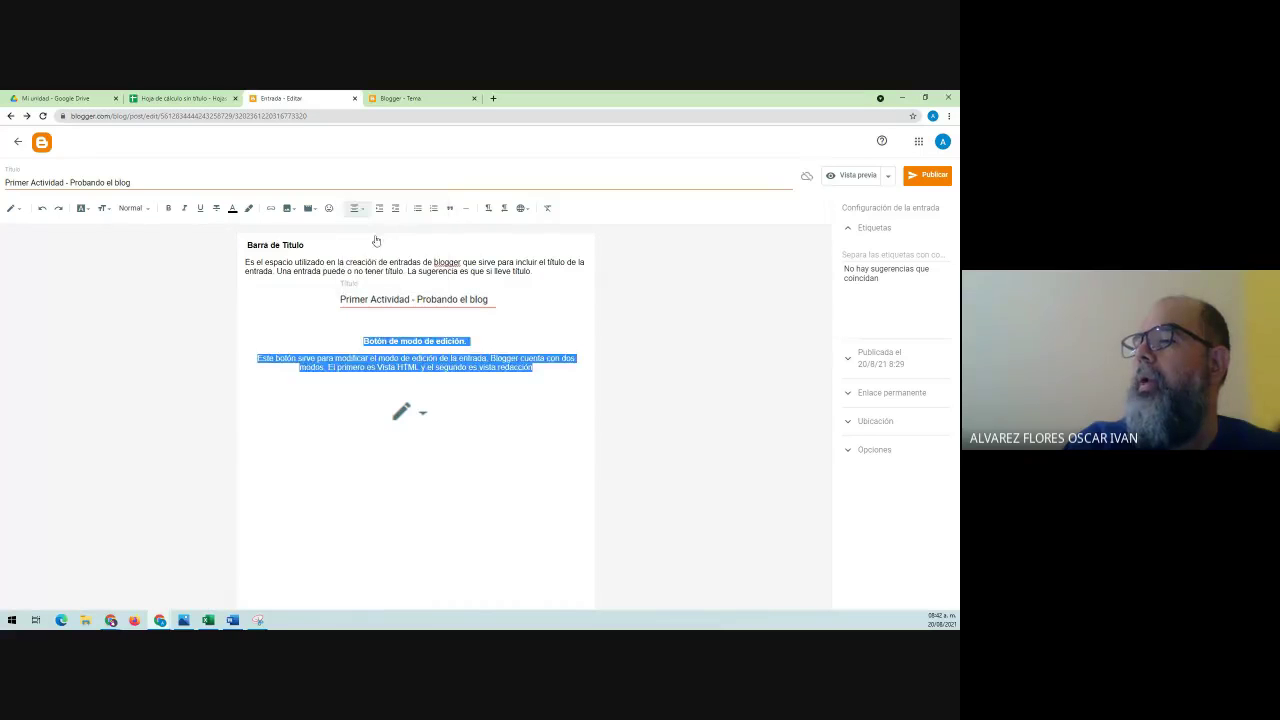
click(367, 210)
click(375, 190)
click(360, 212)
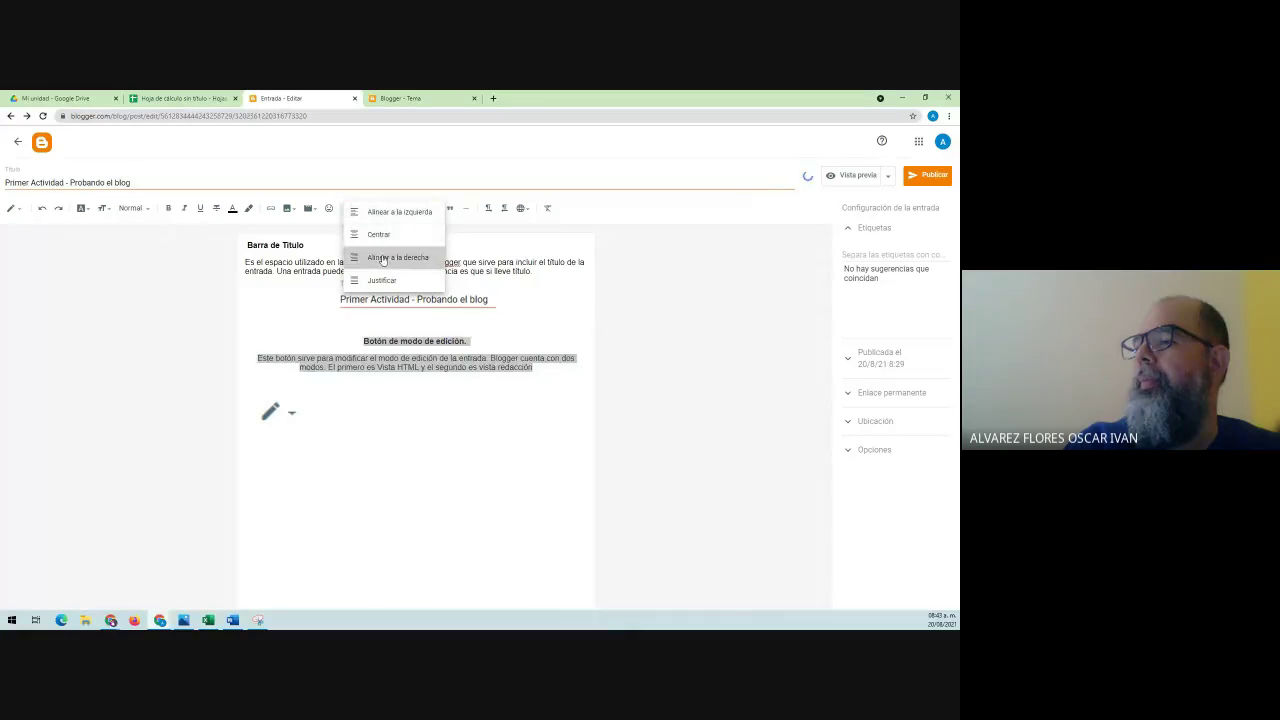
click(383, 258)
click(358, 209)
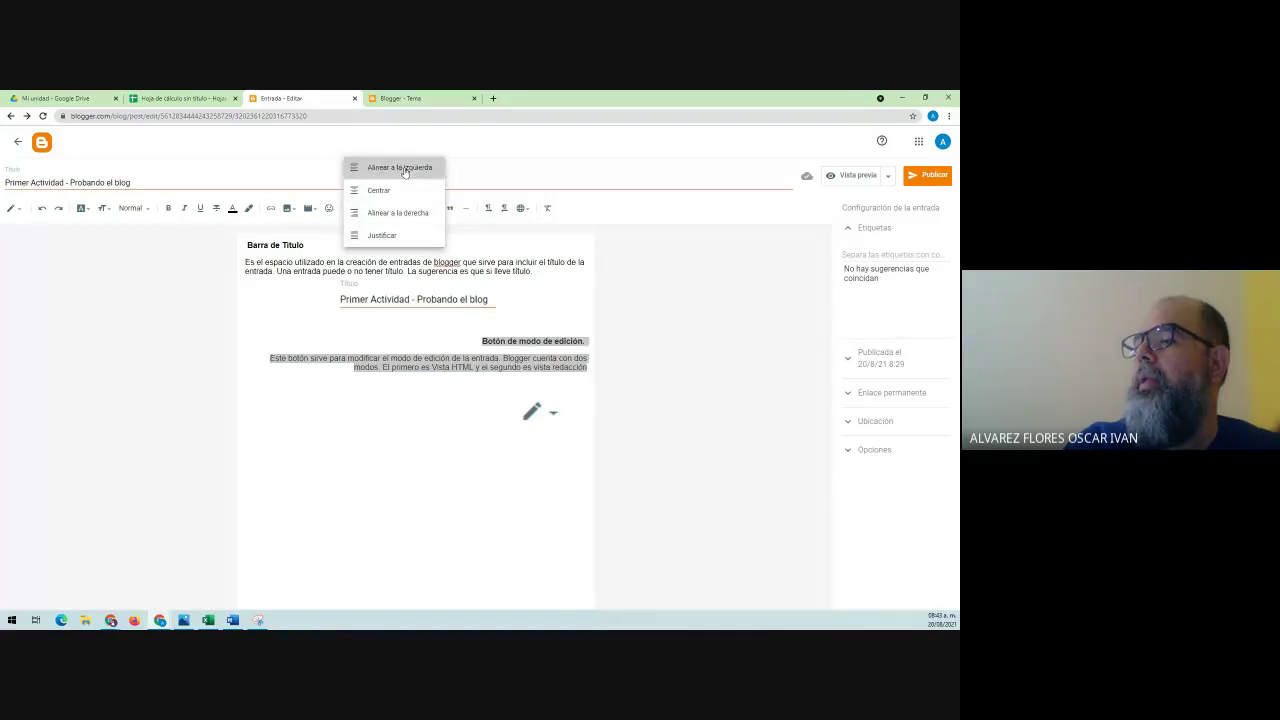
click(365, 167)
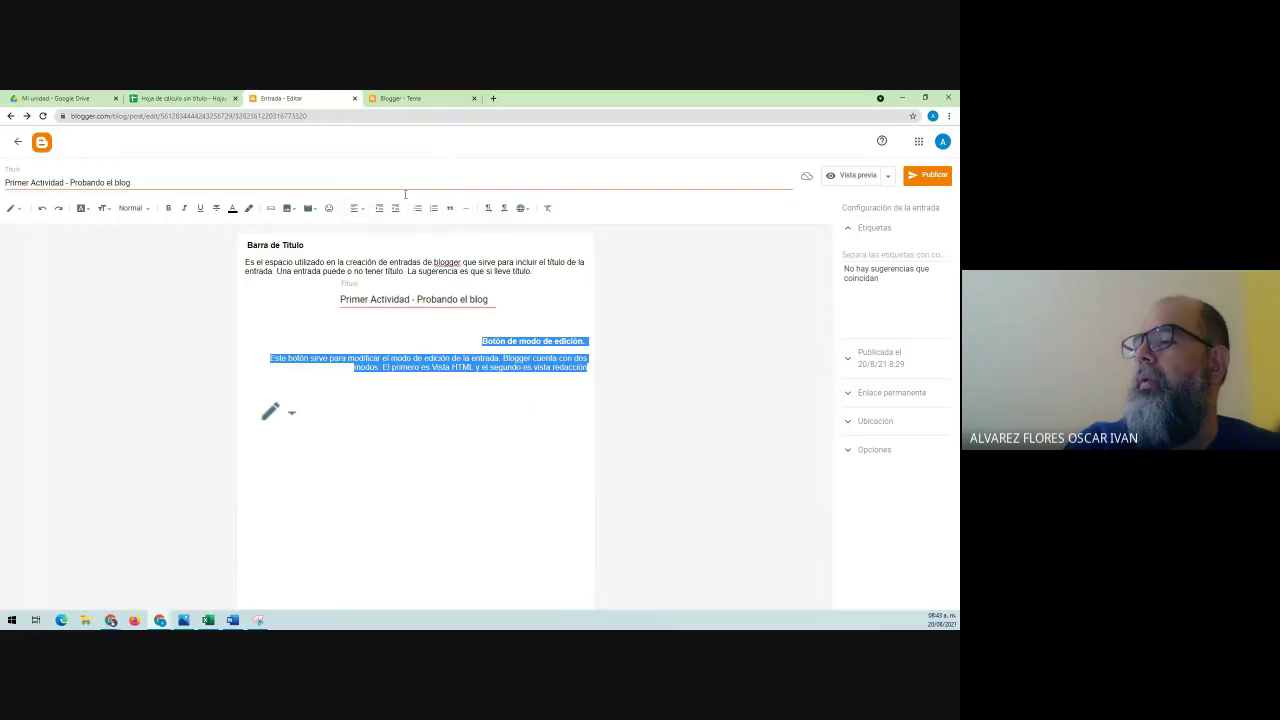
- Select the Botón de modo de edición heading and paragraph and switch over to Word
click(483, 343)
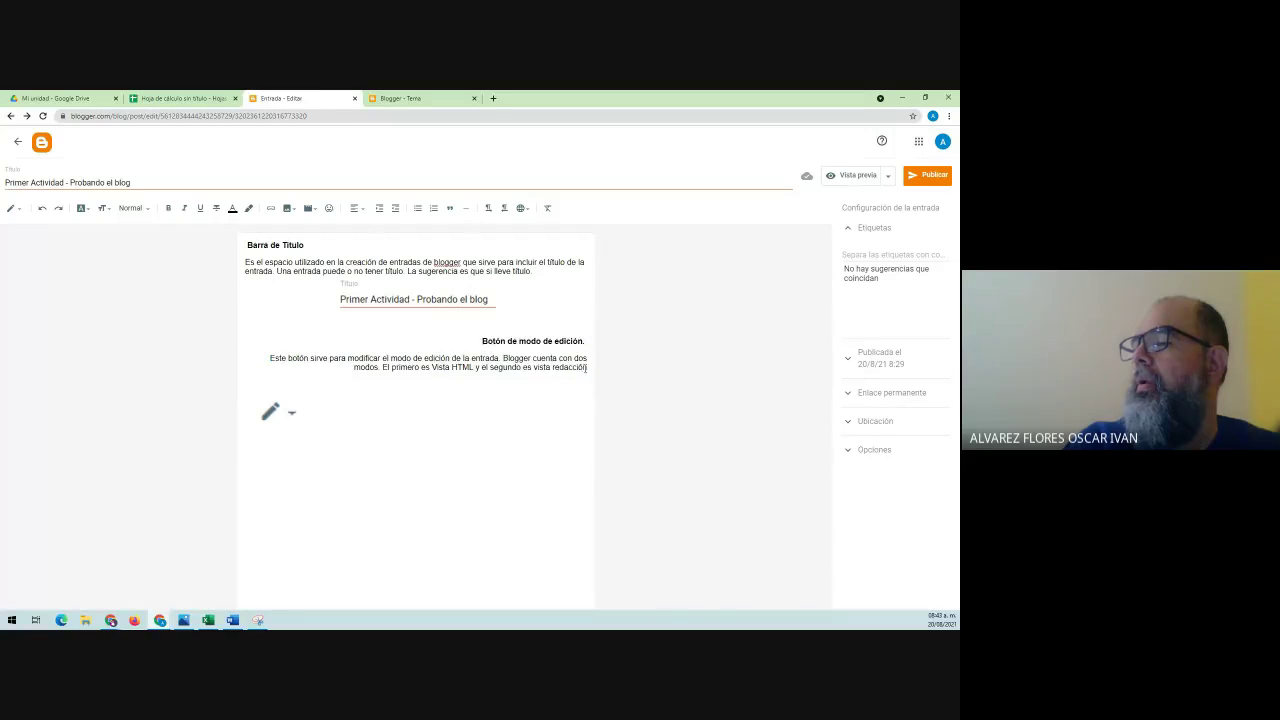
drag(588, 367, 481, 334)
key(ctrl+c)
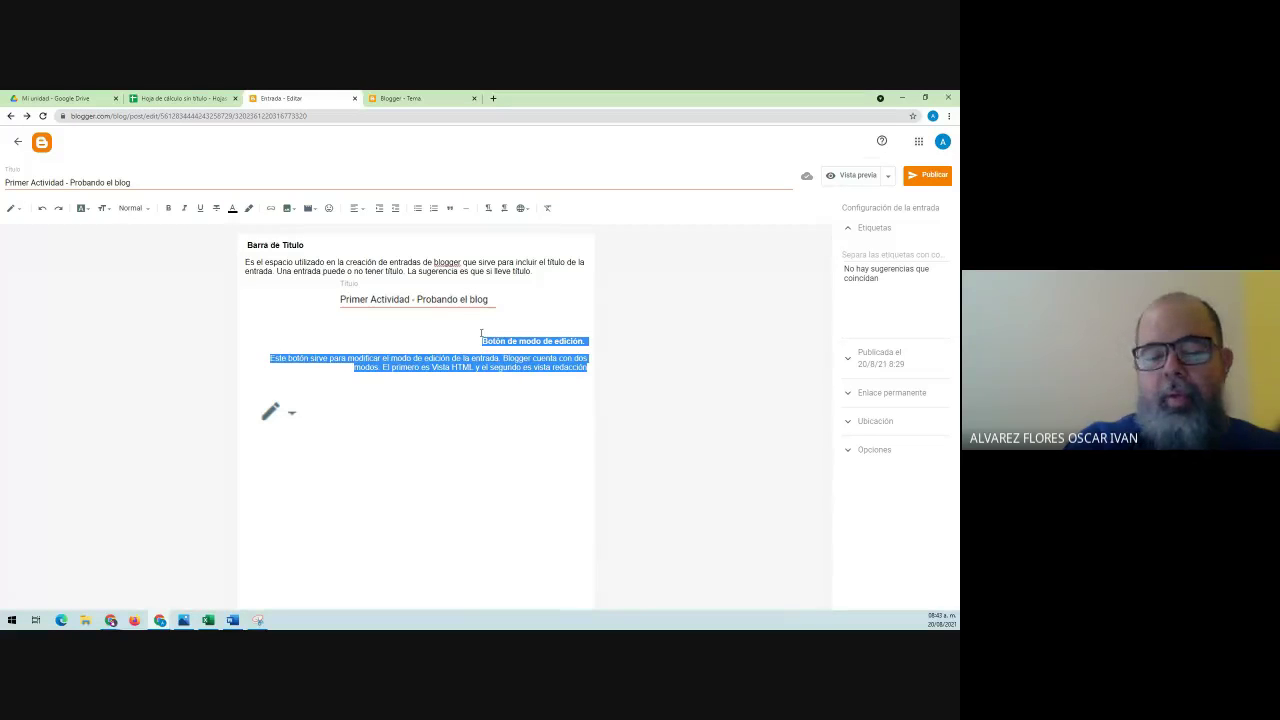
key(alt+Tab)
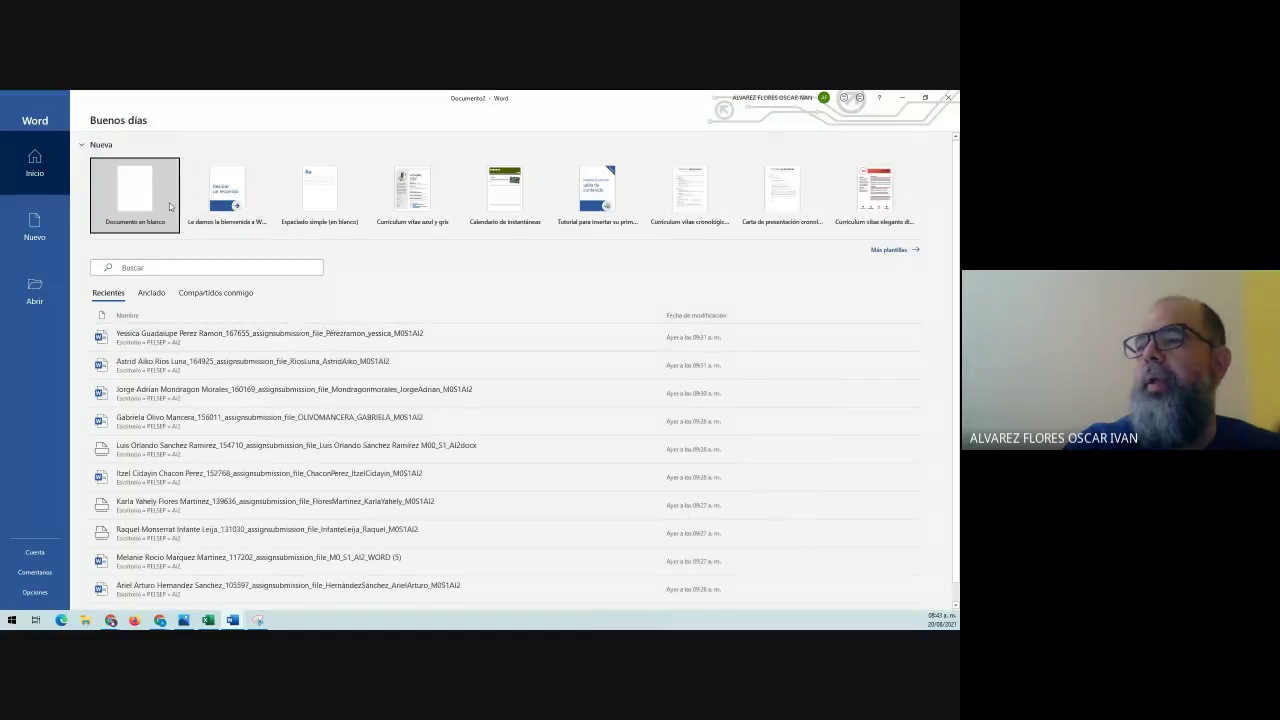
- Paste the edit-mode heading and paragraph into a new blank Word document and left-align them
click(172, 206)
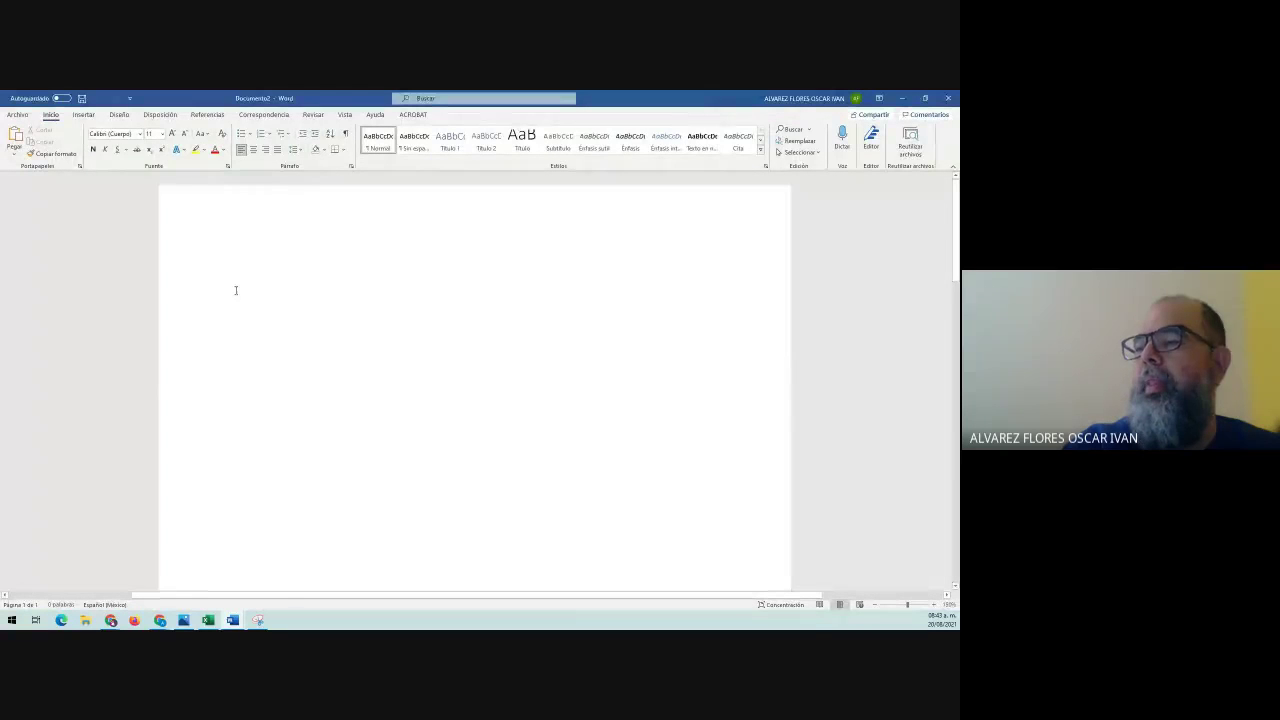
key(ctrl+v)
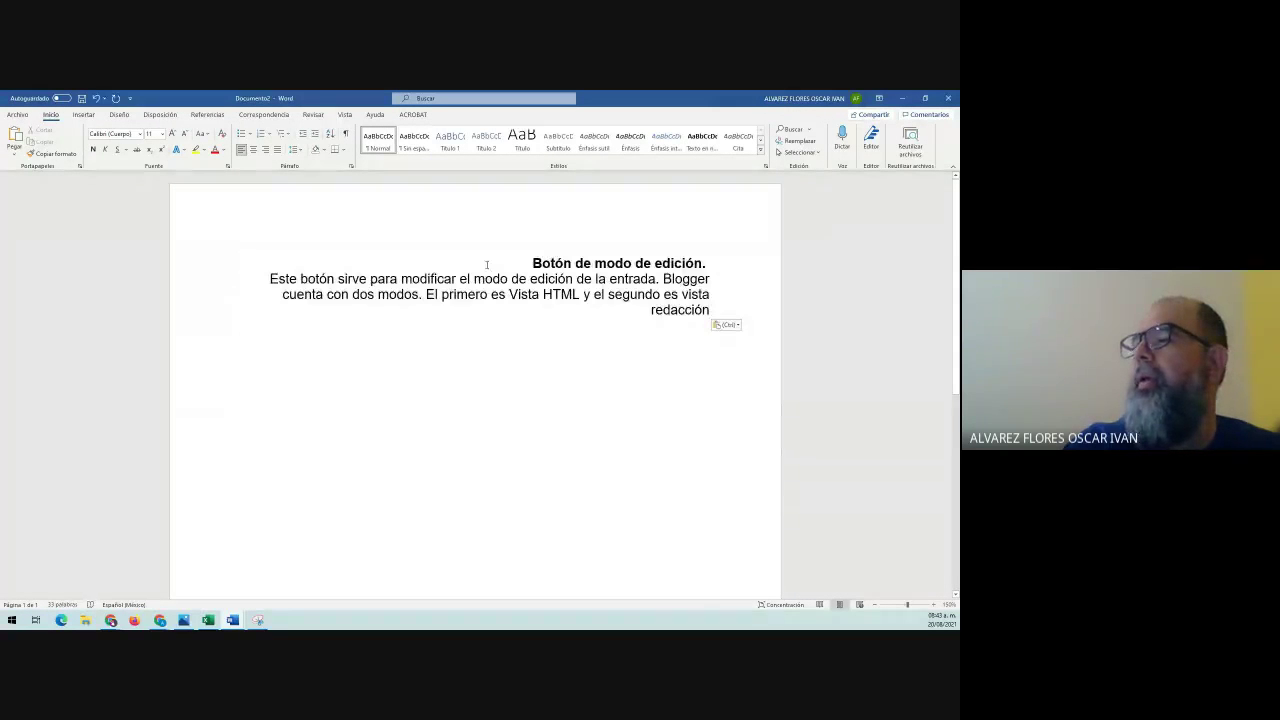
drag(486, 260, 624, 328)
key(ctrl+c)
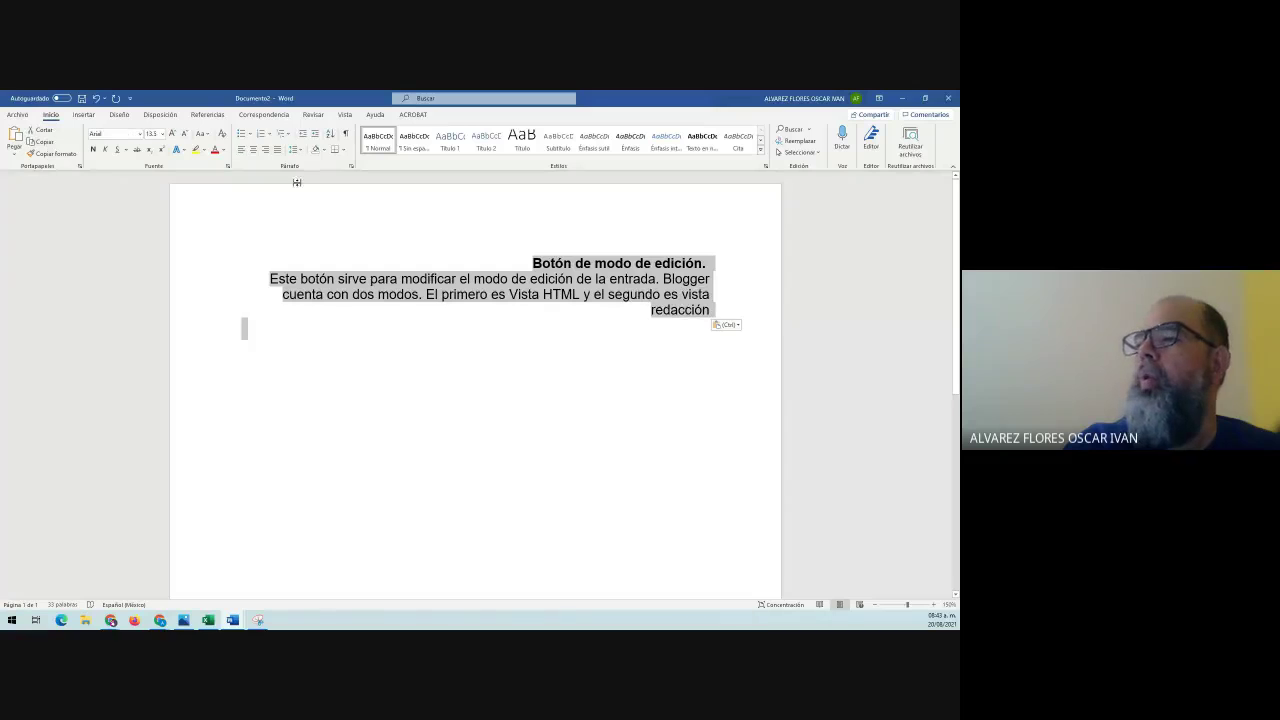
click(243, 150)
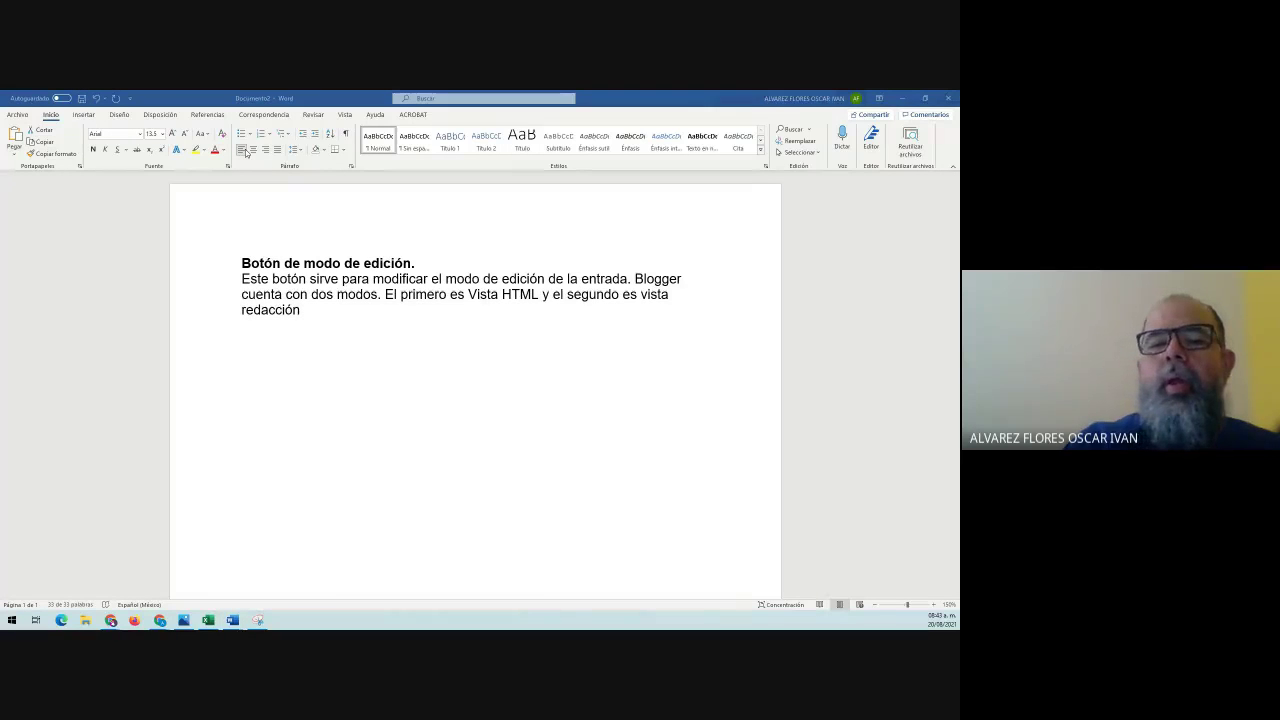
key(alt+Tab)
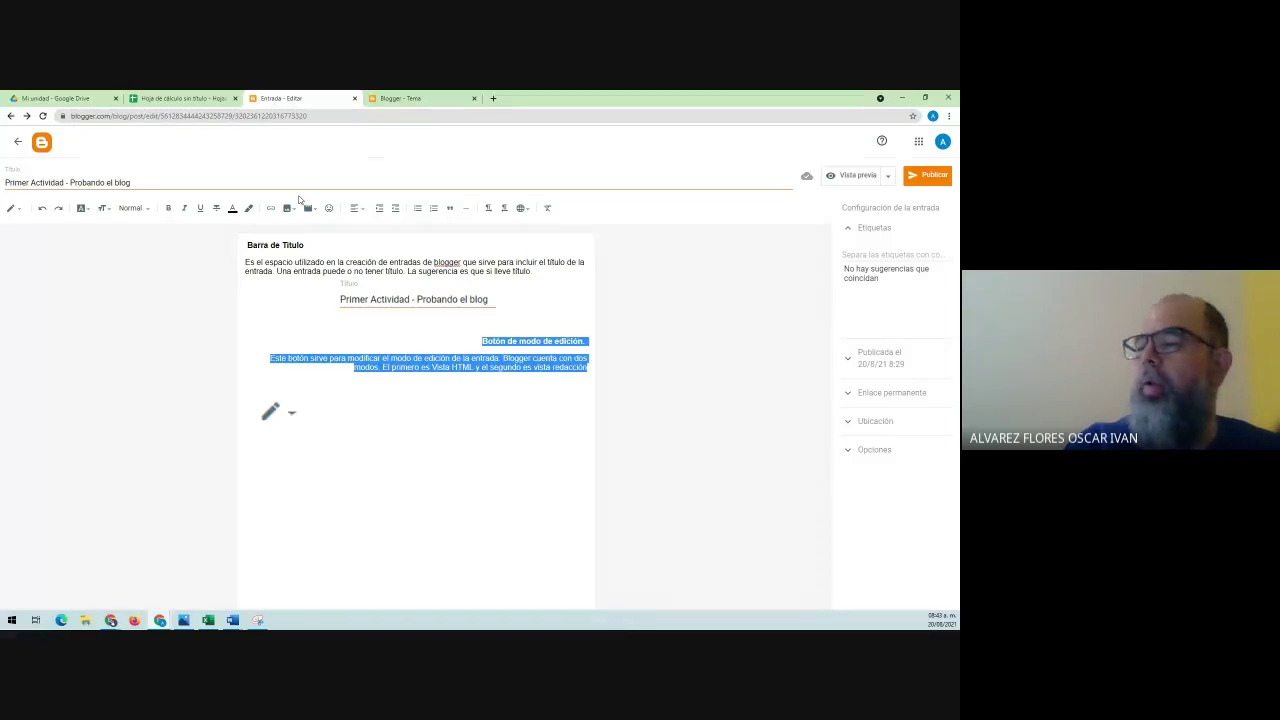
- Paste the left-aligned edit-mode text over the old section, then open Vista previa
key(ctrl+v)
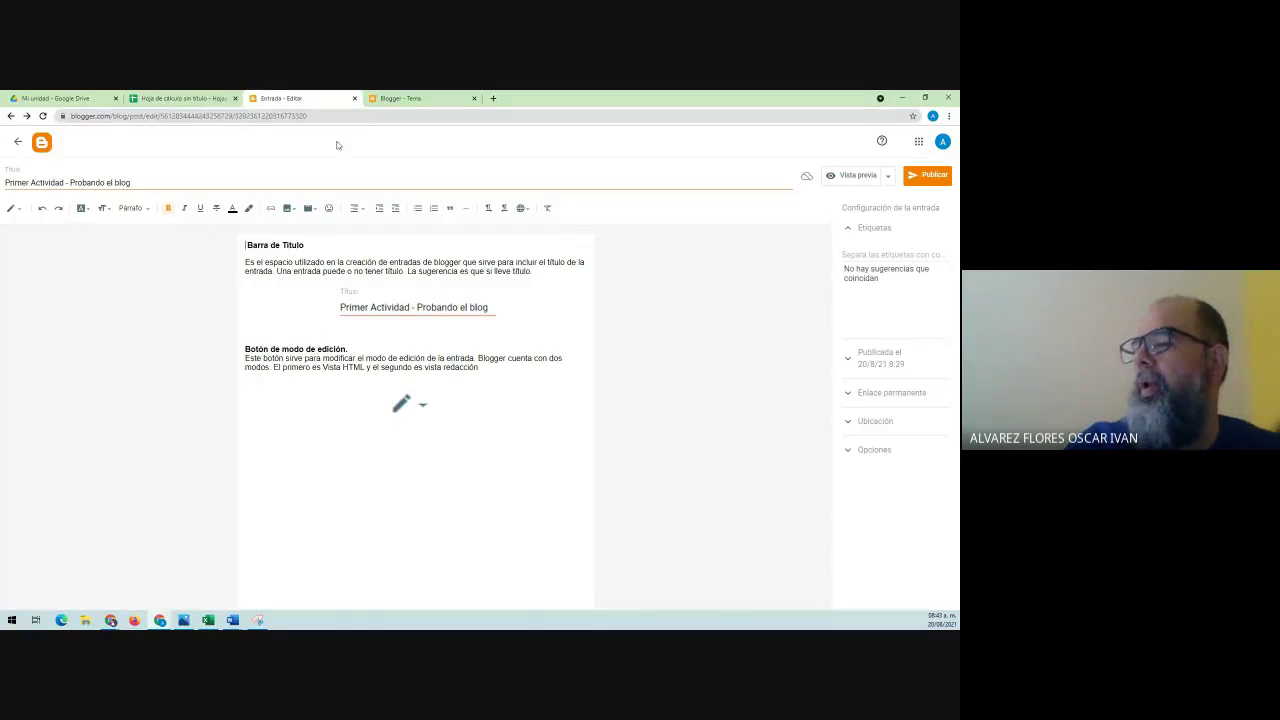
click(405, 333)
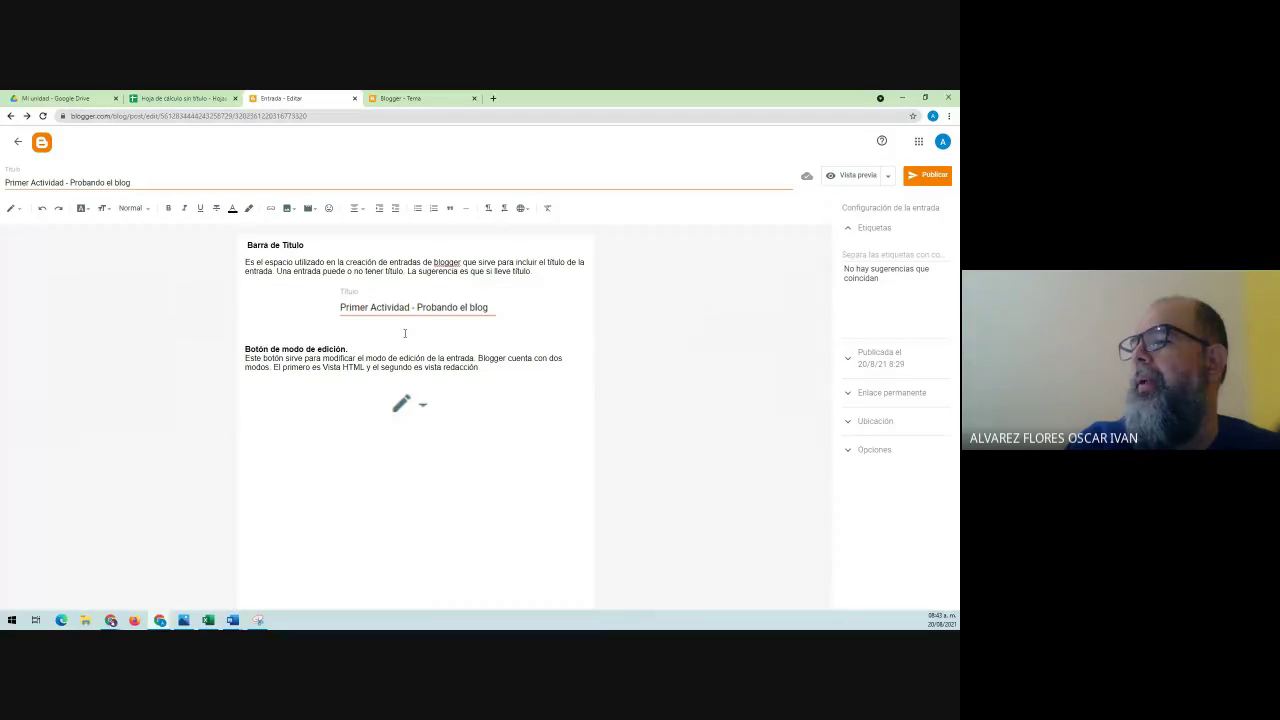
click(856, 178)
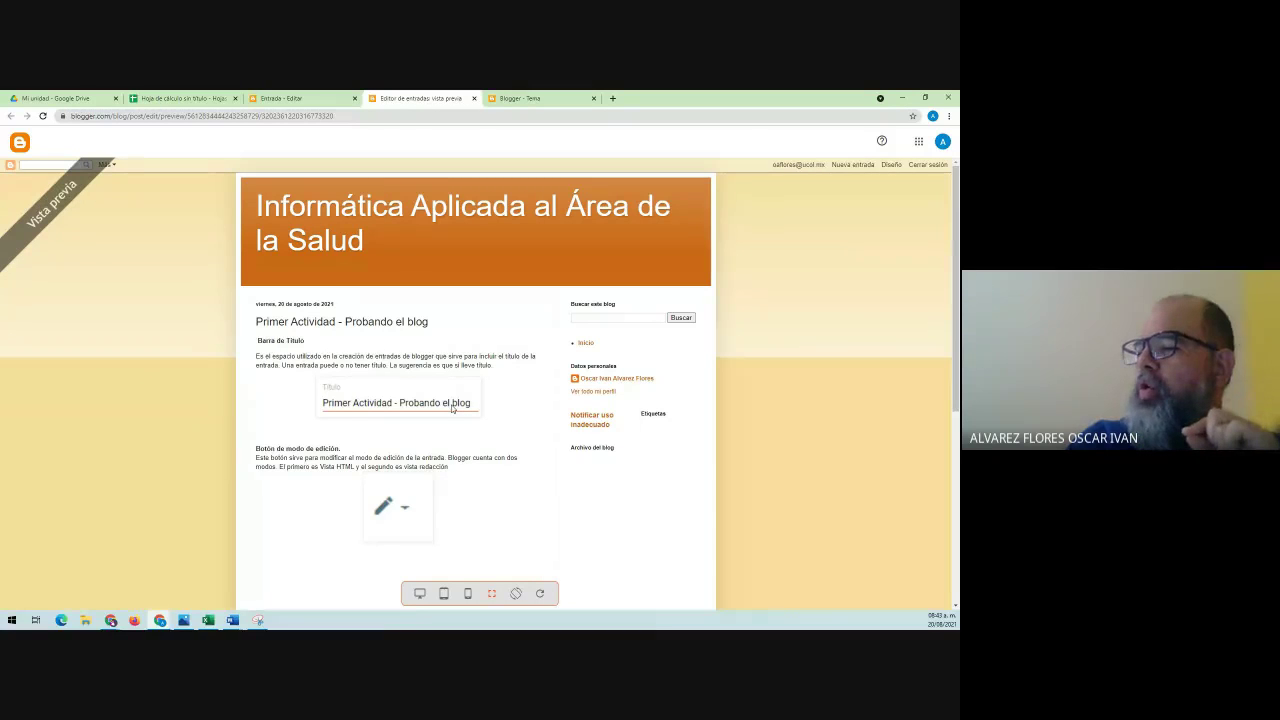
- Scroll through the post preview, then go back to the 'Entrada - Editar' tab
scroll(451, 408, down, 1)
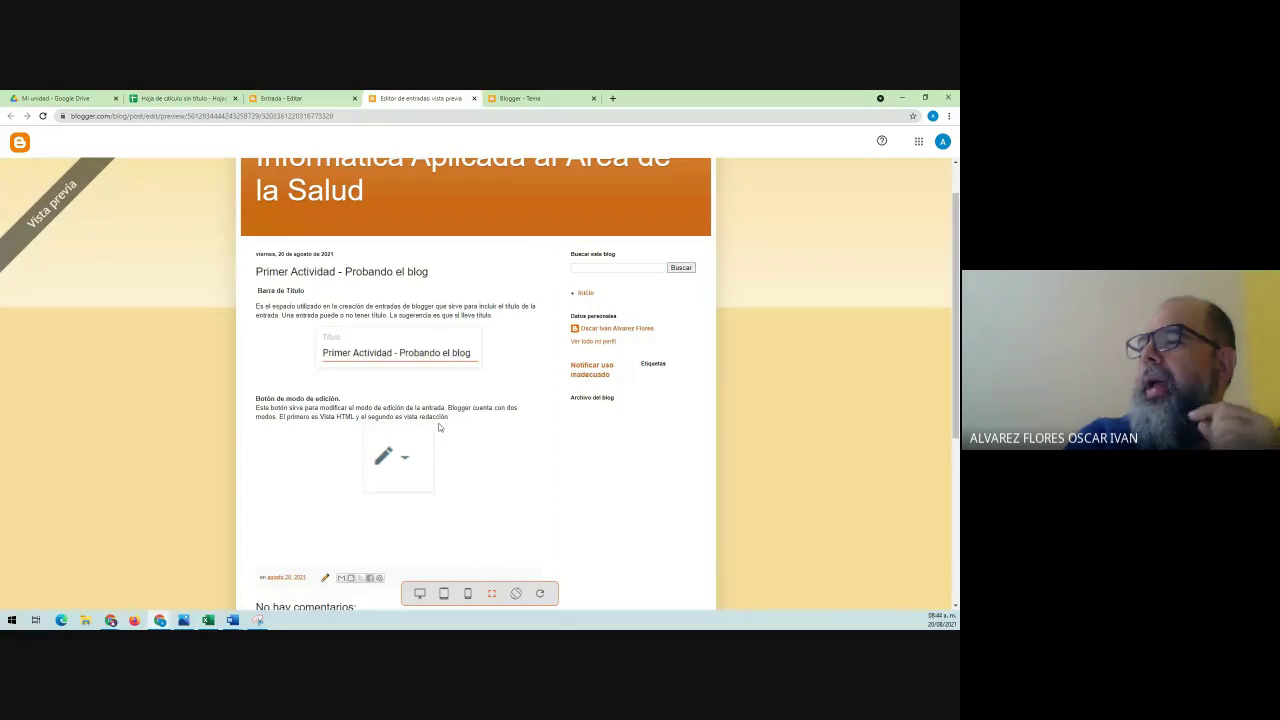
click(297, 100)
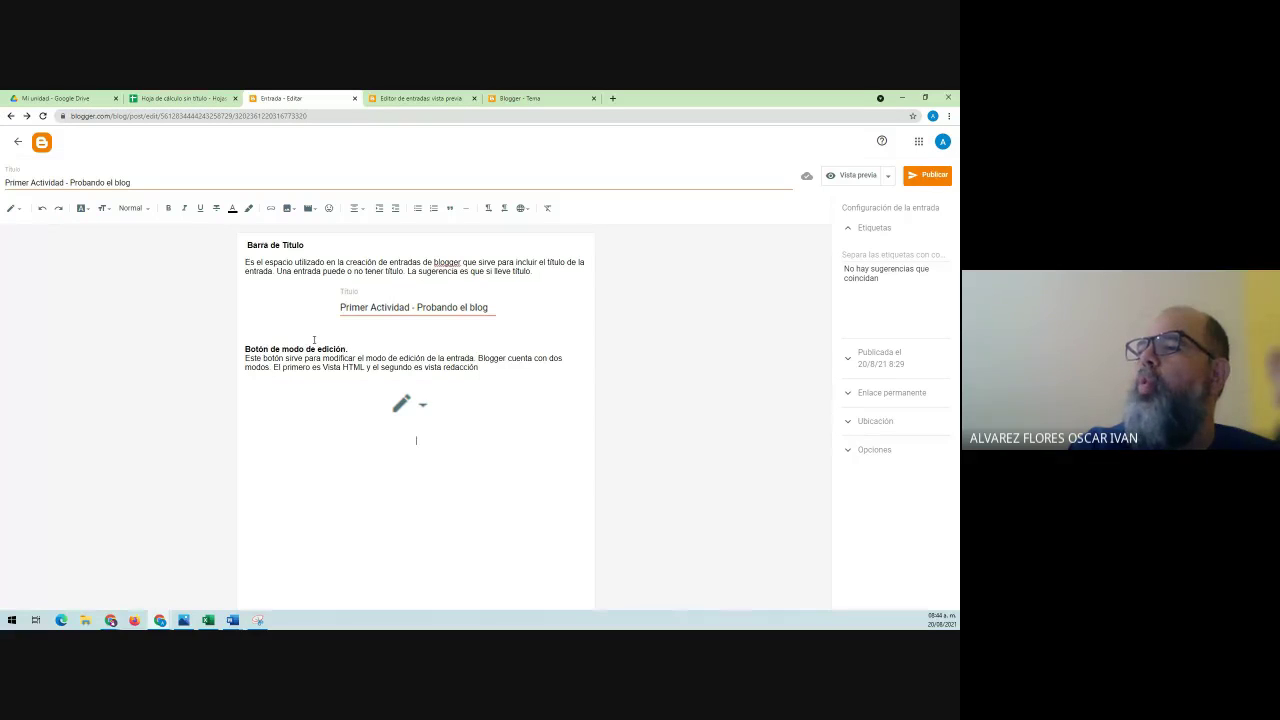
- Search YouTube for 'Manejo de internet Bach 30' and insert the first result, OPTATIVA MANEJO DE INTERNET BACH 30
click(311, 209)
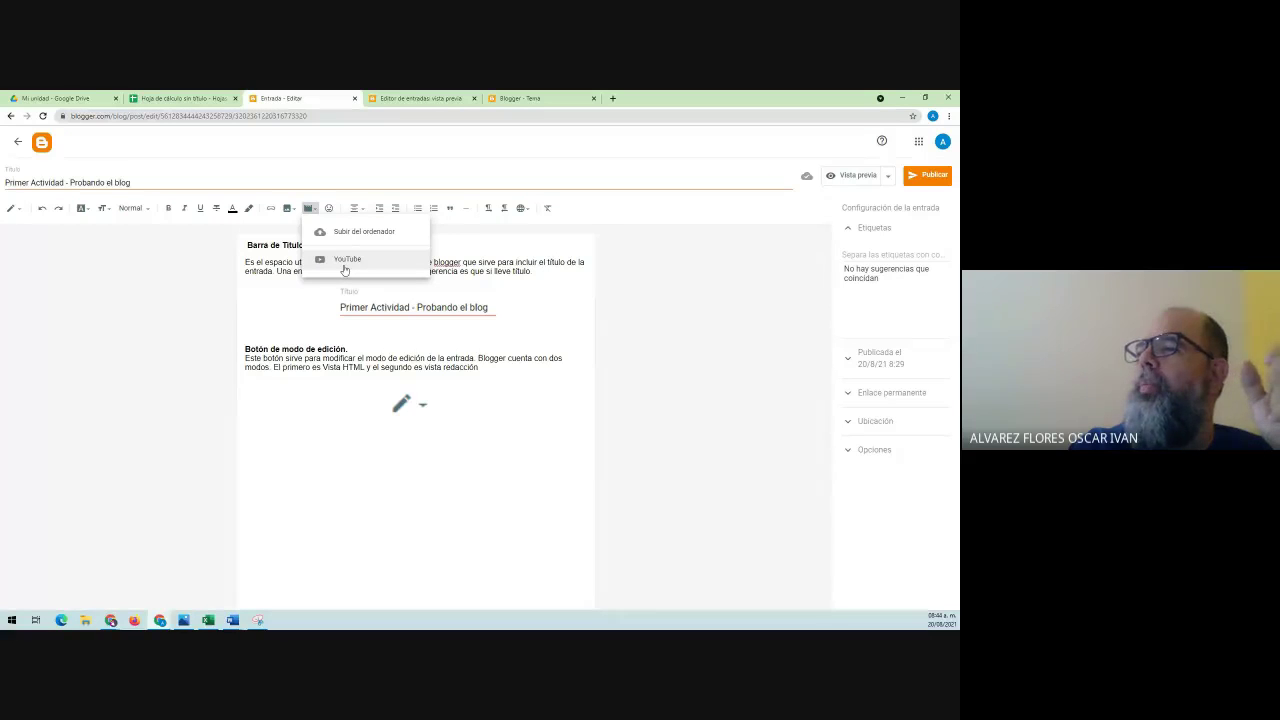
click(344, 262)
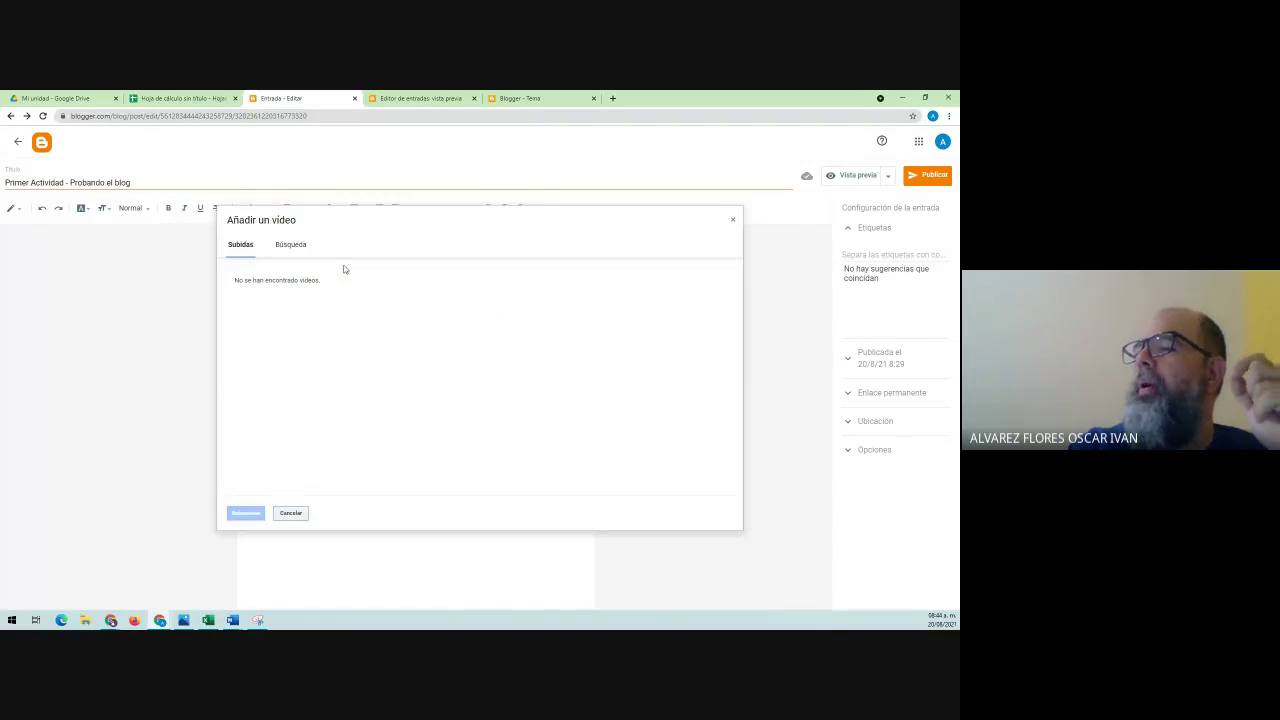
click(295, 248)
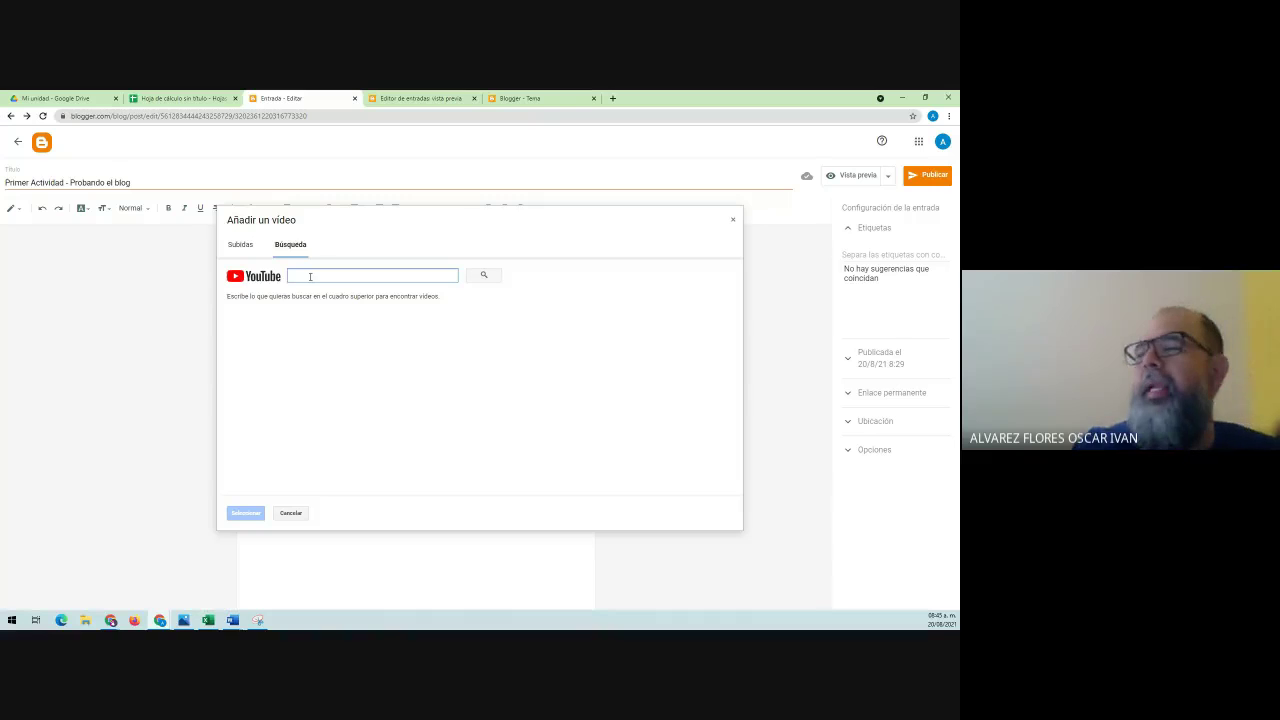
text(M)
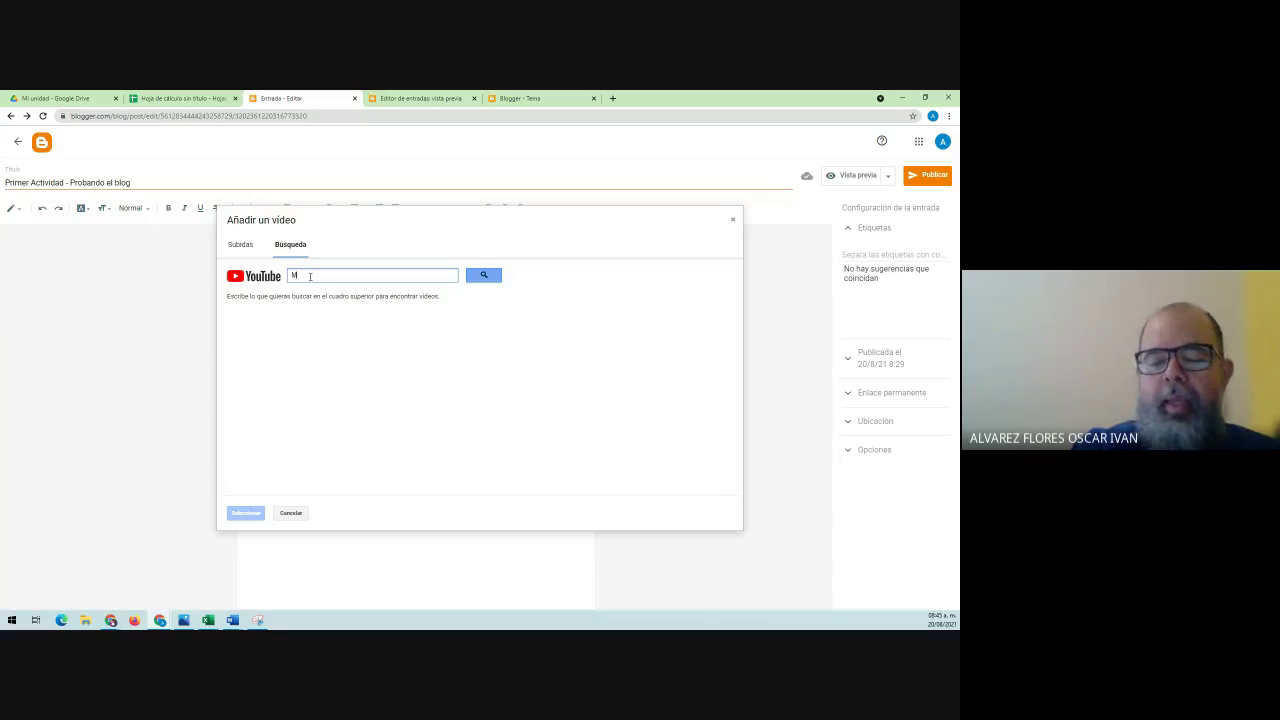
text(anejo de internet Bach 30)
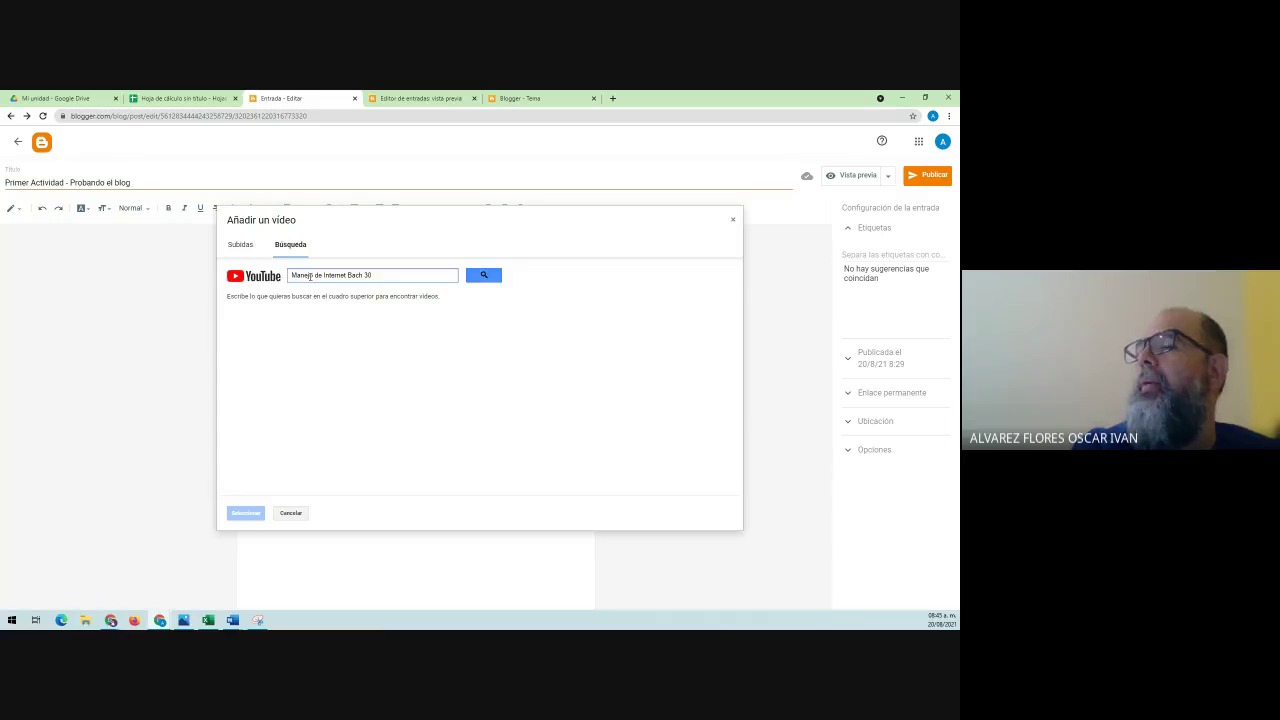
key(Return)
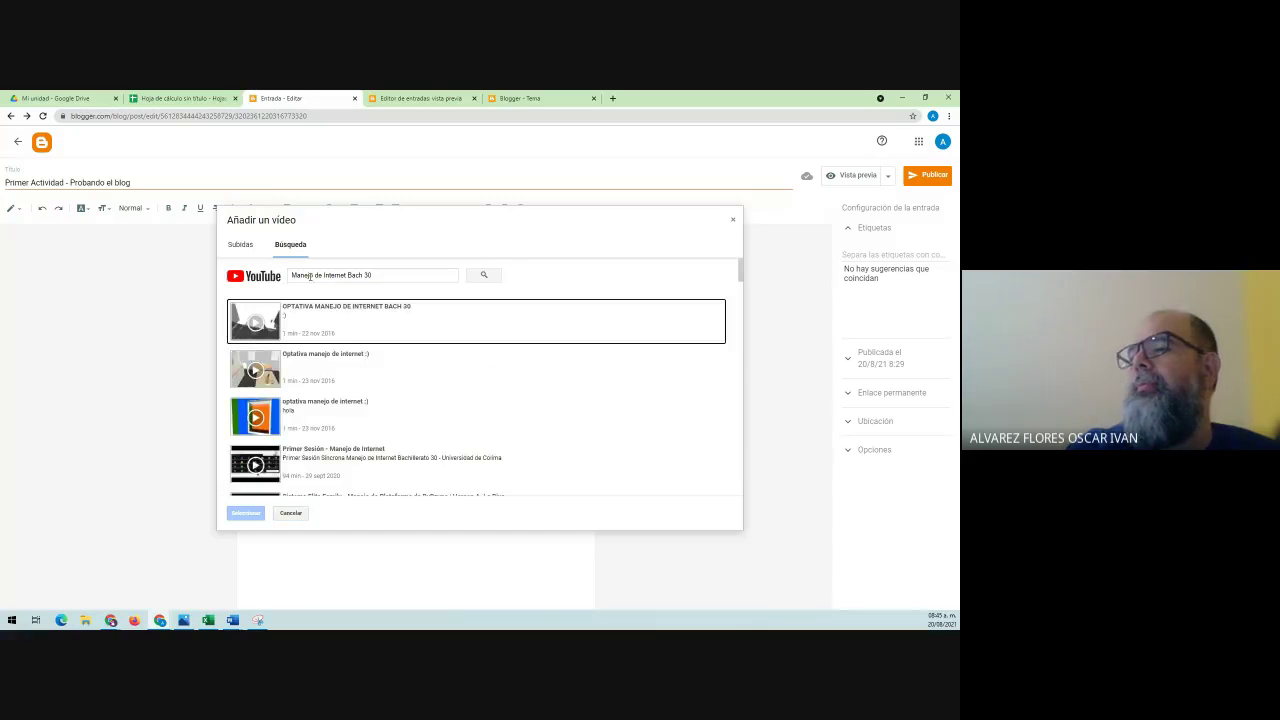
click(382, 326)
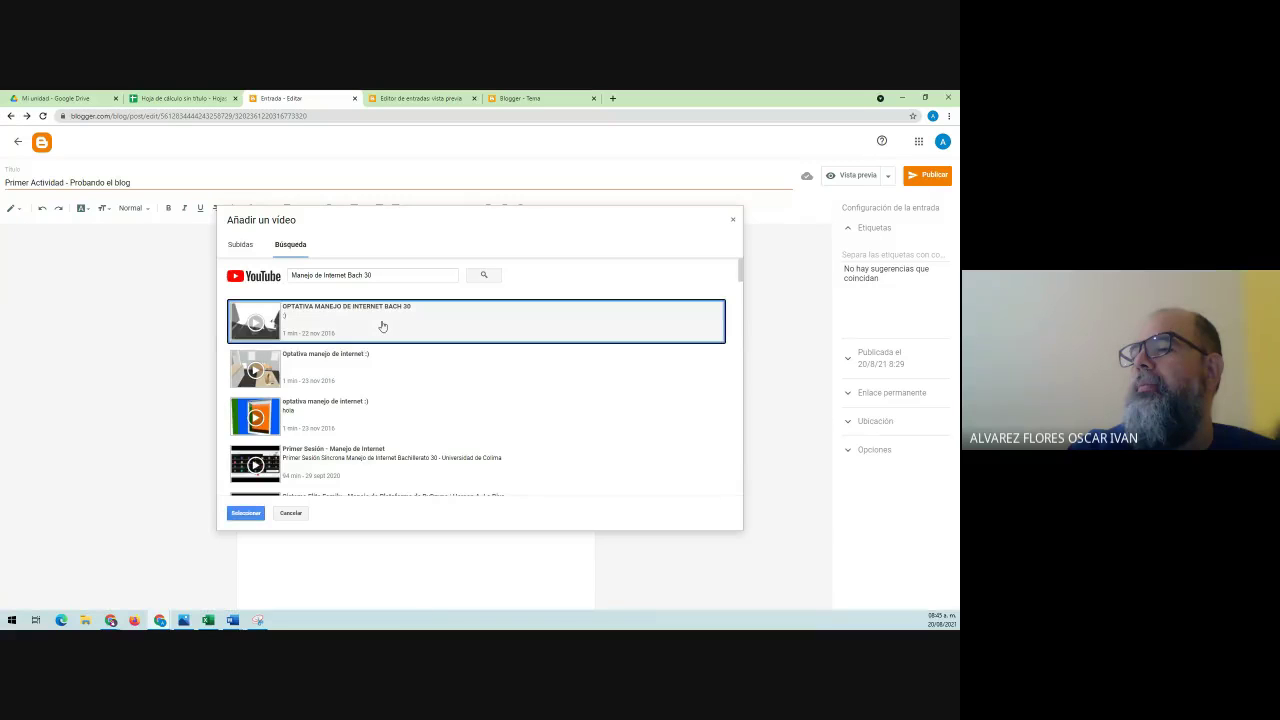
click(255, 512)
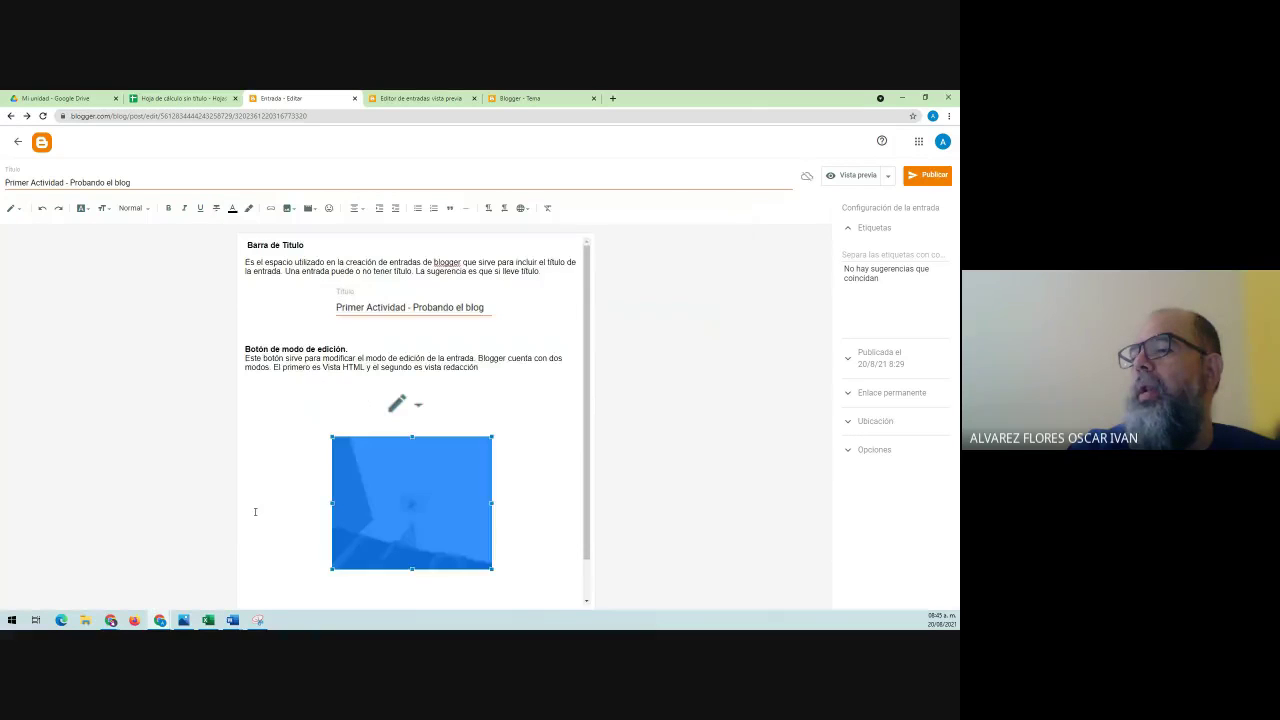
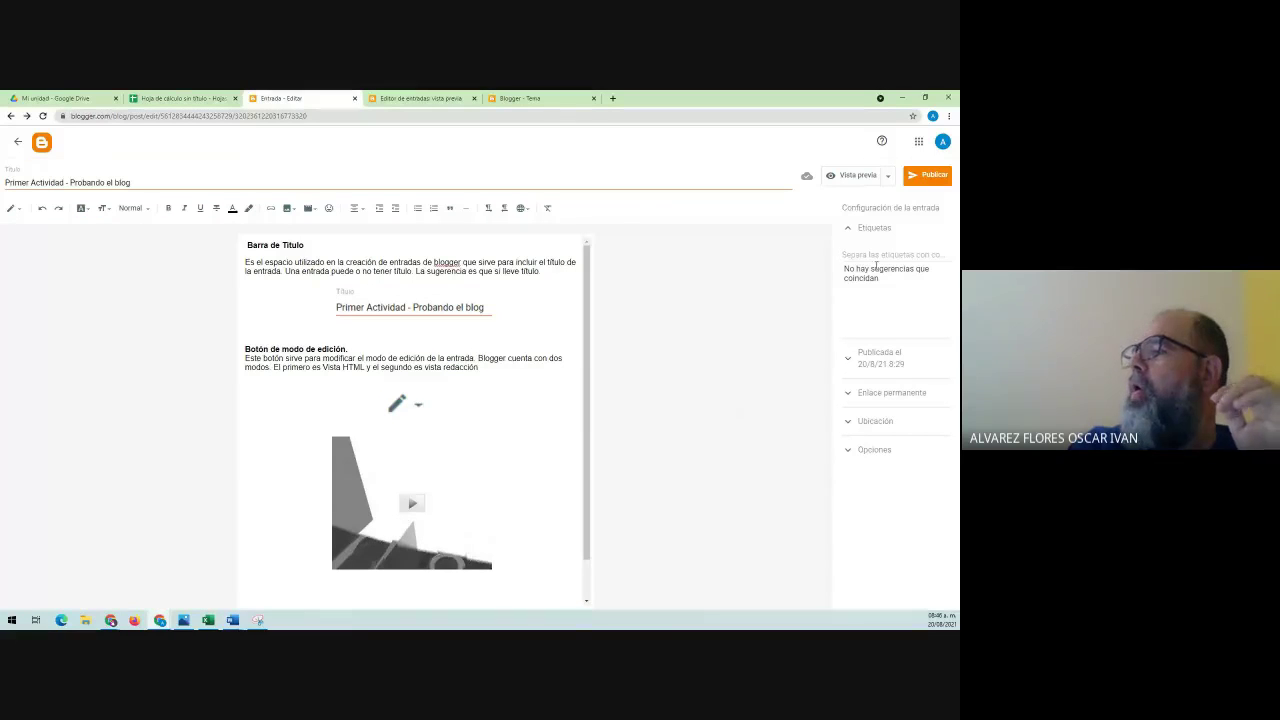
- Preview the post 'Primer Actividad - Probando el blog', then close the preview
click(852, 176)
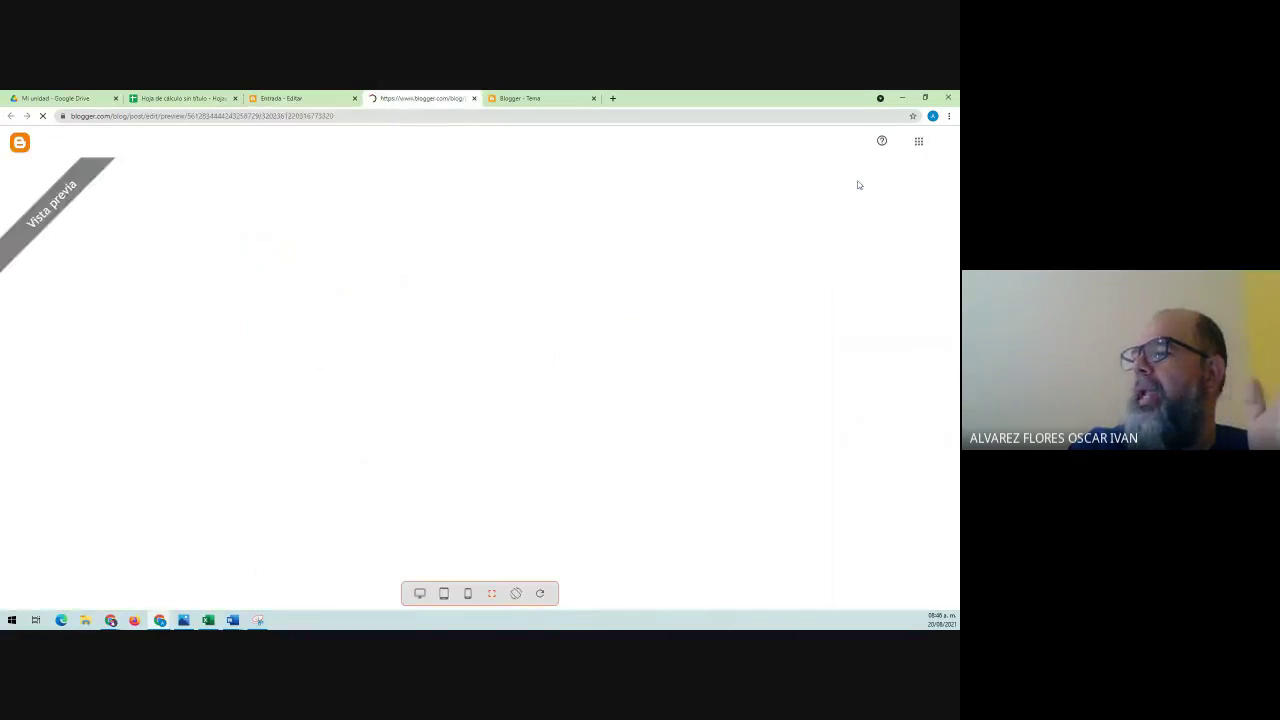
scroll(540, 402, down, 5)
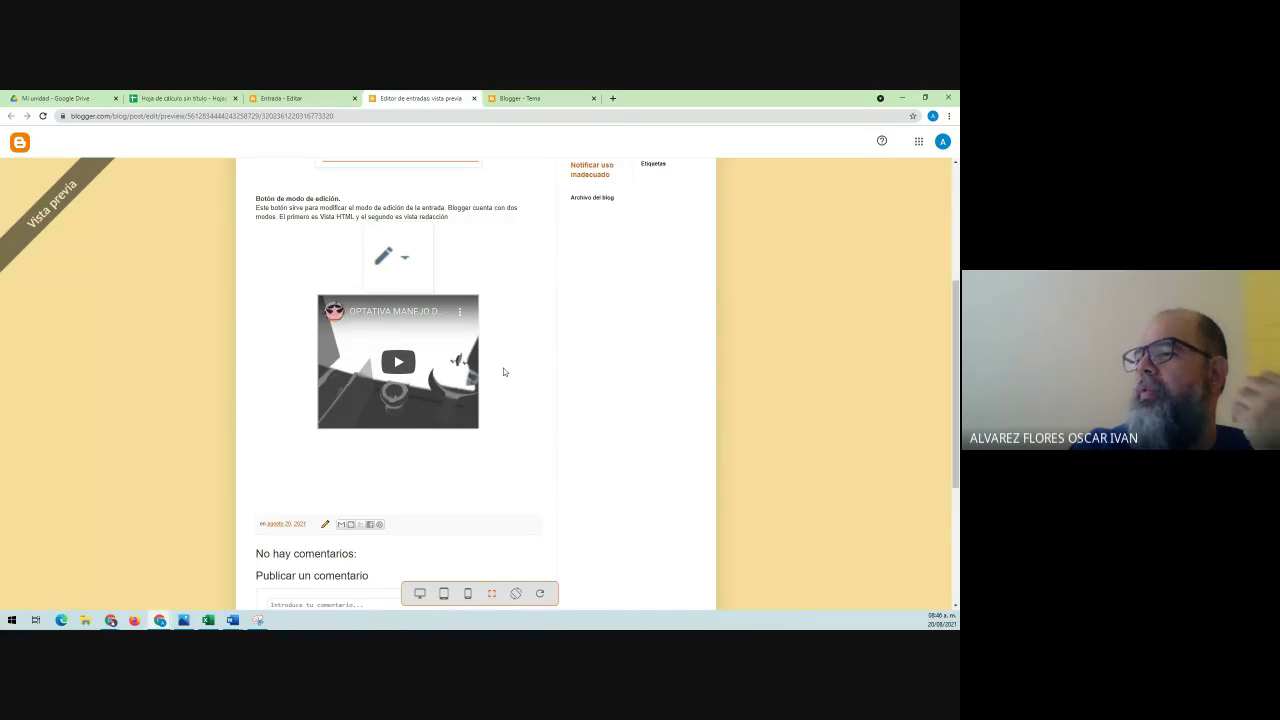
scroll(487, 355, up, 3)
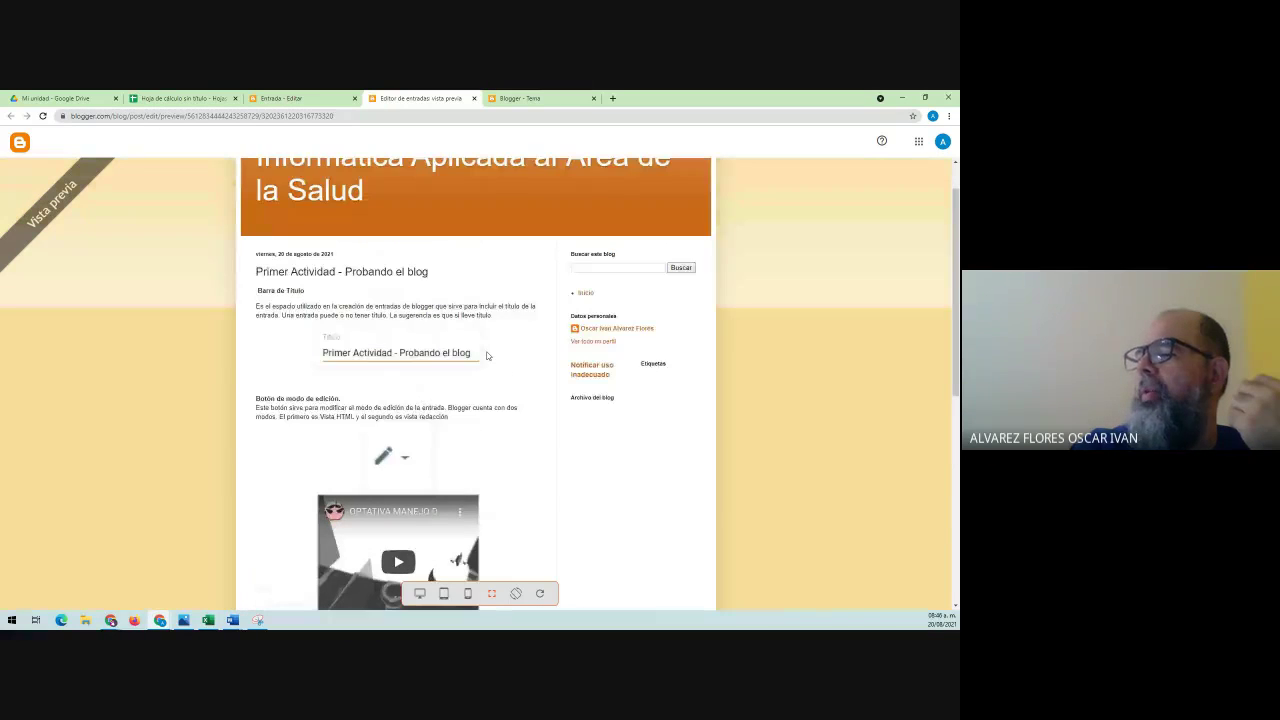
scroll(487, 355, up, 1)
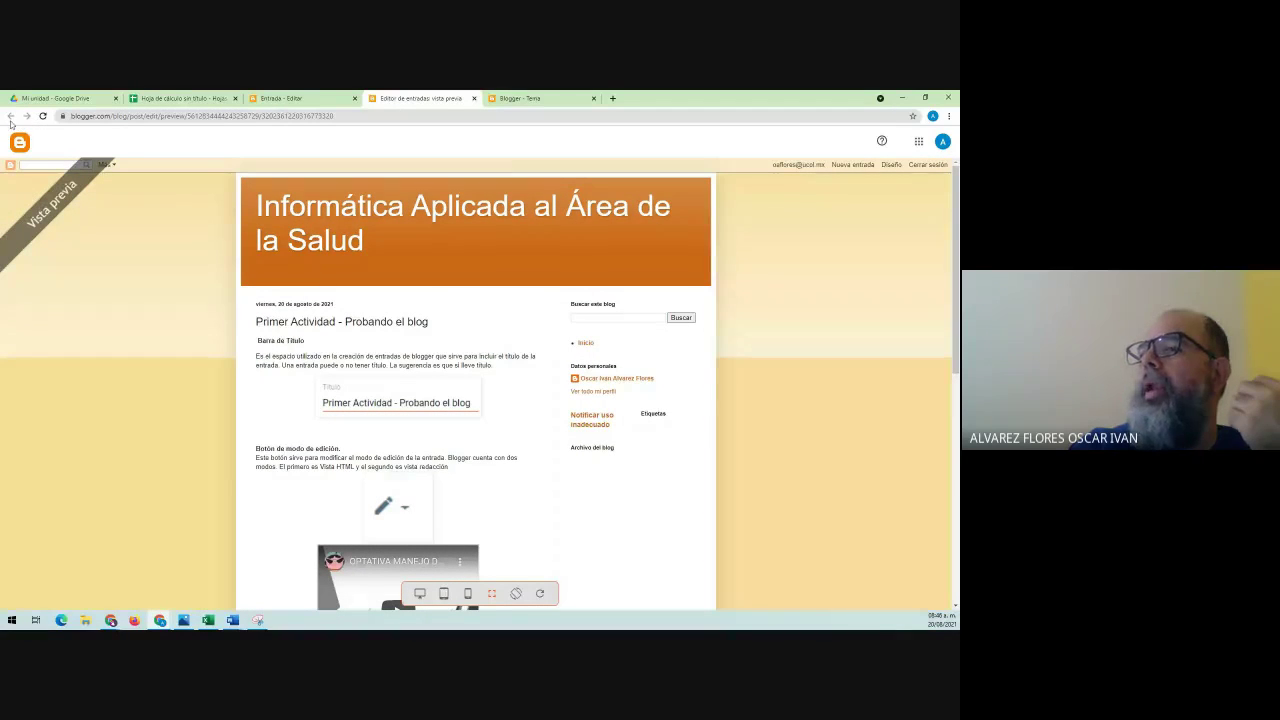
key(ctrl+w)
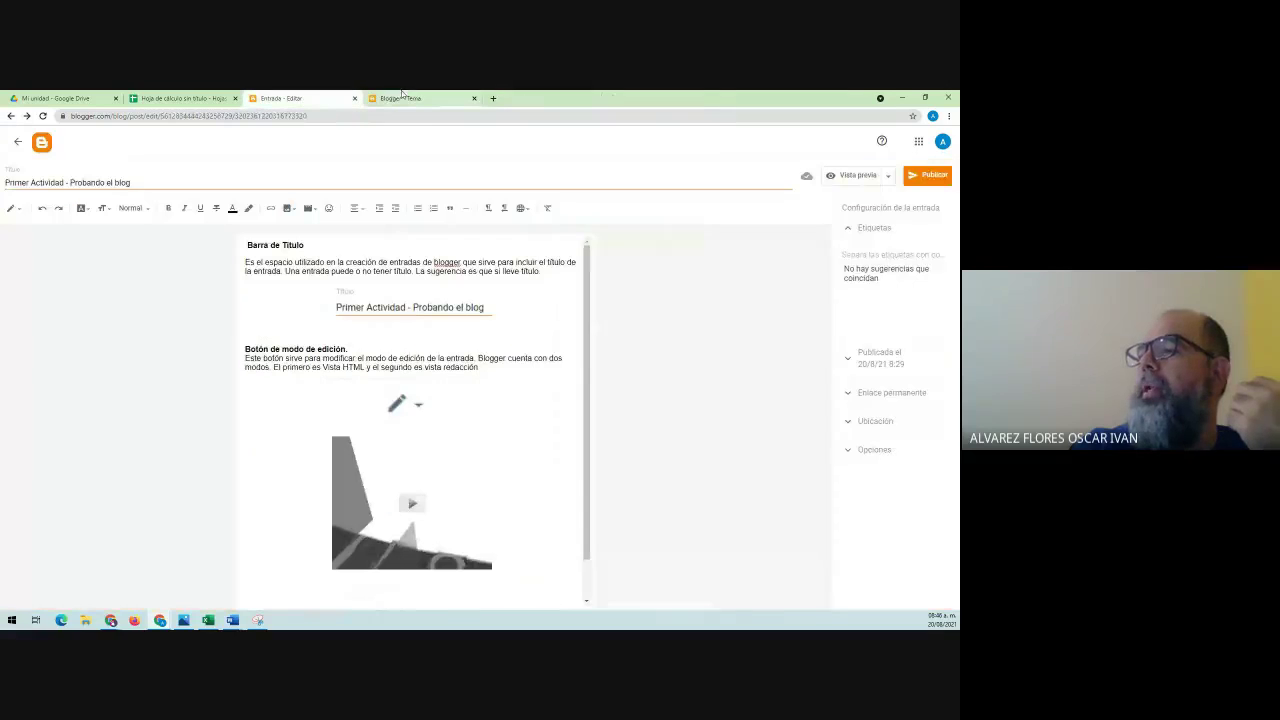
- Save the post's current changes with Guardar from the Vista previa menu
click(887, 182)
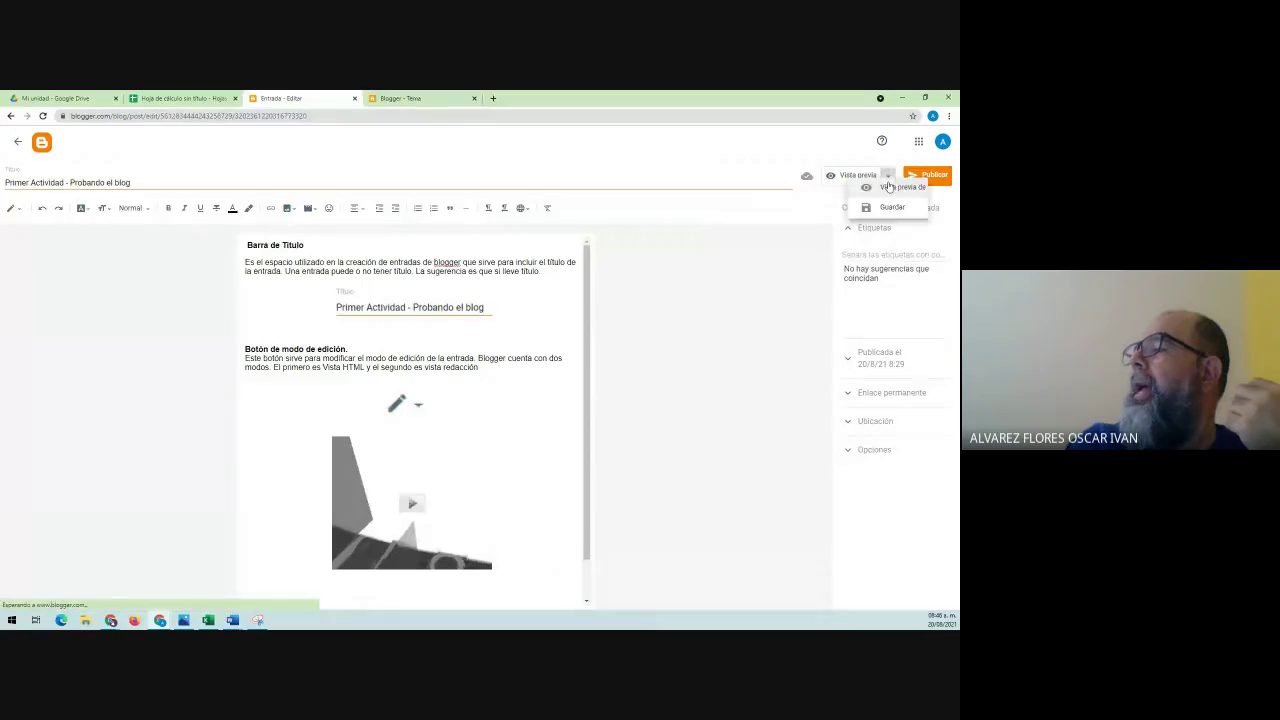
click(732, 325)
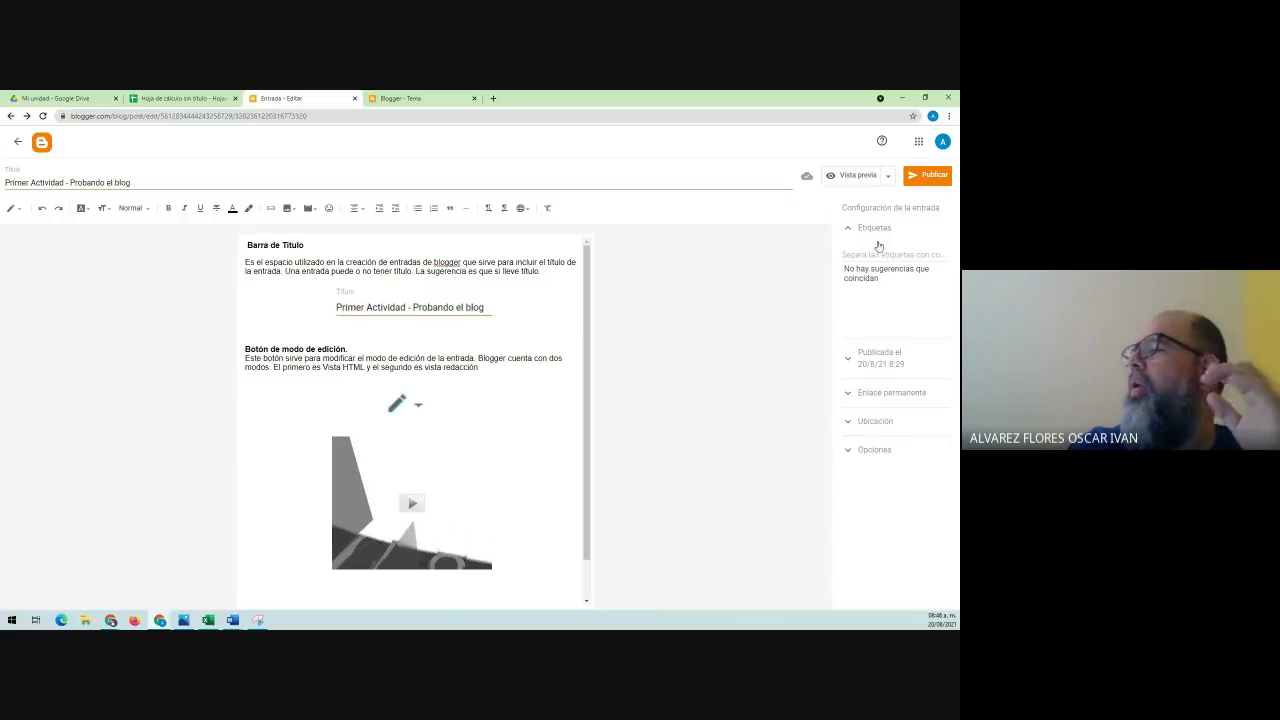
click(888, 177)
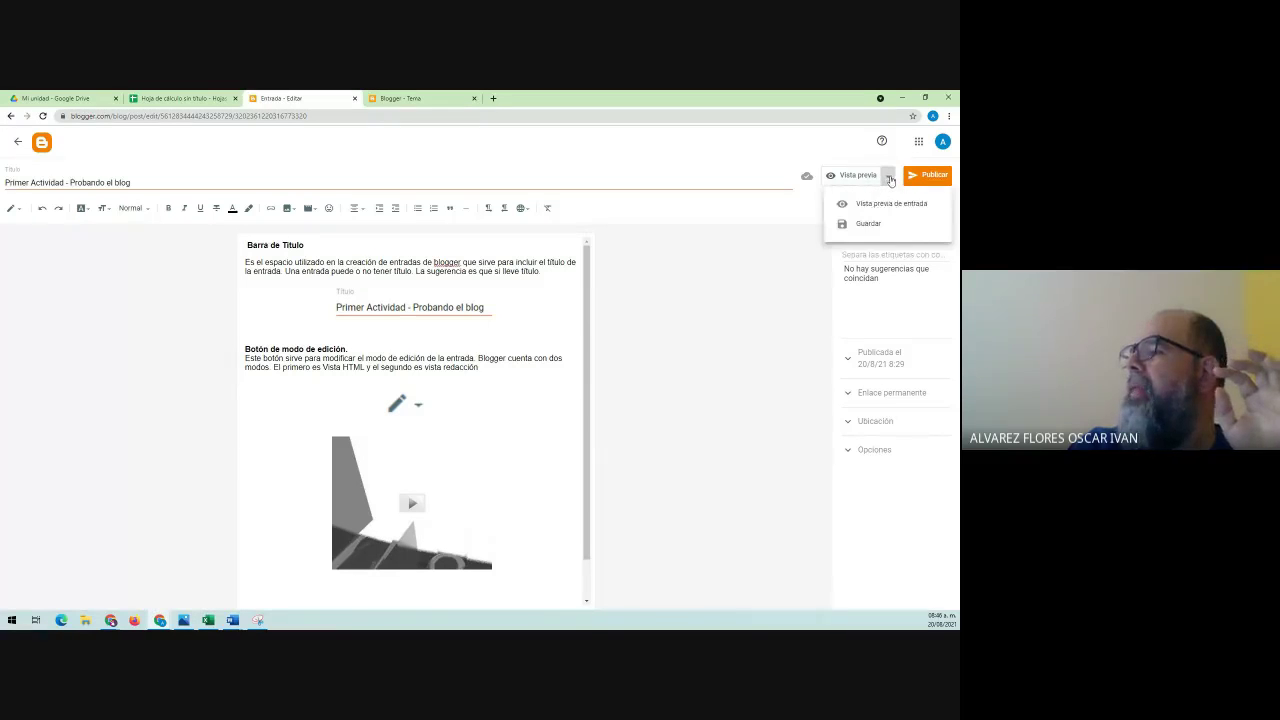
click(870, 224)
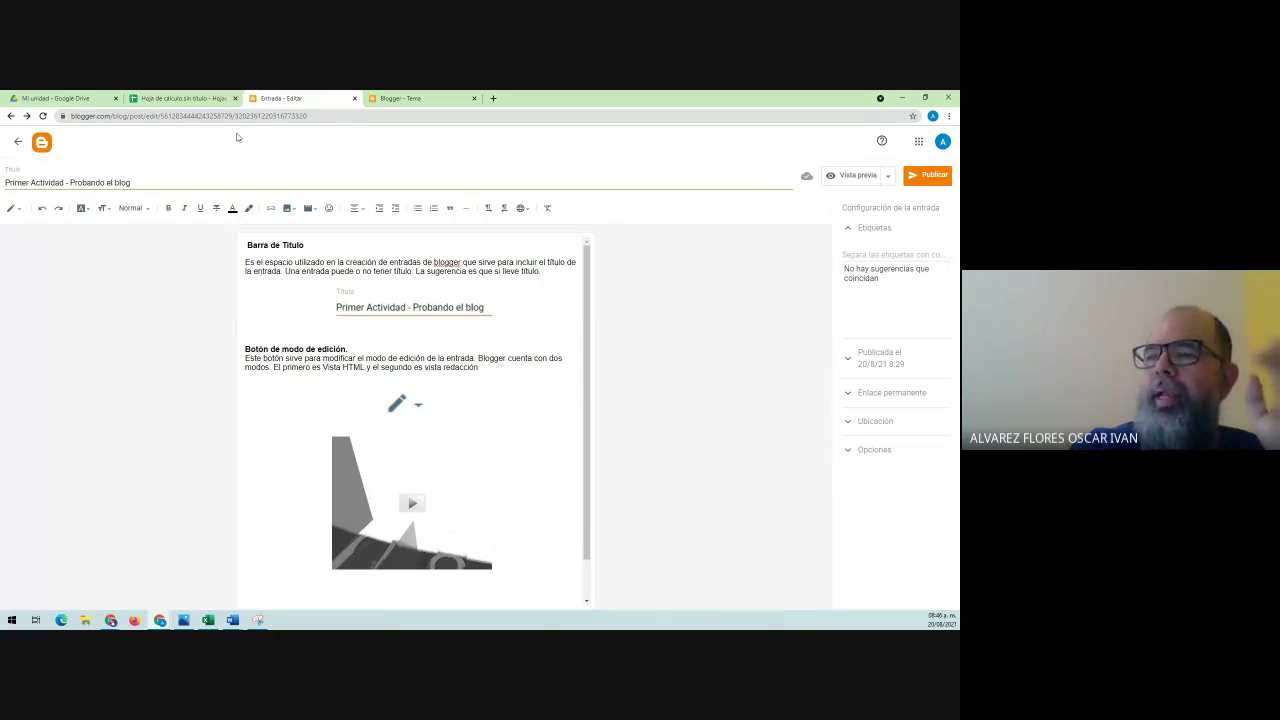
- Start publishing the post with the orange Publicar button
click(887, 176)
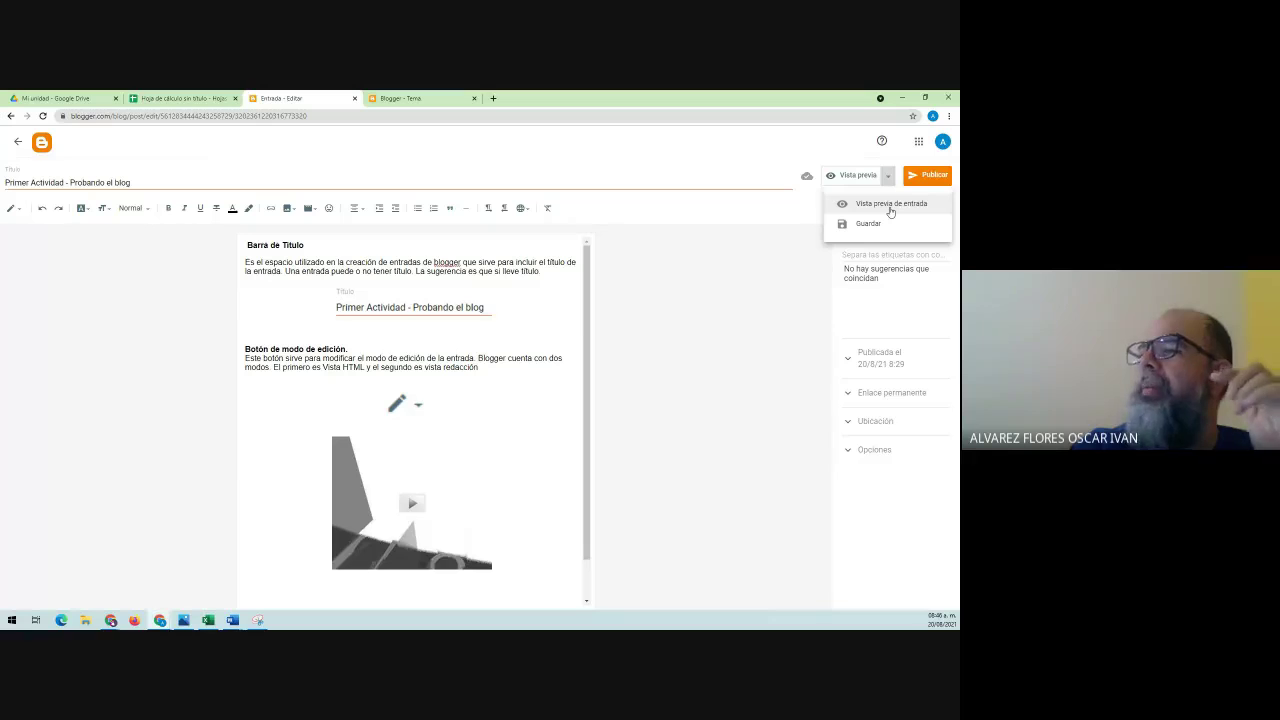
click(774, 265)
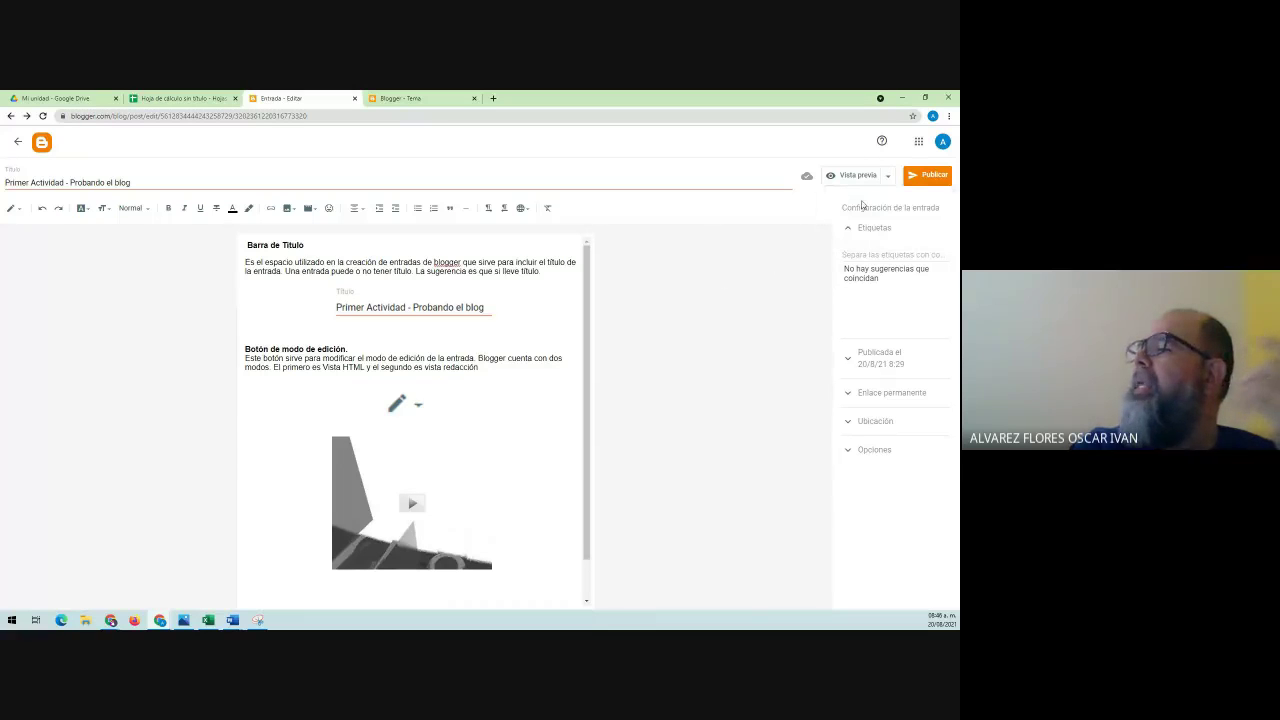
click(887, 176)
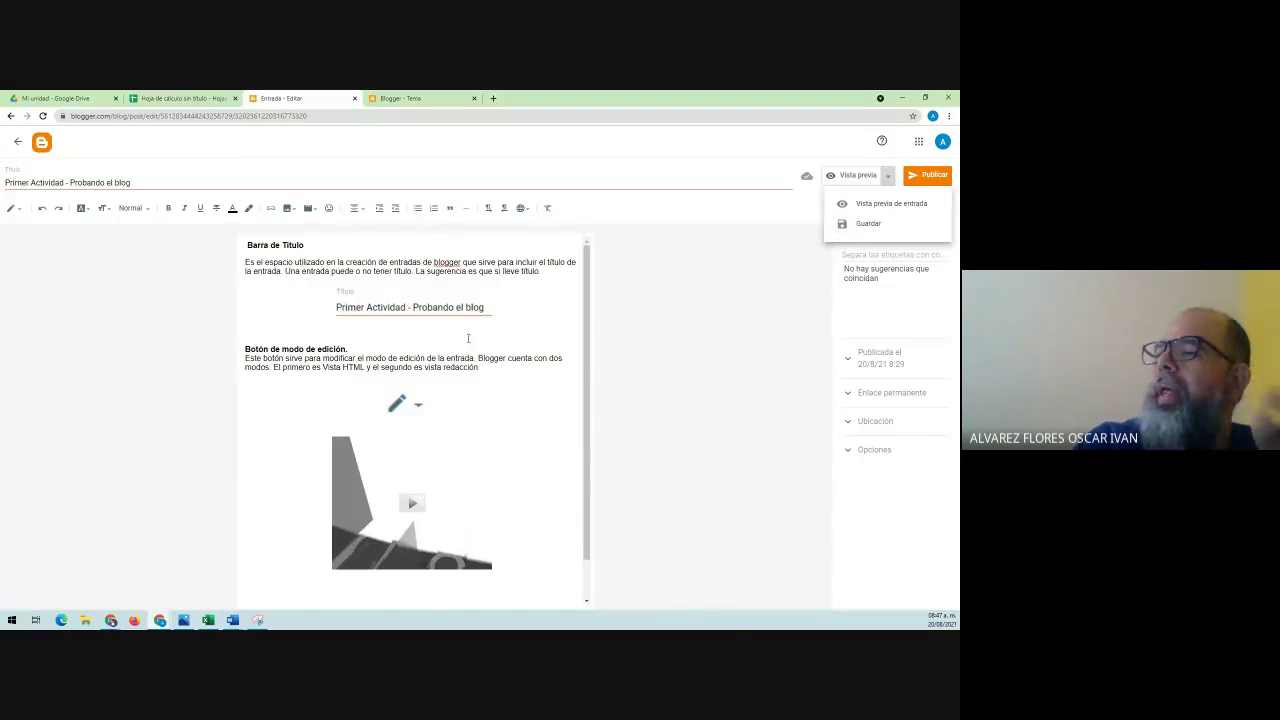
scroll(416, 348, down, 1)
scroll(416, 348, up, 1)
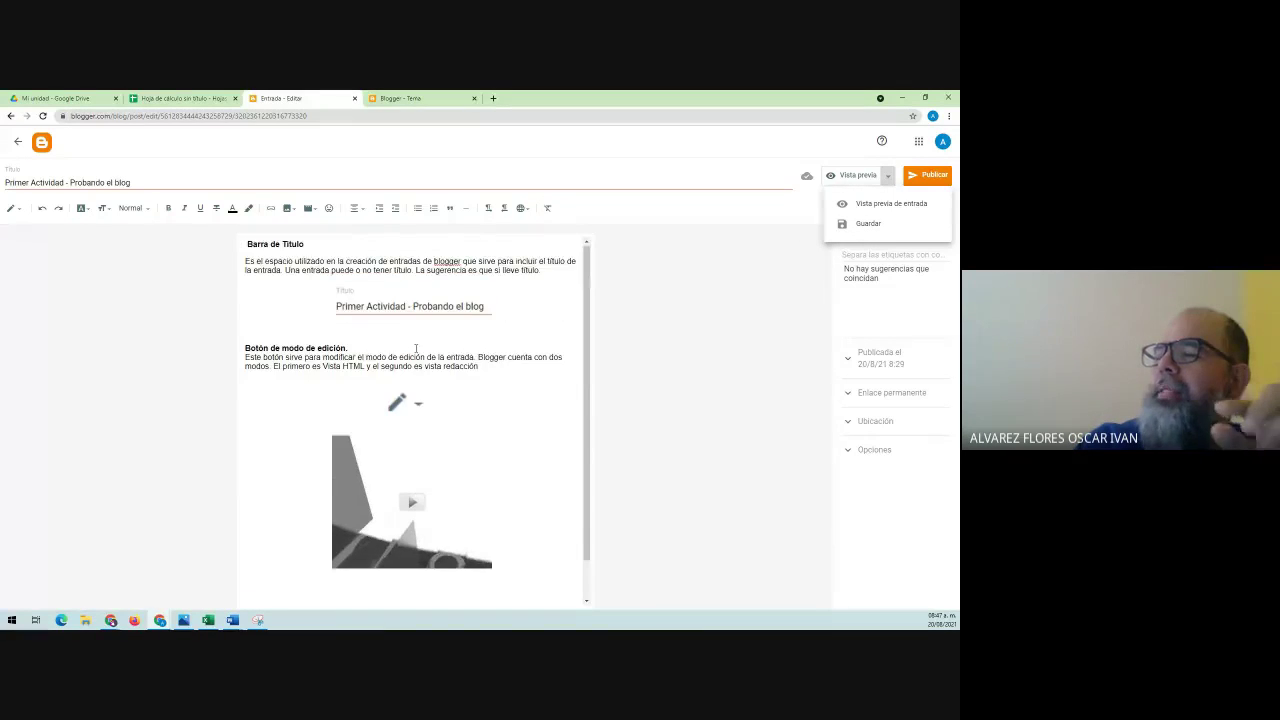
click(676, 305)
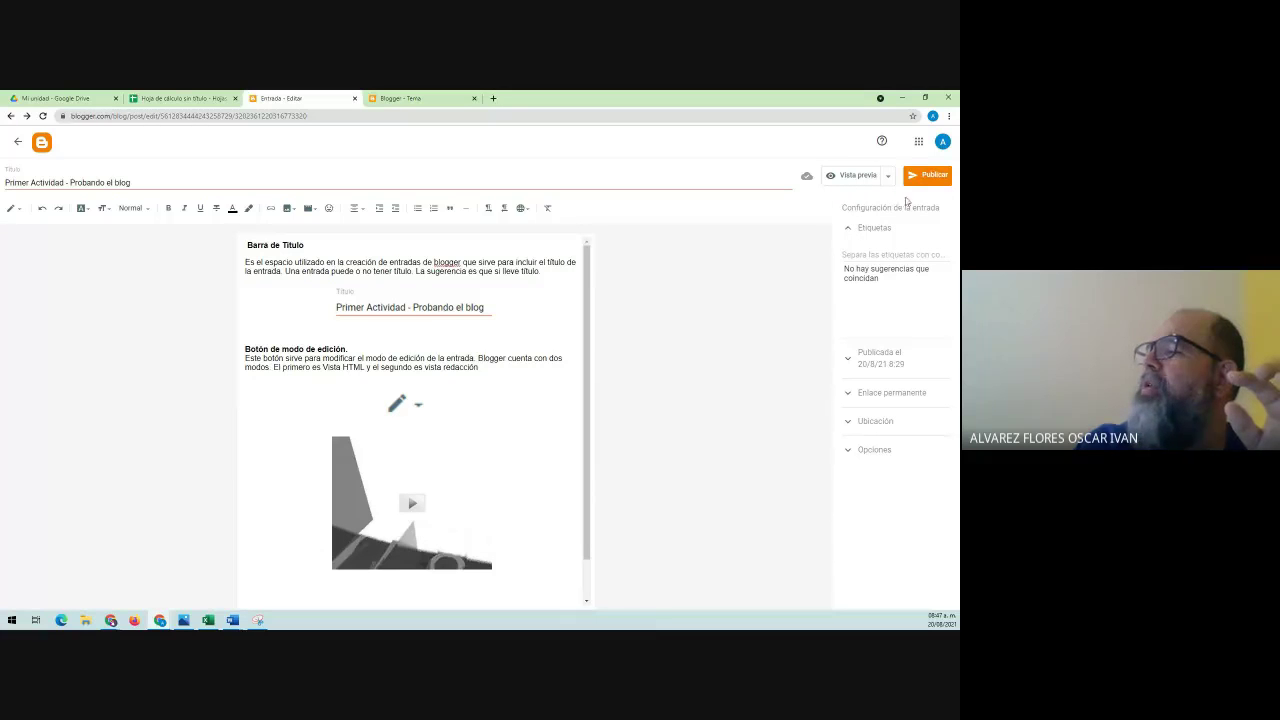
click(928, 177)
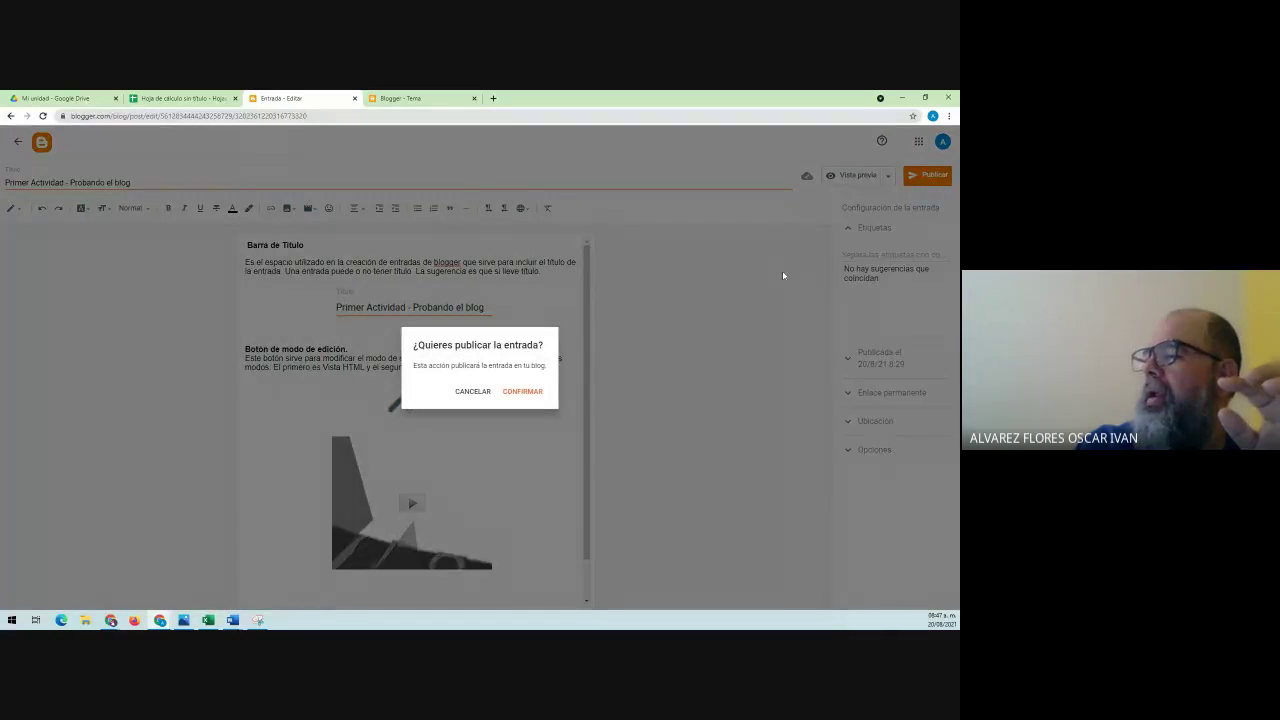
- Confirm publishing so the post appears as Publicado in the Entradas list
click(526, 391)
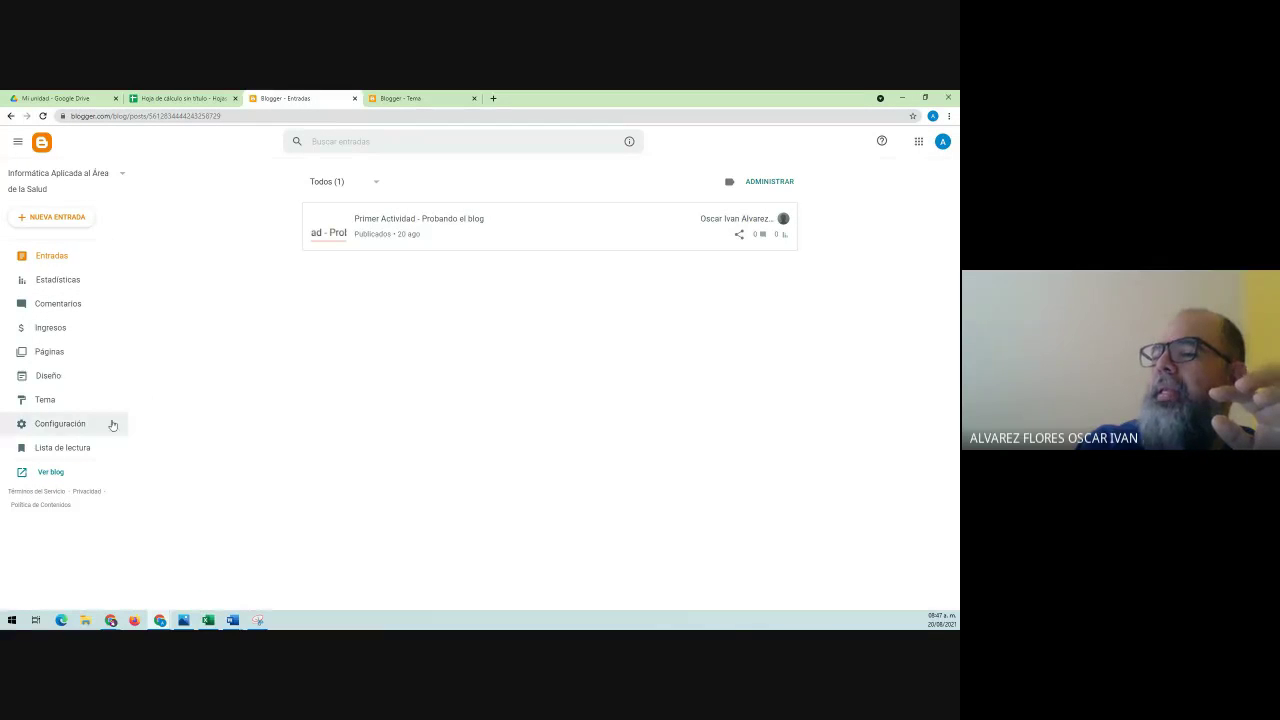
- Check the published post and its video on the live blog, then close the blog and 'Blogger - Tema' tabs
click(51, 474)
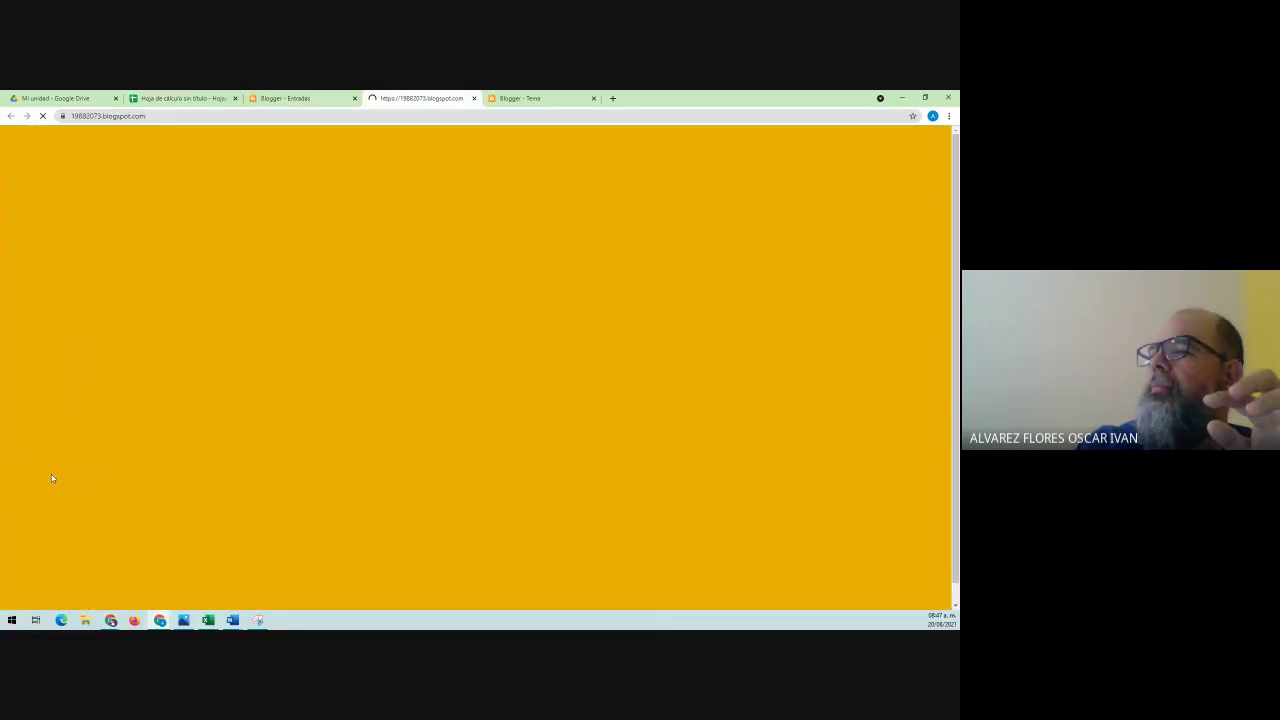
scroll(180, 405, down, 3)
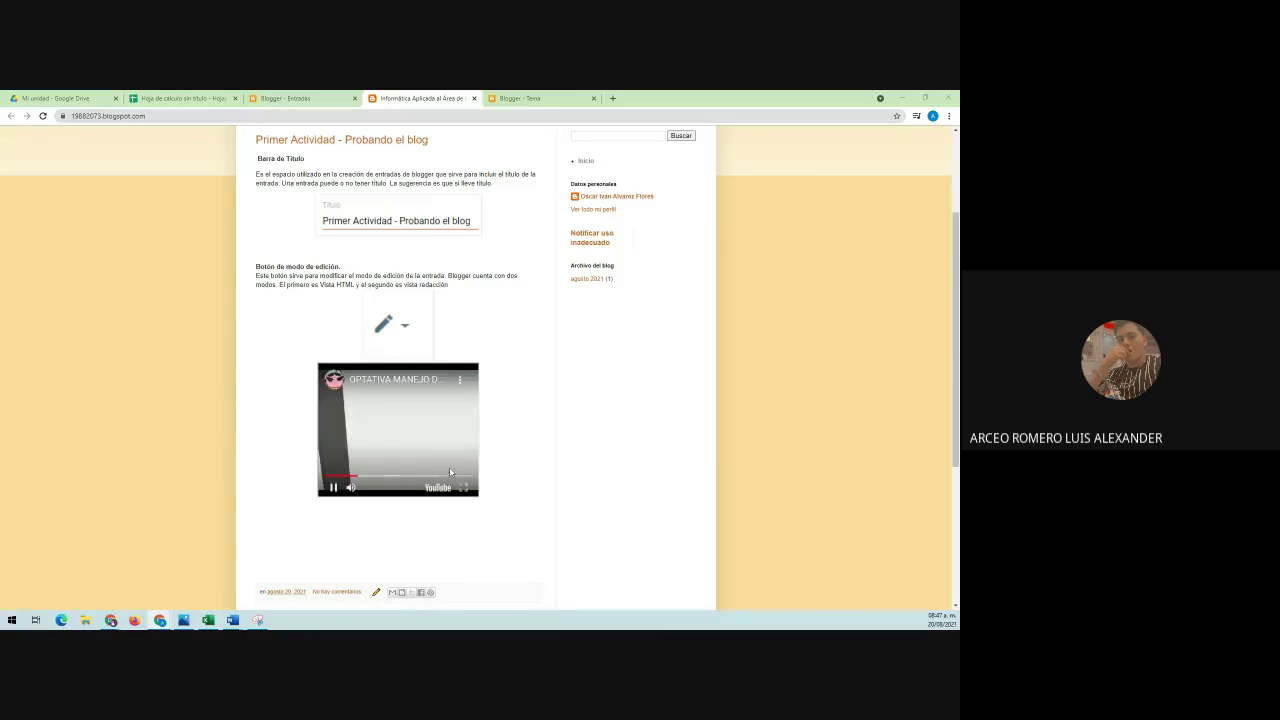
click(466, 489)
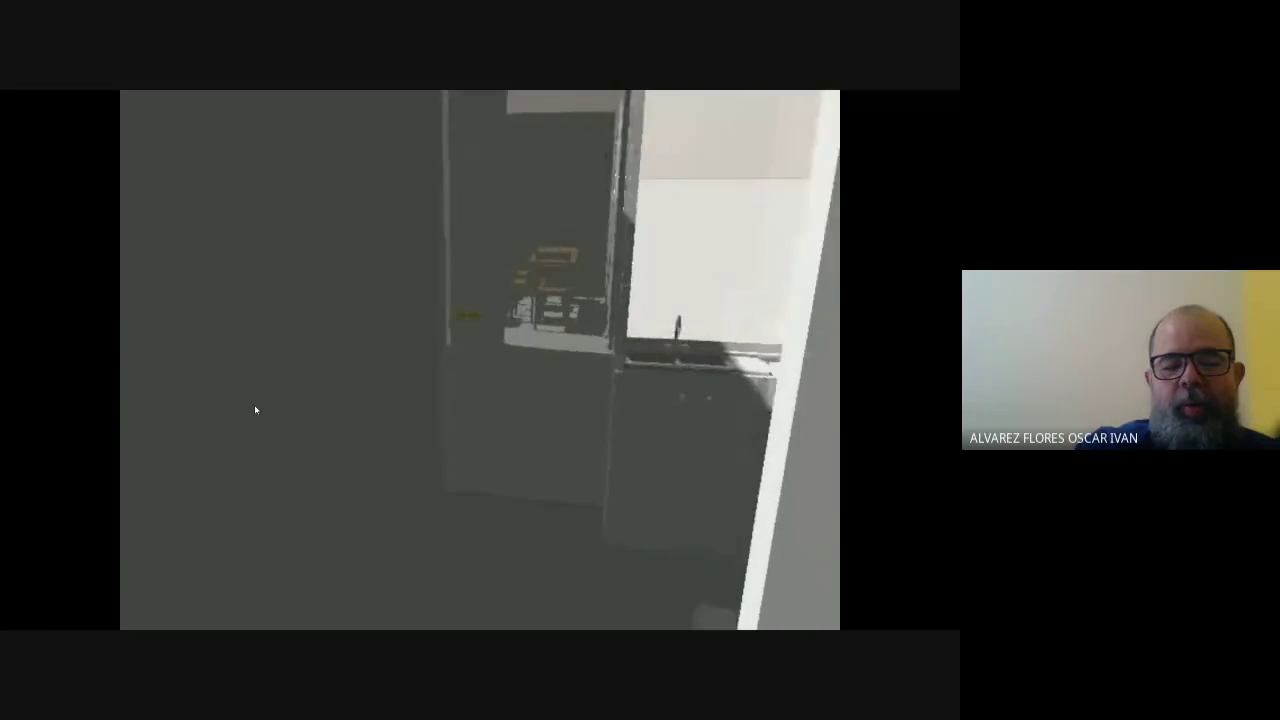
key(Escape)
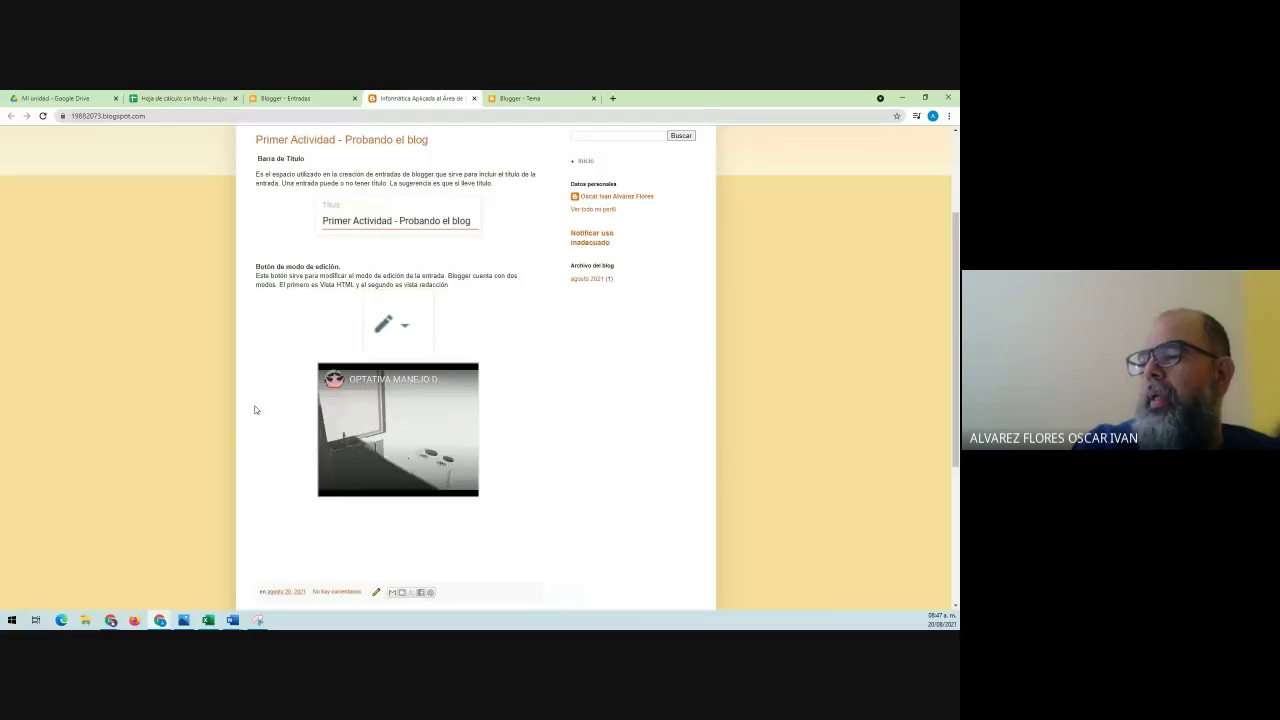
scroll(297, 446, up, 3)
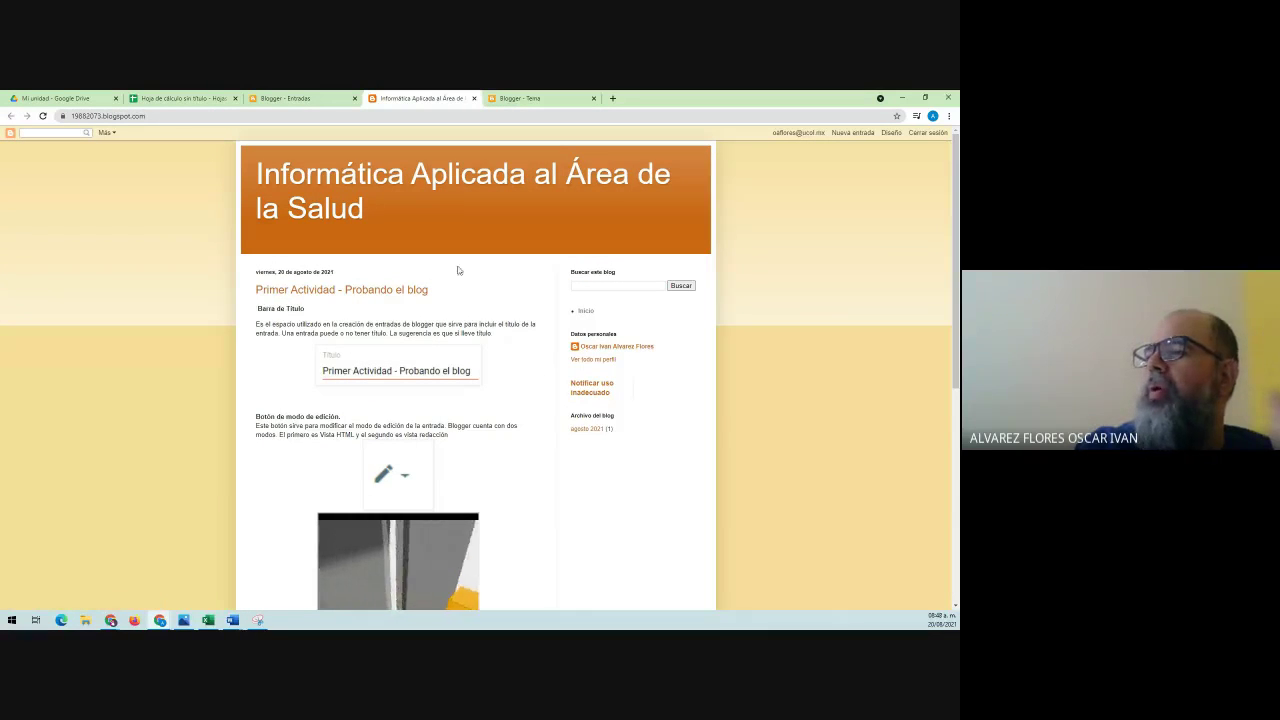
click(474, 98)
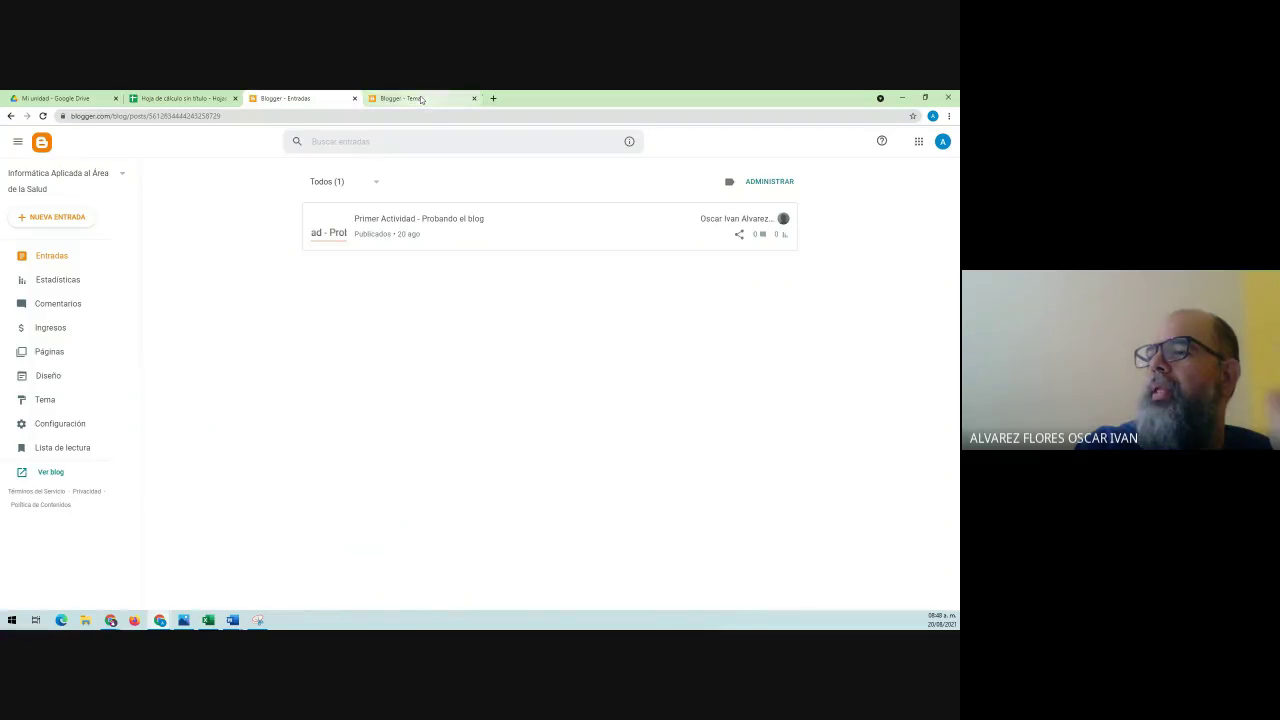
middle_click(421, 99)
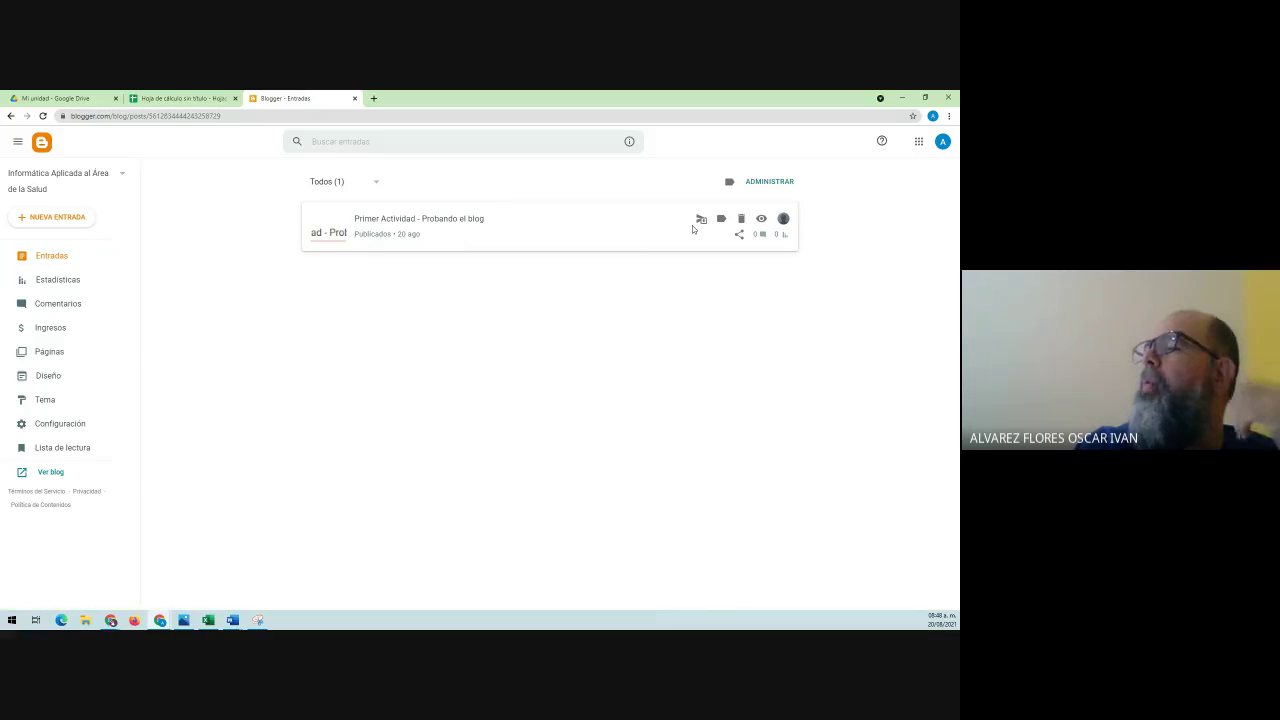
- Add ABCDE after 'vista redacción' in 'Primer Actividad - Probando el blog', publish the update, and go back to Entradas
click(467, 221)
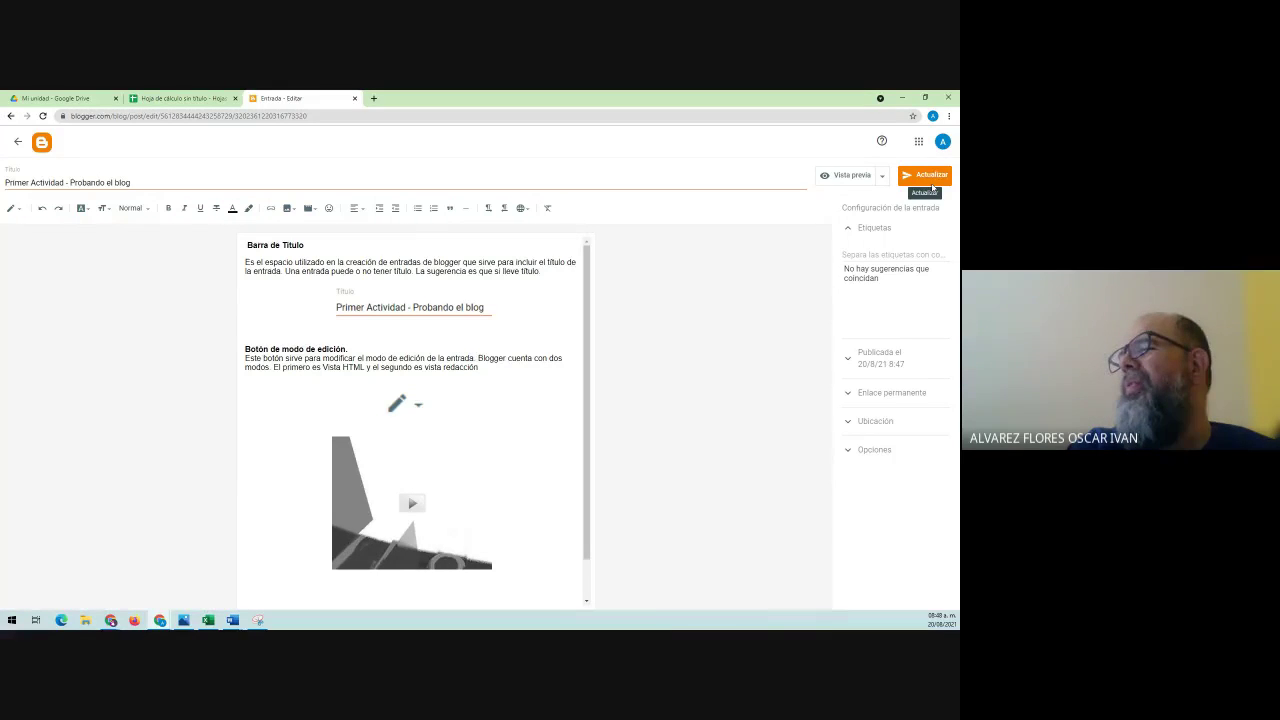
click(882, 176)
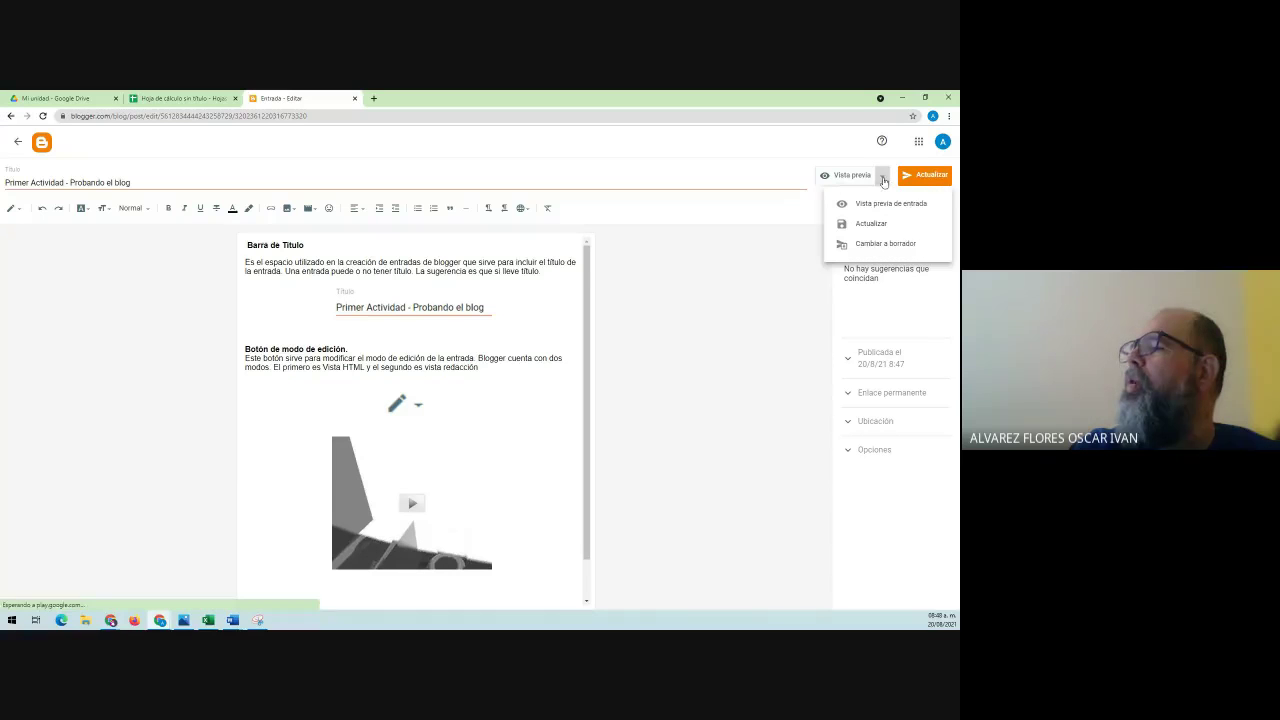
click(843, 223)
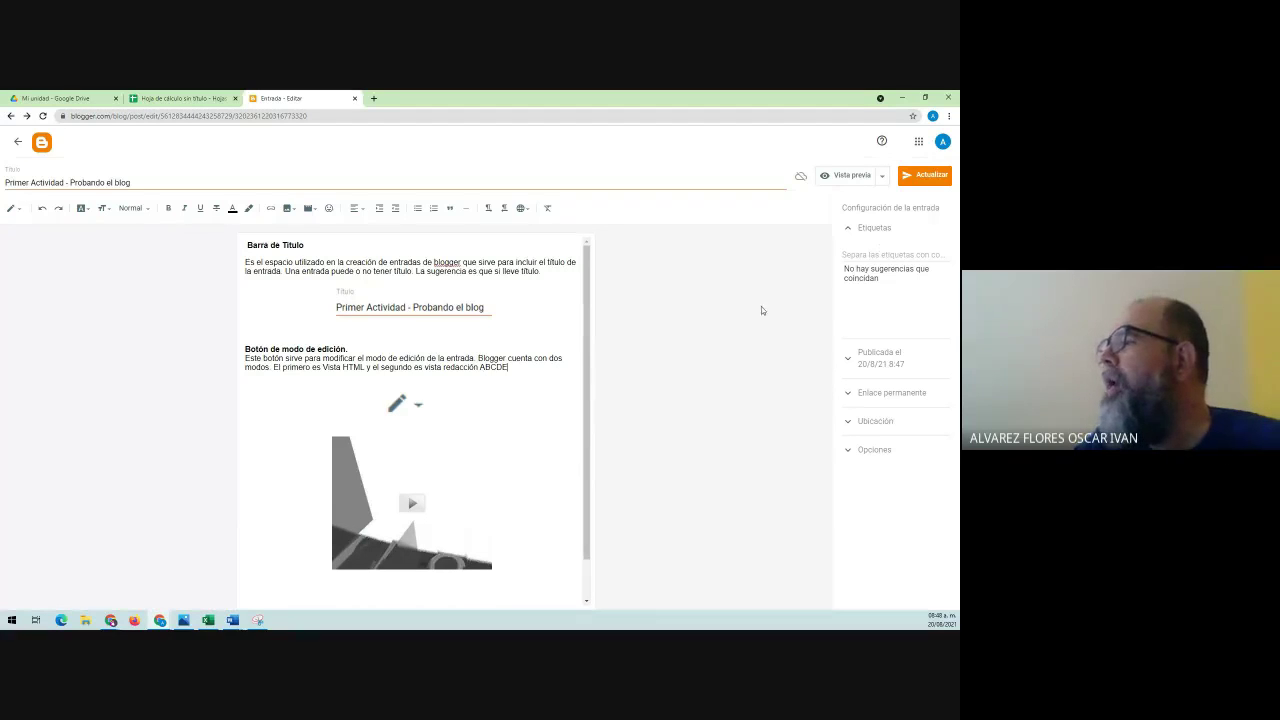
click(929, 183)
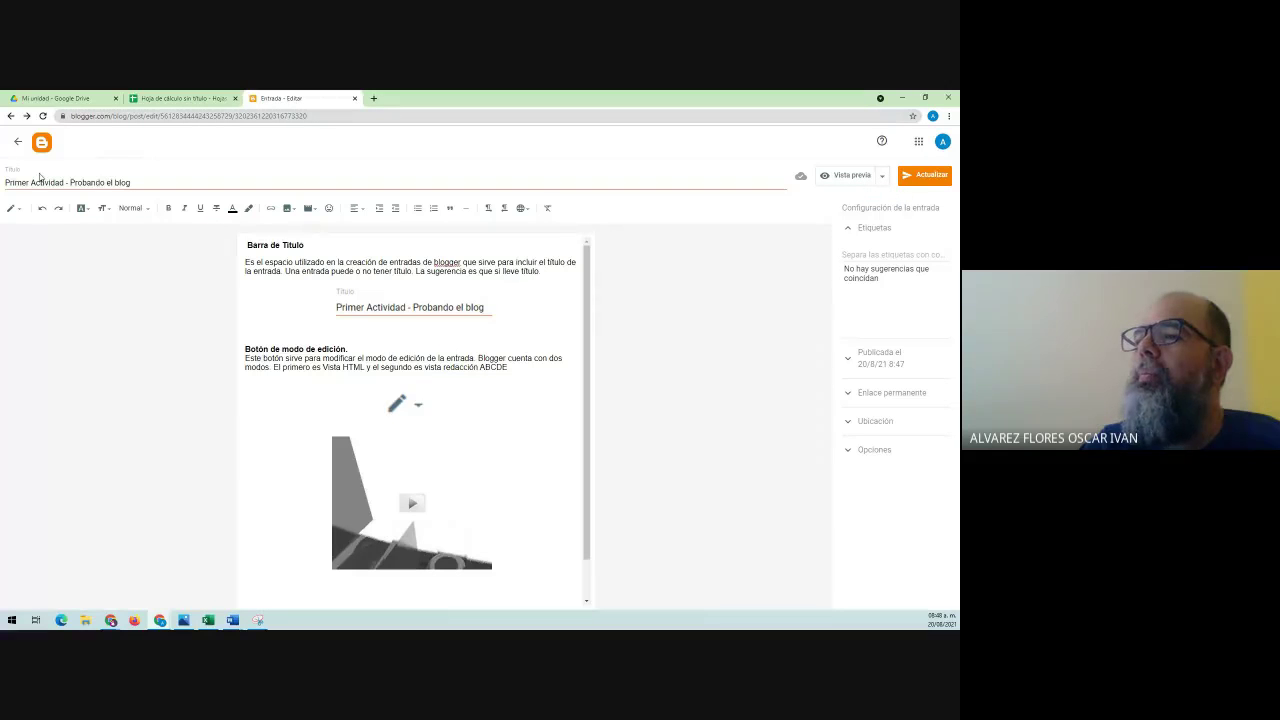
click(20, 142)
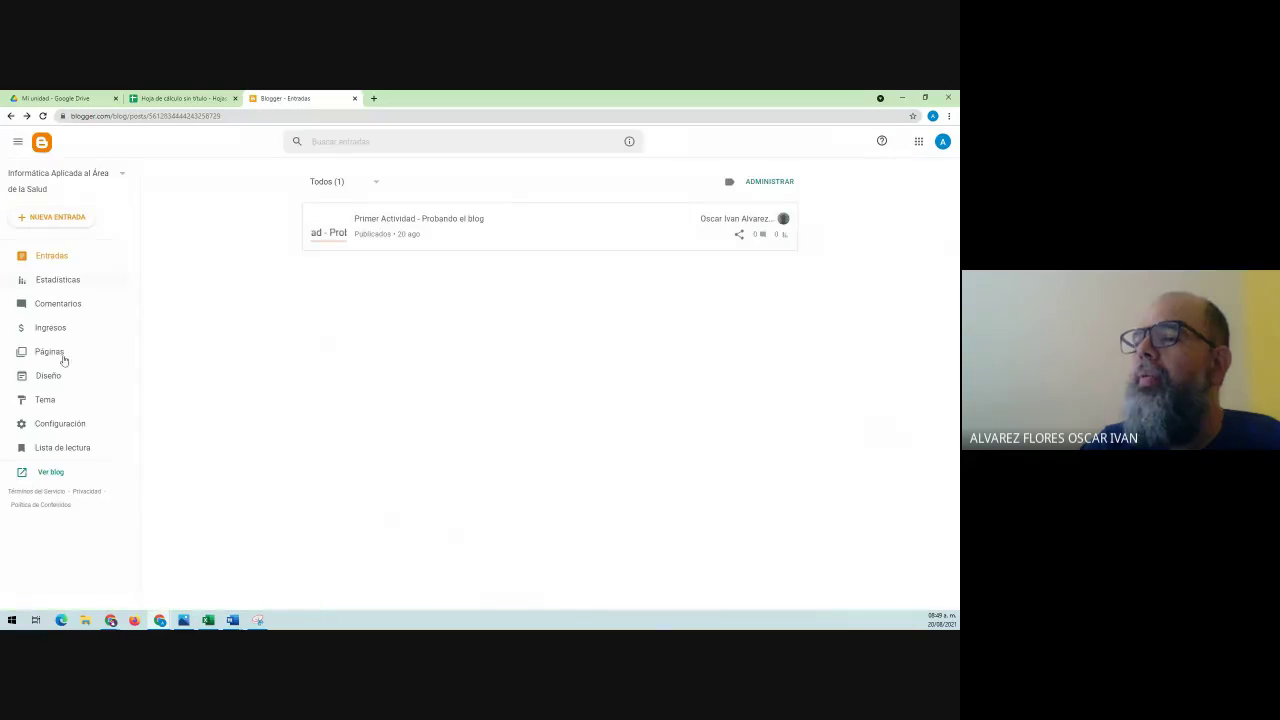
click(63, 473)
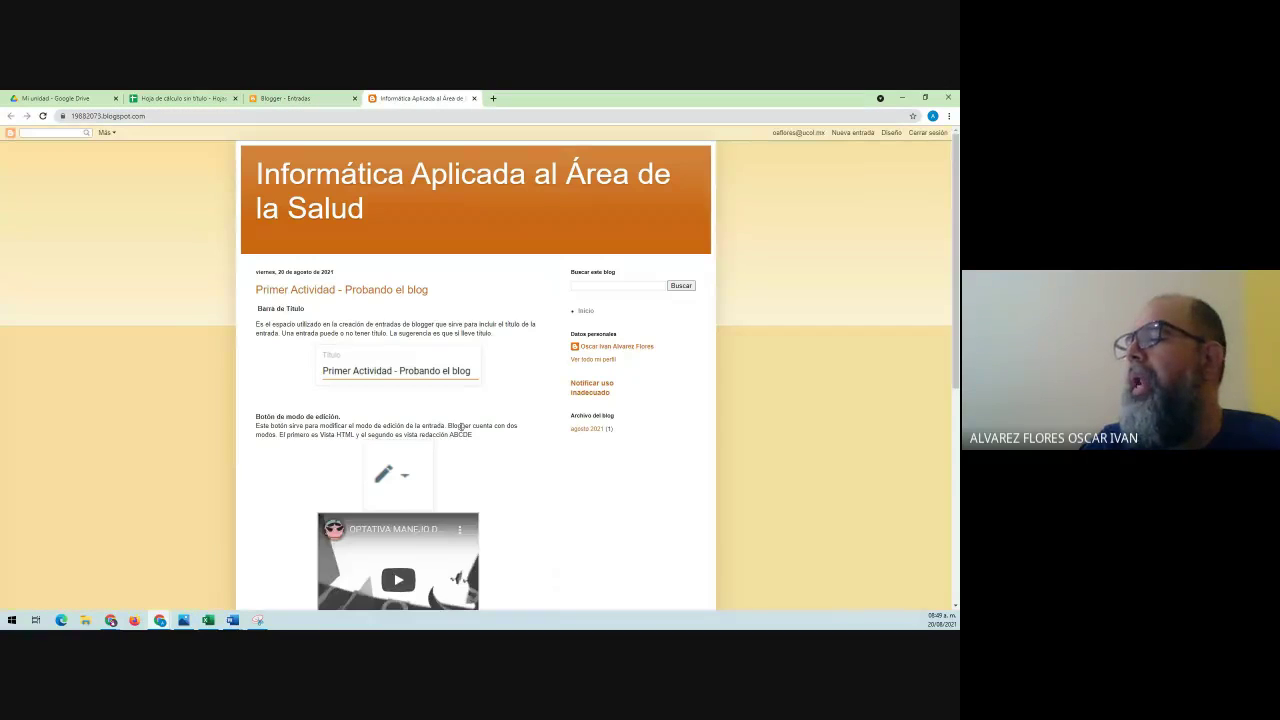
double_click(460, 435)
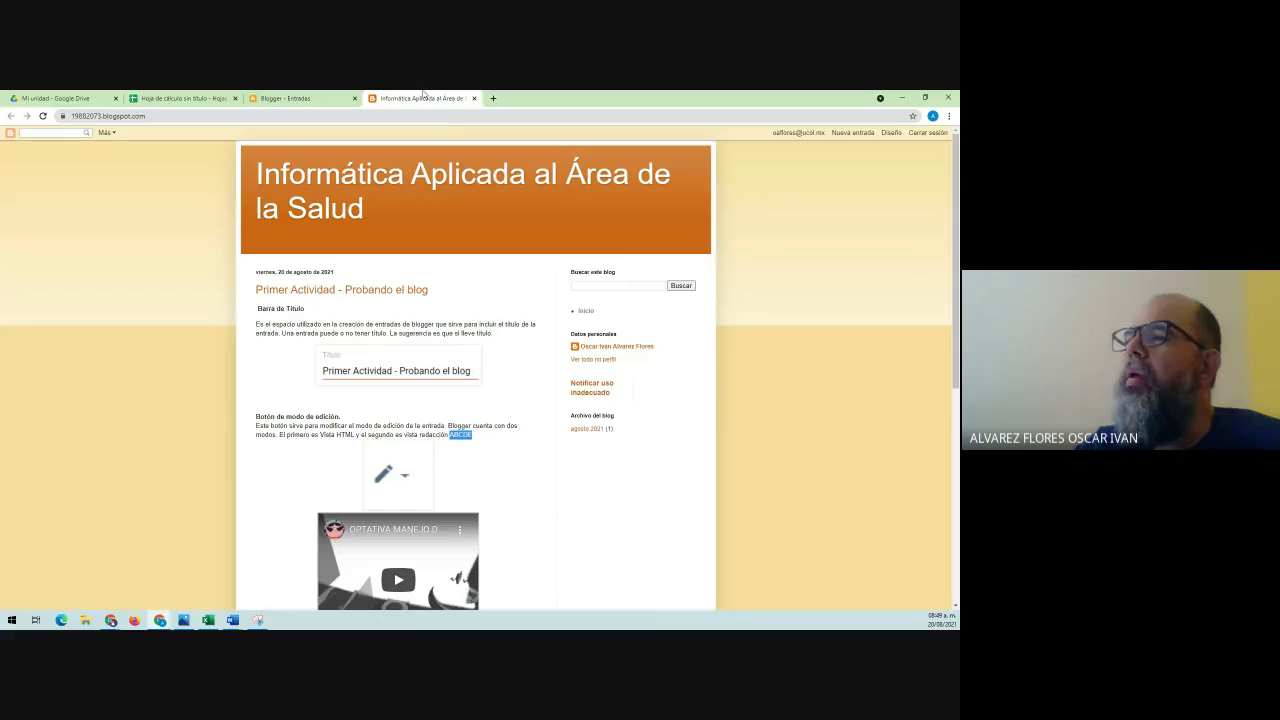
middle_click(422, 95)
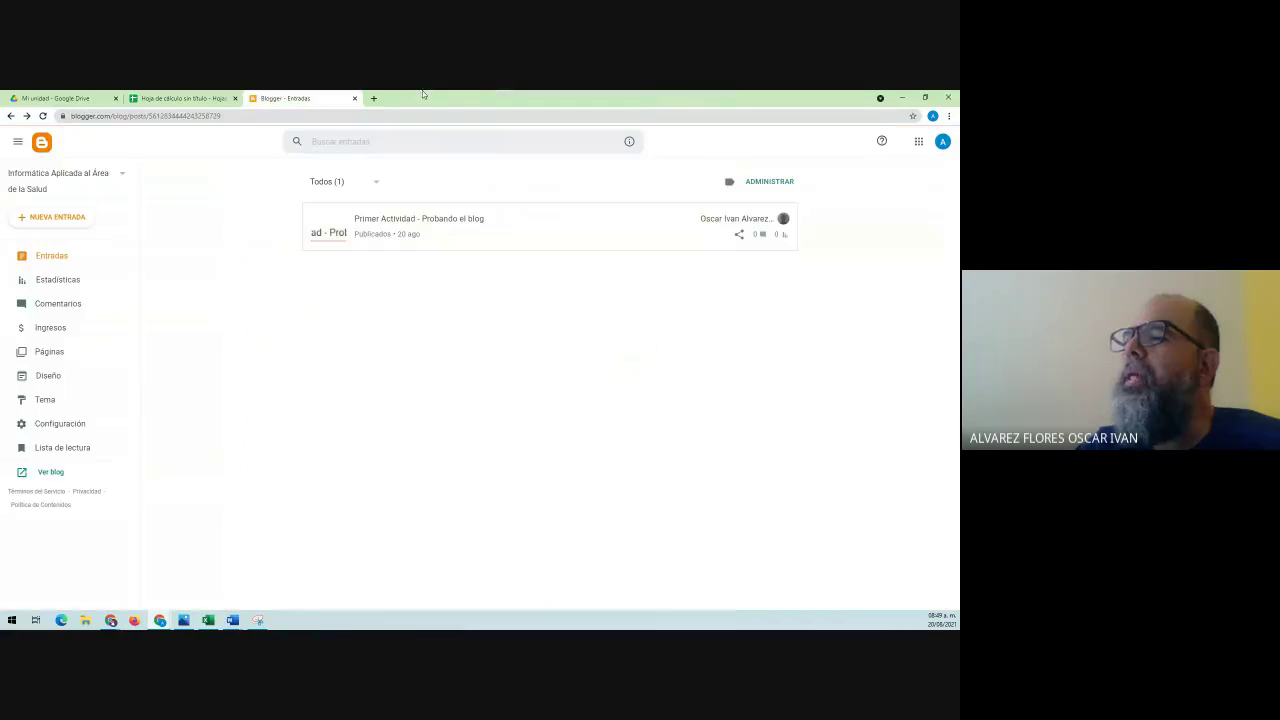
- Save a new draft with body 'ESTA ES UNA PRUEBA SOLAMENTE USTEDES NO LA HAGAN', then sign out of Google
click(62, 218)
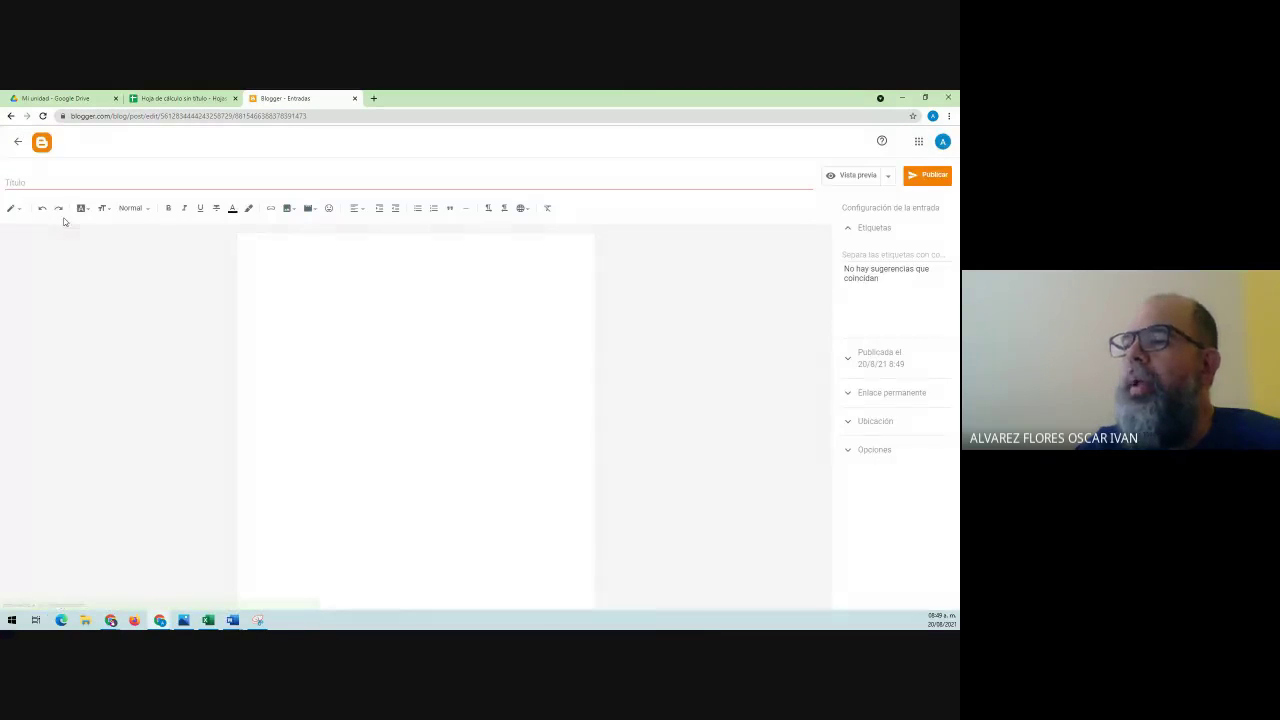
click(348, 306)
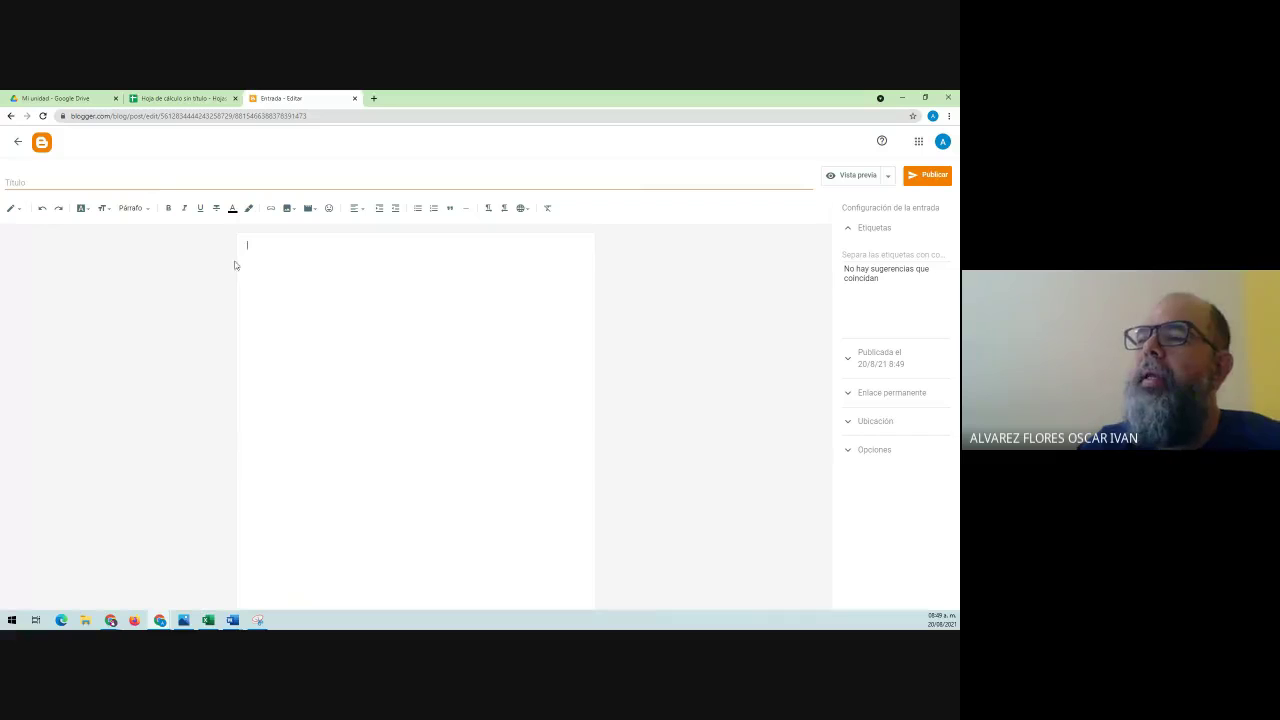
text(ESTA ES UNA PRUEBA SOLAMENTE USTEDES N)
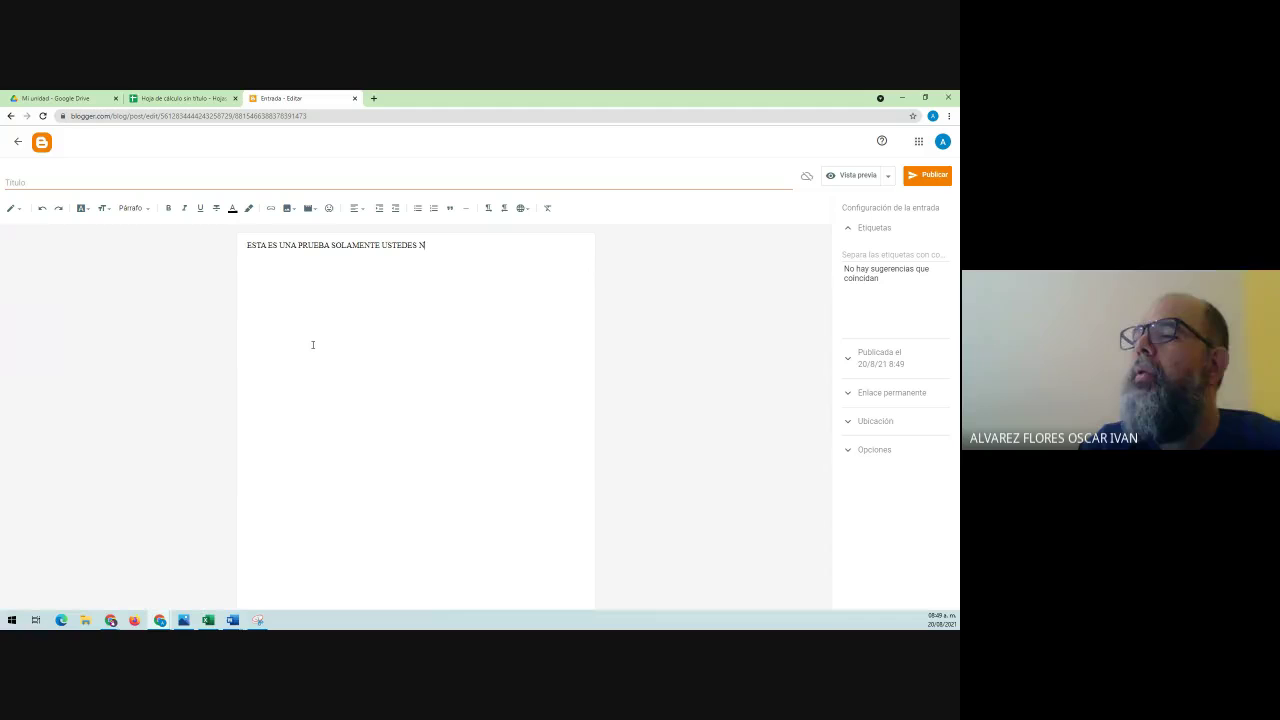
text(O LA HAGAN)
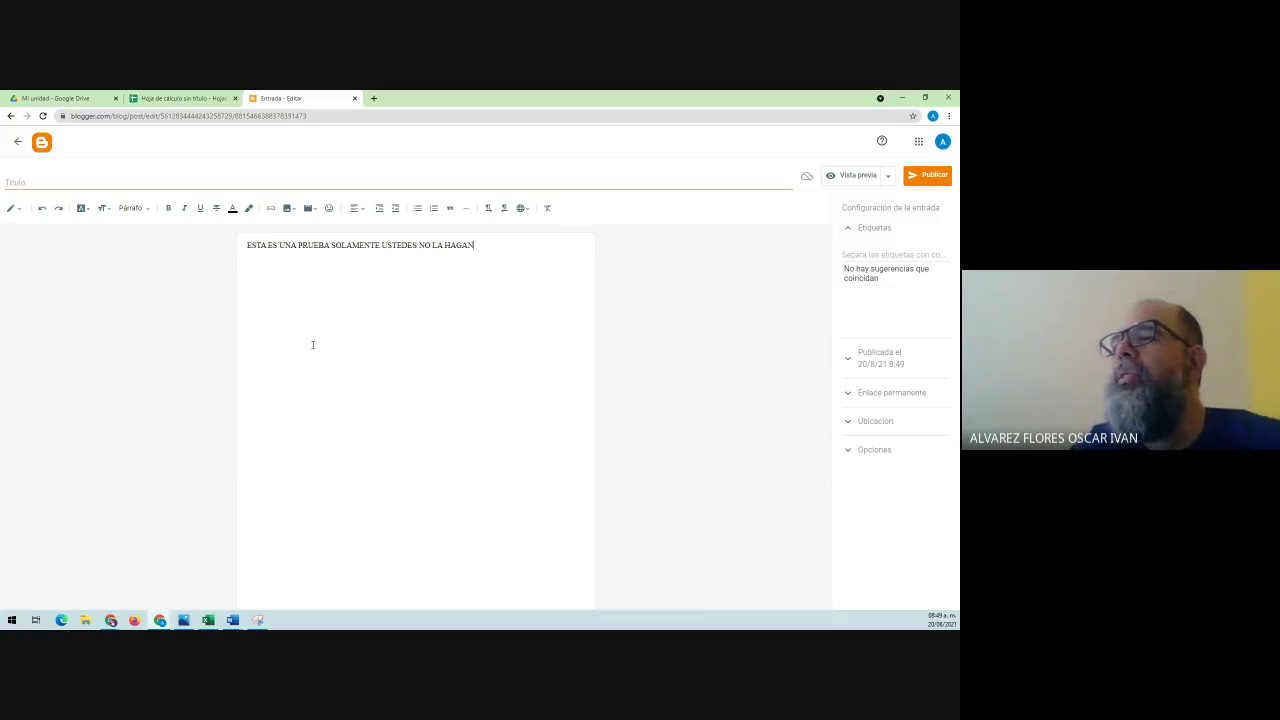
click(888, 176)
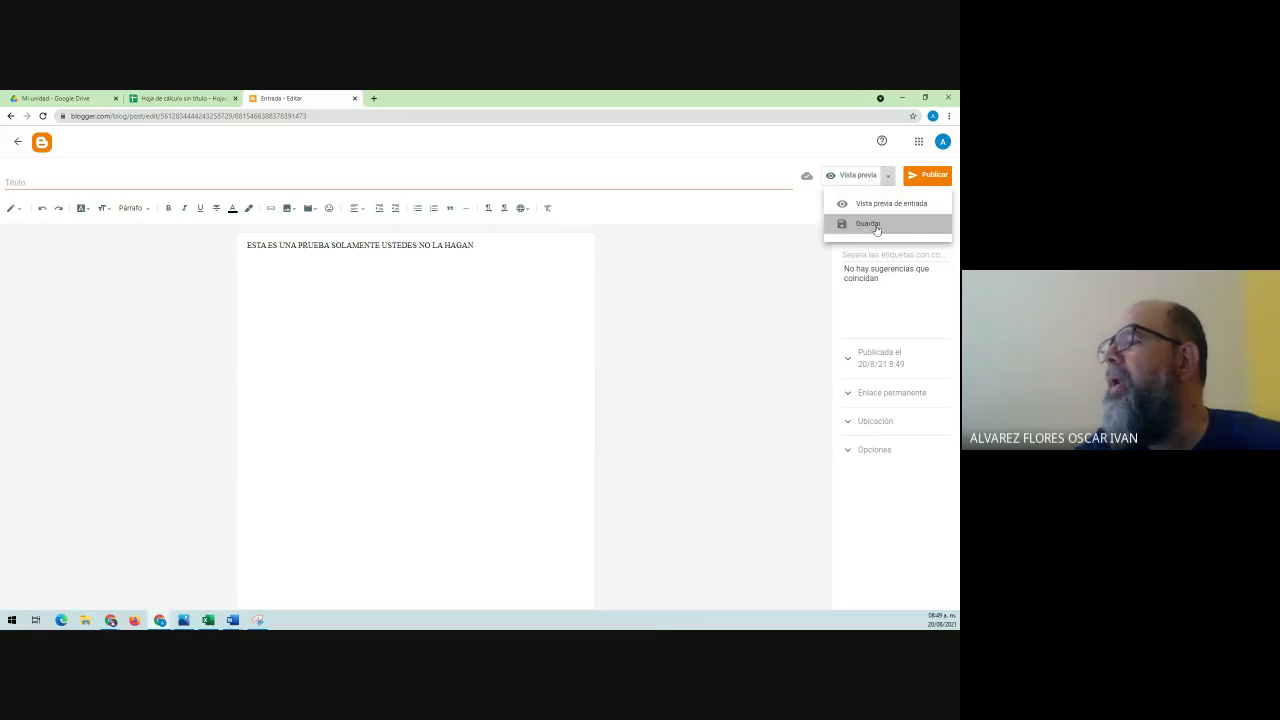
click(870, 224)
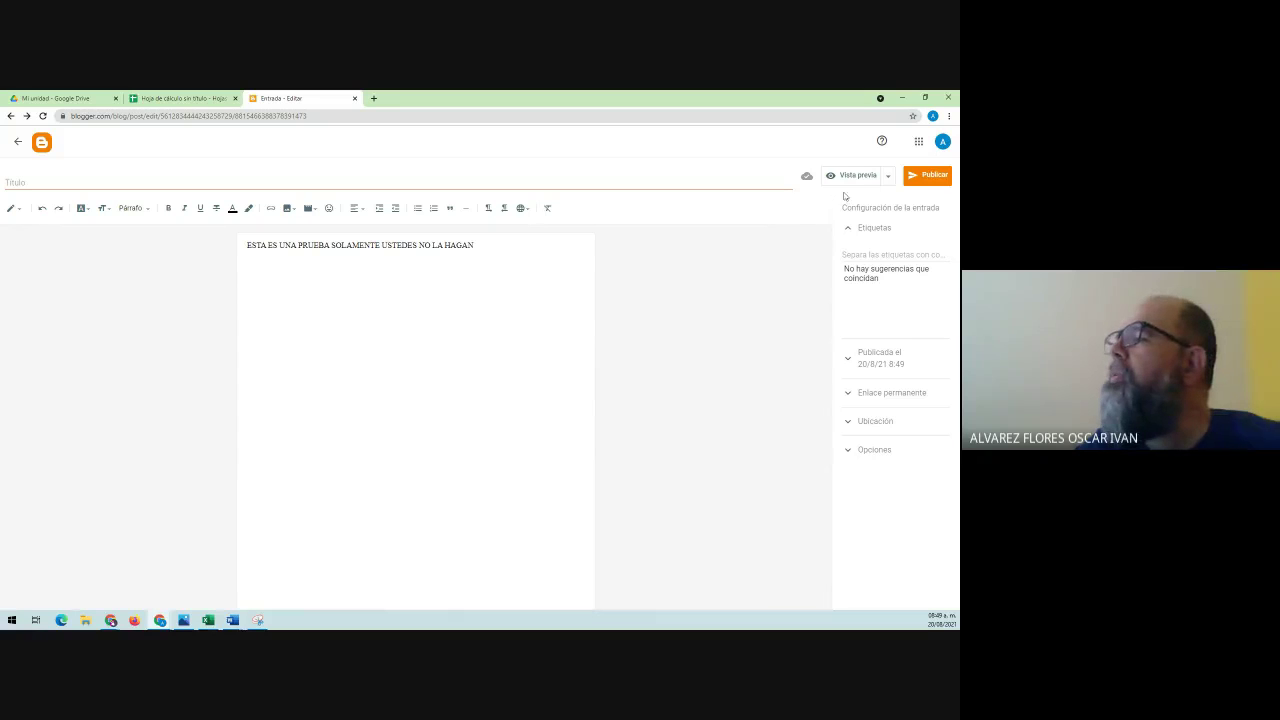
click(942, 141)
click(893, 318)
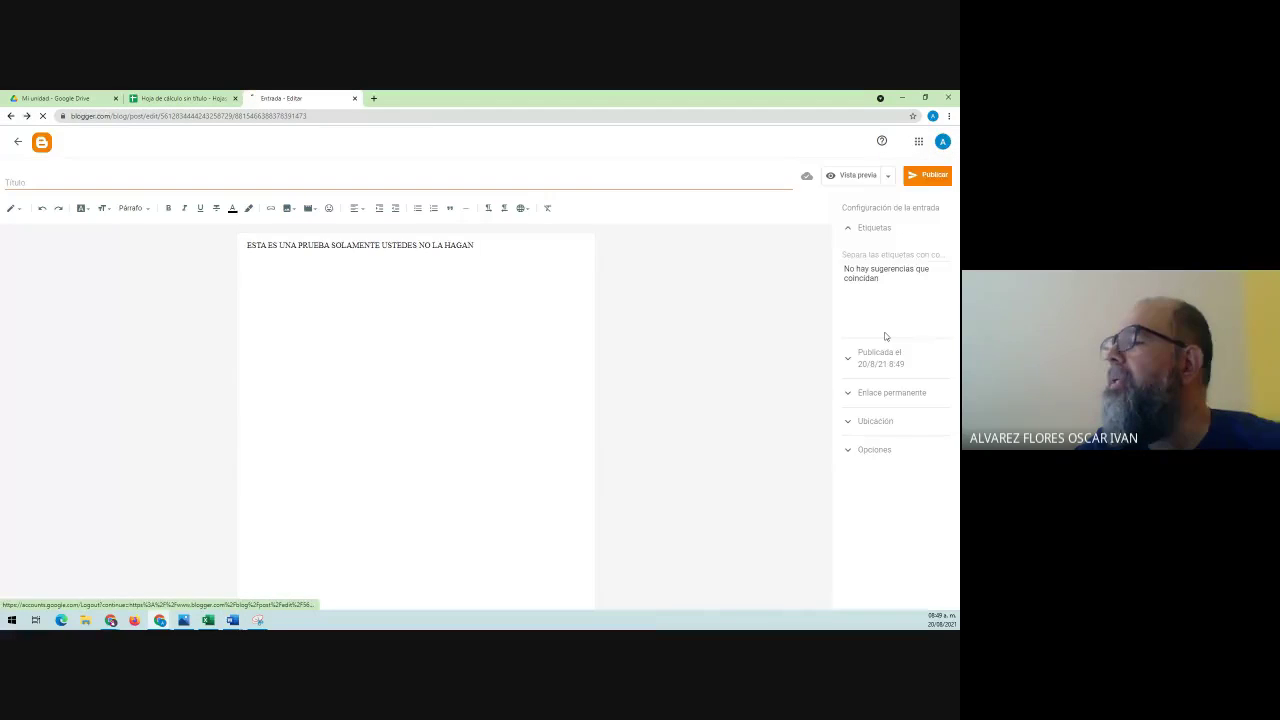